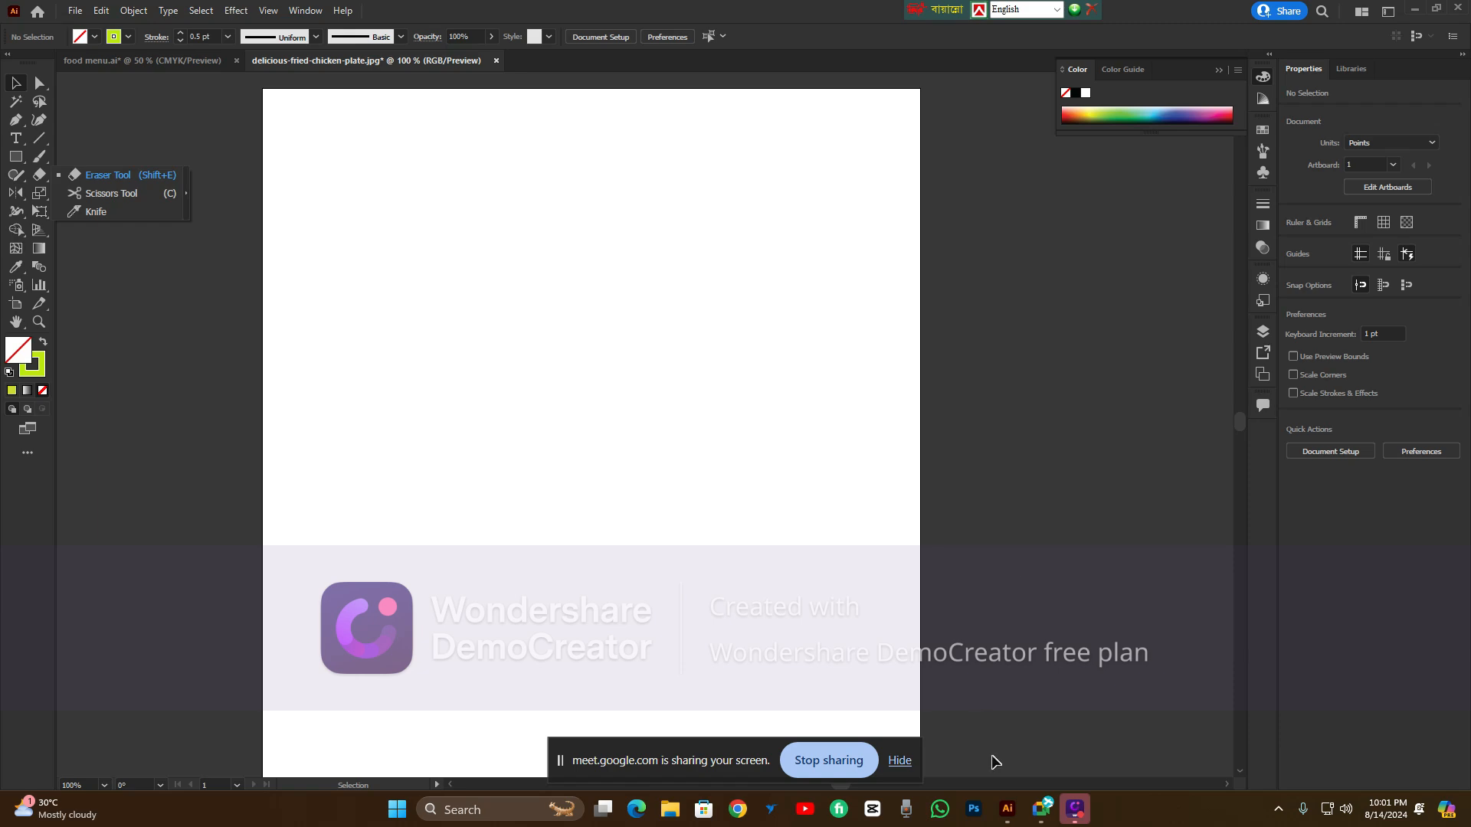
# Switch to Google Meet, admit the participant waiting to join the call, and return to Illustrator
pyautogui.moveTo(1036, 806)
pyautogui.click(950, 728)
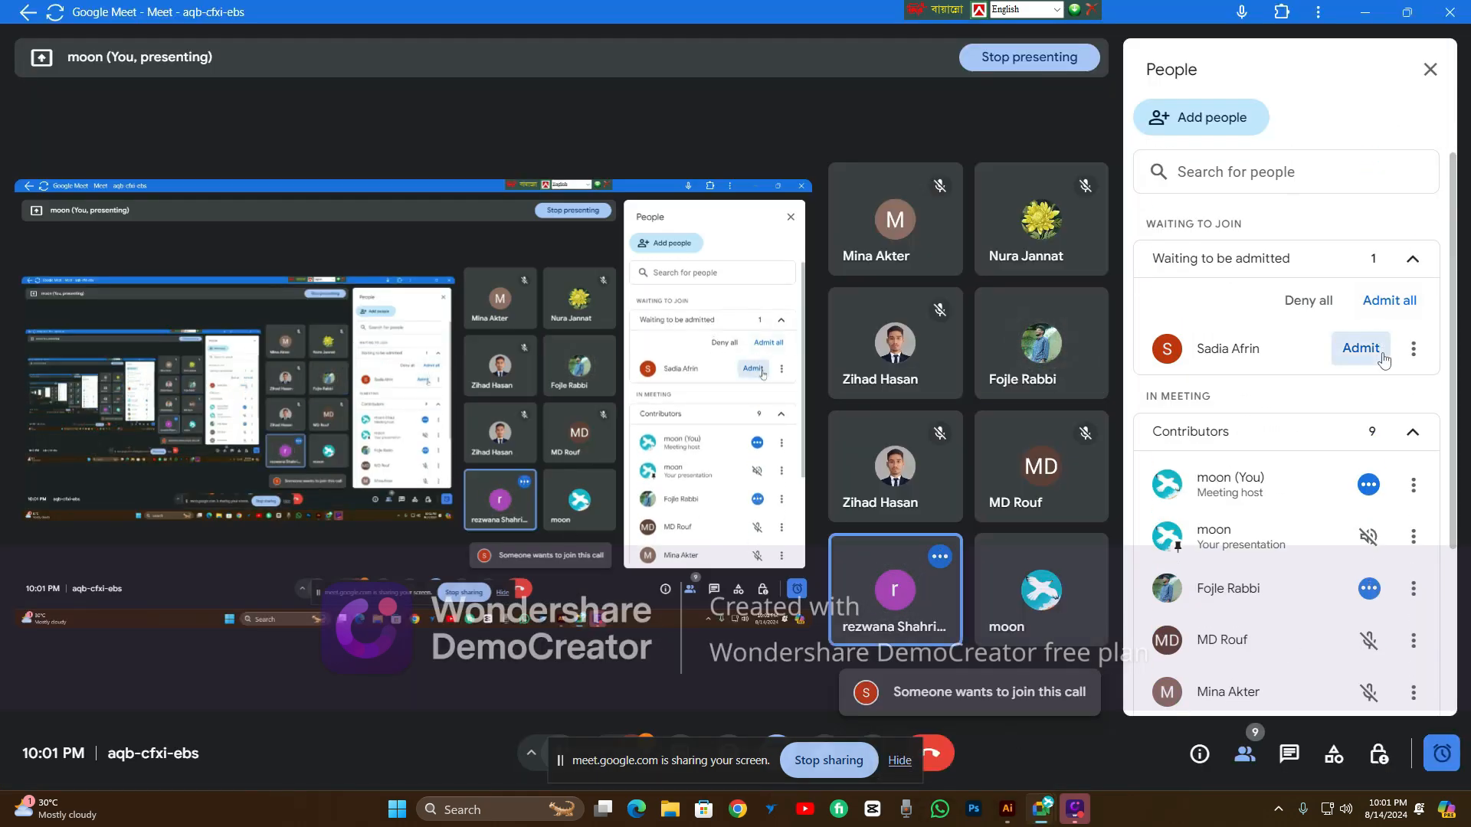
pyautogui.click(1302, 348)
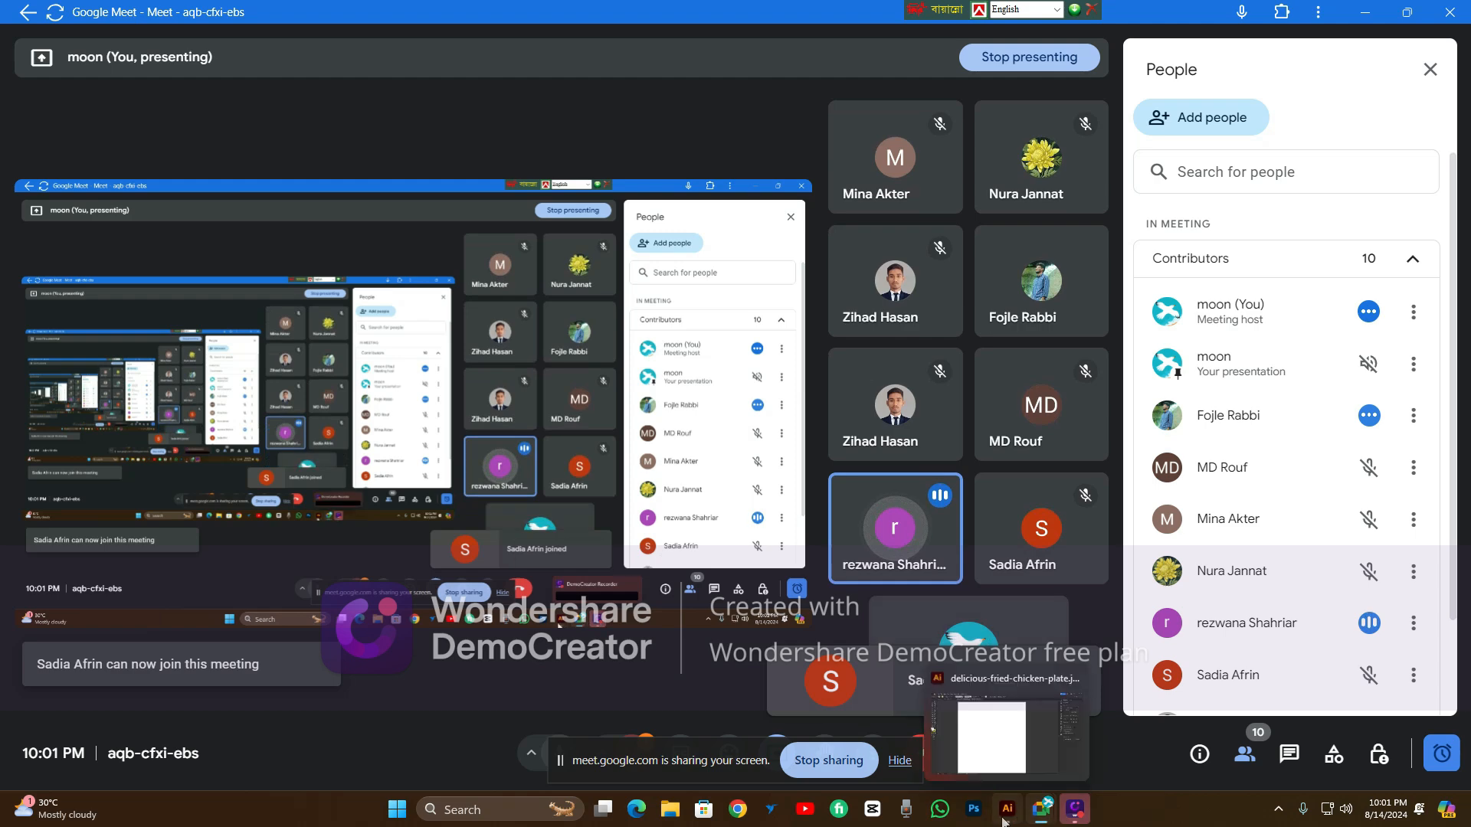
pyautogui.click(1005, 816)
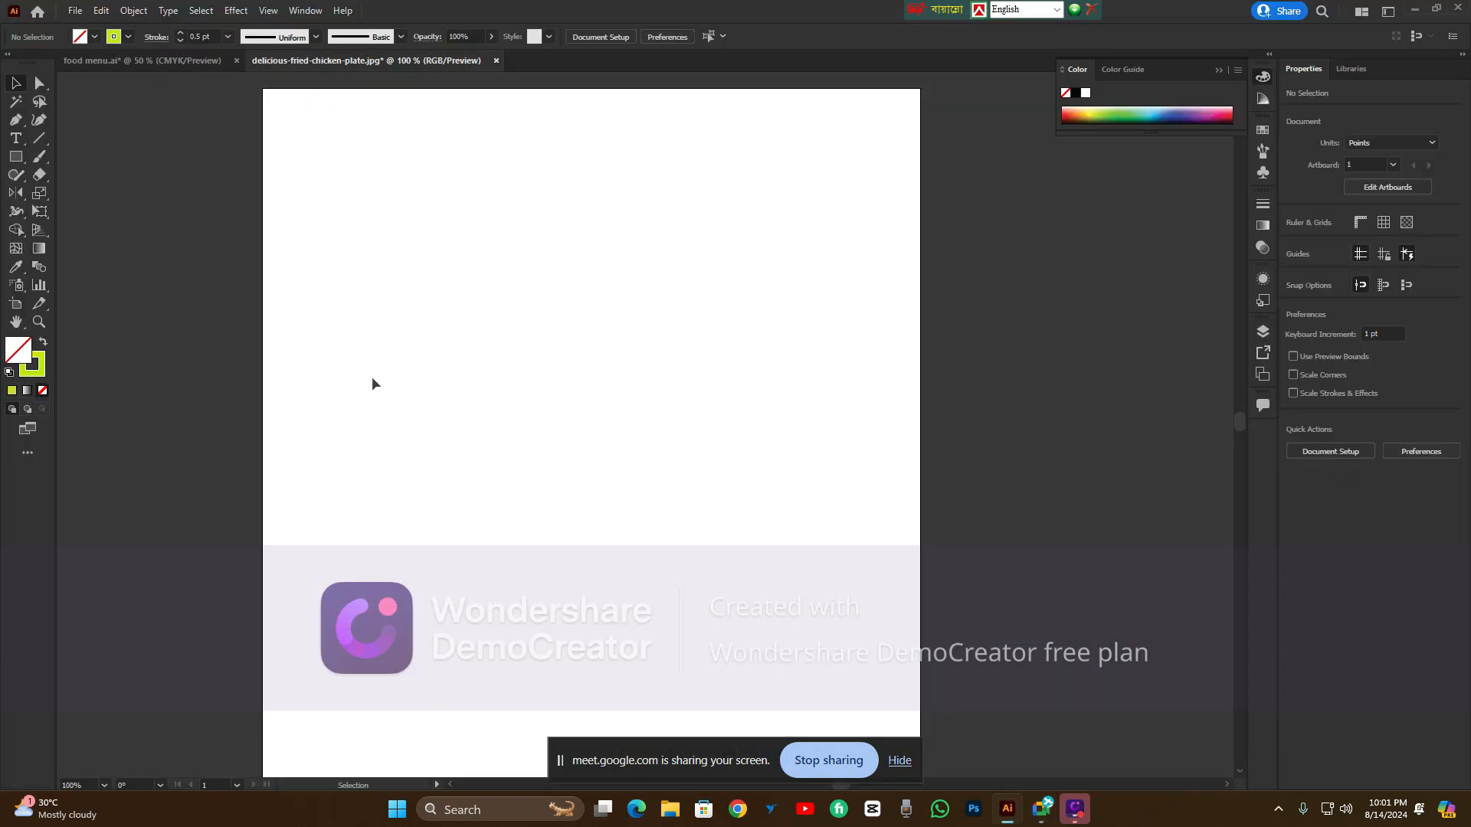
pyautogui.click(50, 175)
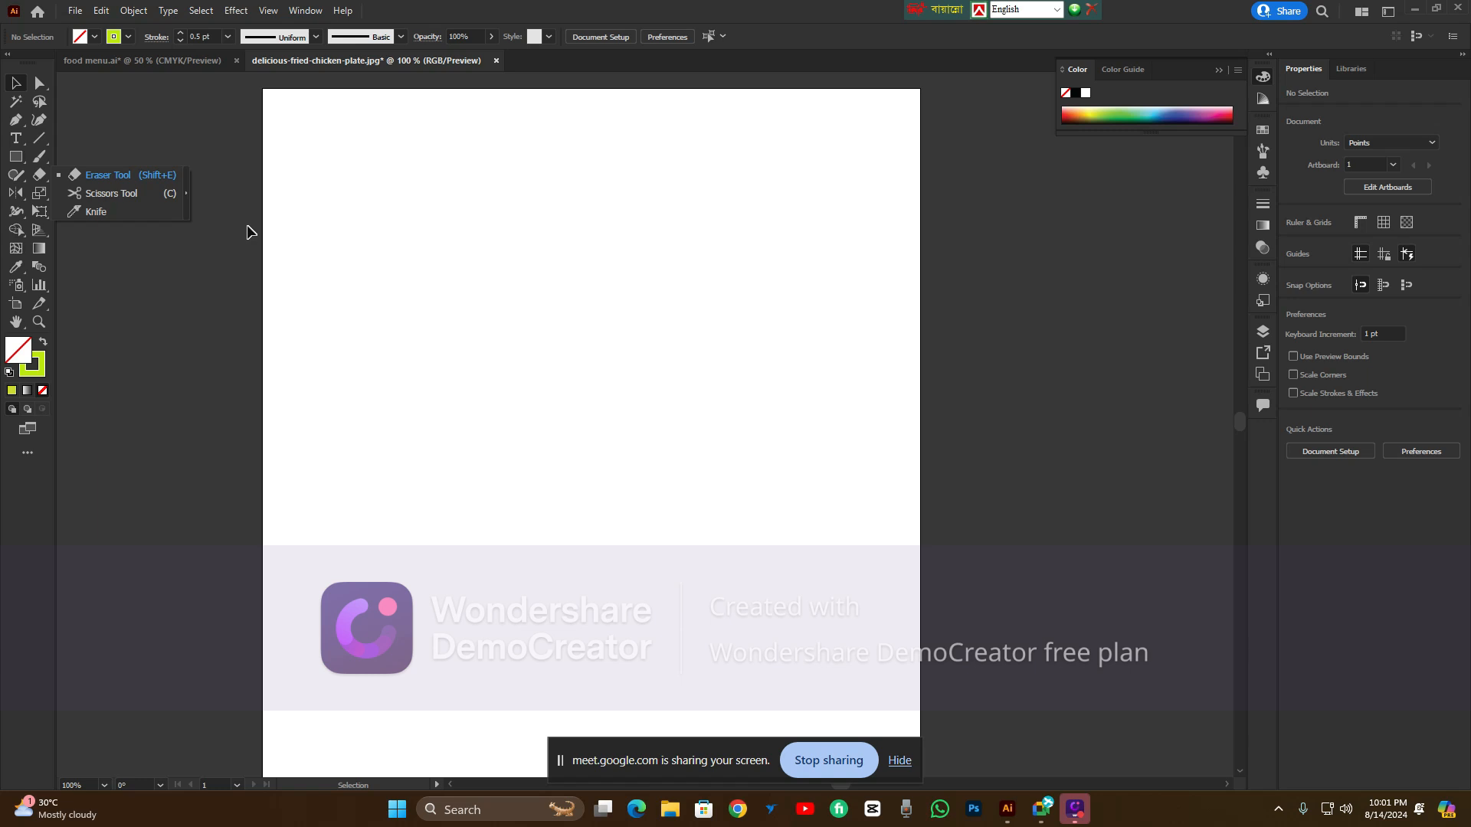
pyautogui.click(14, 176)
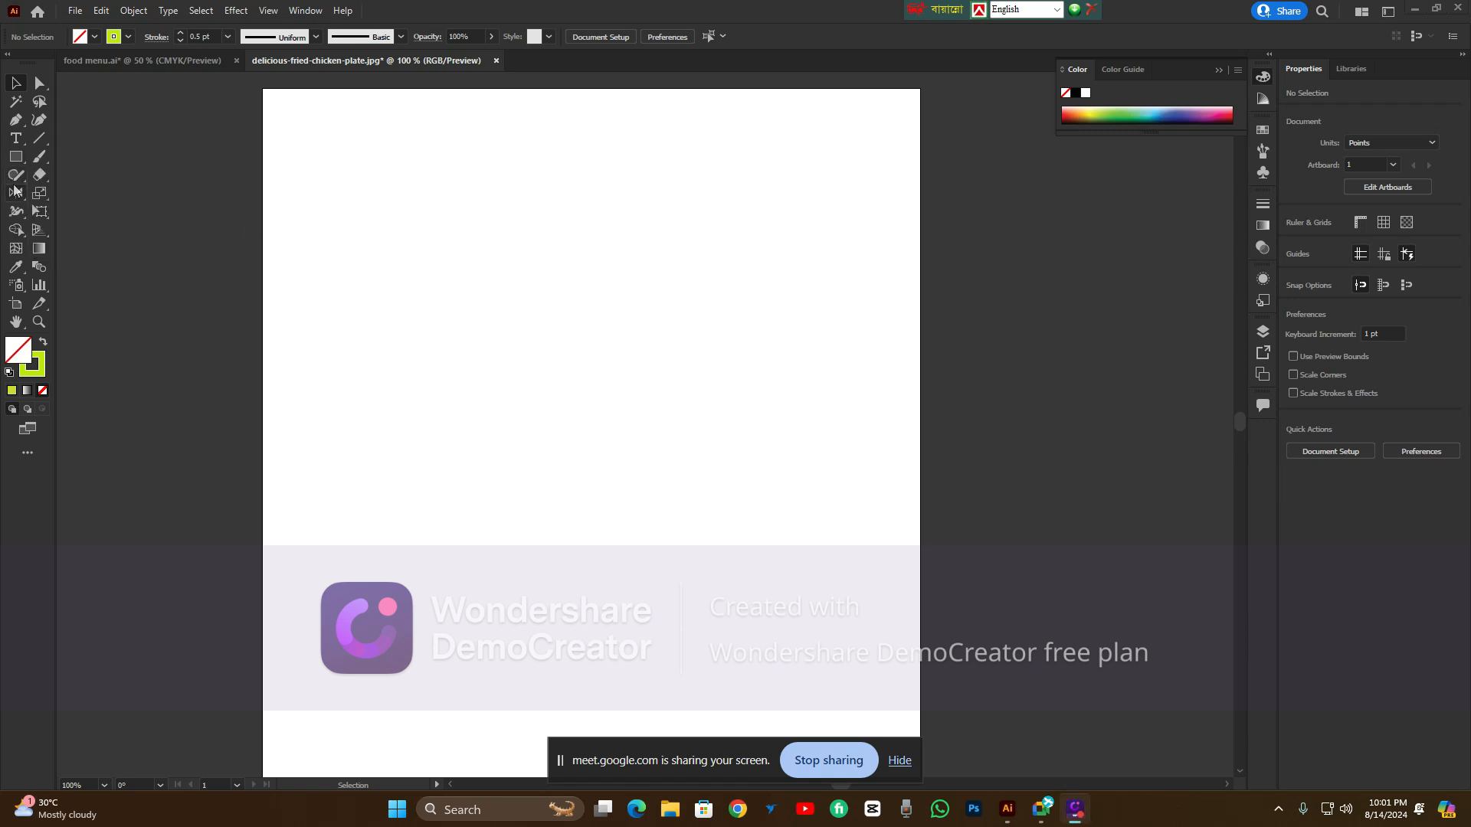
pyautogui.click(43, 173)
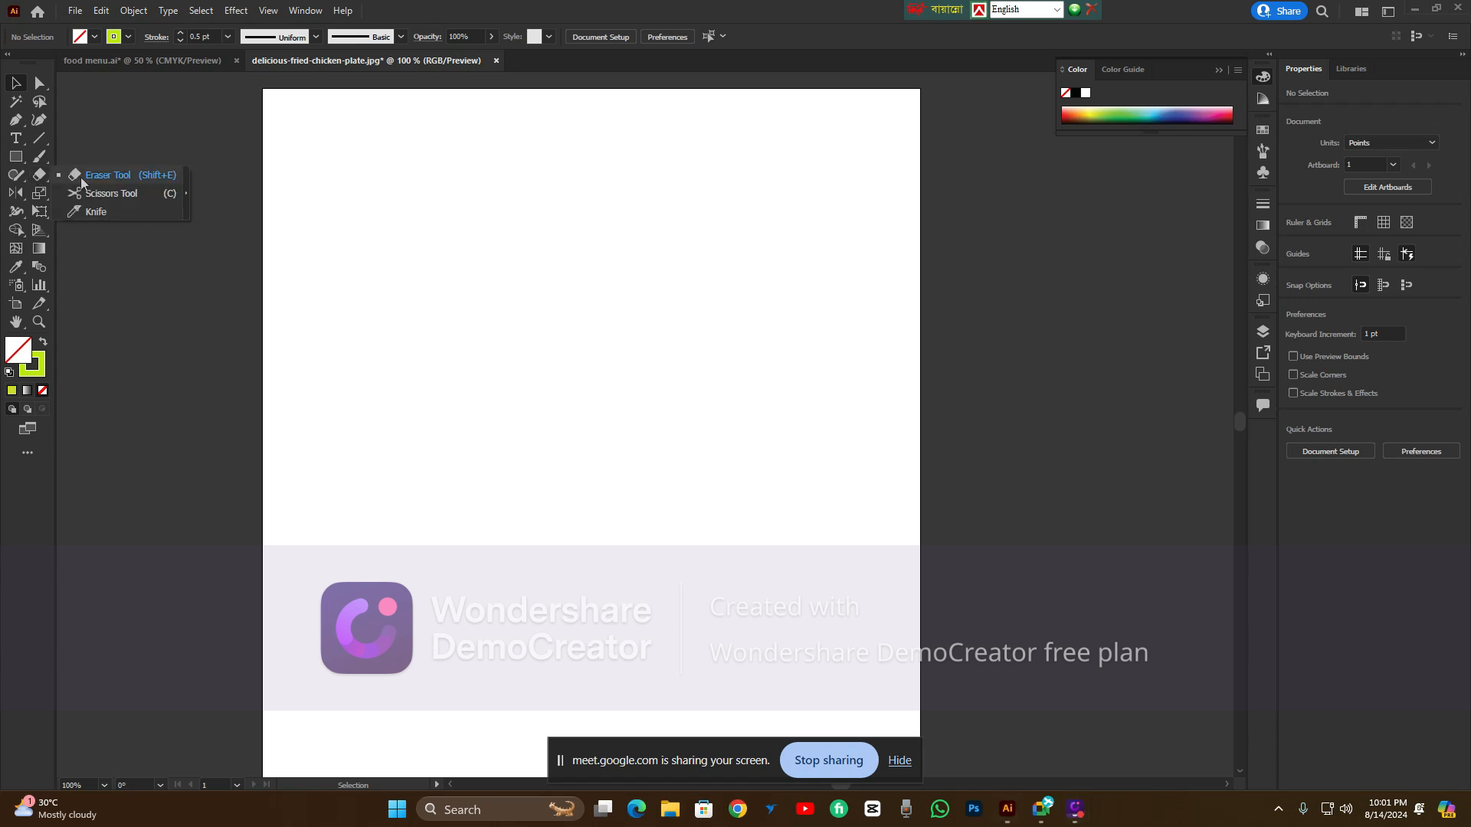
pyautogui.click(15, 158)
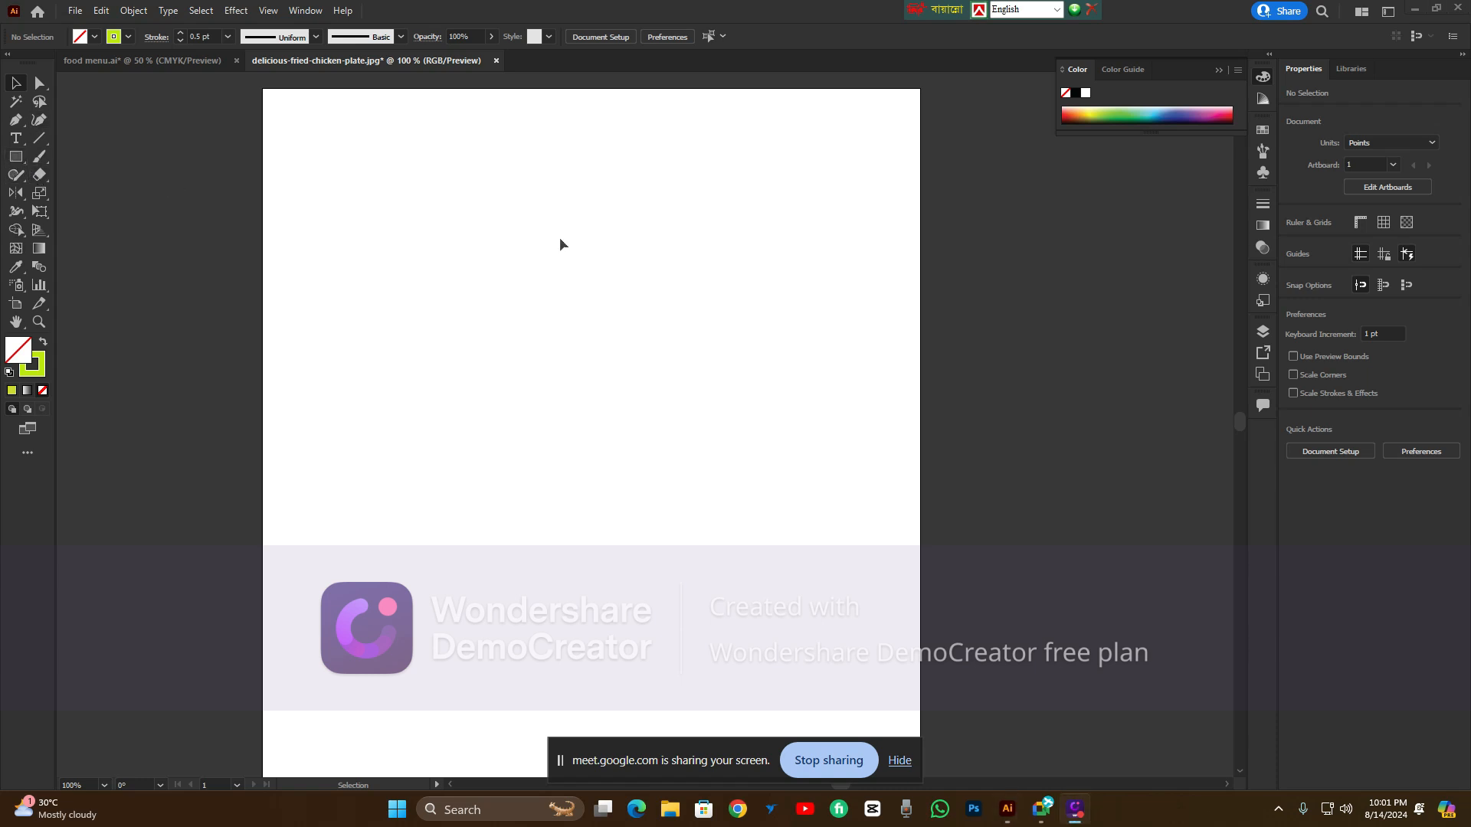
# Draw a rectangle about 314 by 186 pt in the artboard's upper half and fill it with lime green
pyautogui.click(16, 156)
pyautogui.moveTo(448, 251)
pyautogui.mouseDown()
pyautogui.moveTo(615, 430)
pyautogui.moveTo(792, 458)
pyautogui.mouseUp()
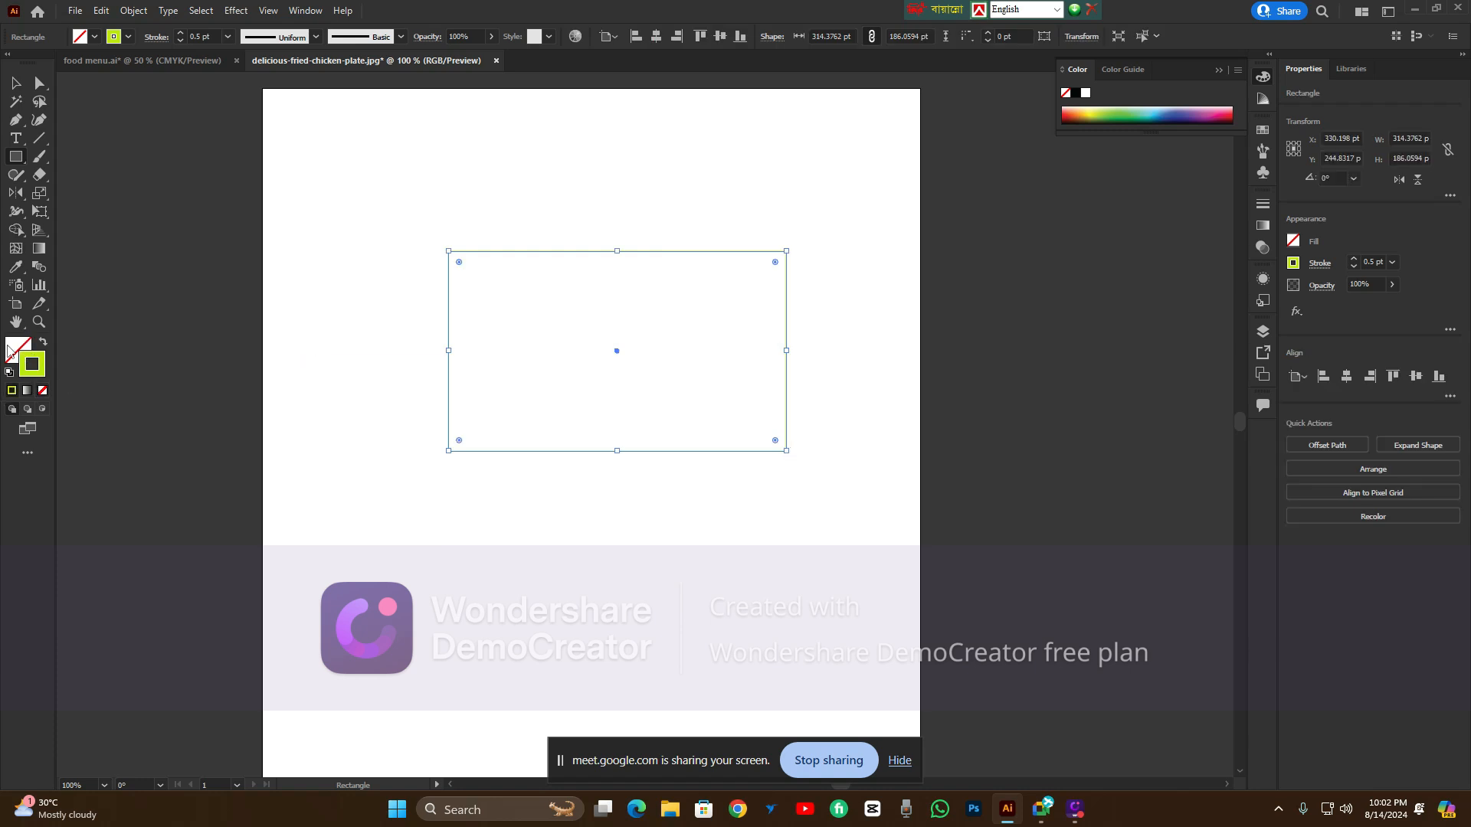
pyautogui.doubleClick(35, 360)
pyautogui.click(728, 312)
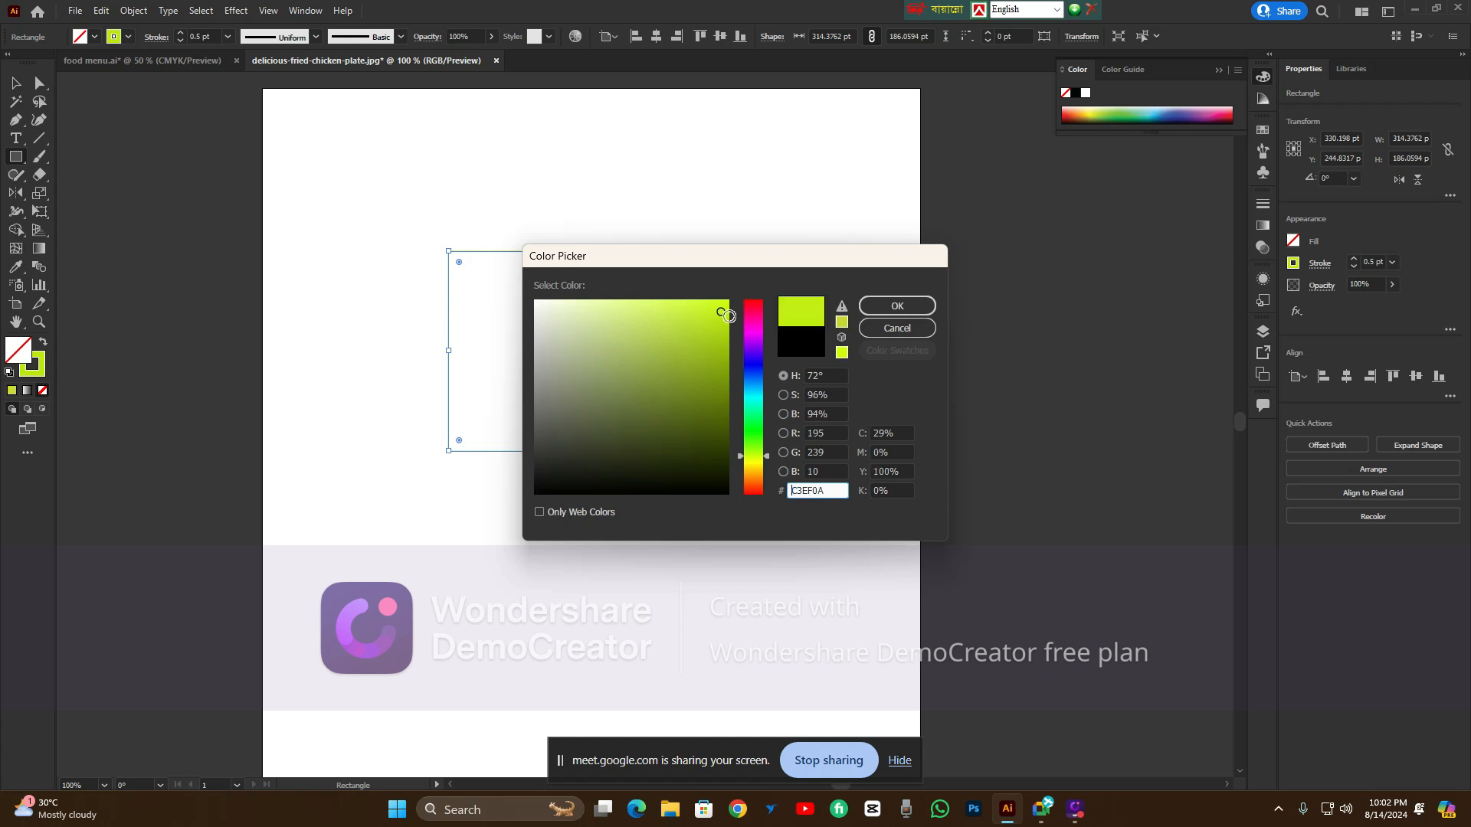
pyautogui.click(896, 306)
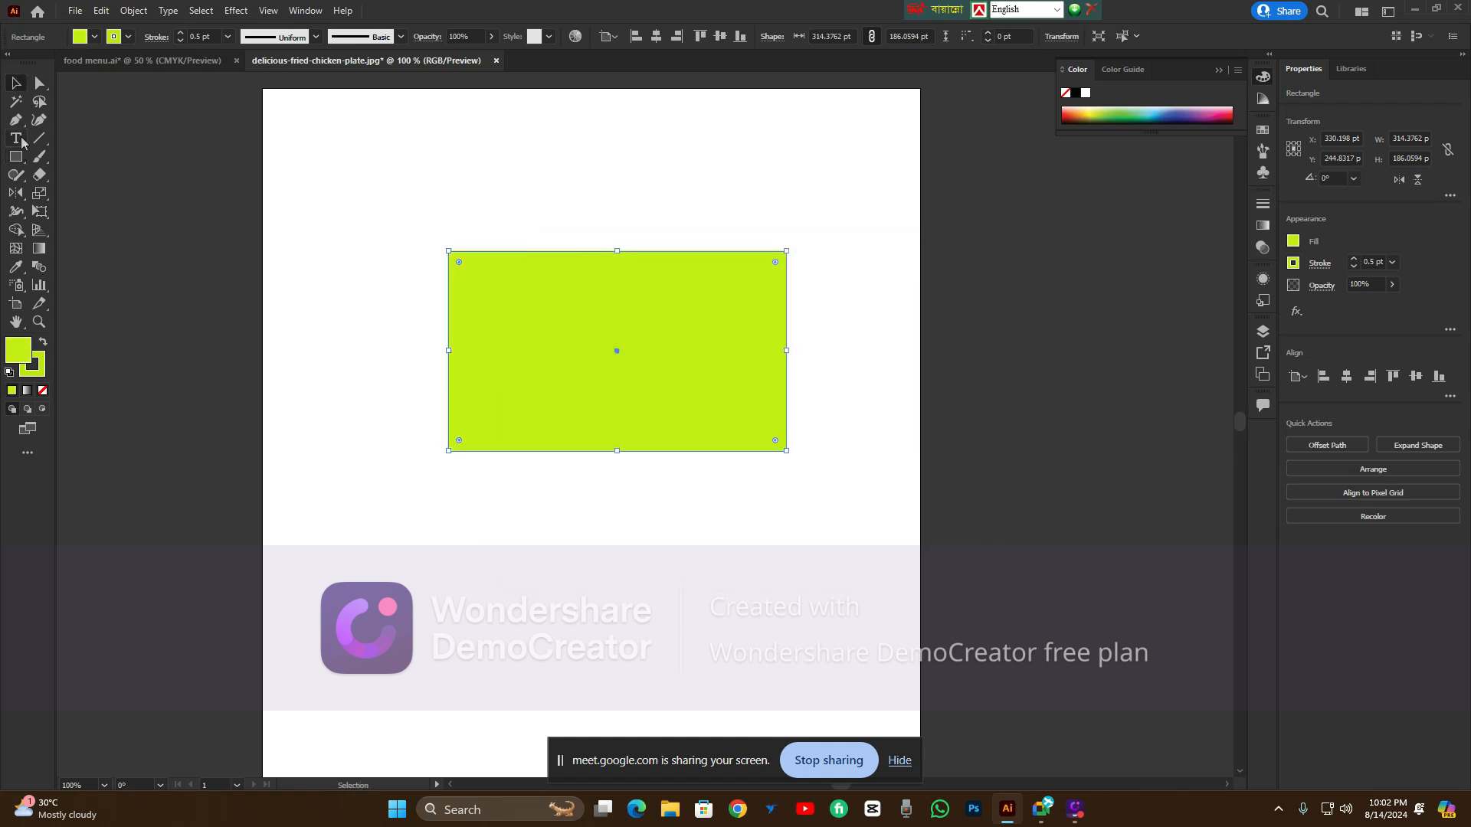
# Activate the Eraser tool and enlarge its brush to a size suited to cutting the green rectangle
pyautogui.moveTo(39, 174); pyautogui.dragTo(100, 175)
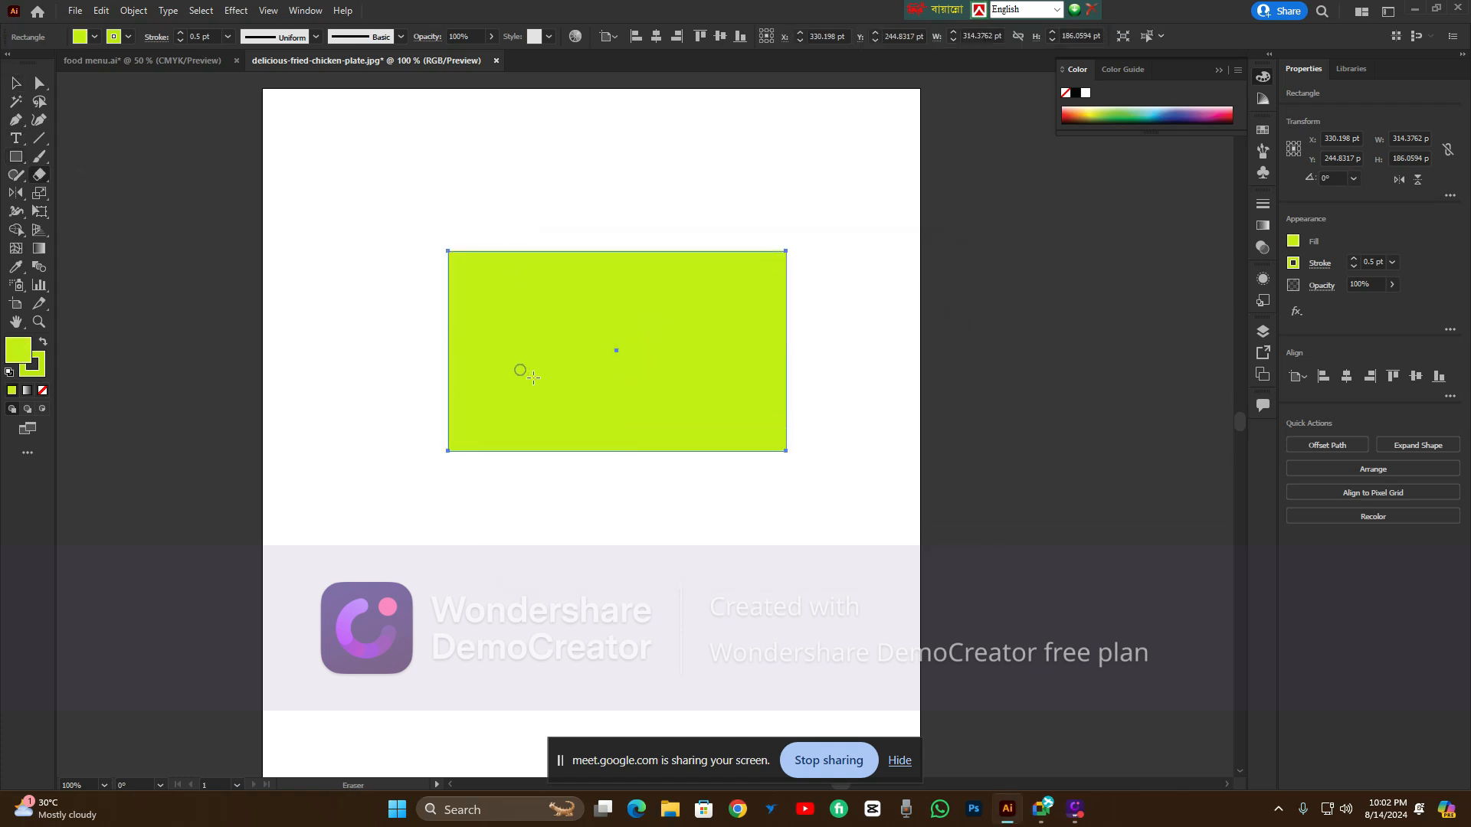
pyautogui.press(']')
pyautogui.press(']')
pyautogui.press(']')
pyautogui.press(']')
pyautogui.press(']')
pyautogui.press(']')
pyautogui.press('[')
pyautogui.press('[')
pyautogui.press(']')
pyautogui.press(']')
pyautogui.press(']')
pyautogui.press('[')
pyautogui.press('[')
pyautogui.press('[')
pyautogui.press('[')
pyautogui.press('[')
pyautogui.press('[')
# Try erasing a horizontal band and a vertical band through the green rectangle, and undo both strokes
pyautogui.moveTo(518, 337); pyautogui.dragTo(796, 349)
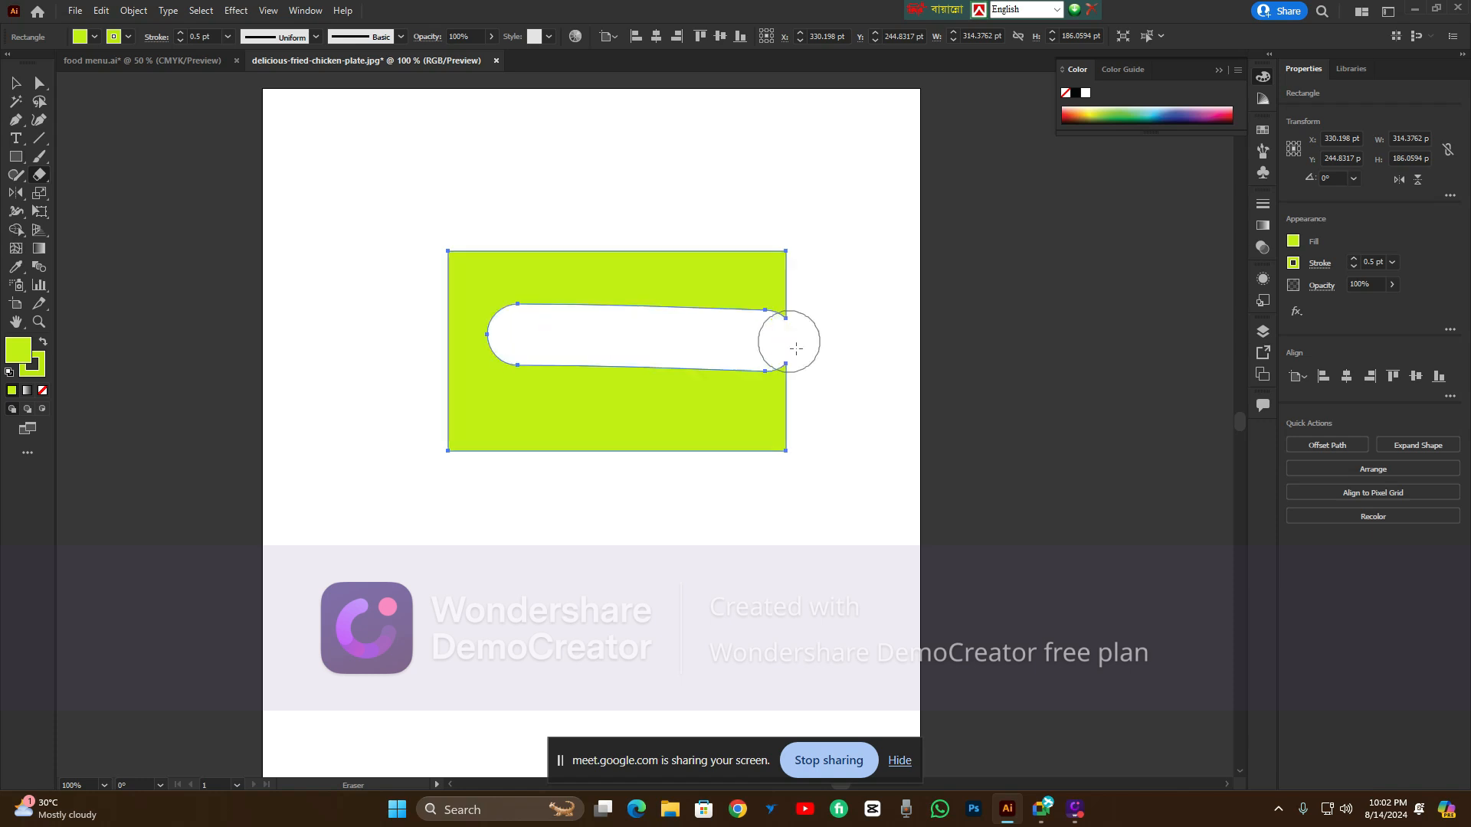
pyautogui.moveTo(630, 257); pyautogui.dragTo(633, 482)
pyautogui.hotkey('ctrl', 'z')
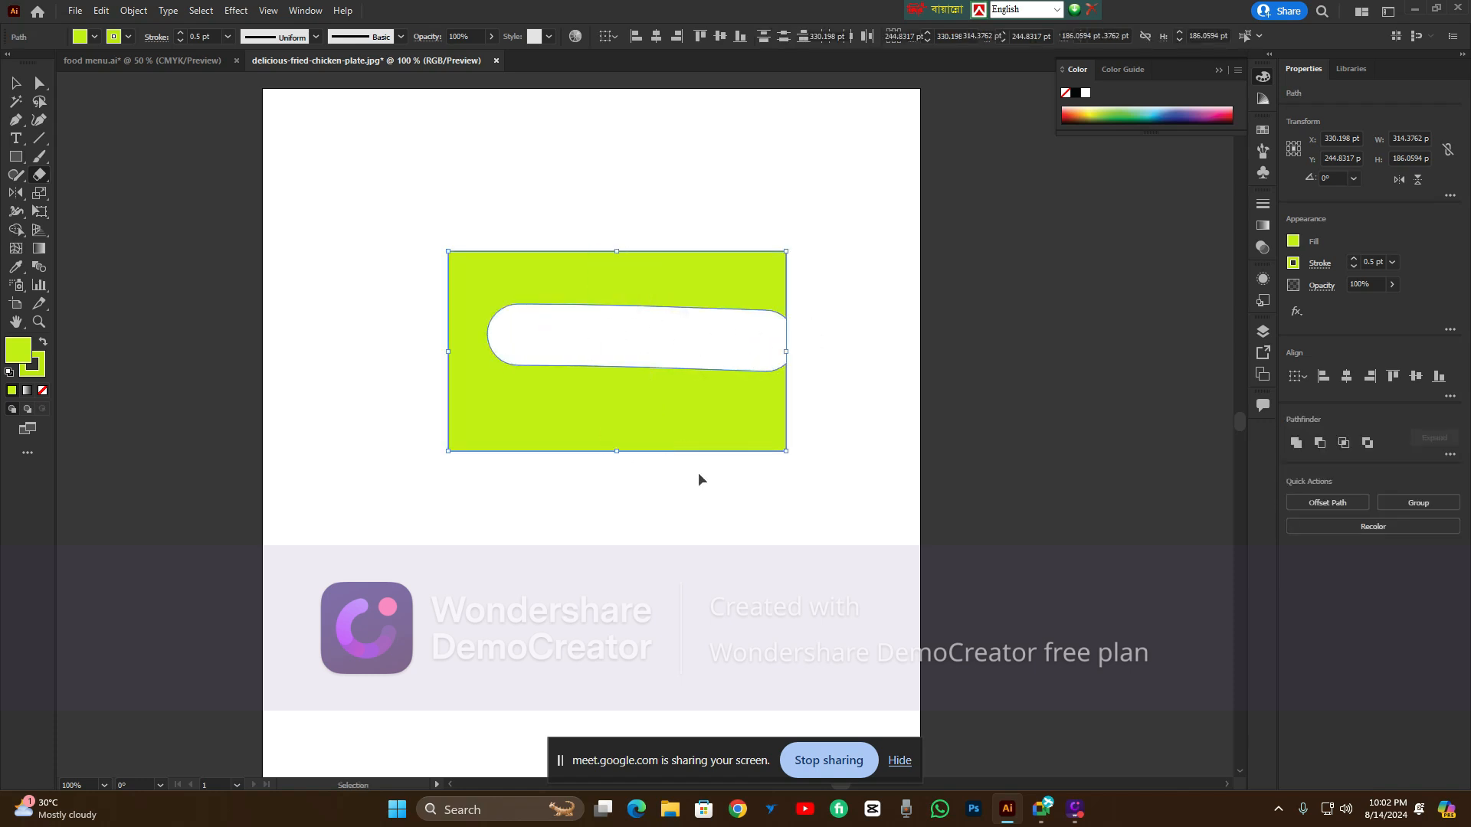
pyautogui.hotkey('ctrl', 'z')
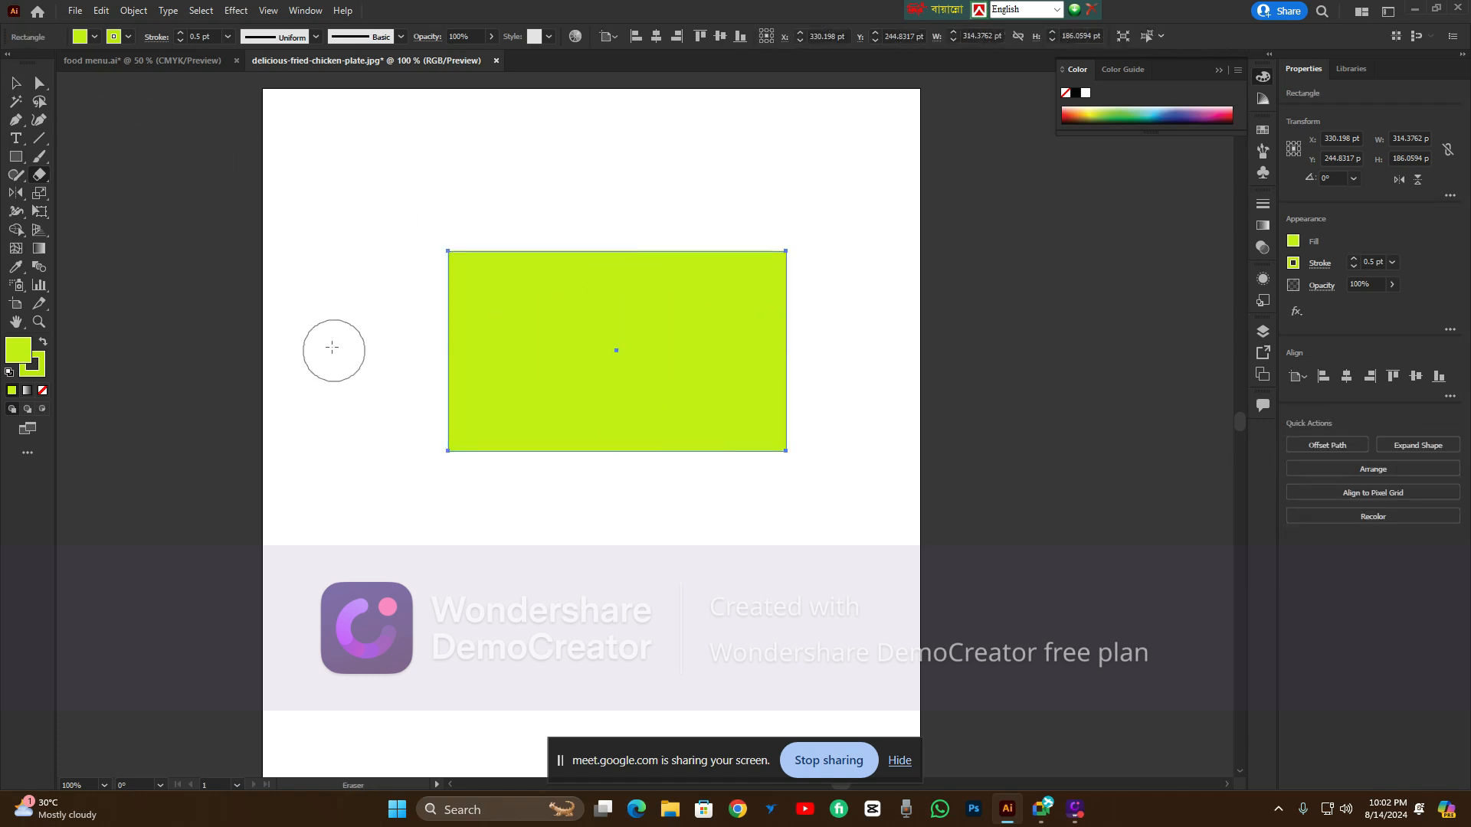
# Reduce the eraser size, try erasing two horizontal bands across the rectangle's lower part, and undo each one
pyautogui.press('[')
pyautogui.press('[')
pyautogui.scroll(1, 455, 432)
pyautogui.hscroll(2, 450, 430)
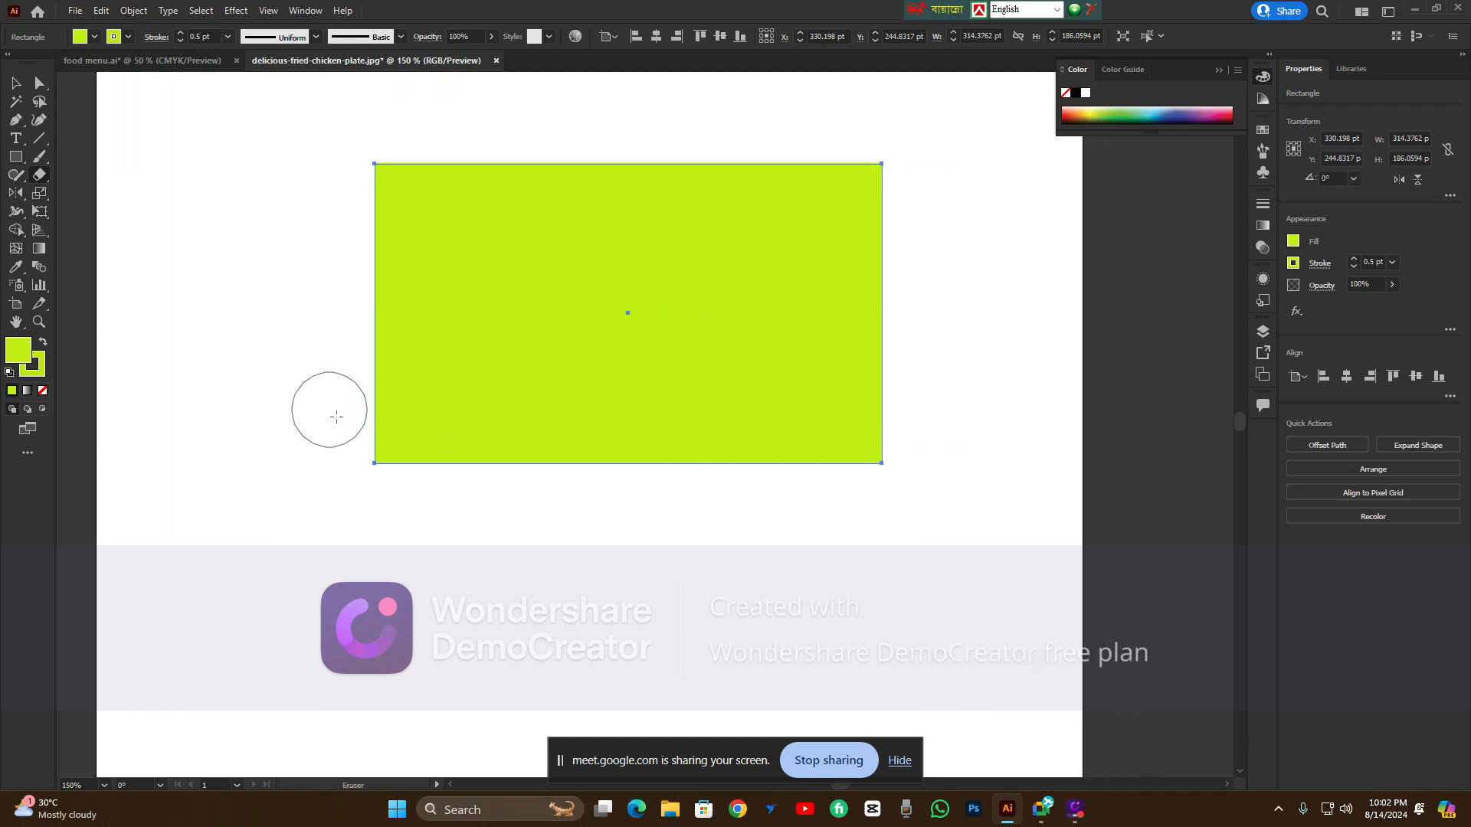
pyautogui.moveTo(336, 417); pyautogui.dragTo(955, 435)
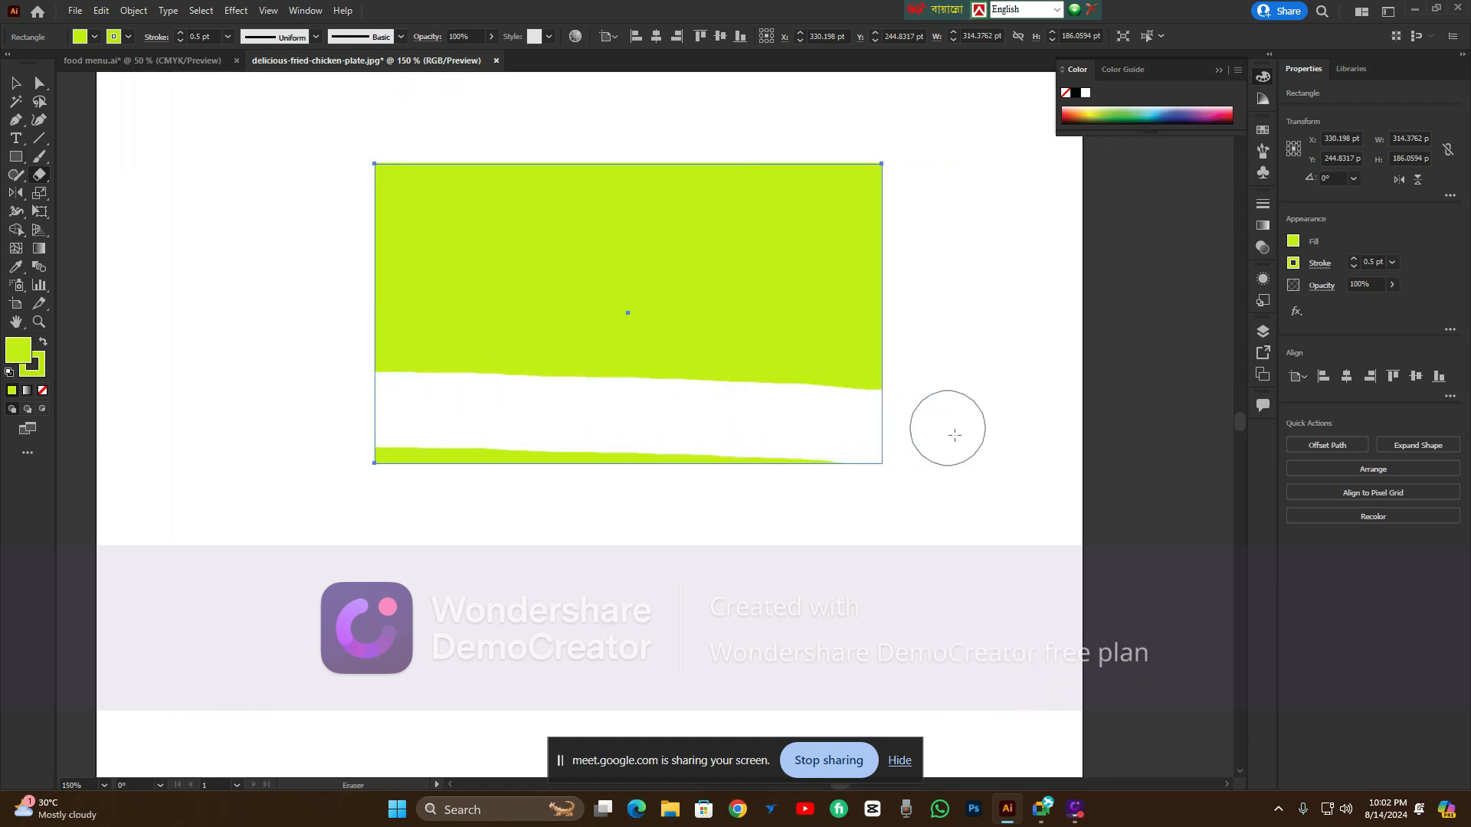
pyautogui.hotkey('ctrl', 'z')
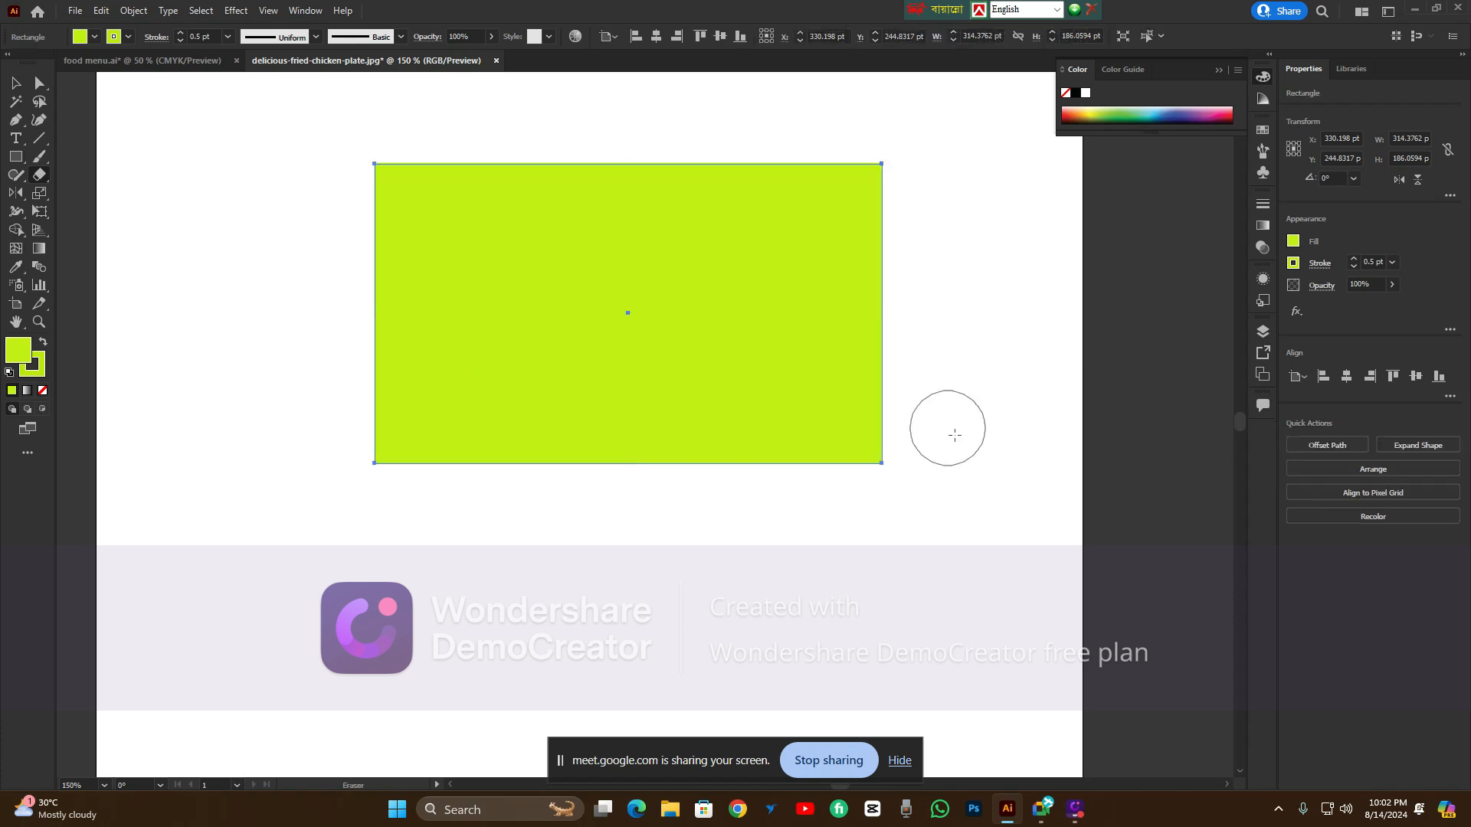
pyautogui.moveTo(319, 424); pyautogui.dragTo(964, 428)
pyautogui.hotkey('ctrl', 'z')
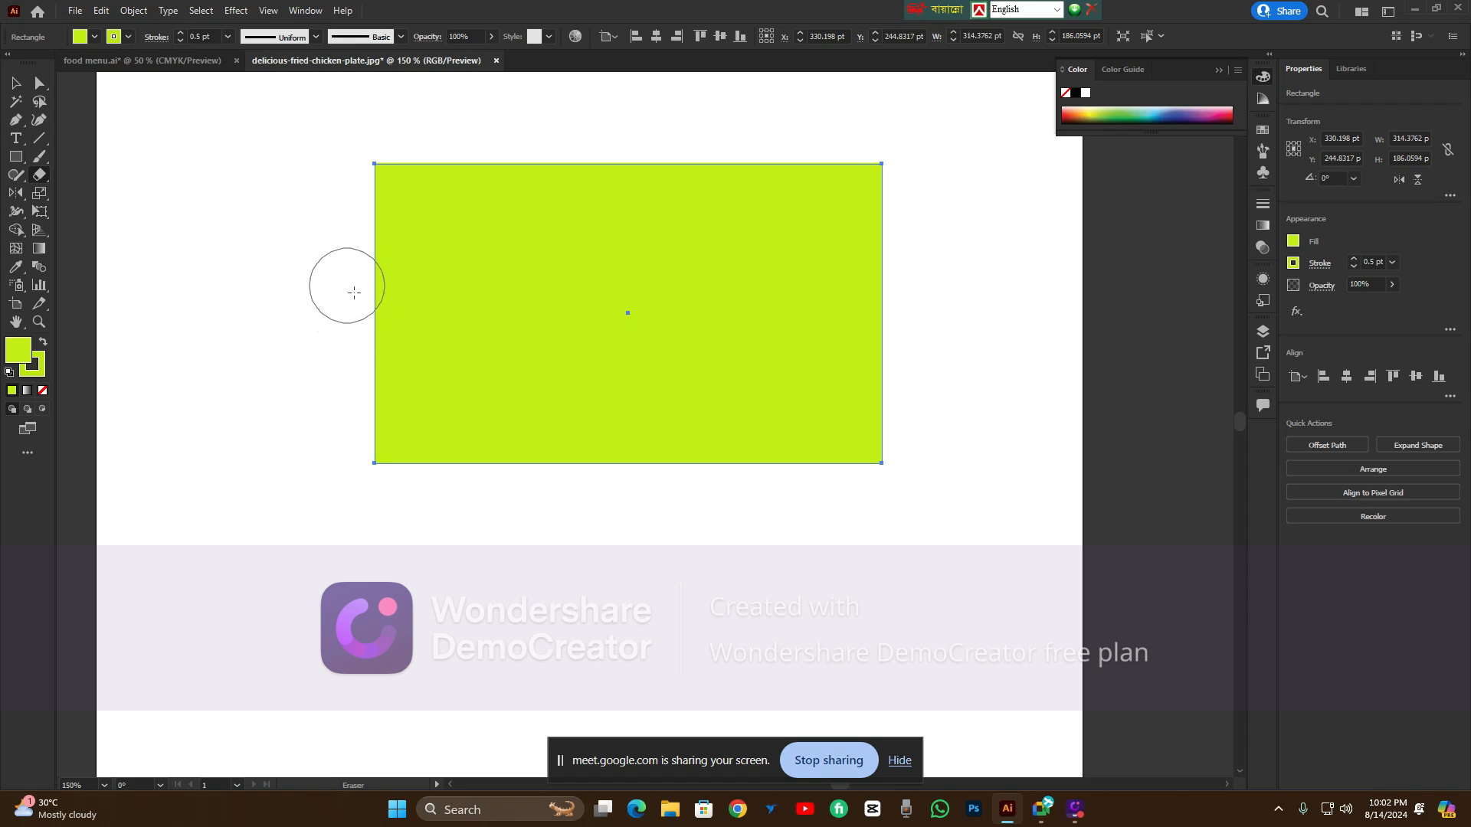
# Deselect the rectangle and paint a freehand curved stroke beside its left edge with the Blob Brush tool
pyautogui.click(15, 81)
pyautogui.click(39, 162)
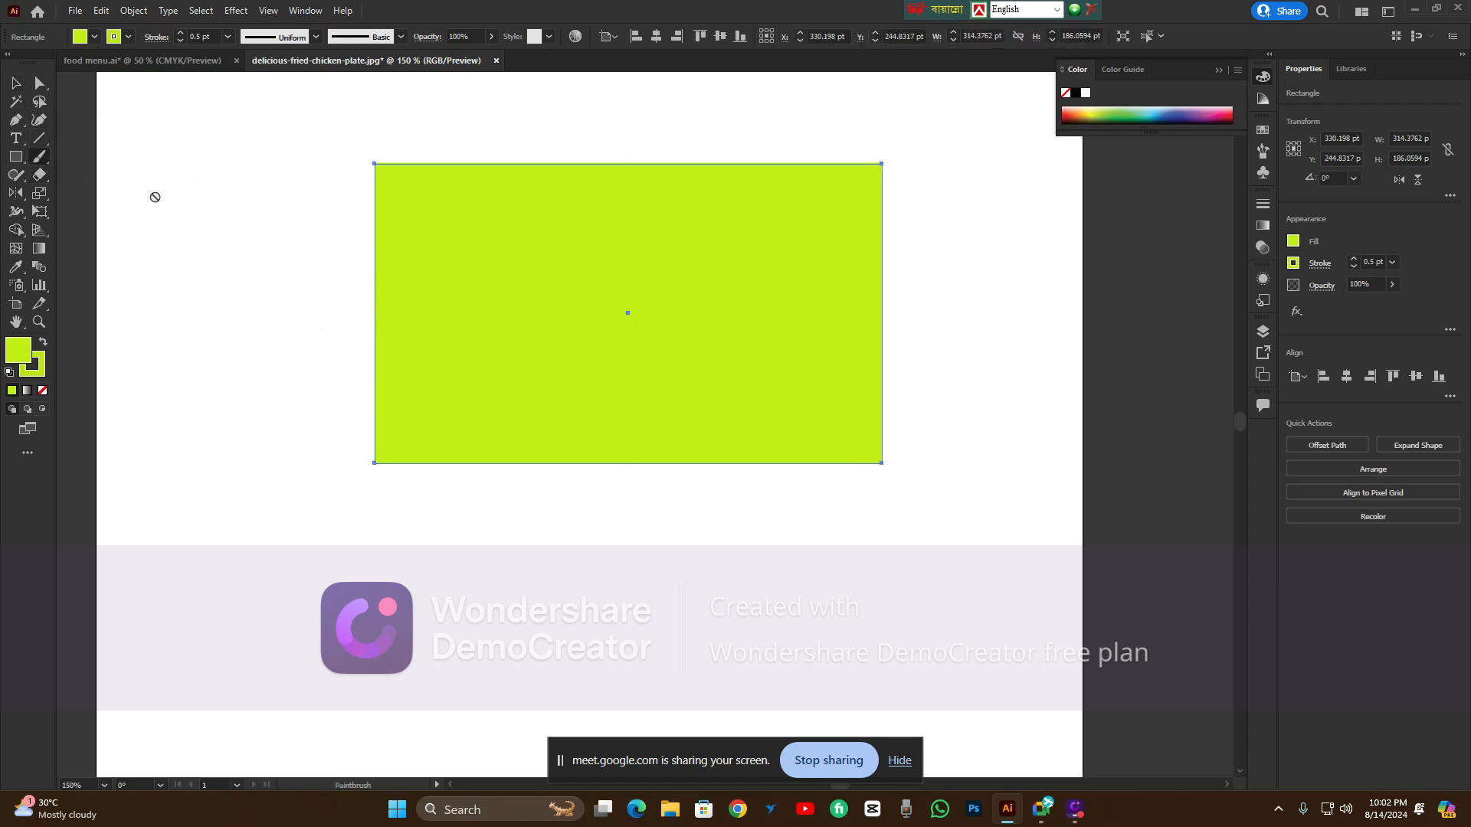
pyautogui.click(26, 89)
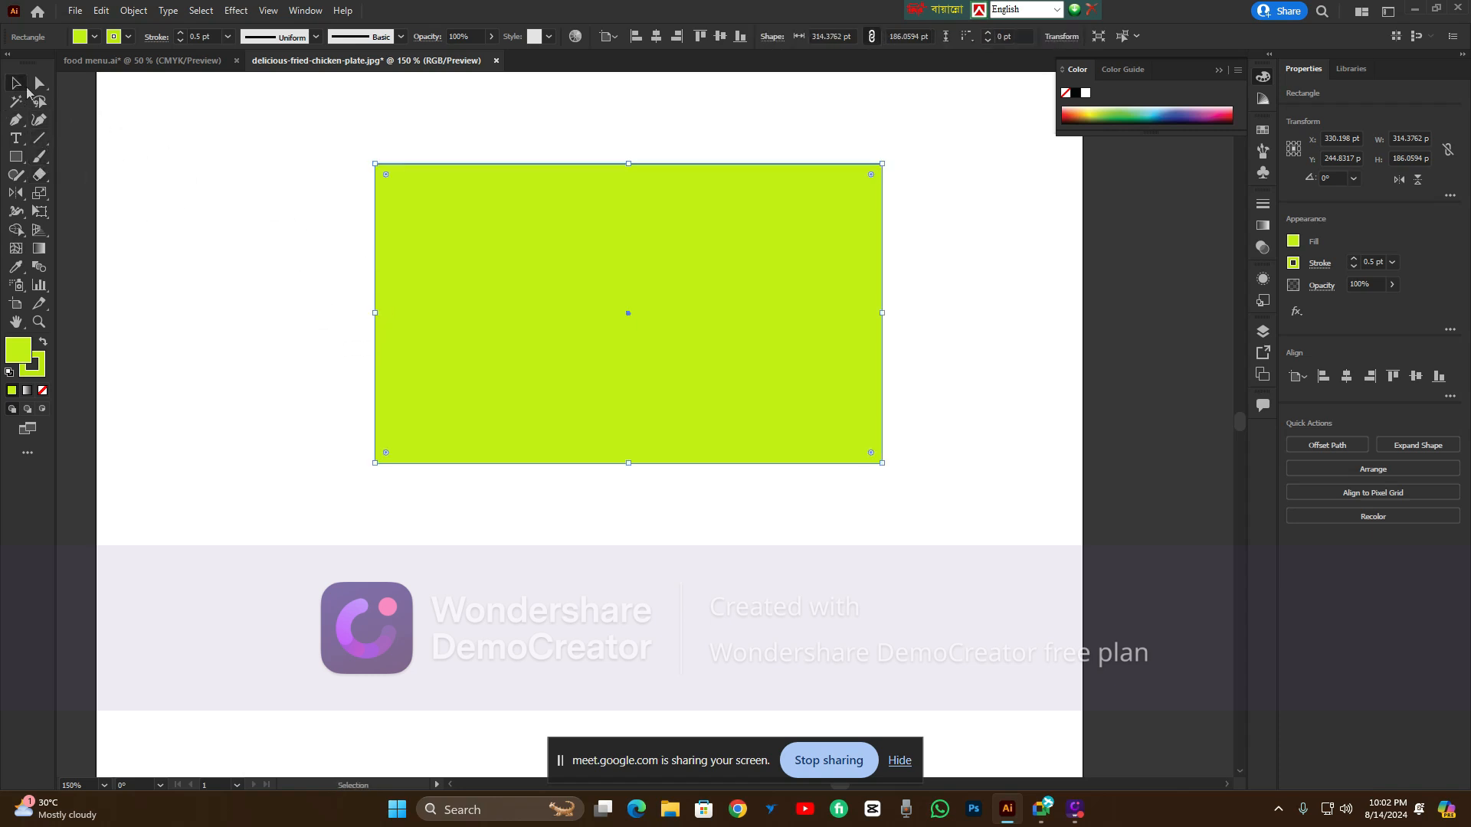
pyautogui.click(289, 139)
pyautogui.click(40, 157)
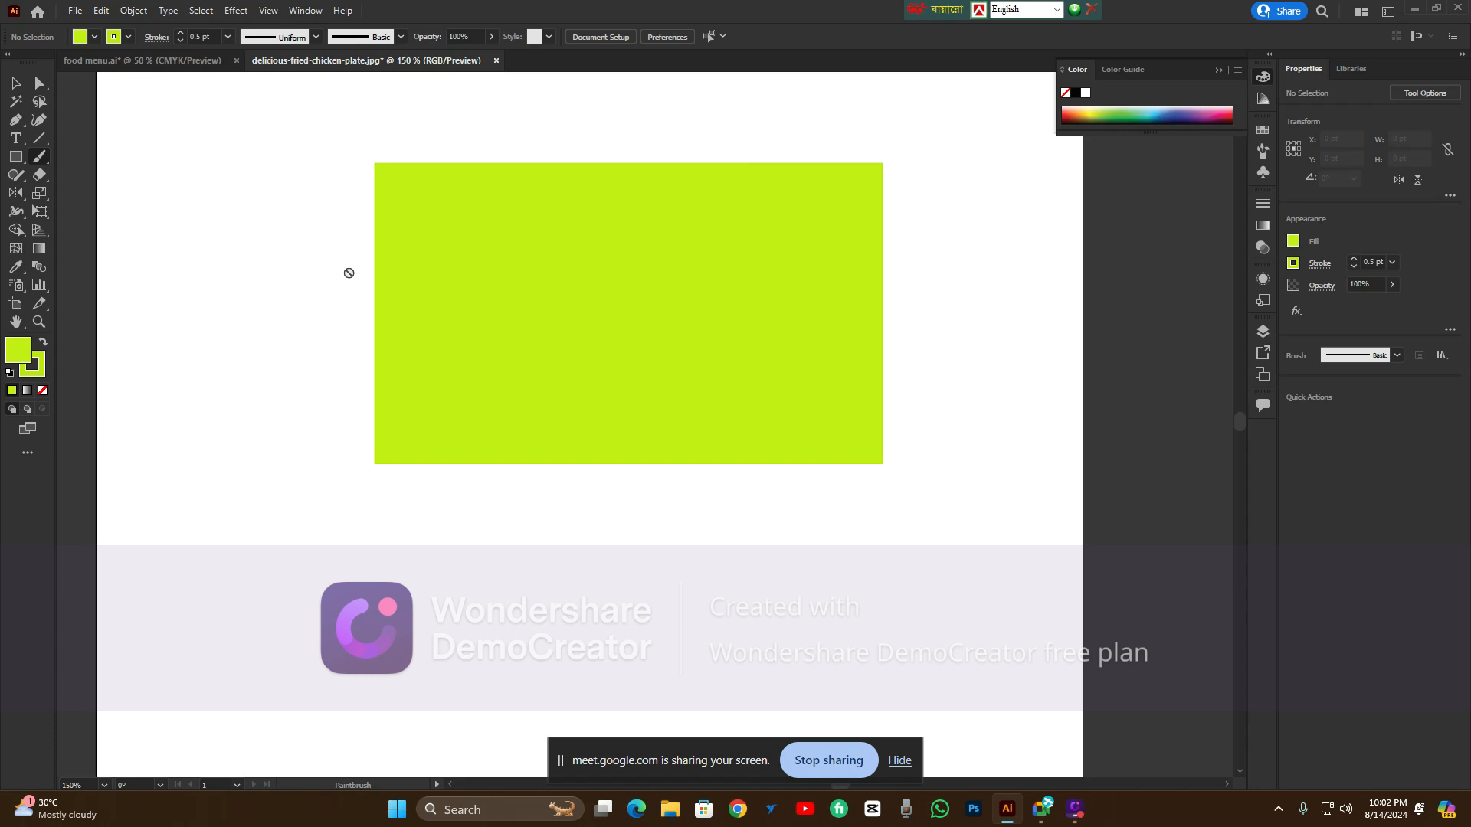
pyautogui.moveTo(40, 156); pyautogui.dragTo(140, 178)
pyautogui.moveTo(354, 283)
pyautogui.mouseDown()
pyautogui.moveTo(318, 306)
pyautogui.moveTo(296, 378)
pyautogui.moveTo(306, 490)
pyautogui.moveTo(385, 485)
pyautogui.mouseUp()
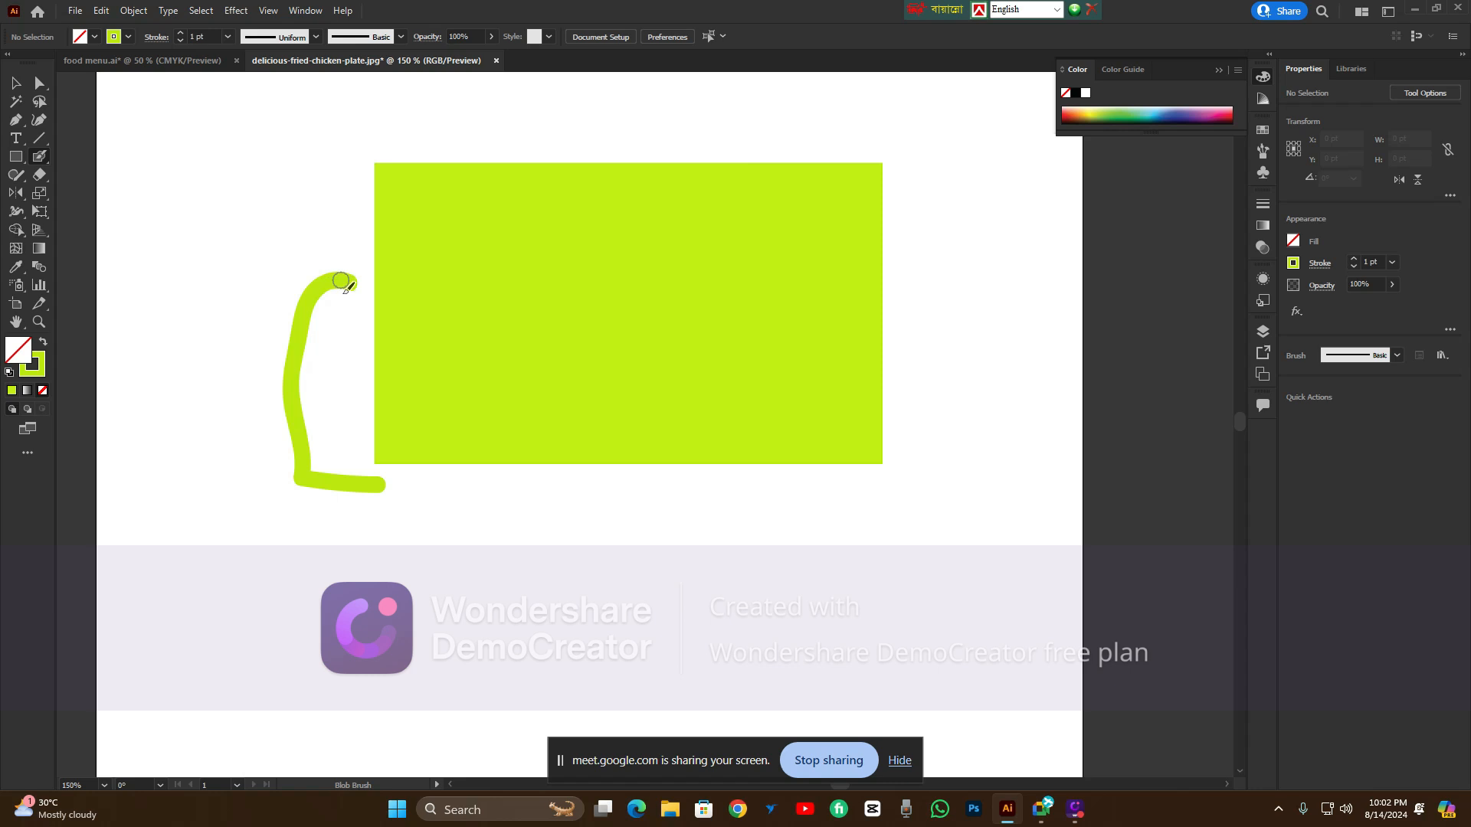
# Try erasing across the brush stroke and rectangle with nothing selected, and undo back to the plain rectangle
pyautogui.click(15, 82)
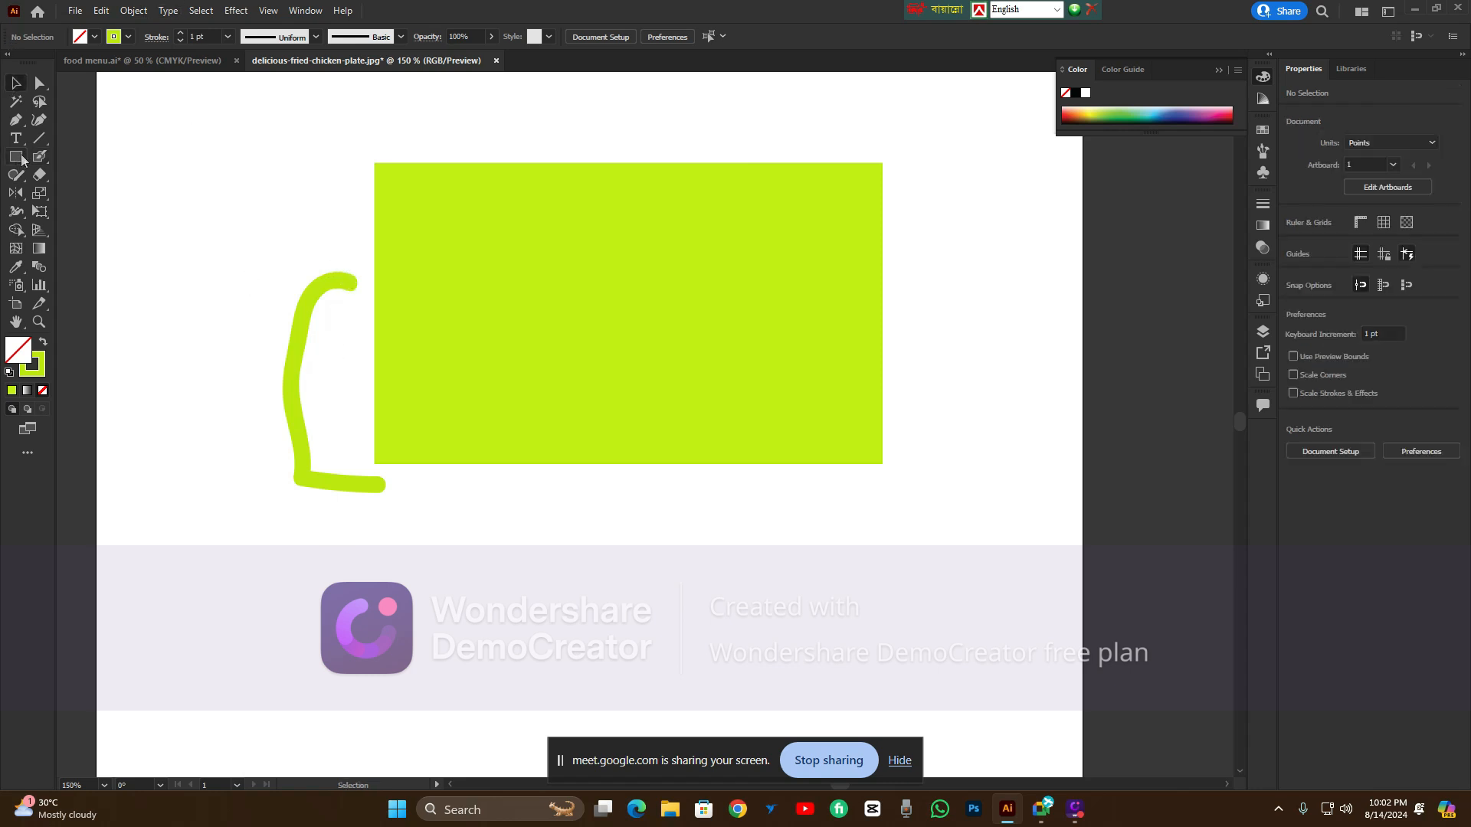
pyautogui.click(39, 175)
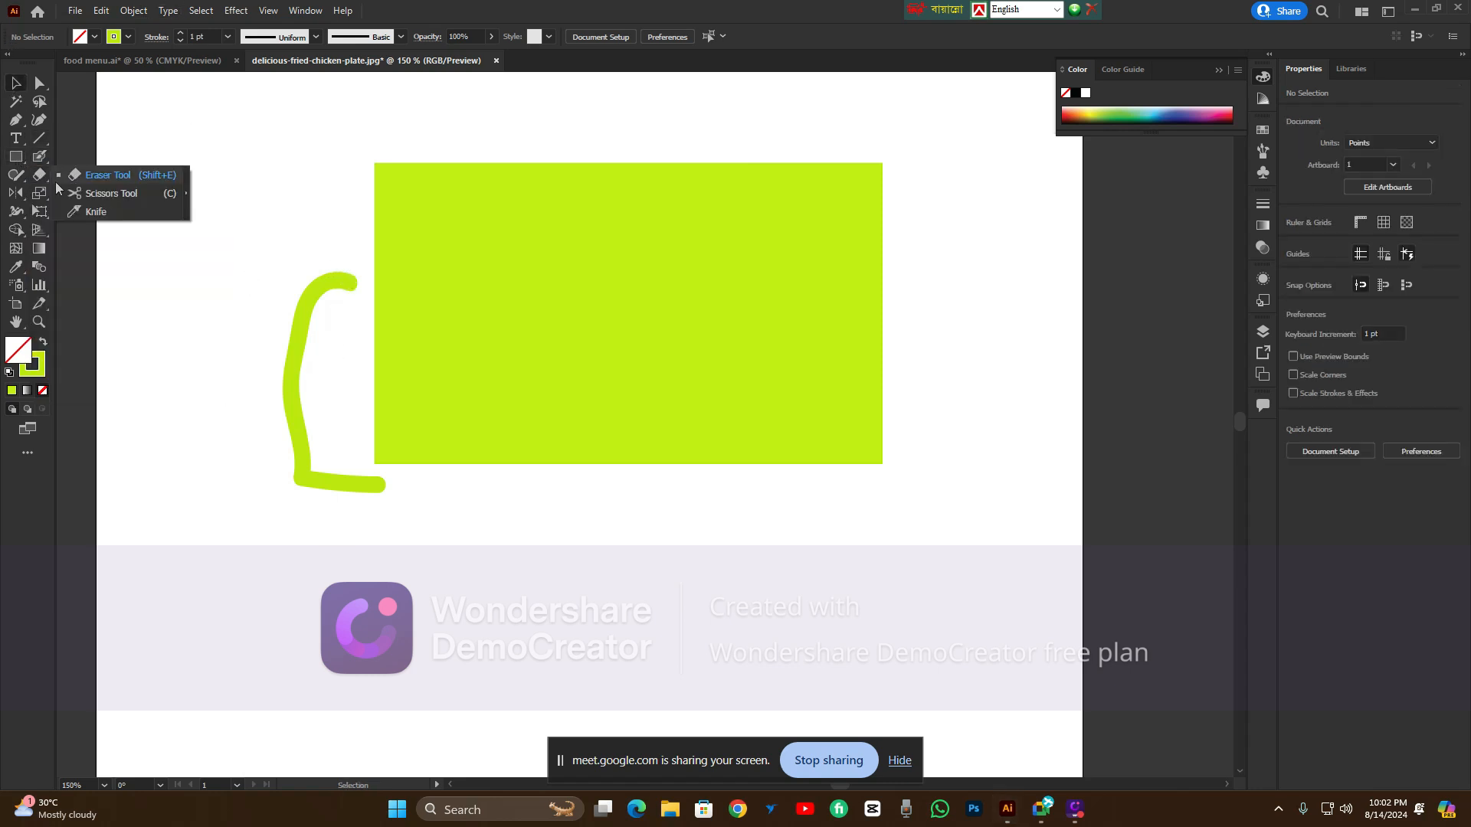
pyautogui.click(92, 176)
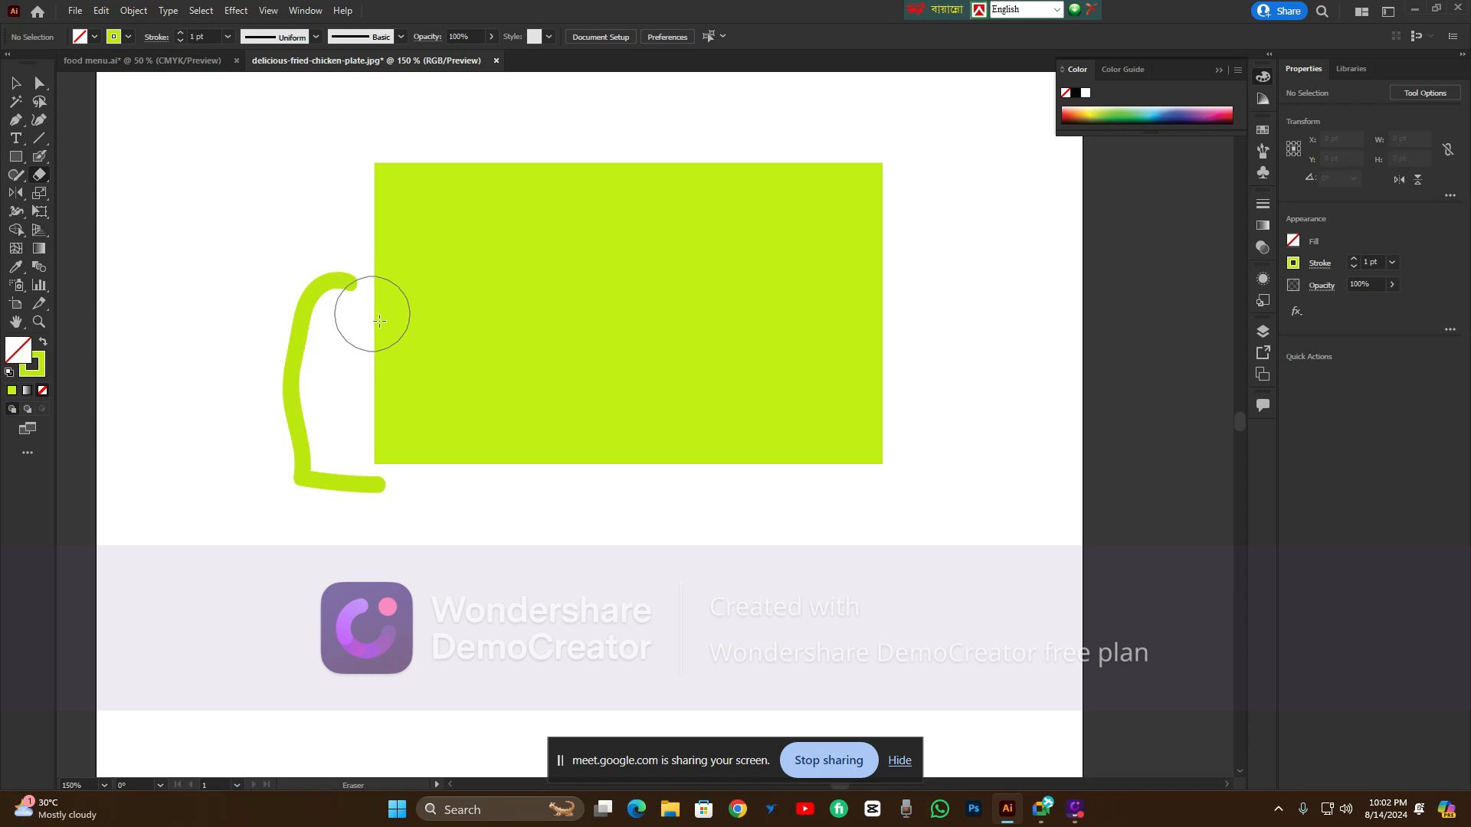
pyautogui.moveTo(370, 315)
pyautogui.mouseDown()
pyautogui.moveTo(897, 315)
pyautogui.moveTo(889, 414)
pyautogui.moveTo(831, 439)
pyautogui.moveTo(900, 441)
pyautogui.moveTo(846, 446)
pyautogui.moveTo(851, 373)
pyautogui.moveTo(791, 443)
pyautogui.moveTo(782, 353)
pyautogui.moveTo(775, 421)
pyautogui.moveTo(733, 475)
pyautogui.moveTo(690, 397)
pyautogui.moveTo(662, 476)
pyautogui.moveTo(629, 359)
pyautogui.moveTo(611, 393)
pyautogui.moveTo(598, 372)
pyautogui.moveTo(549, 422)
pyautogui.moveTo(546, 411)
pyautogui.moveTo(508, 465)
pyautogui.moveTo(455, 469)
pyautogui.moveTo(453, 427)
pyautogui.mouseUp()
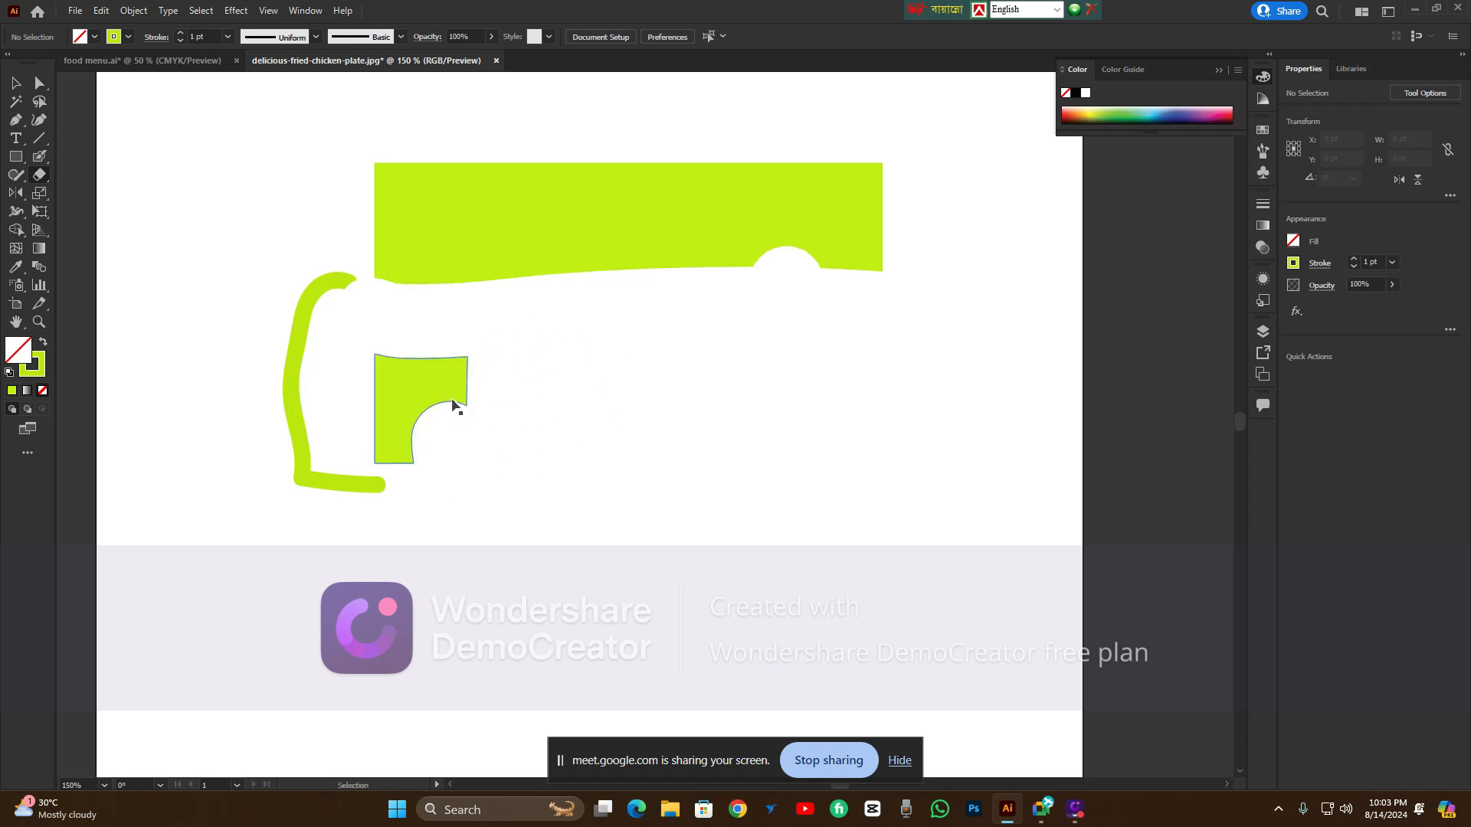
pyautogui.hotkey('ctrl', 'z')
pyautogui.hotkey('ctrl', 'z')
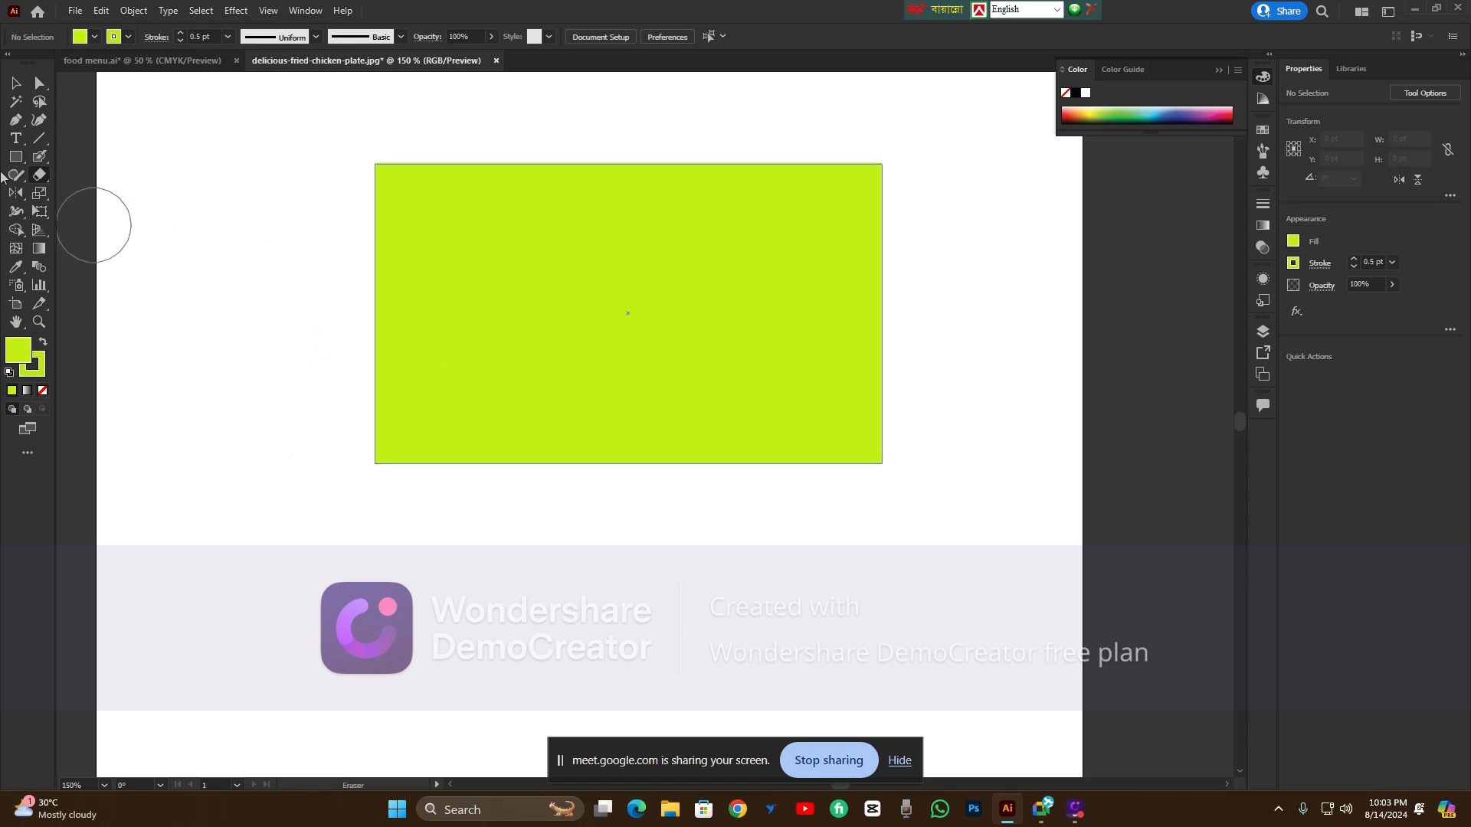
# Try erasing the rectangle's lower half with a rectangular eraser area, and undo the erasure
pyautogui.scroll(-1, 112, 191)
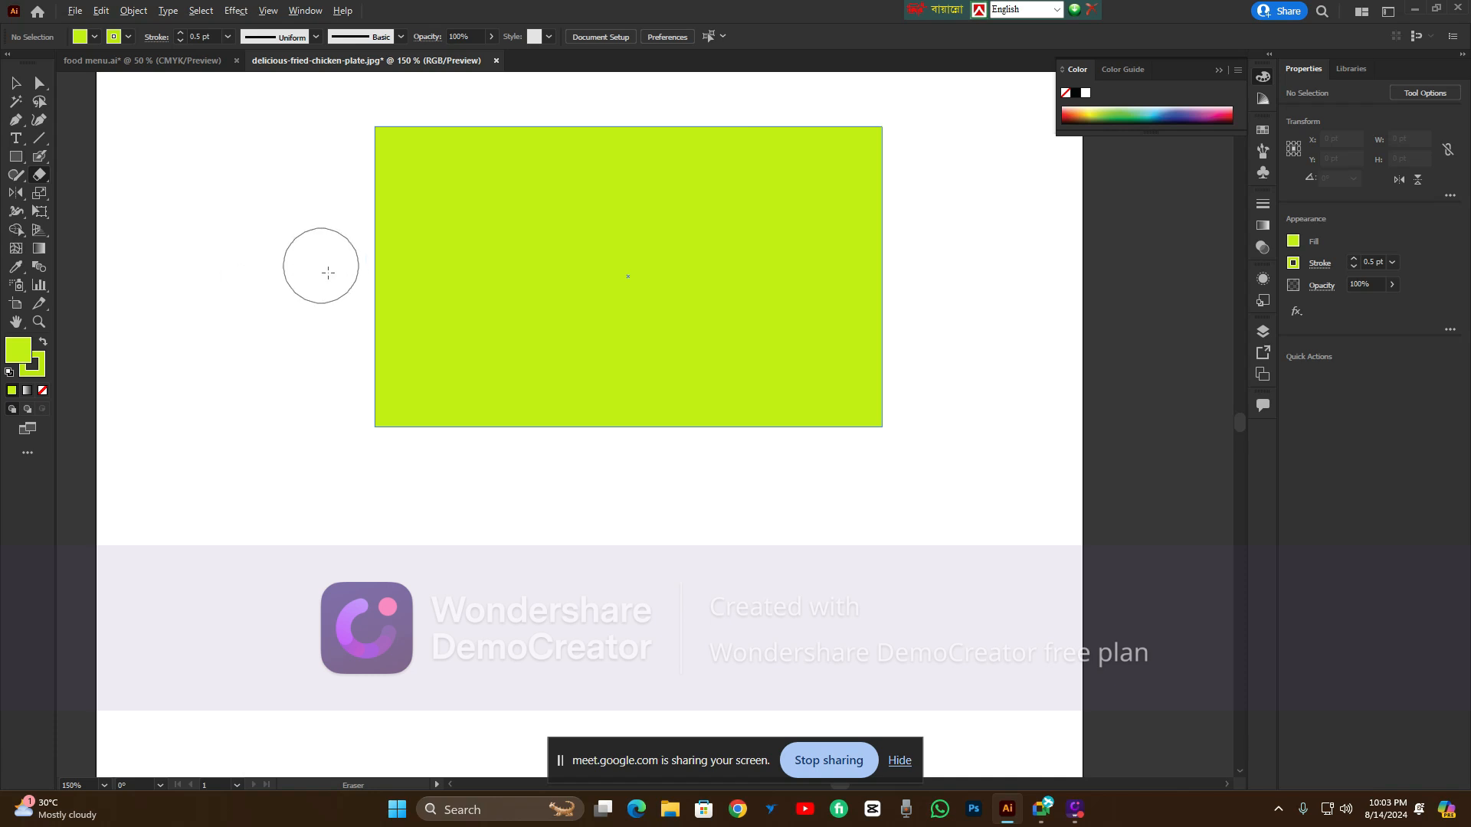
pyautogui.moveTo(327, 273)
pyautogui.mouseDown()
pyautogui.moveTo(419, 333)
pyautogui.moveTo(520, 360)
pyautogui.moveTo(861, 398)
pyautogui.moveTo(1020, 535)
pyautogui.mouseUp()
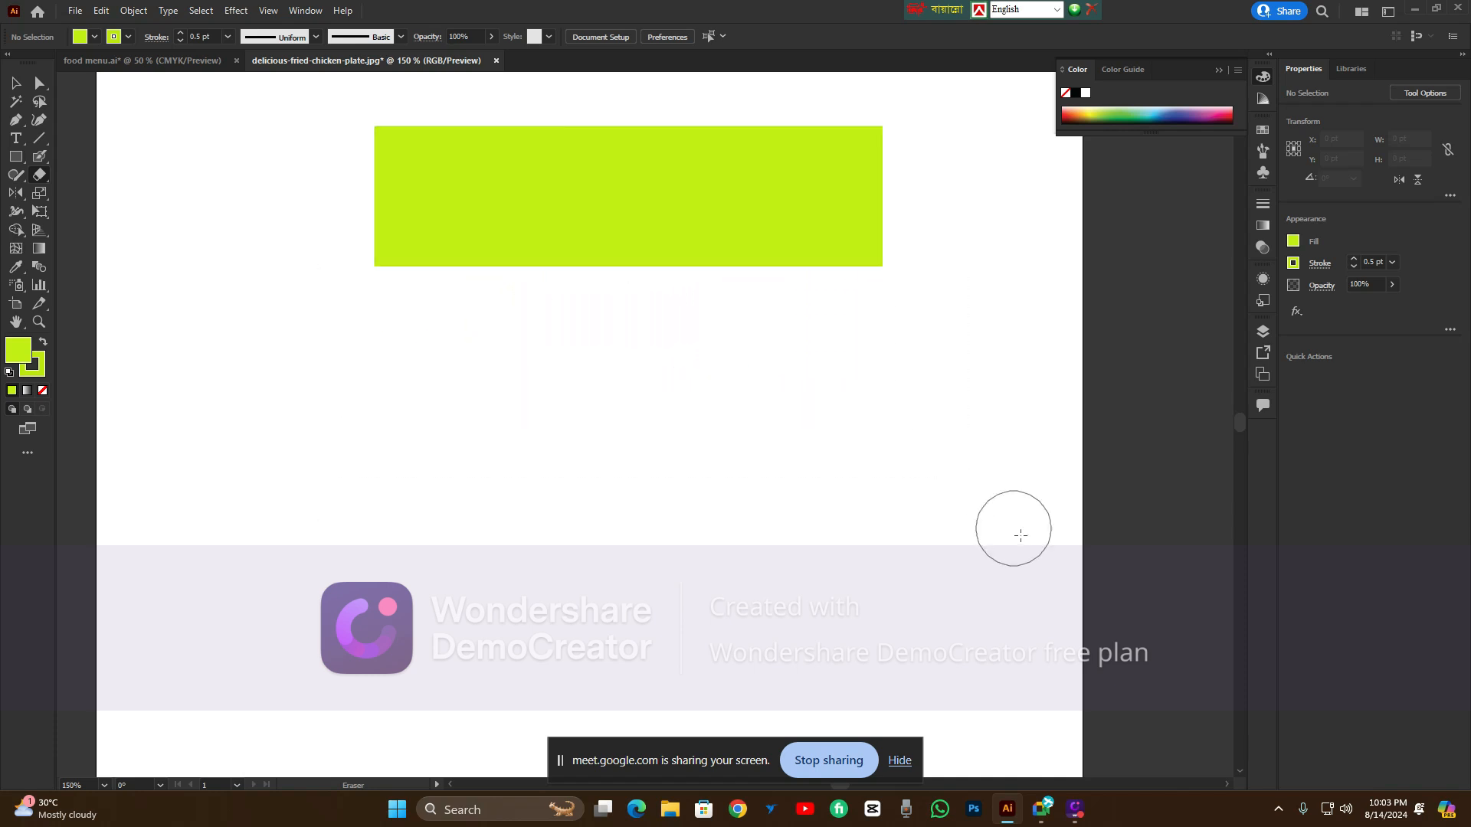
pyautogui.hotkey('ctrl', 'z')
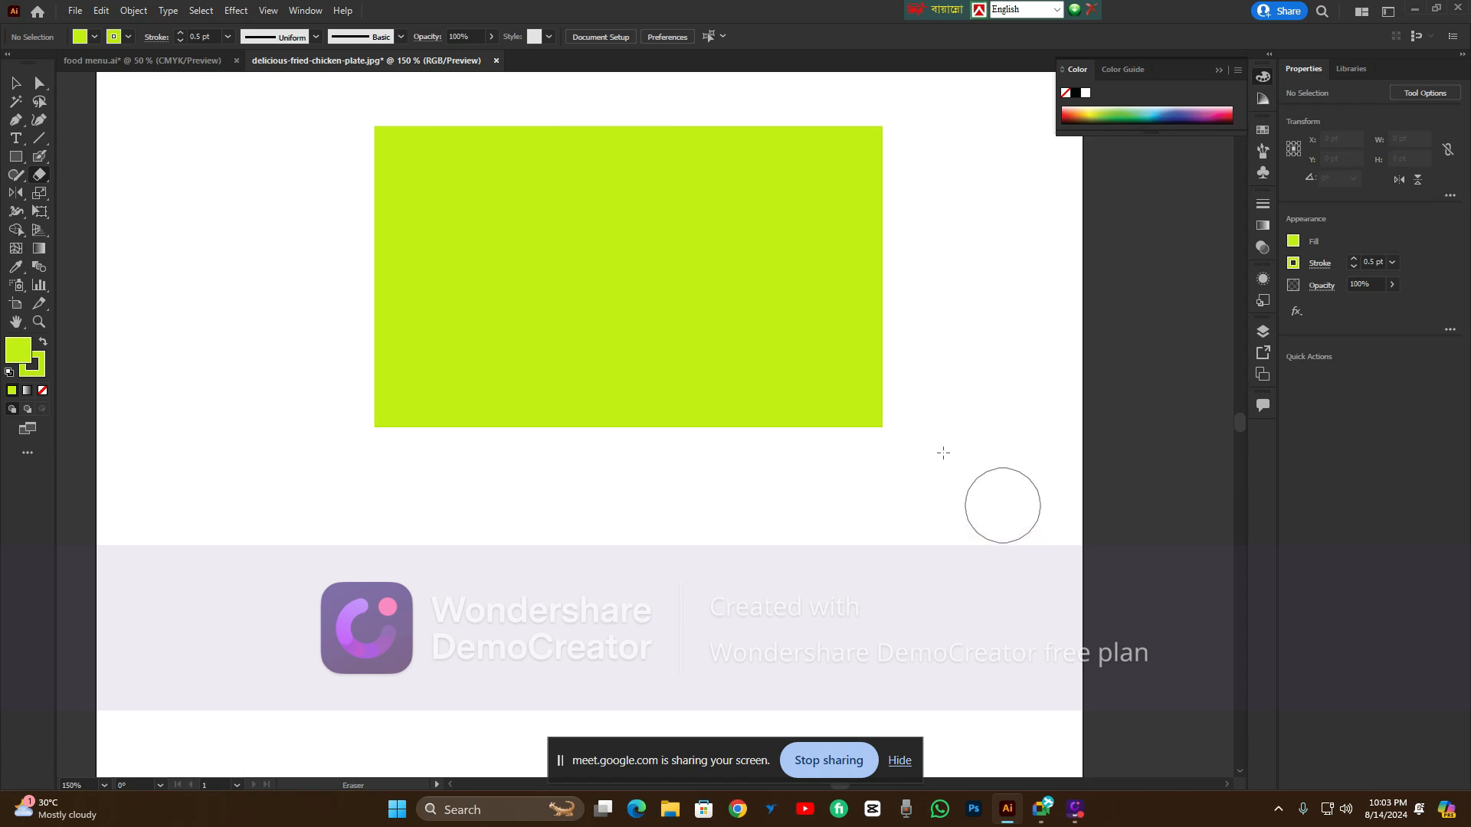
# Erase a narrow, straight vertical strip through the rectangle to split it into two pieces
pyautogui.scroll(3, 589, 143)
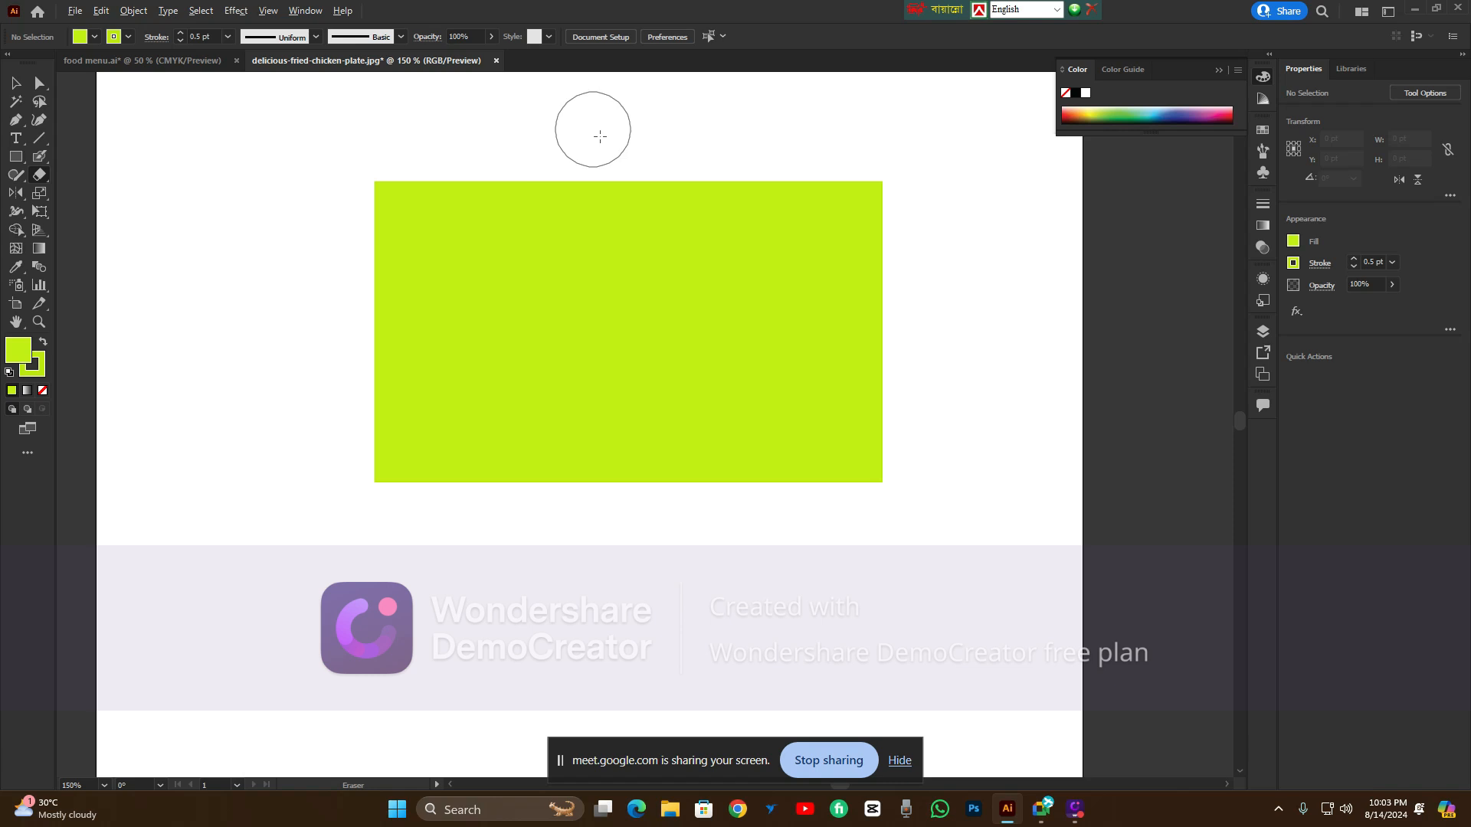
pyautogui.moveTo(593, 130); pyautogui.dragTo(622, 178)
pyautogui.moveTo(622, 175)
pyautogui.mouseDown()
pyautogui.moveTo(666, 449)
pyautogui.moveTo(623, 528)
pyautogui.moveTo(497, 534)
pyautogui.moveTo(588, 533)
pyautogui.mouseUp()
# Move the two pieces apart to opposite sides, and undo the moves and the splitting cut
pyautogui.click(15, 83)
pyautogui.click(580, 273)
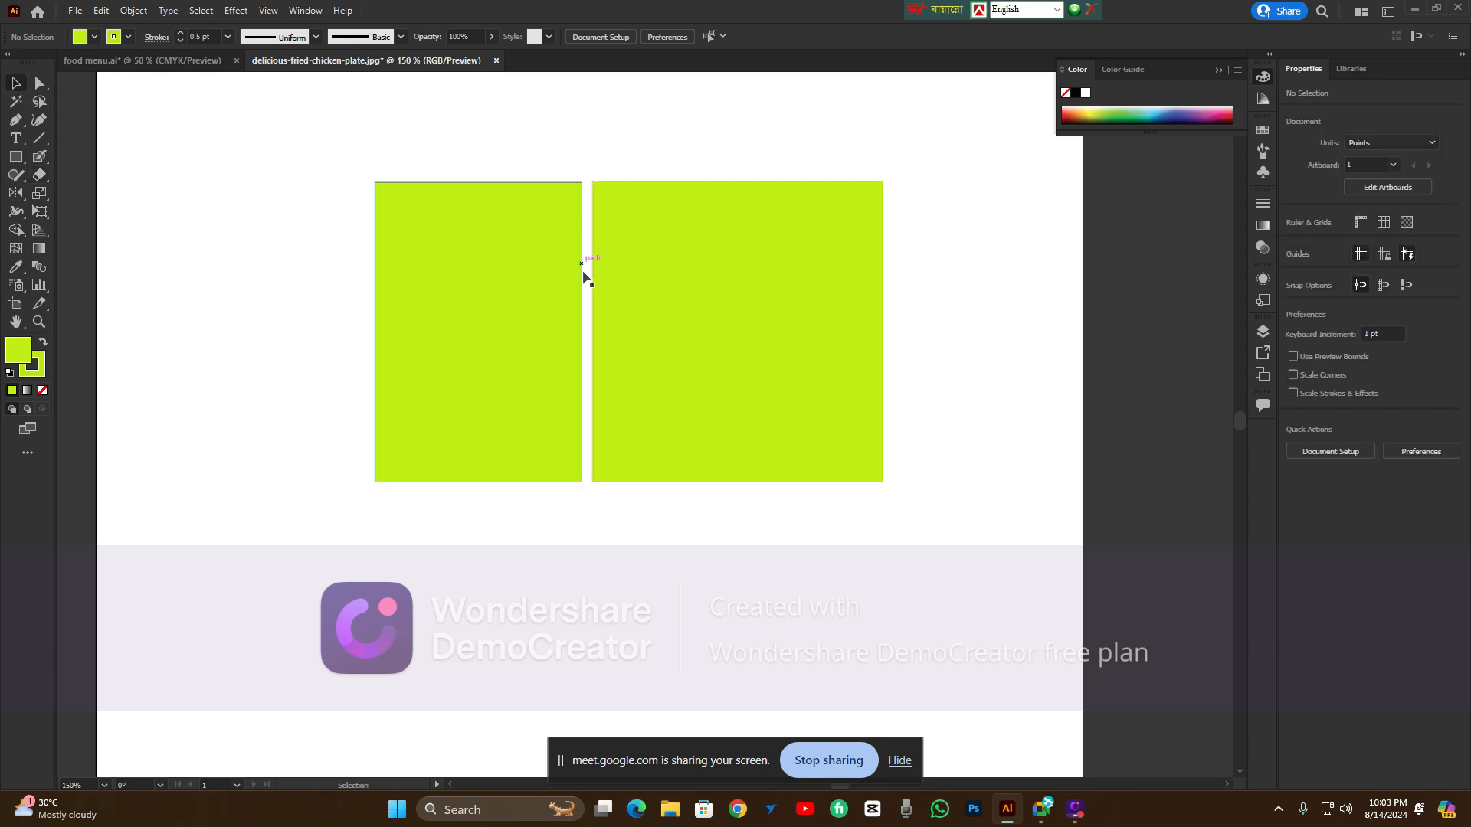
pyautogui.moveTo(580, 273)
pyautogui.mouseDown()
pyautogui.moveTo(486, 302)
pyautogui.moveTo(369, 300)
pyautogui.mouseUp()
pyautogui.moveTo(780, 329); pyautogui.dragTo(958, 324)
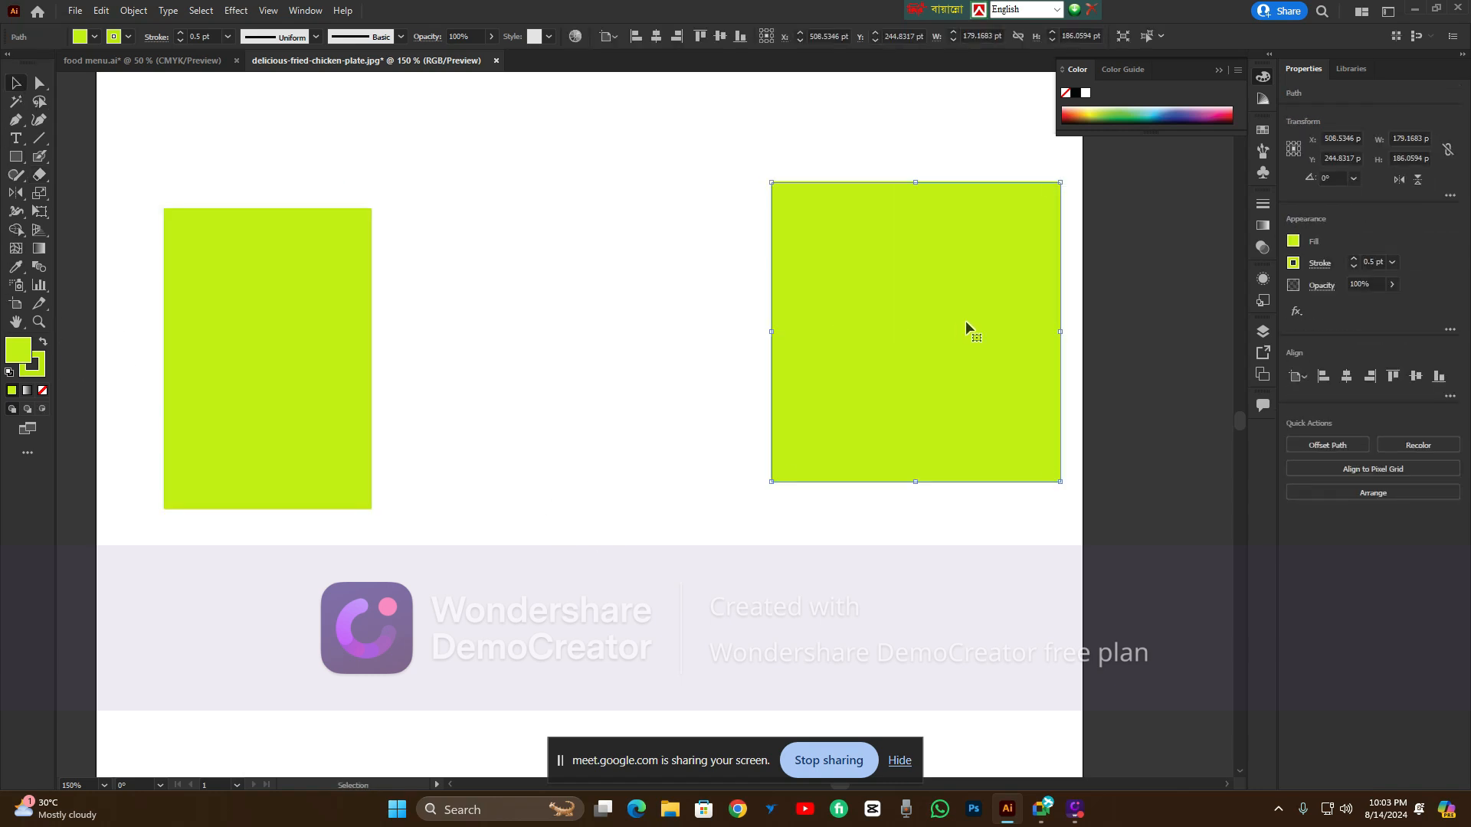
pyautogui.hotkey('ctrl', 'z')
pyautogui.hotkey('ctrl', 'z')
pyautogui.hotkey('ctrl', 'z')
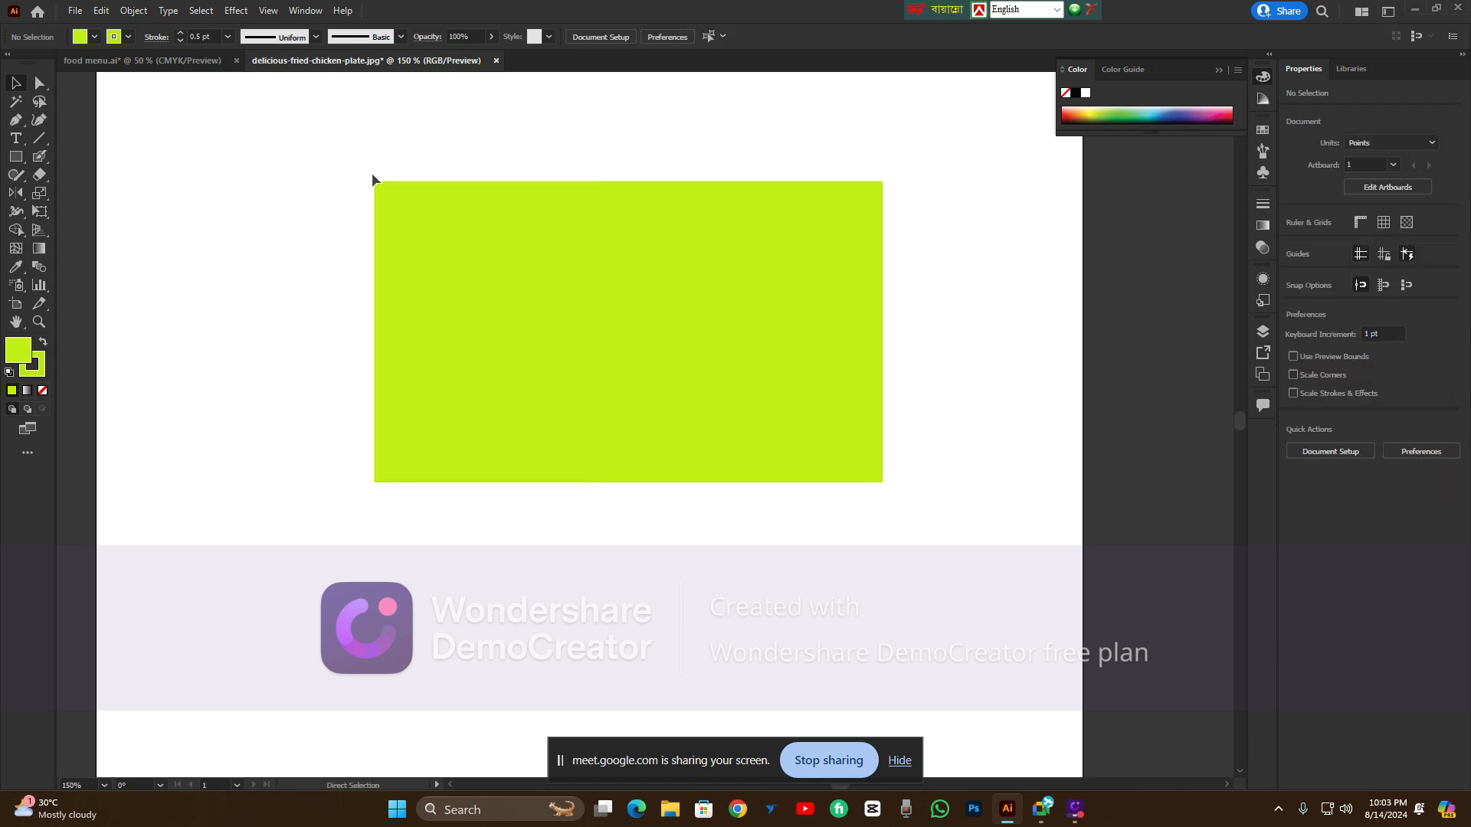
# Try erasing a vertical strip through the middle of the rectangle with the Eraser tool twice, undoing each cut
pyautogui.click(39, 175)
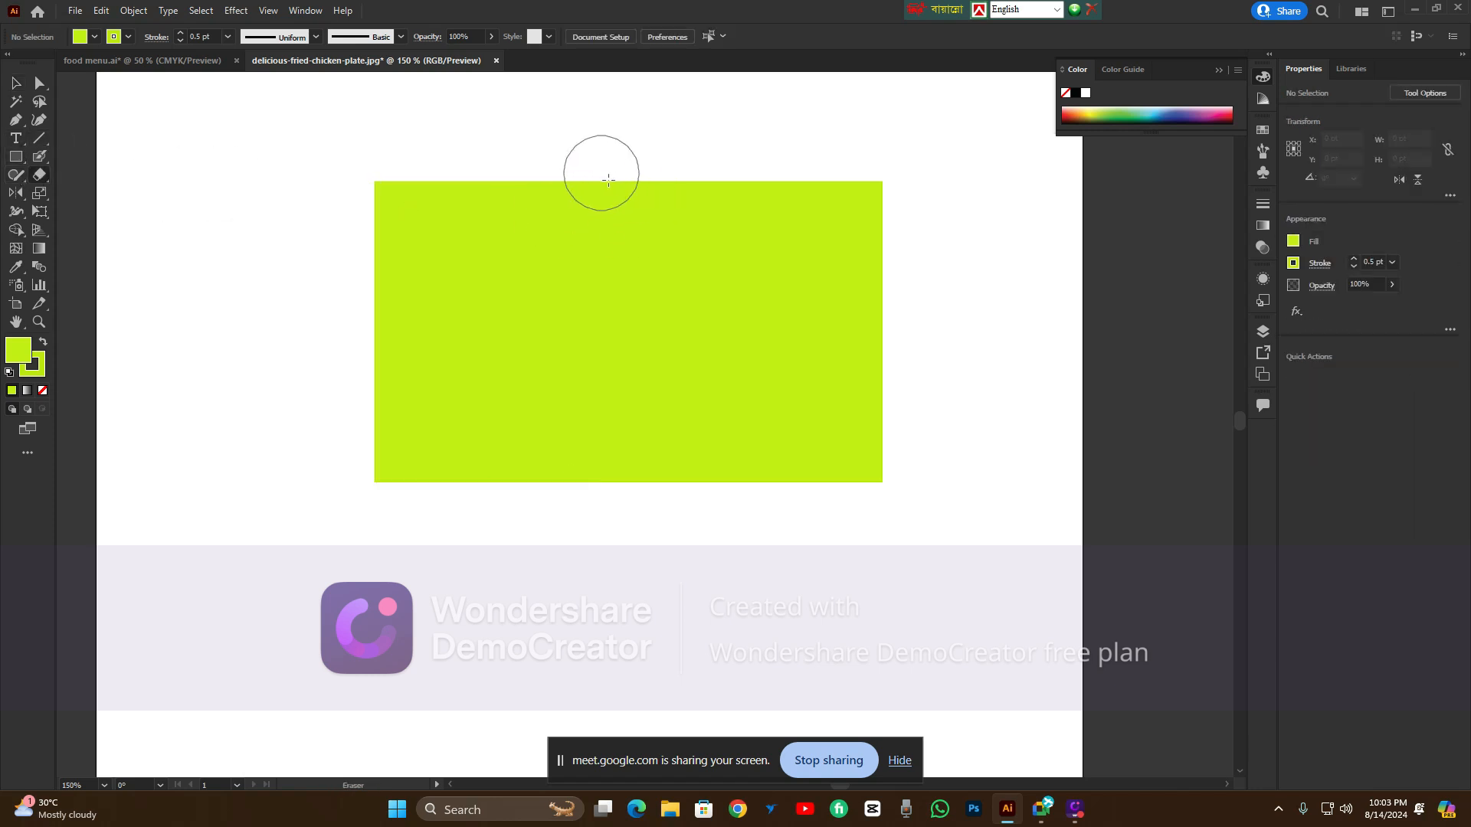
pyautogui.moveTo(609, 180)
pyautogui.mouseDown()
pyautogui.moveTo(619, 425)
pyautogui.moveTo(638, 512)
pyautogui.mouseUp()
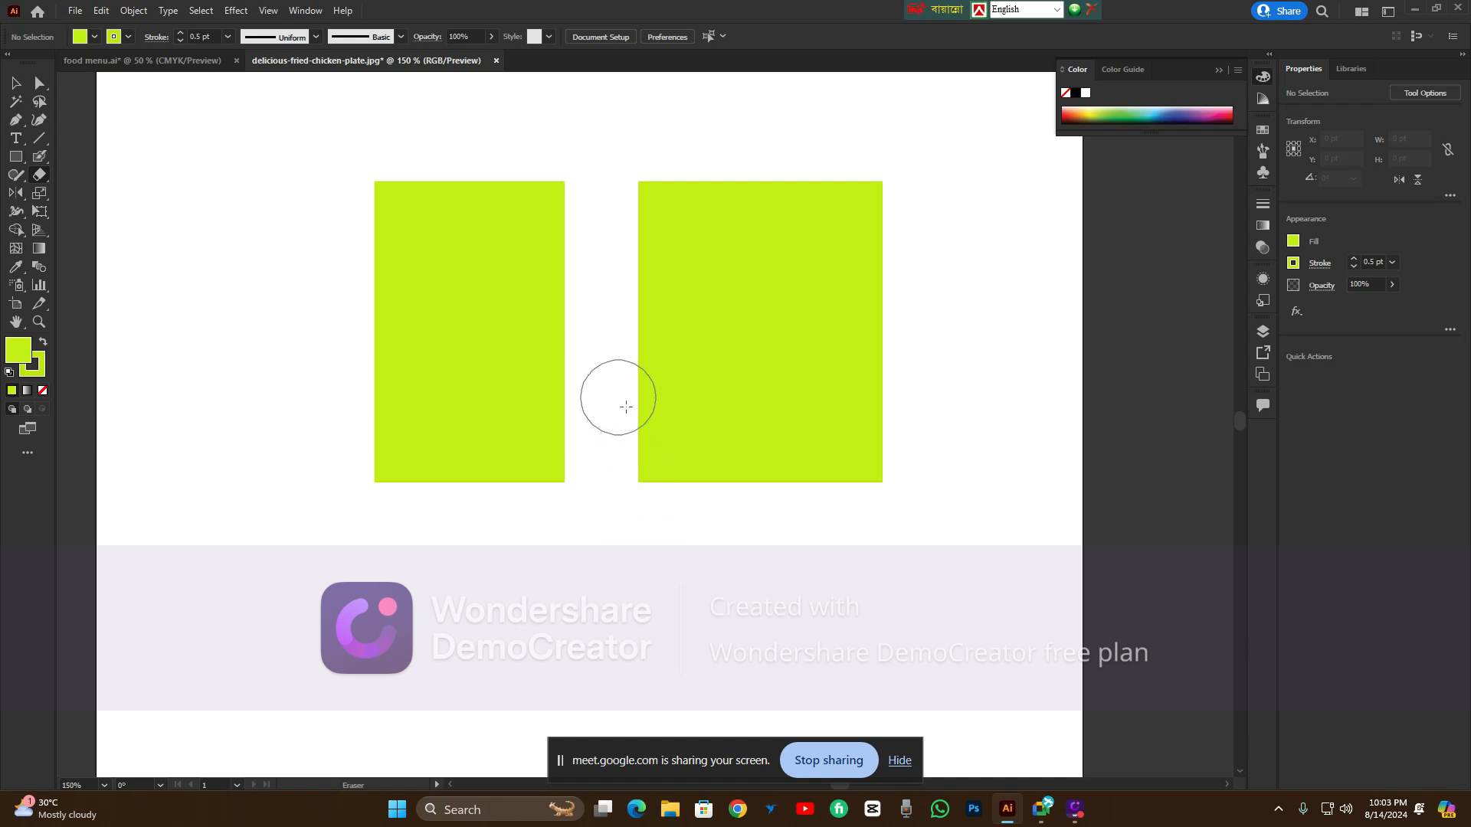
pyautogui.hotkey('ctrl', 'z')
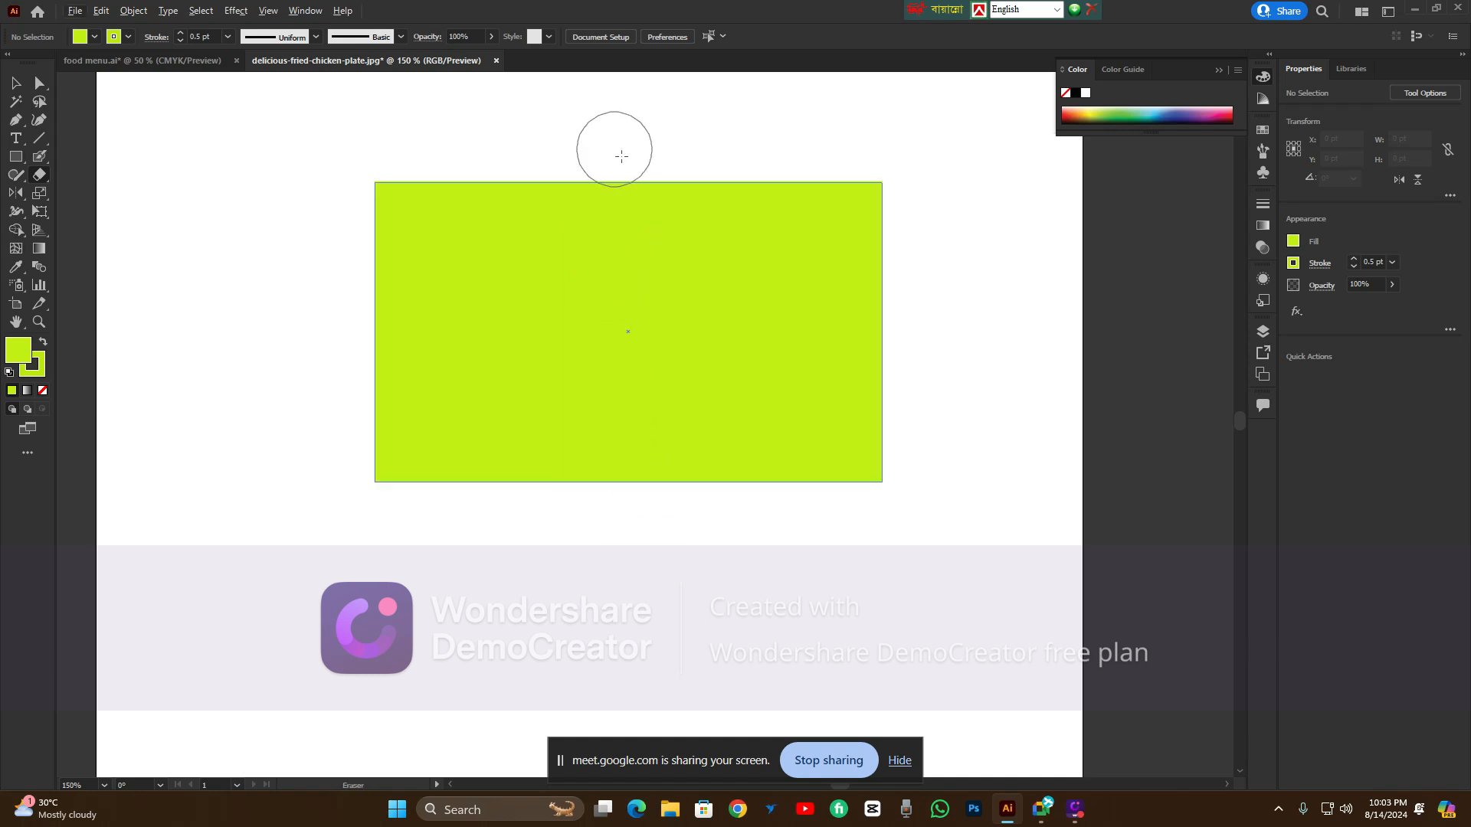
pyautogui.moveTo(621, 156)
pyautogui.mouseDown()
pyautogui.moveTo(634, 378)
pyautogui.moveTo(608, 493)
pyautogui.mouseUp()
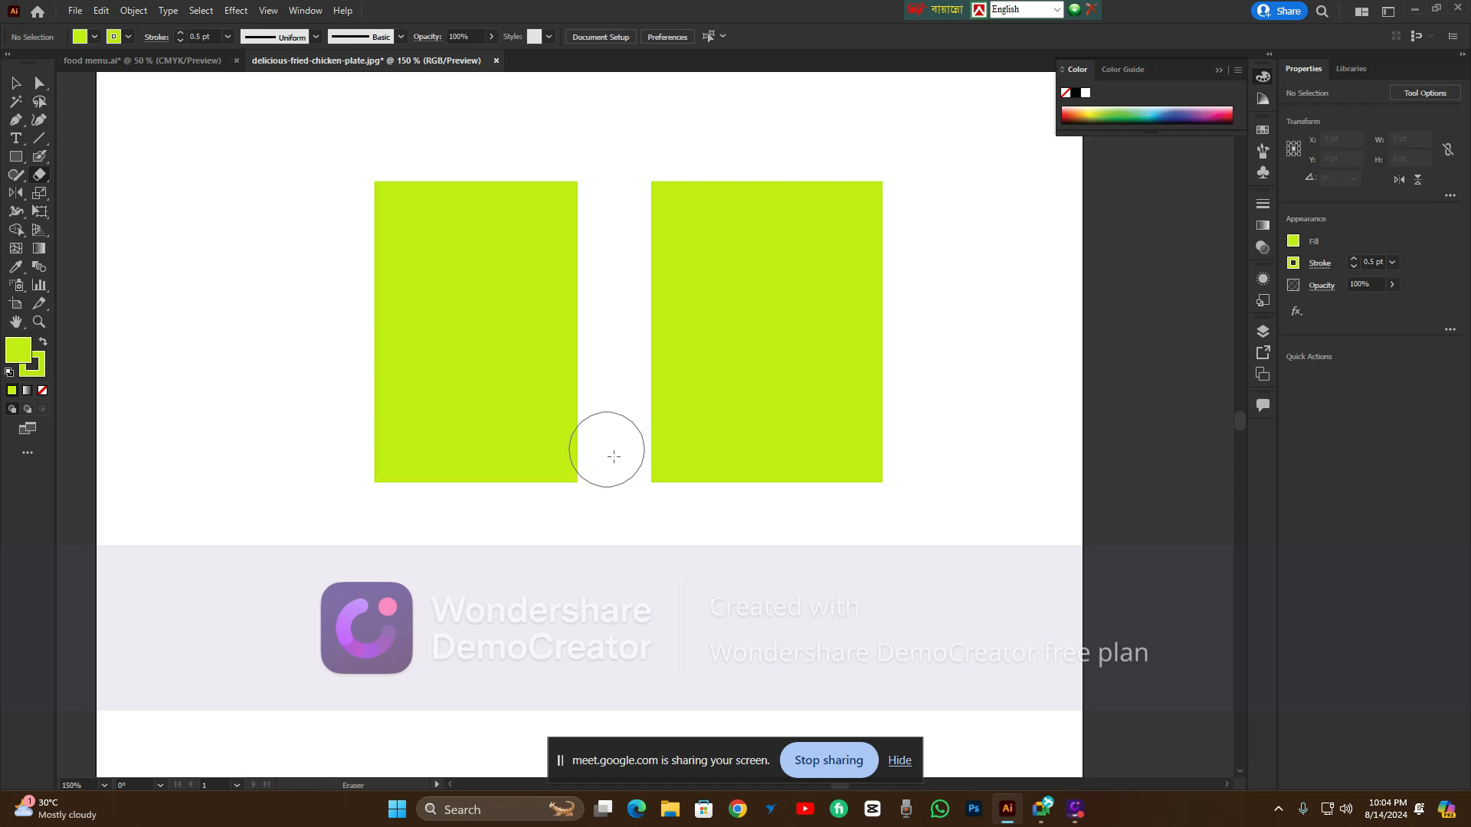
pyautogui.hotkey('ctrl', 'z')
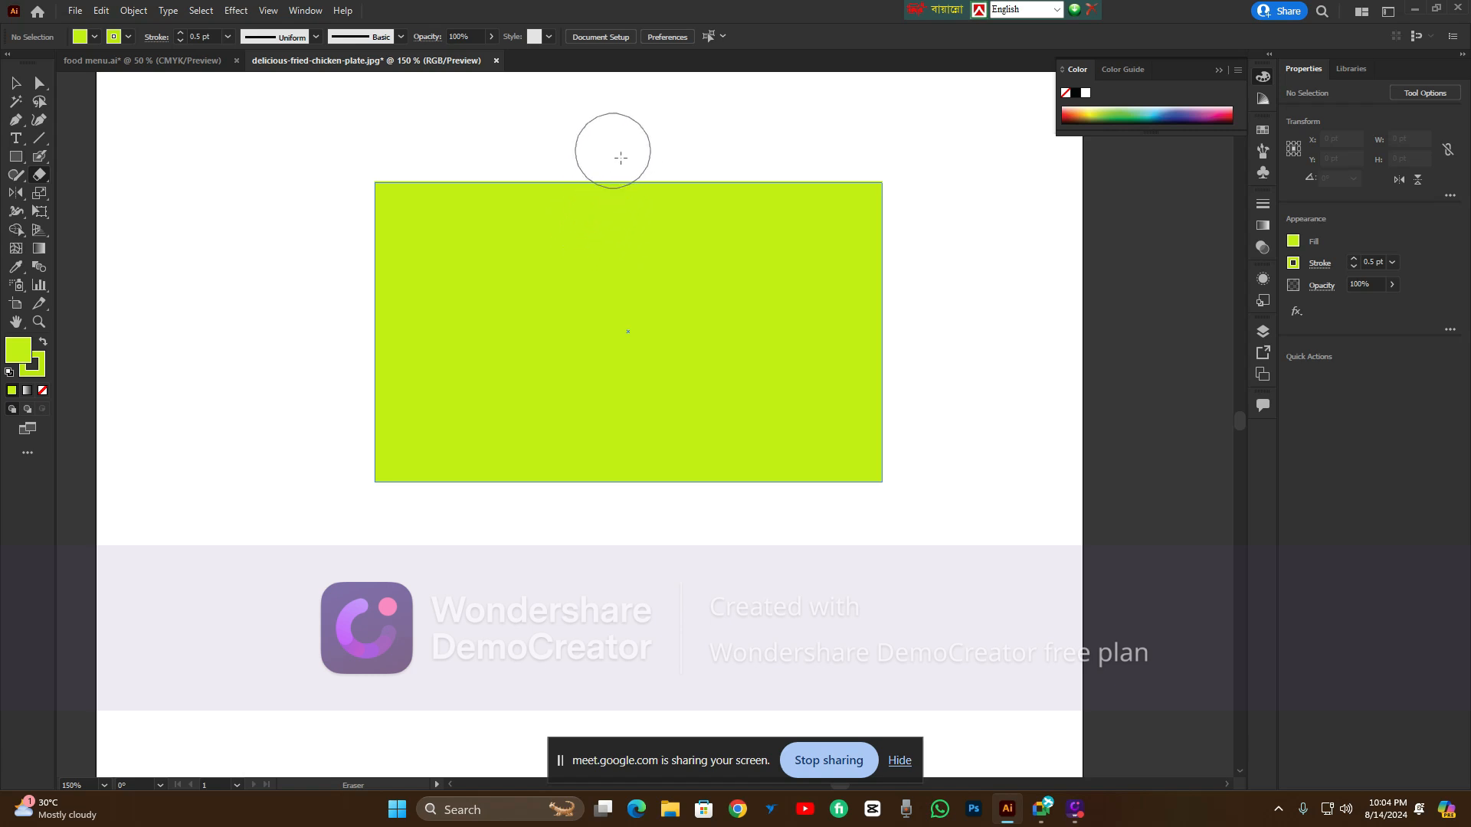
# Try splitting the rectangle into four pieces with a vertical and a horizontal eraser stroke, and undo all the cuts
pyautogui.moveTo(620, 158)
pyautogui.mouseDown()
pyautogui.moveTo(616, 467)
pyautogui.moveTo(644, 525)
pyautogui.mouseUp()
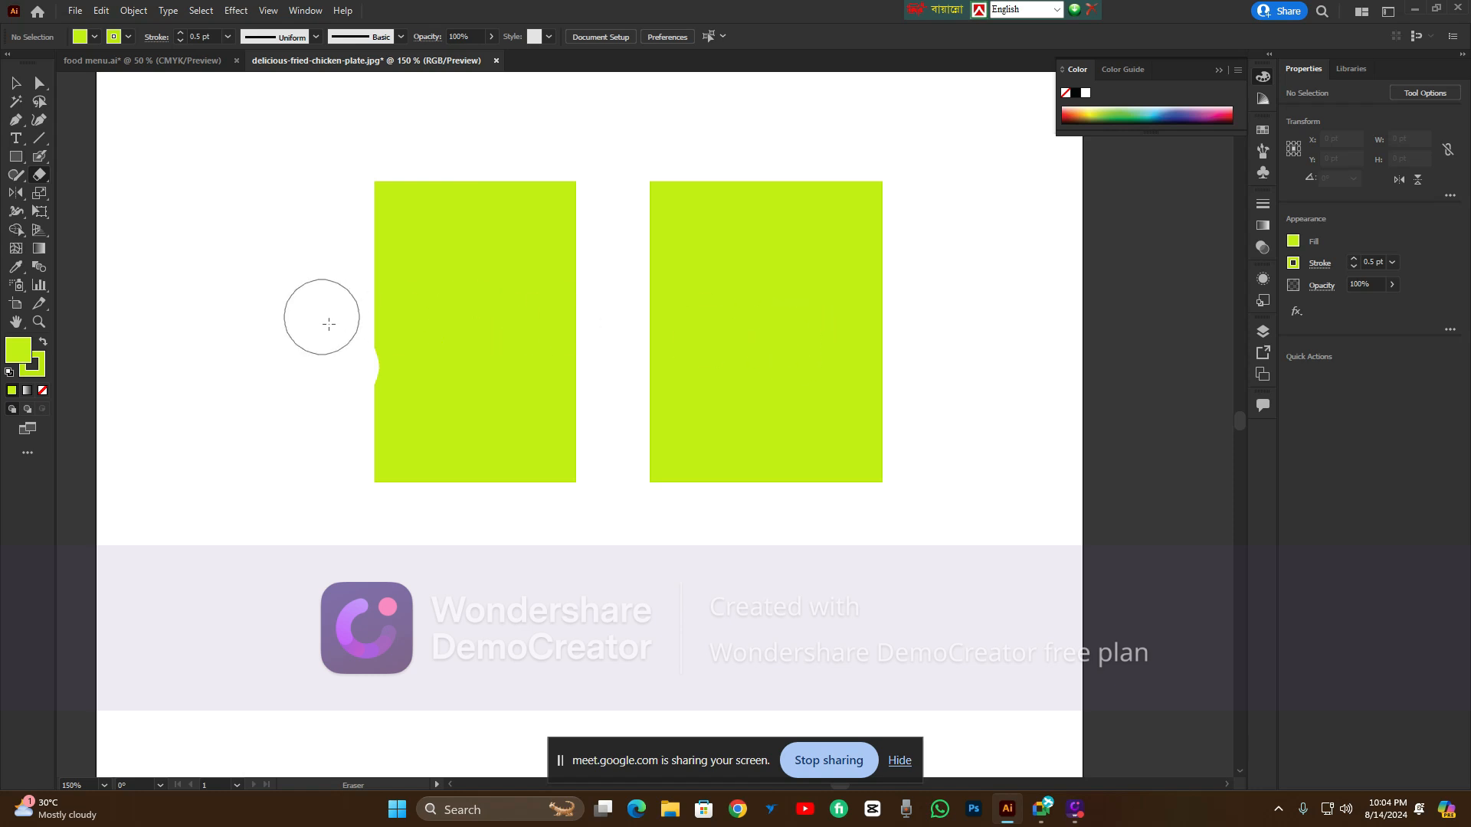
pyautogui.moveTo(329, 318); pyautogui.dragTo(929, 328)
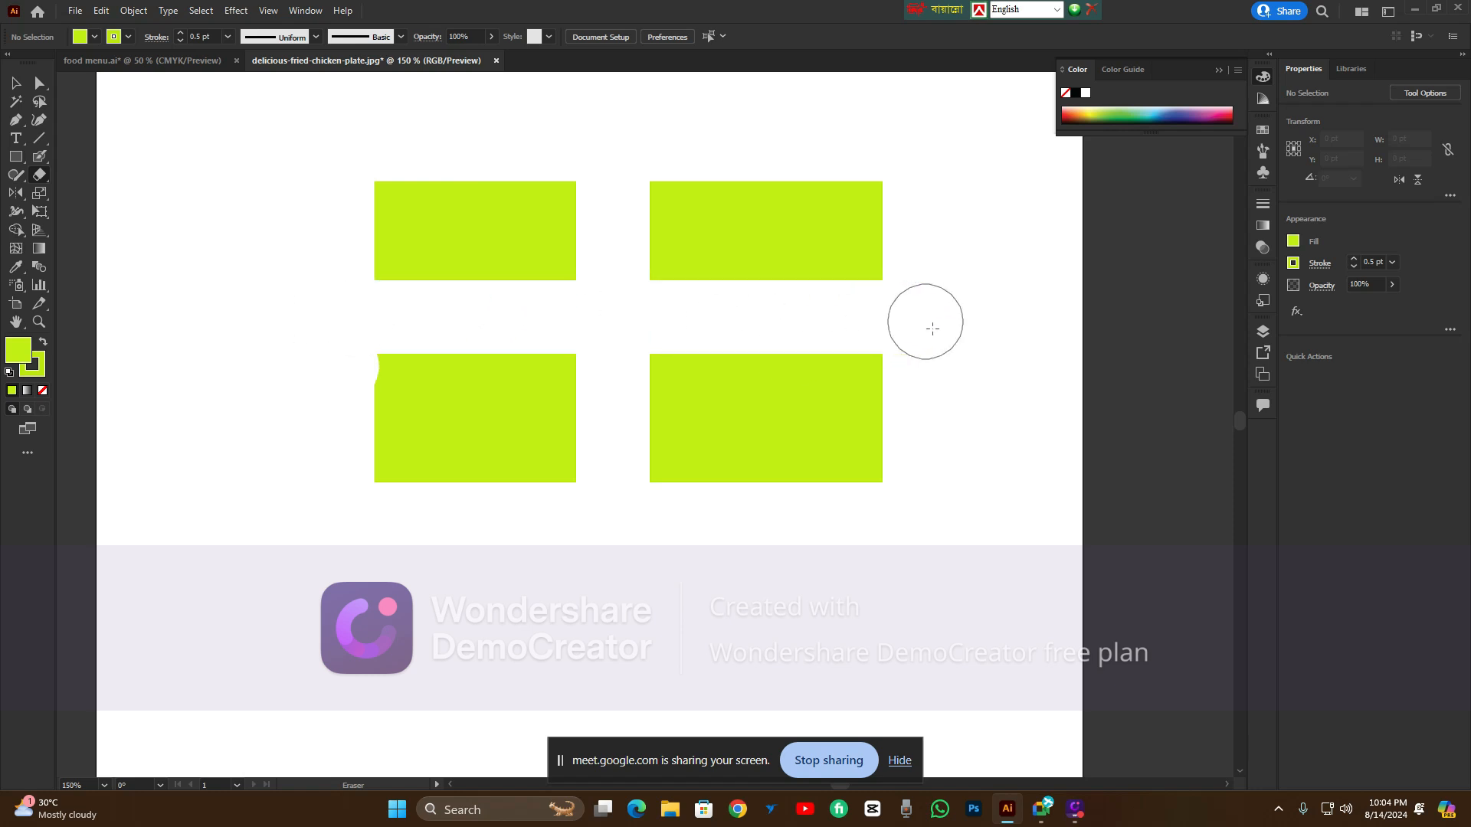
pyautogui.click(17, 84)
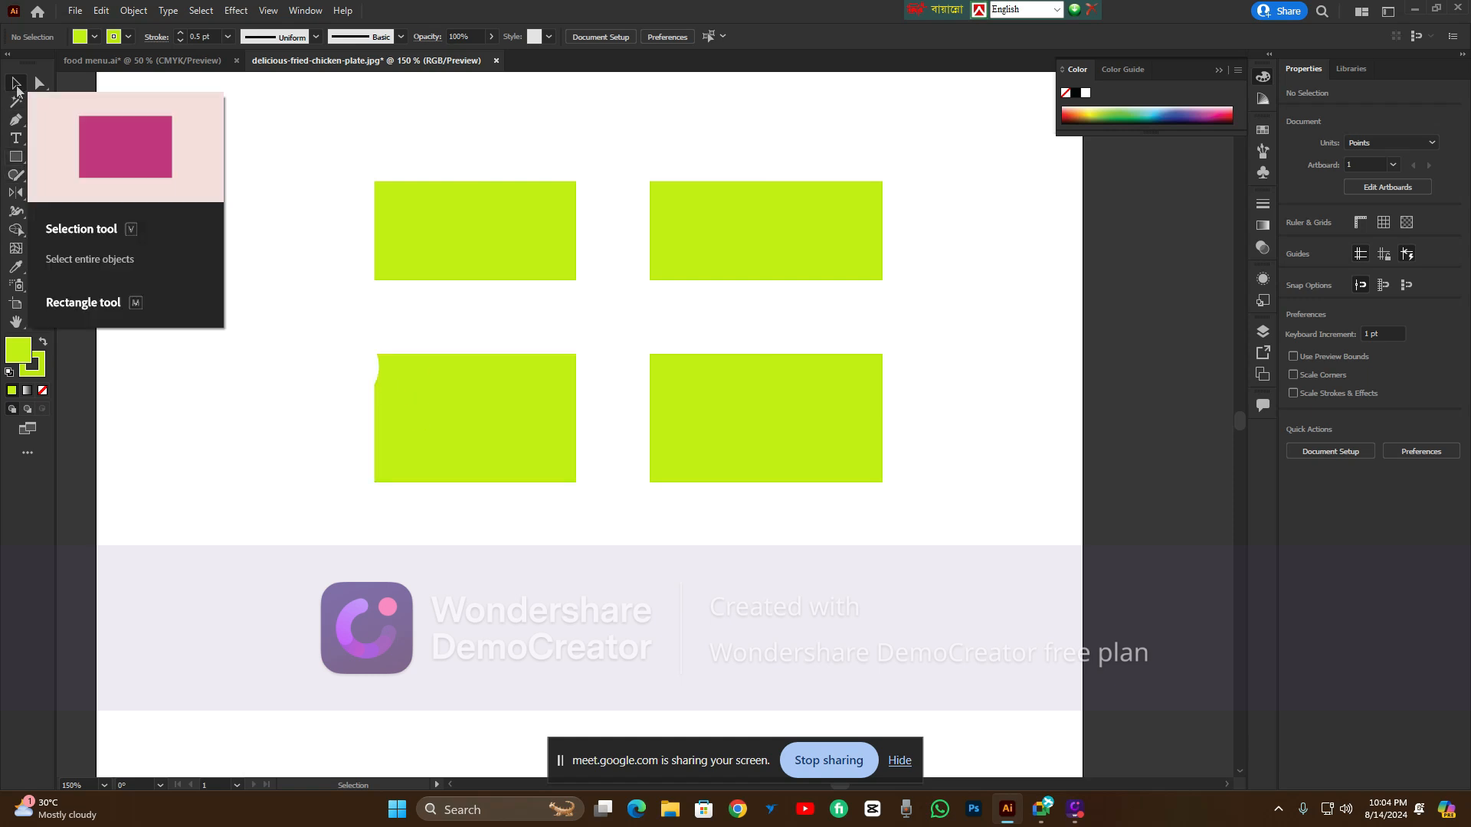
pyautogui.hotkey('ctrl', 'z')
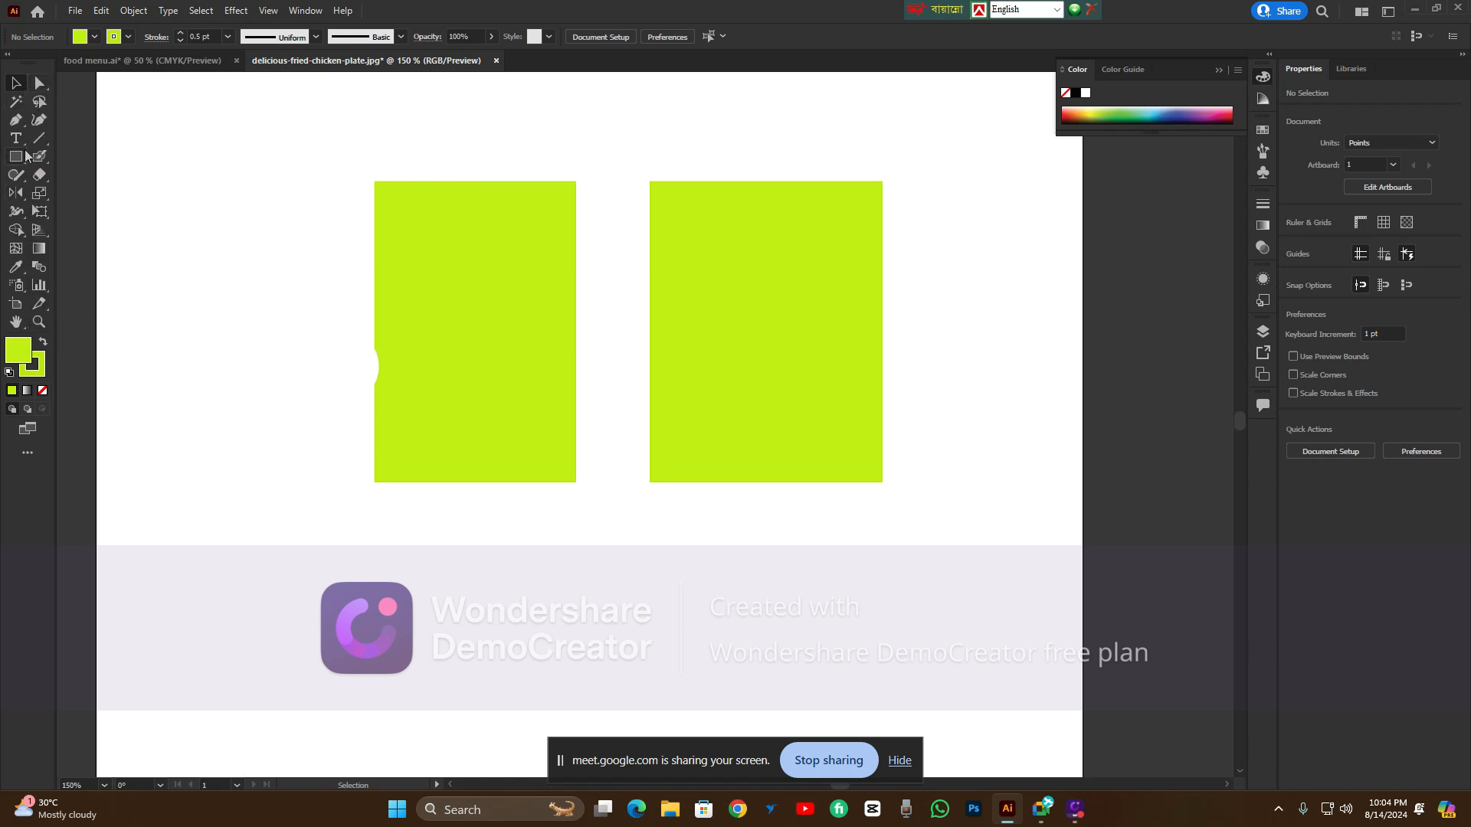
pyautogui.hotkey('ctrl', 'z')
pyautogui.hotkey('ctrl', 'z')
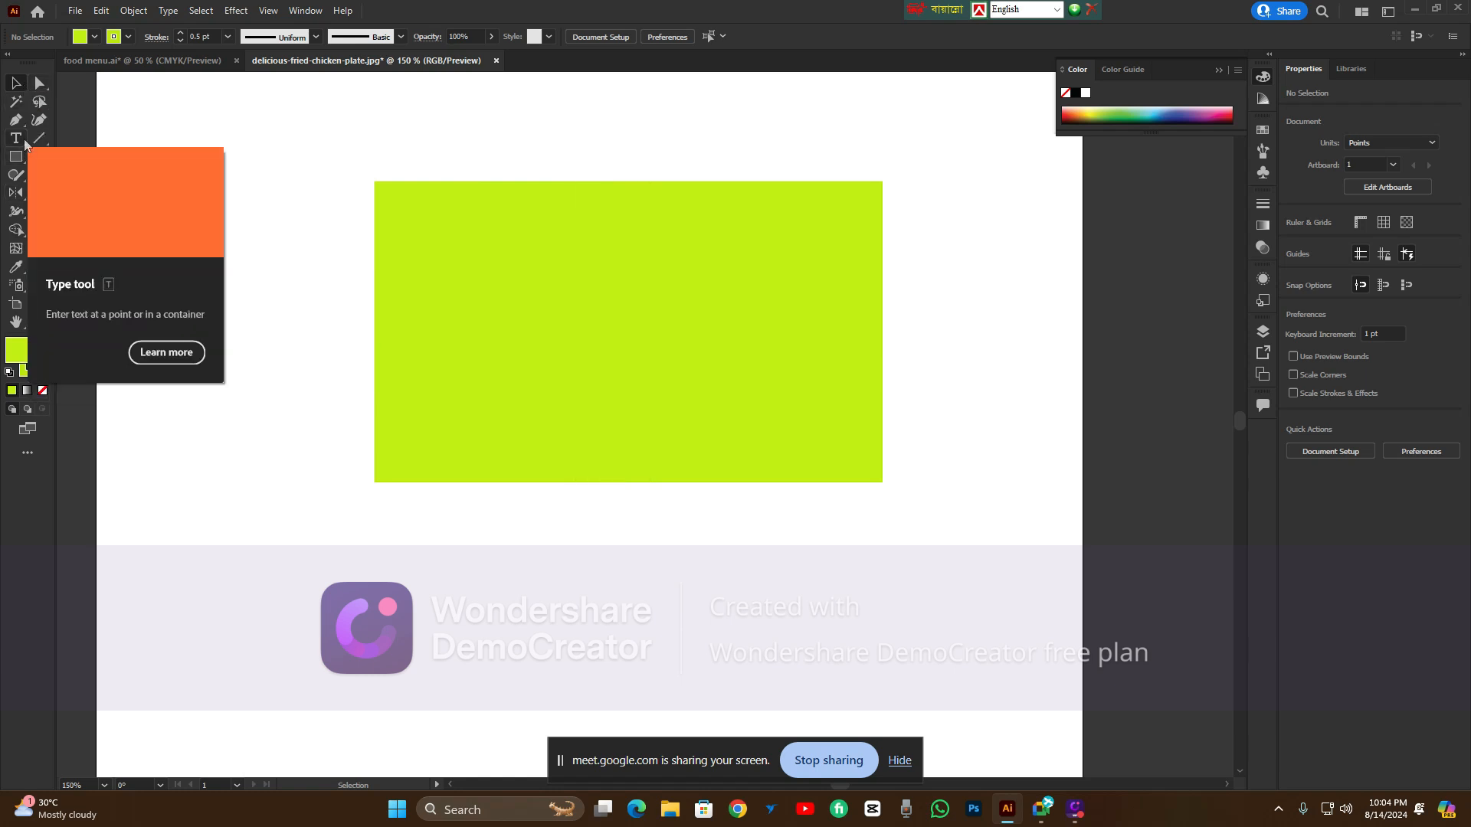
# Erase the upper part of the green rectangle with a rectangular eraser area across its full width
pyautogui.rightClick(17, 159)
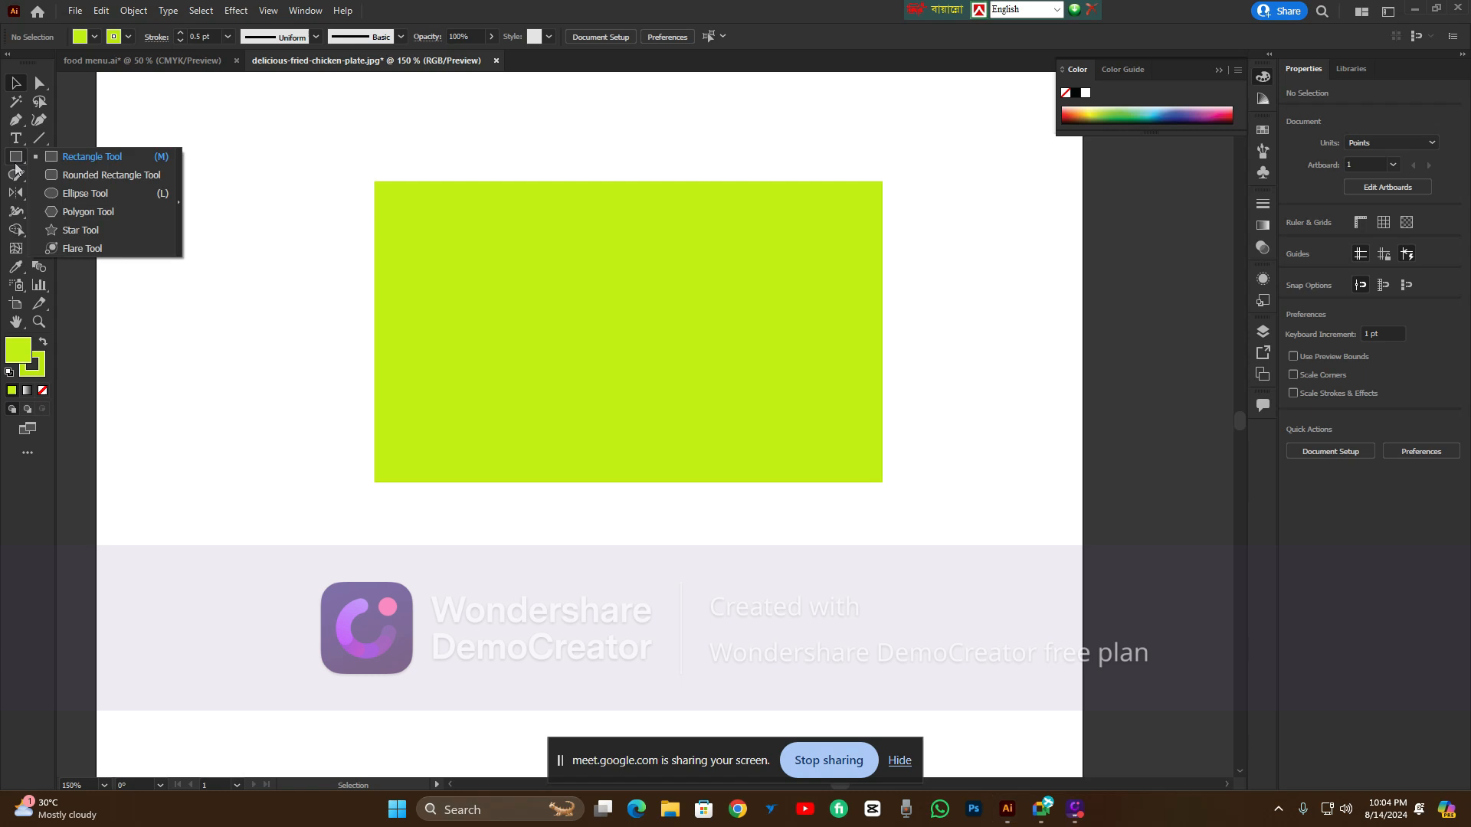
pyautogui.click(68, 160)
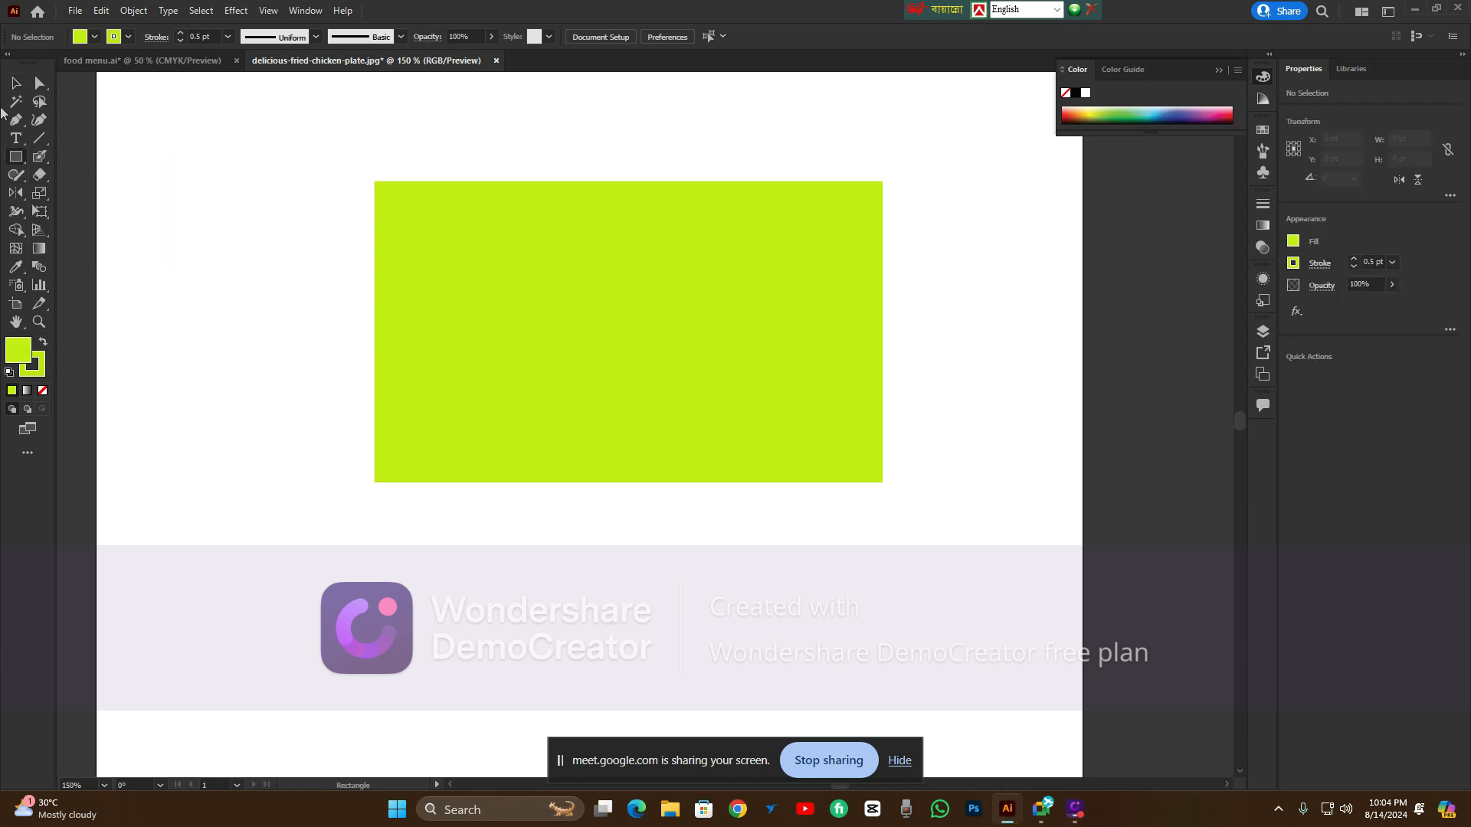
pyautogui.rightClick(44, 174)
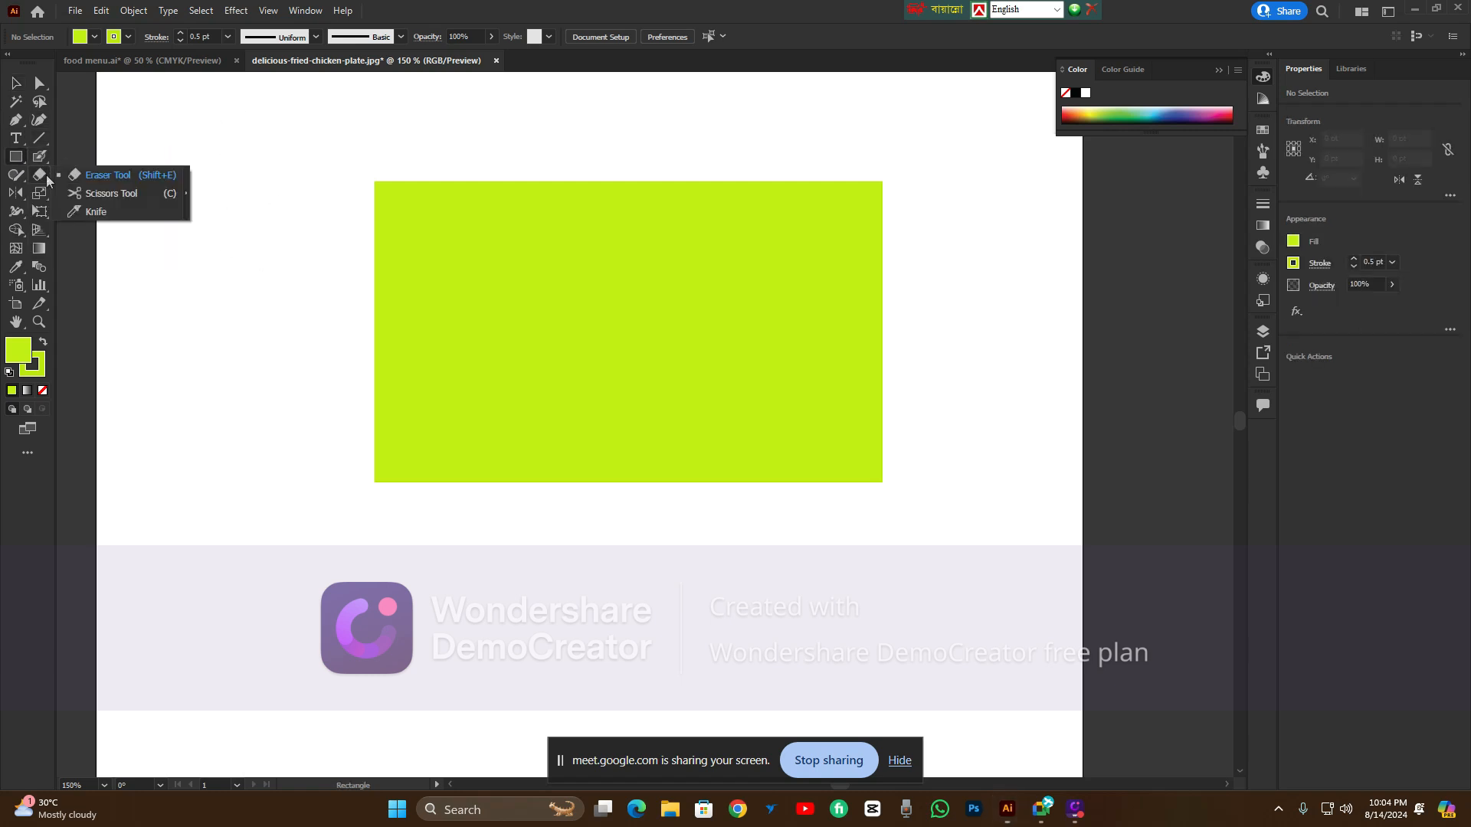
pyautogui.click(86, 178)
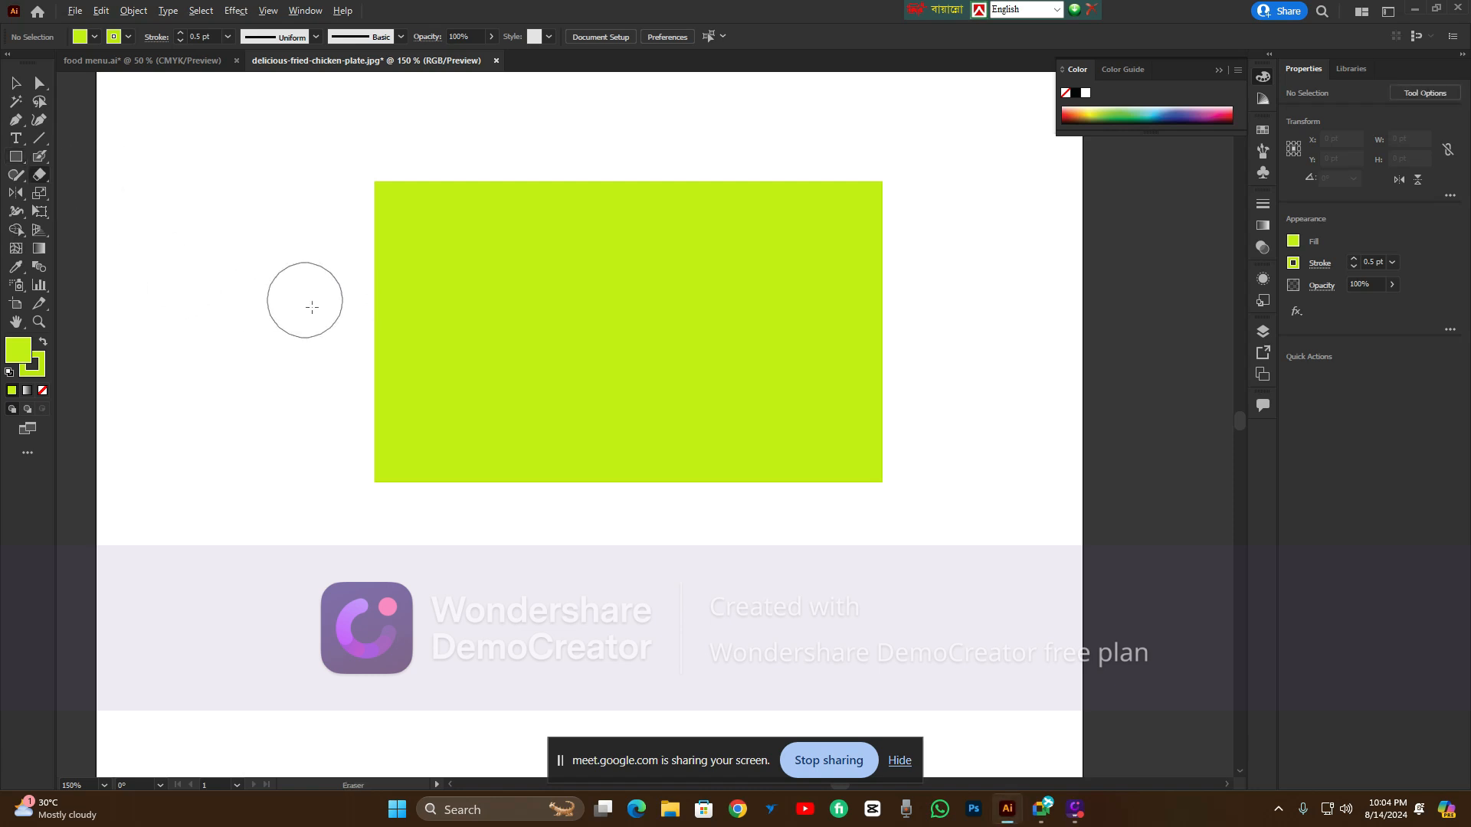
pyautogui.moveTo(304, 301)
pyautogui.mouseDown()
pyautogui.moveTo(951, 342)
pyautogui.moveTo(915, 525)
pyautogui.moveTo(861, 204)
pyautogui.moveTo(938, 174)
pyautogui.mouseUp()
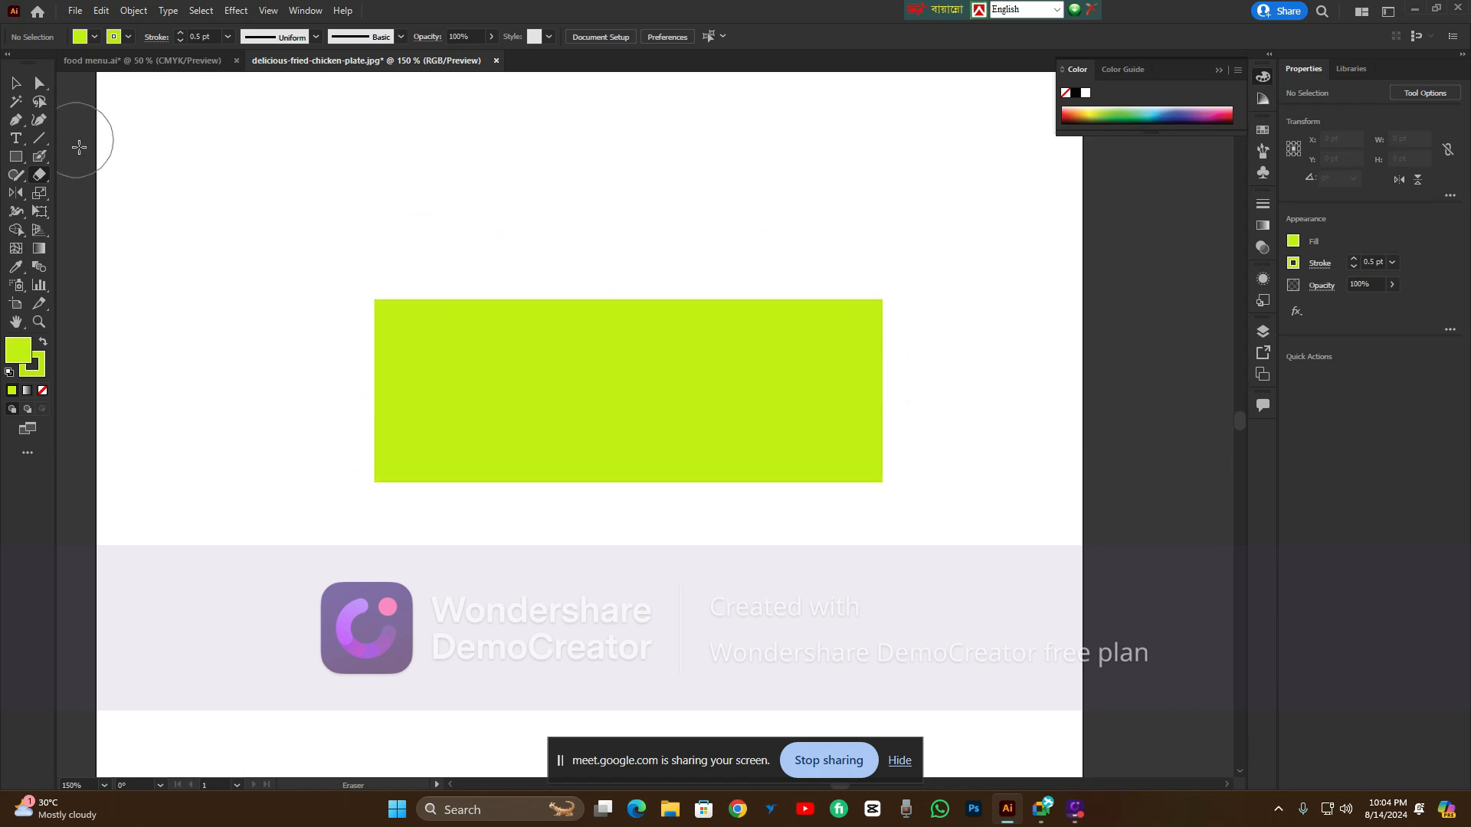
# Select the remaining green rectangle and delete it from the artboard
pyautogui.click(16, 84)
pyautogui.moveTo(383, 352); pyautogui.dragTo(373, 348)
pyautogui.press('Delete')
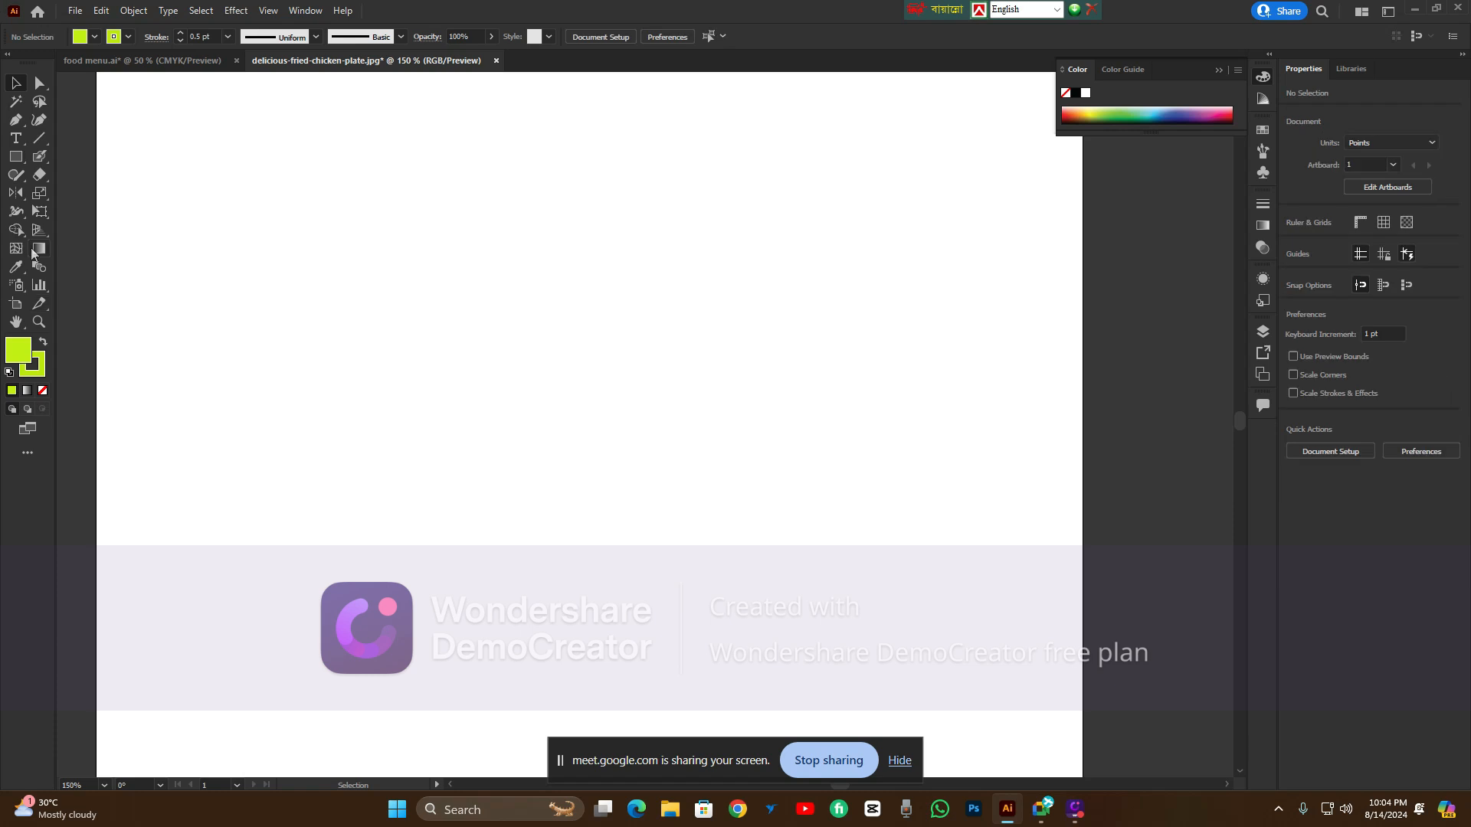
# Add the point text BANGLADESH on the empty artboard
pyautogui.click(21, 144)
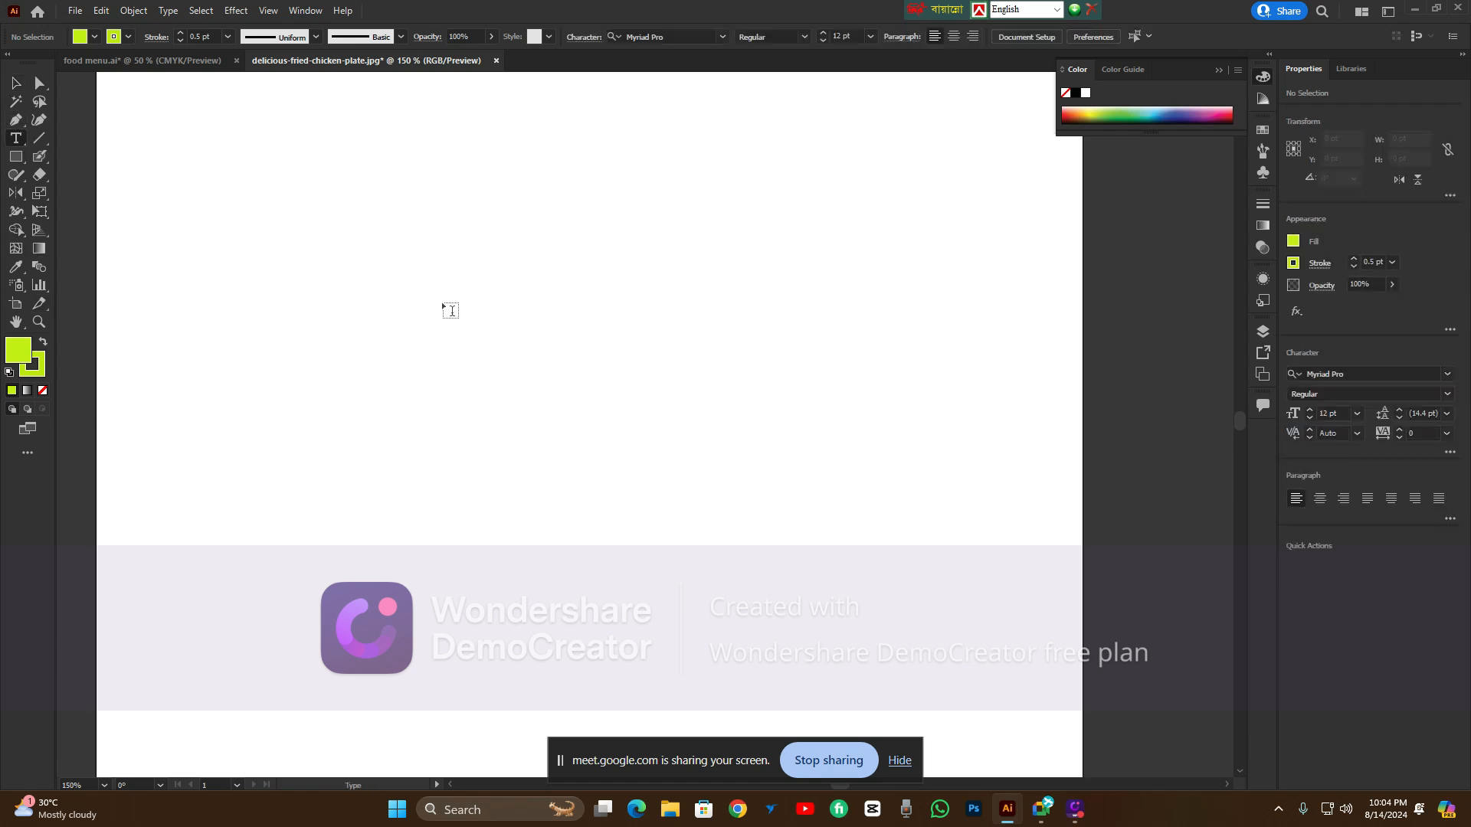
pyautogui.click(438, 306)
pyautogui.press('BackSpace')
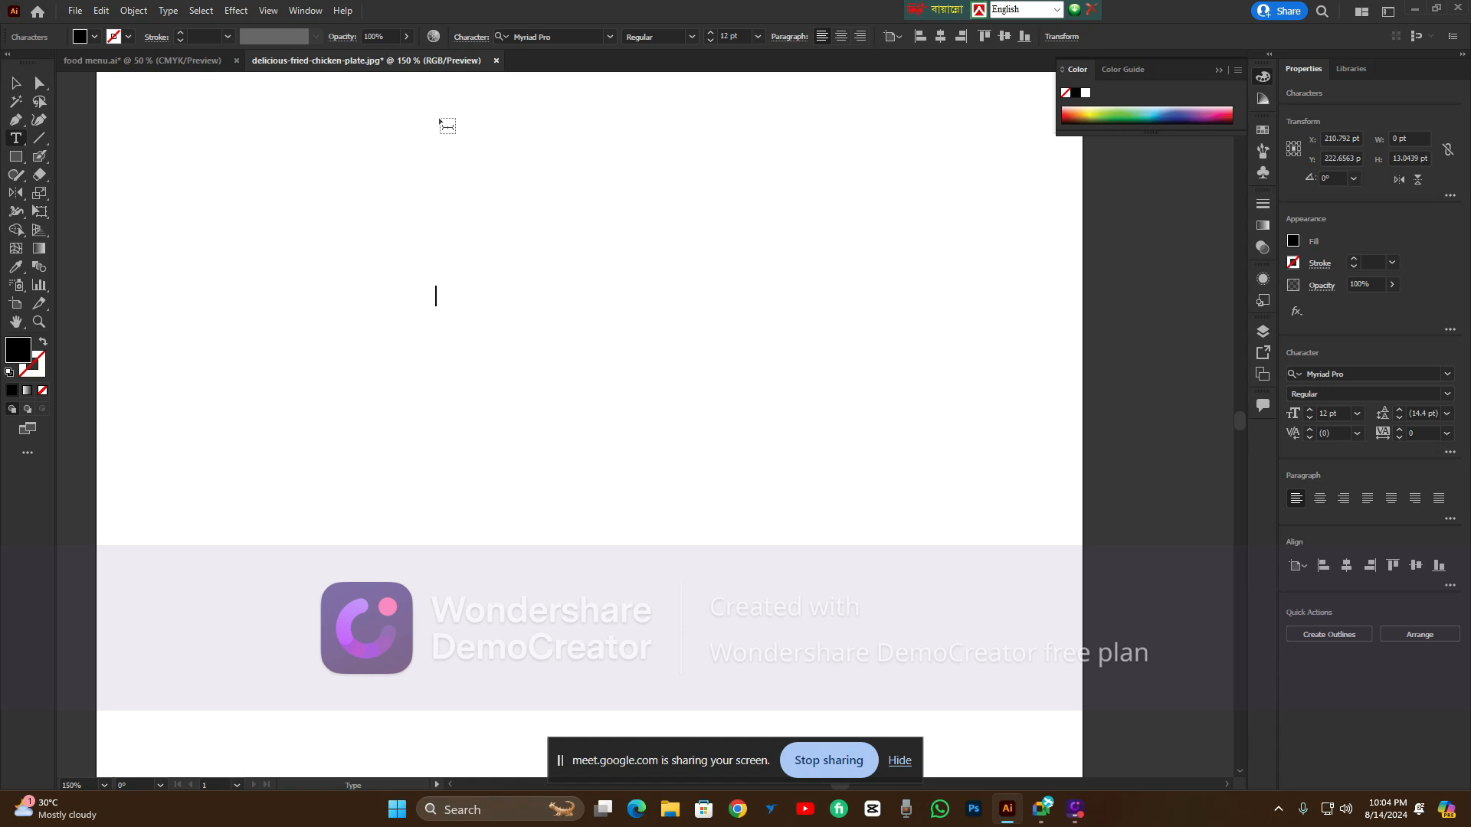
pyautogui.write('BaNGLADE')
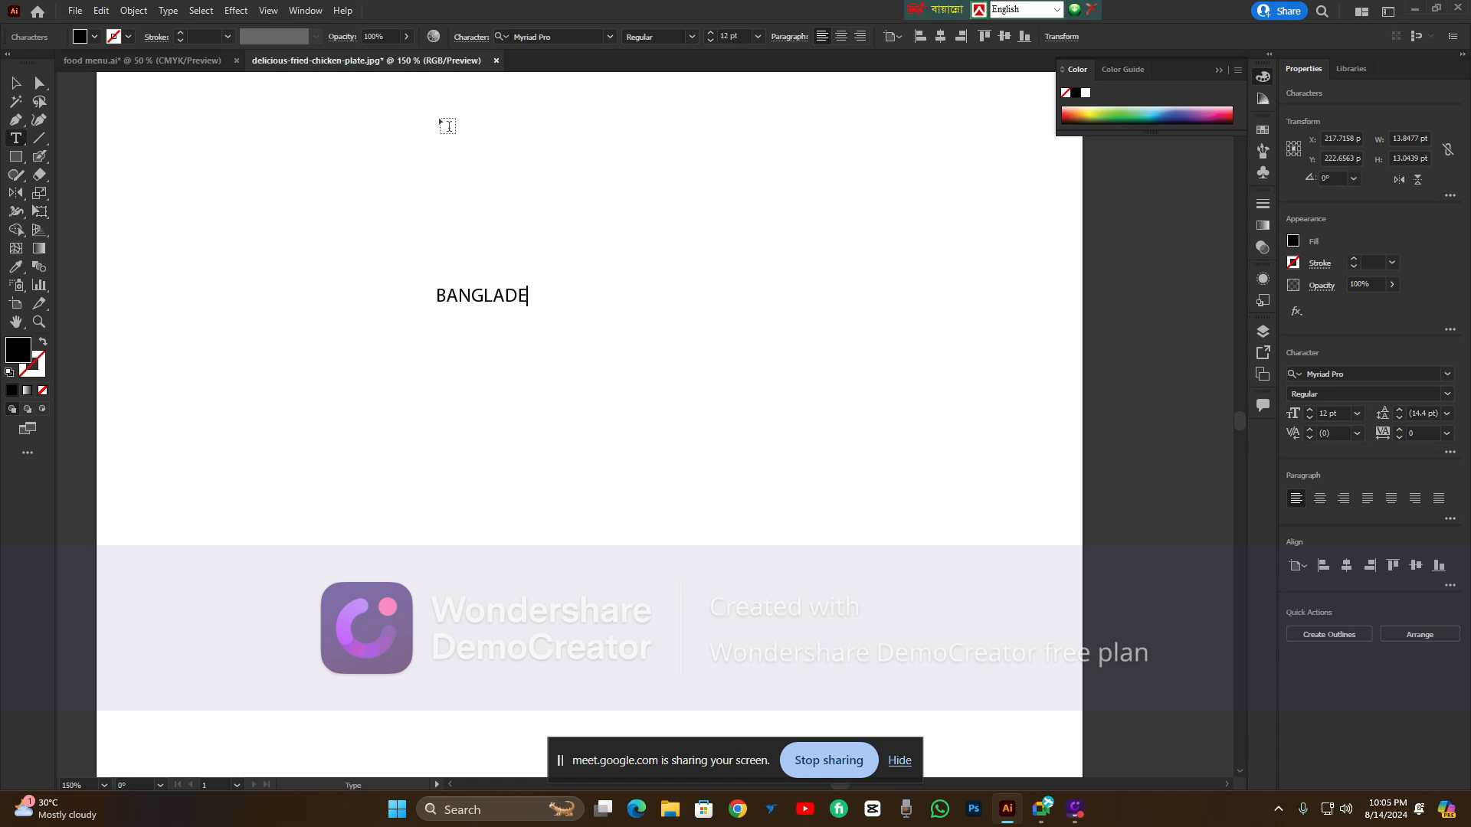
pyautogui.write('SH')
pyautogui.click(15, 82)
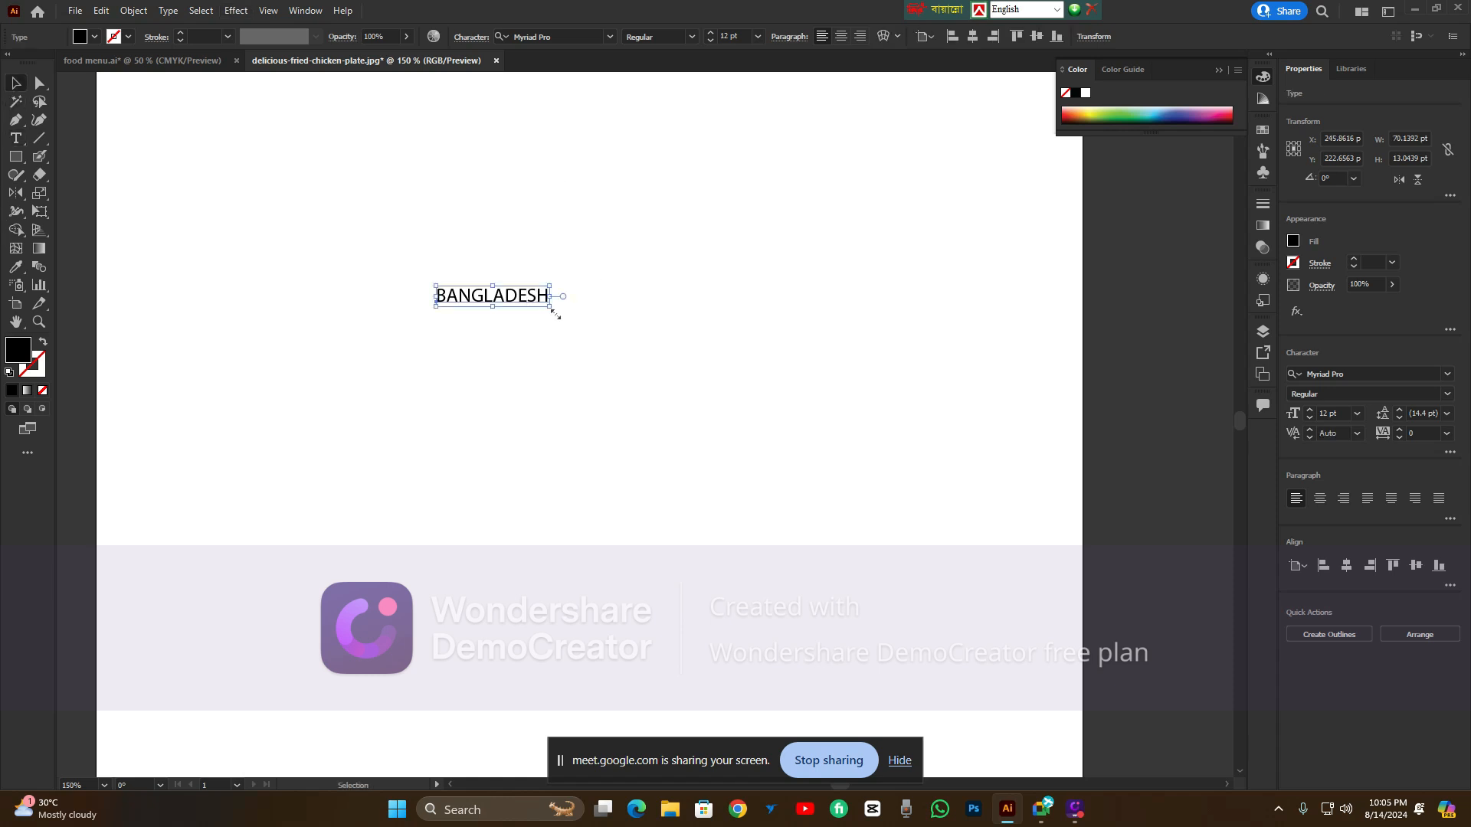
# Enlarge the BANGLADESH text to about 48.66 pt, reposition it, convert it to outlines and deselect it
pyautogui.moveTo(554, 314); pyautogui.dragTo(722, 380)
pyautogui.moveTo(647, 325); pyautogui.dragTo(712, 322)
pyautogui.rightClick(735, 321)
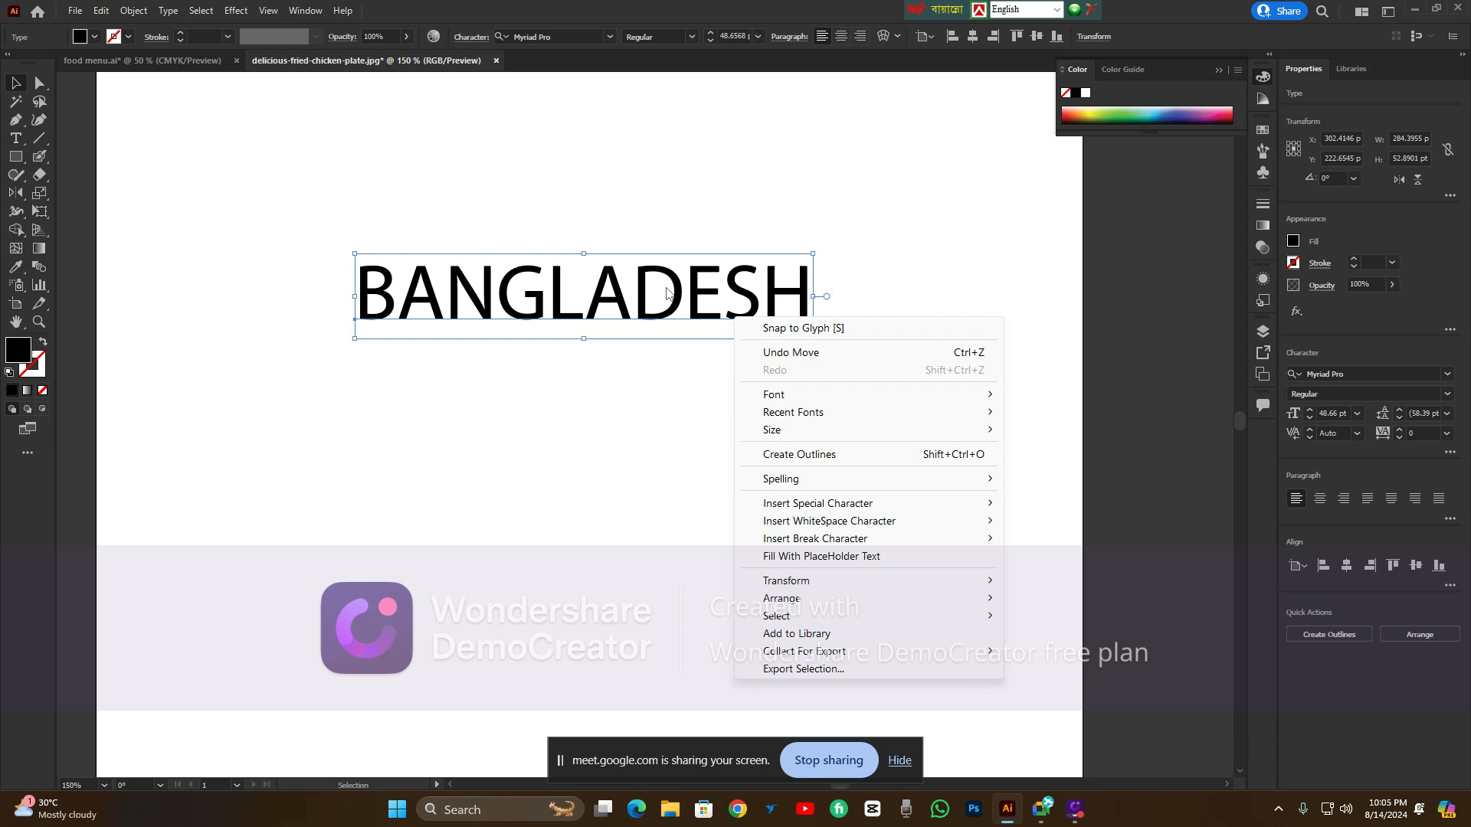
pyautogui.click(777, 455)
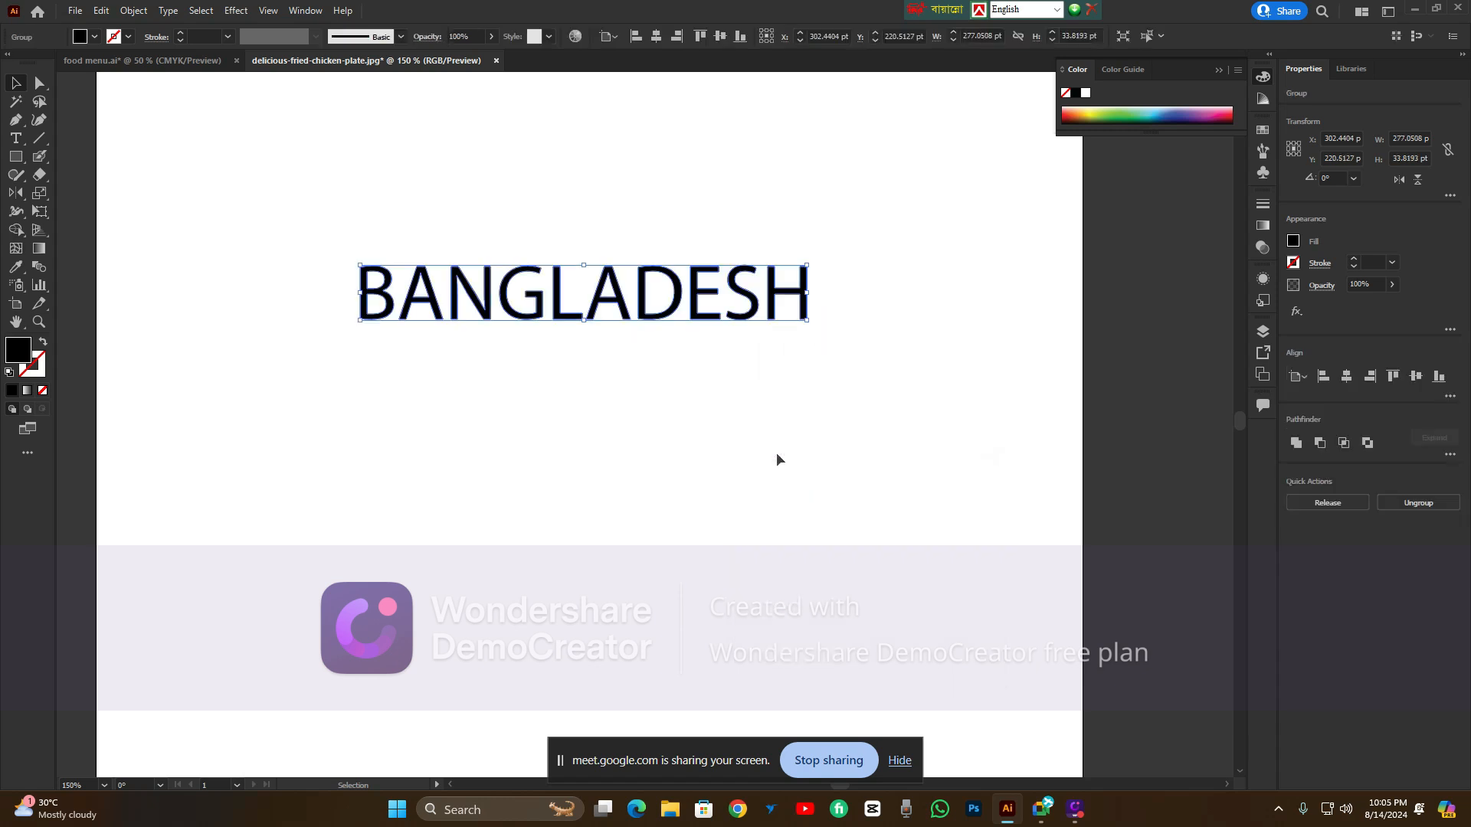
pyautogui.click(651, 285)
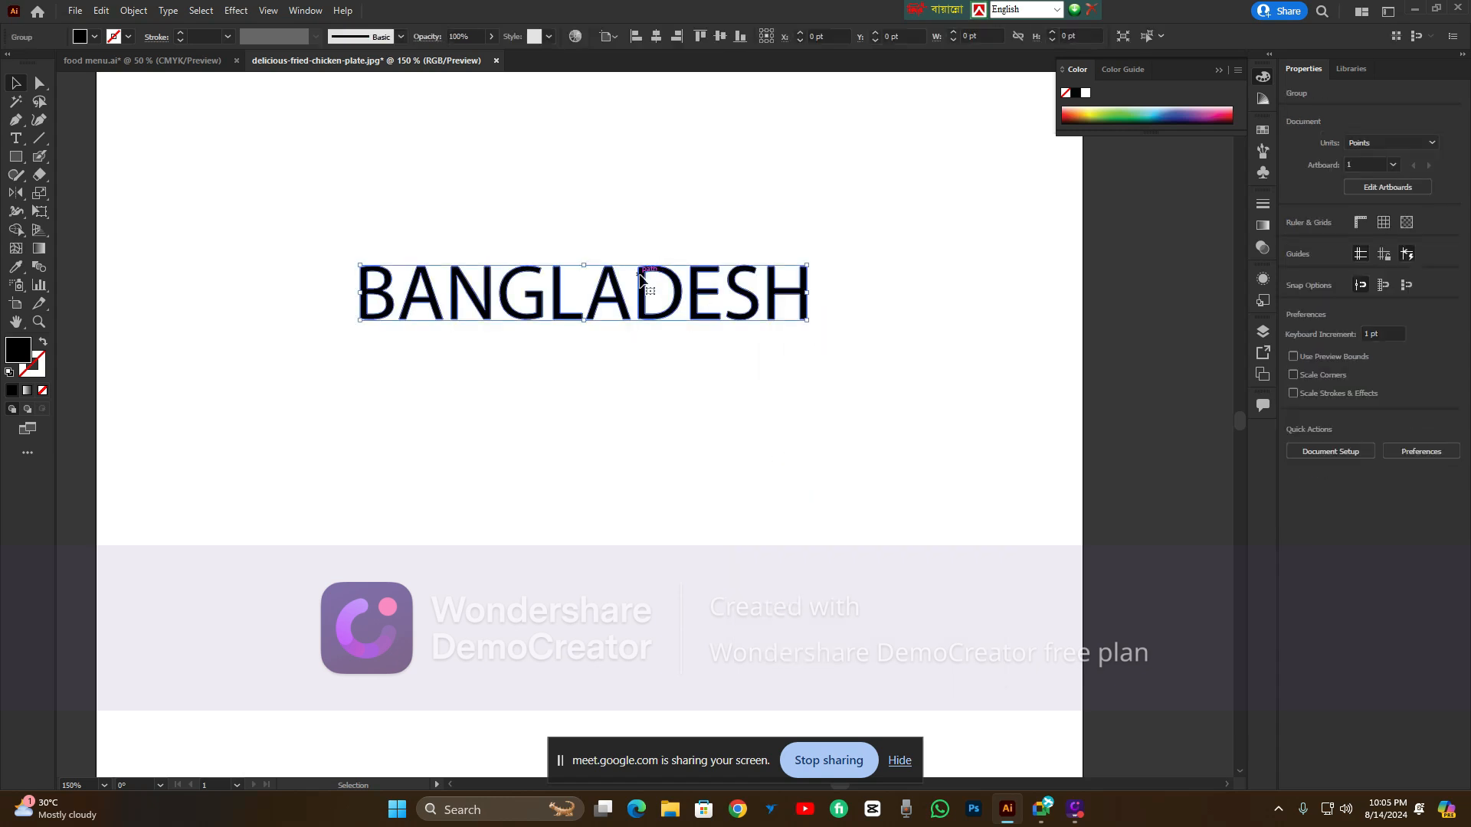
pyautogui.rightClick(640, 276)
pyautogui.click(566, 221)
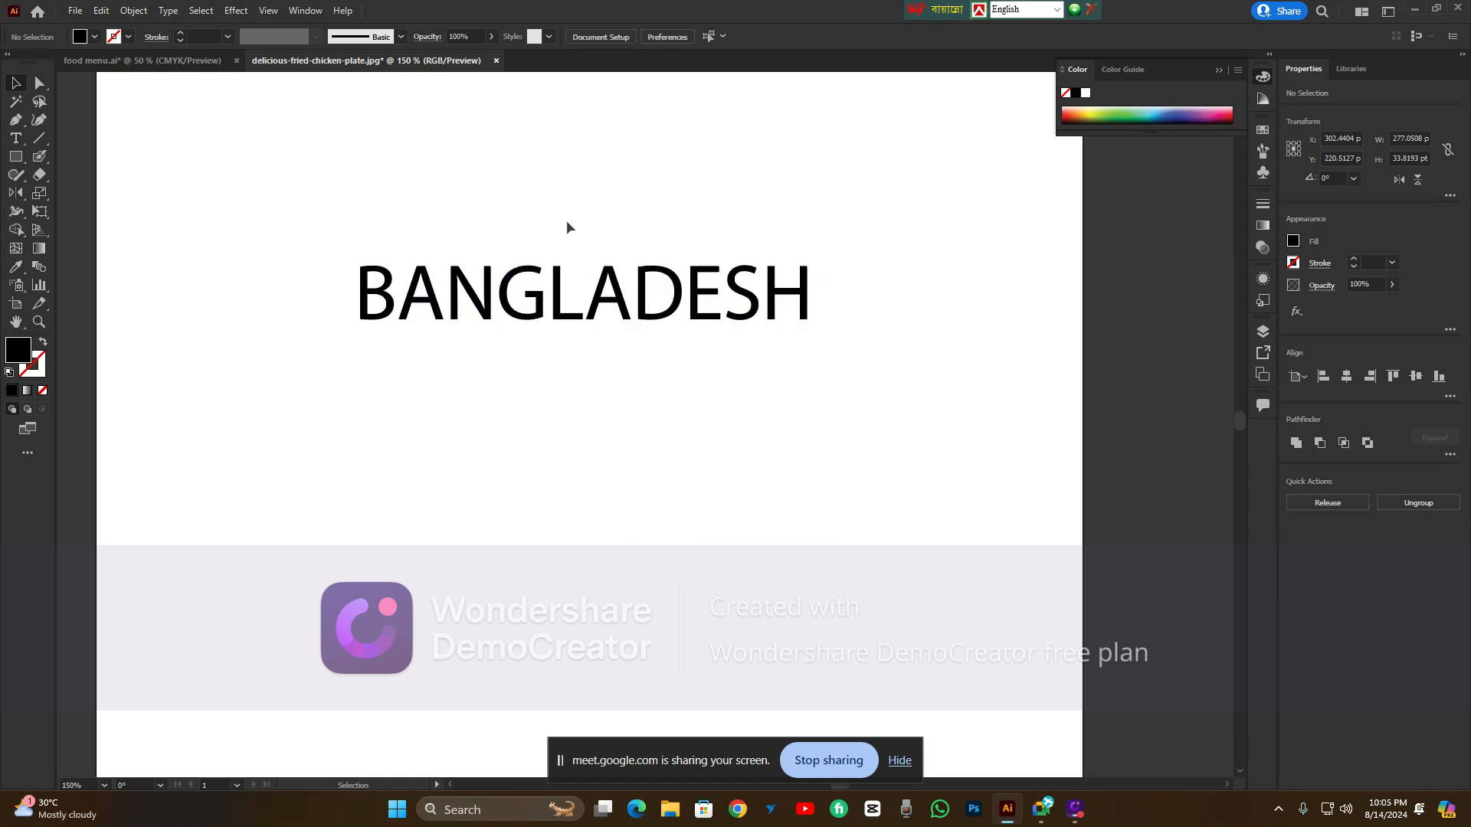
# Choose the Eraser tool and reduce its brush size by three increments for working on the outlined lettering
pyautogui.click(39, 174)
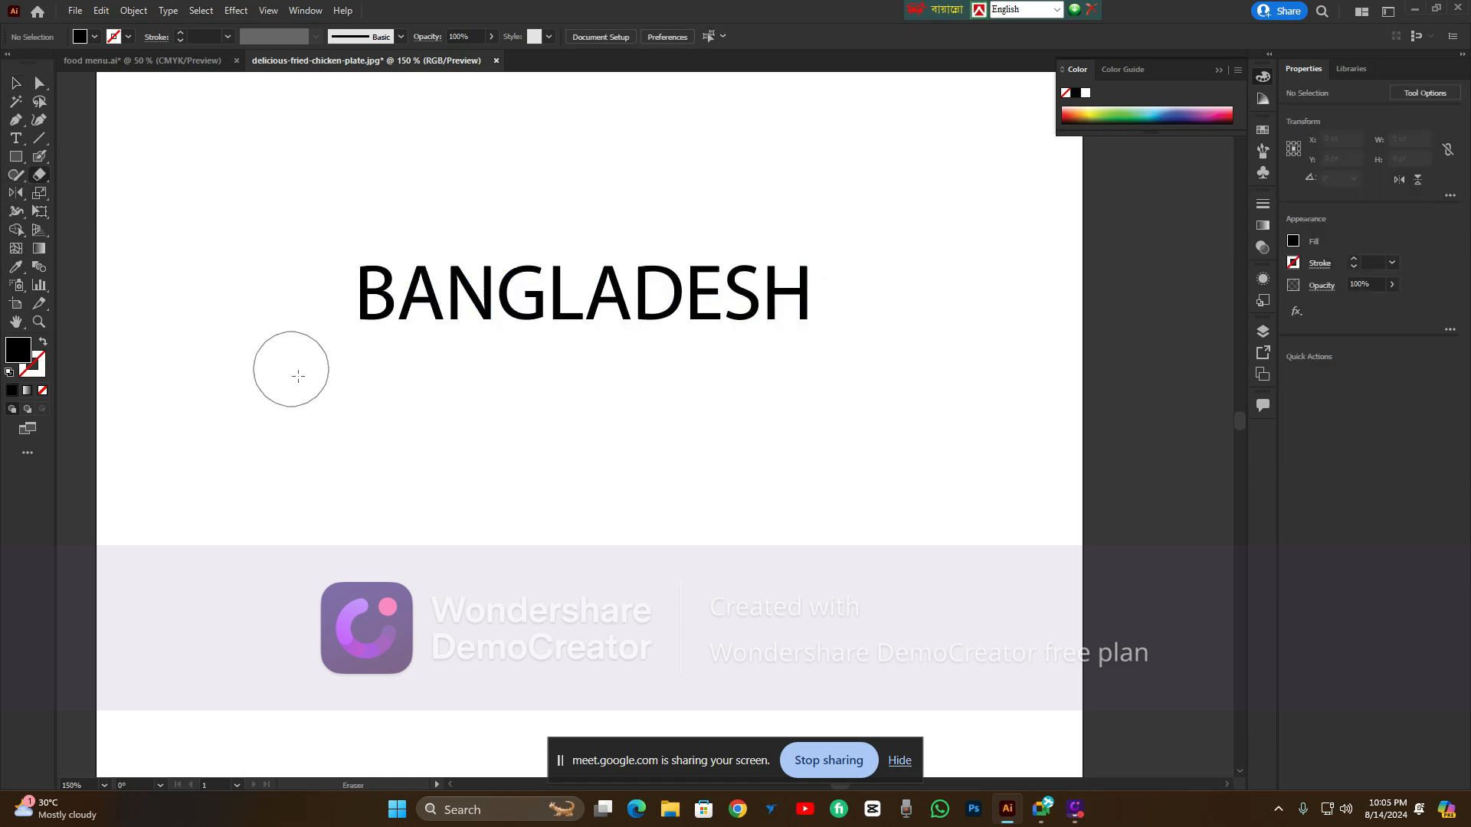
pyautogui.scroll(1, 295, 360)
pyautogui.hscroll(2, 305, 353)
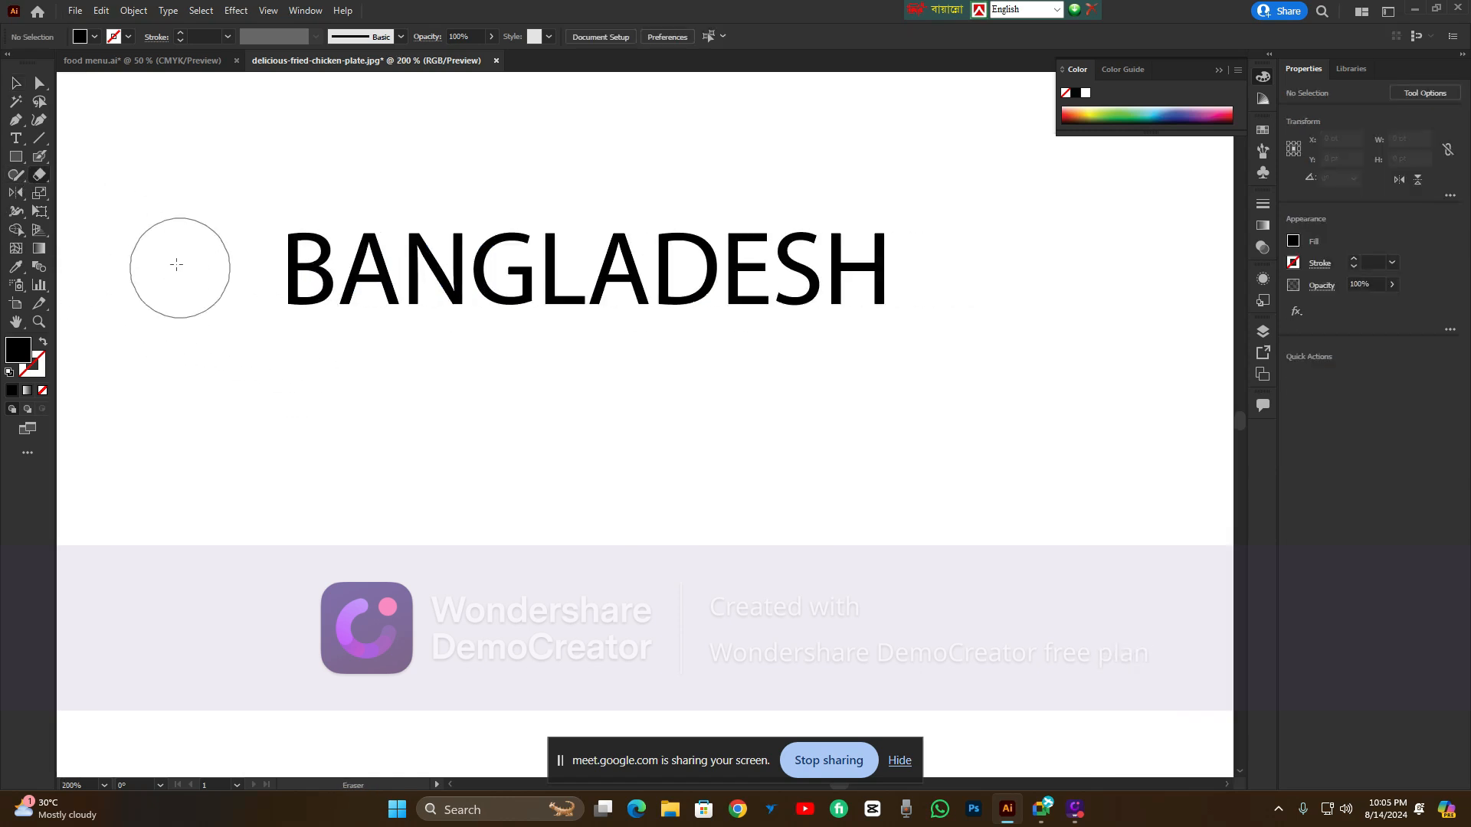
pyautogui.press('[')
pyautogui.press('[')
pyautogui.press('[')
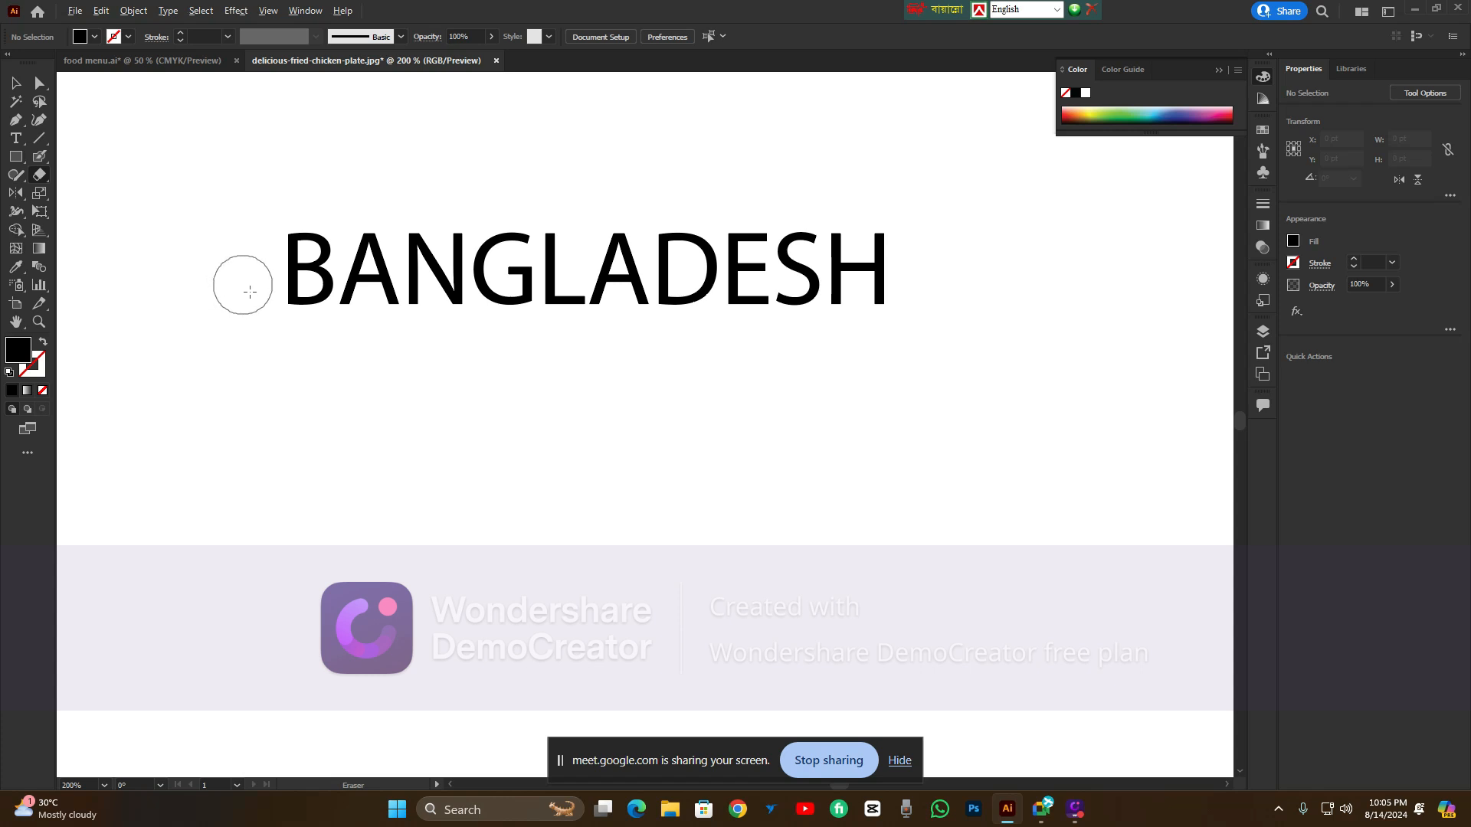
# Try erasing the lower part of the lettering with a rectangular eraser area three times, undoing each attempt
pyautogui.moveTo(241, 270)
pyautogui.mouseDown()
pyautogui.moveTo(302, 306)
pyautogui.moveTo(495, 326)
pyautogui.moveTo(975, 343)
pyautogui.mouseUp()
pyautogui.hotkey('ctrl', 'z')
pyautogui.moveTo(254, 288)
pyautogui.mouseDown()
pyautogui.moveTo(525, 360)
pyautogui.moveTo(1011, 394)
pyautogui.mouseUp()
pyautogui.hotkey('ctrl', 'z')
pyautogui.moveTo(256, 285)
pyautogui.mouseDown()
pyautogui.moveTo(497, 332)
pyautogui.moveTo(816, 345)
pyautogui.moveTo(942, 322)
pyautogui.moveTo(961, 337)
pyautogui.mouseUp()
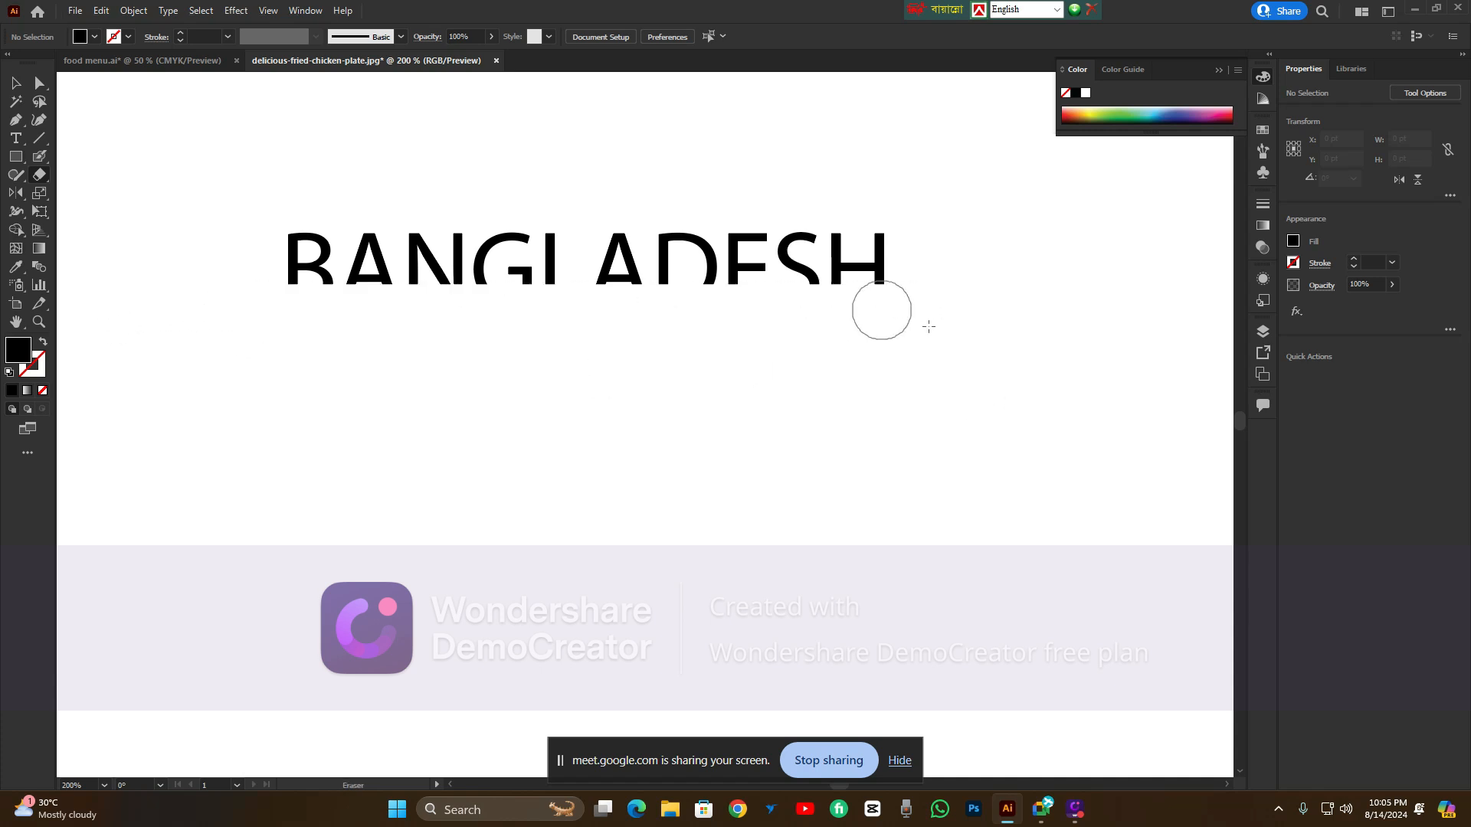
pyautogui.hotkey('ctrl', 'z')
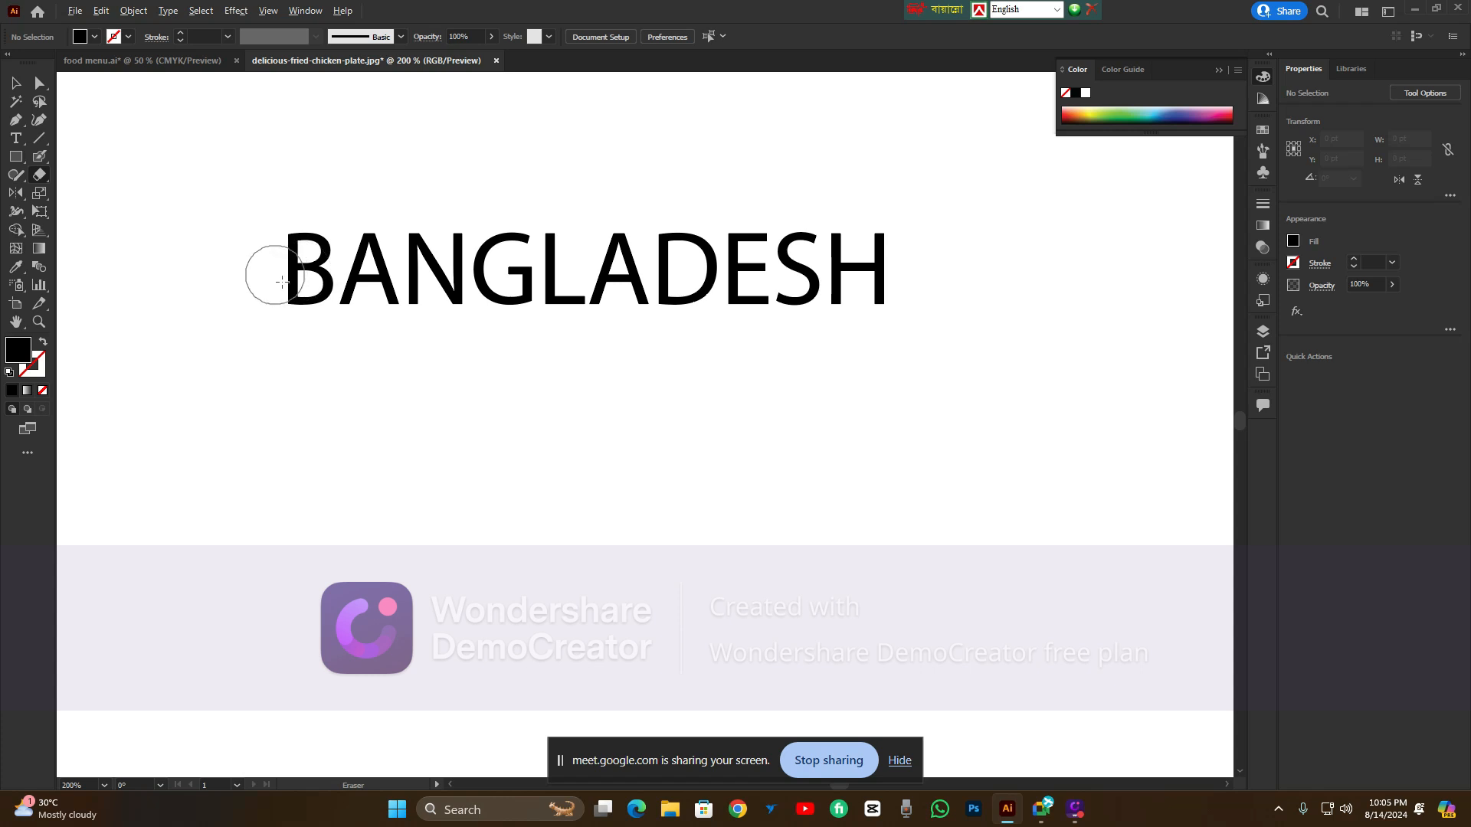
# Erase the lower half of the BANGLADESH lettering along a straight horizontal edge with a rectangular eraser area
pyautogui.moveTo(274, 274)
pyautogui.mouseDown()
pyautogui.moveTo(502, 316)
pyautogui.moveTo(1107, 362)
pyautogui.mouseUp()
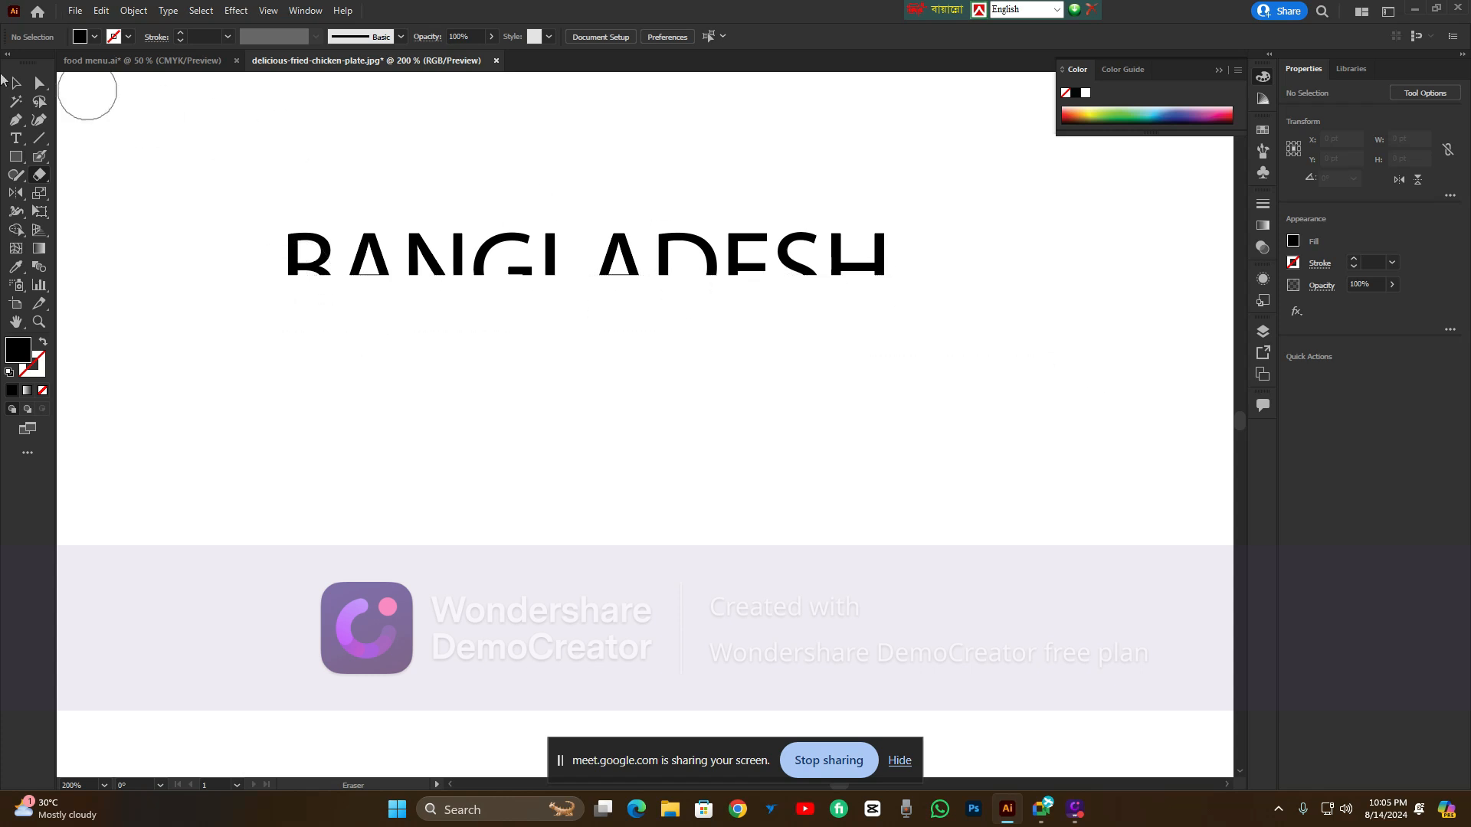
pyautogui.click(23, 80)
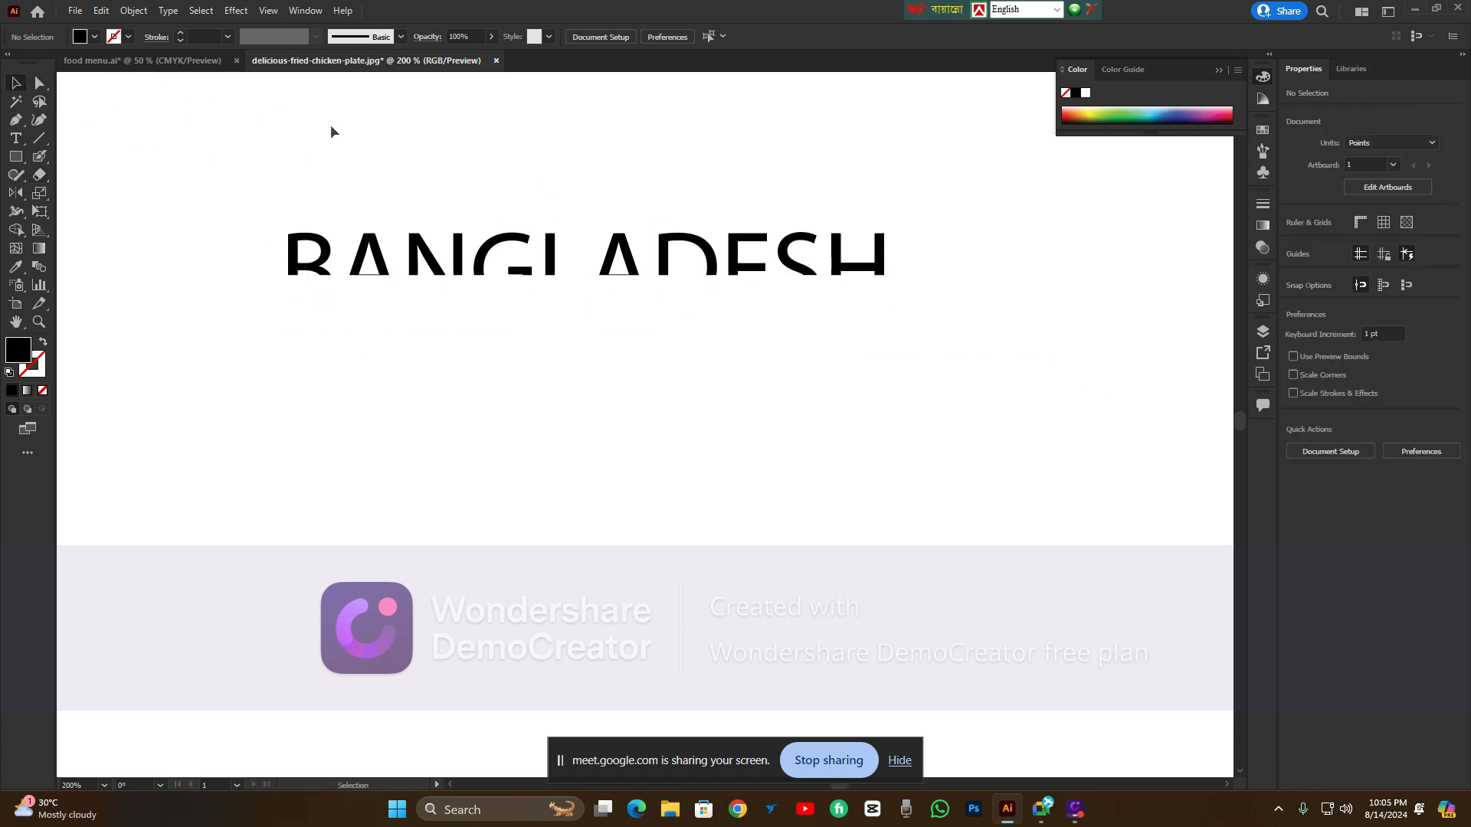
# Try placing a duplicate of the half-cut lettering just below the original, and delete the duplicate
pyautogui.click(434, 272)
pyautogui.moveTo(434, 271); pyautogui.dragTo(446, 357)
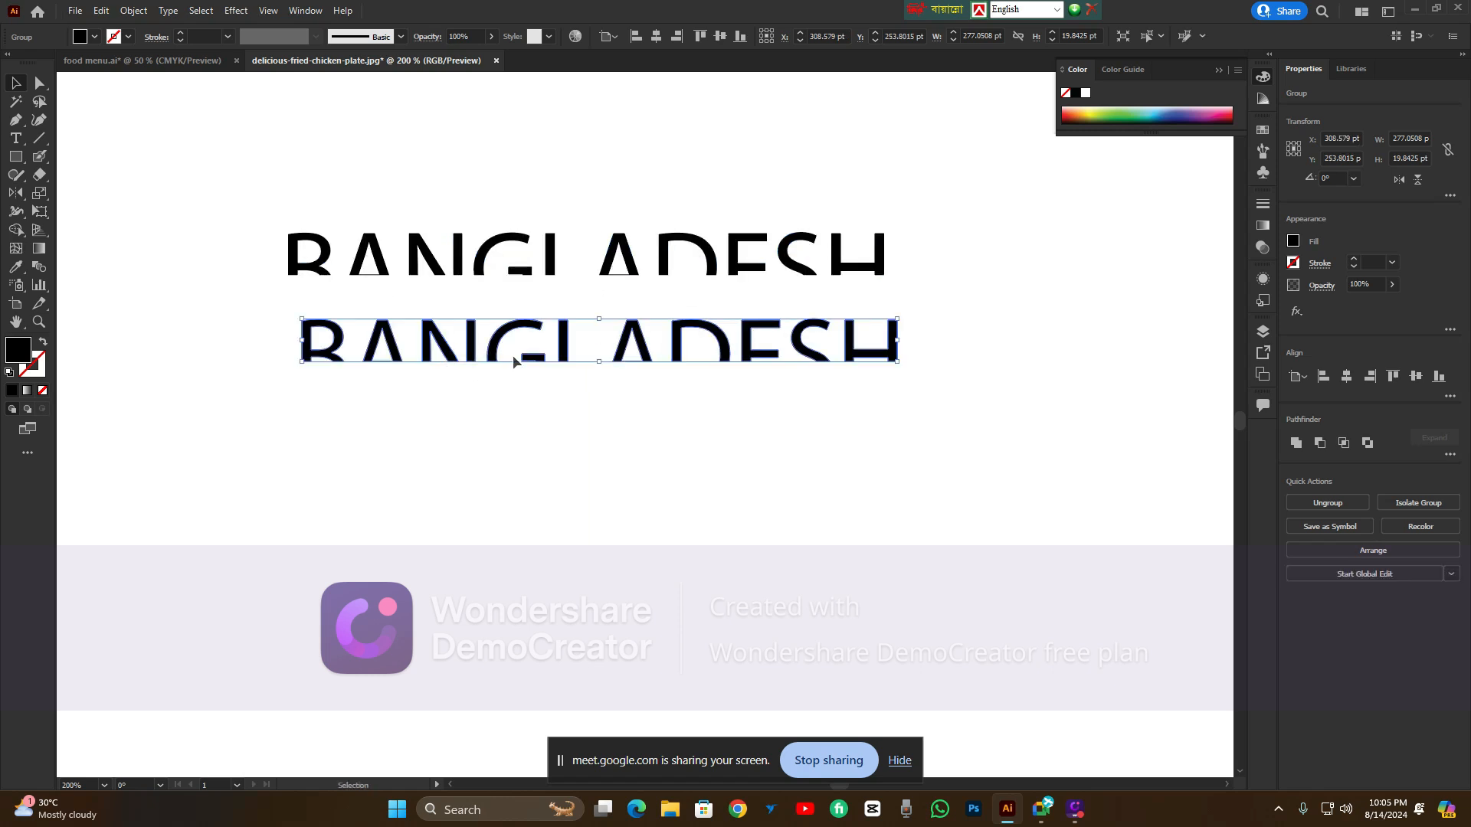
pyautogui.press('Delete')
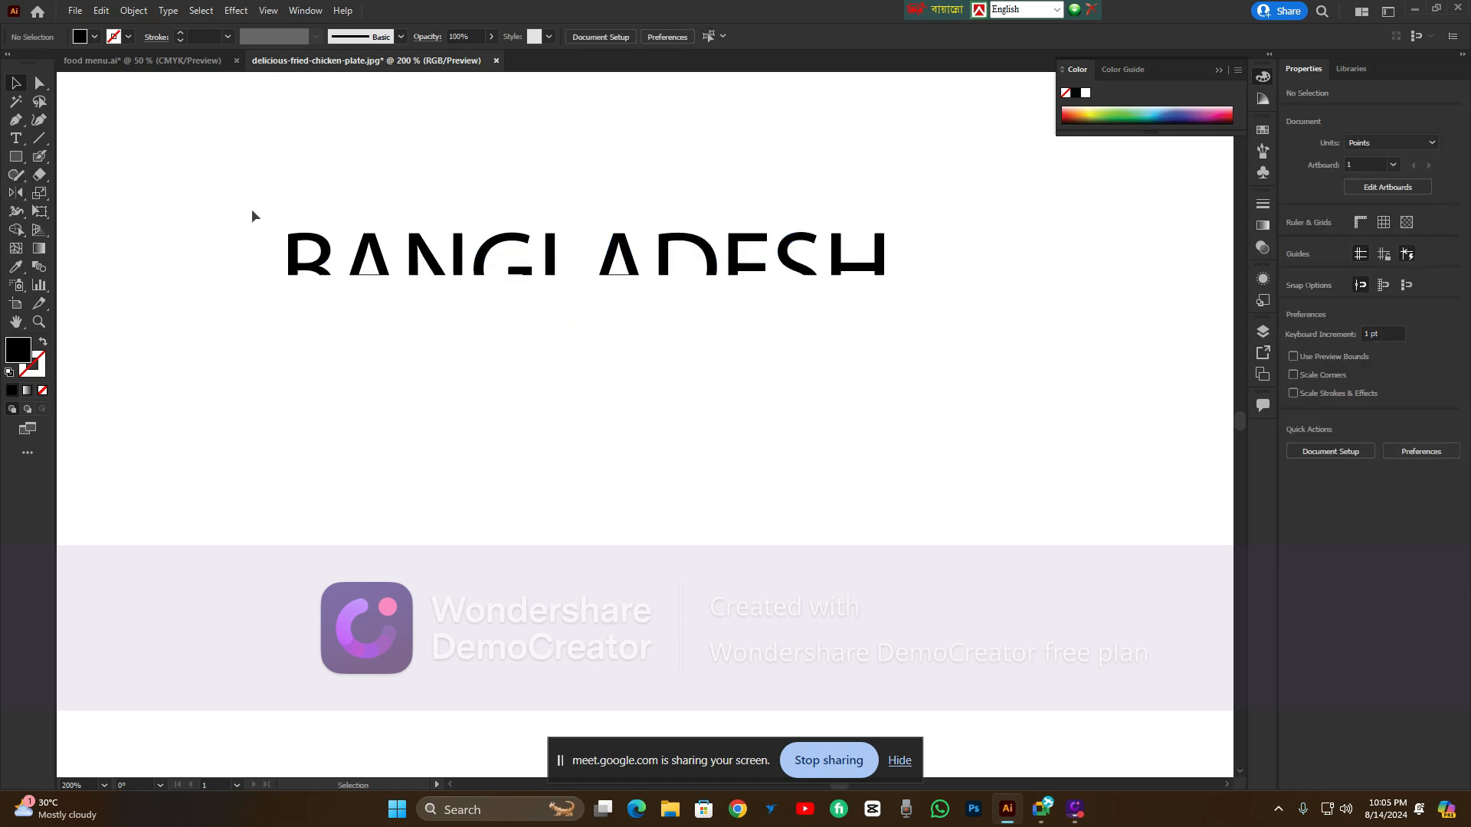
# Create a copy of the half-cut BANGLADESH lettering reflected across the horizontal axis, using the Reflect tool
pyautogui.click(300, 244)
pyautogui.moveTo(15, 192); pyautogui.dragTo(92, 212)
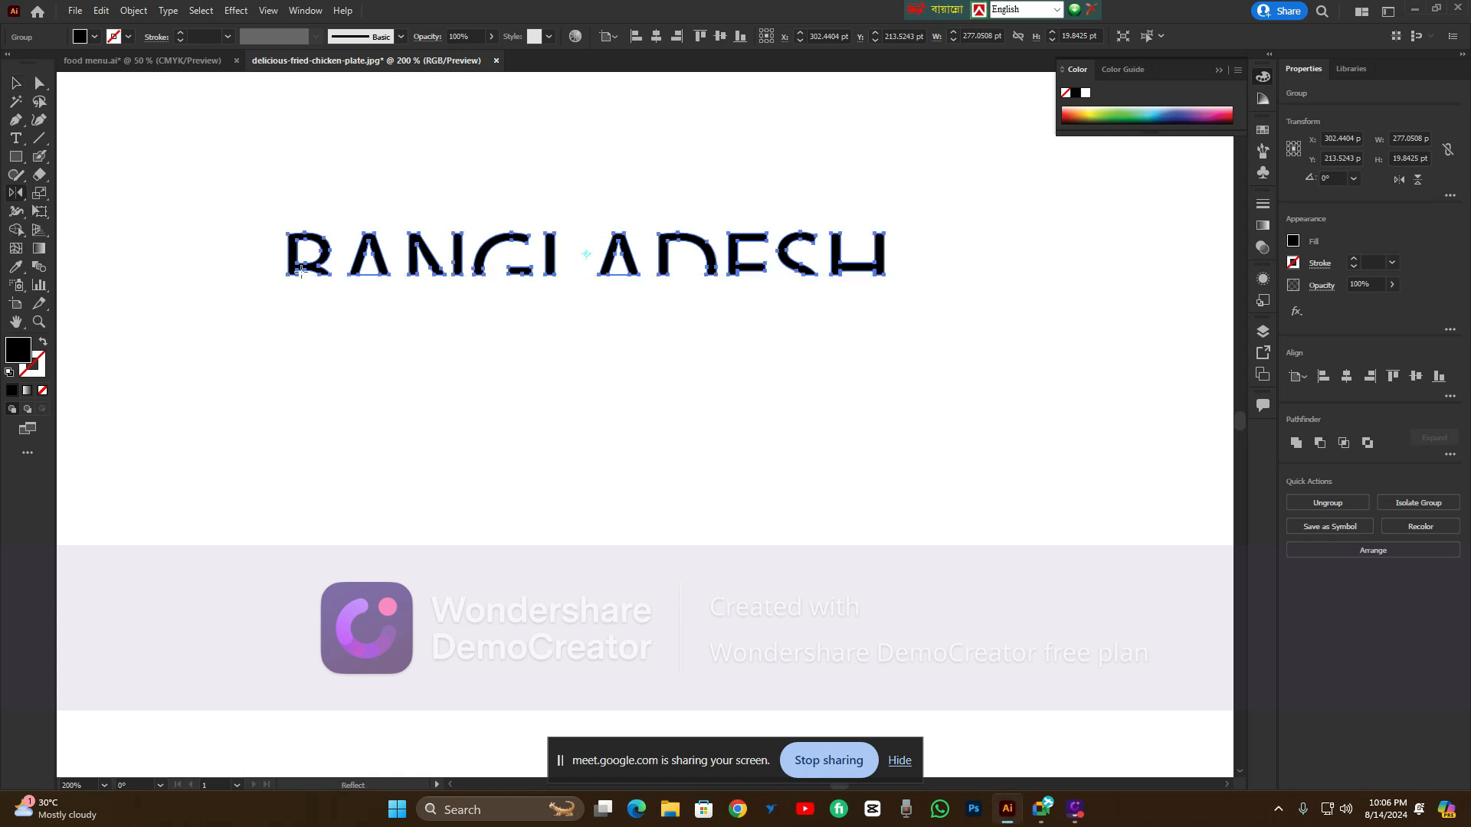
pyautogui.keyDown('alt'); pyautogui.click(588, 255); pyautogui.keyUp('alt')
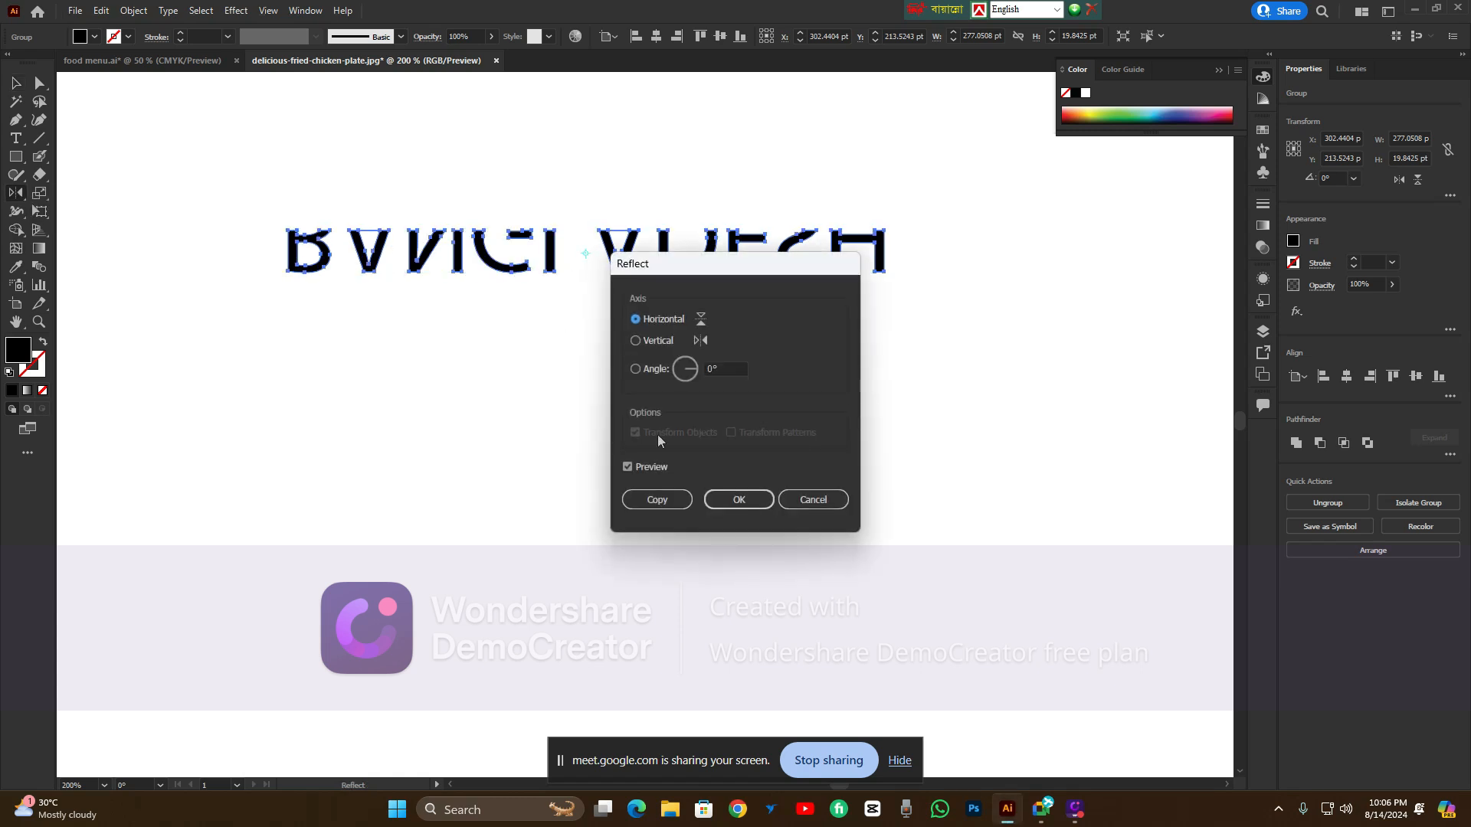
pyautogui.click(655, 504)
# Nudge the reflected copy straight down until it sits just below the original half-cut lettering
pyautogui.press('Down')
pyautogui.press('Down')
pyautogui.press('Down')
pyautogui.press('Down')
pyautogui.press('Down')
pyautogui.press('Down')
pyautogui.press('Down')
pyautogui.press('Down')
pyautogui.press('Down')
pyautogui.press('Down')
pyautogui.press('Down')
pyautogui.press('Down')
pyautogui.press('Down')
pyautogui.press('Down')
pyautogui.press('Down')
pyautogui.press('Down')
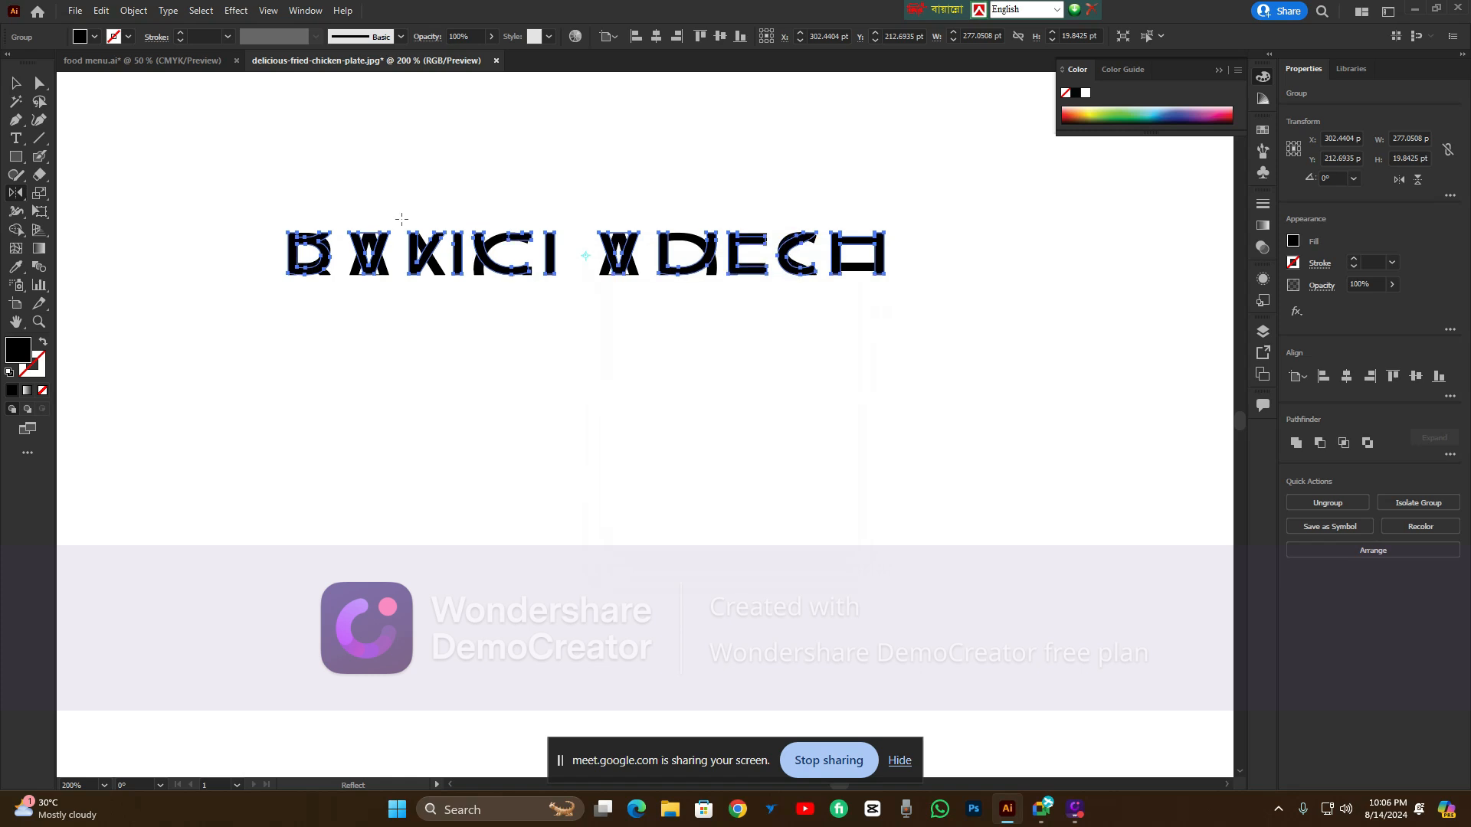
pyautogui.press('Down')
pyautogui.press('Down')
pyautogui.press('Down')
pyautogui.press('Down')
pyautogui.press('Down')
pyautogui.press('Down')
pyautogui.press('Down')
pyautogui.press('Down')
pyautogui.press('Down')
pyautogui.press('Down')
pyautogui.press('Down')
pyautogui.press('Down')
pyautogui.press('Down')
pyautogui.press('Down')
pyautogui.press('Down')
pyautogui.press('Down')
pyautogui.press('Down')
pyautogui.press('Down')
pyautogui.press('Down')
pyautogui.press('Down')
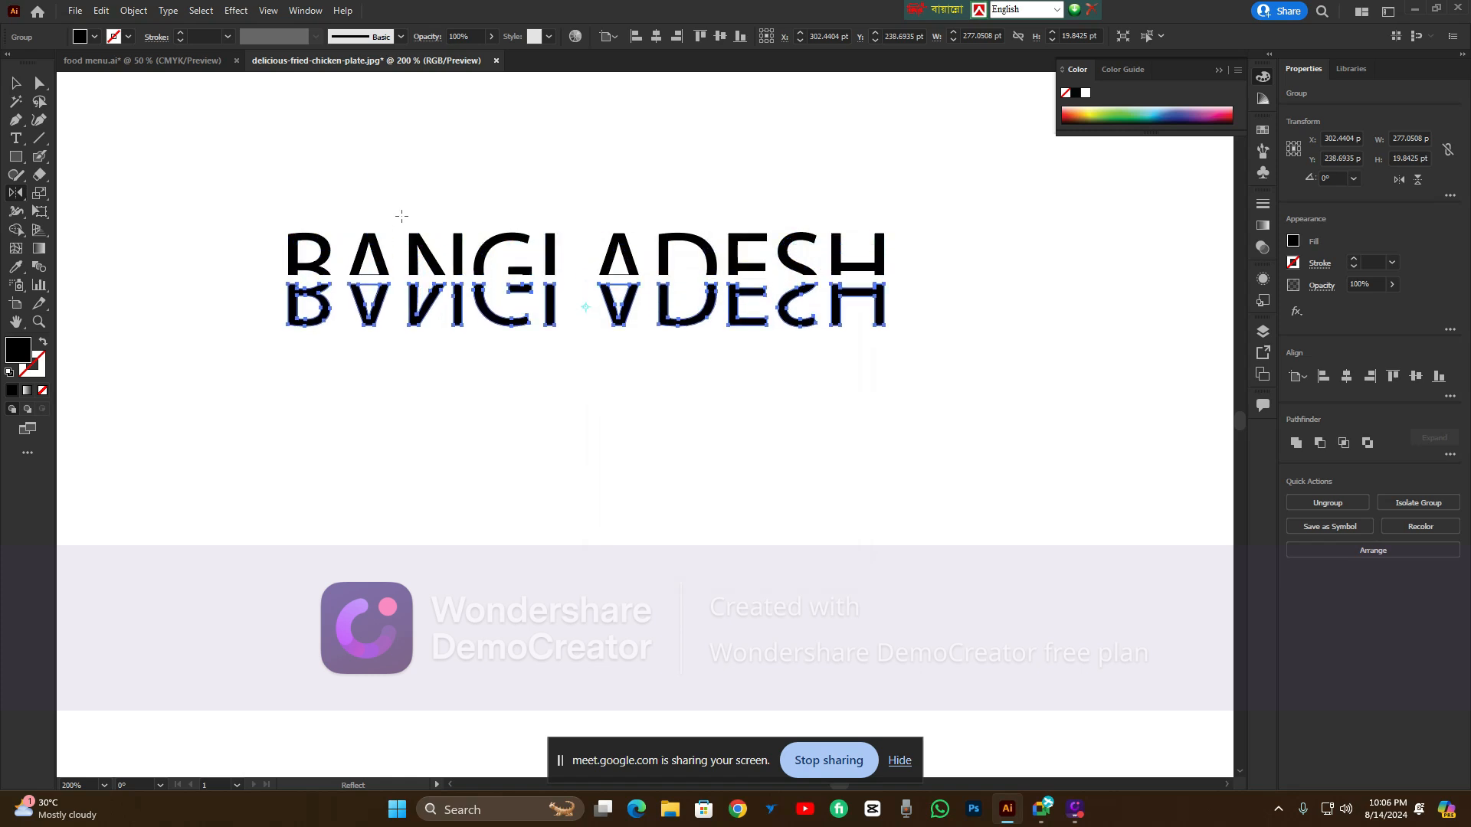
pyautogui.click(16, 83)
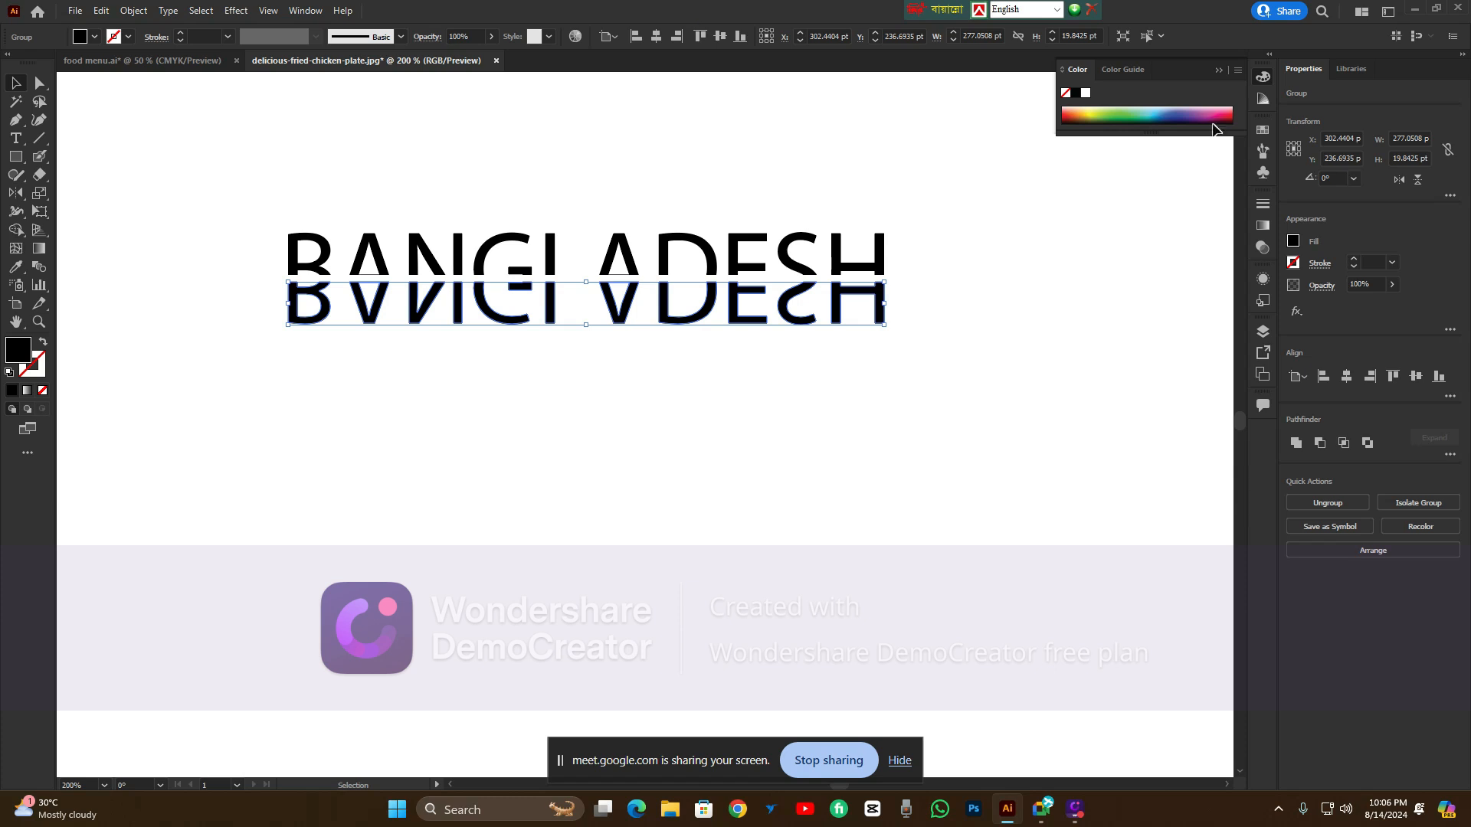
# Try filling the reflected copy with a white-to-black linear gradient, and return it to a solid black fill
pyautogui.click(304, 11)
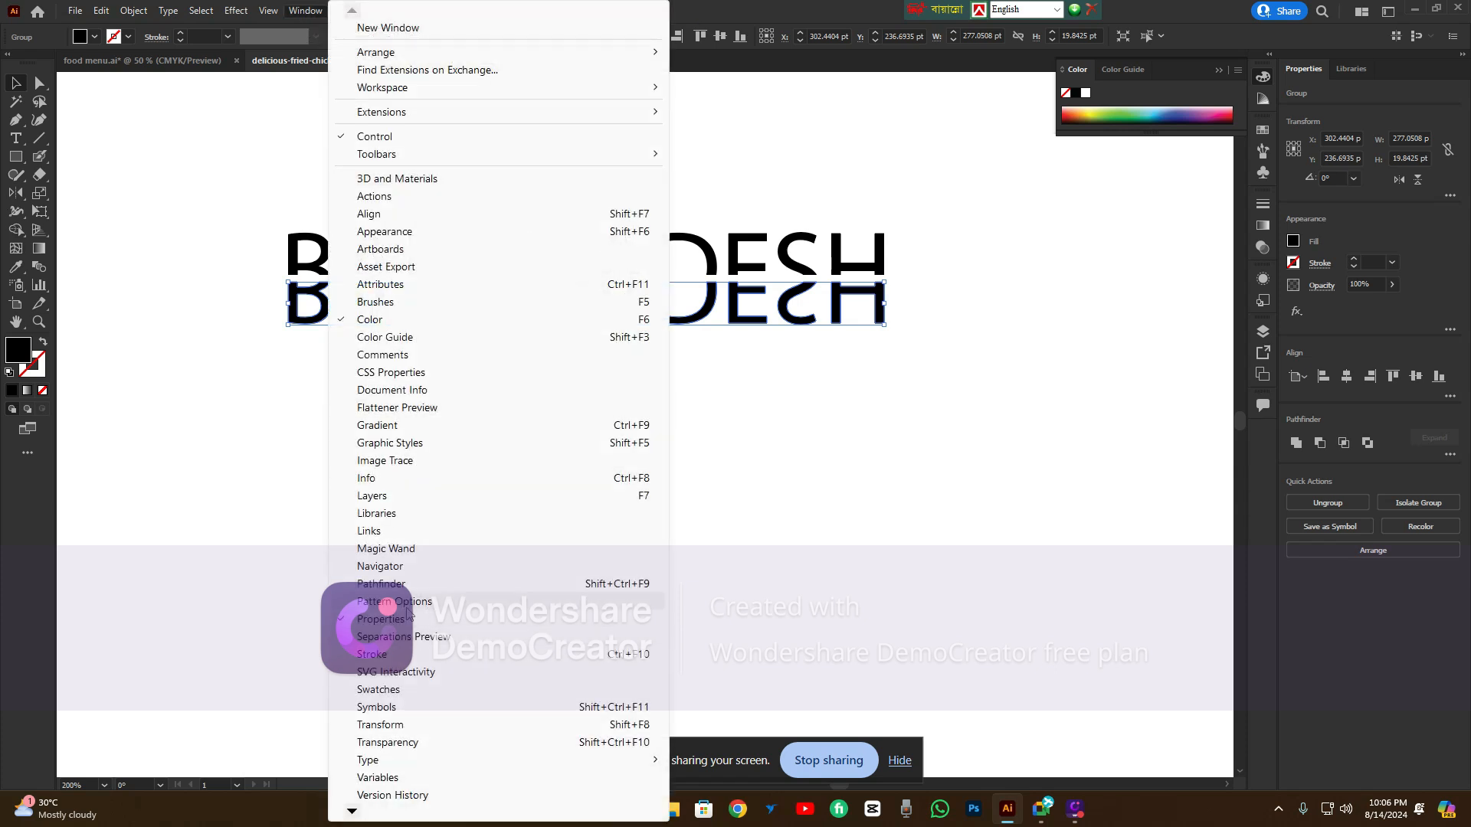
pyautogui.click(392, 426)
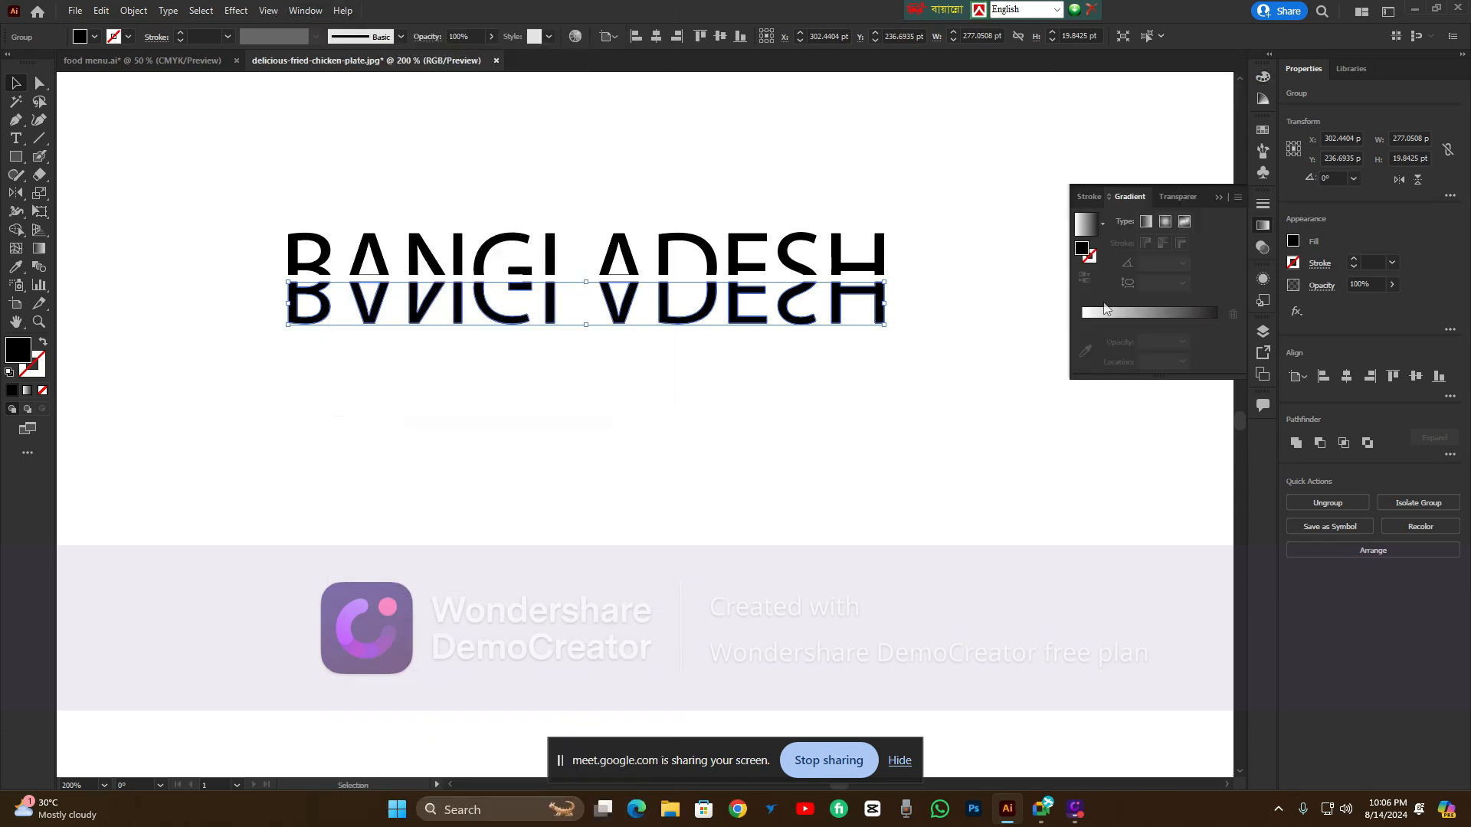
pyautogui.click(1083, 313)
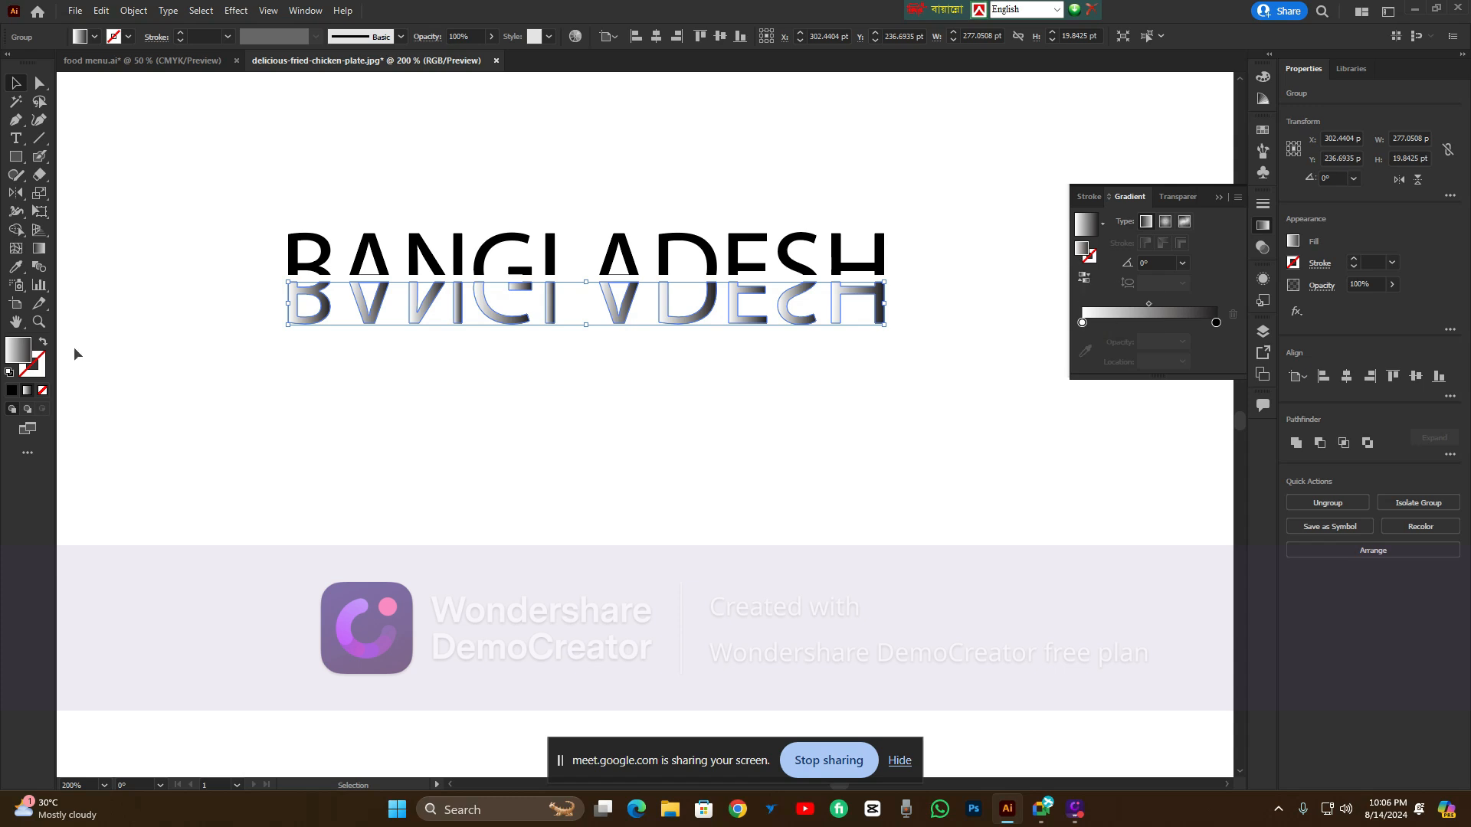
pyautogui.click(12, 391)
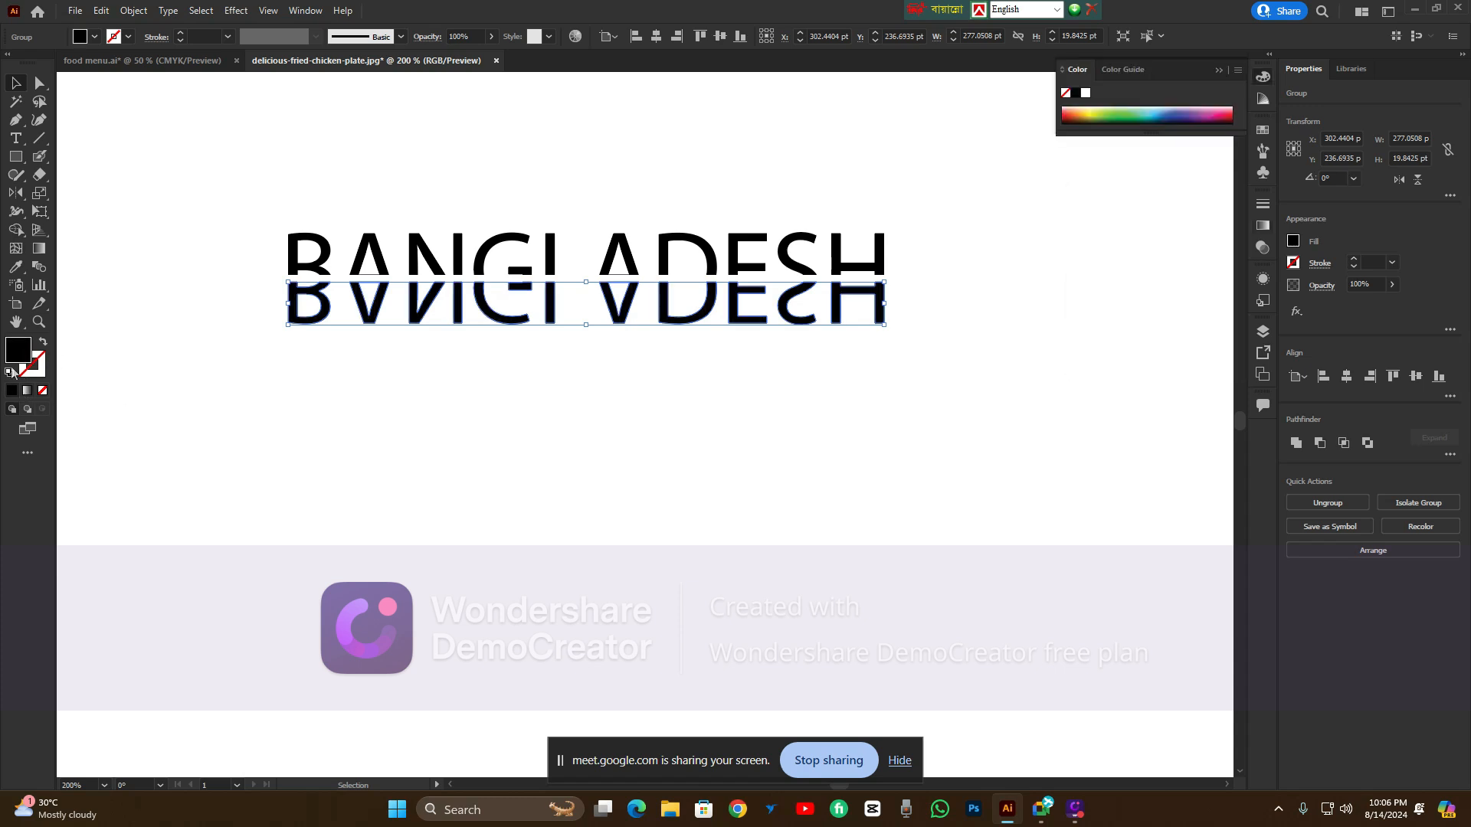
# Change the fill of the reflected lettering to a medium grey
pyautogui.doubleClick(17, 356)
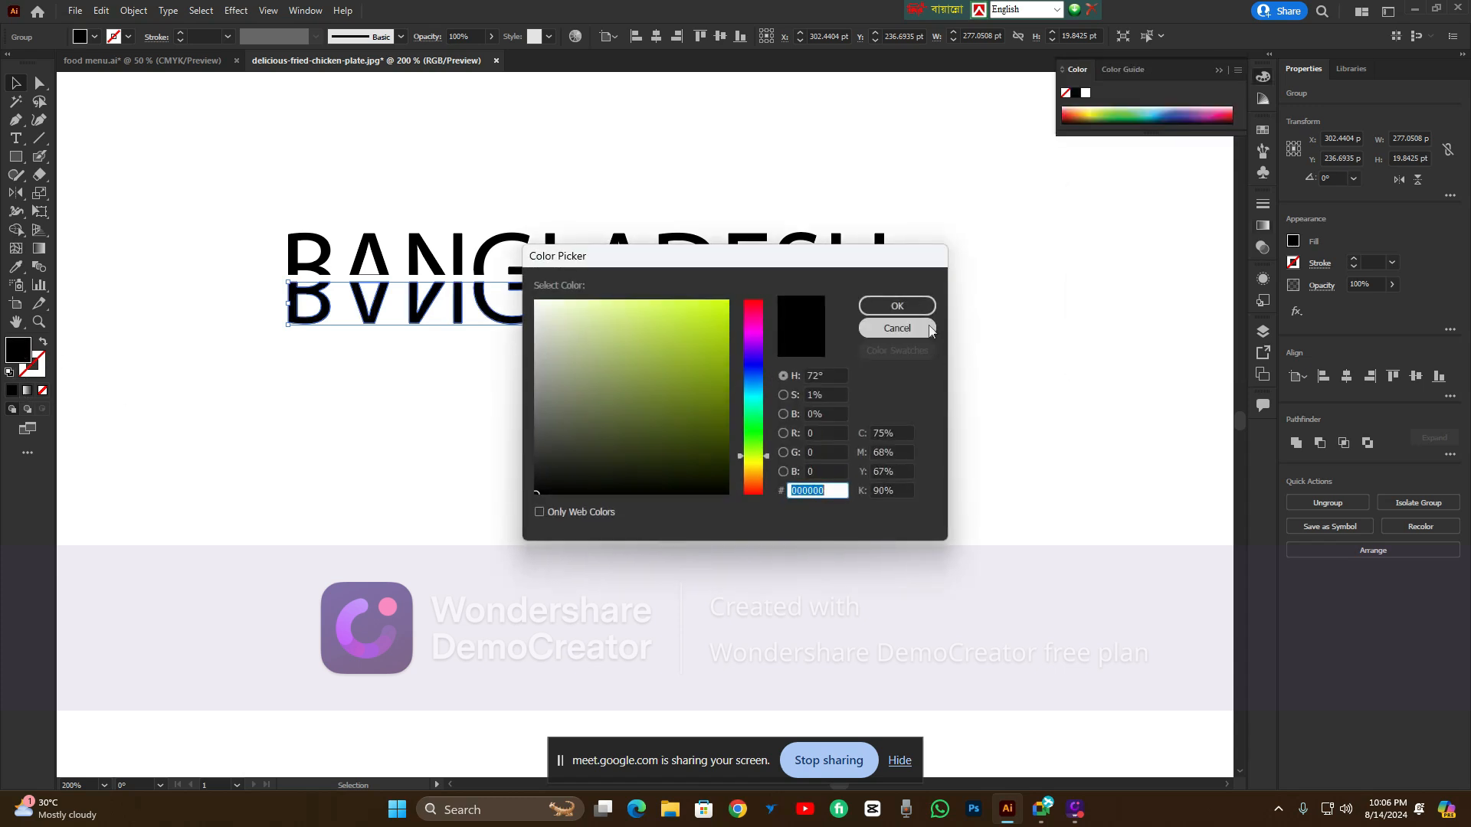
pyautogui.moveTo(560, 319)
pyautogui.mouseDown()
pyautogui.moveTo(546, 317)
pyautogui.moveTo(536, 417)
pyautogui.moveTo(541, 401)
pyautogui.mouseUp()
pyautogui.click(918, 303)
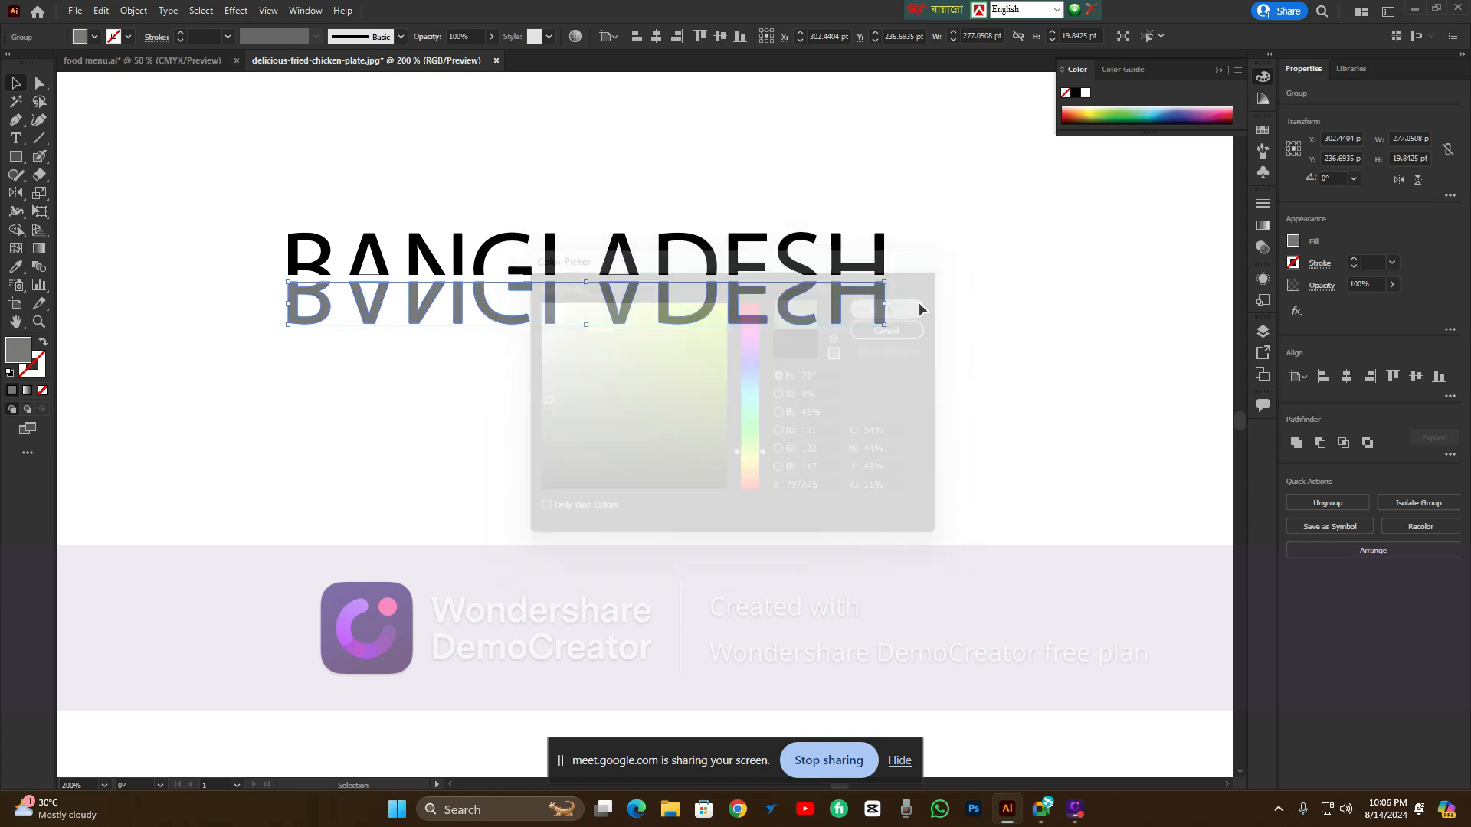
pyautogui.click(918, 302)
pyautogui.click(798, 303)
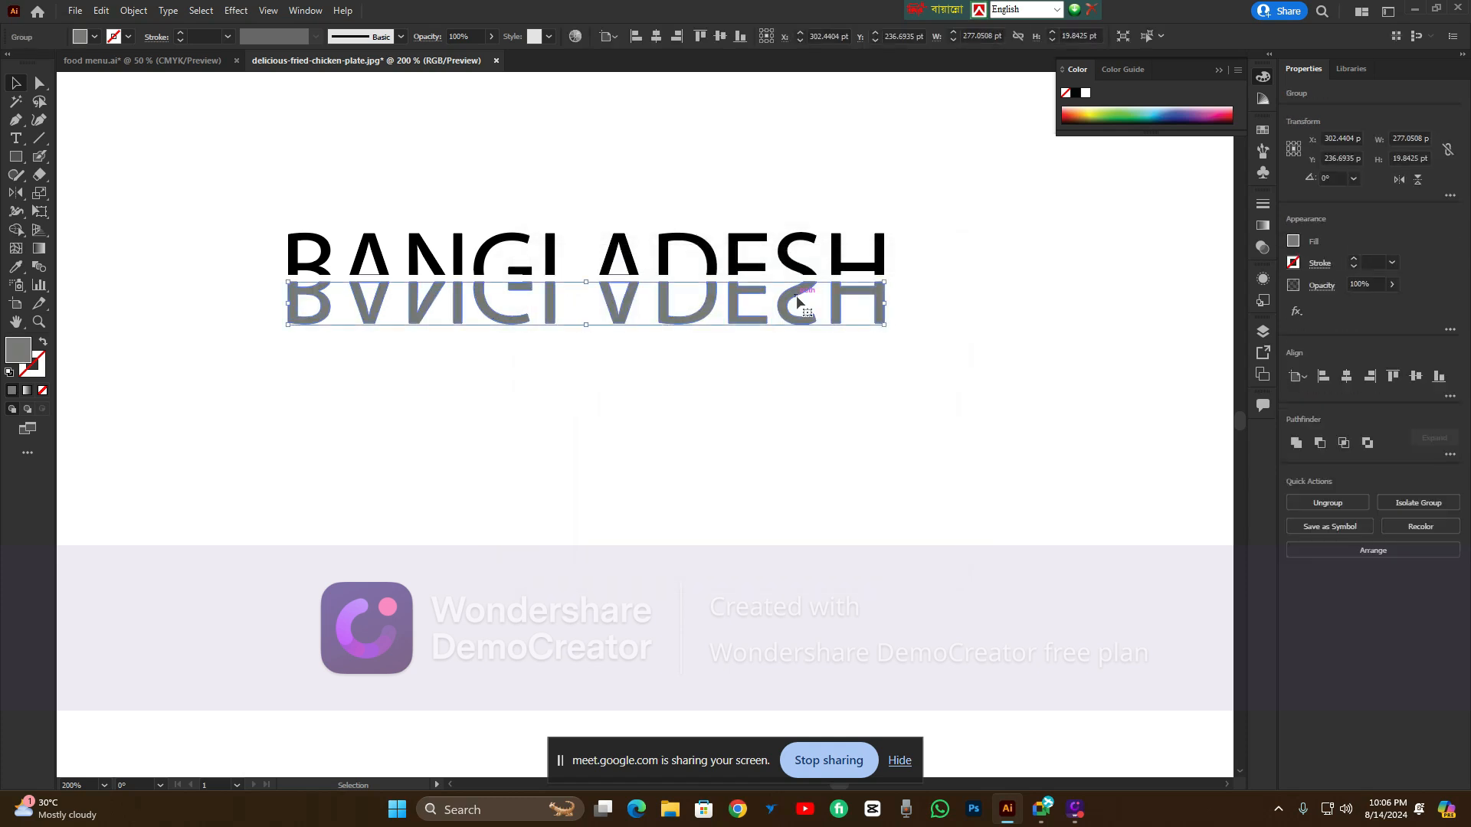
# Lower the opacity of the reflected lettering to 21% and deselect it
pyautogui.click(472, 44)
pyautogui.press('Down')
pyautogui.press('Down')
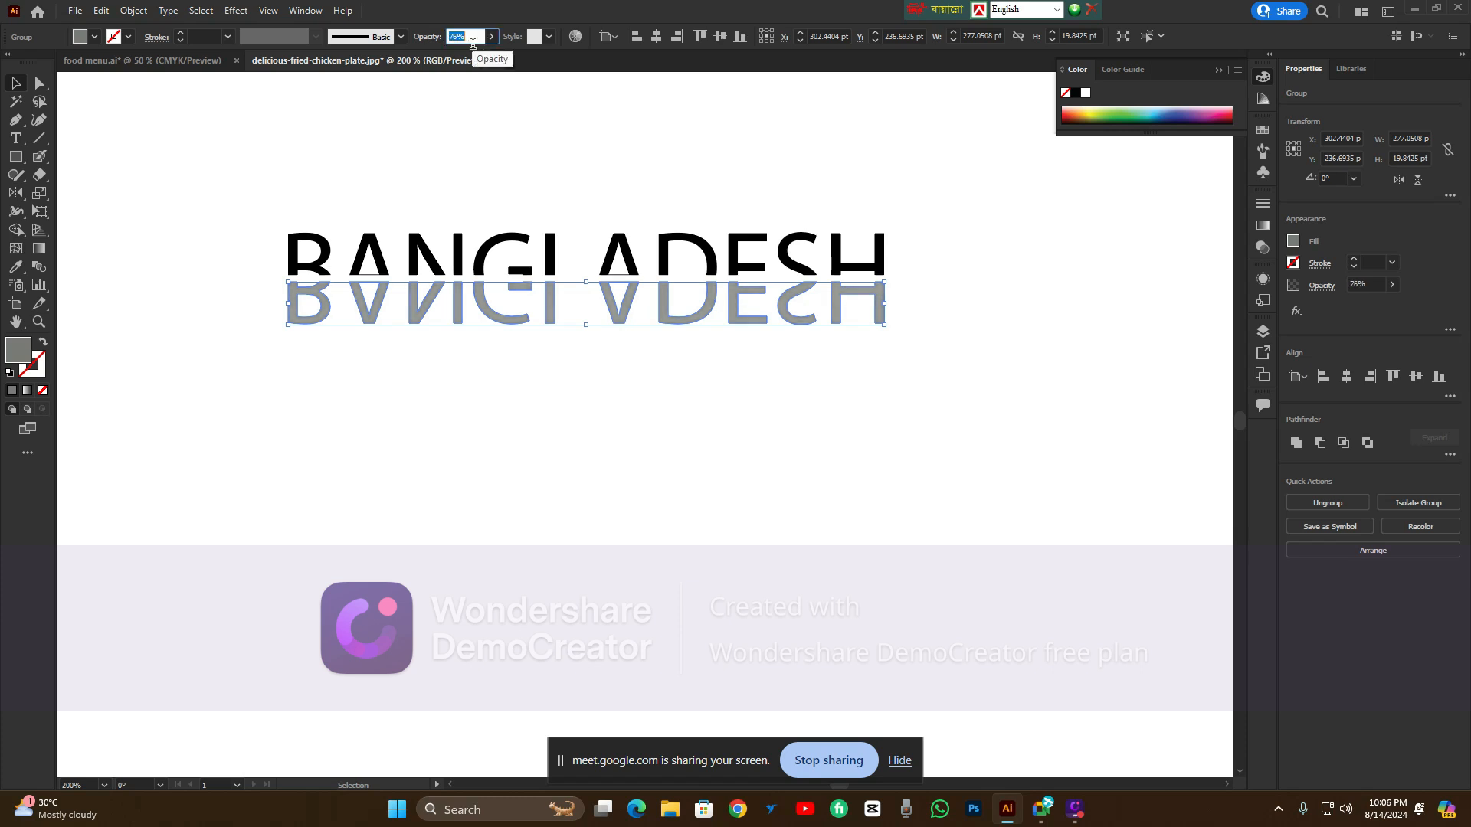
pyautogui.press('Down')
pyautogui.press('Down')
pyautogui.press('Down')
pyautogui.press('Down')
pyautogui.press('Down')
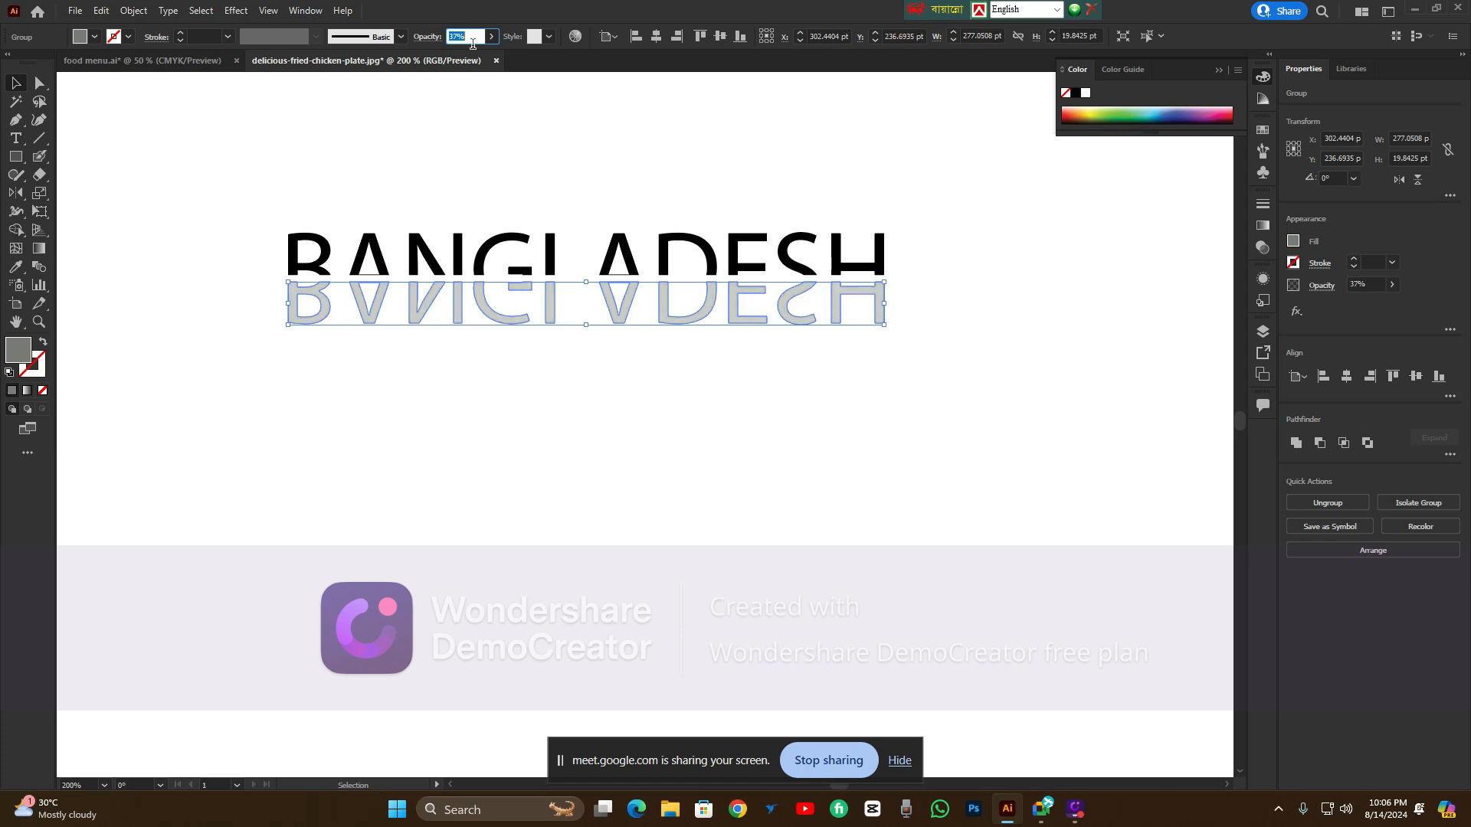
pyautogui.press('Down')
pyautogui.press('Down')
pyautogui.press('Down')
pyautogui.press('Down')
pyautogui.press('Down')
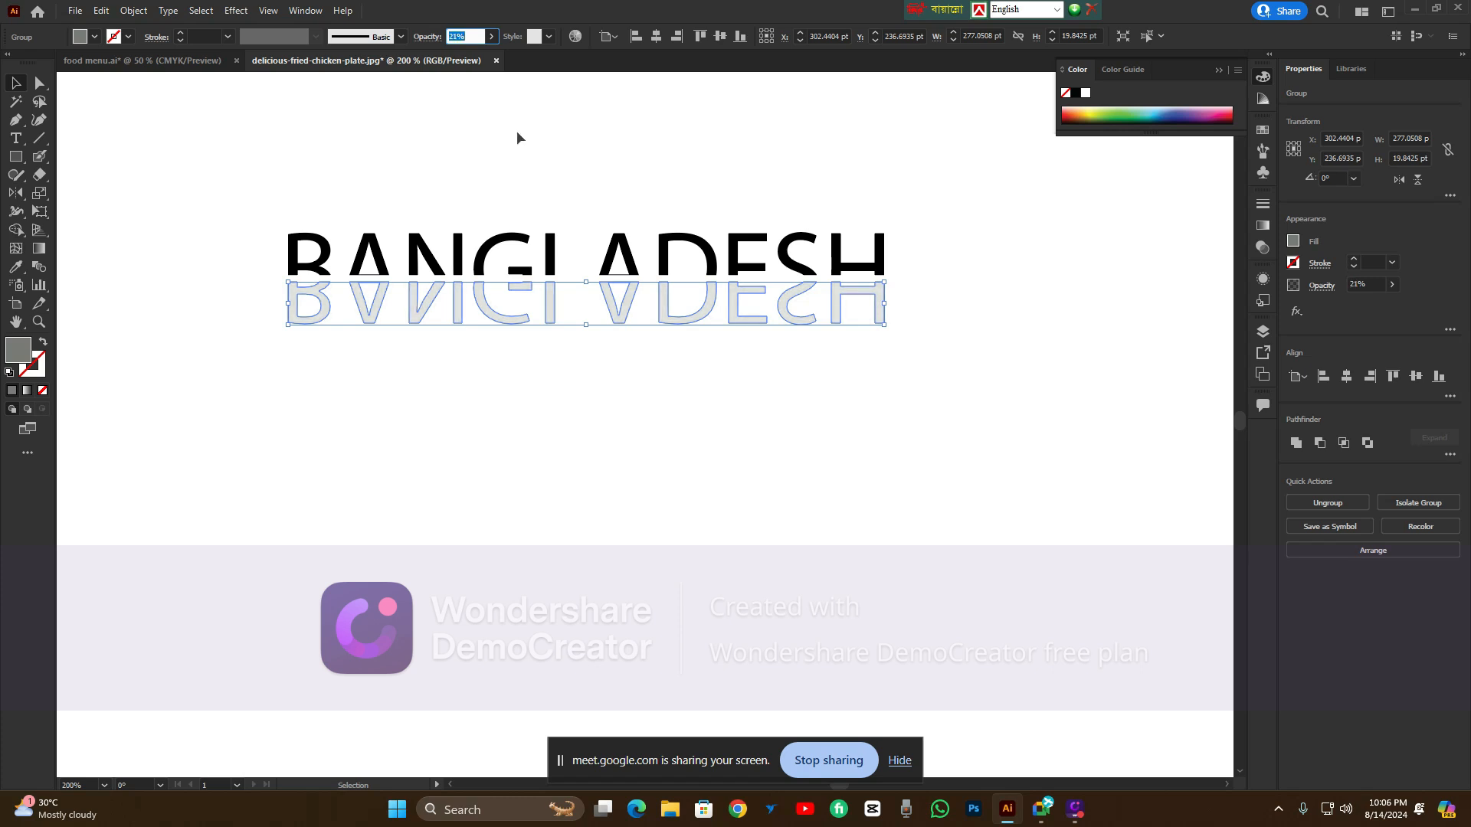
pyautogui.click(563, 188)
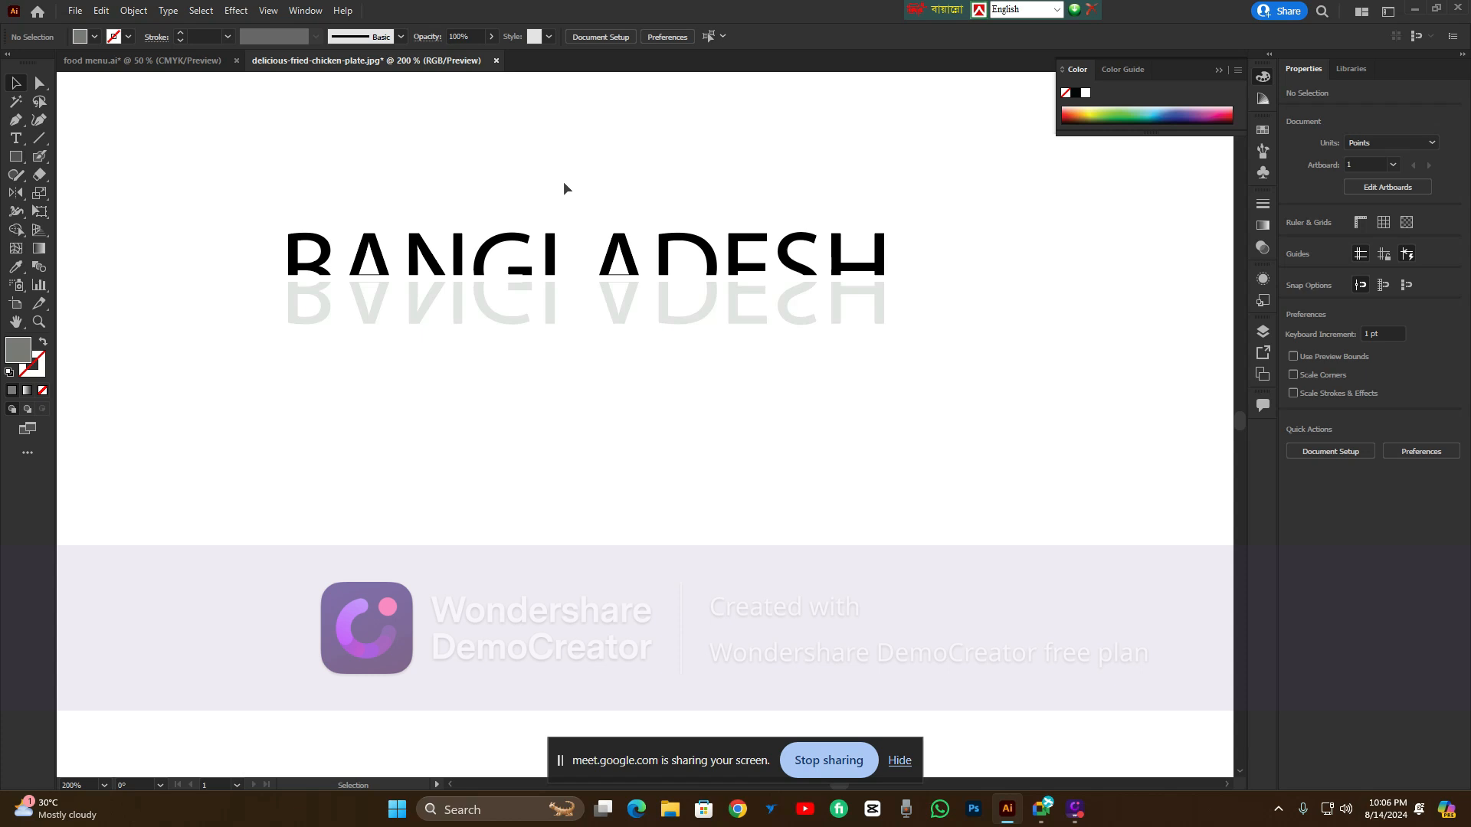
# Reposition the faded reflection vertically so that only a narrow gap separates it from the upper half of the lettering
pyautogui.scroll(-1, 564, 185)
pyautogui.click(605, 283)
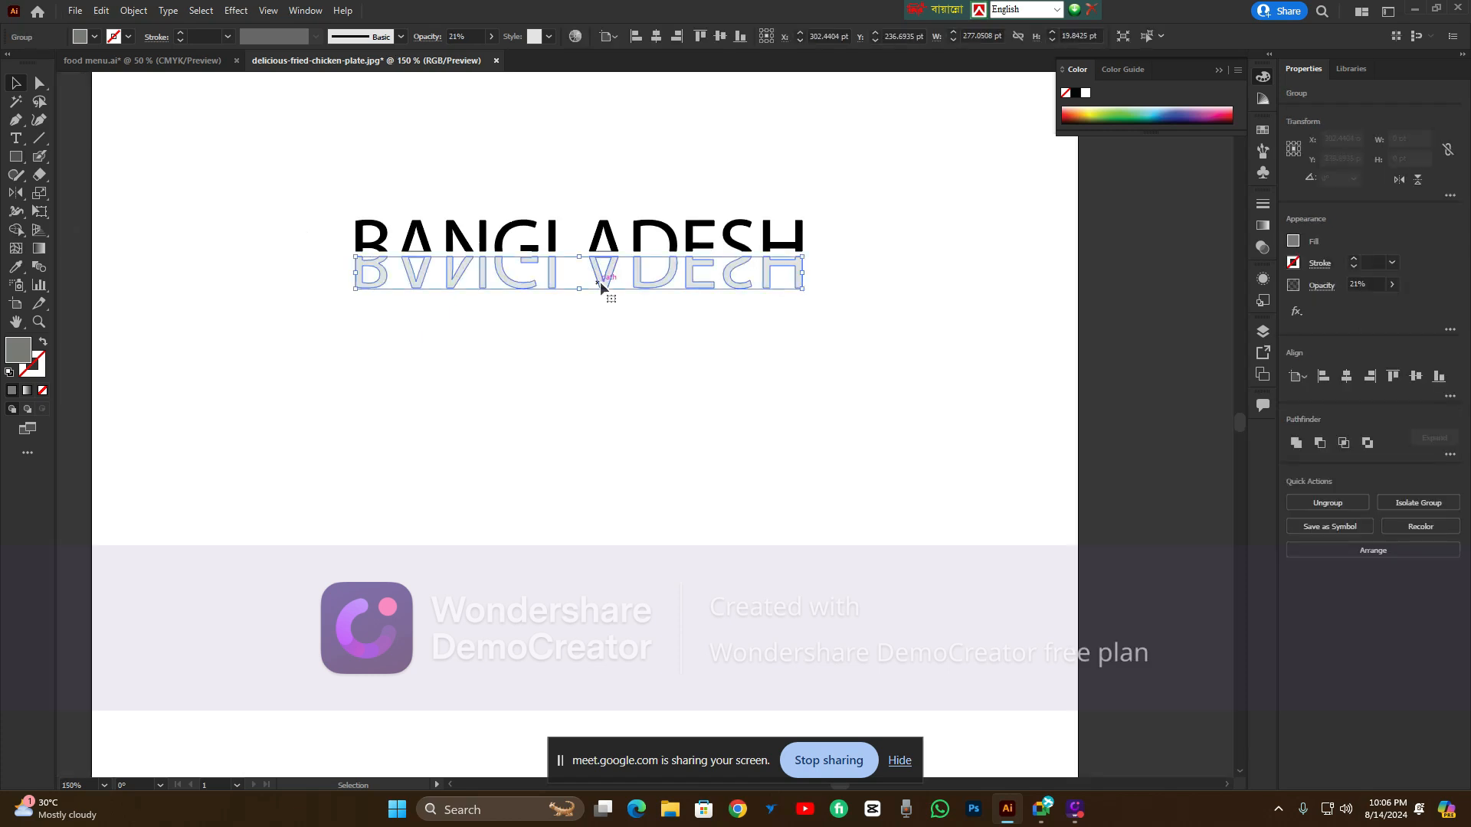
pyautogui.click(597, 183)
pyautogui.click(604, 280)
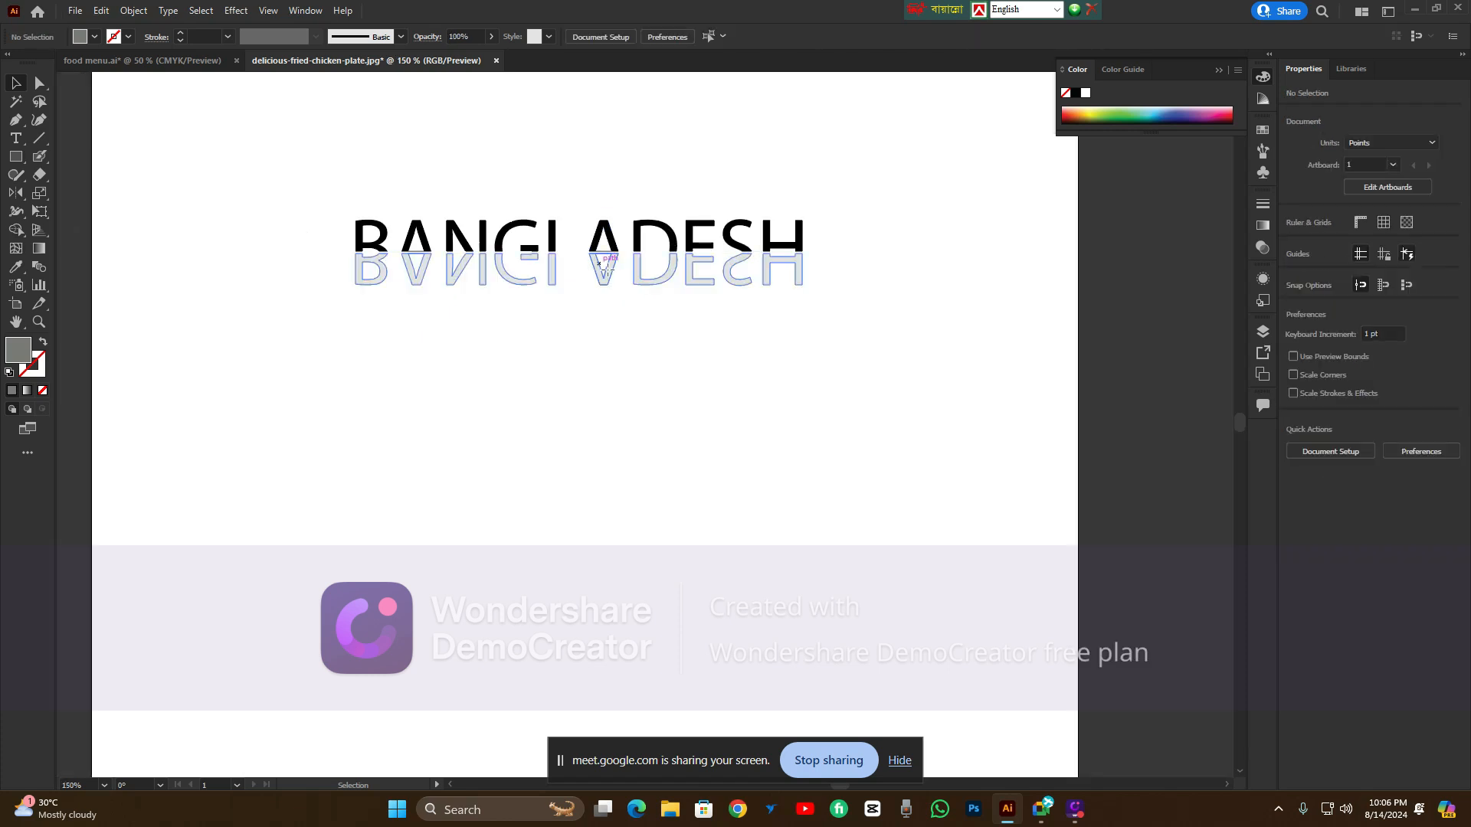
pyautogui.press('Down')
pyautogui.press('Down')
pyautogui.click(602, 196)
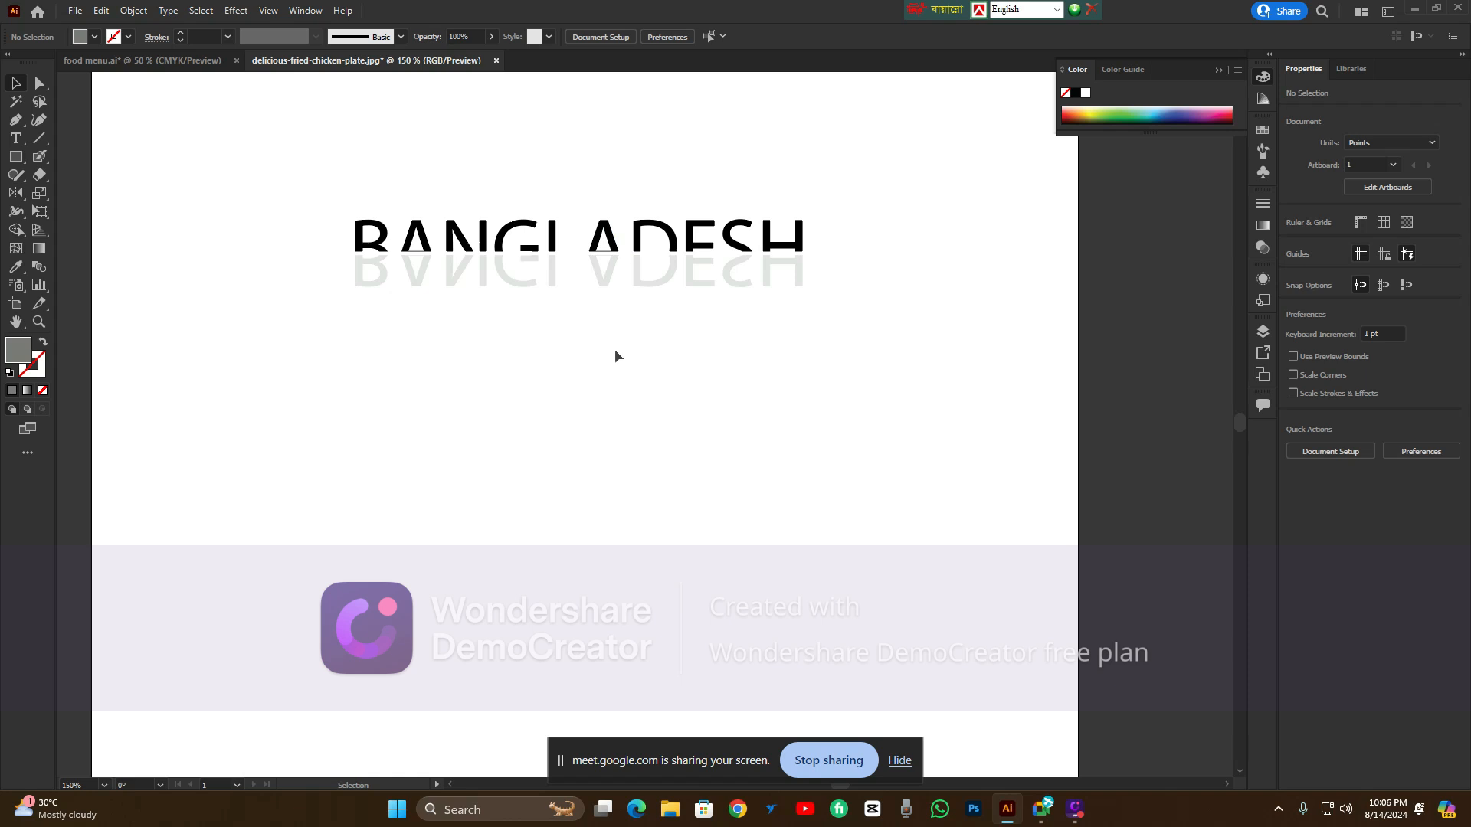
pyautogui.keyDown('alt'); pyautogui.scroll(1, 614, 329); pyautogui.keyUp('alt')
pyautogui.scroll(1, 615, 324)
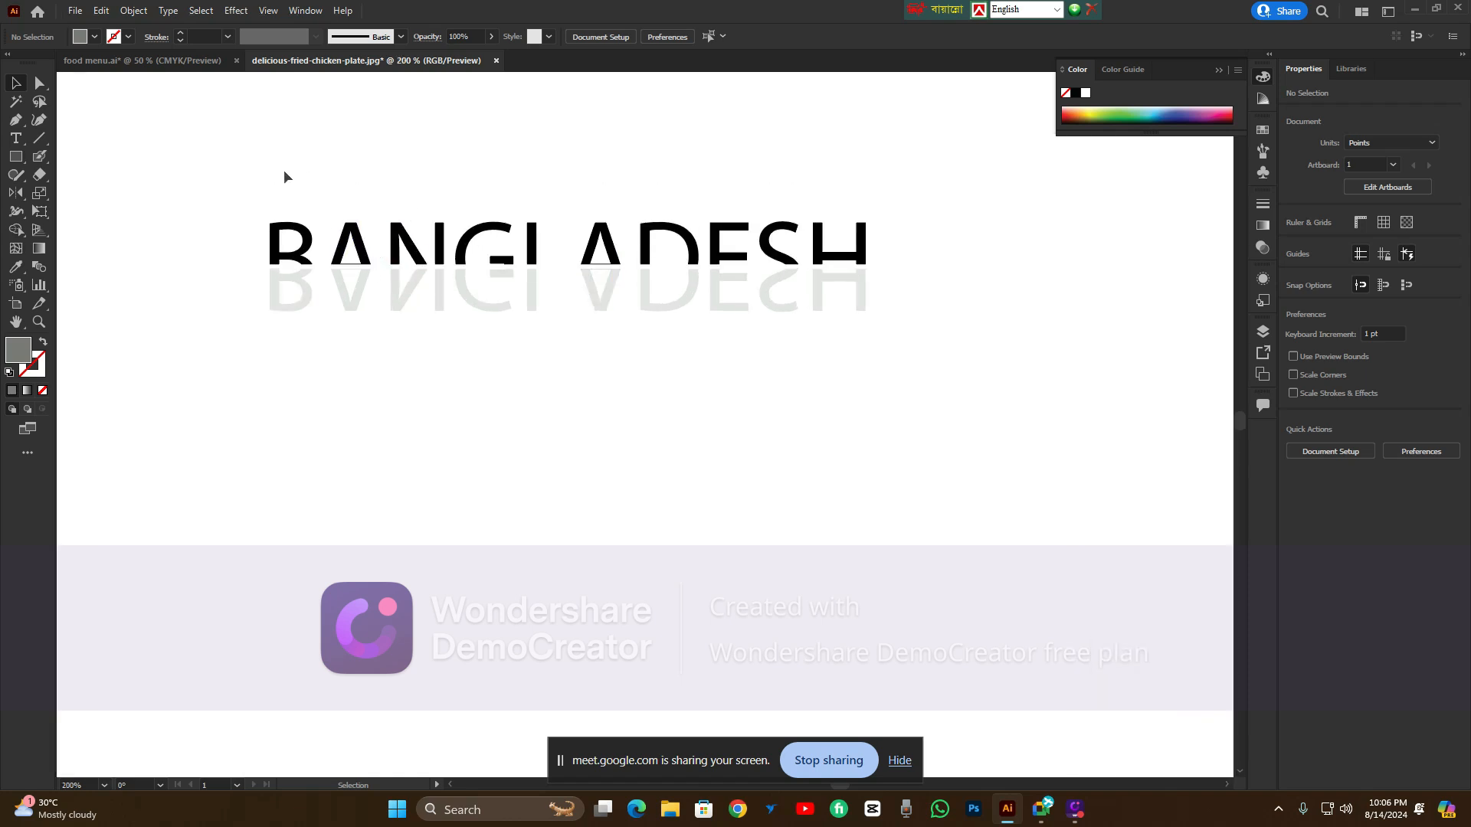
# Delete the upper half of the lettering and its faded reflection, clearing the artboard
pyautogui.click(281, 228)
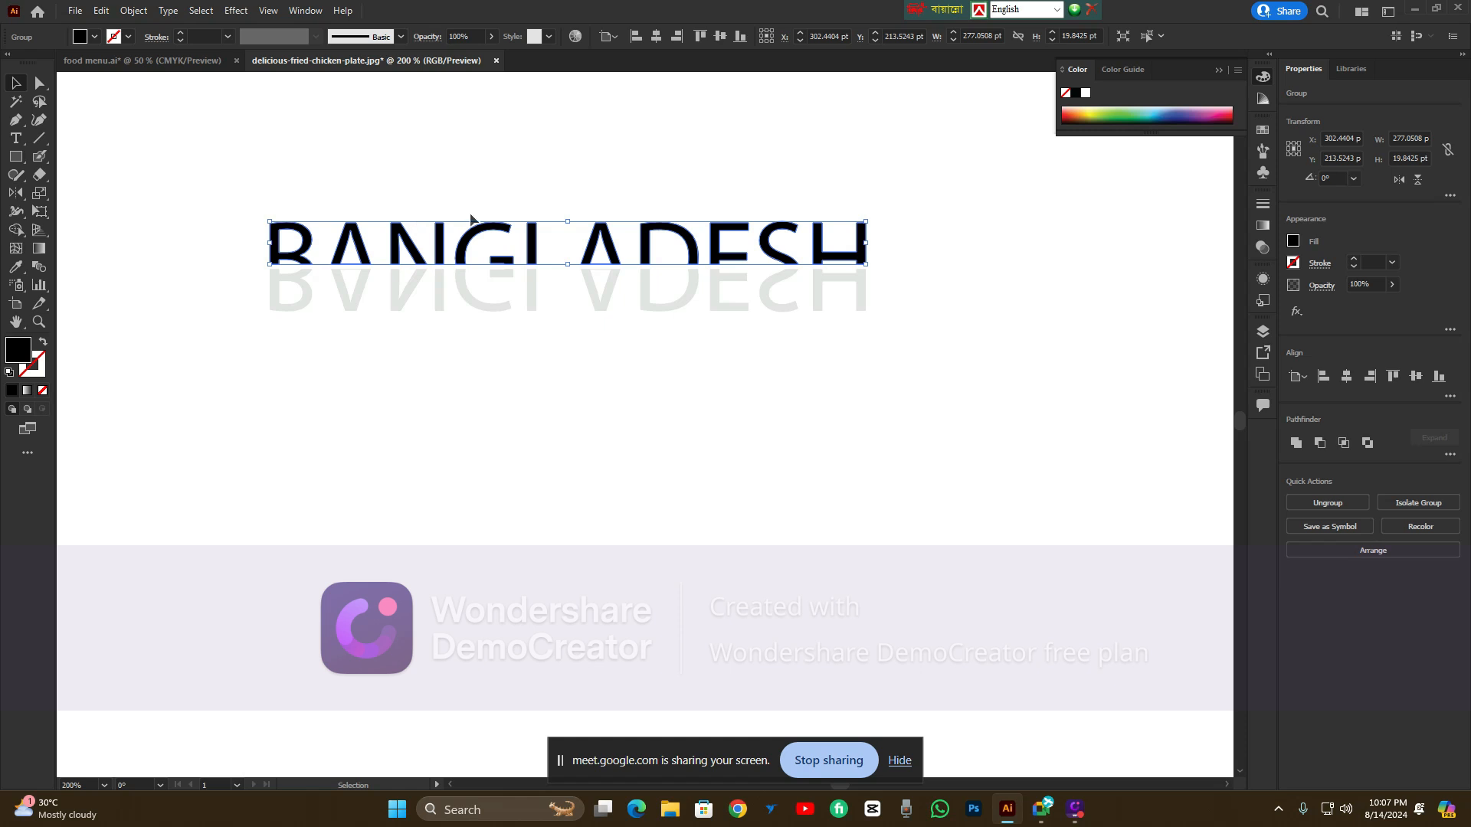
pyautogui.rightClick(40, 175)
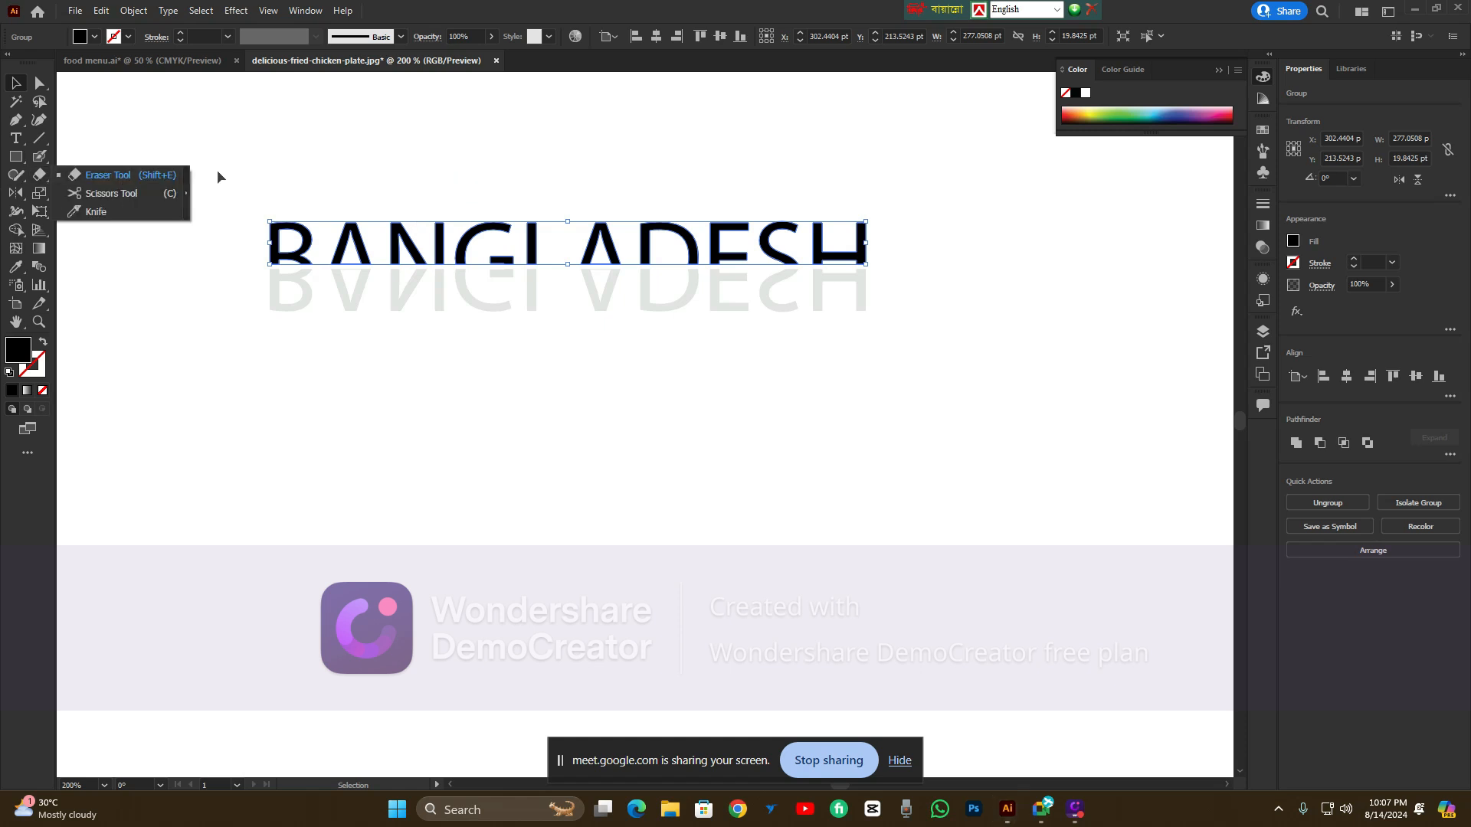
pyautogui.click(467, 164)
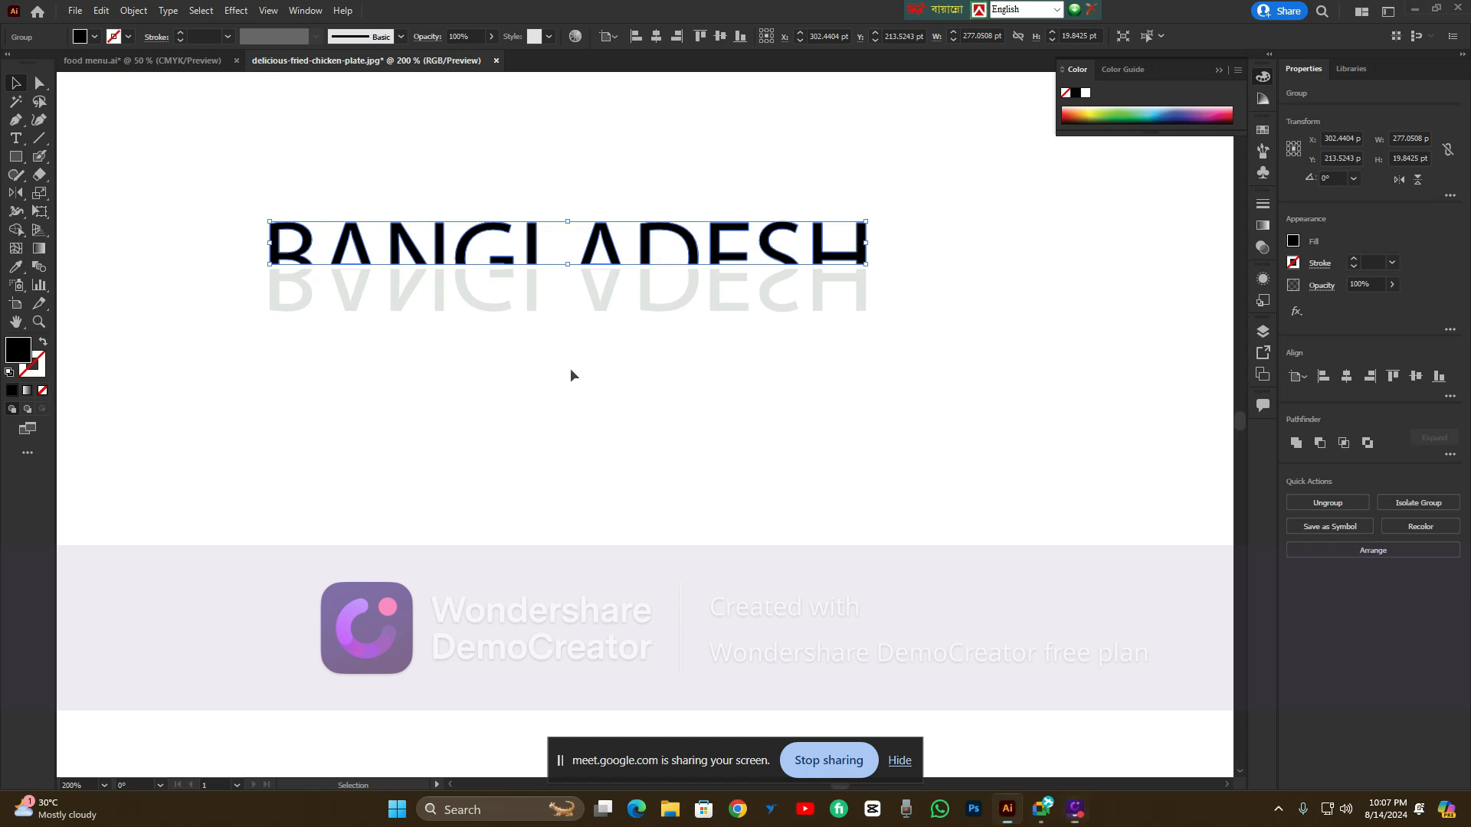
pyautogui.press('Delete')
pyautogui.moveTo(386, 204); pyautogui.dragTo(456, 343)
pyautogui.press('Delete')
pyautogui.rightClick(40, 175)
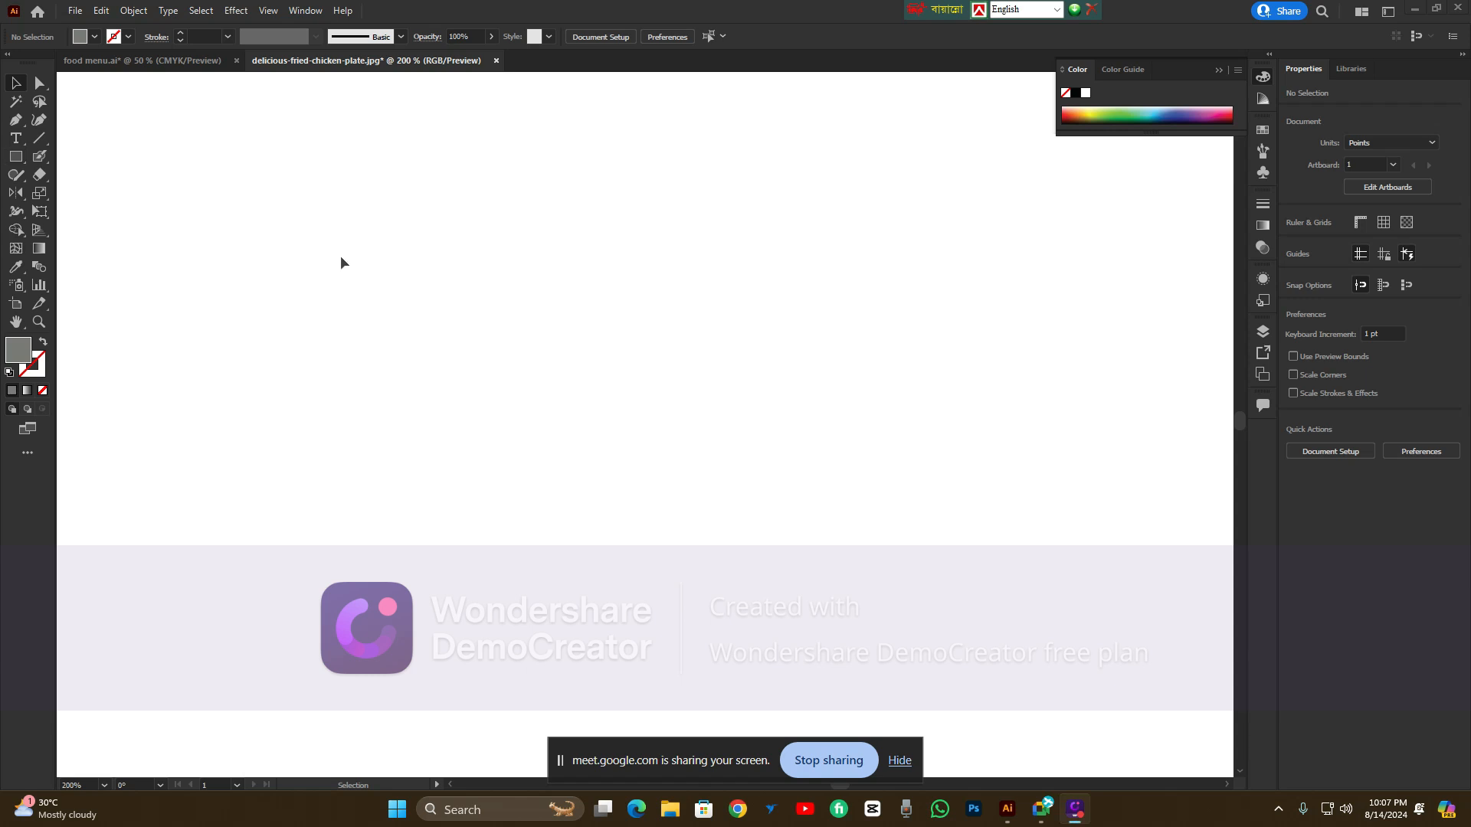
pyautogui.moveTo(266, 196); pyautogui.dragTo(962, 474)
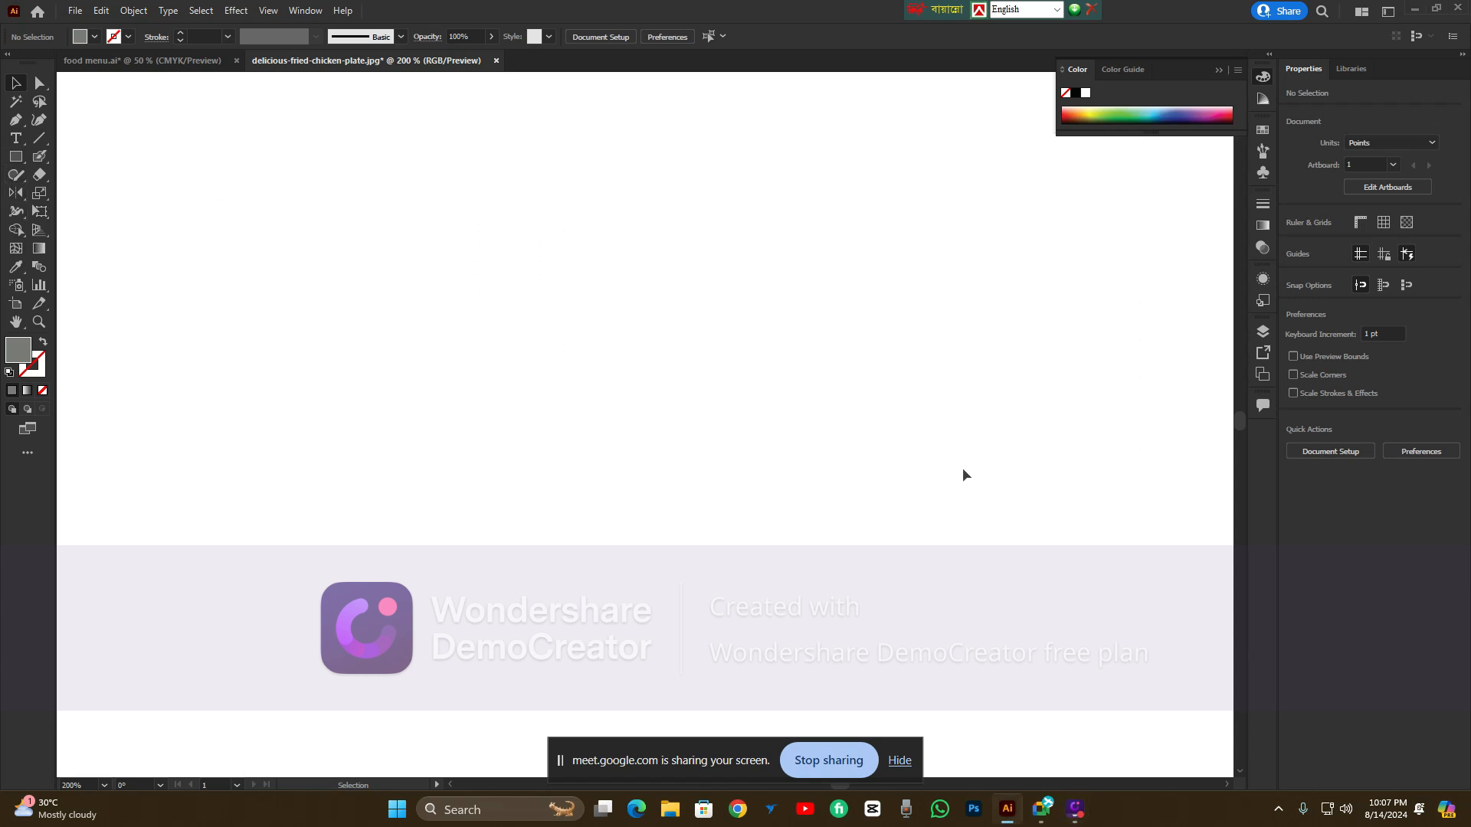
# Draw a grey rectangle about 75 by 60 pt in the upper middle of the artboard
pyautogui.click(24, 157)
pyautogui.moveTo(615, 277); pyautogui.dragTo(455, 150)
pyautogui.click(12, 86)
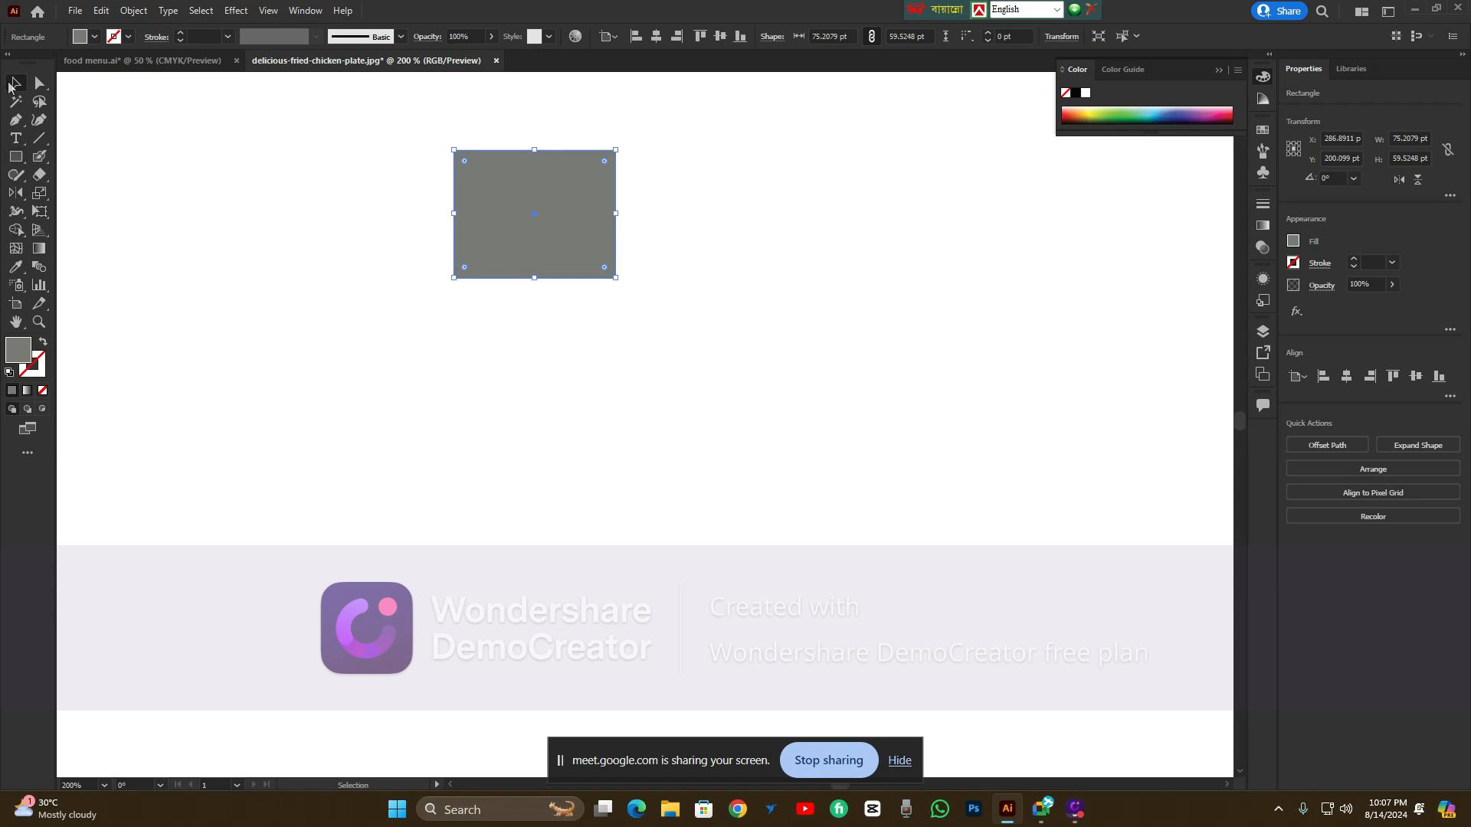
# Cut the rectangle in two with the Knife tool along a freehand line from its top edge through its bottom edge, left of centre
pyautogui.click(46, 162)
pyautogui.click(43, 176)
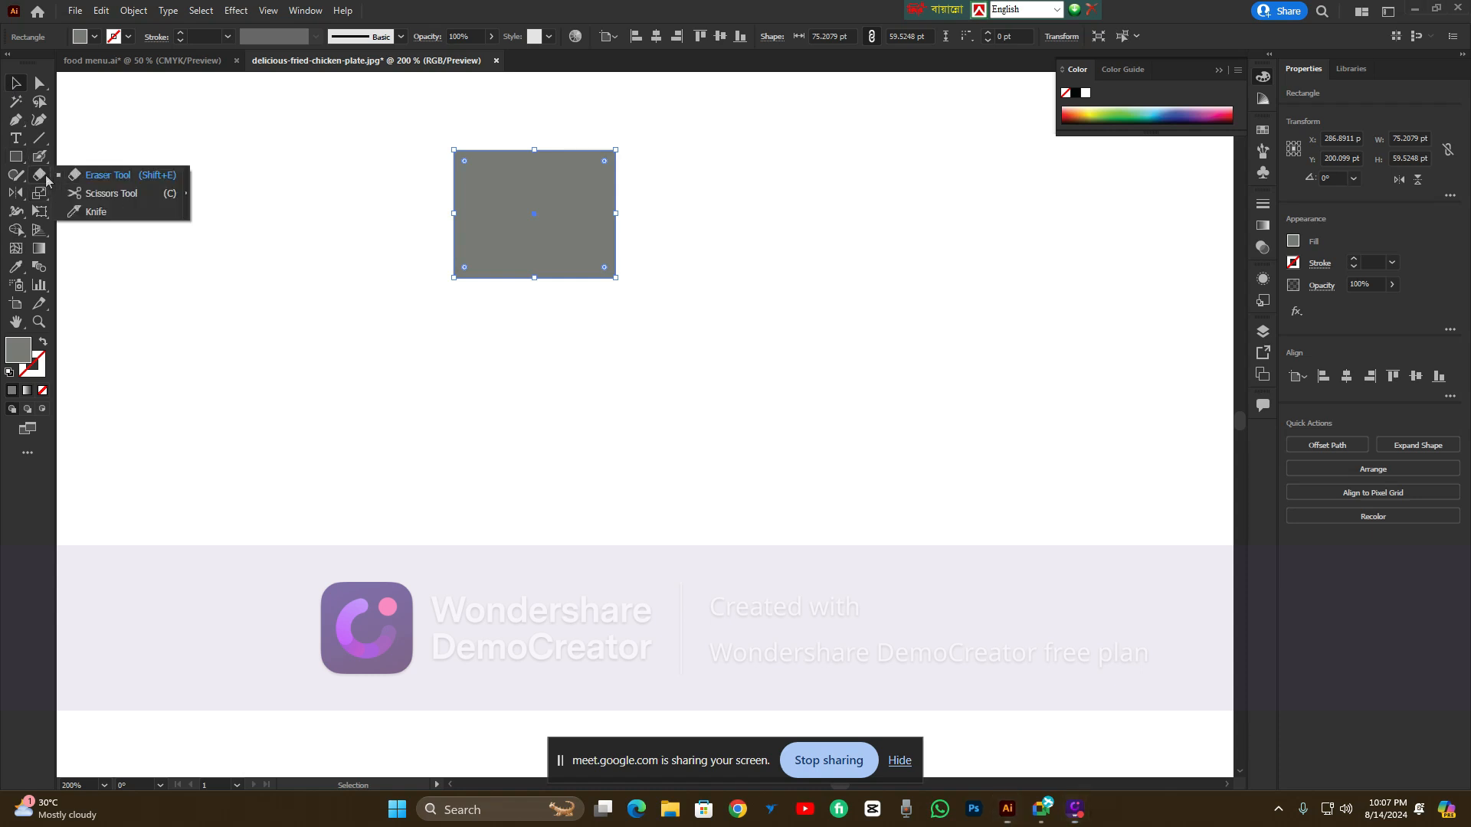
pyautogui.click(90, 207)
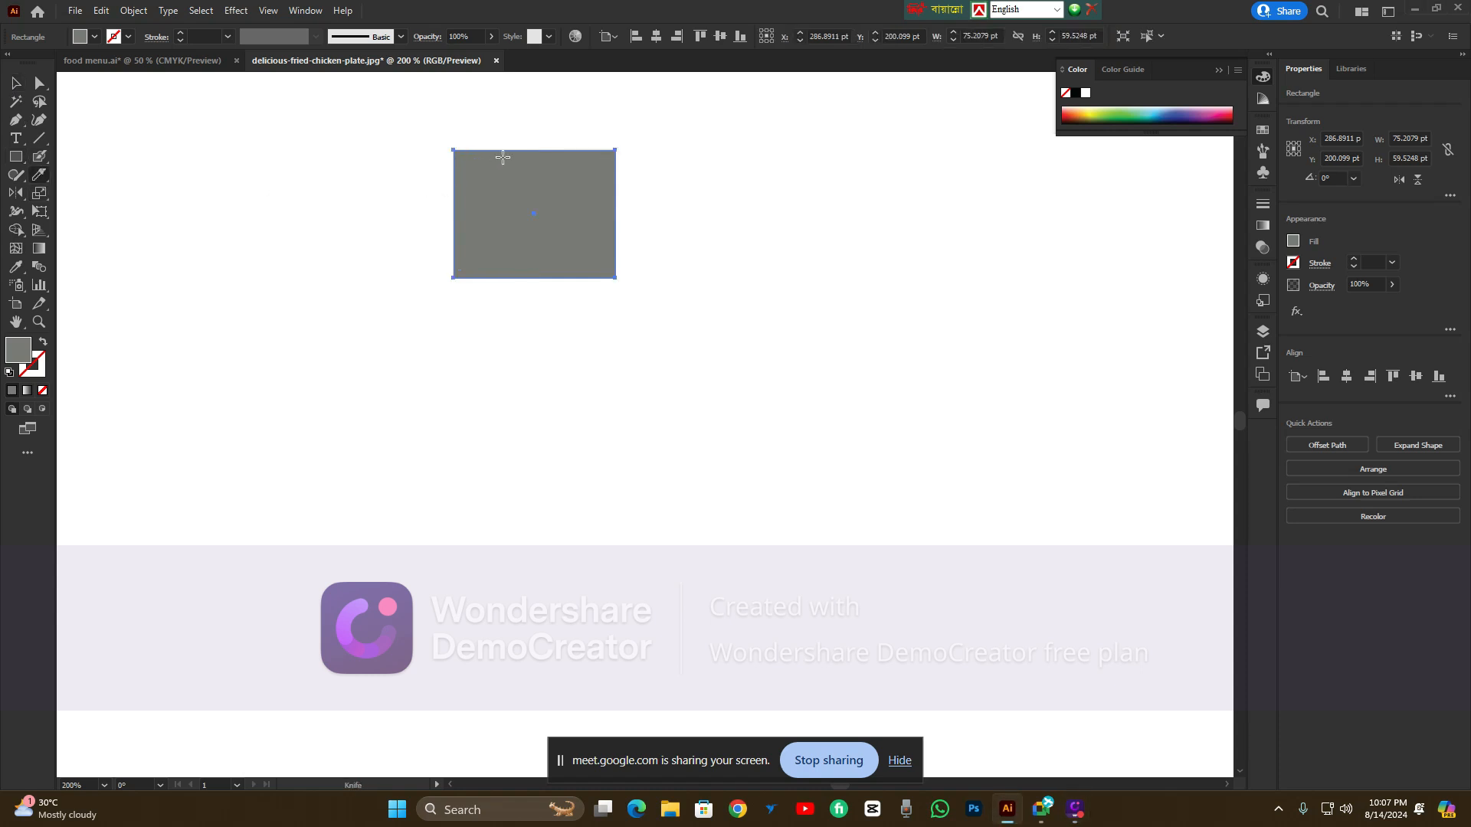
pyautogui.moveTo(509, 151); pyautogui.dragTo(556, 359)
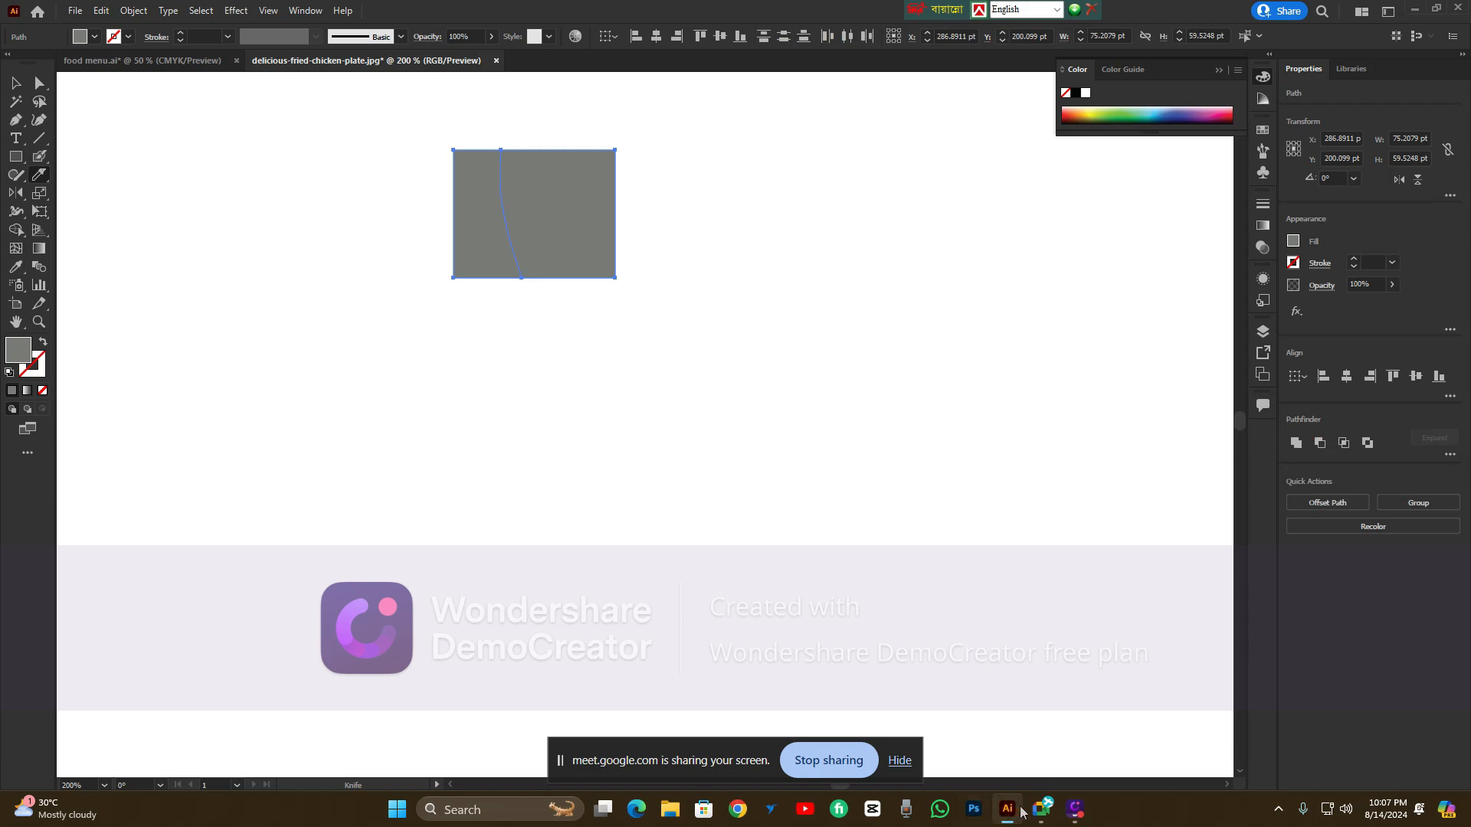
# Check the Google Meet window and return to Illustrator
pyautogui.moveTo(1035, 809)
pyautogui.click(957, 734)
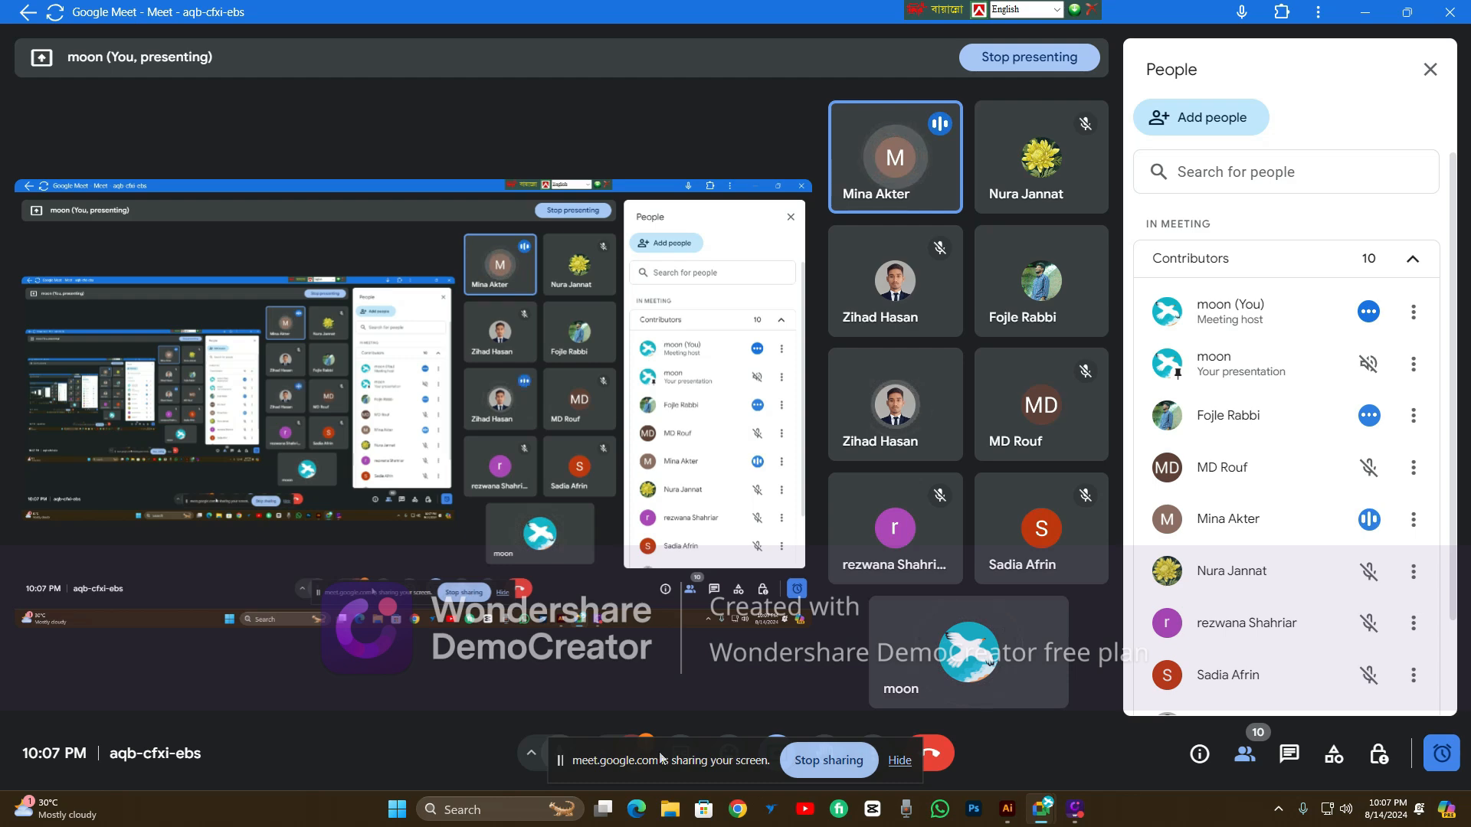
pyautogui.click(1005, 812)
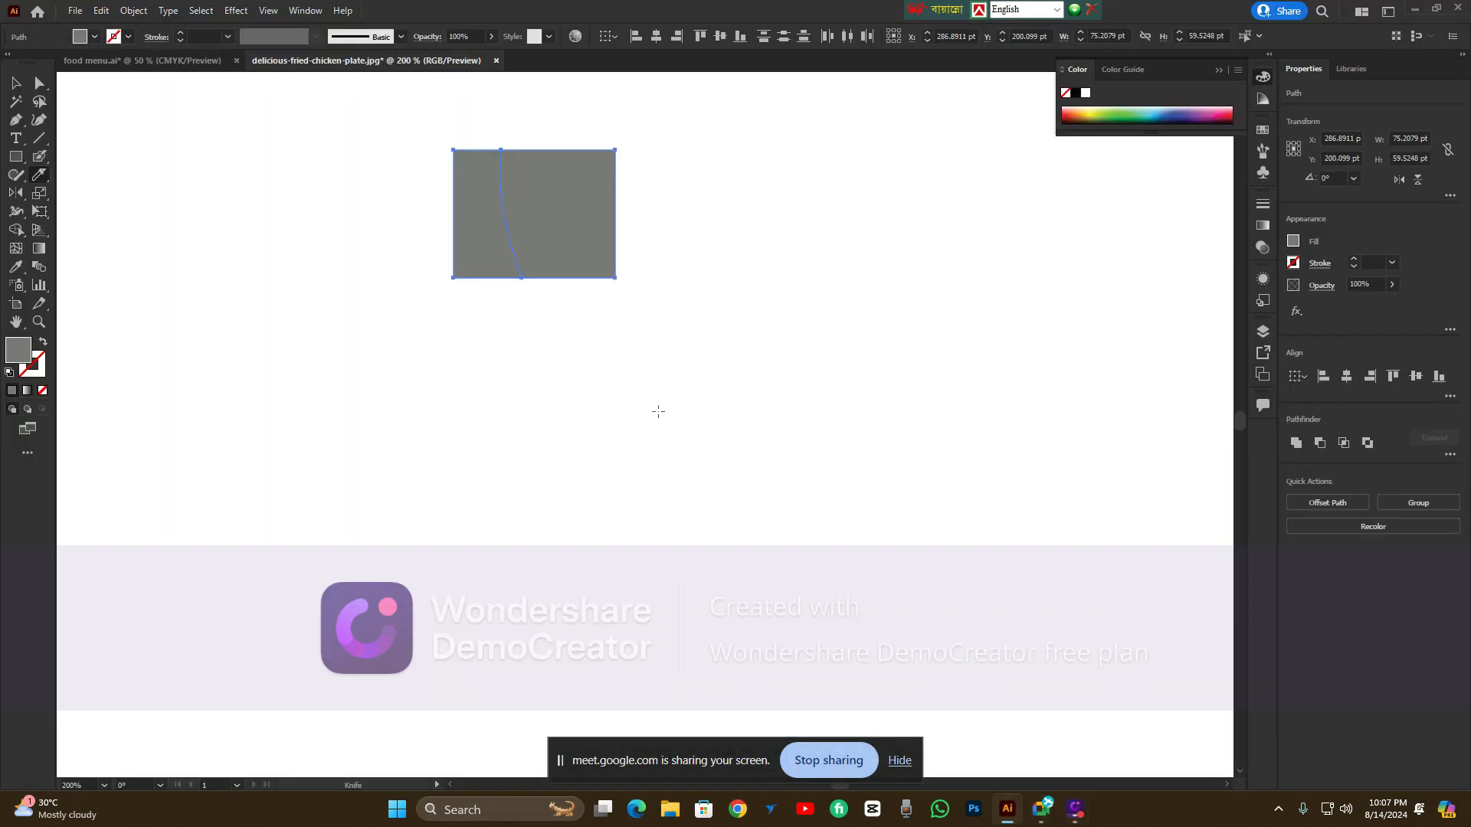
# Move the left piece of the cut rectangle about 23 pt away from the right piece
pyautogui.click(15, 85)
pyautogui.moveTo(479, 207); pyautogui.dragTo(352, 219)
pyautogui.click(727, 230)
pyautogui.hotkey('ctrl', 'z')
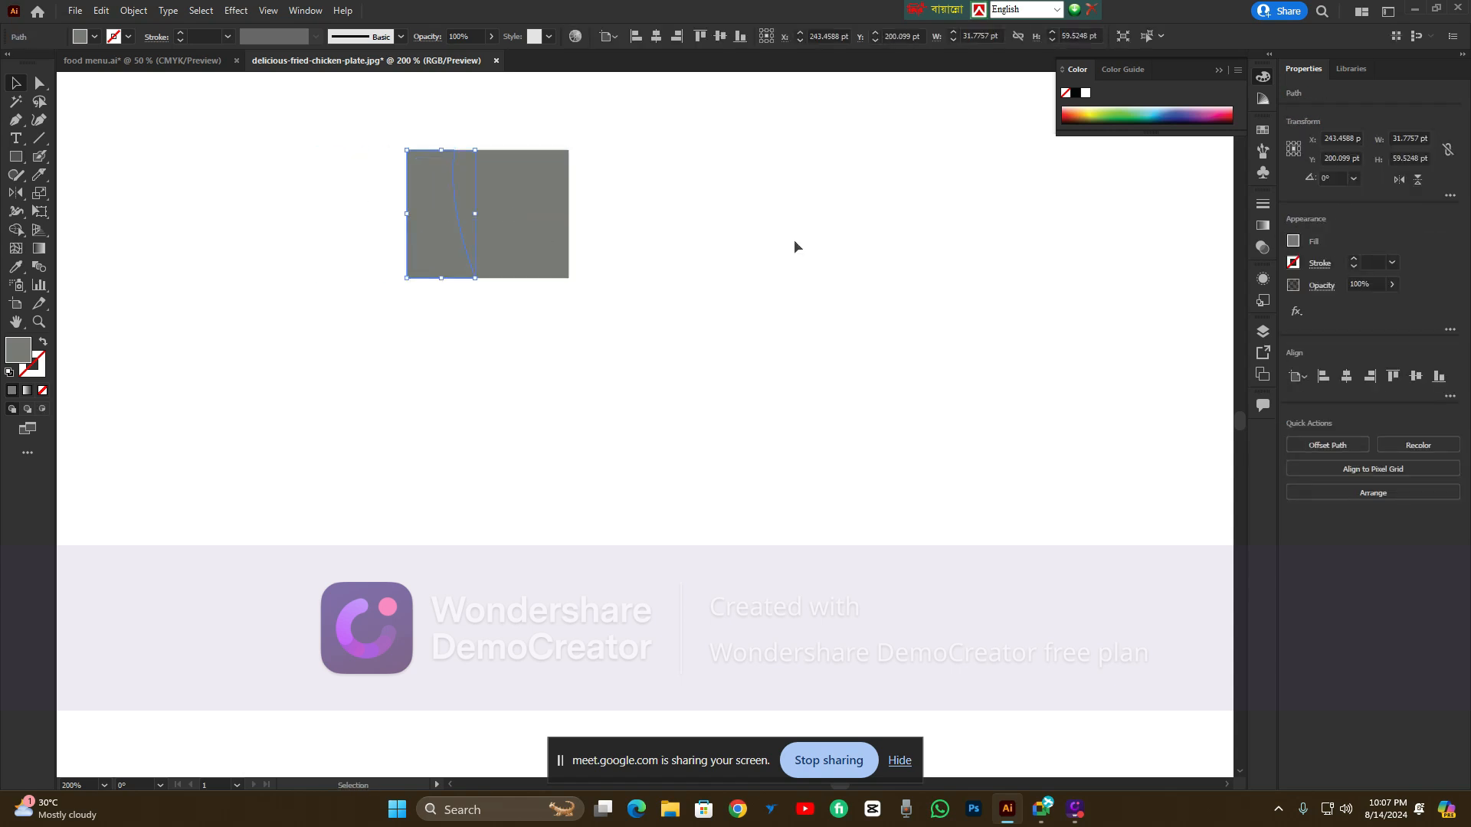
pyautogui.click(794, 245)
pyautogui.moveTo(387, 214); pyautogui.dragTo(388, 214)
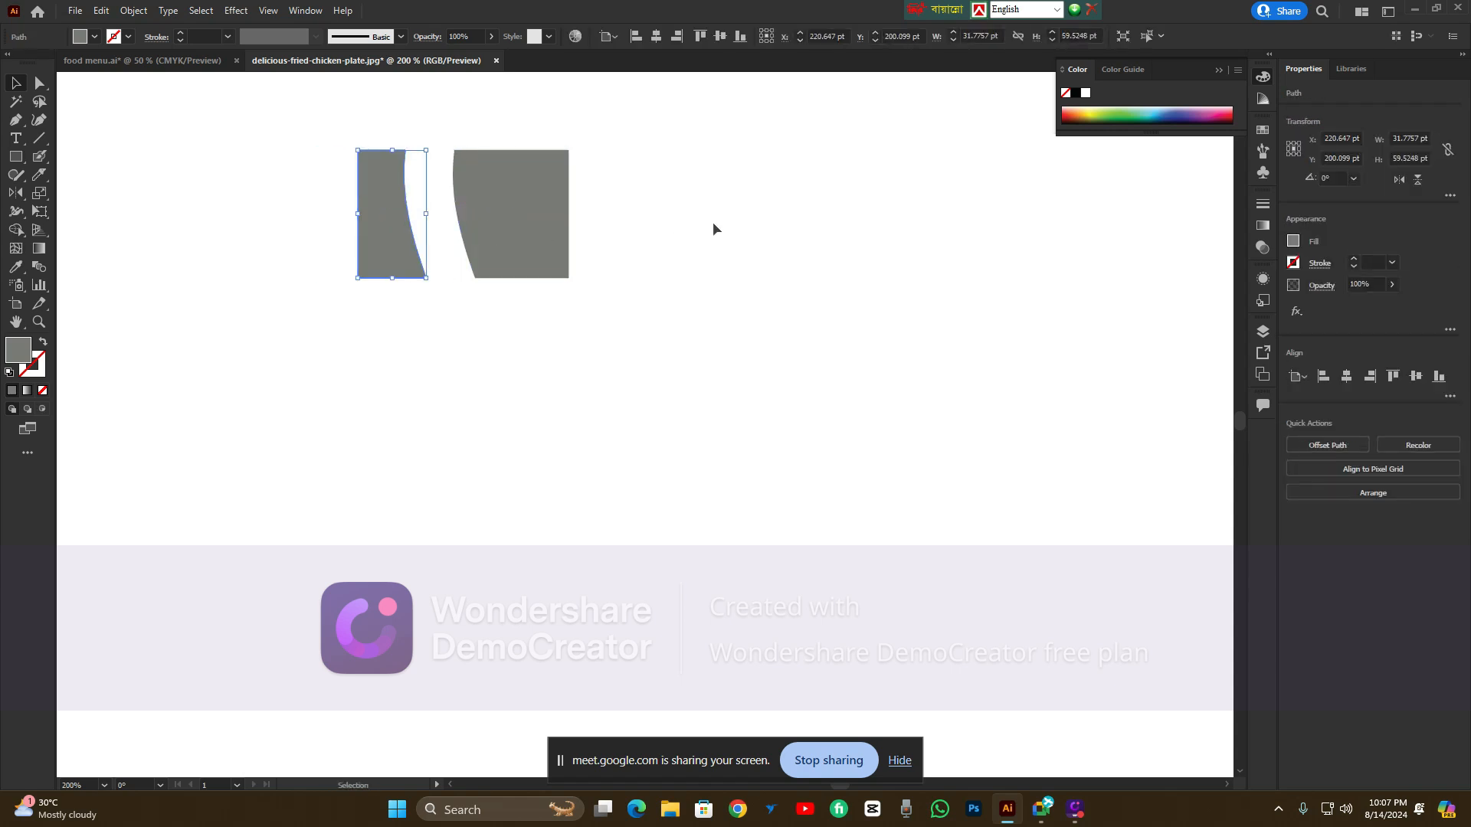
# Delete both pieces of the cut rectangle and add the point text "moon" in the upper middle of the artboard
pyautogui.moveTo(315, 112); pyautogui.dragTo(674, 306)
pyautogui.press('Delete')
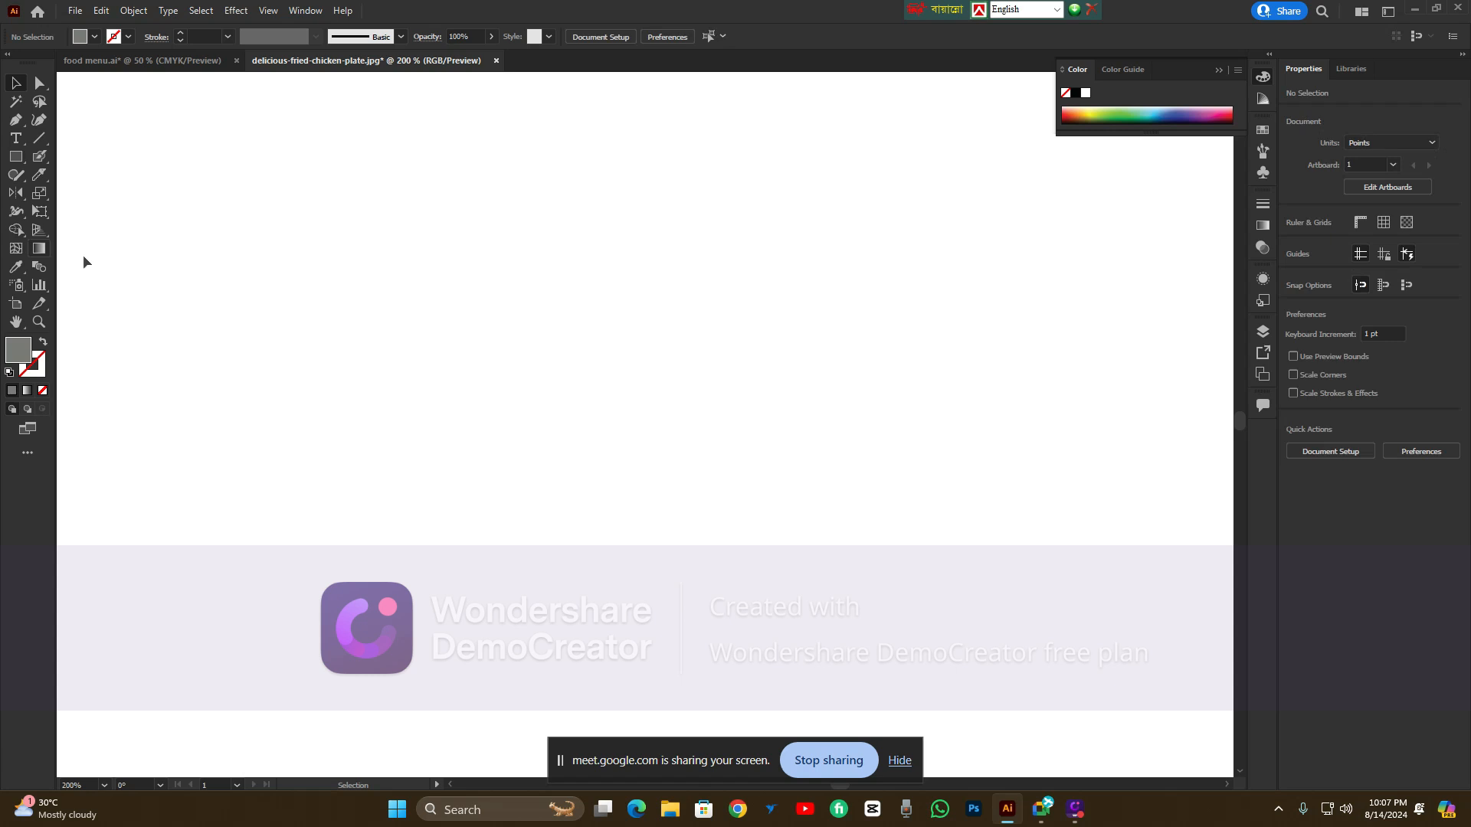
pyautogui.click(16, 138)
pyautogui.click(513, 296)
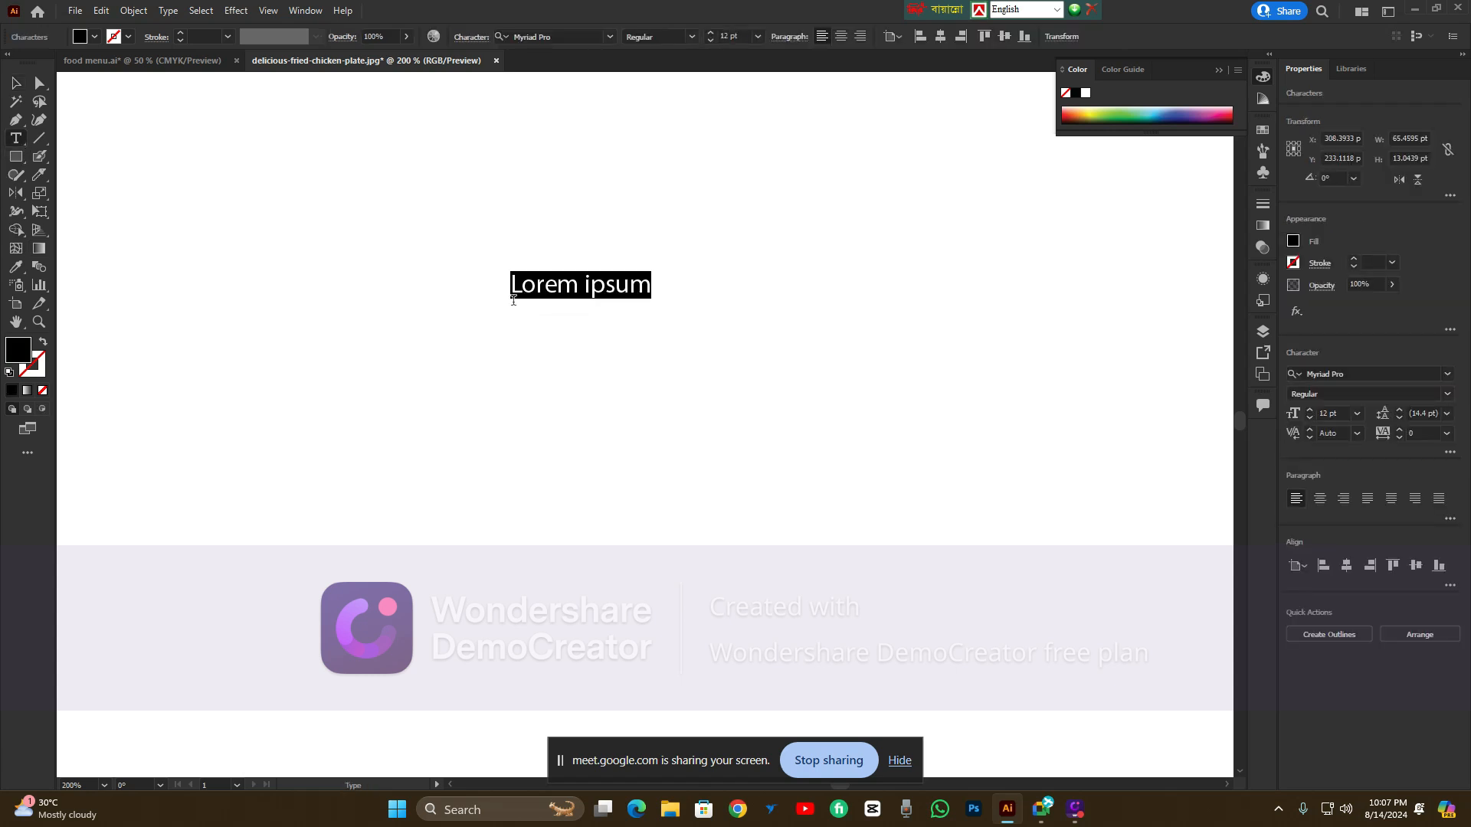
pyautogui.press('BackSpace')
pyautogui.write('moon')
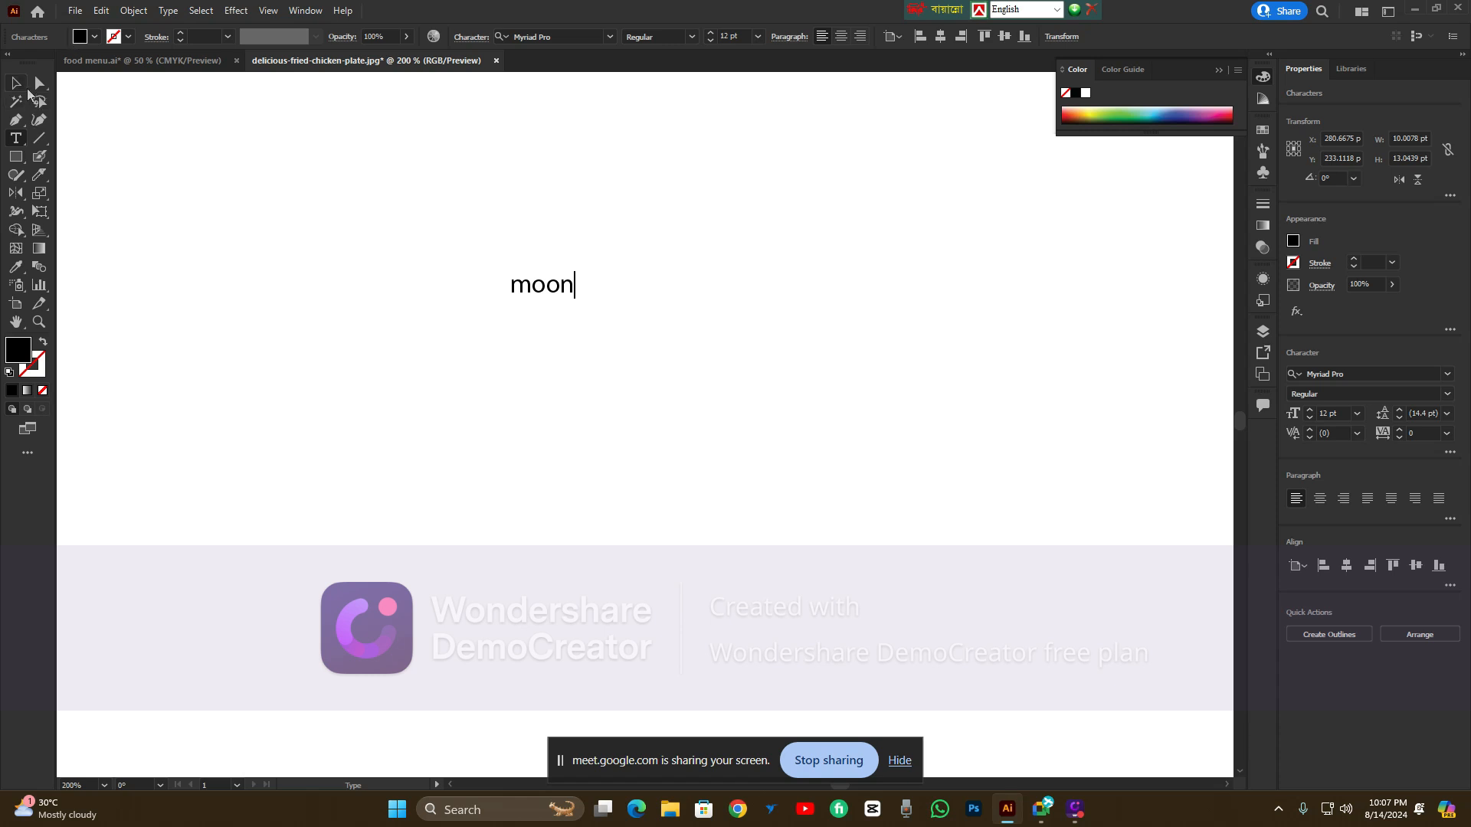
# Scale the "moon" text up to about 44.5 pt, roughly 110 pt wide, and convert it to outlines
pyautogui.press('Escape')
pyautogui.moveTo(578, 304); pyautogui.dragTo(660, 383)
pyautogui.rightClick(660, 380)
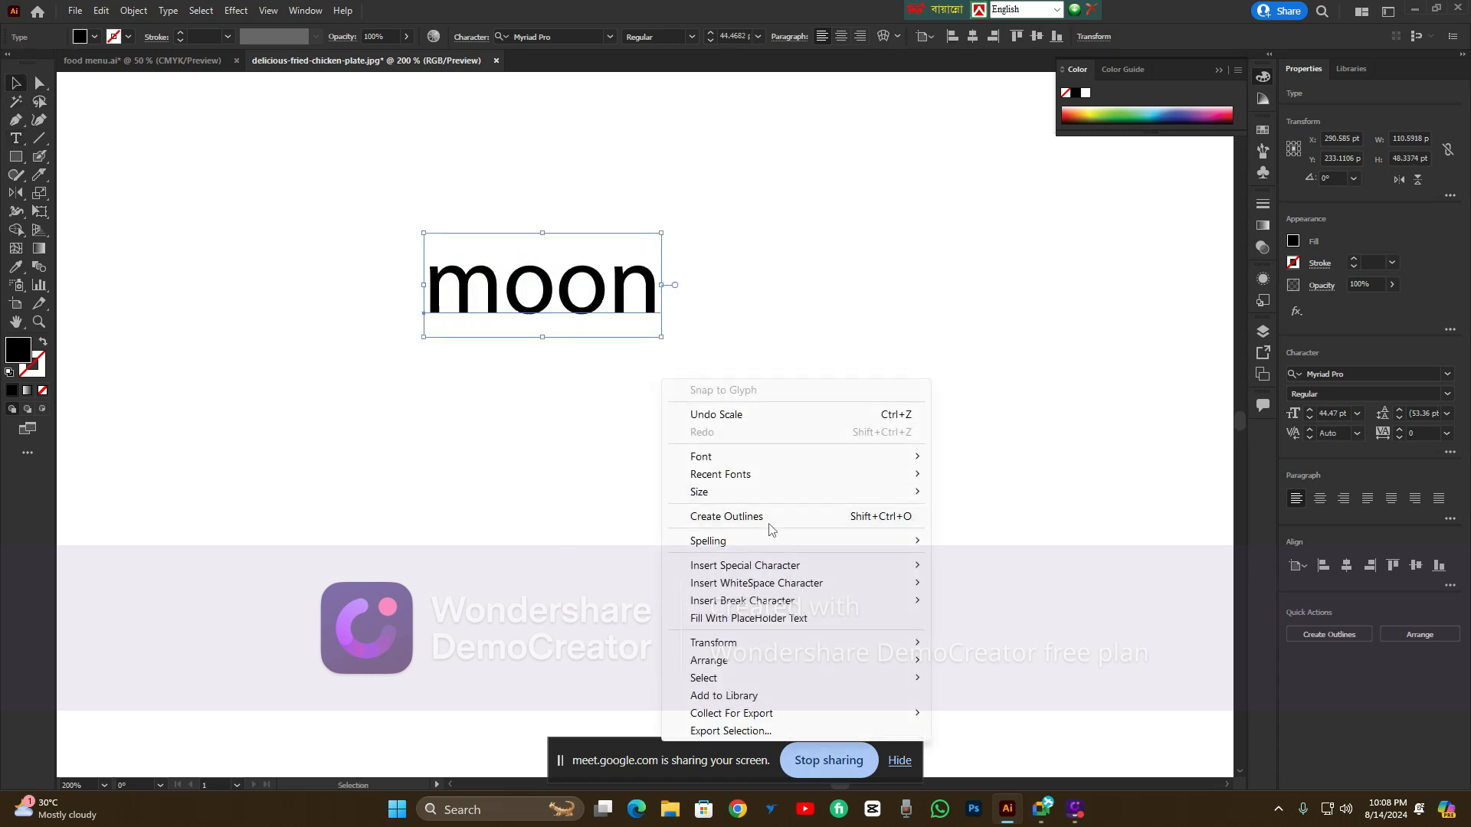
pyautogui.click(769, 521)
pyautogui.click(747, 445)
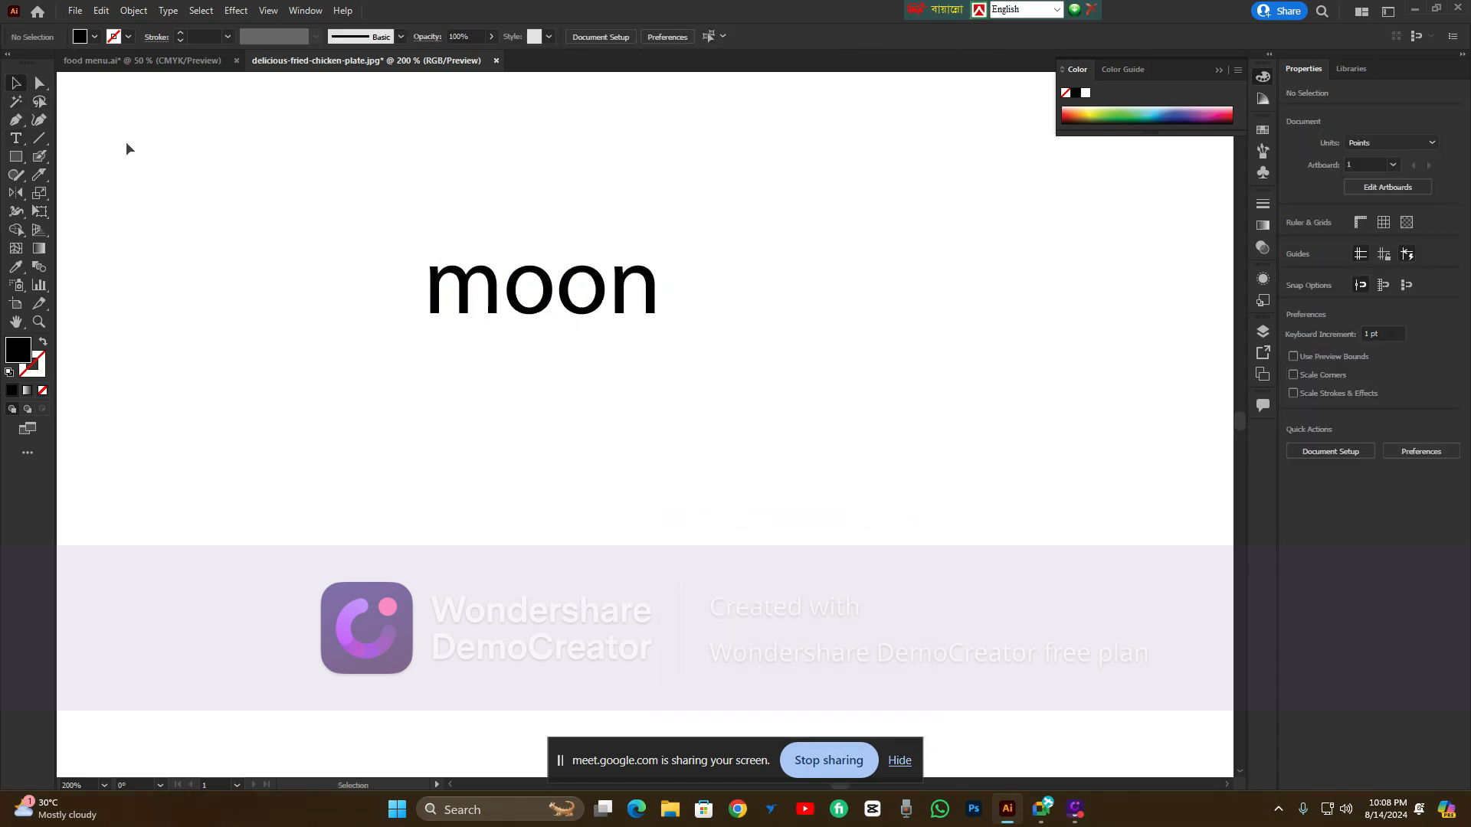
pyautogui.click(39, 156)
pyautogui.moveTo(422, 262); pyautogui.dragTo(460, 293)
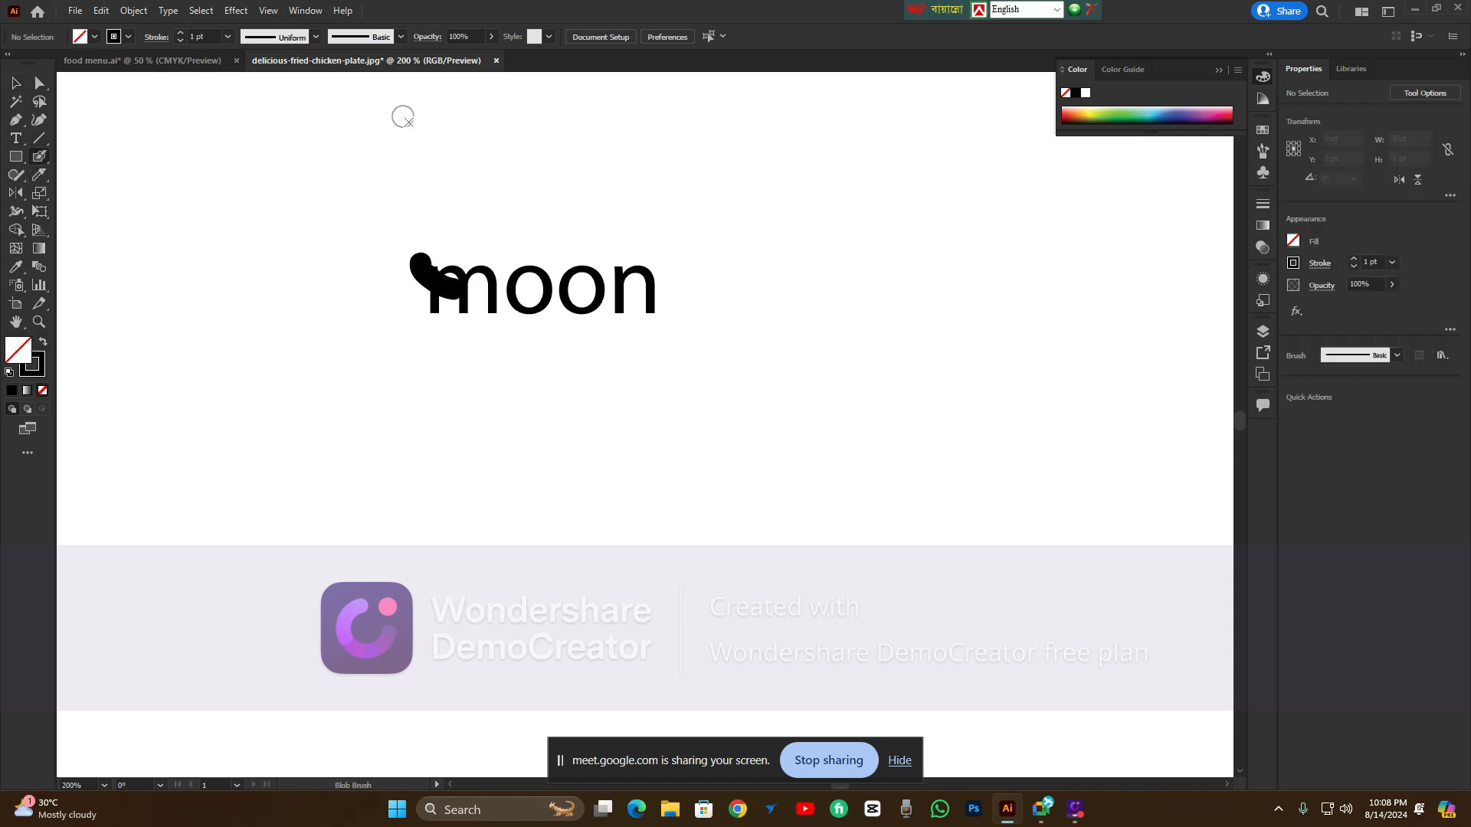
pyautogui.hotkey('ctrl', 'z')
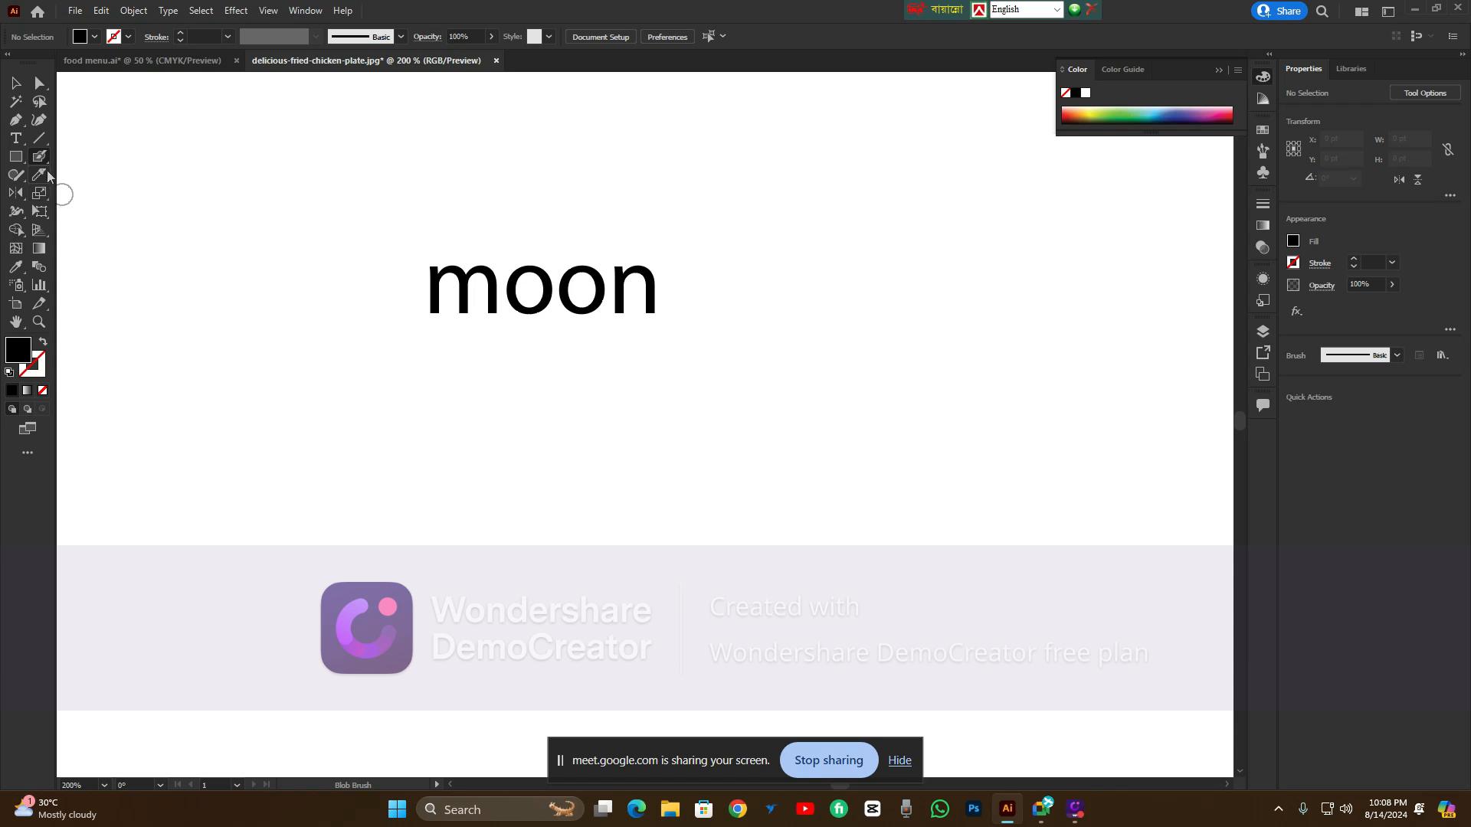
# Cut the outlined "moon" lettering with the Knife tool along a freehand wavy line across the middle of all four letters, and deselect it
pyautogui.moveTo(47, 175); pyautogui.dragTo(77, 212)
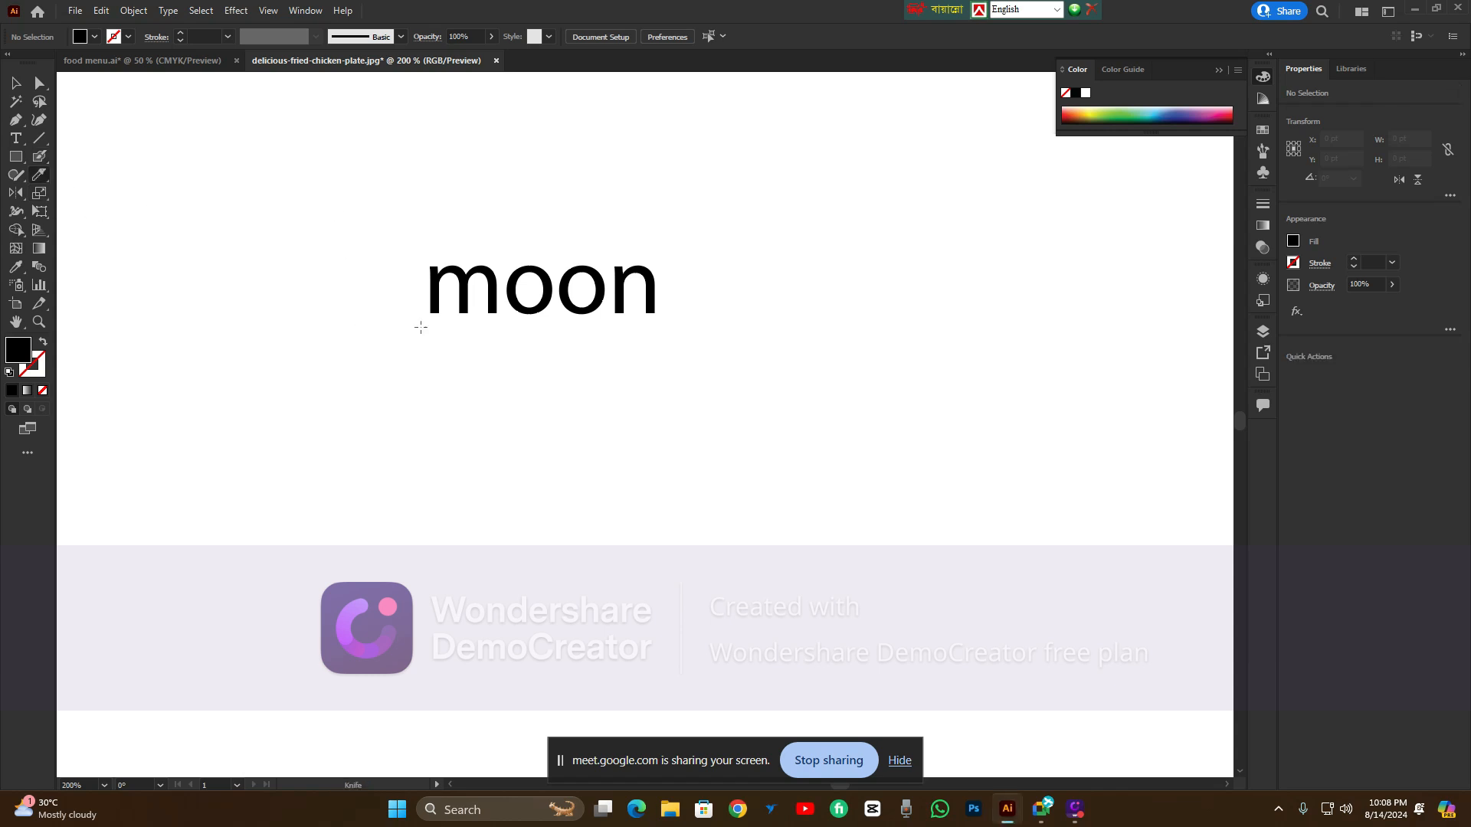
pyautogui.moveTo(423, 281)
pyautogui.mouseDown()
pyautogui.moveTo(546, 300)
pyautogui.moveTo(661, 291)
pyautogui.moveTo(675, 257)
pyautogui.moveTo(661, 213)
pyautogui.mouseUp()
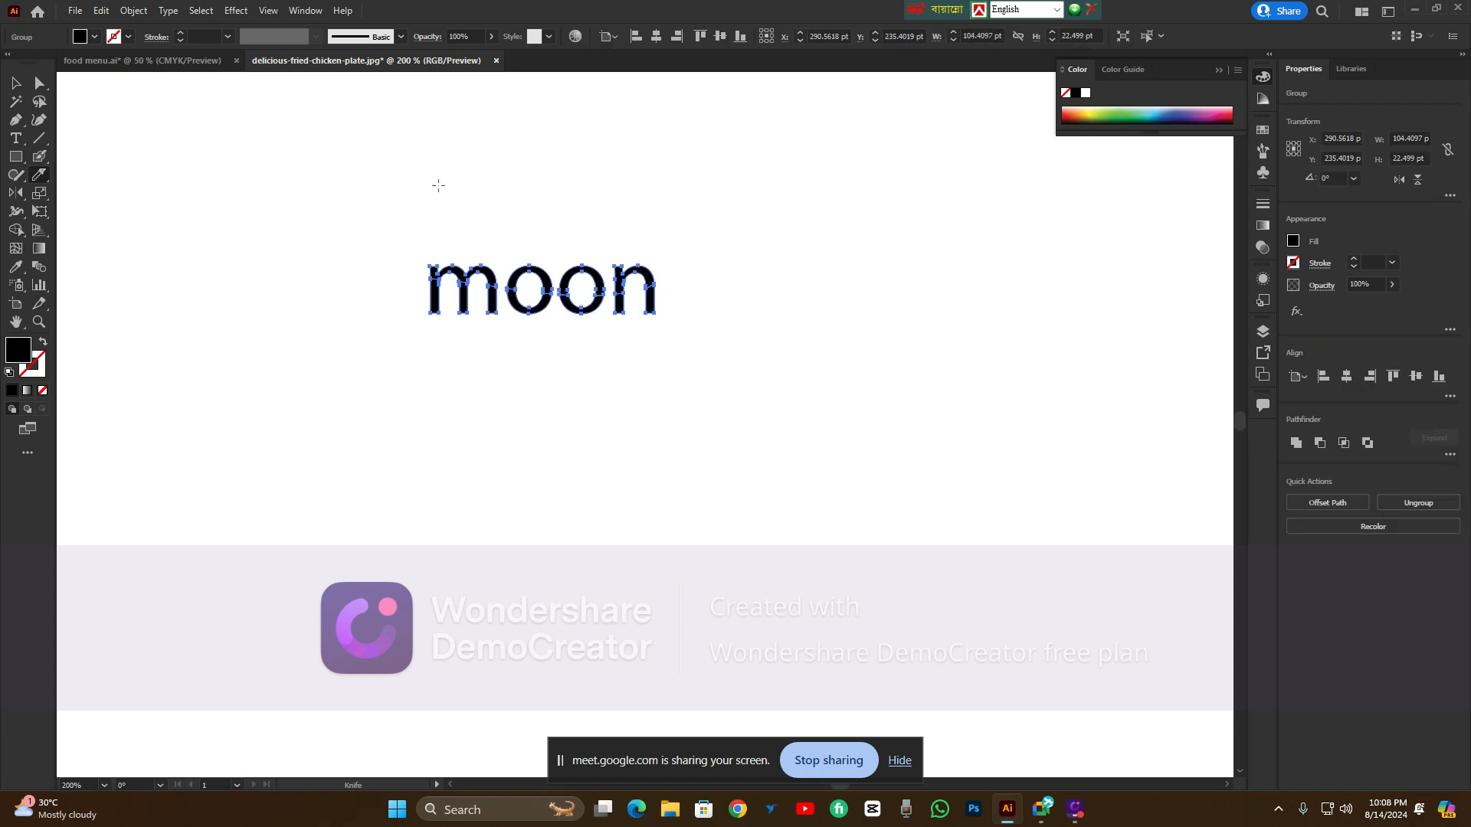
pyautogui.press('v')
pyautogui.click(517, 234)
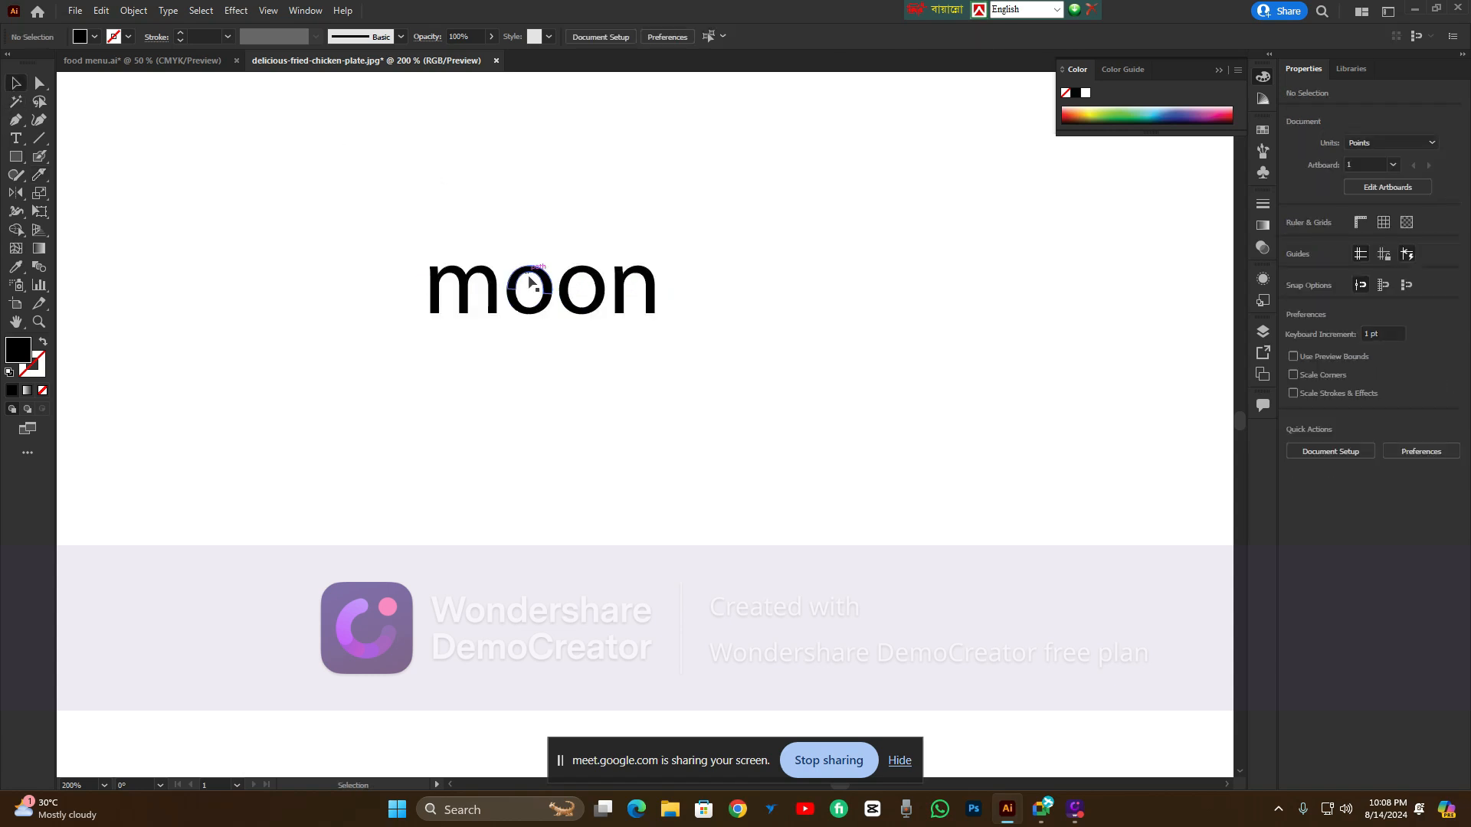
# Ungroup the cut "moon" lettering into separate upper and lower letter pieces
pyautogui.rightClick(519, 272)
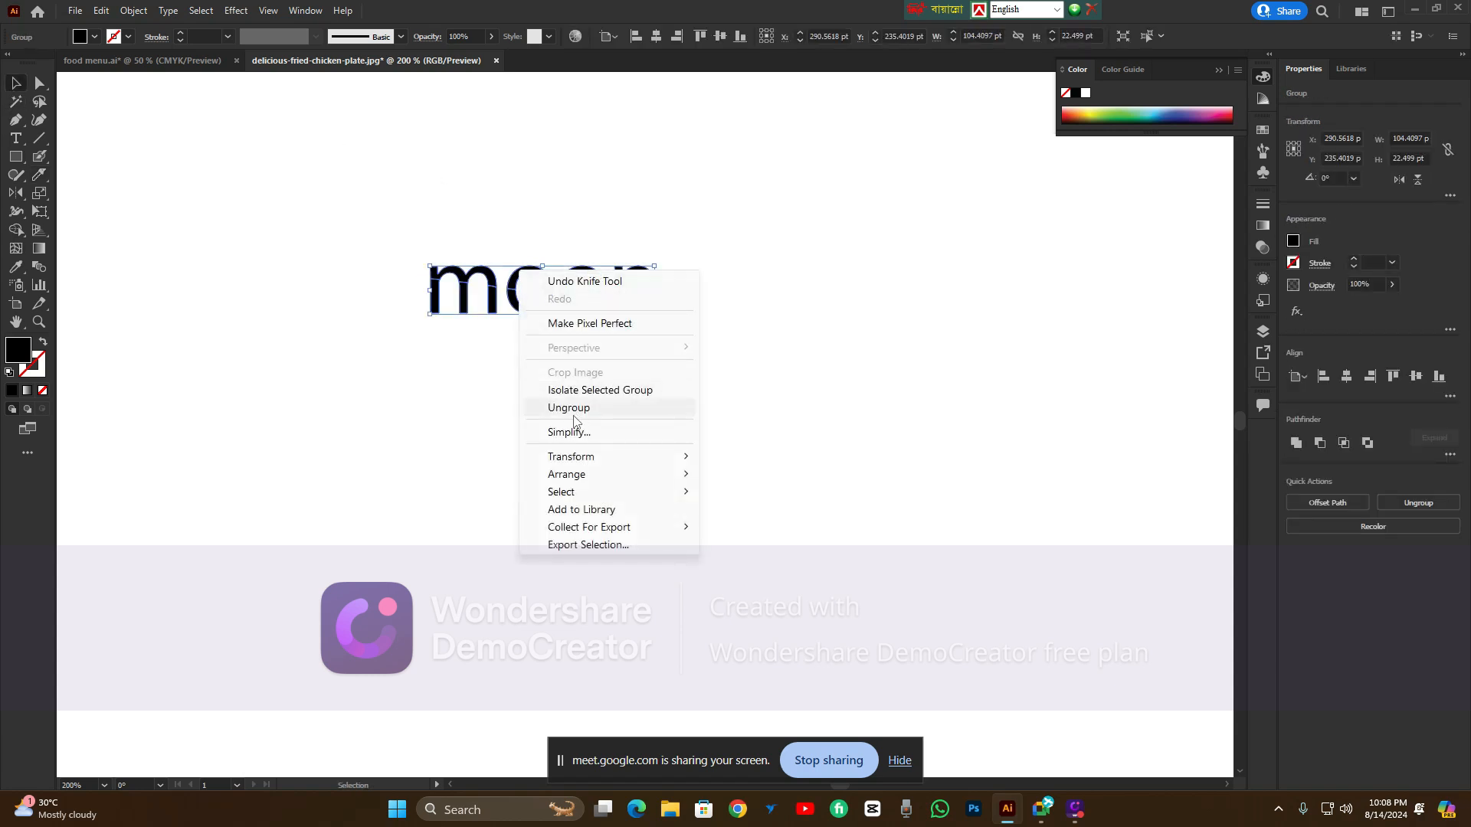
pyautogui.click(567, 410)
pyautogui.click(563, 406)
# Group the upper pieces of all four "moon" letters and move the group up 1 pt
pyautogui.scroll(2, 519, 265)
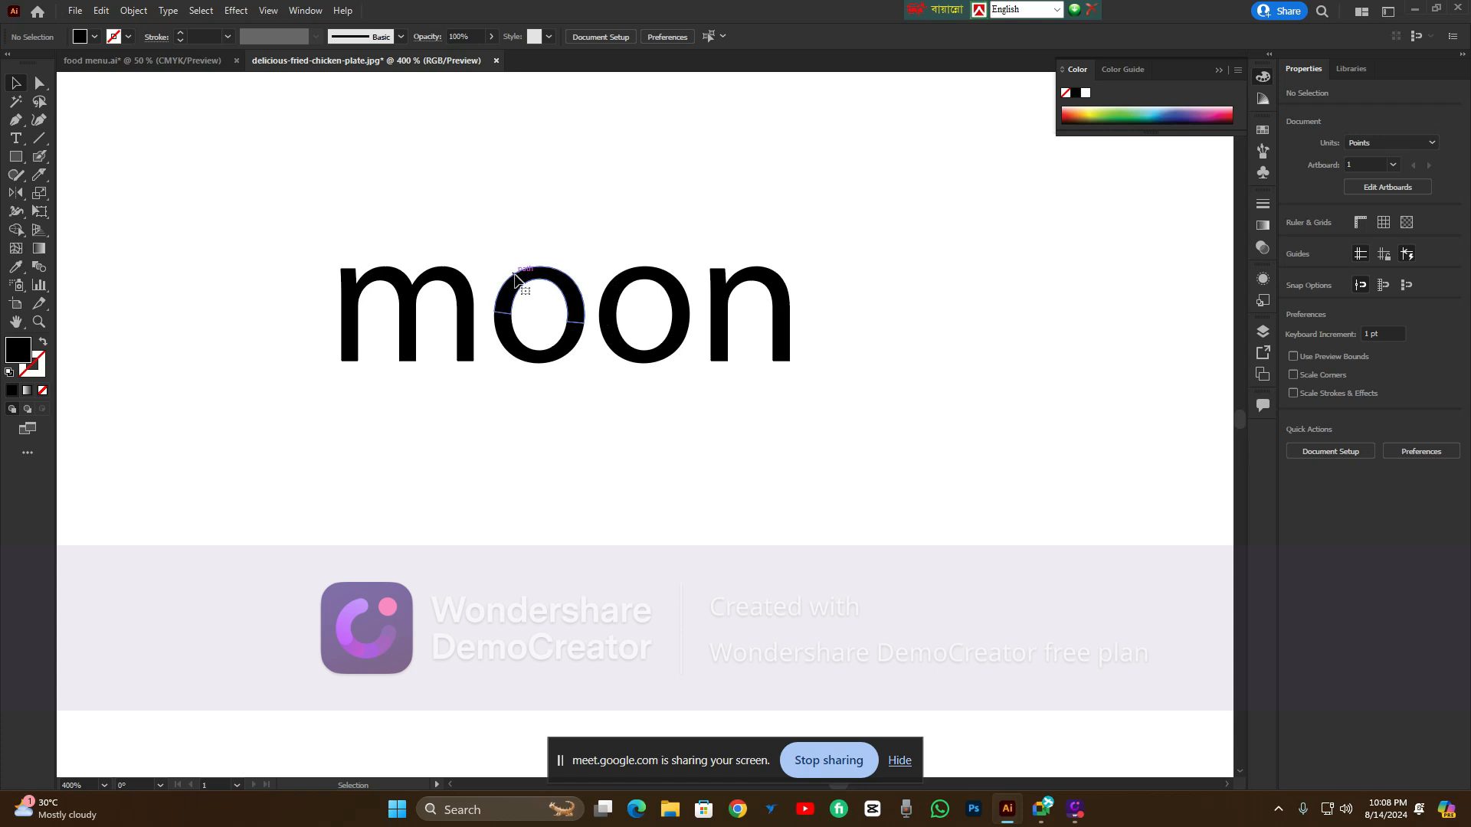
pyautogui.click(519, 280)
pyautogui.keyDown('shift'); pyautogui.click(455, 281); pyautogui.keyUp('shift')
pyautogui.keyDown('shift'); pyautogui.click(644, 280); pyautogui.keyUp('shift')
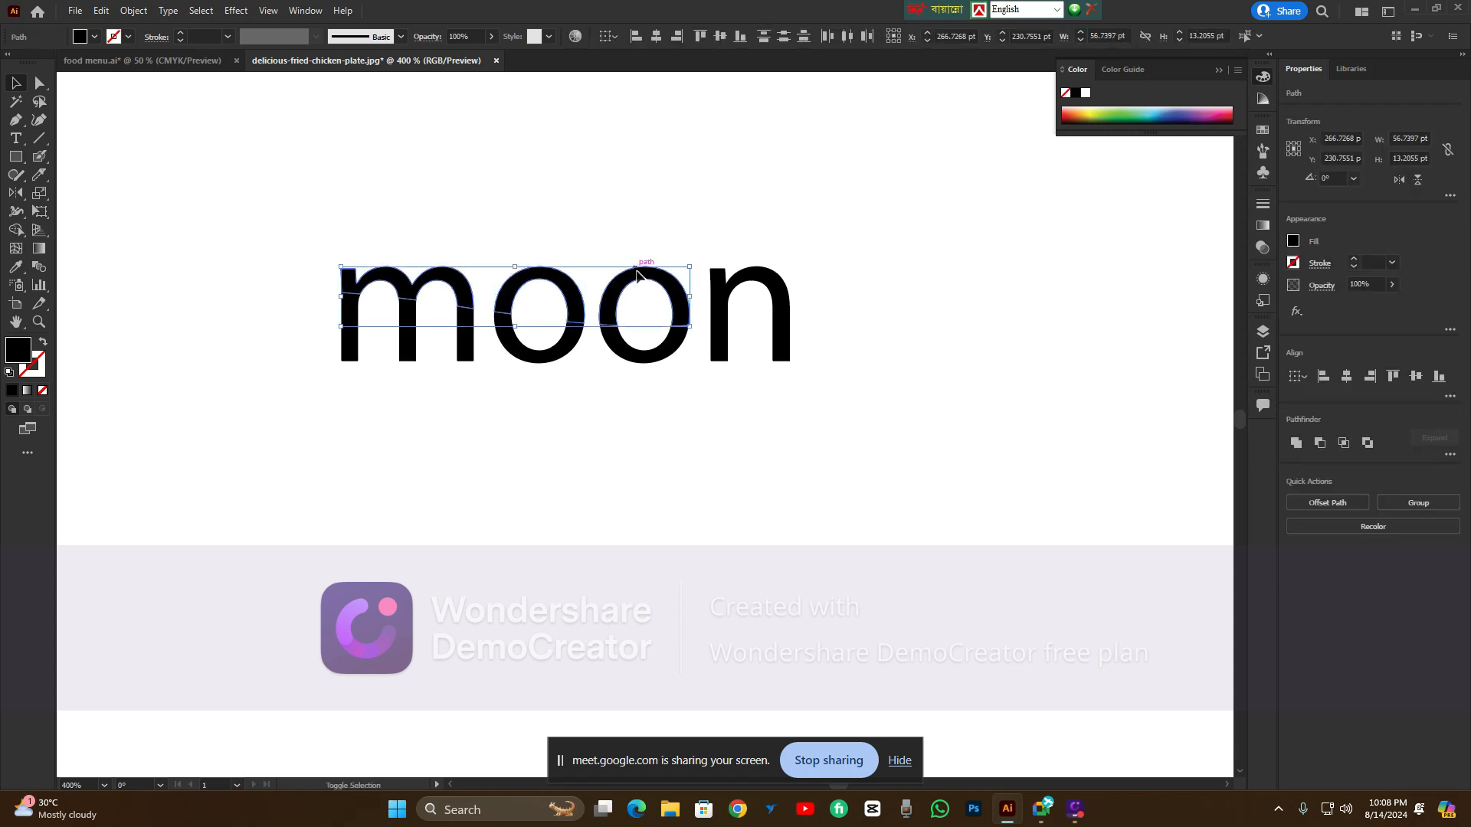
pyautogui.keyDown('shift'); pyautogui.click(752, 283); pyautogui.keyUp('shift')
pyautogui.hotkey('ctrl', 'g')
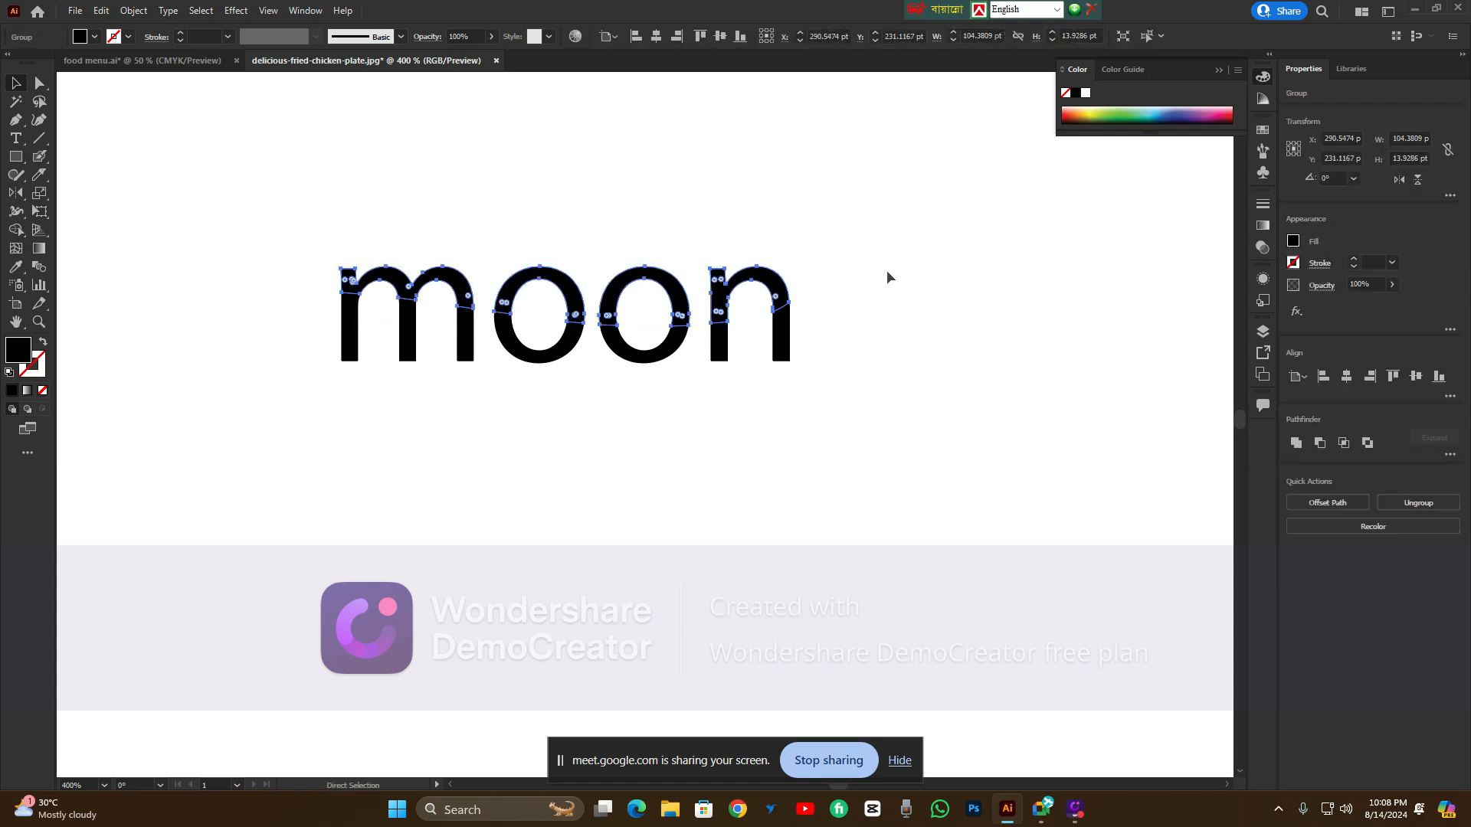
pyautogui.press('Up')
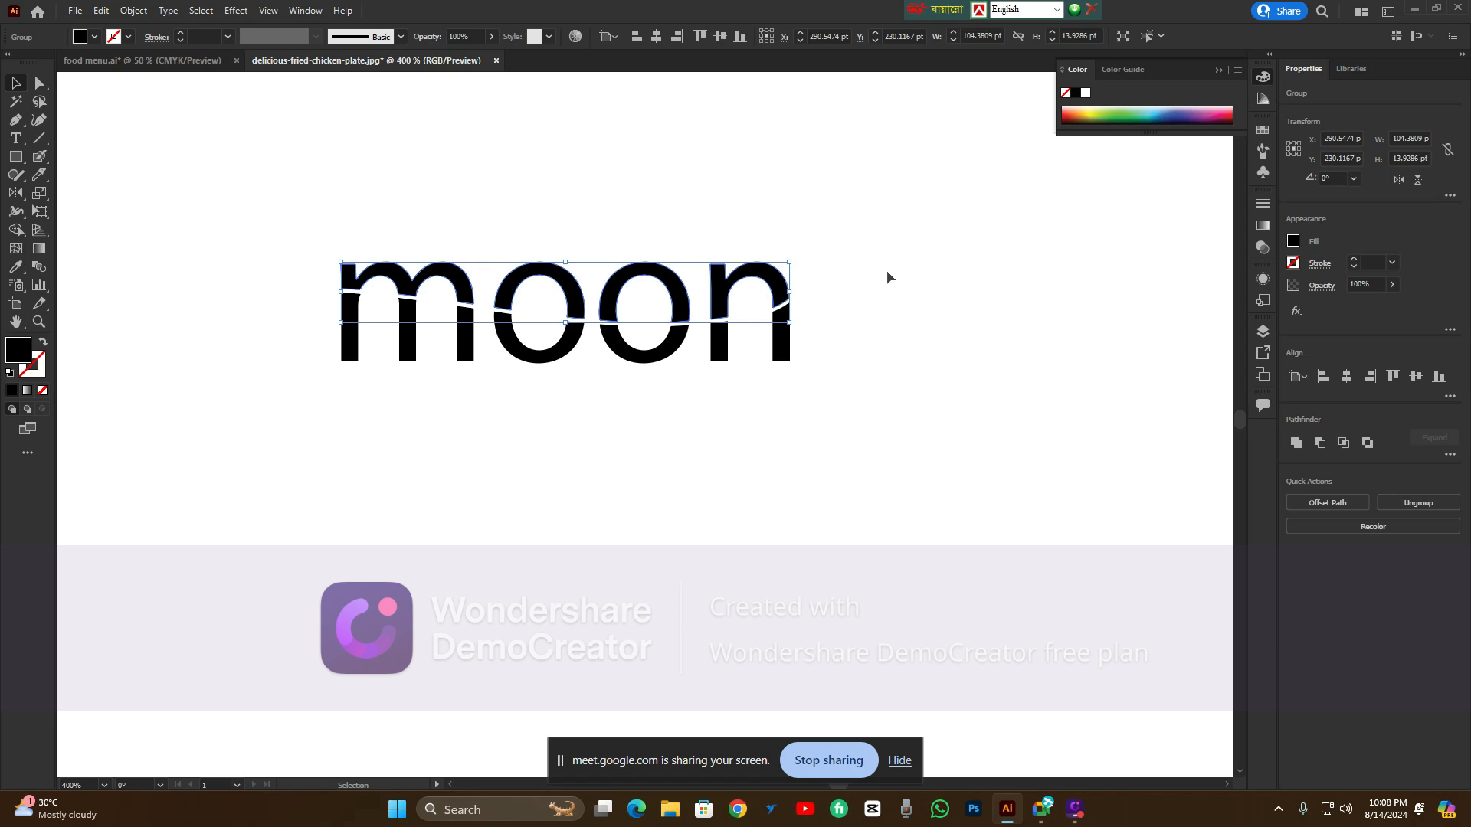
pyautogui.click(886, 270)
# Group the lower pieces of the "moon" letters and move the group 1 pt down and 2 pt to the right
pyautogui.moveTo(295, 348); pyautogui.dragTo(834, 346)
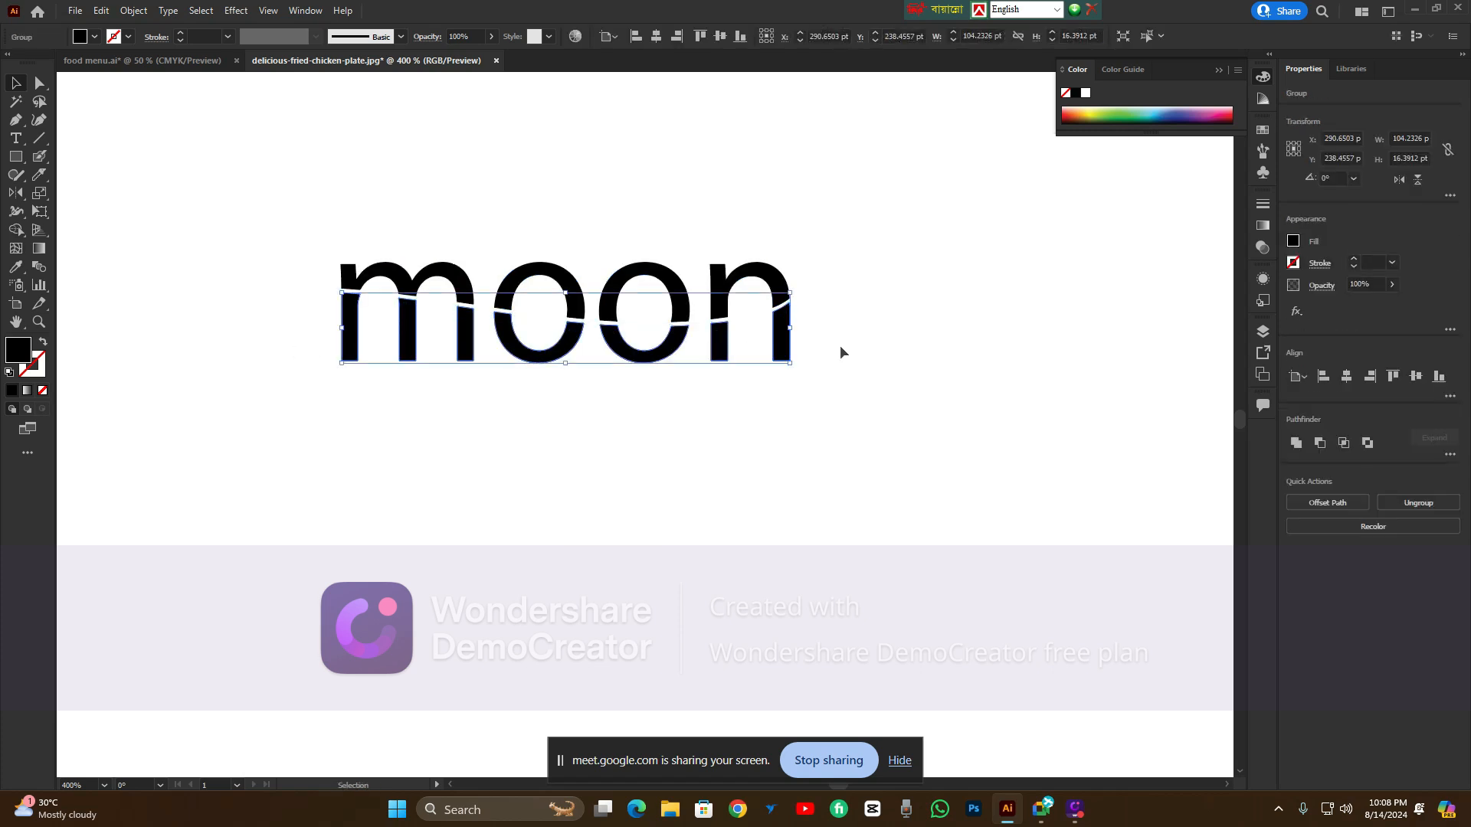
pyautogui.press('Down')
pyautogui.press('Right')
pyautogui.press('Right')
pyautogui.click(891, 342)
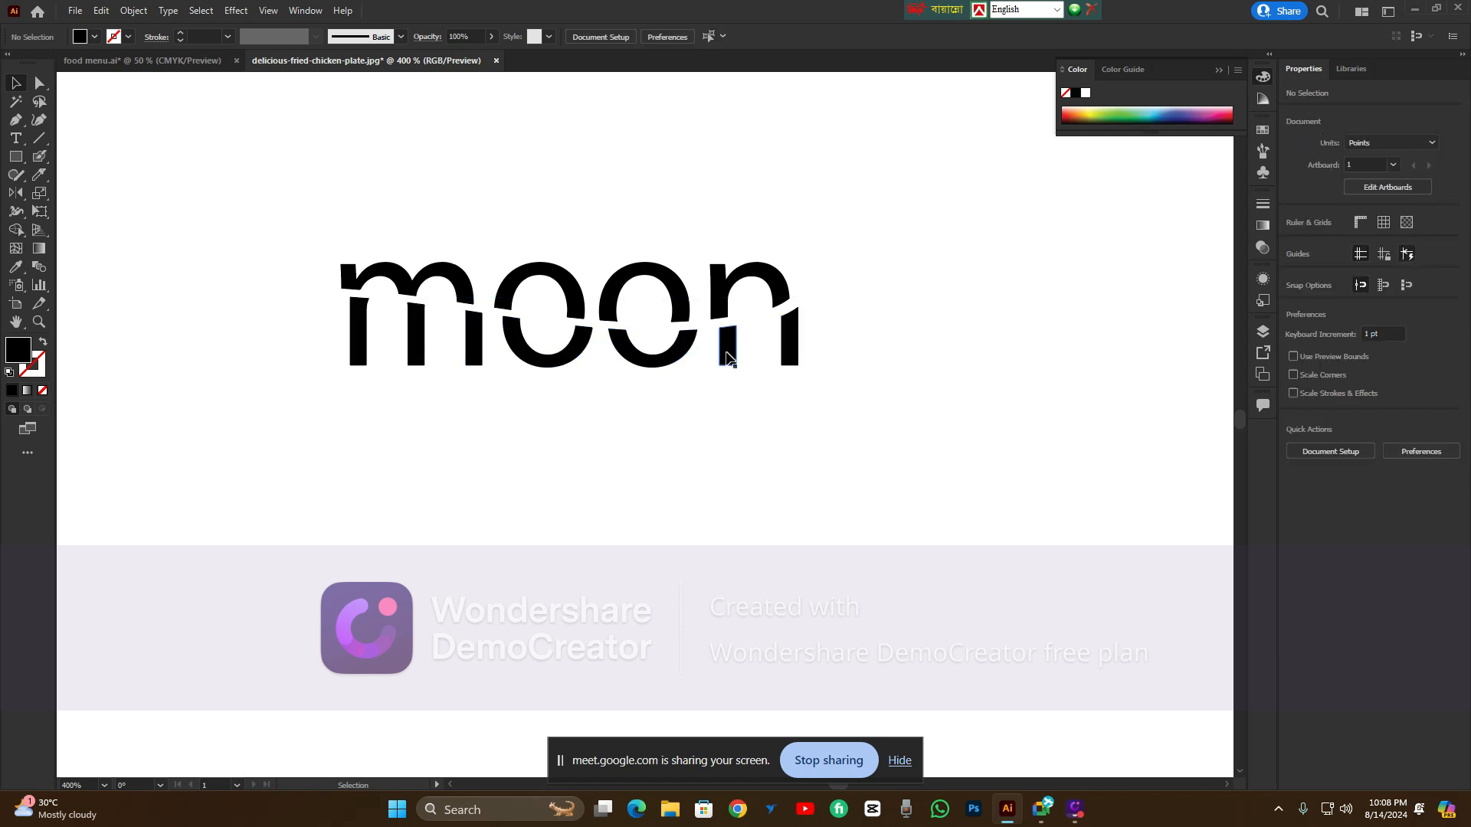
# Fill the lower group of "moon" letter pieces with the grey-green colour 707265
pyautogui.click(726, 346)
pyautogui.doubleClick(25, 349)
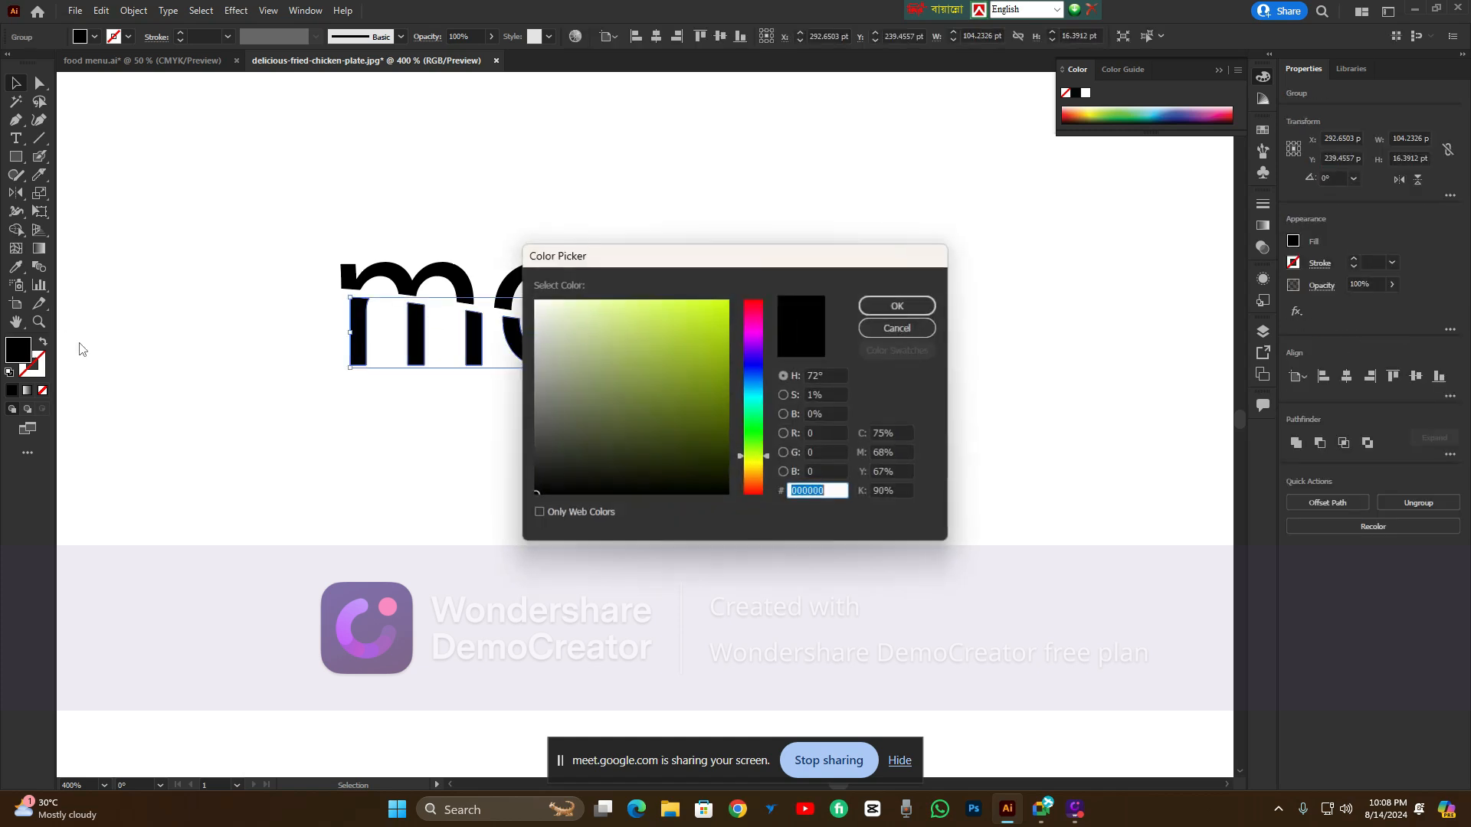
pyautogui.moveTo(561, 399); pyautogui.dragTo(556, 430)
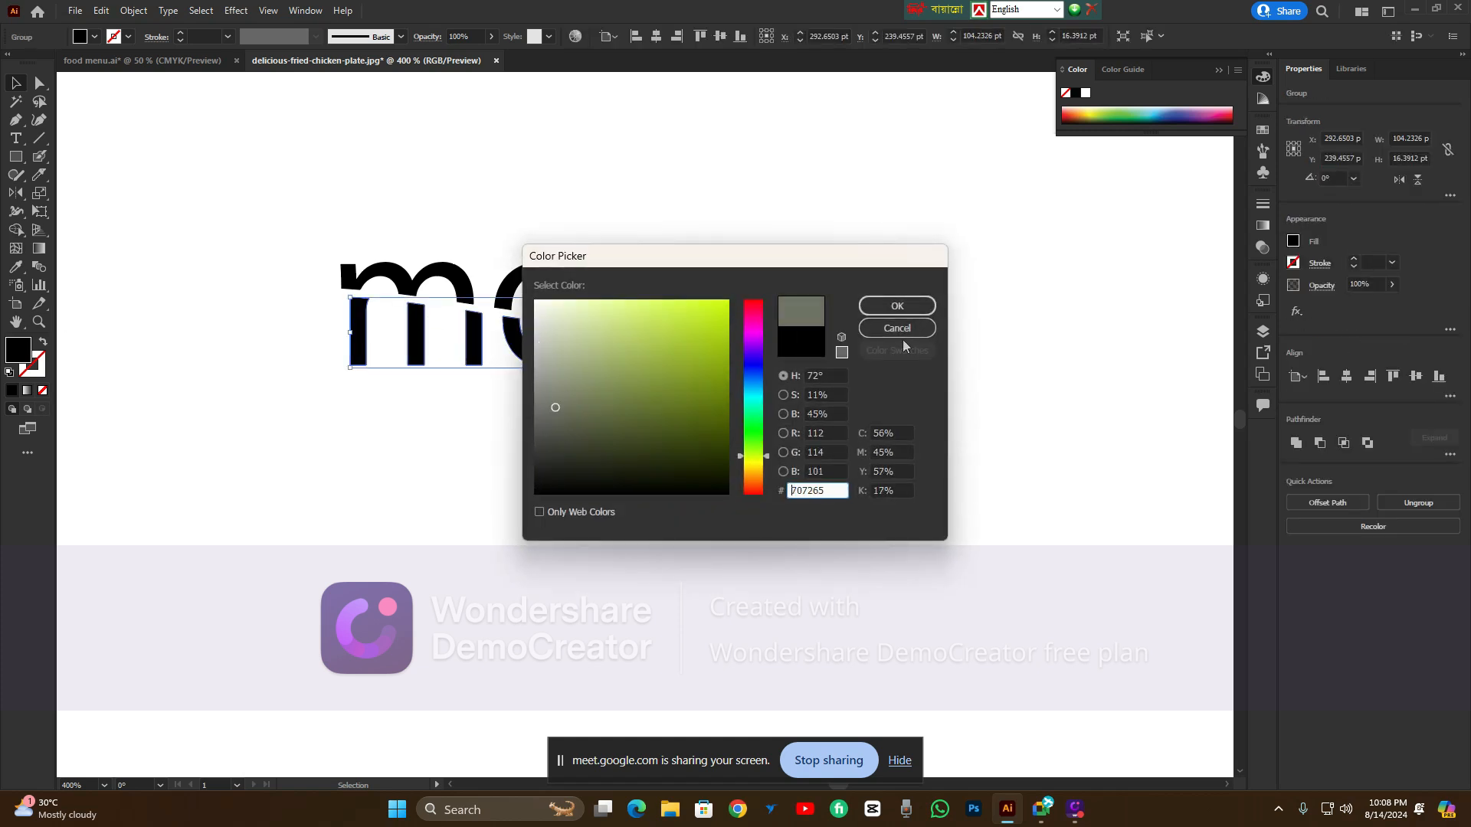
pyautogui.click(906, 307)
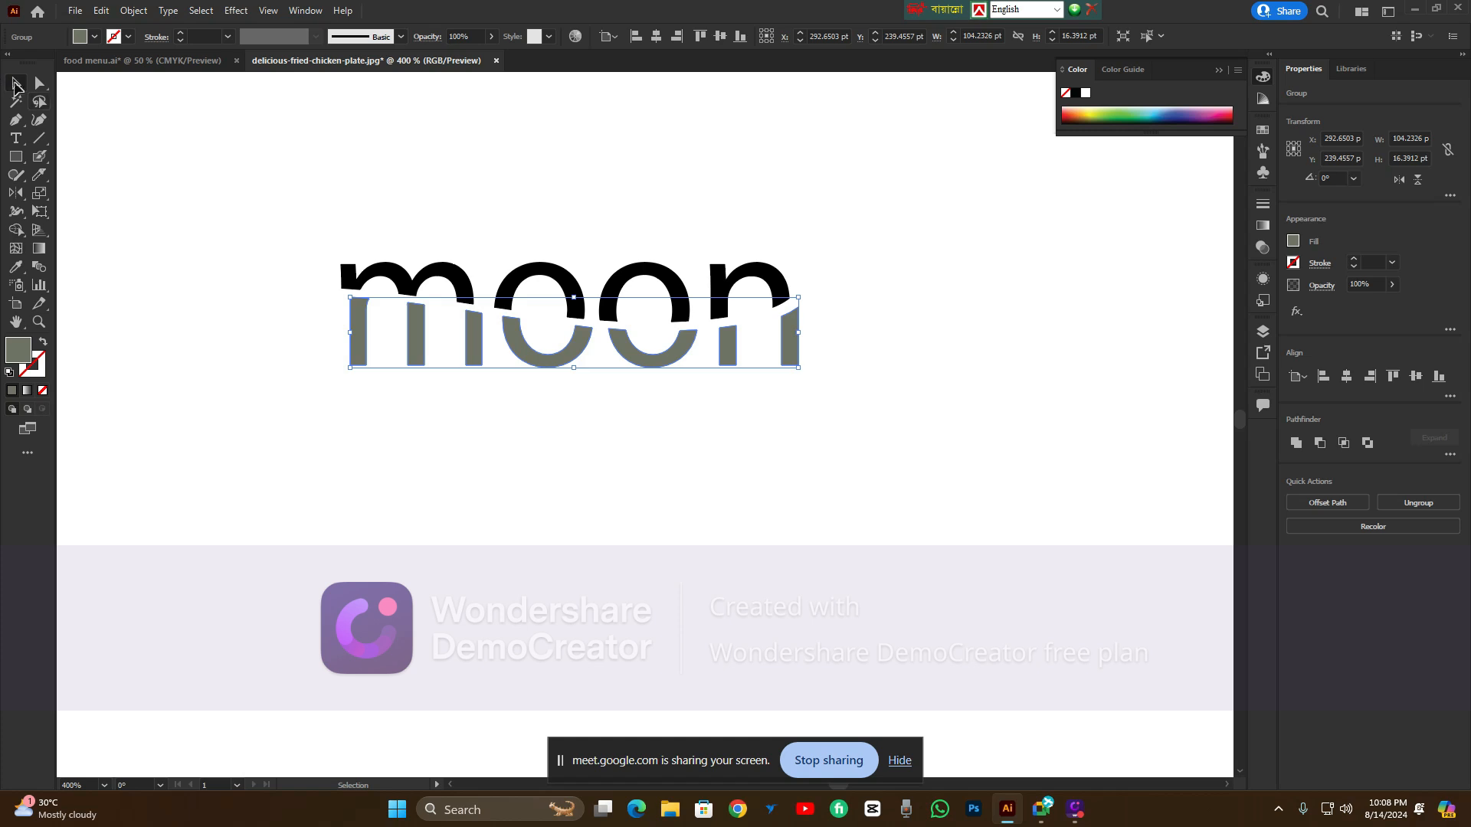
pyautogui.click(188, 199)
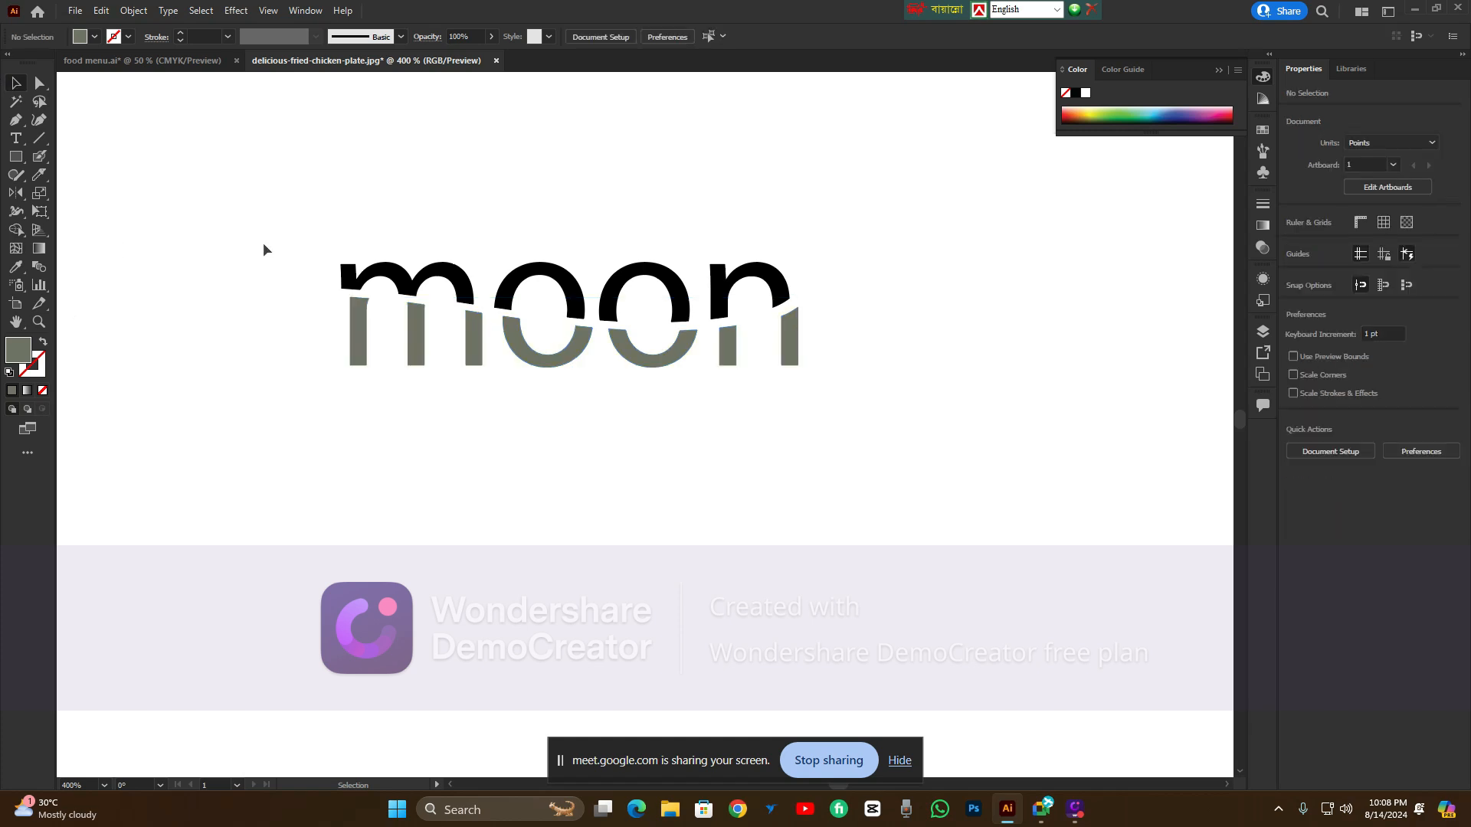
# Enlarge the whole two-tone "moon" lettering to nearly twice its size and deselect it
pyautogui.scroll(-2, 263, 242)
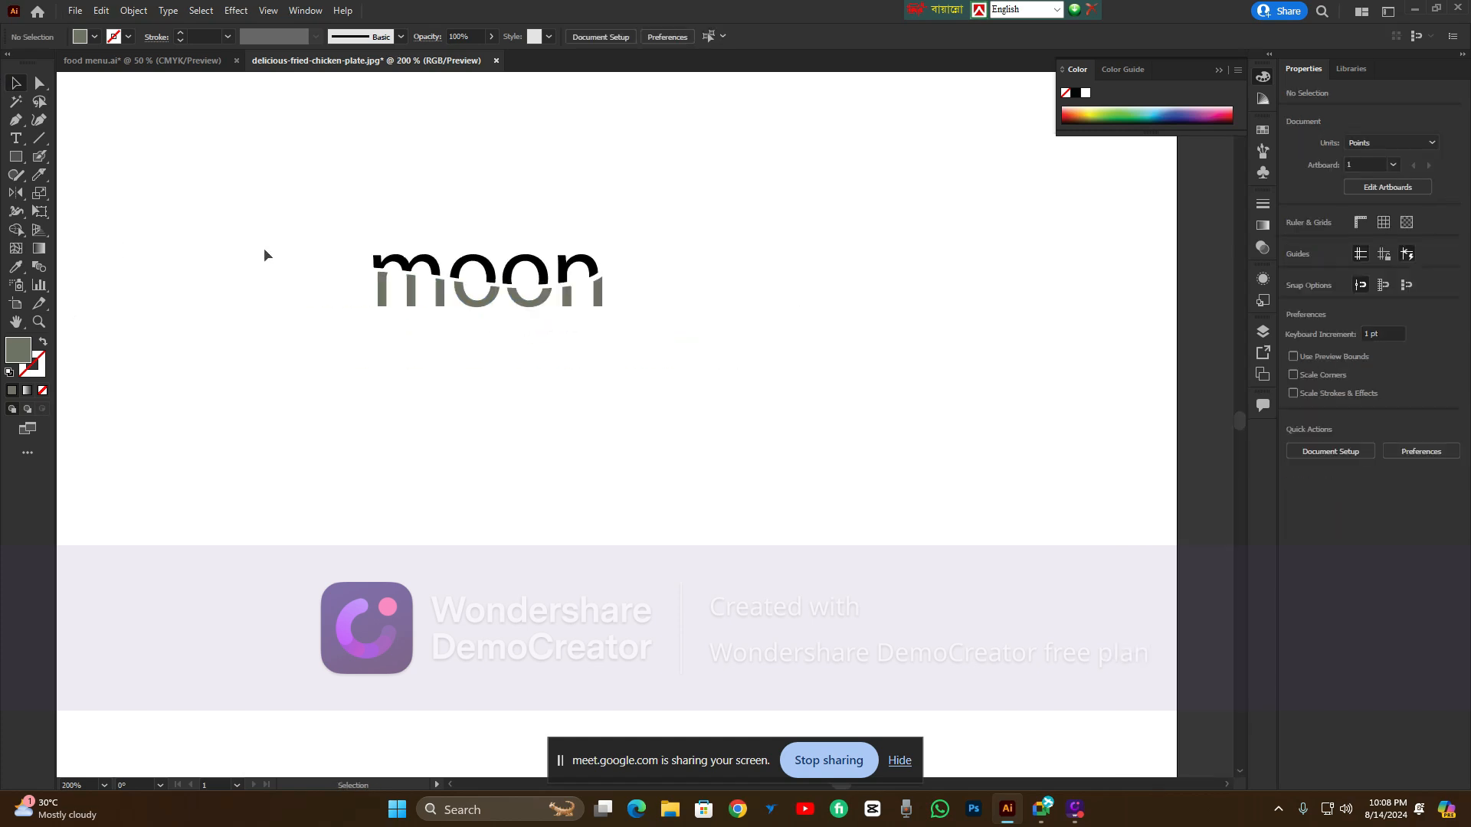
pyautogui.moveTo(291, 229); pyautogui.dragTo(791, 338)
pyautogui.click(792, 338)
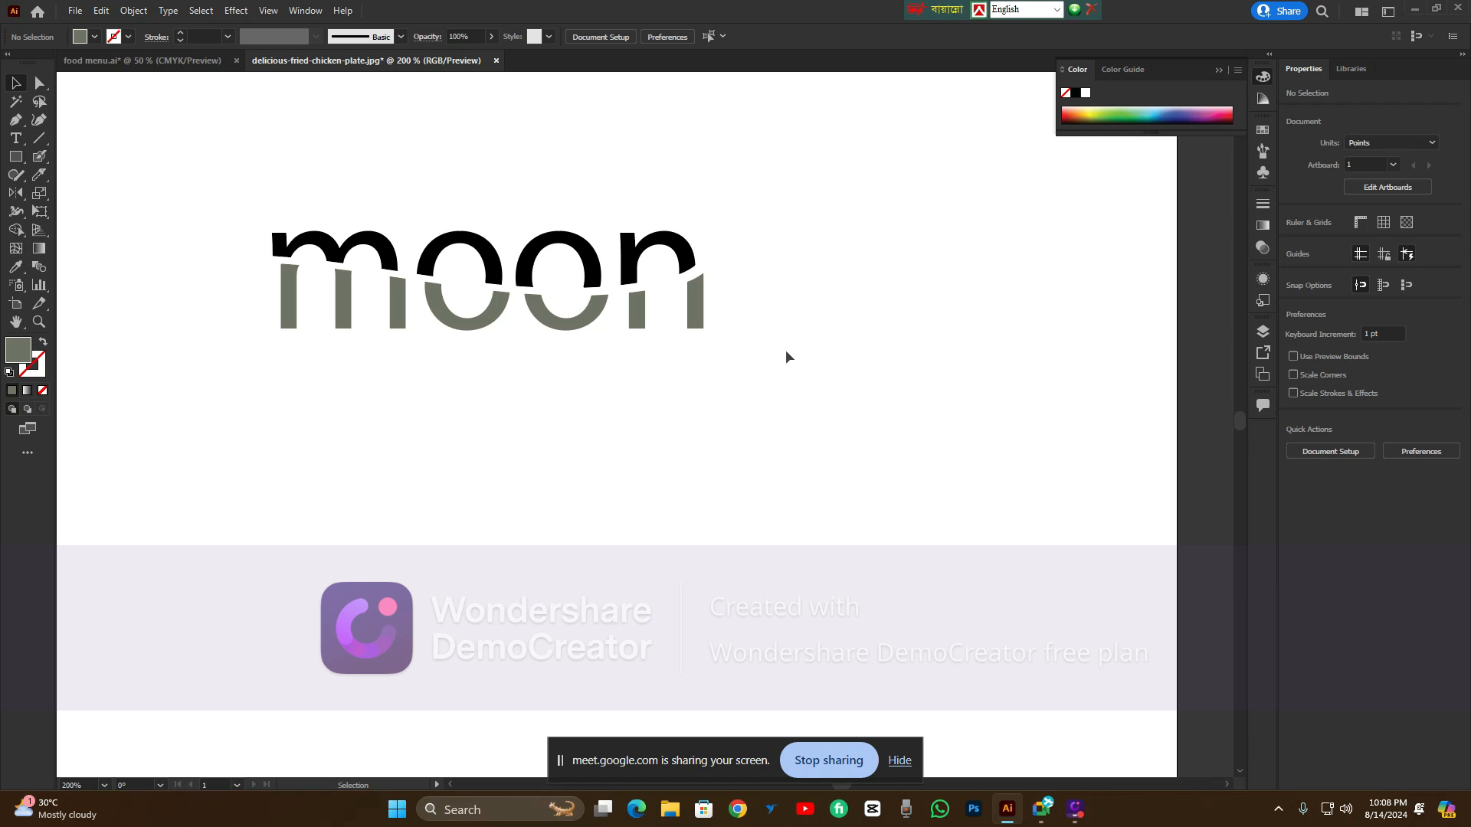
# Check the participants in the Google Meet window and return to Illustrator
pyautogui.moveTo(1035, 814)
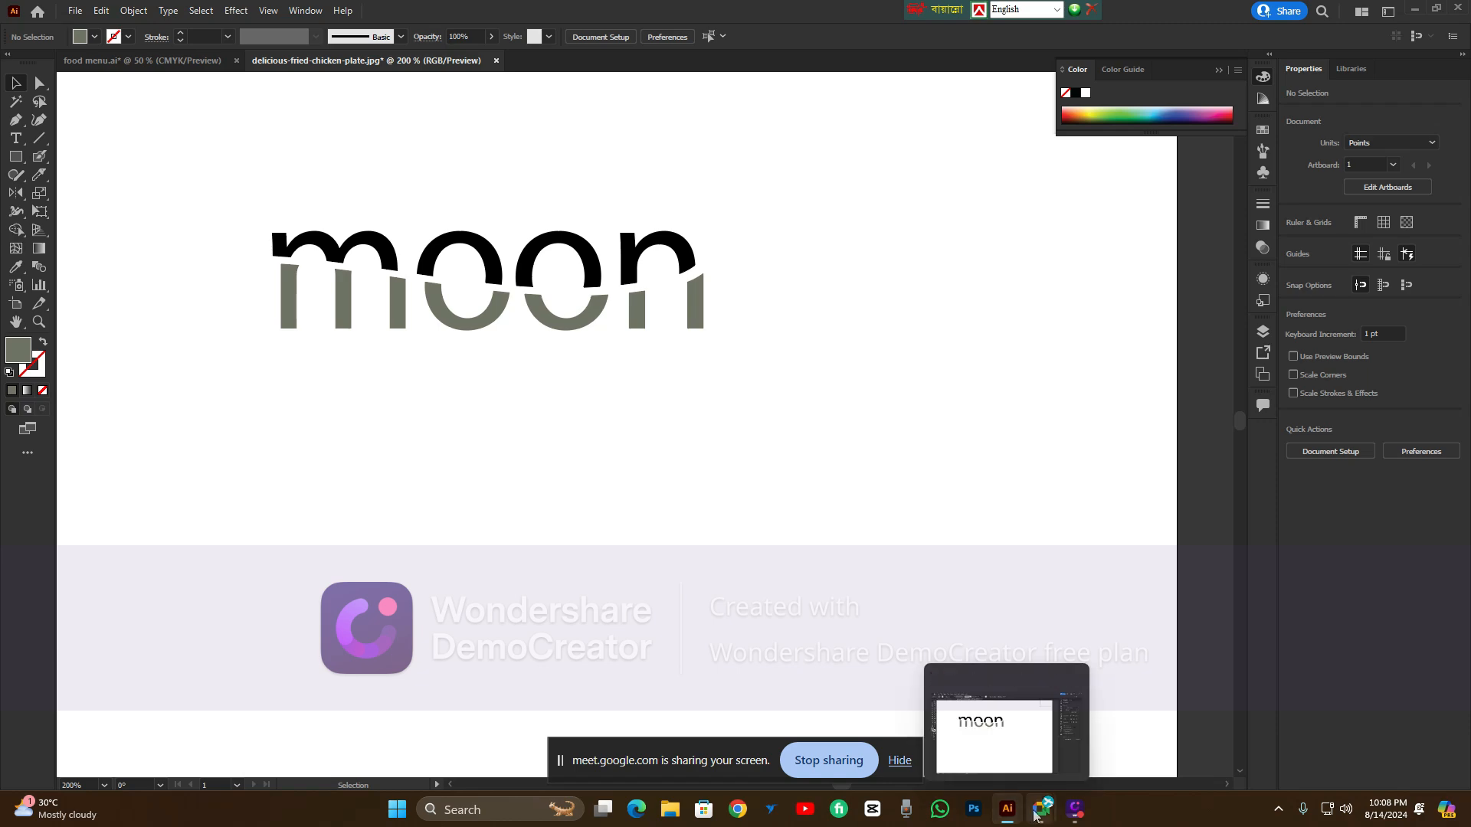
pyautogui.click(1015, 740)
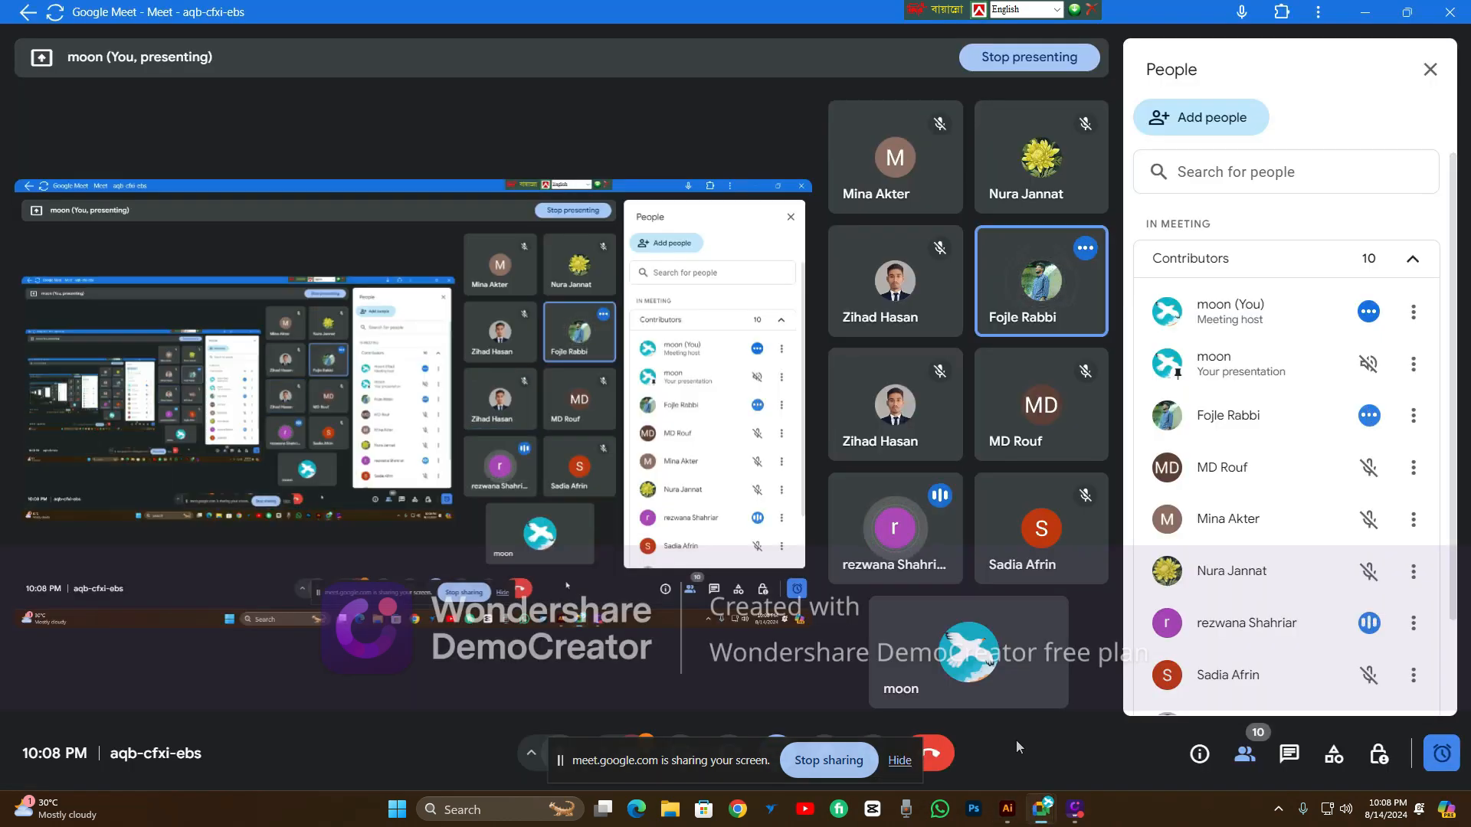
pyautogui.moveTo(1003, 809)
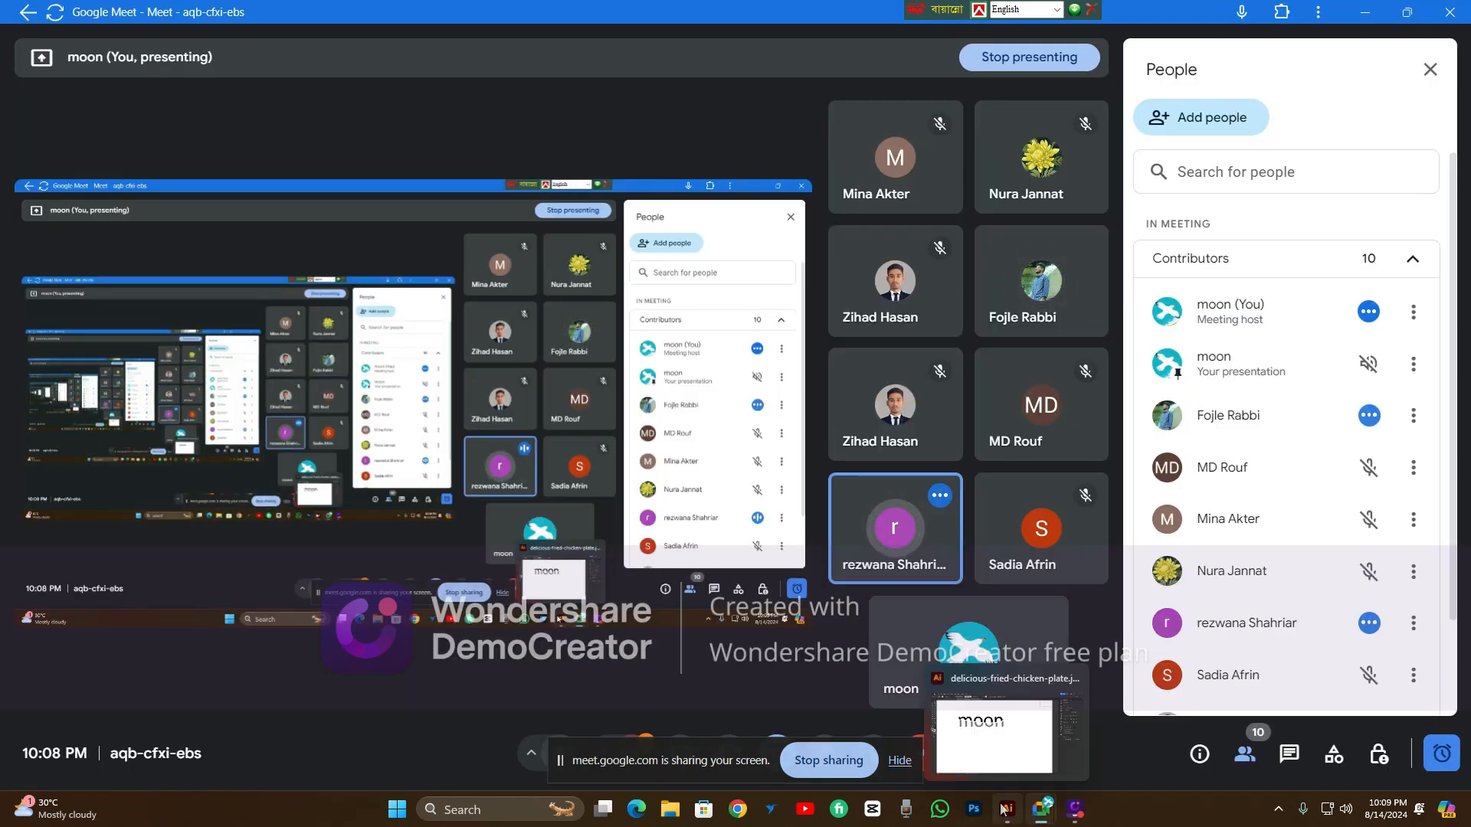
pyautogui.click(1003, 808)
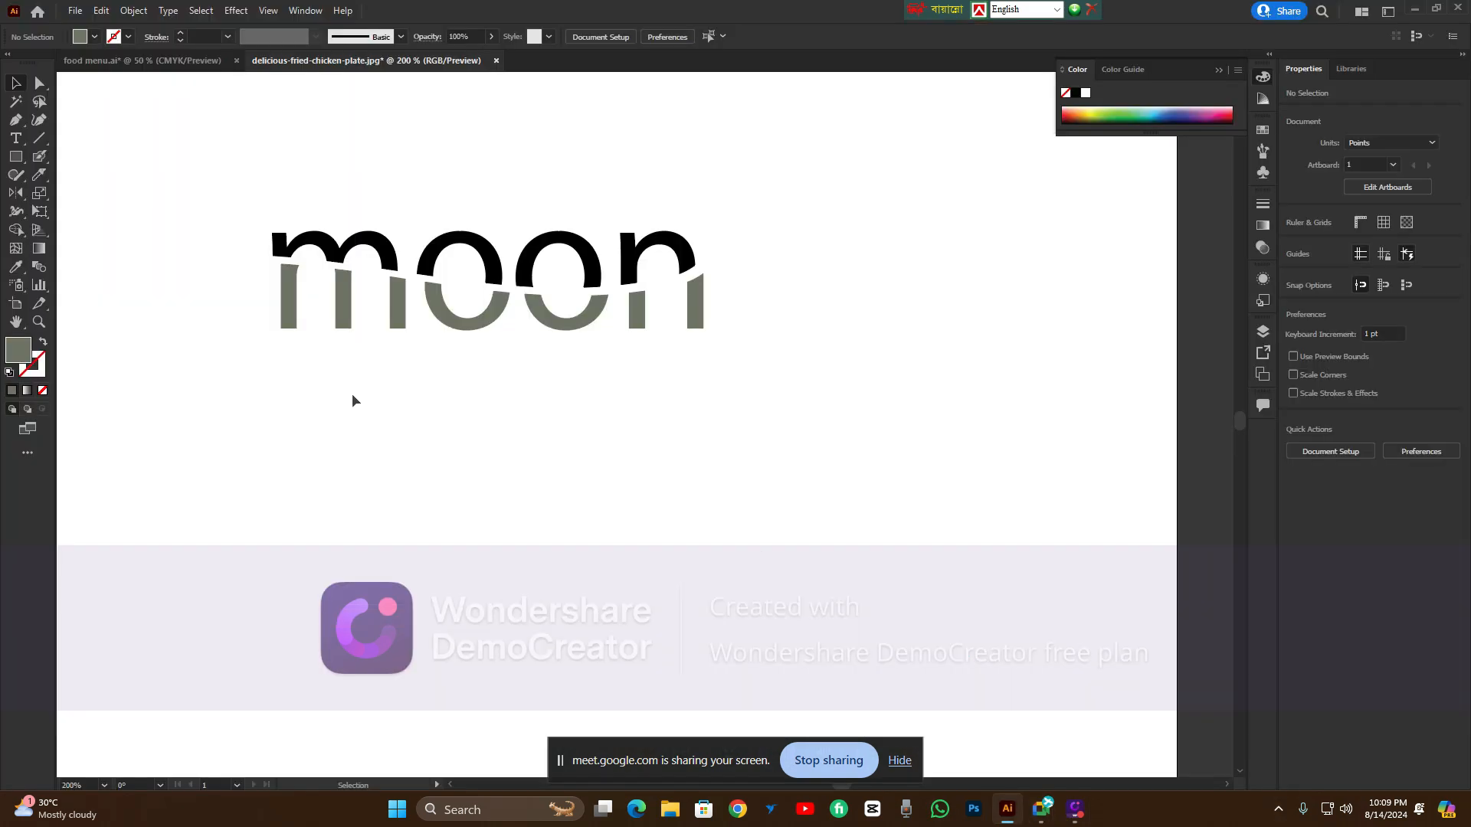
pyautogui.scroll(-1, 212, 259)
pyautogui.hscroll(-5, 256, 260)
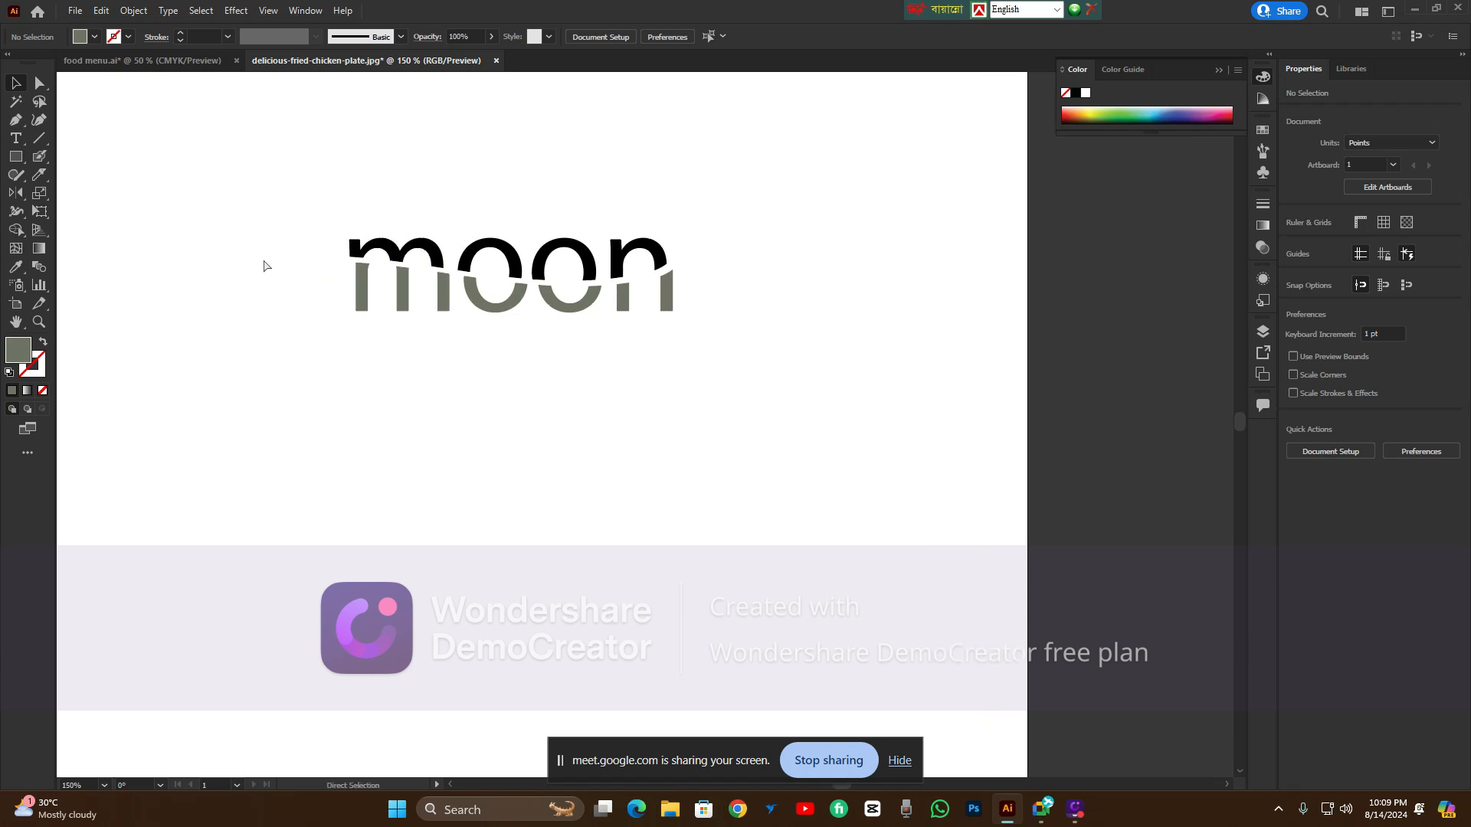
pyautogui.click(363, 278)
pyautogui.click(782, 308)
pyautogui.moveTo(382, 217); pyautogui.dragTo(707, 392)
pyautogui.click(706, 391)
# Undo the enlargement, the grey-green fill and the shifts of the upper and lower halves of the "moon" lettering
pyautogui.hotkey('ctrl', 'z')
pyautogui.hotkey('ctrl', 'z')
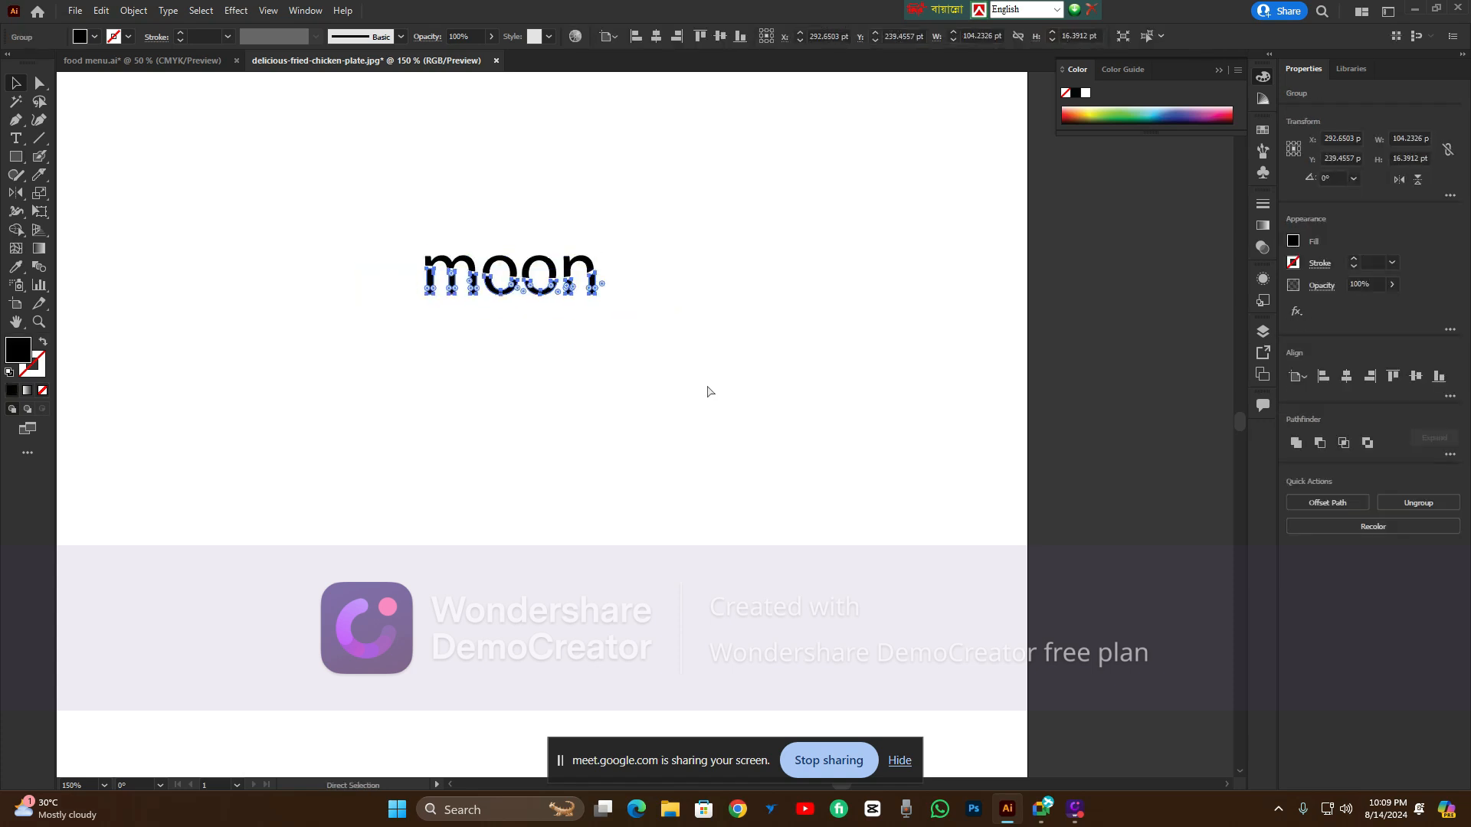
pyautogui.hotkey('ctrl', 'z')
pyautogui.hotkey('ctrl', 'z')
pyautogui.hotkey('ctrl', 'z')
pyautogui.hotkey('ctrl', 'z')
pyautogui.hotkey('ctrl', 'z')
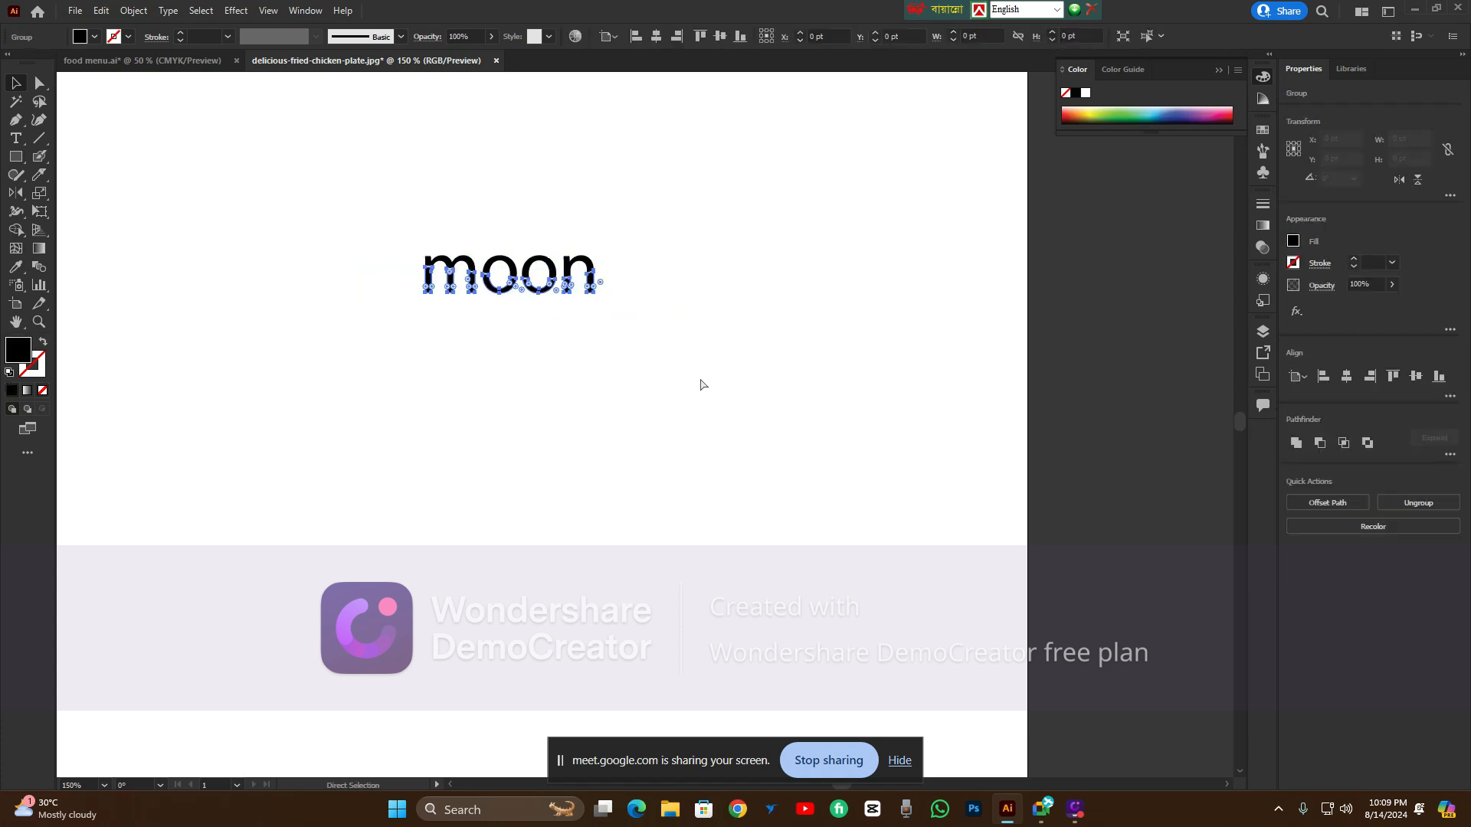
pyautogui.scroll(2, 516, 335)
pyautogui.hotkey('ctrl', 'z')
pyautogui.hotkey('ctrl', 'z')
pyautogui.hotkey('ctrl', 'z')
pyautogui.hotkey('ctrl', 'z')
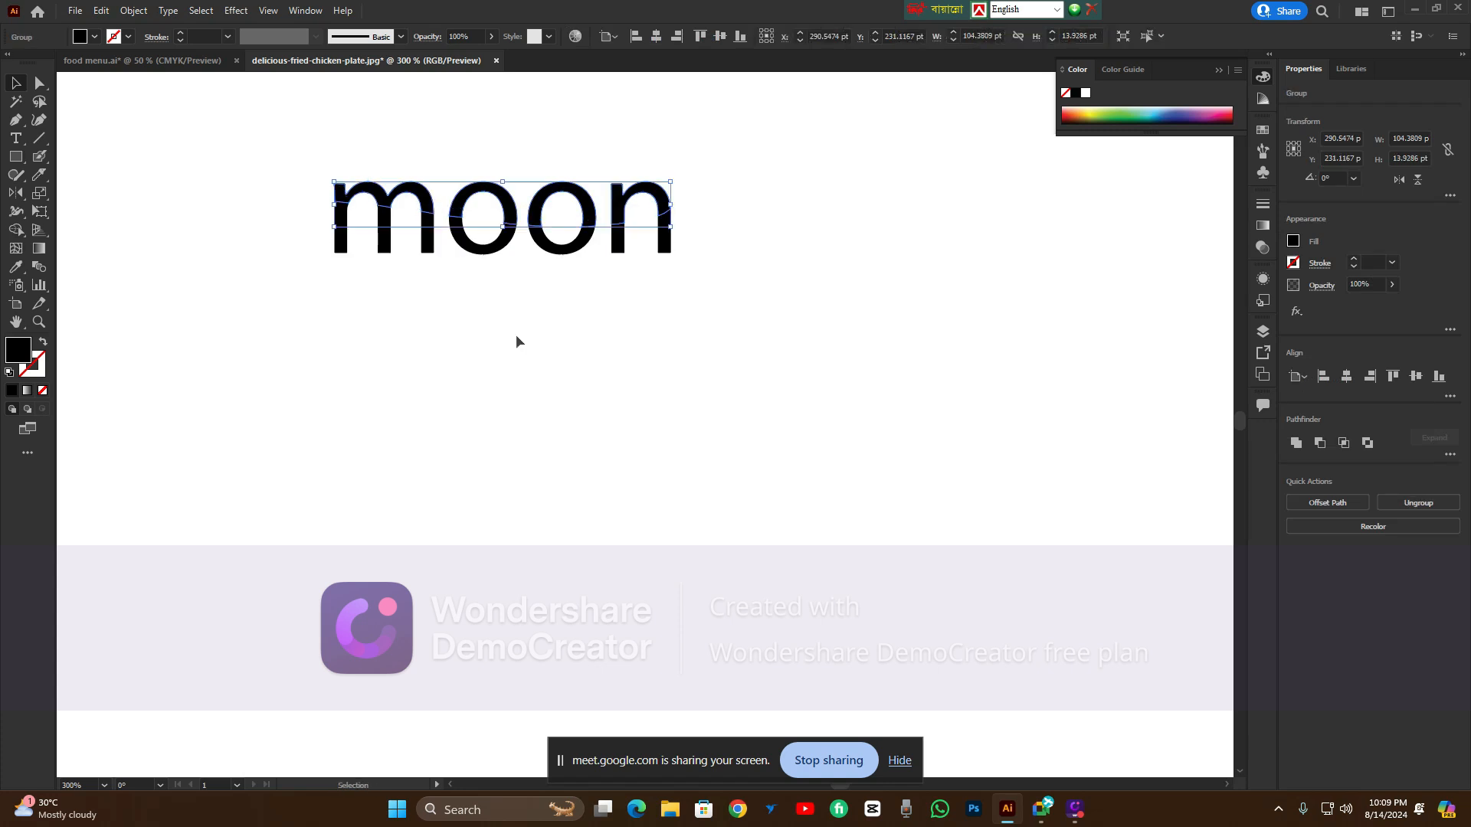
# Try a second freehand Knife cut across all four "moon" letters, mostly below the first cut, and undo it
pyautogui.scroll(1, 341, 149)
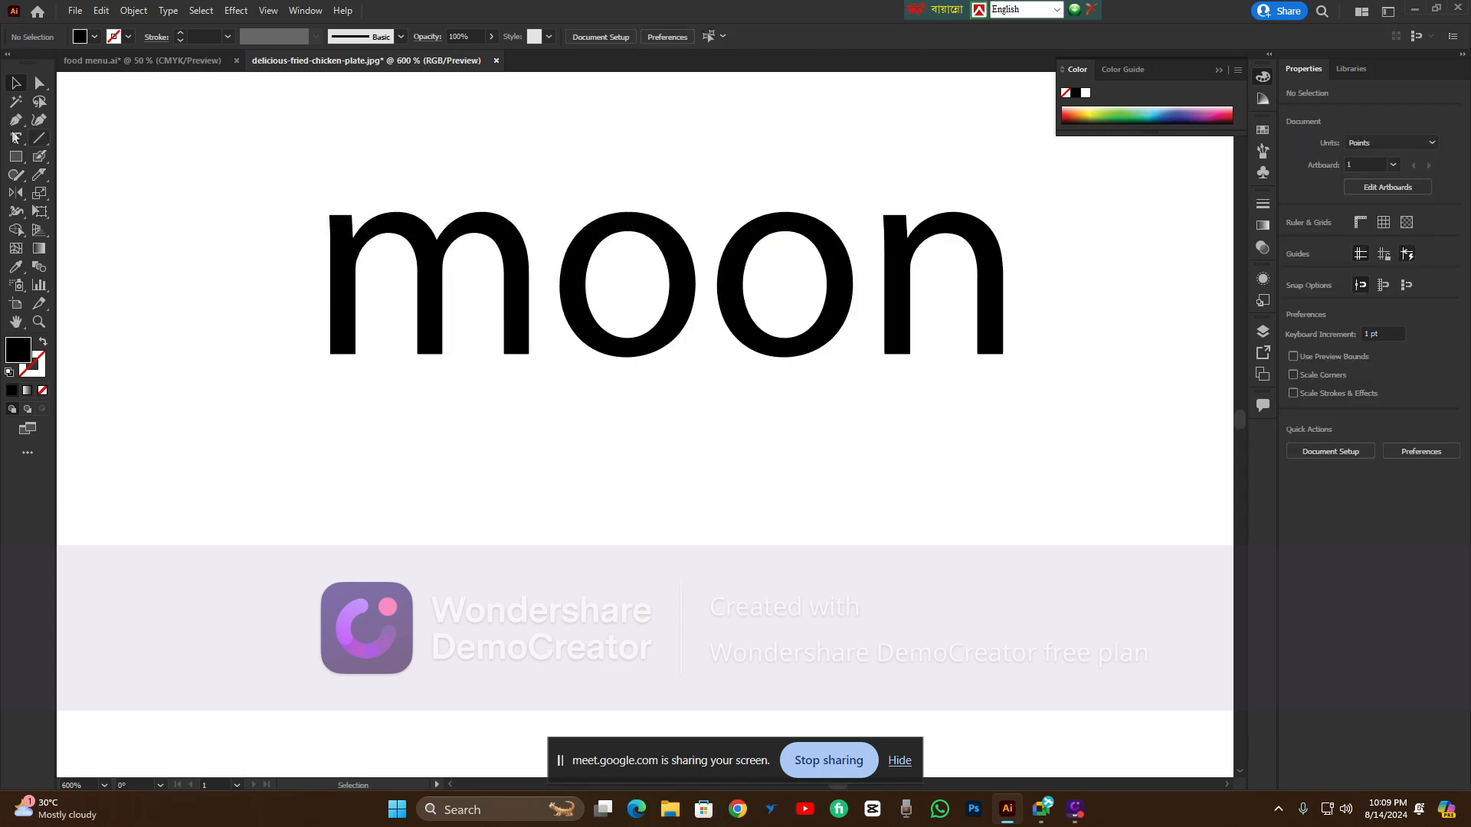
pyautogui.click(37, 172)
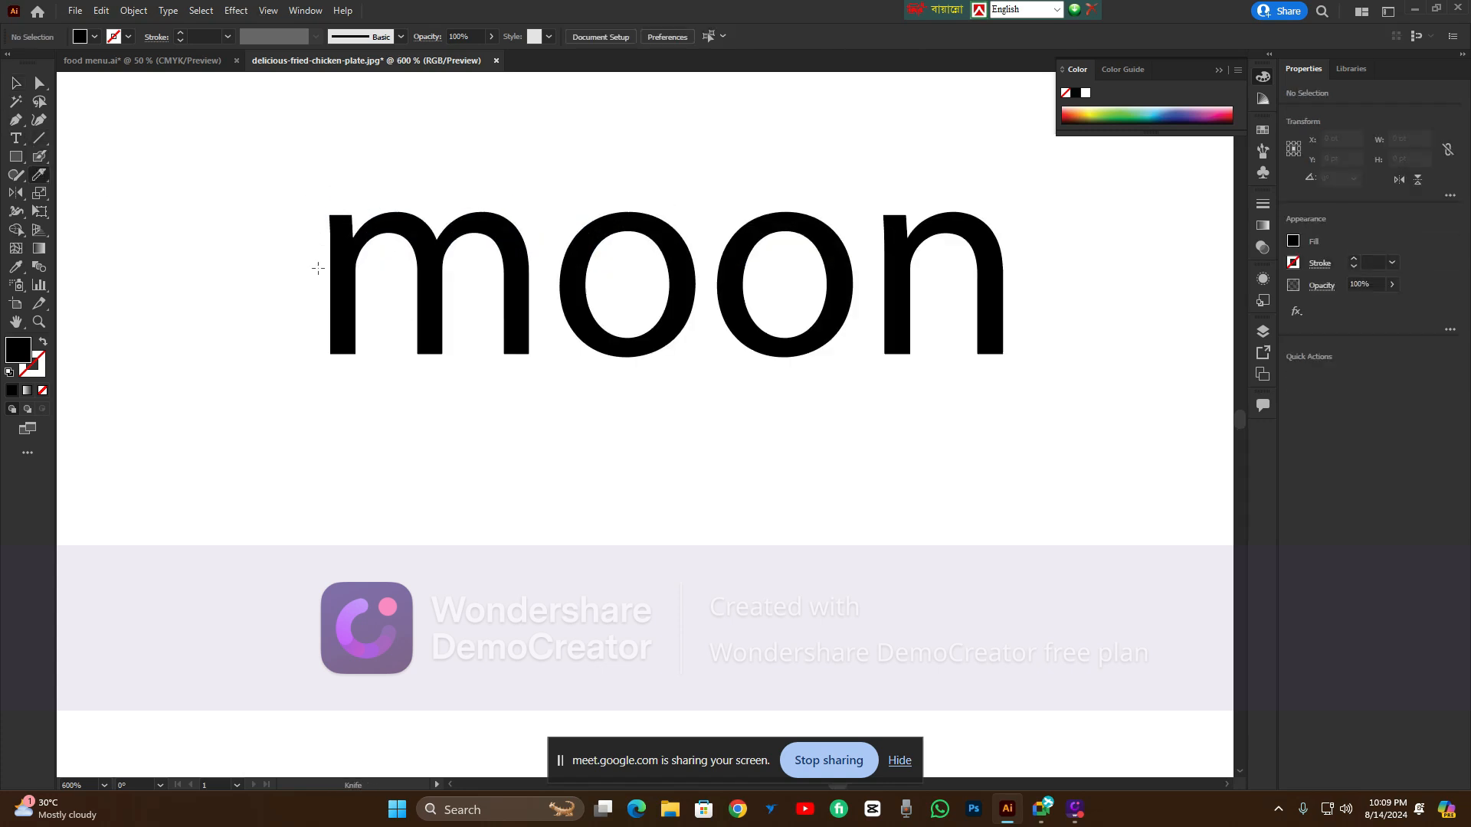
pyautogui.moveTo(296, 343)
pyautogui.mouseDown()
pyautogui.moveTo(473, 302)
pyautogui.moveTo(777, 293)
pyautogui.moveTo(1095, 320)
pyautogui.moveTo(1143, 330)
pyautogui.moveTo(1137, 367)
pyautogui.mouseUp()
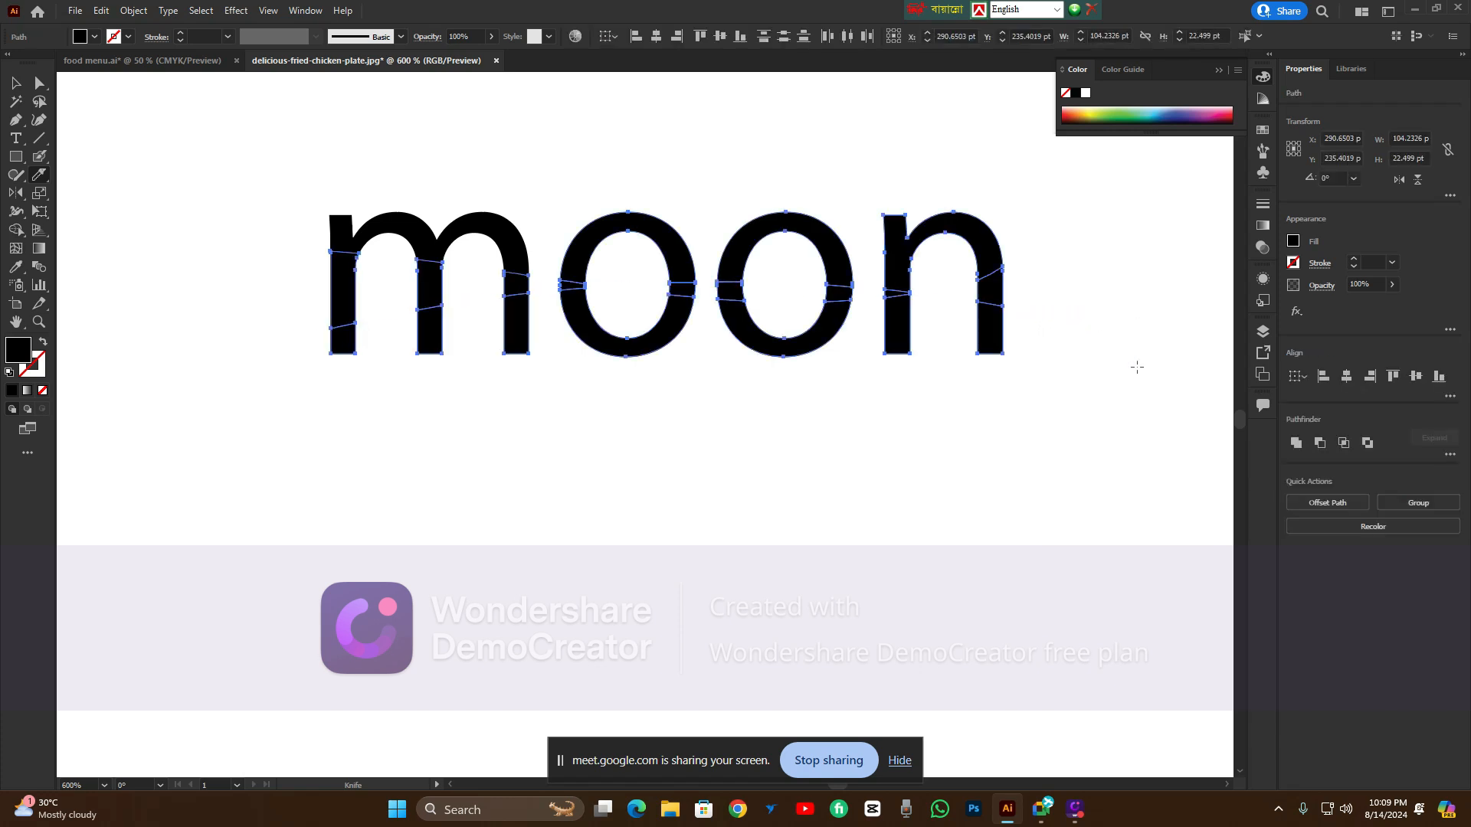
pyautogui.hotkey('ctrl', 'z')
pyautogui.hotkey('ctrl', 'z')
pyautogui.hotkey('ctrl', 'z')
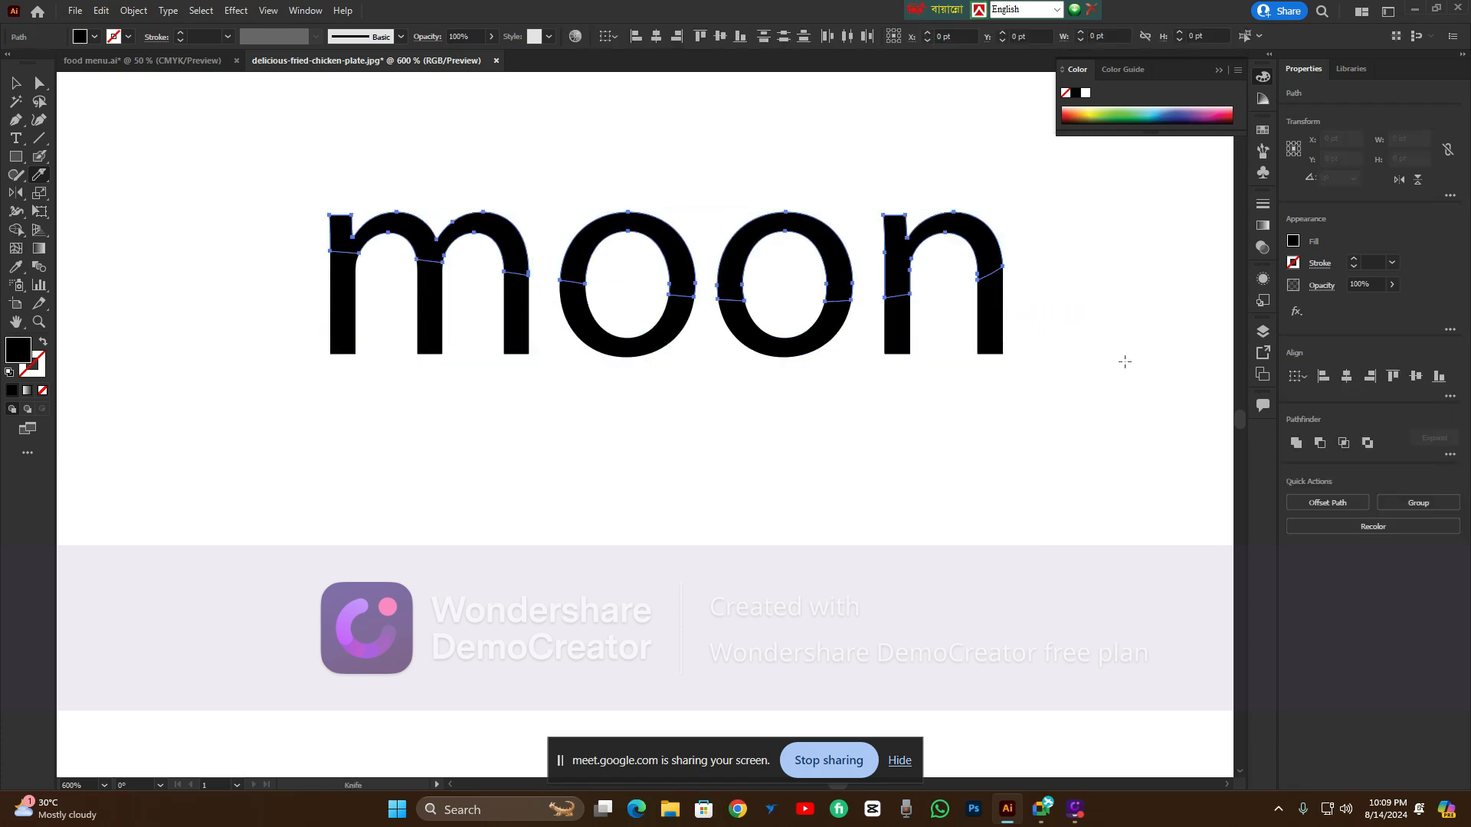
# Undo the current Knife cut and slice freehand across all four "moon" letters at or just below their mid-height
pyautogui.hotkey('ctrl', 'z')
pyautogui.hotkey('ctrl', 'z')
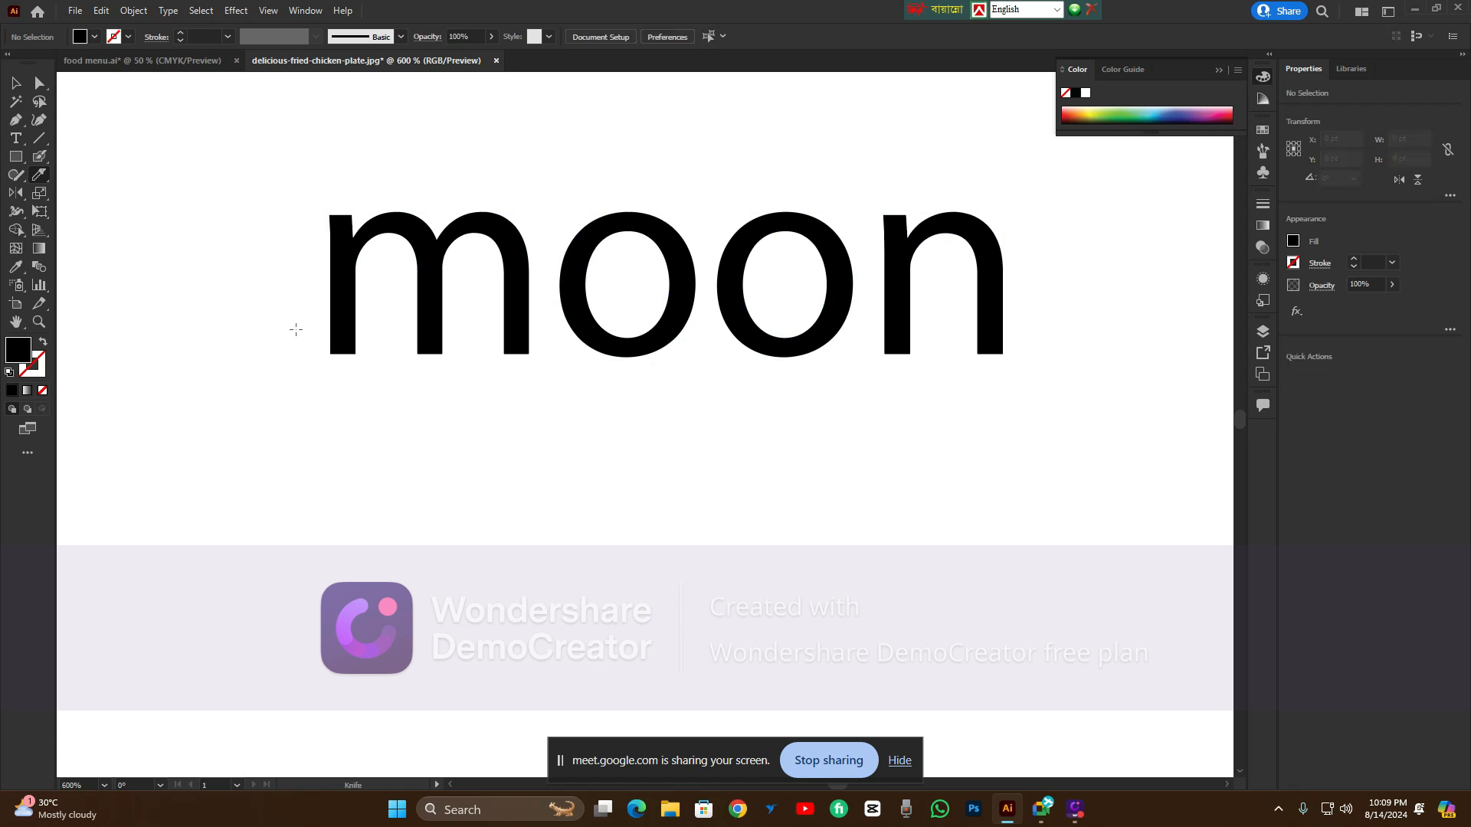
pyautogui.moveTo(295, 329)
pyautogui.mouseDown()
pyautogui.moveTo(699, 297)
pyautogui.moveTo(988, 299)
pyautogui.moveTo(1106, 350)
pyautogui.moveTo(1159, 423)
pyautogui.mouseUp()
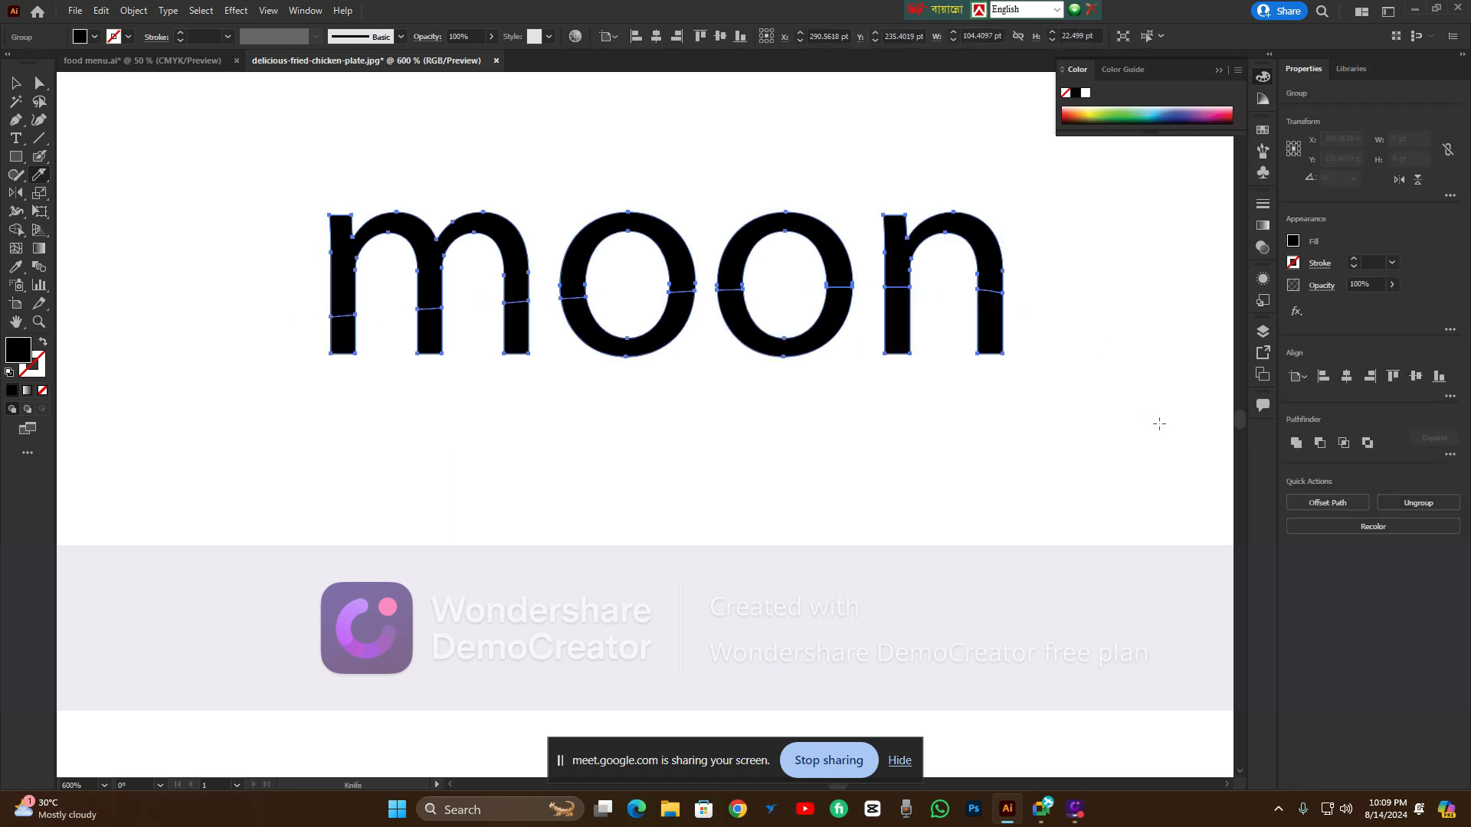
# Ungroup the sliced "moon" lettering into separate pieces and deselect it
pyautogui.click(15, 83)
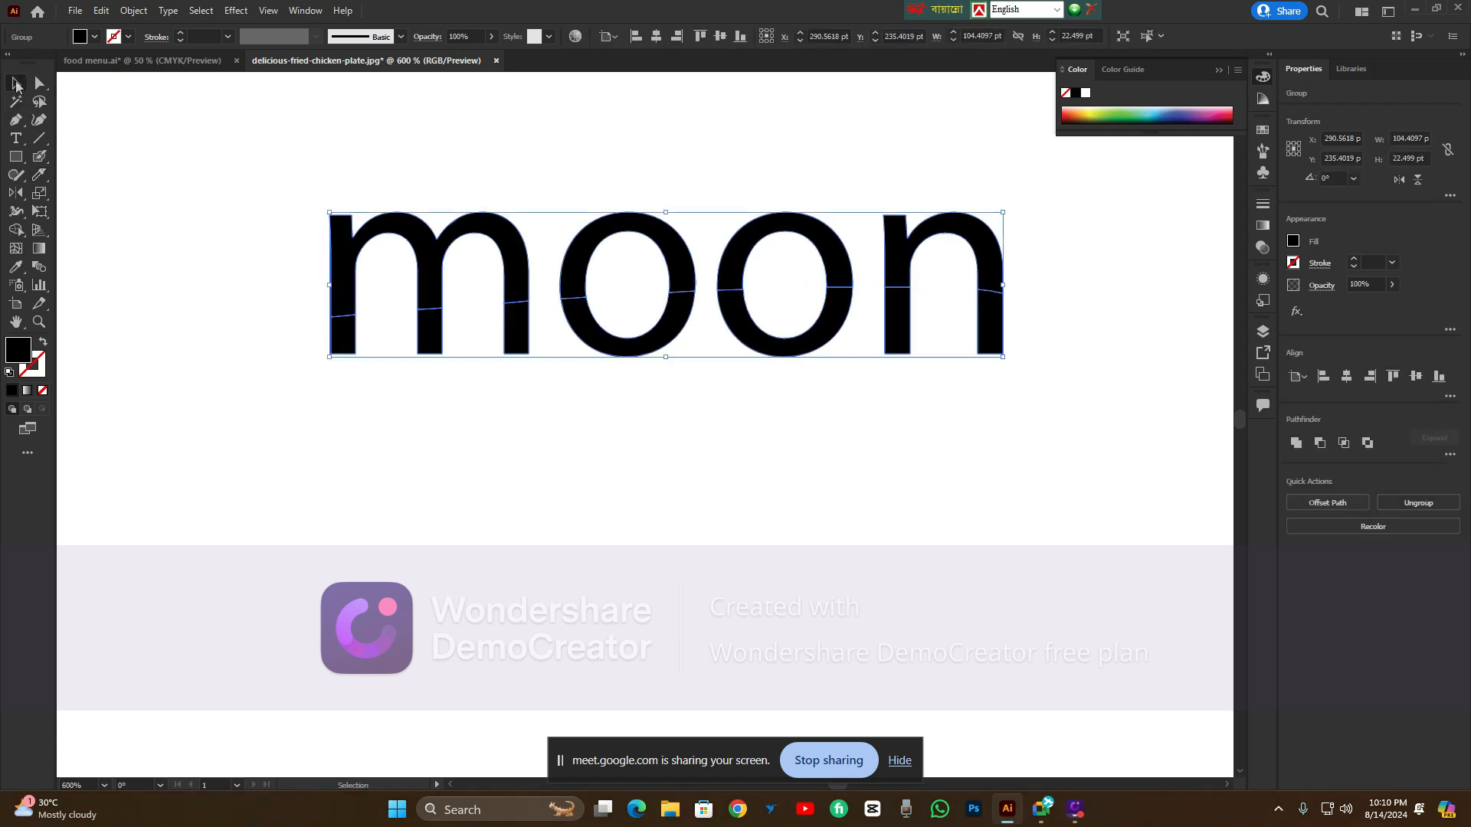
pyautogui.click(333, 142)
pyautogui.click(441, 234)
pyautogui.rightClick(440, 234)
pyautogui.click(485, 375)
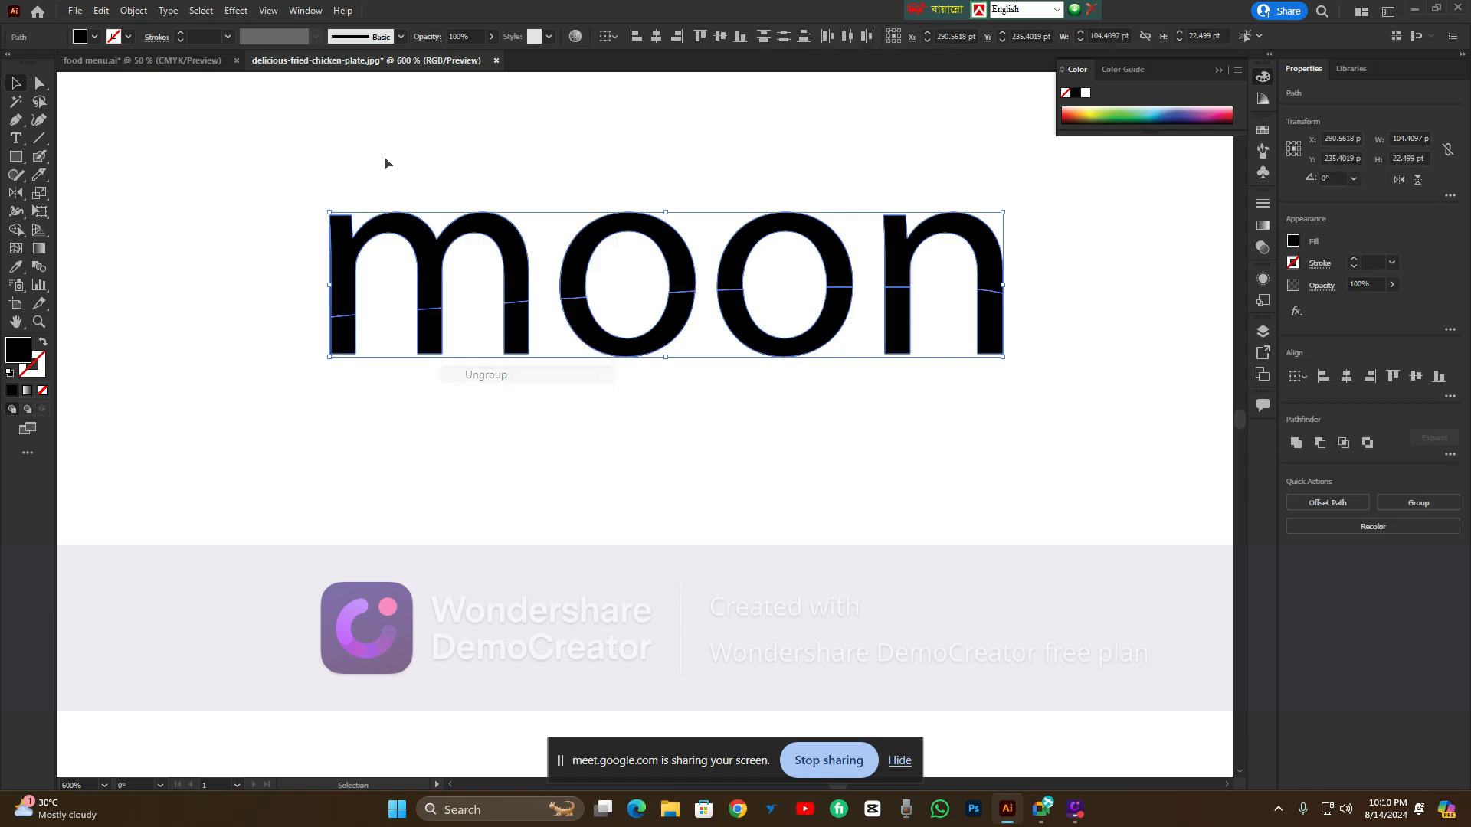
pyautogui.click(371, 165)
# Group the upper pieces of the "moon" letters and shift them 1 pt up
pyautogui.moveTo(478, 168); pyautogui.dragTo(979, 242)
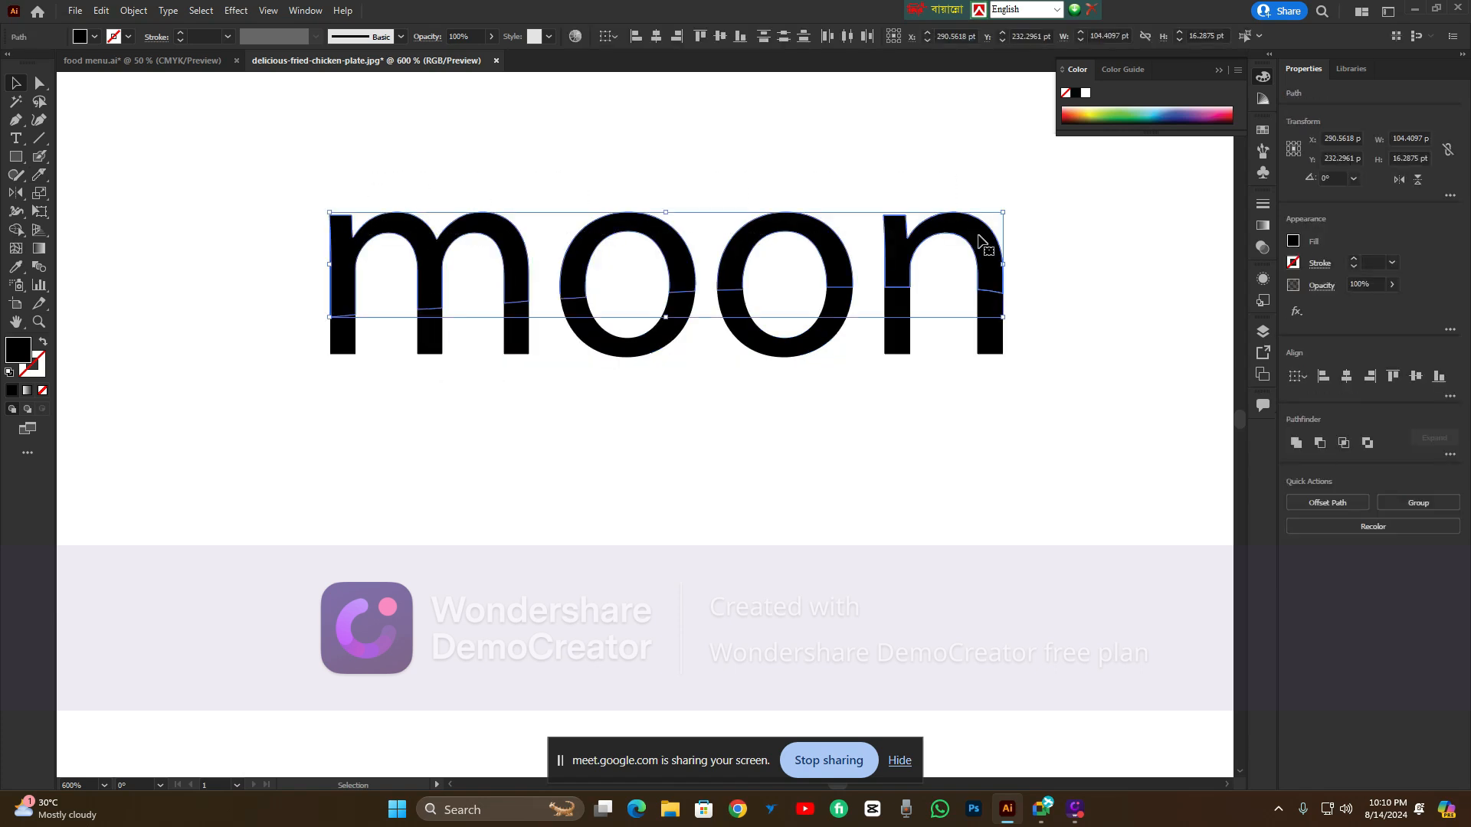
pyautogui.hotkey('ctrl', 'g')
pyautogui.press('Up')
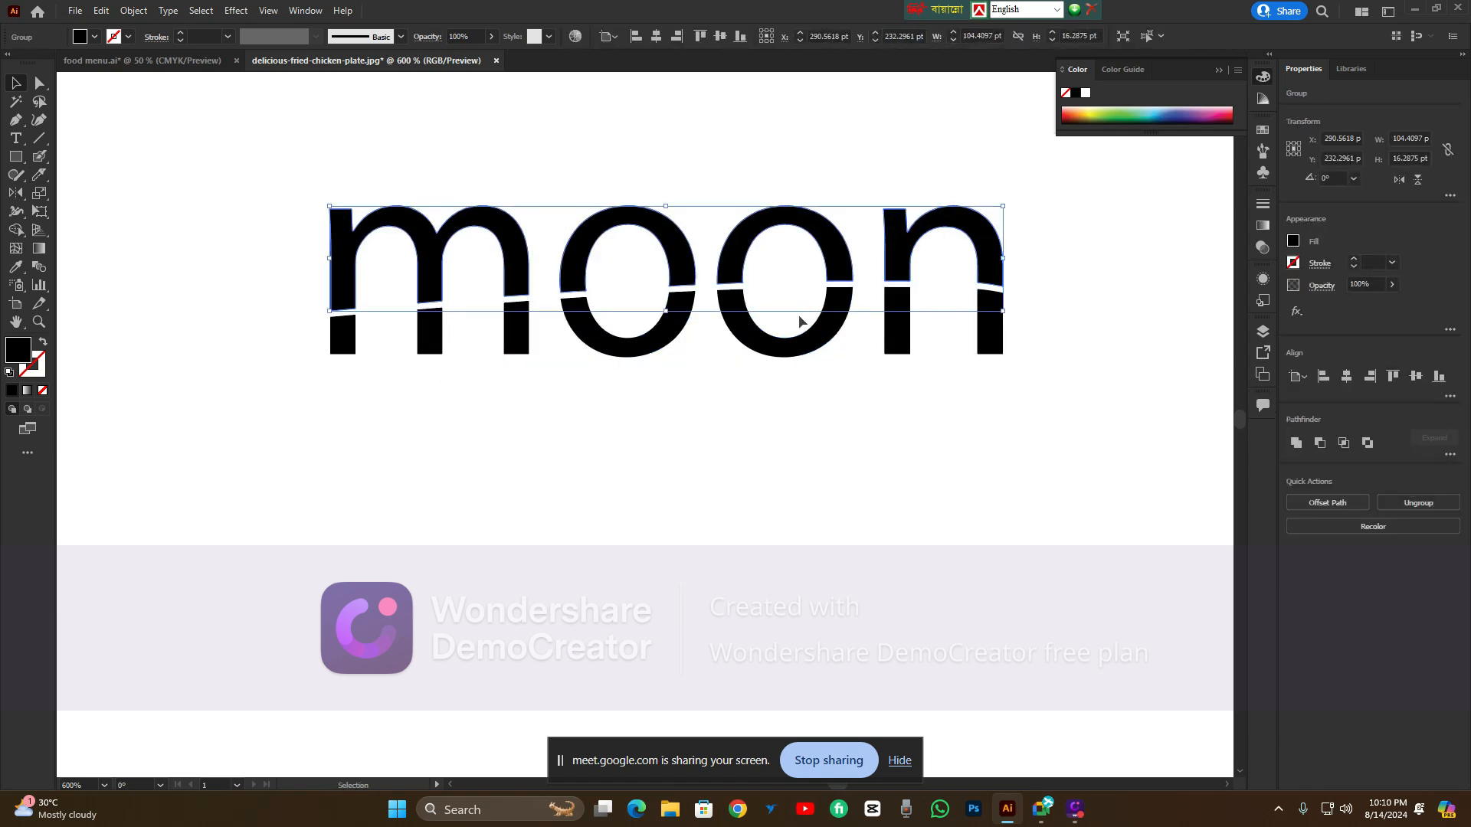
# Group the lower pieces of the "moon" letters and shift them 2 pt right and 1 pt down
pyautogui.click(657, 535)
pyautogui.moveTo(314, 318); pyautogui.dragTo(1096, 389)
pyautogui.hotkey('ctrl', 'g')
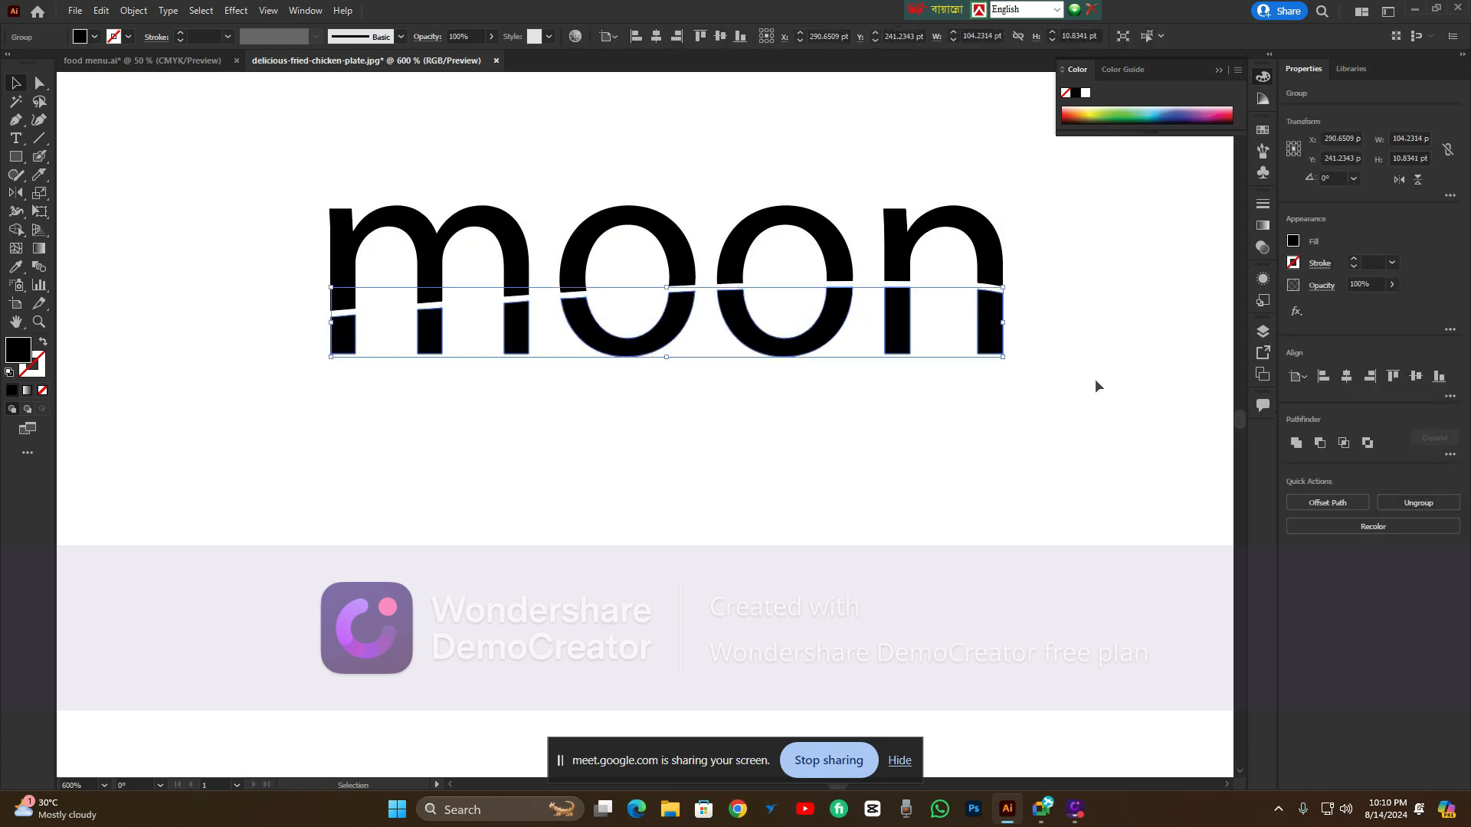
pyautogui.press('Right')
pyautogui.press('Right')
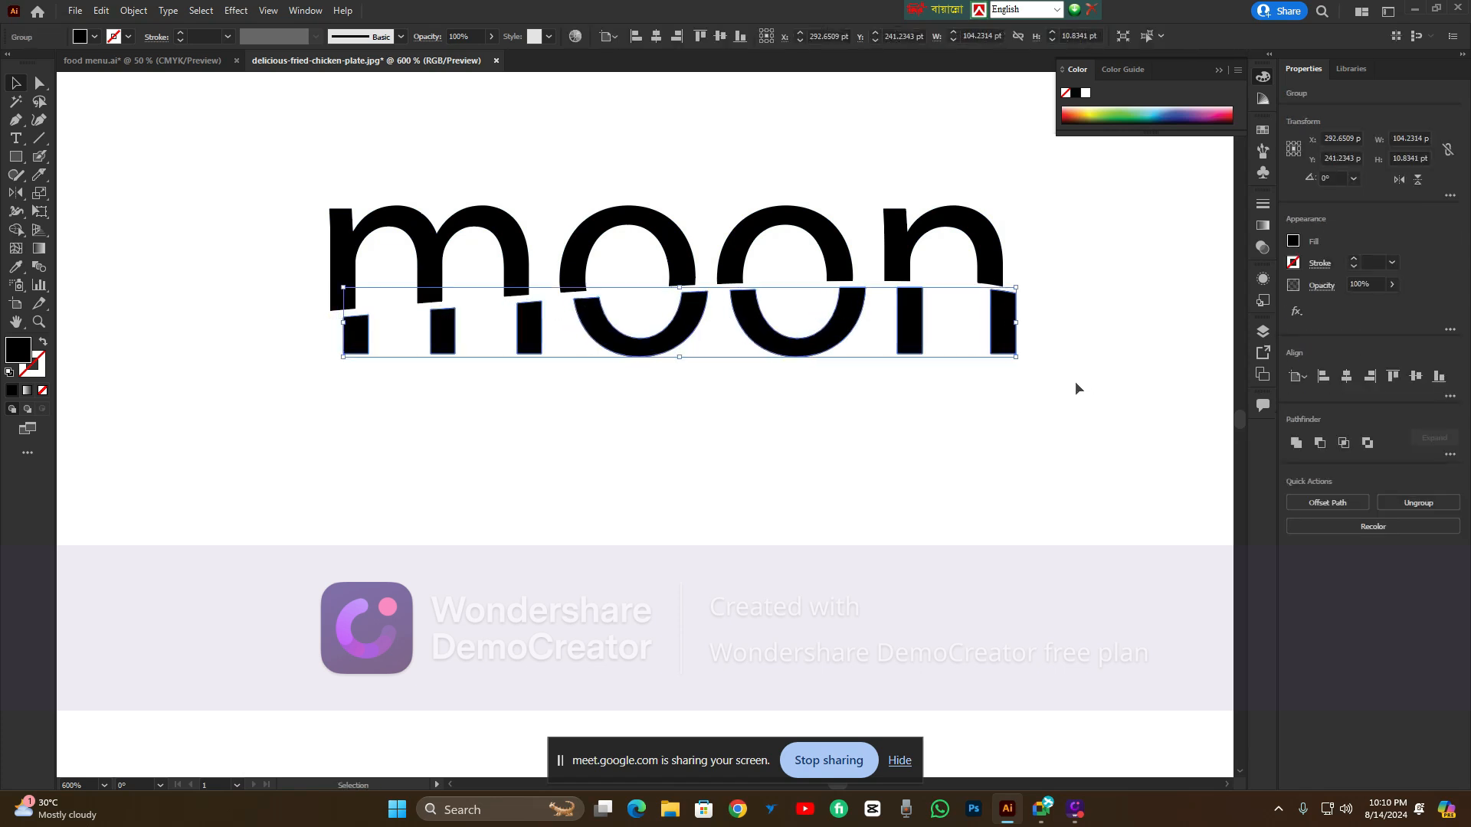
pyautogui.press('Down')
pyautogui.press('Down')
pyautogui.press('Up')
pyautogui.press('Up')
pyautogui.press('Down')
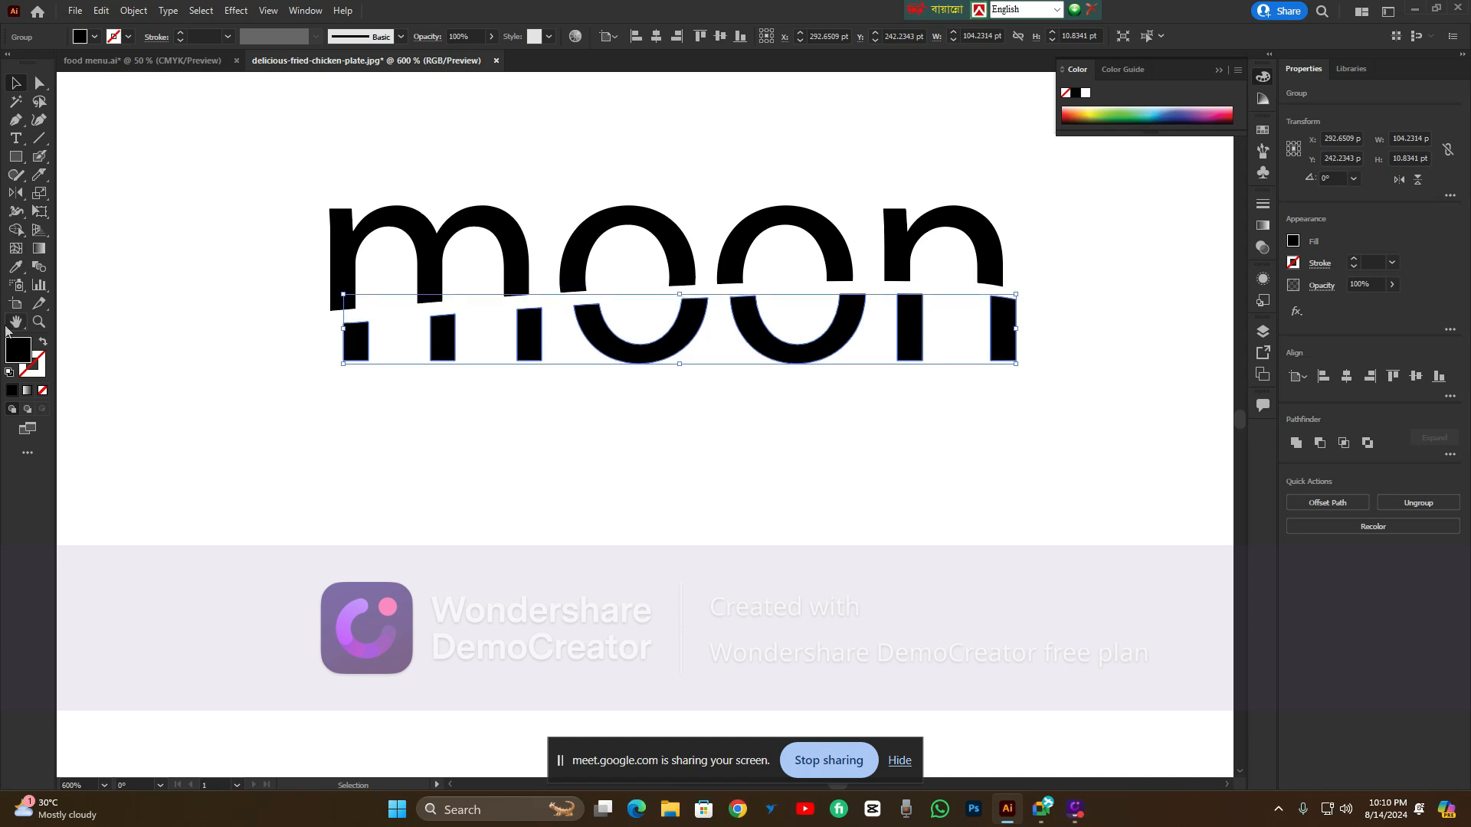
# Fill the lower half of the "moon" lettering with lime green B4DB14 and deselect it
pyautogui.doubleClick(17, 350)
pyautogui.click(711, 327)
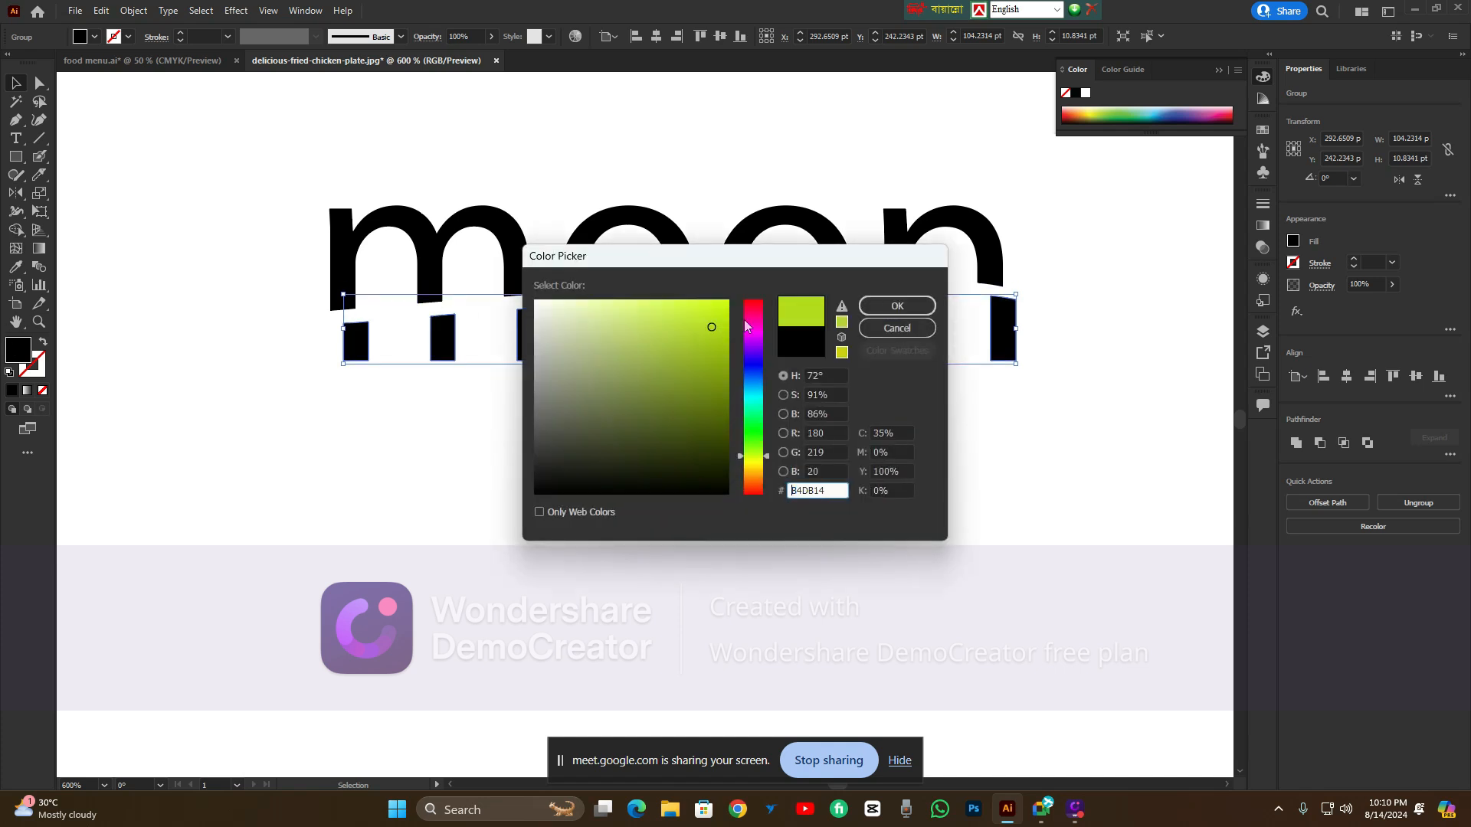
pyautogui.click(890, 310)
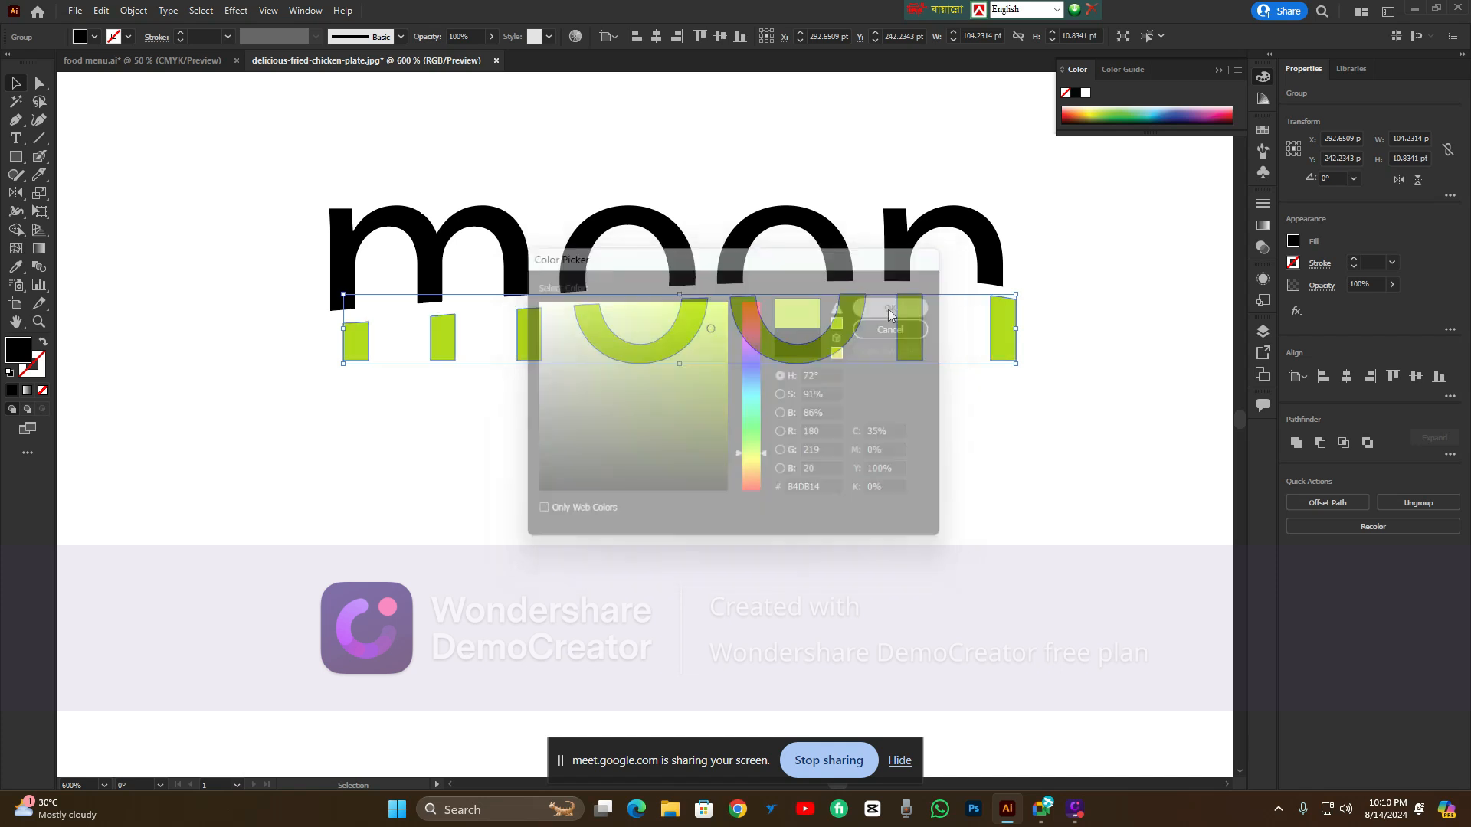
pyautogui.click(140, 111)
# Delete both halves of the two-tone "moon" lettering
pyautogui.scroll(-2, 466, 245)
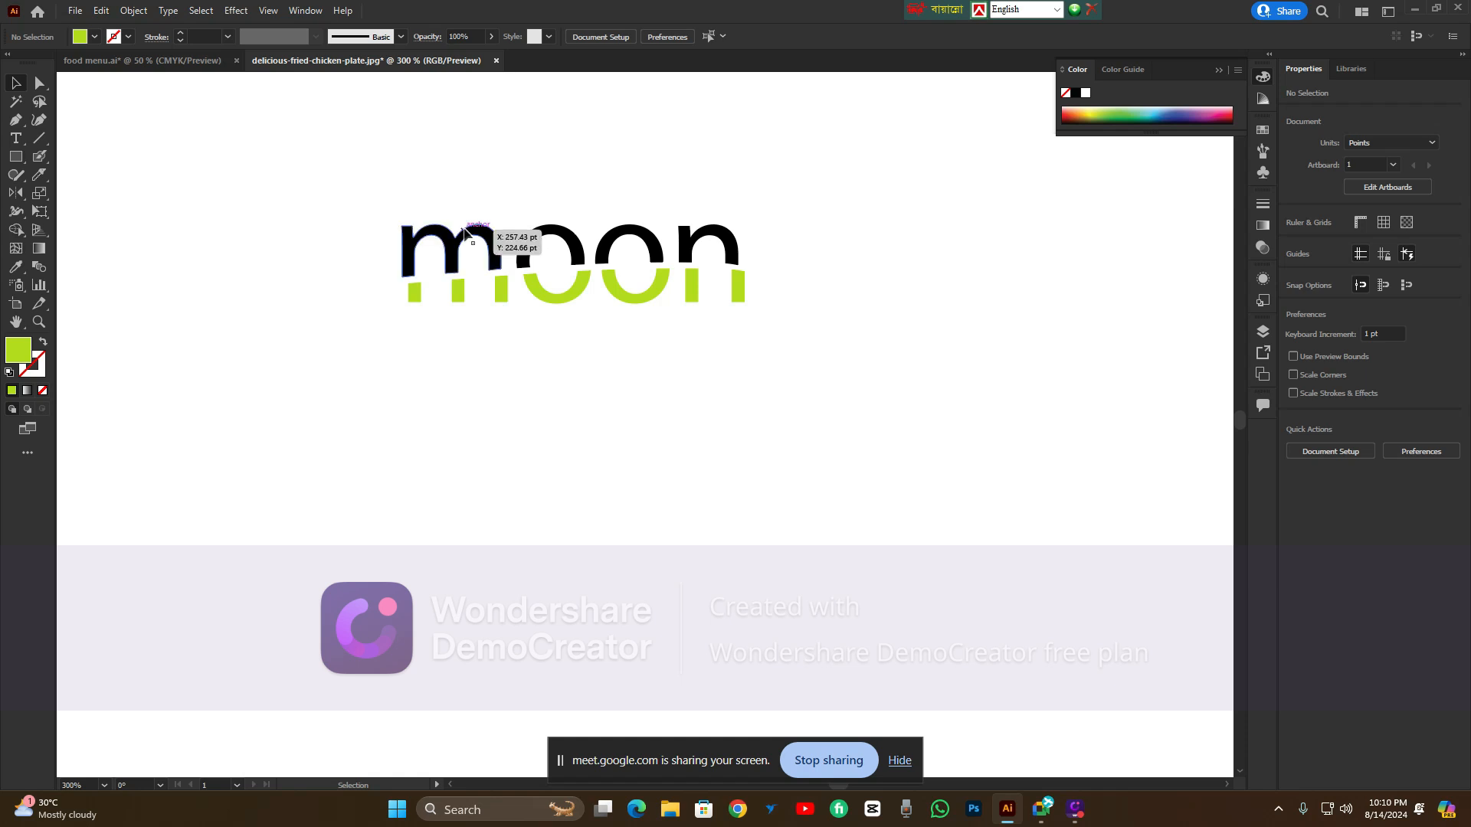
pyautogui.moveTo(465, 229); pyautogui.dragTo(549, 352)
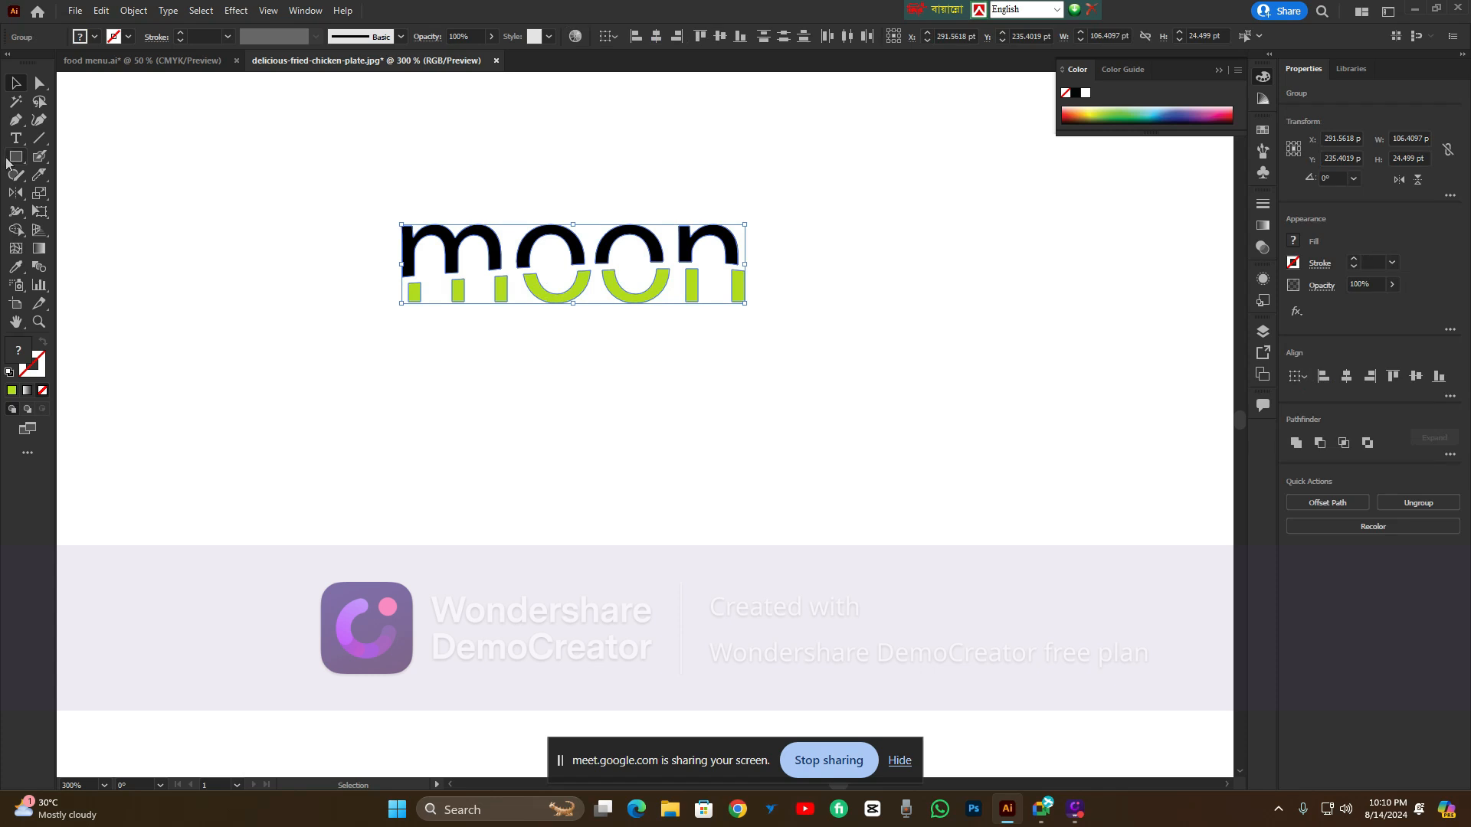
pyautogui.press('Delete')
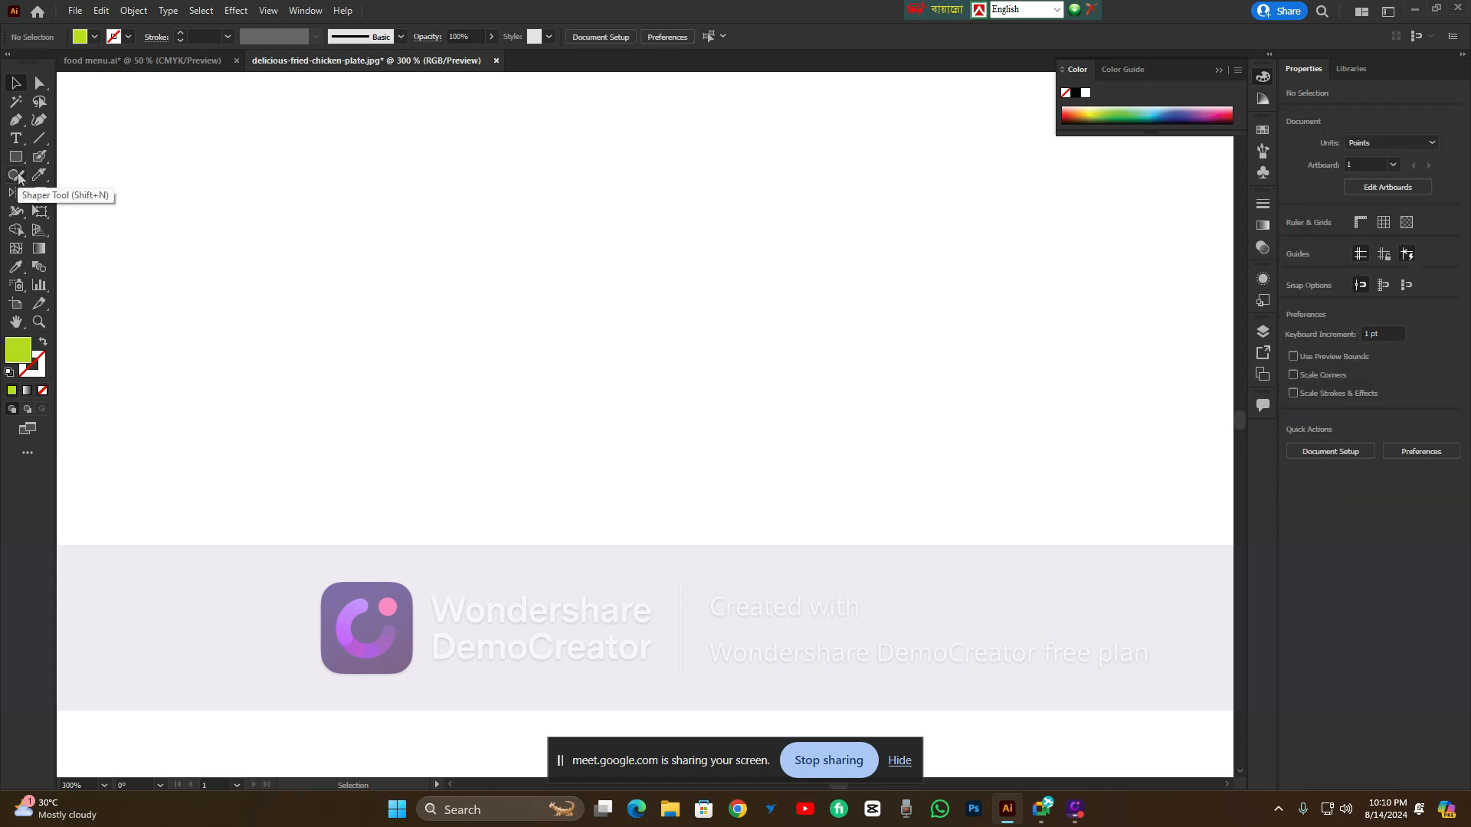
# Switch the brush tool group to the Paintbrush and the cutting tool group back to the Eraser
pyautogui.click(39, 156)
pyautogui.click(107, 154)
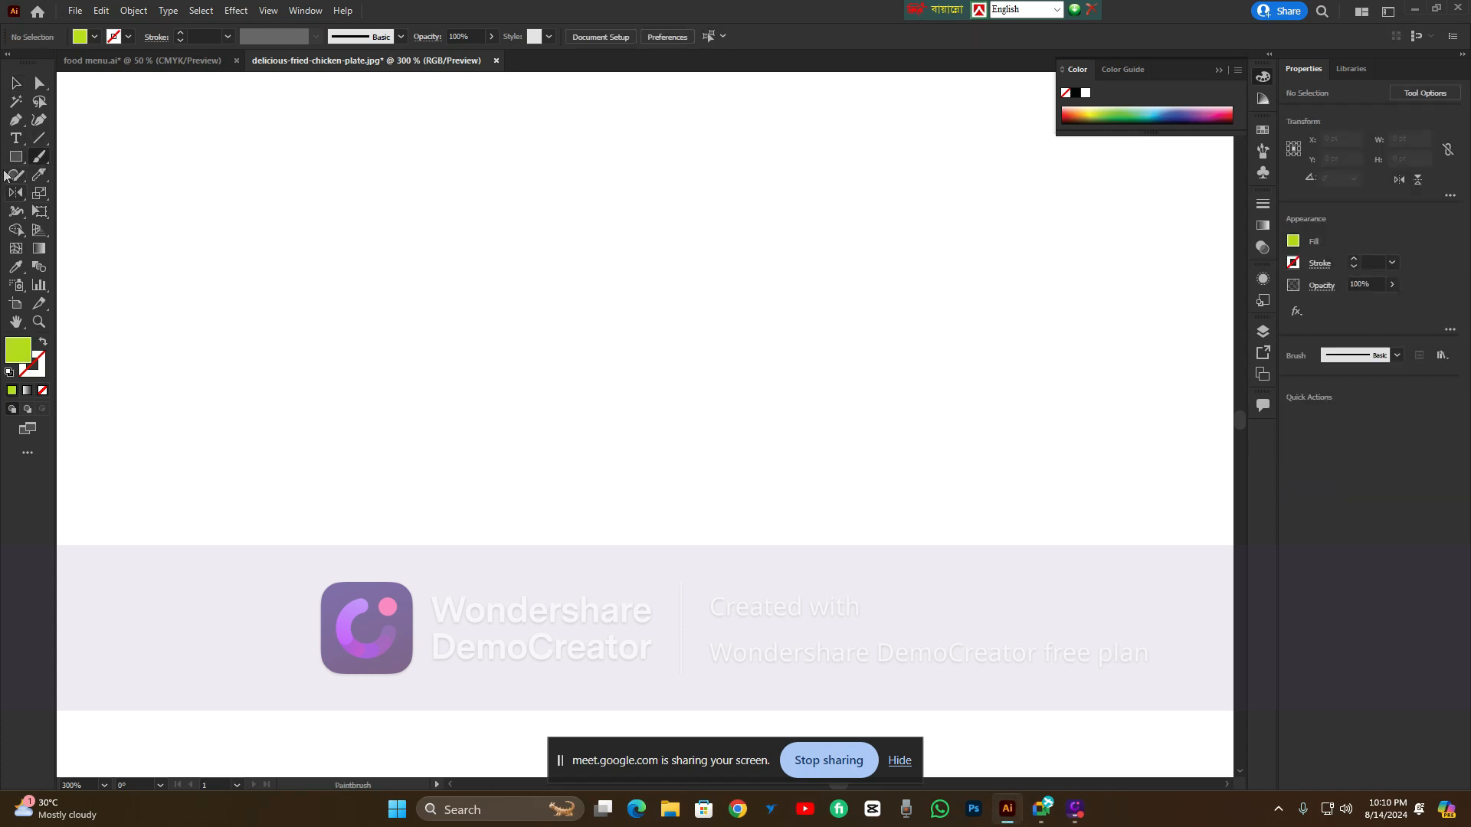
pyautogui.click(40, 175)
pyautogui.click(90, 175)
pyautogui.click(23, 176)
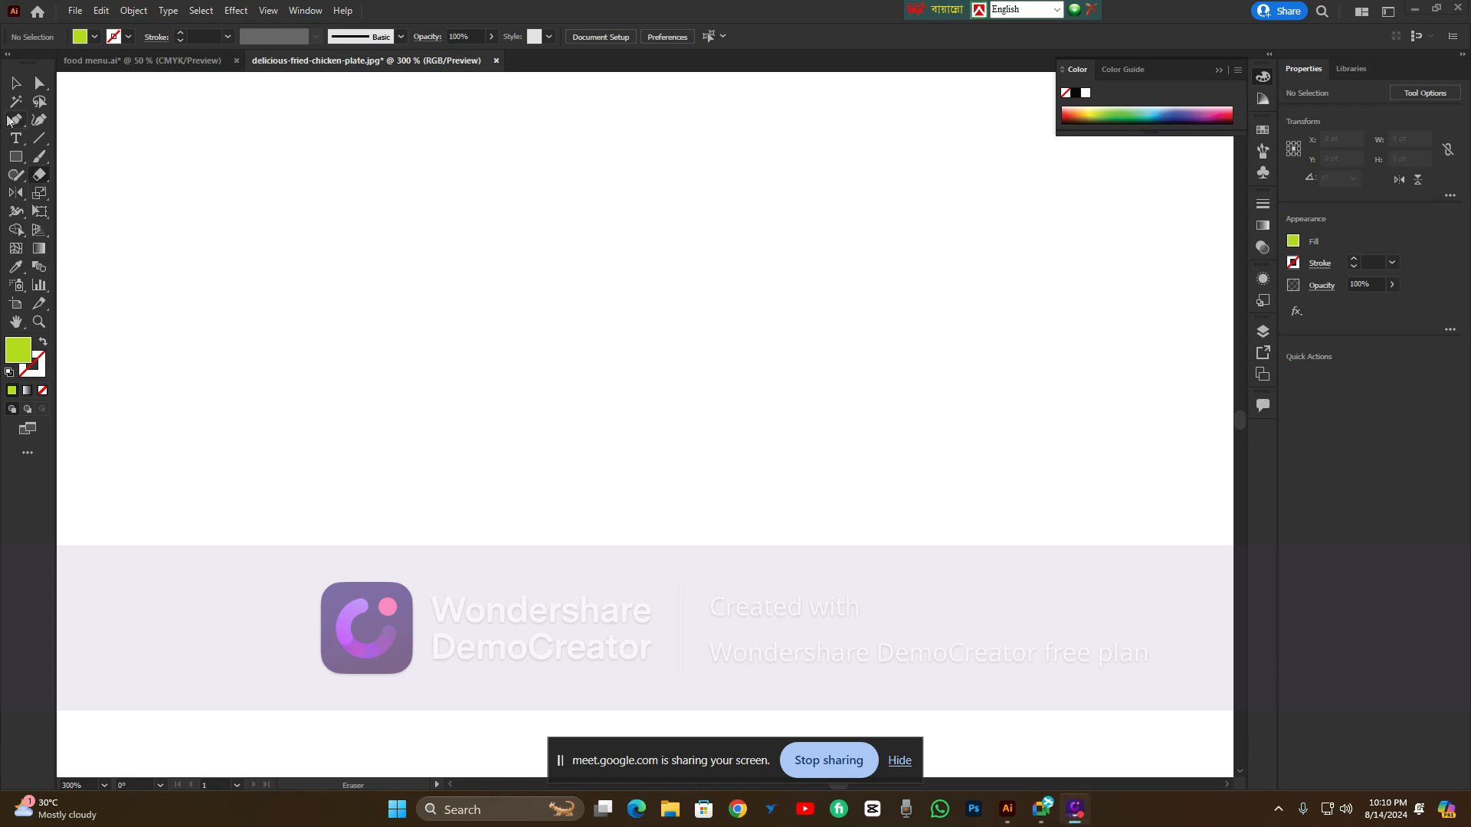
# Draw a lime-green rectangle about 43 × 38 pt on the empty artboard and undo it
pyautogui.click(15, 156)
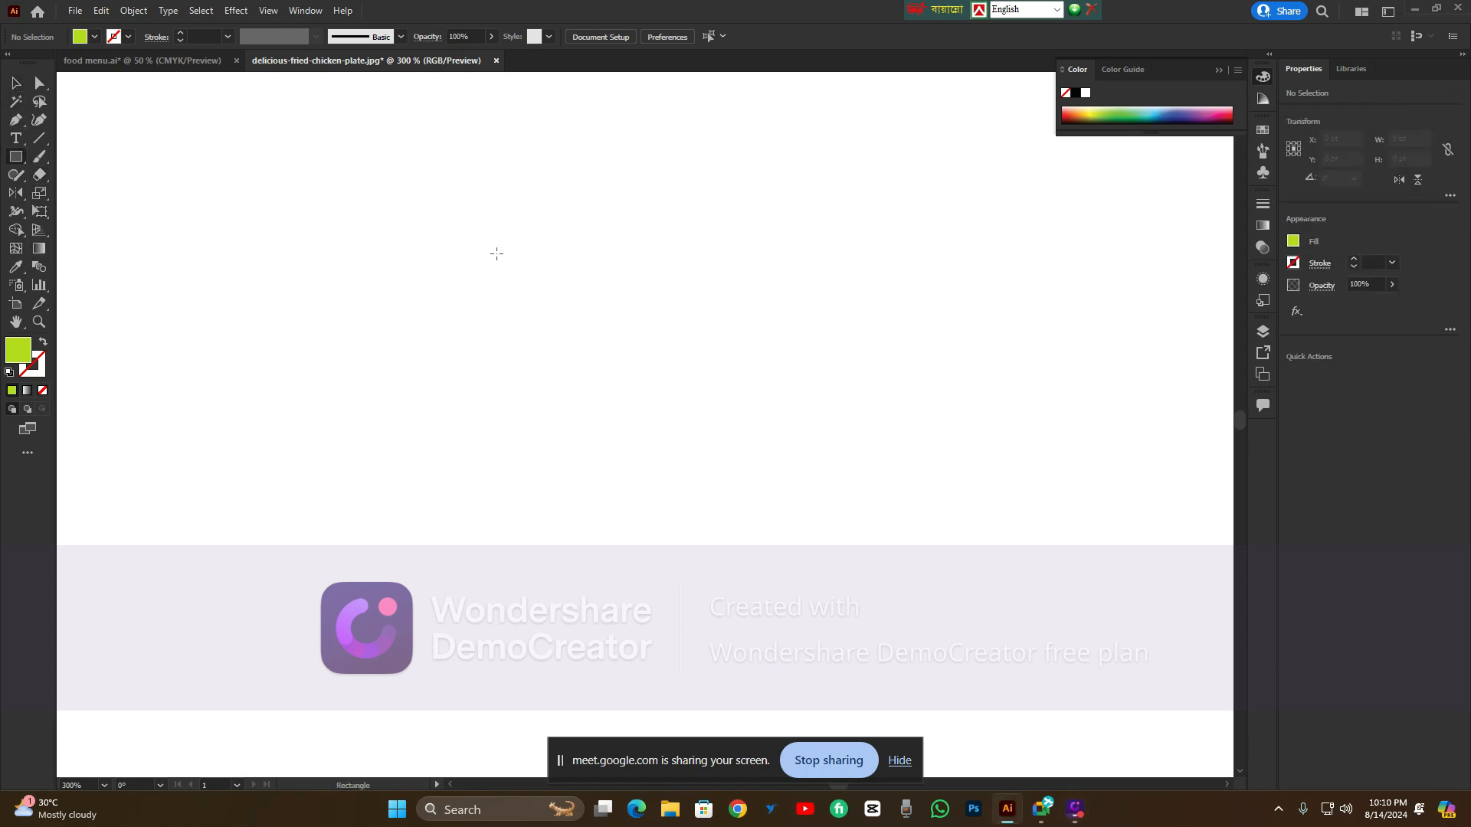
pyautogui.moveTo(490, 246); pyautogui.dragTo(628, 368)
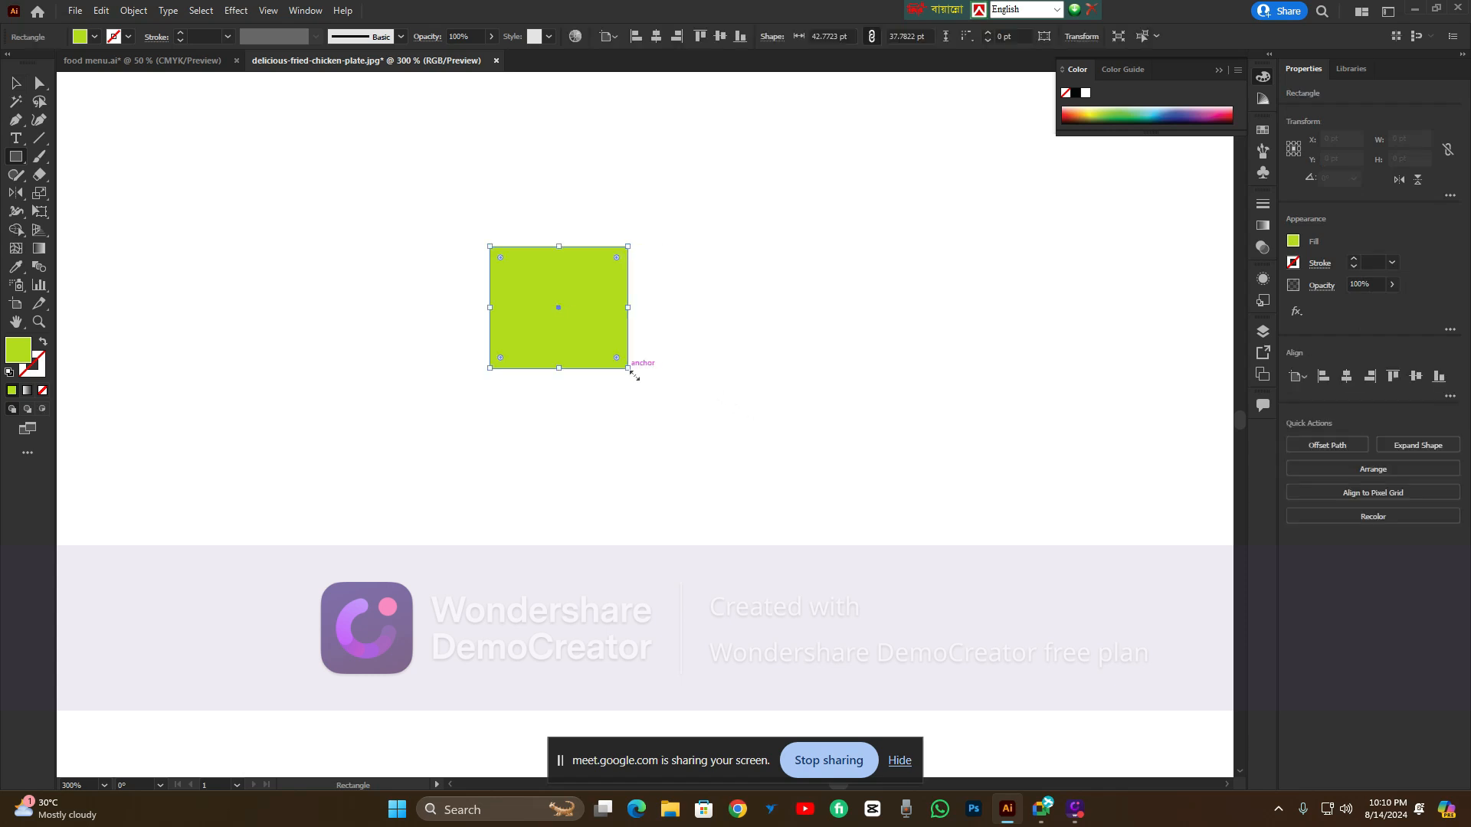
pyautogui.hotkey('ctrl', 'z')
pyautogui.click(15, 82)
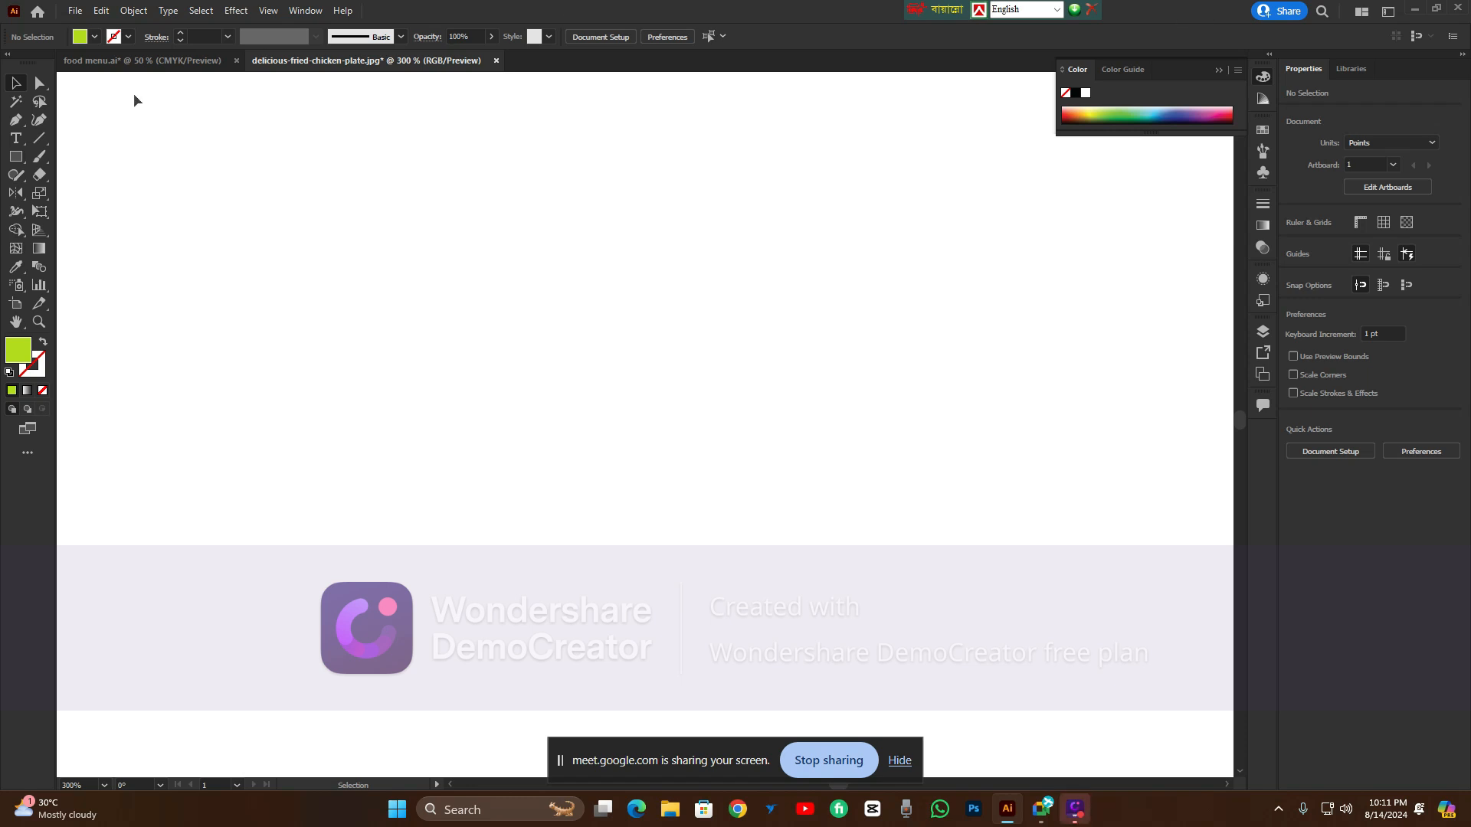
pyautogui.click(16, 175)
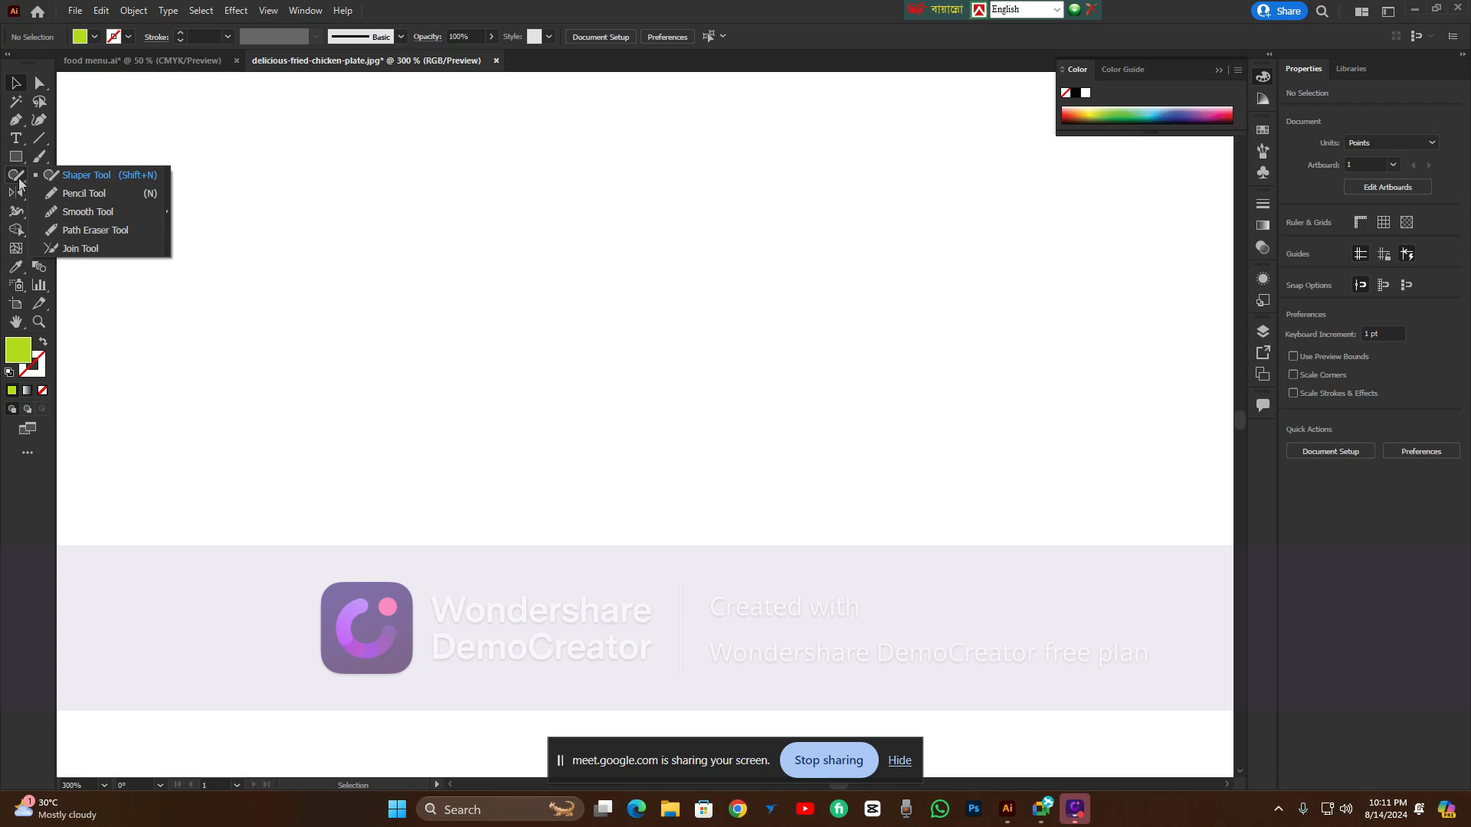
# Look through the participant list in the Google Meet window and return to Illustrator
pyautogui.moveTo(1034, 814)
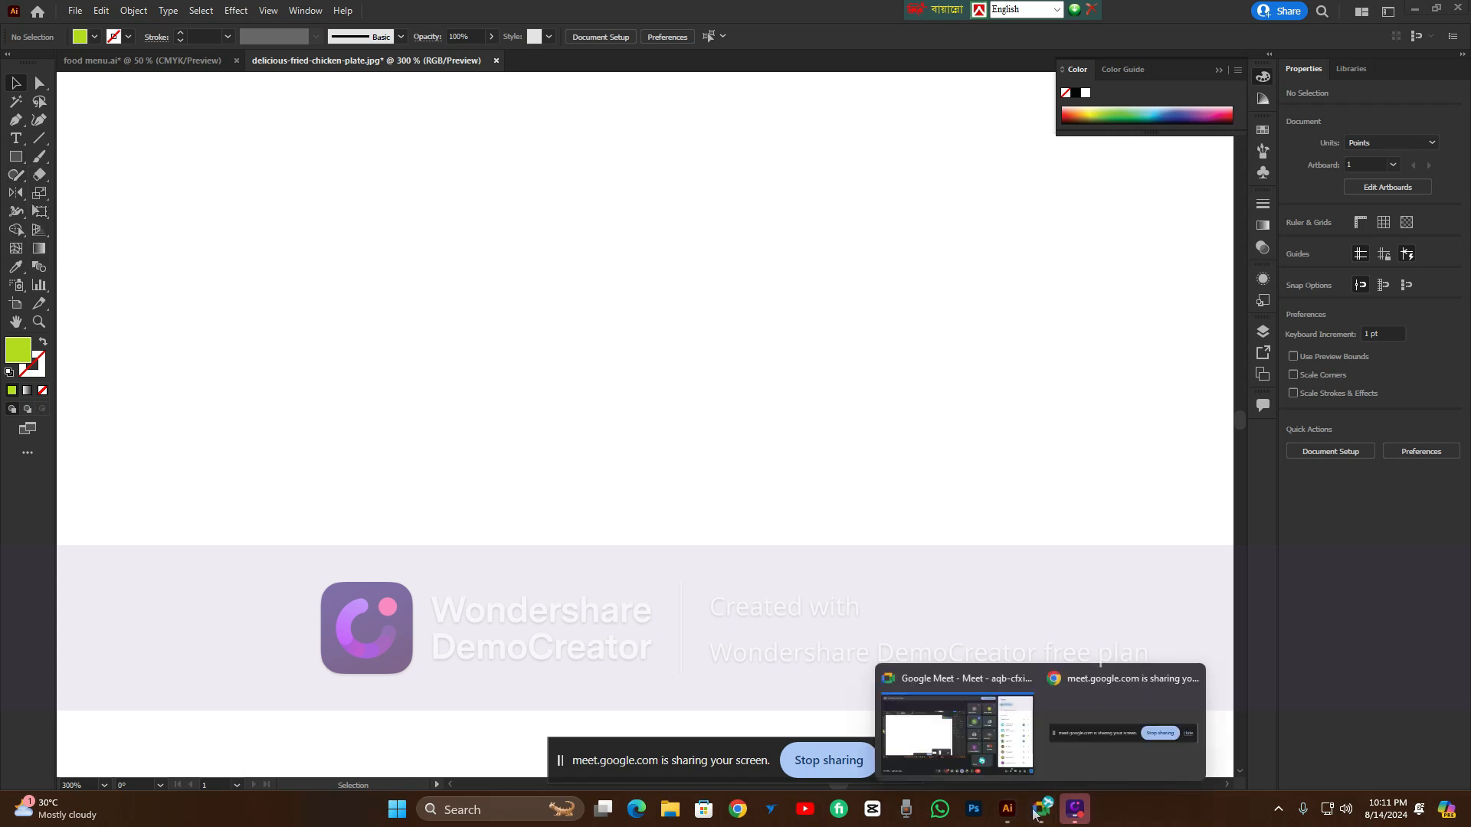
pyautogui.click(1010, 739)
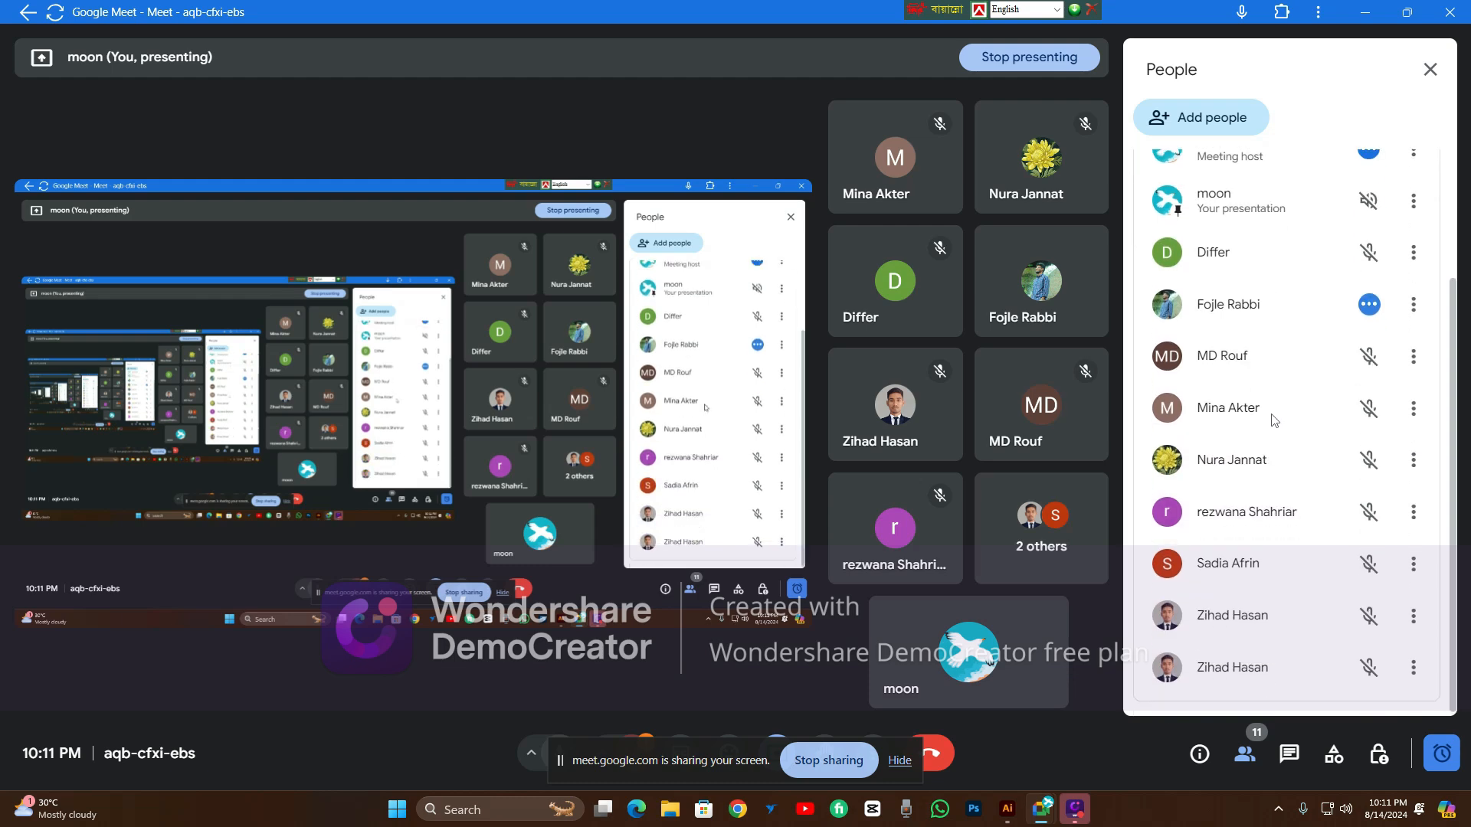
pyautogui.scroll(3, 1271, 421)
pyautogui.scroll(-3, 1268, 425)
pyautogui.moveTo(1013, 818)
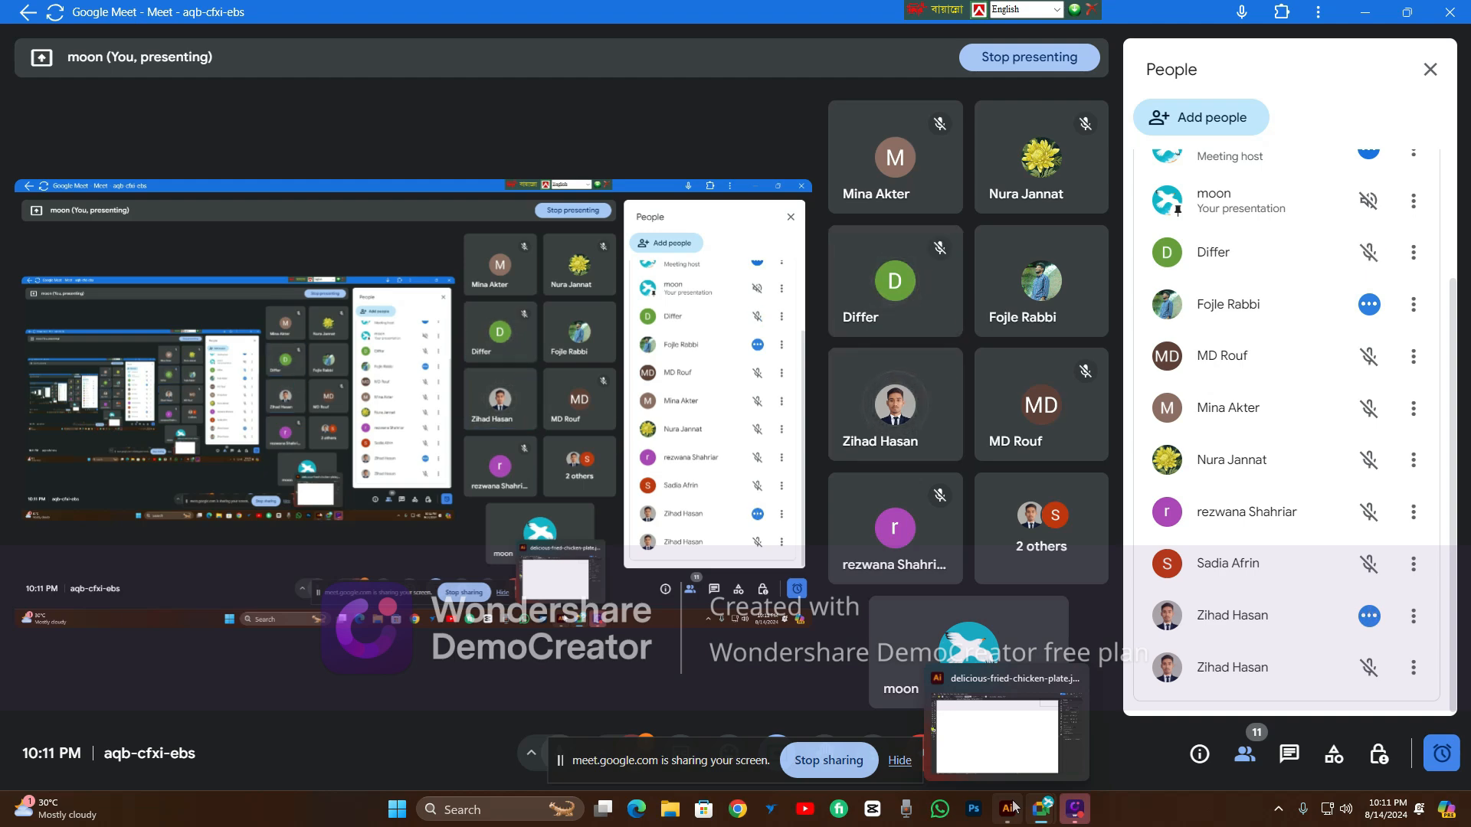
pyautogui.click(1013, 808)
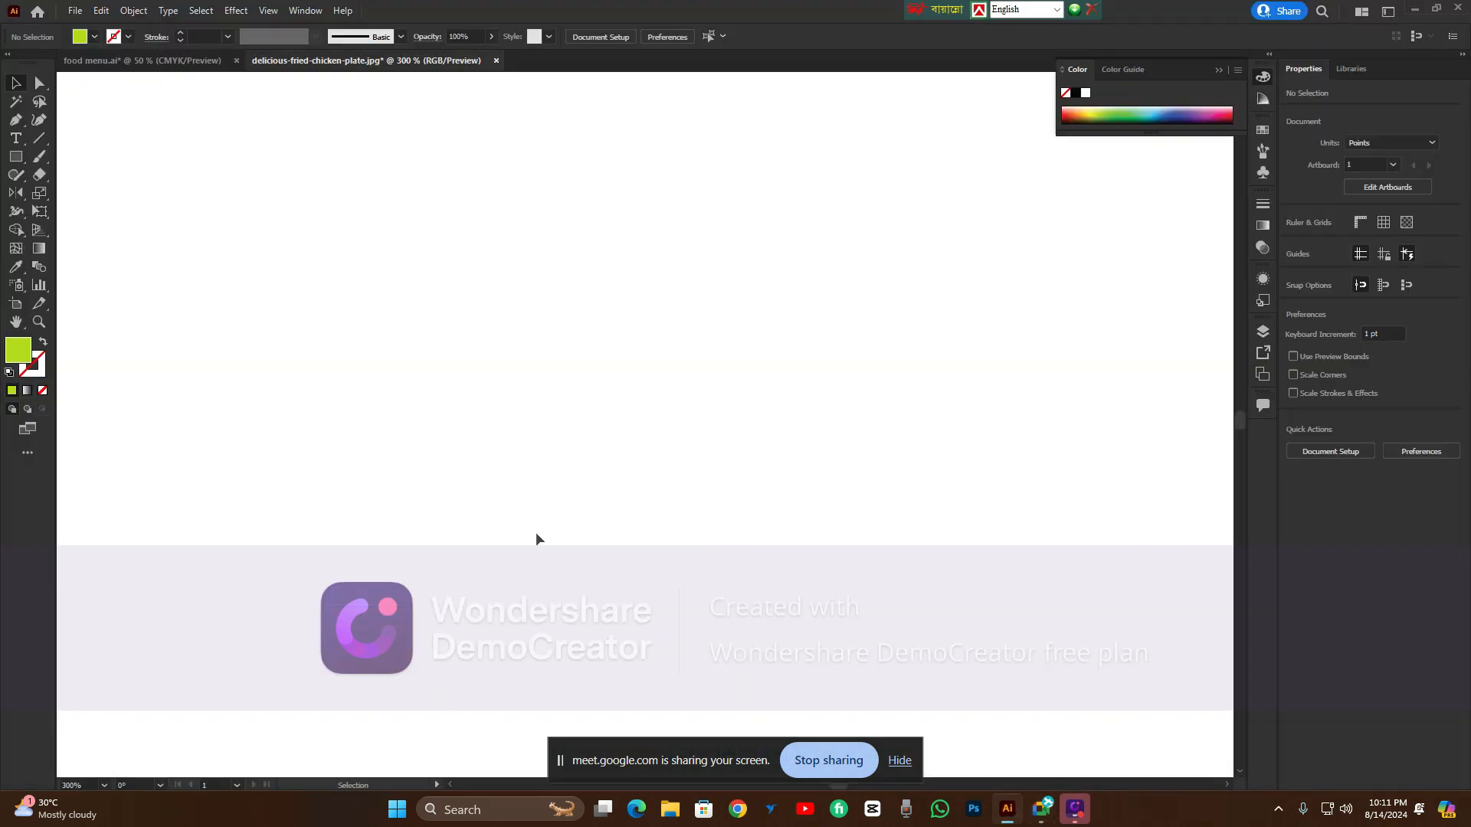
pyautogui.scroll(-1, 400, 389)
pyautogui.click(37, 86)
pyautogui.click(21, 86)
pyautogui.click(42, 176)
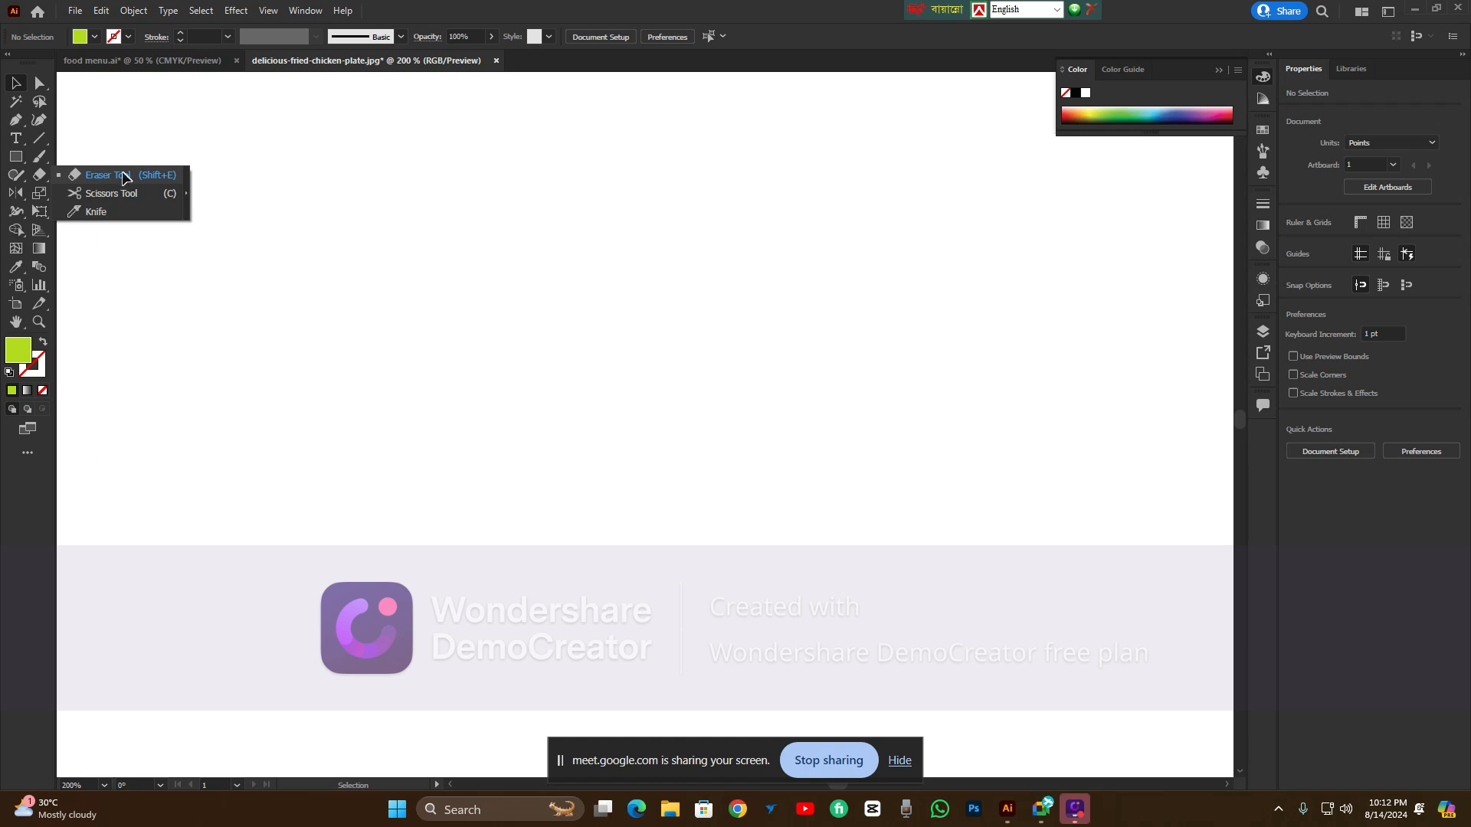
pyautogui.click(144, 122)
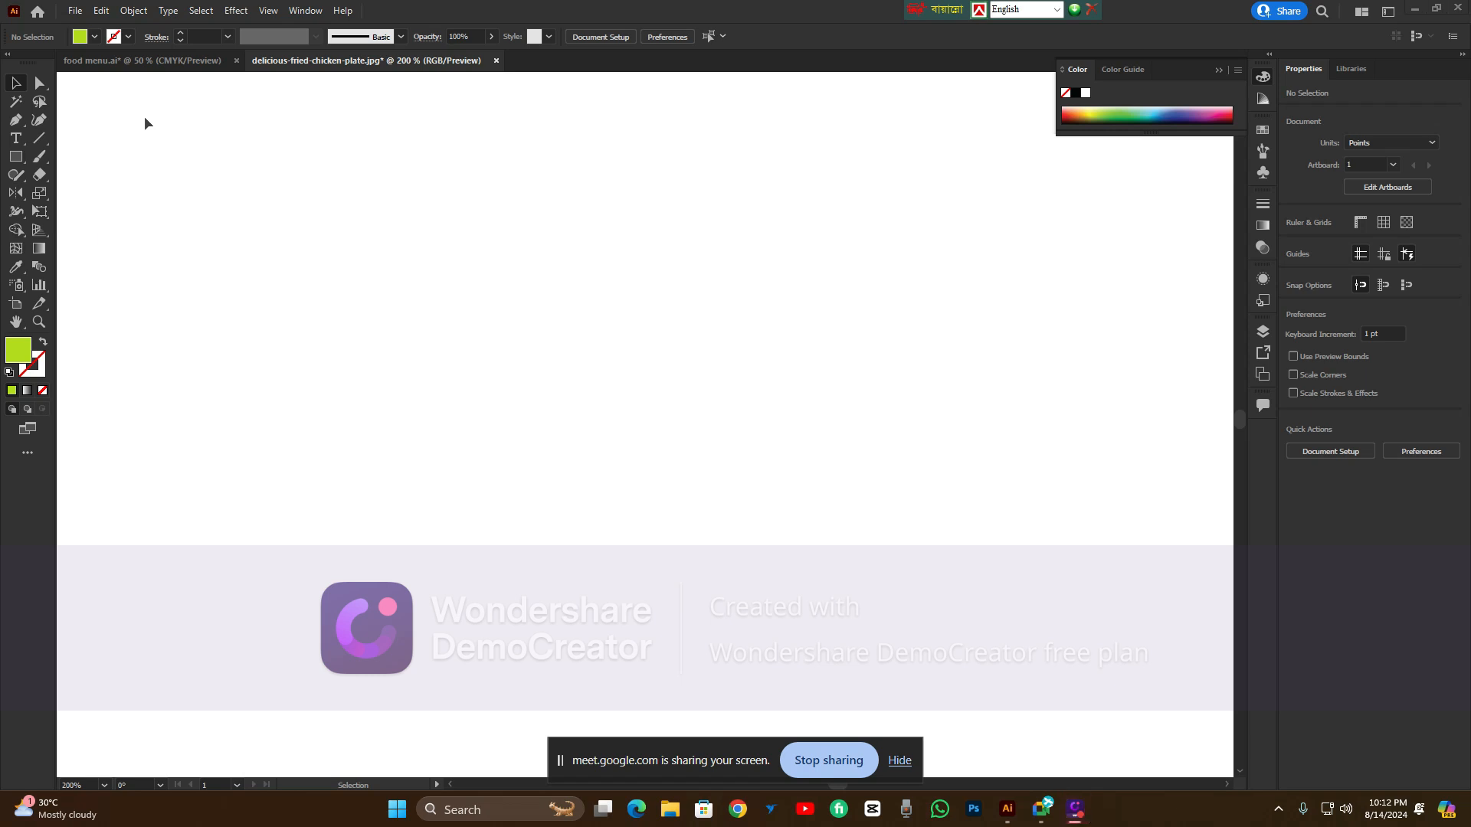
pyautogui.click(51, 176)
pyautogui.press('F10')
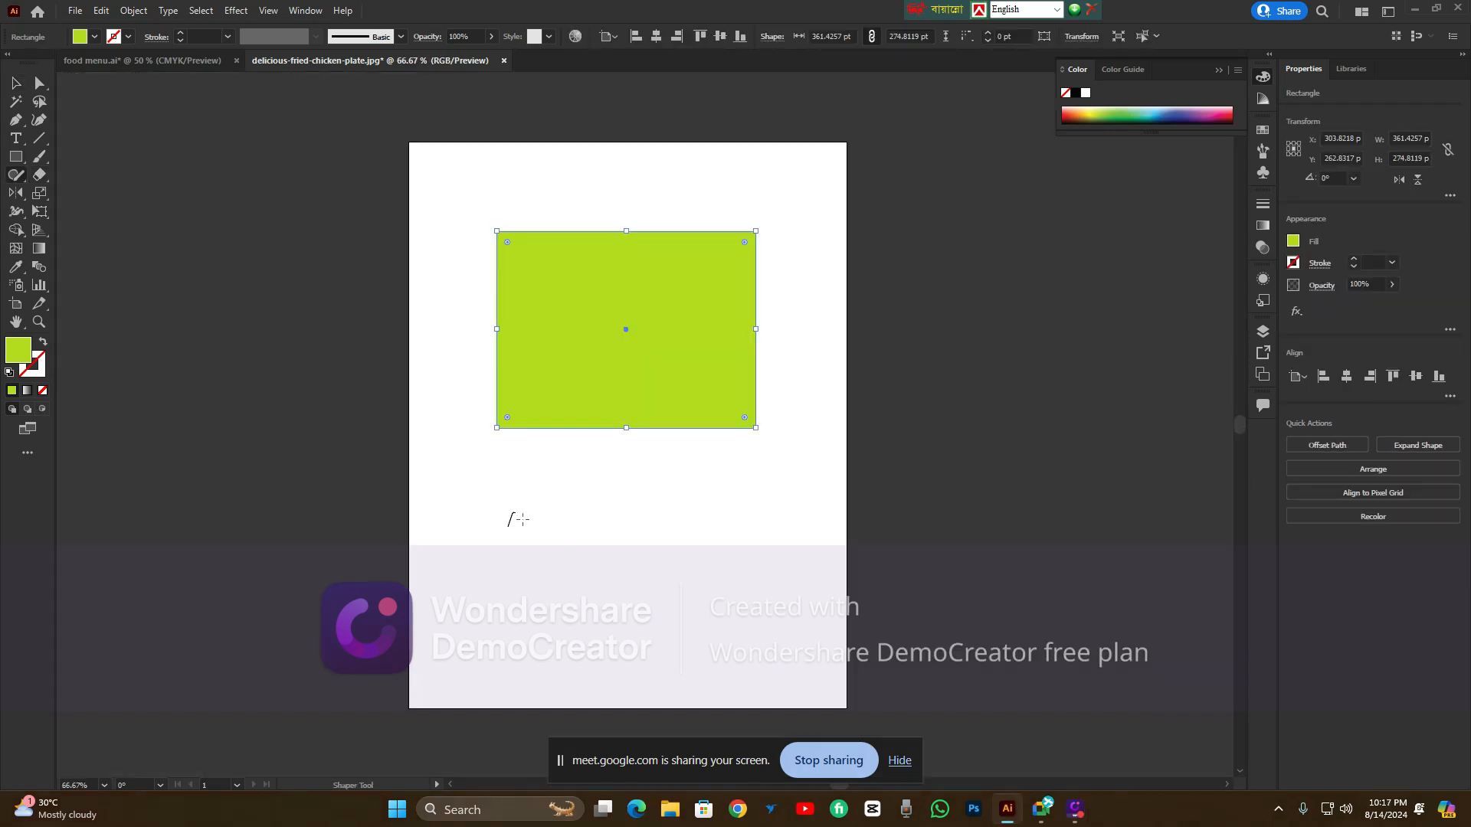
# Try a diagonal Shaper tool stroke on the empty area below the green rectangle
pyautogui.moveTo(519, 520)
pyautogui.mouseDown()
pyautogui.moveTo(601, 623)
pyautogui.moveTo(668, 625)
pyautogui.mouseUp()
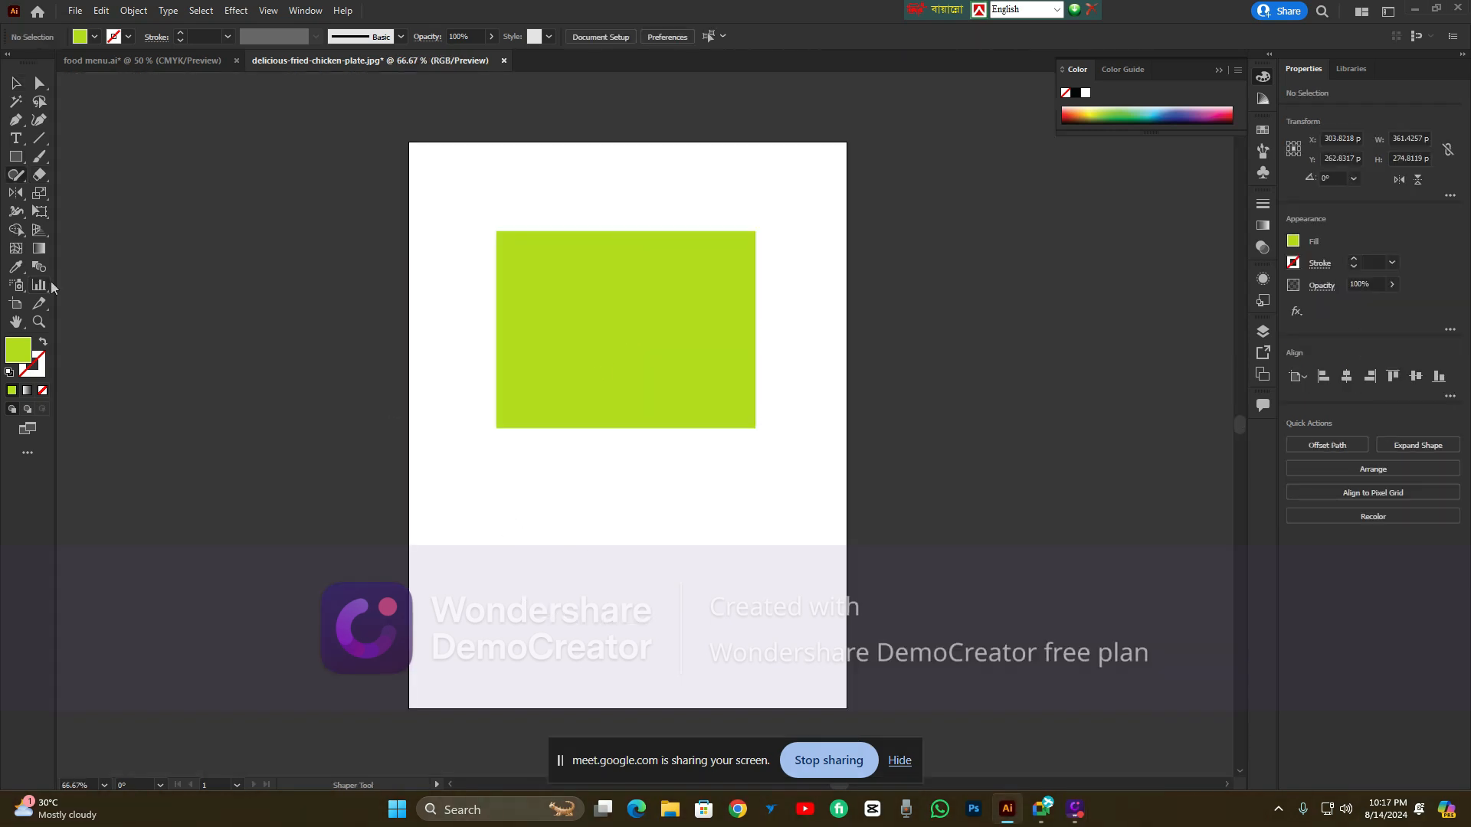
pyautogui.rightClick(15, 177)
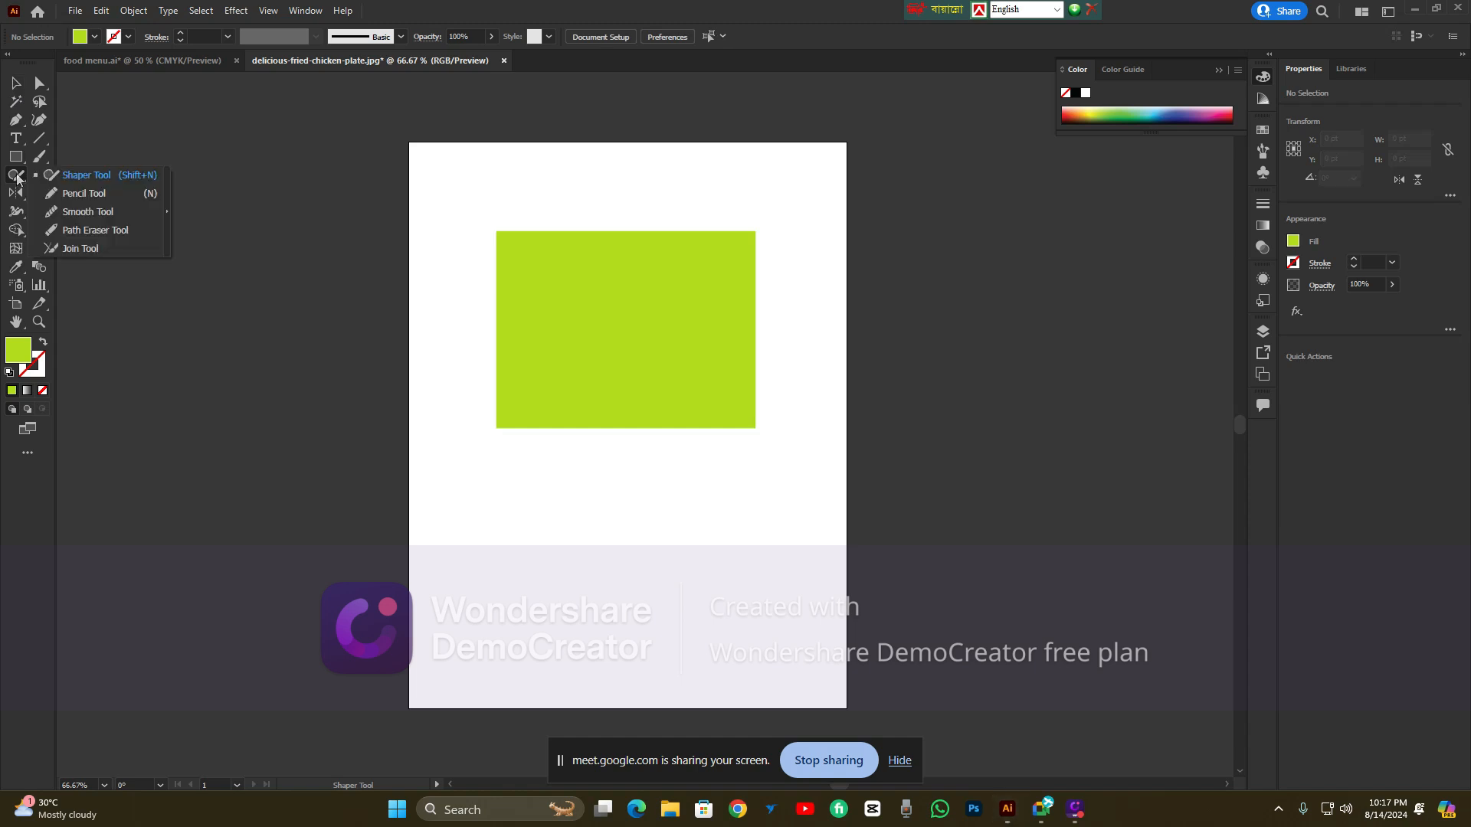
pyautogui.click(63, 178)
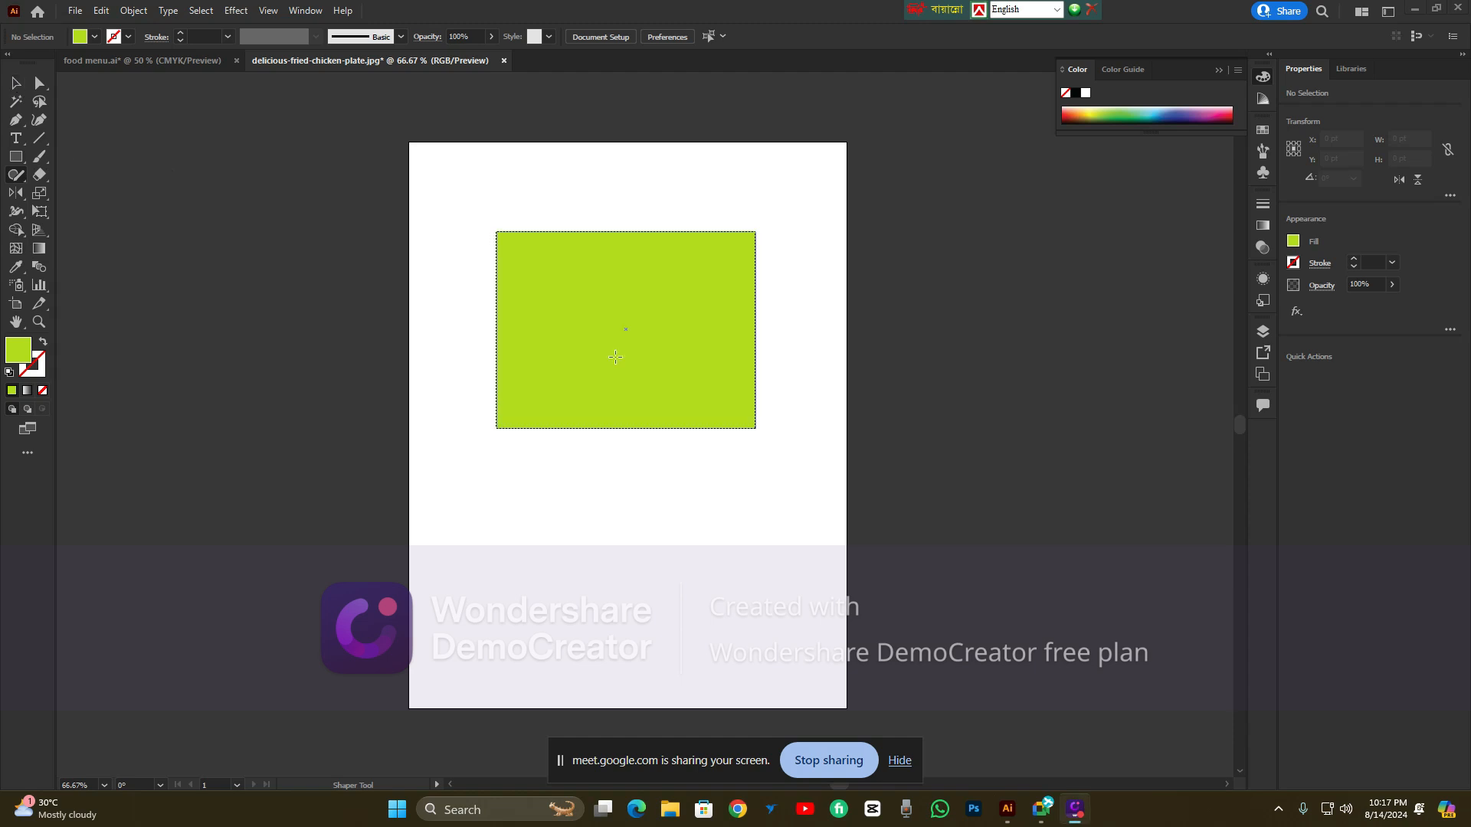
# Move the green rectangle off the artboard's right side and draw another rectangle about 333 × 274 pt in the artboard's upper half
pyautogui.click(16, 82)
pyautogui.moveTo(512, 358); pyautogui.dragTo(885, 286)
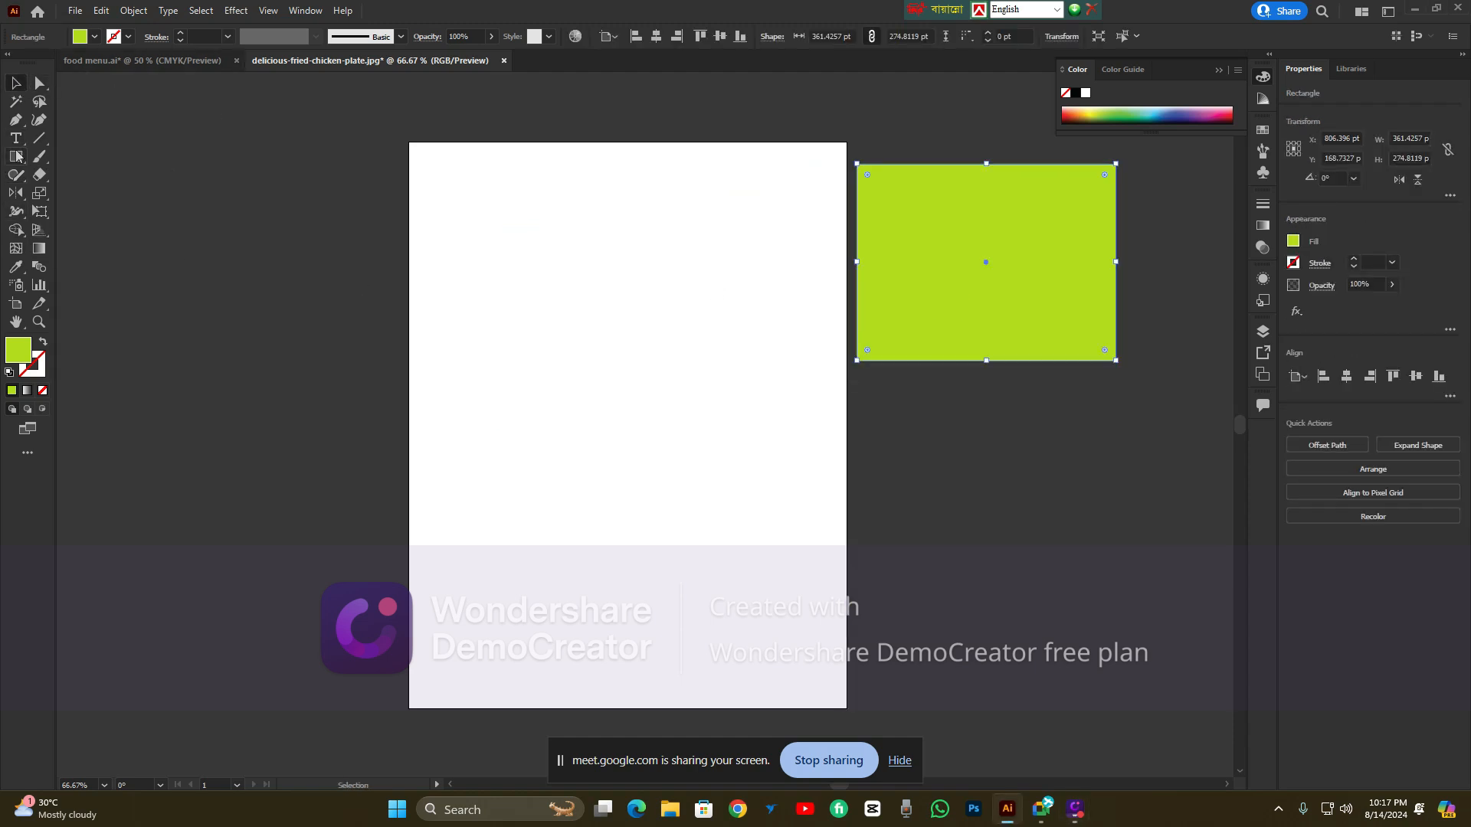
pyautogui.rightClick(17, 157)
pyautogui.click(69, 157)
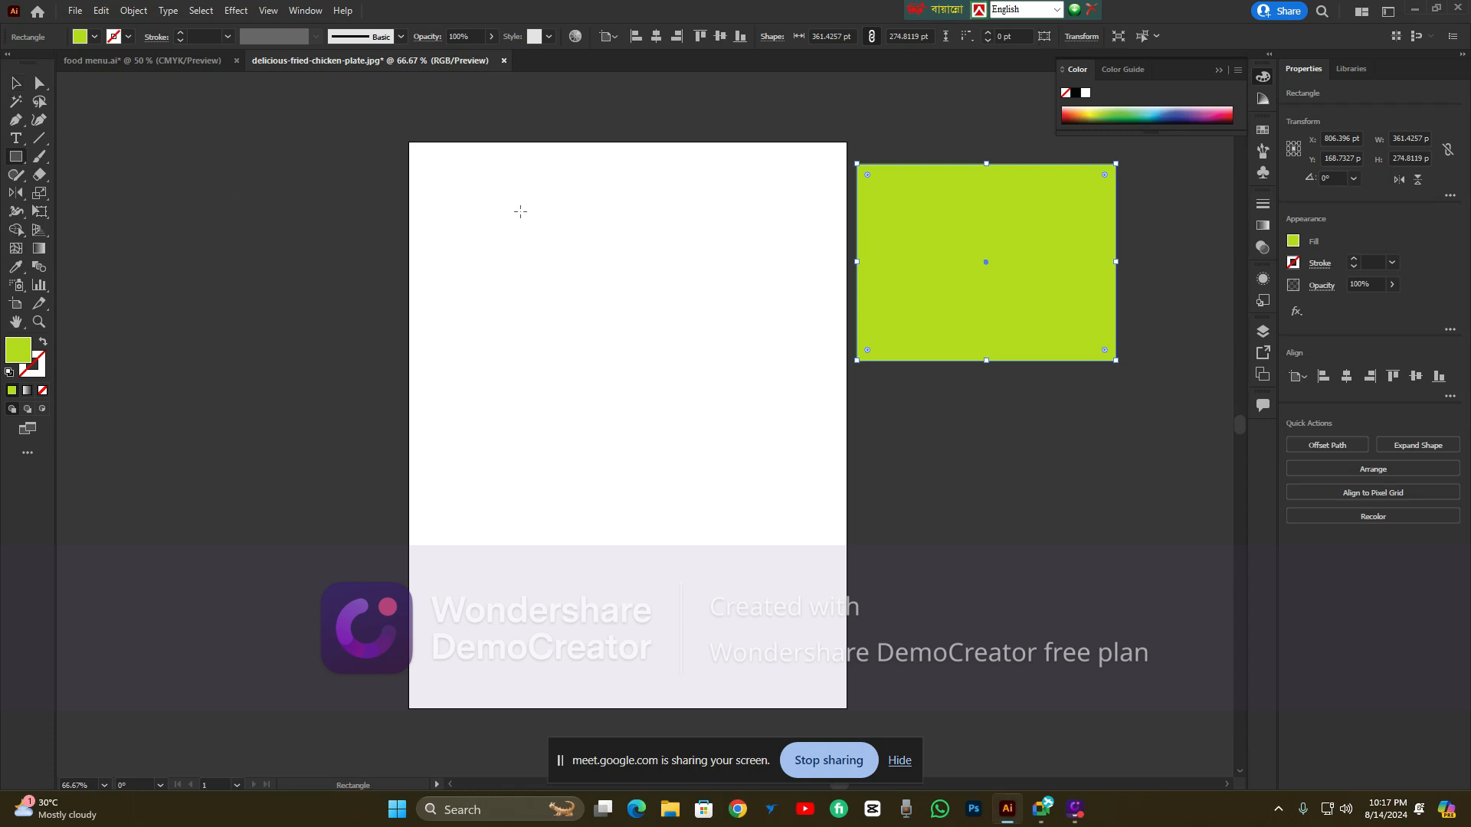
pyautogui.moveTo(490, 202)
pyautogui.mouseDown()
pyautogui.moveTo(692, 400)
pyautogui.moveTo(728, 398)
pyautogui.mouseUp()
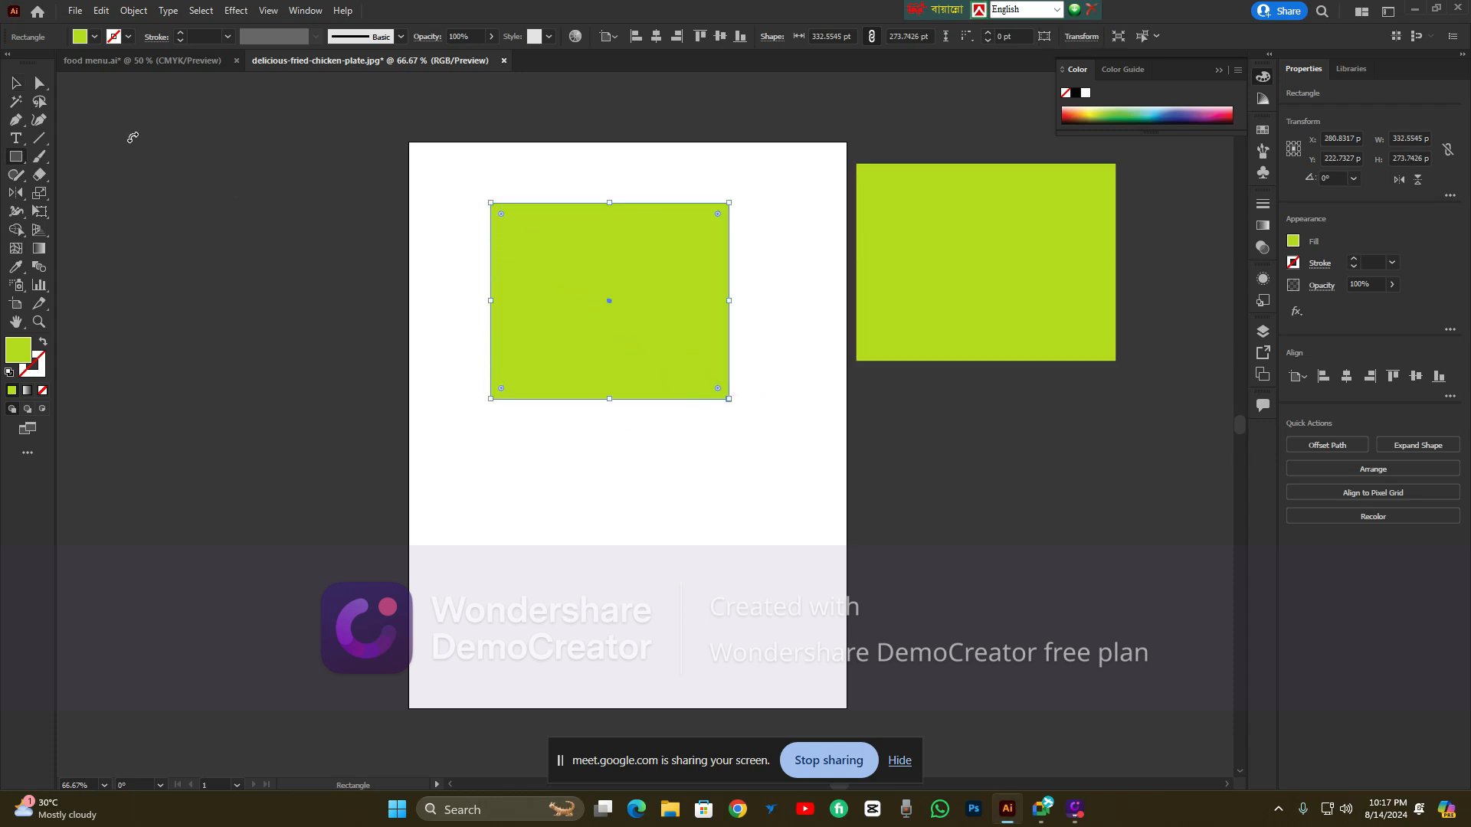
# Draw a rounded rectangle about 304 × 240 pt with 12 pt corners below the rectangle on the artboard
pyautogui.rightClick(16, 157)
pyautogui.click(110, 175)
pyautogui.rightClick(14, 161)
pyautogui.click(100, 158)
pyautogui.moveTo(481, 447); pyautogui.dragTo(699, 618)
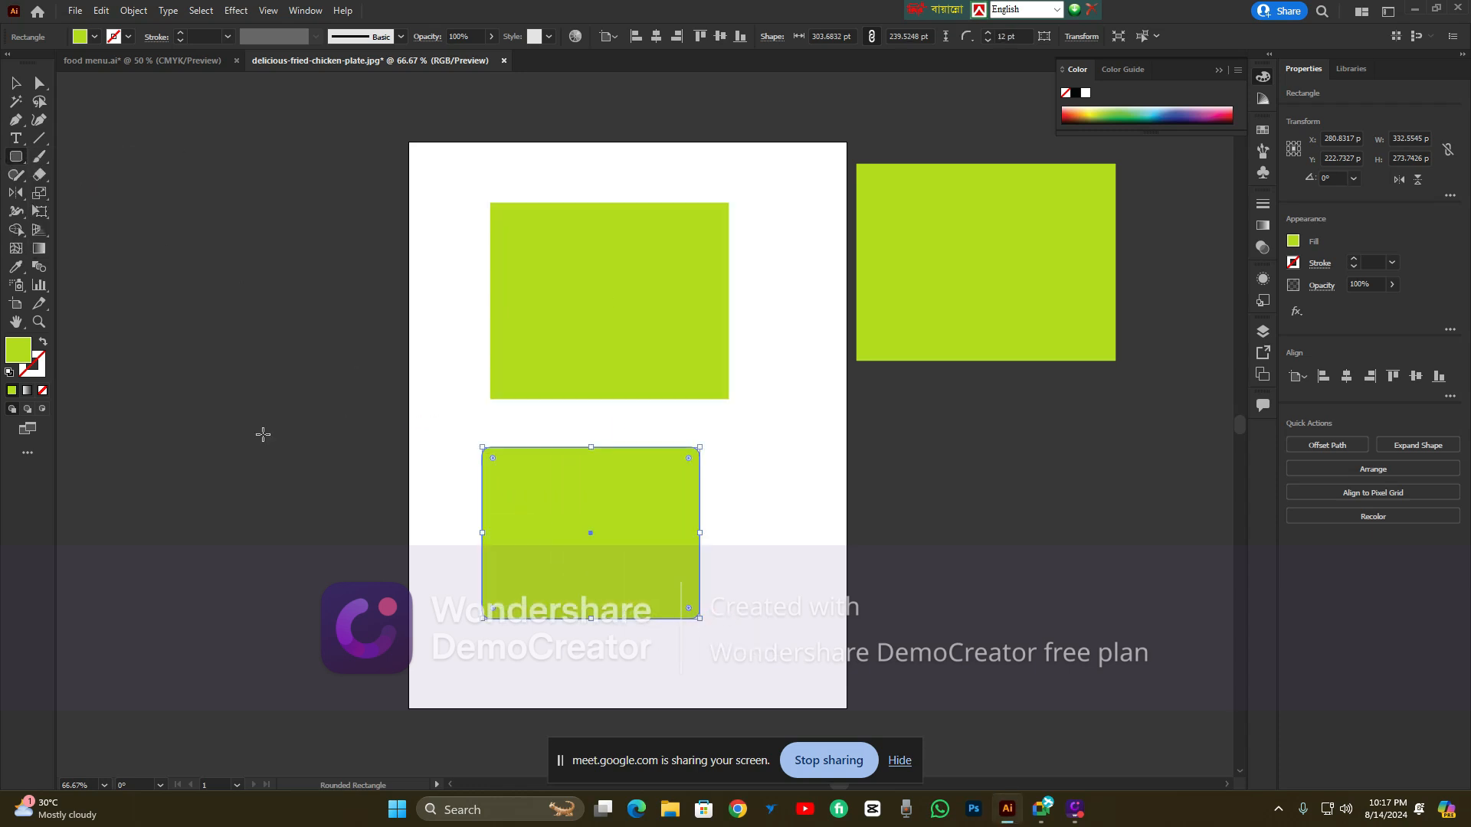
# Draw an ellipse about 252 × 235 pt just outside the artboard's left edge
pyautogui.rightClick(16, 157)
pyautogui.click(109, 192)
pyautogui.moveTo(224, 223); pyautogui.dragTo(405, 391)
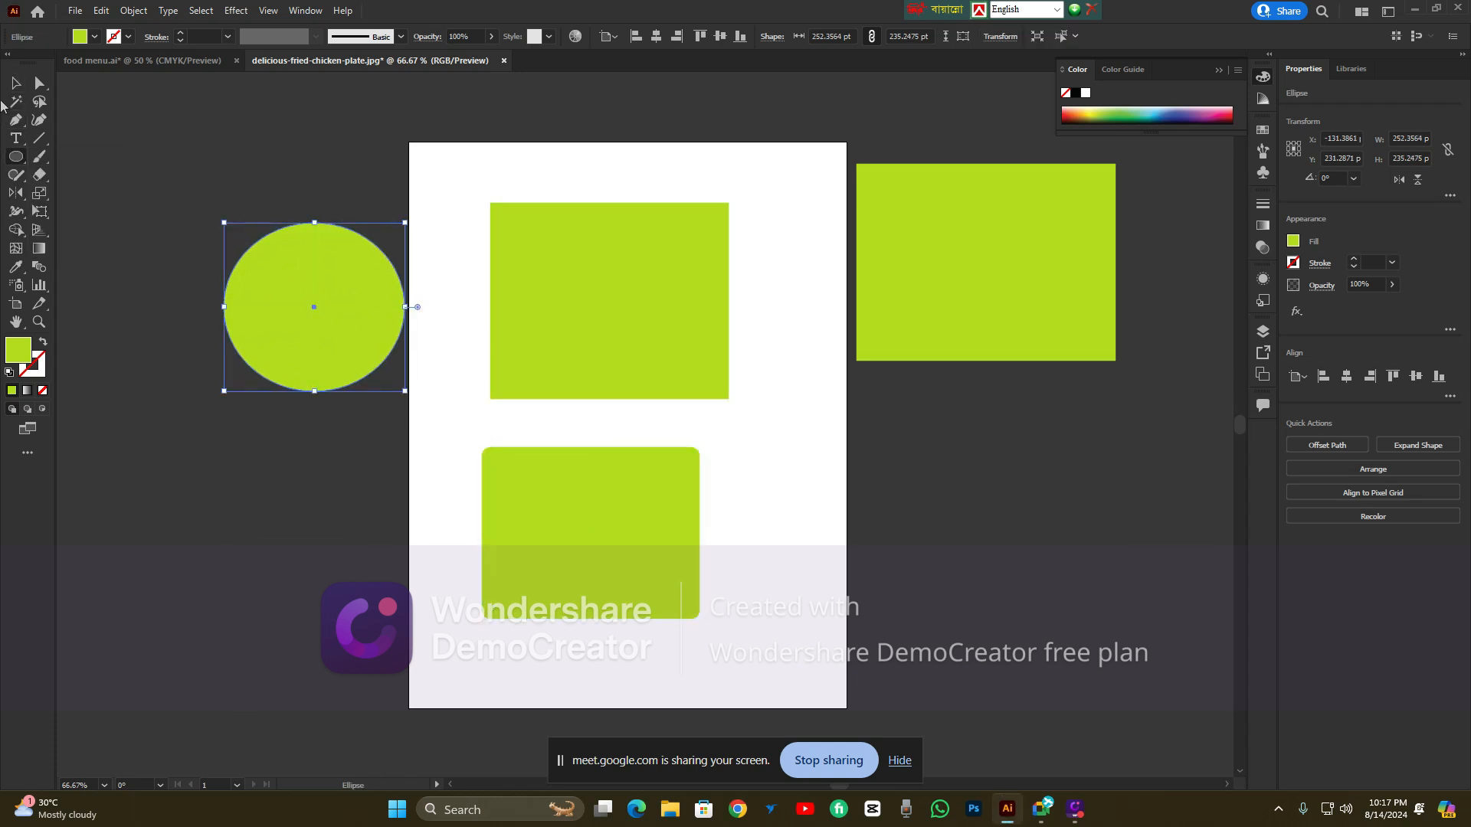
# Delete the ellipse, both plain rectangles and the rounded rectangle so the artboard is empty
pyautogui.click(15, 83)
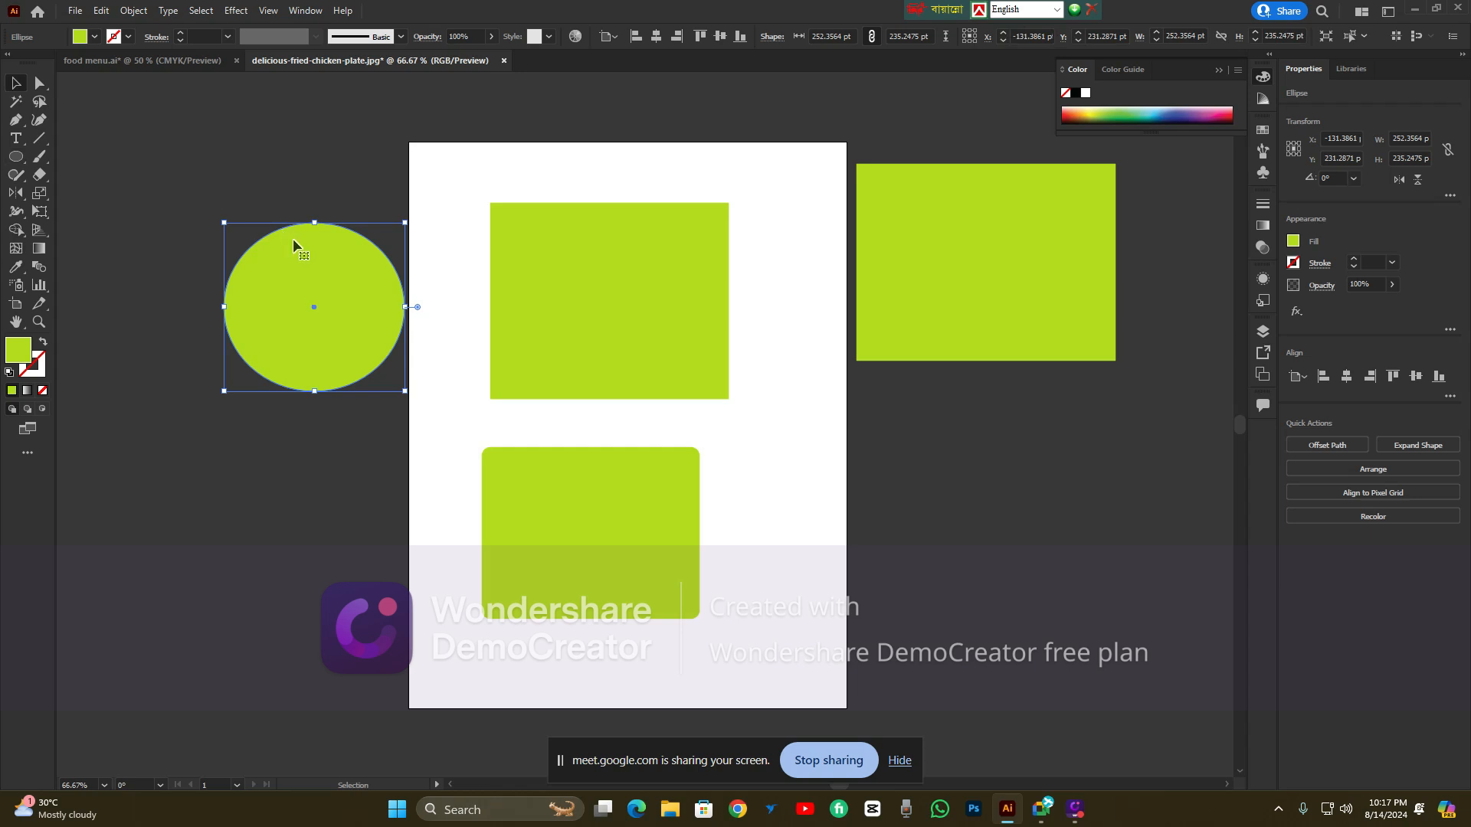
pyautogui.moveTo(293, 239); pyautogui.dragTo(279, 172)
pyautogui.press('Delete')
pyautogui.moveTo(572, 255); pyautogui.dragTo(495, 230)
pyautogui.press('Delete')
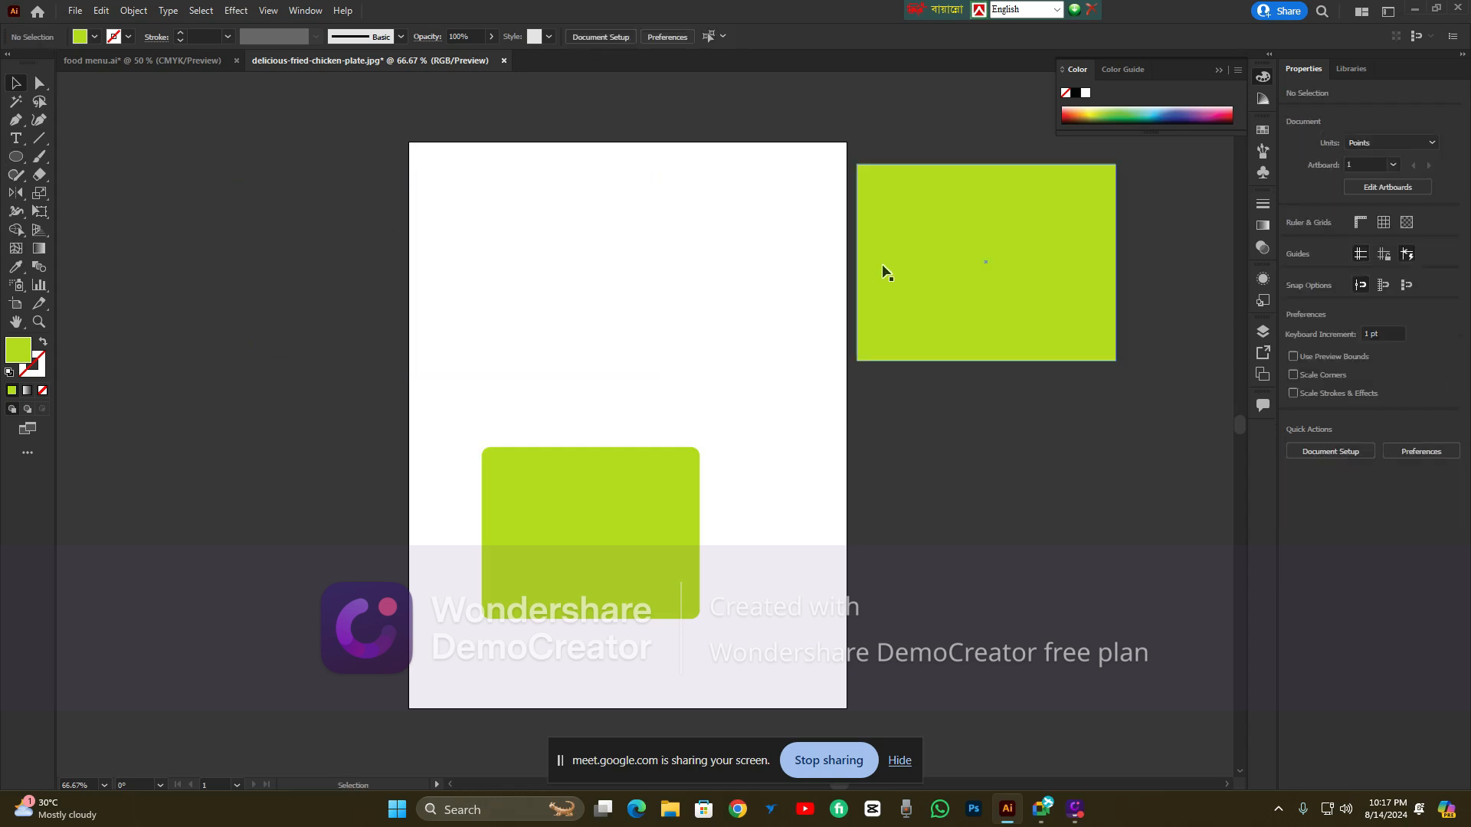
pyautogui.moveTo(883, 272); pyautogui.dragTo(518, 197)
pyautogui.press('Delete')
pyautogui.moveTo(555, 566); pyautogui.dragTo(513, 338)
pyautogui.press('Delete')
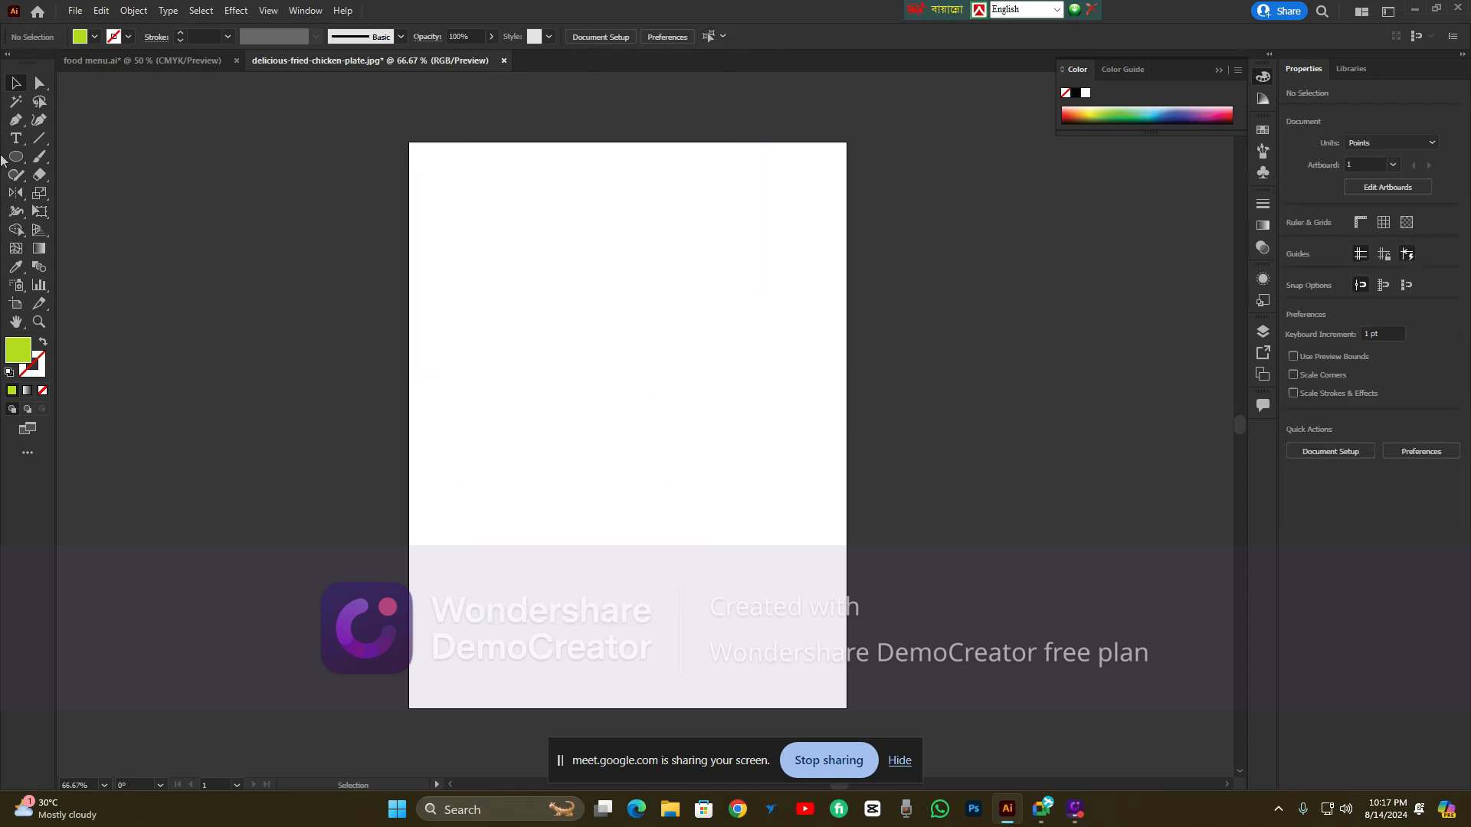
# Try sketching a tall rectangle with the Shaper tool in the artboard's upper half, and undo it
pyautogui.click(16, 176)
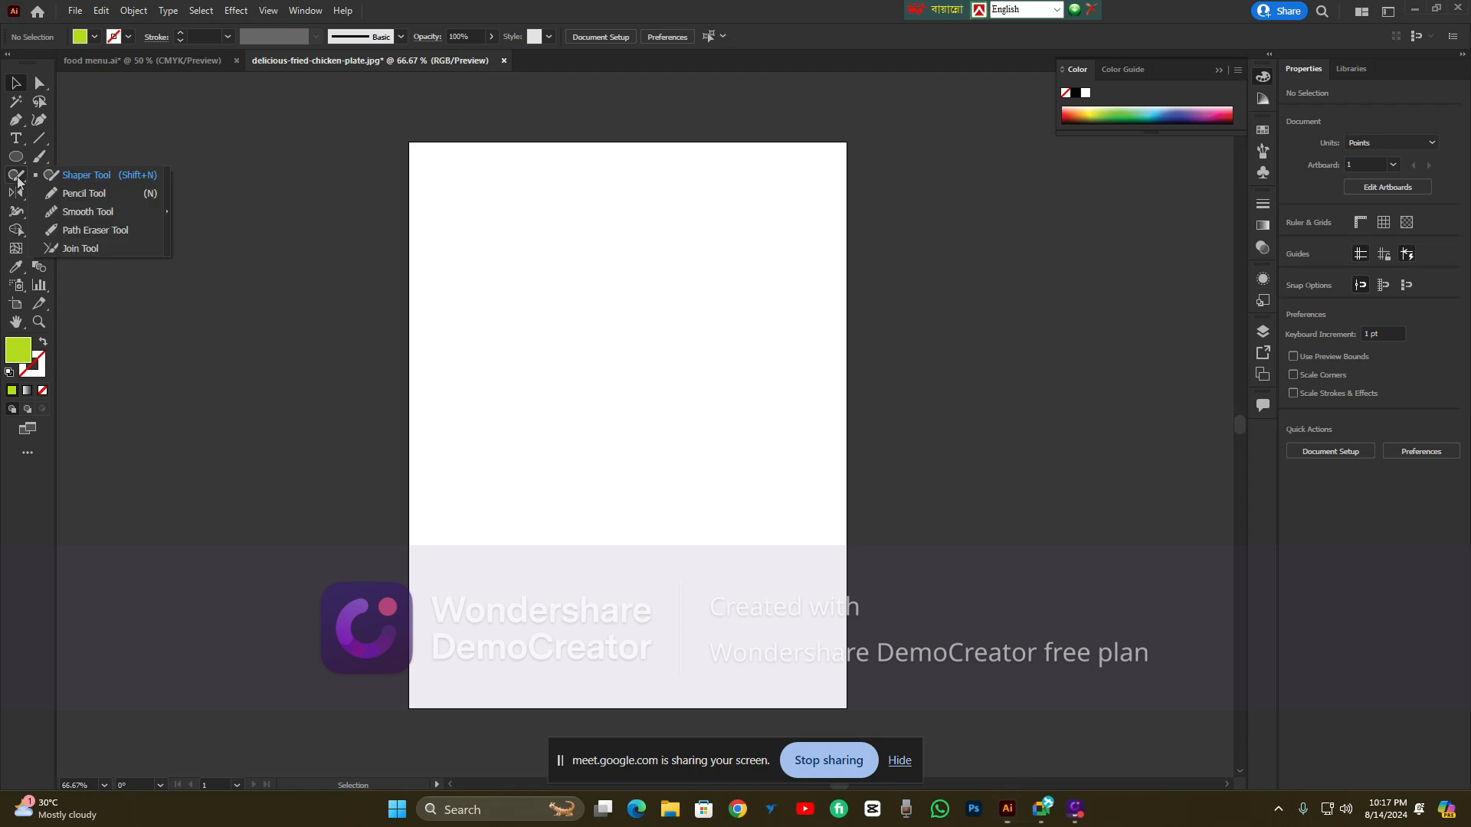
pyautogui.click(102, 182)
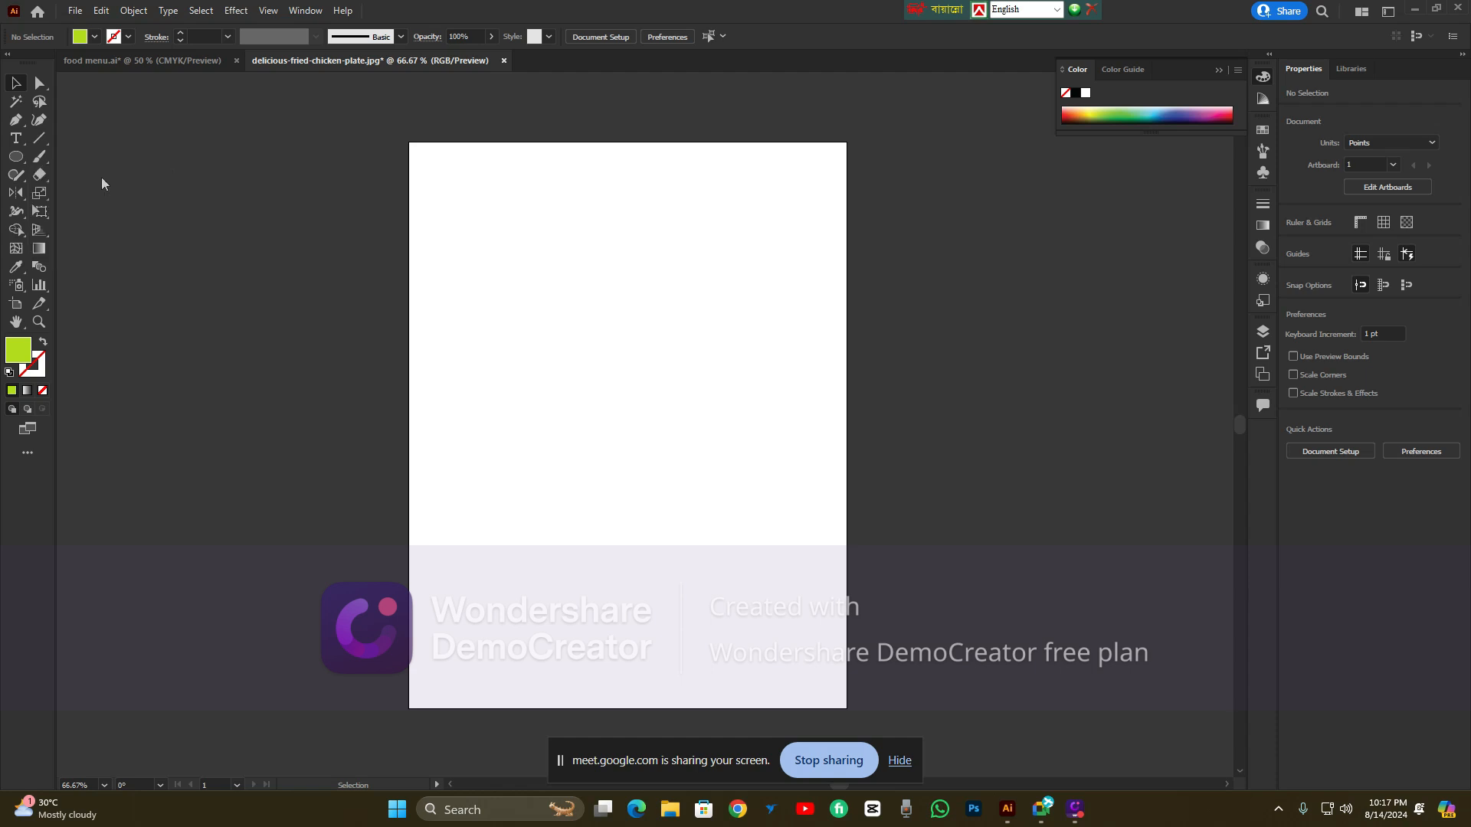
pyautogui.moveTo(553, 260)
pyautogui.mouseDown()
pyautogui.moveTo(595, 461)
pyautogui.moveTo(761, 438)
pyautogui.moveTo(681, 220)
pyautogui.moveTo(552, 261)
pyautogui.mouseUp()
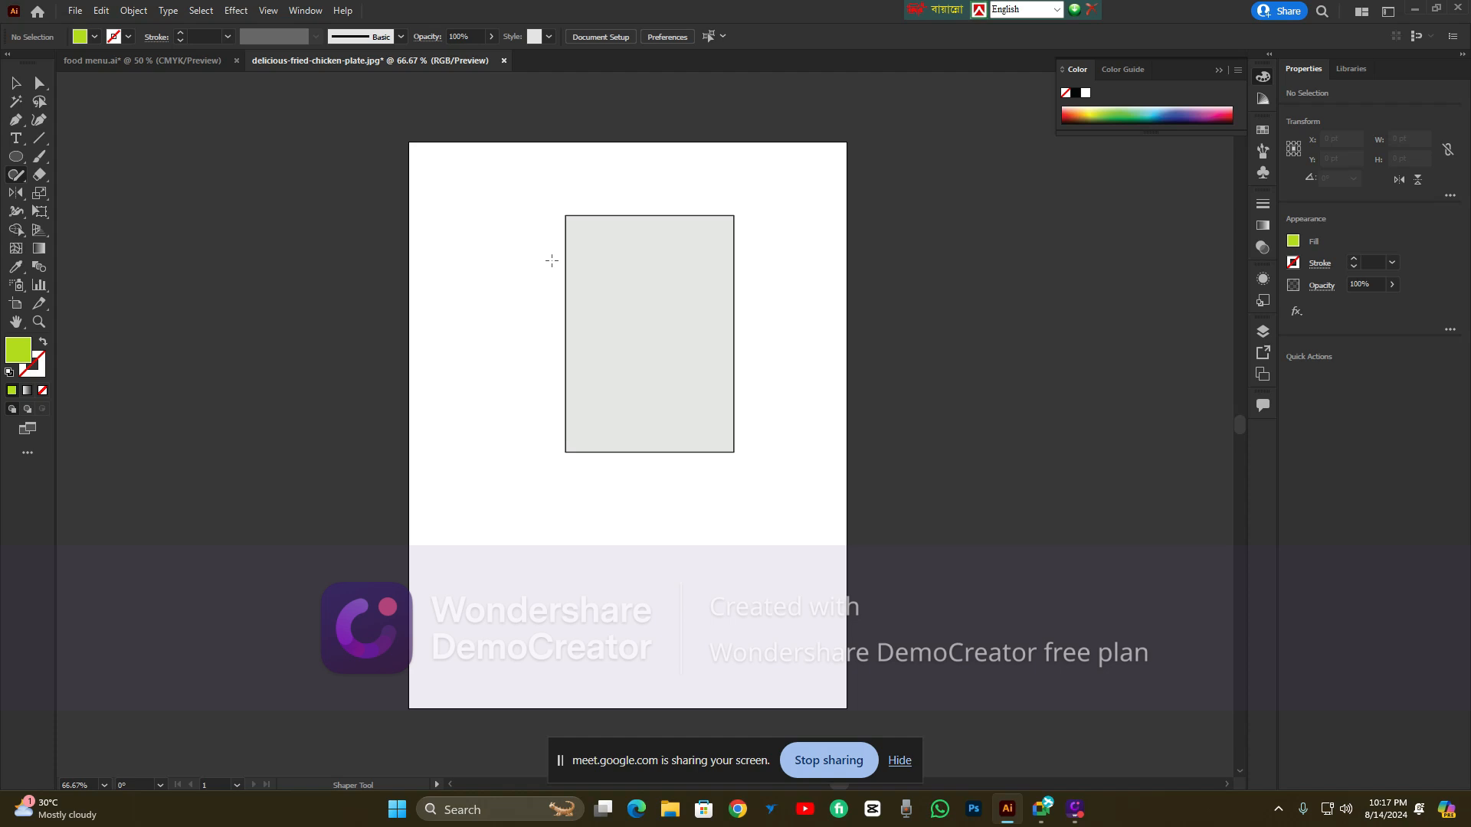
pyautogui.hotkey('ctrl', 'z')
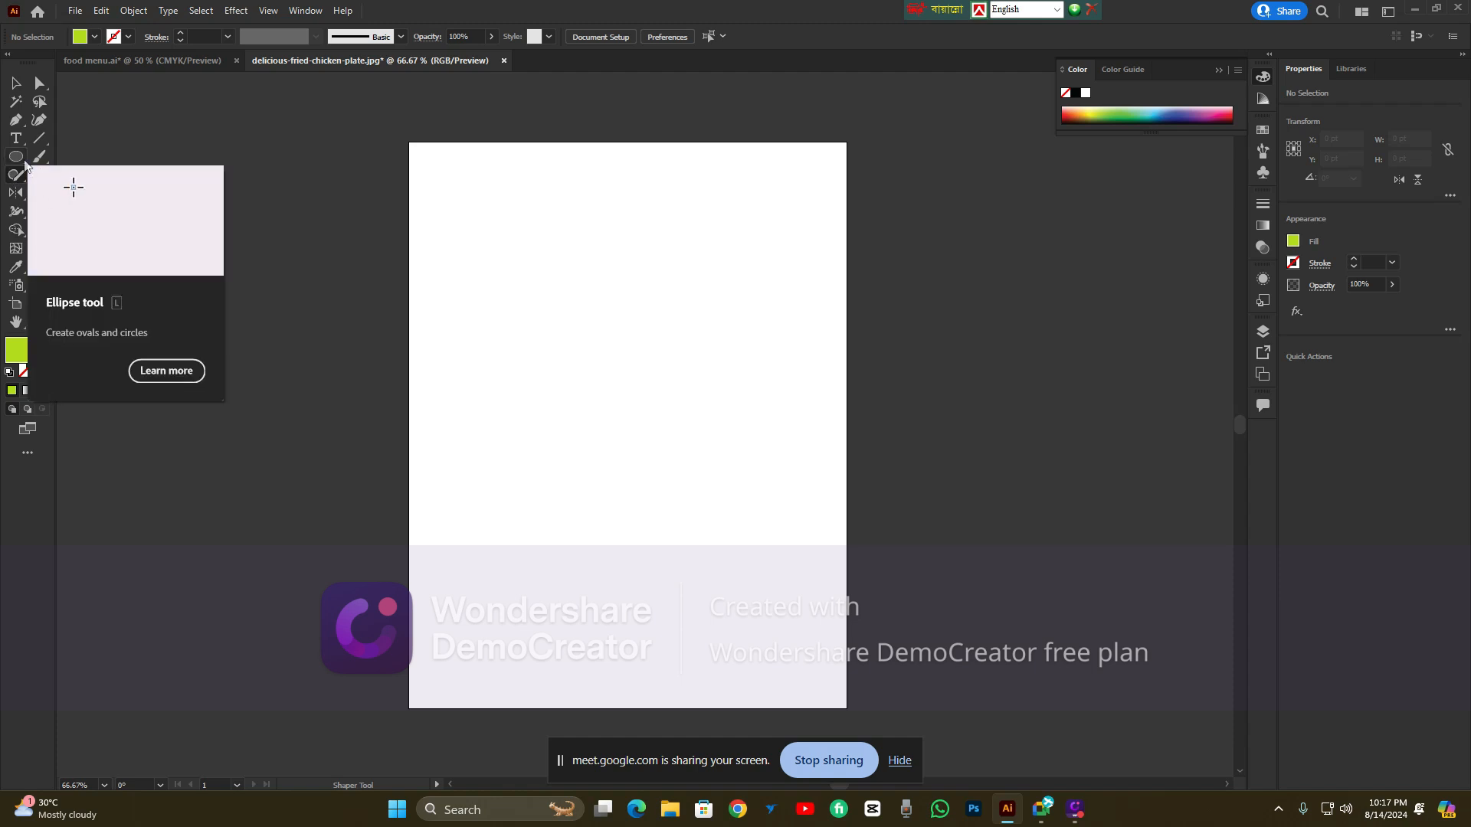
# Sketch a square about 266 pt wide with the Shaper tool, plus a hexagon across the artboard's right edge with a diagonal line inside
pyautogui.rightClick(20, 176)
pyautogui.click(52, 177)
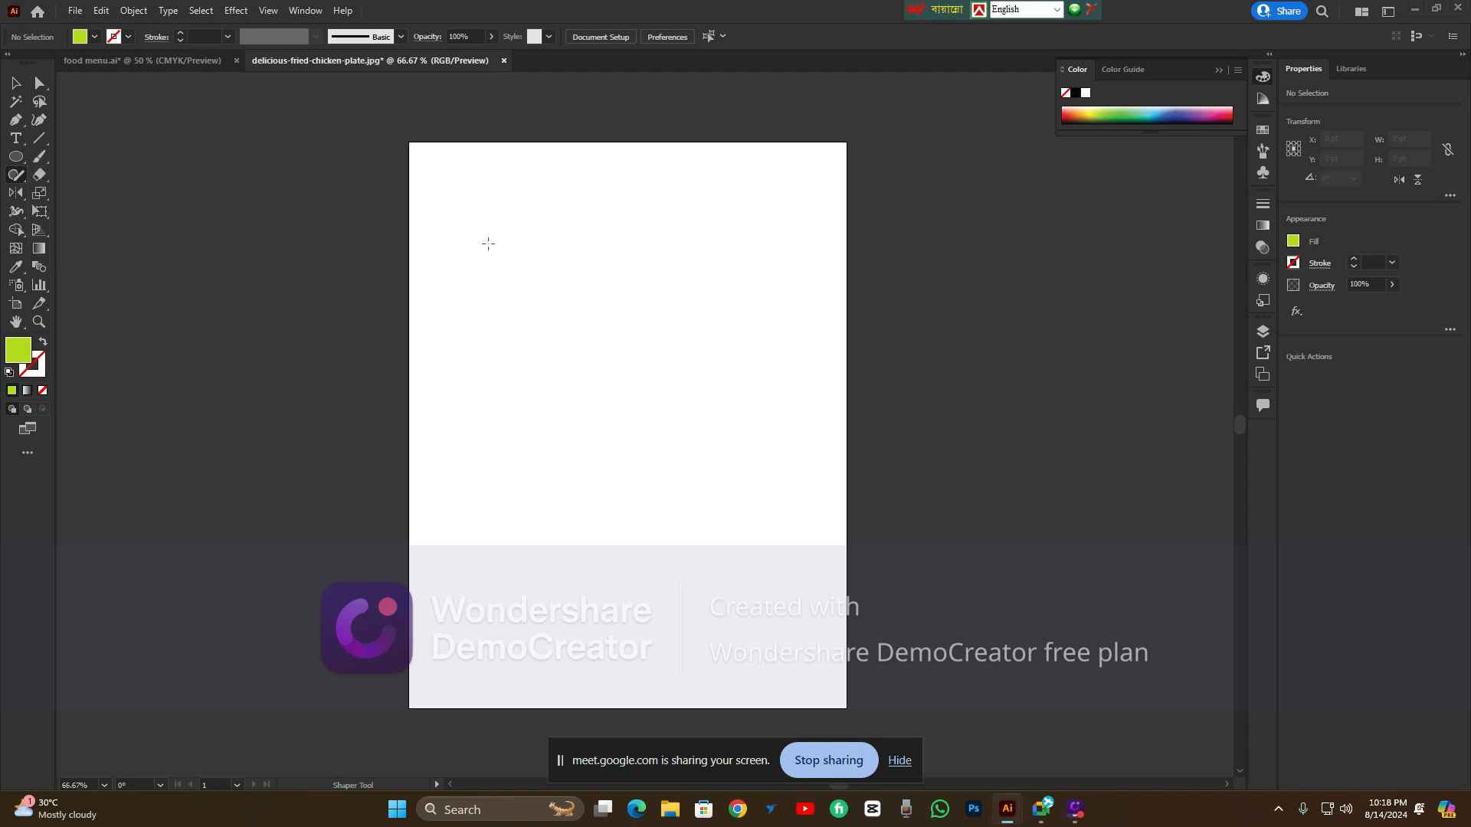
pyautogui.moveTo(527, 271); pyautogui.dragTo(551, 360)
pyautogui.moveTo(490, 274)
pyautogui.mouseDown()
pyautogui.moveTo(501, 418)
pyautogui.moveTo(549, 442)
pyautogui.moveTo(666, 306)
pyautogui.moveTo(671, 263)
pyautogui.moveTo(478, 278)
pyautogui.mouseUp()
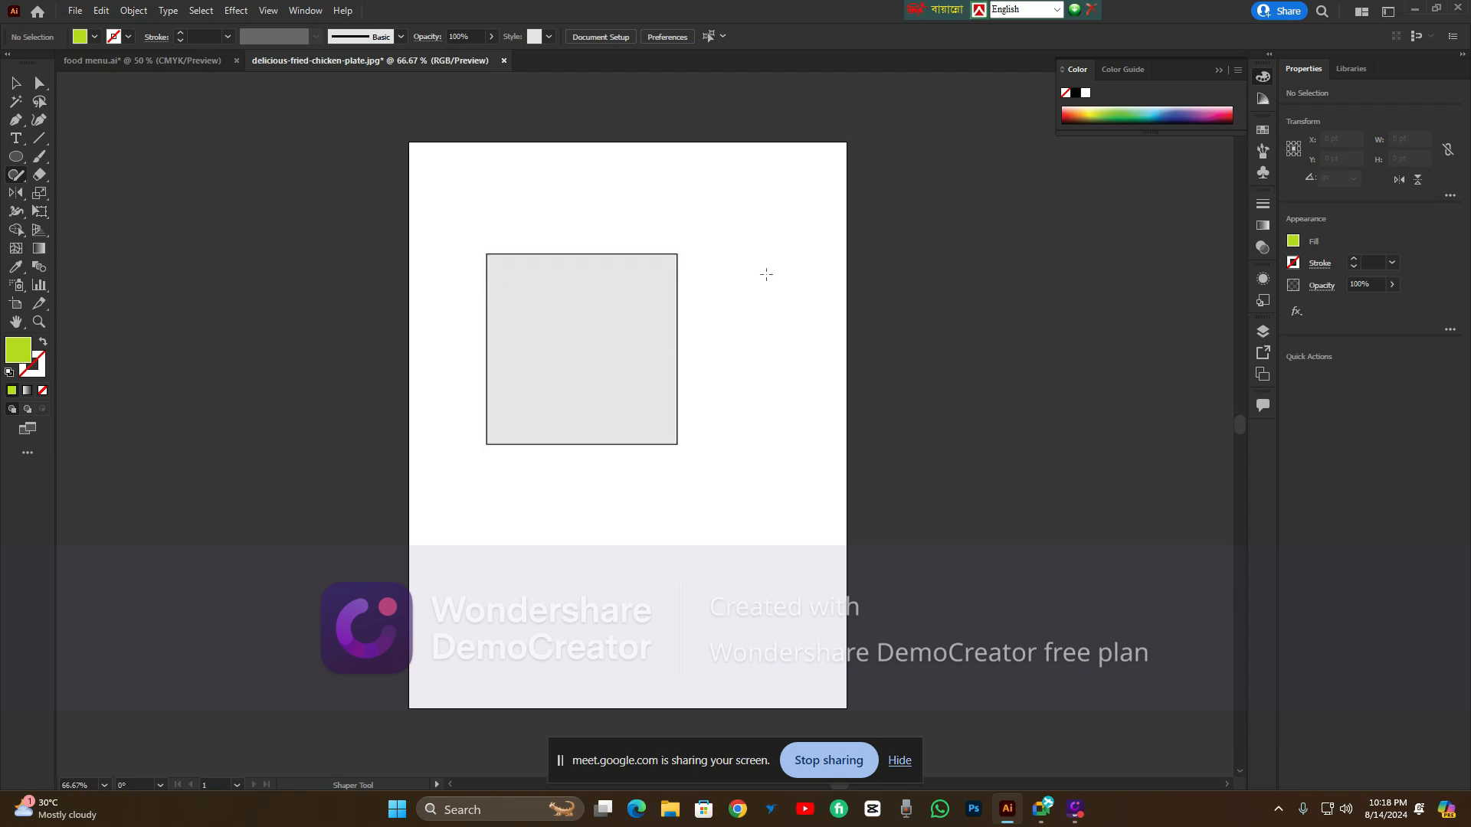
pyautogui.moveTo(768, 267)
pyautogui.mouseDown()
pyautogui.moveTo(715, 330)
pyautogui.moveTo(795, 427)
pyautogui.moveTo(866, 391)
pyautogui.moveTo(870, 324)
pyautogui.moveTo(789, 274)
pyautogui.moveTo(771, 280)
pyautogui.mouseUp()
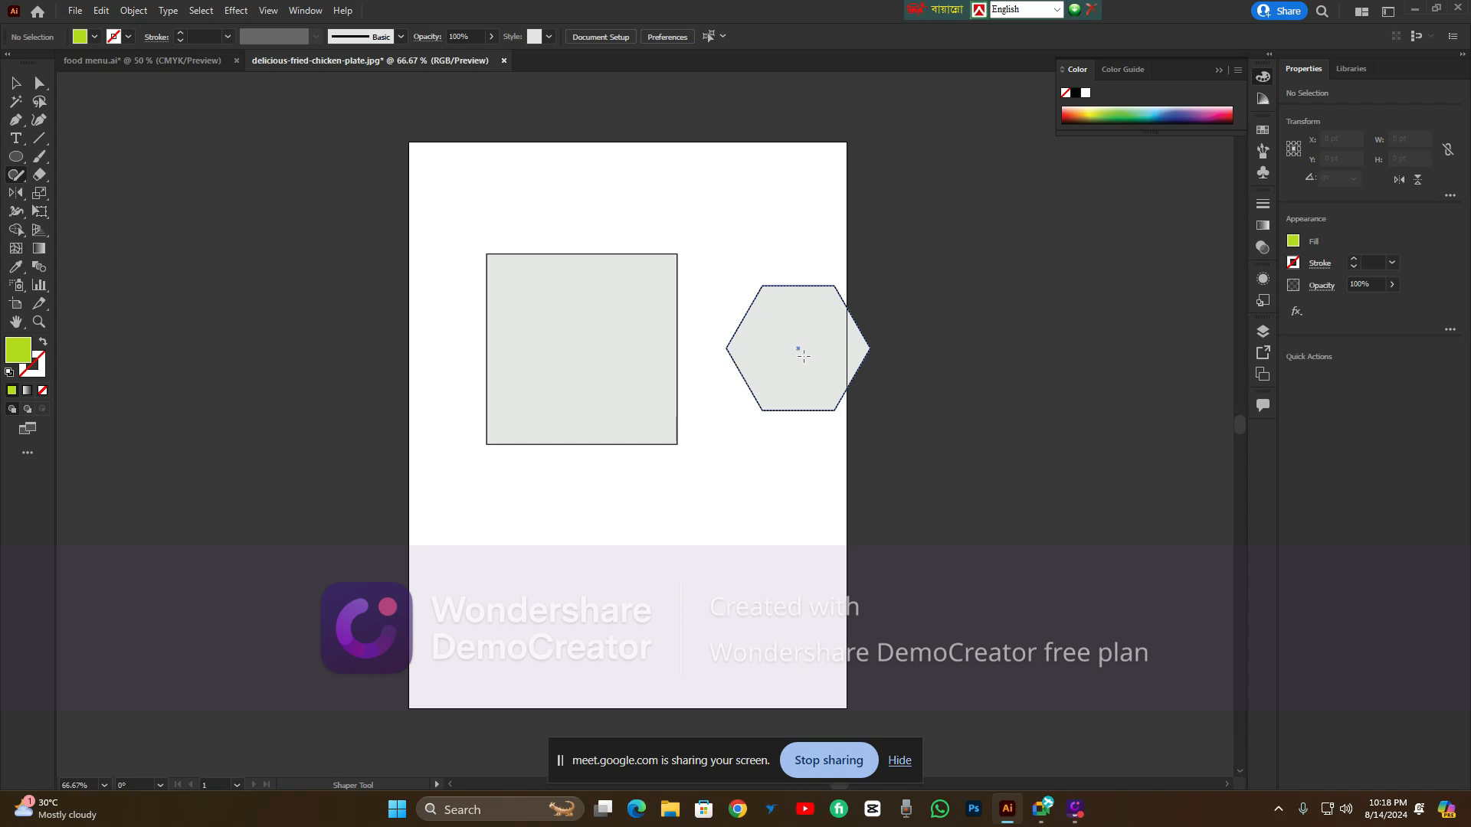
pyautogui.moveTo(799, 348); pyautogui.dragTo(758, 308)
# Sketch a circle outside the artboard's left edge, another circle below the square, and a small triangle below the hexagon using the Shaper tool
pyautogui.click(14, 175)
pyautogui.moveTo(262, 254)
pyautogui.mouseDown()
pyautogui.moveTo(226, 307)
pyautogui.moveTo(226, 352)
pyautogui.moveTo(266, 374)
pyautogui.moveTo(303, 372)
pyautogui.moveTo(317, 345)
pyautogui.moveTo(314, 279)
pyautogui.moveTo(269, 258)
pyautogui.mouseUp()
pyautogui.moveTo(696, 542)
pyautogui.mouseDown()
pyautogui.moveTo(649, 537)
pyautogui.moveTo(612, 561)
pyautogui.moveTo(613, 617)
pyautogui.moveTo(654, 635)
pyautogui.moveTo(695, 627)
pyautogui.moveTo(696, 547)
pyautogui.mouseUp()
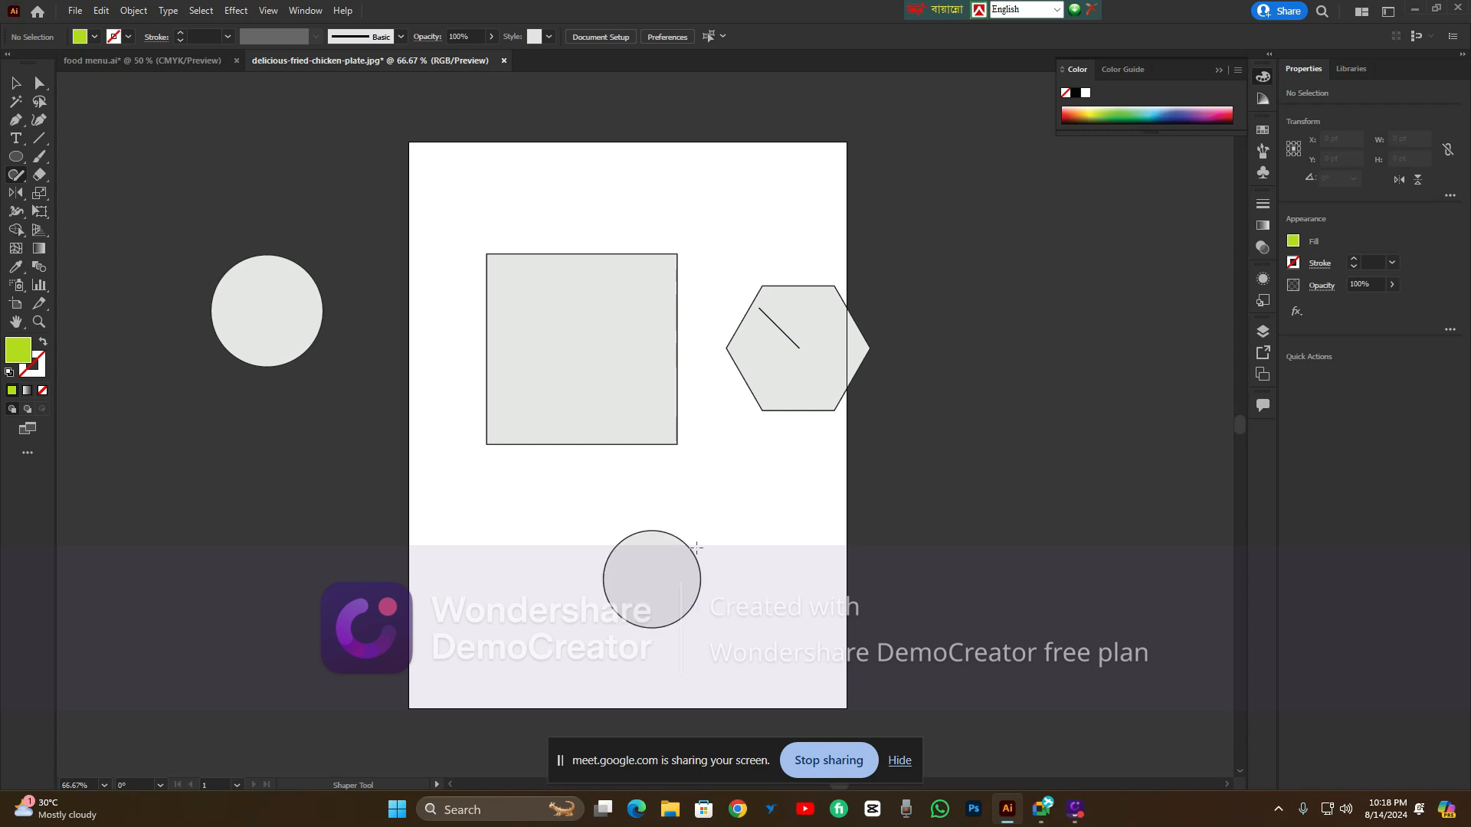
pyautogui.moveTo(736, 492); pyautogui.dragTo(748, 486)
pyautogui.moveTo(729, 542)
pyautogui.mouseDown()
pyautogui.moveTo(799, 542)
pyautogui.moveTo(737, 479)
pyautogui.mouseUp()
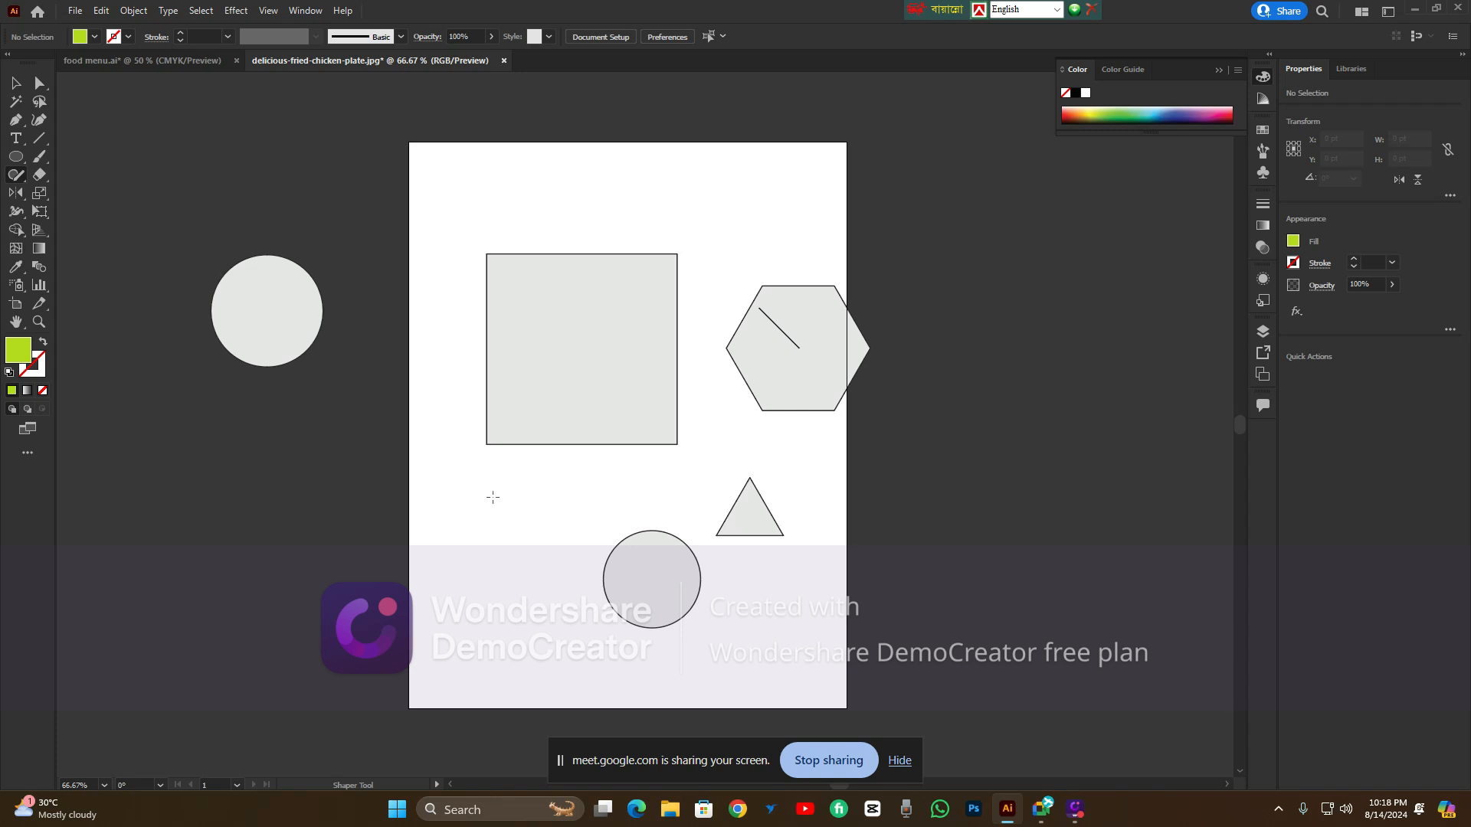
# Sketch a hexagon below the square, plus a small rectangle and a circle about 140 pt wide above it, using the Shaper tool
pyautogui.moveTo(485, 491)
pyautogui.mouseDown()
pyautogui.moveTo(467, 598)
pyautogui.moveTo(578, 628)
pyautogui.moveTo(624, 476)
pyautogui.moveTo(566, 473)
pyautogui.moveTo(488, 525)
pyautogui.mouseUp()
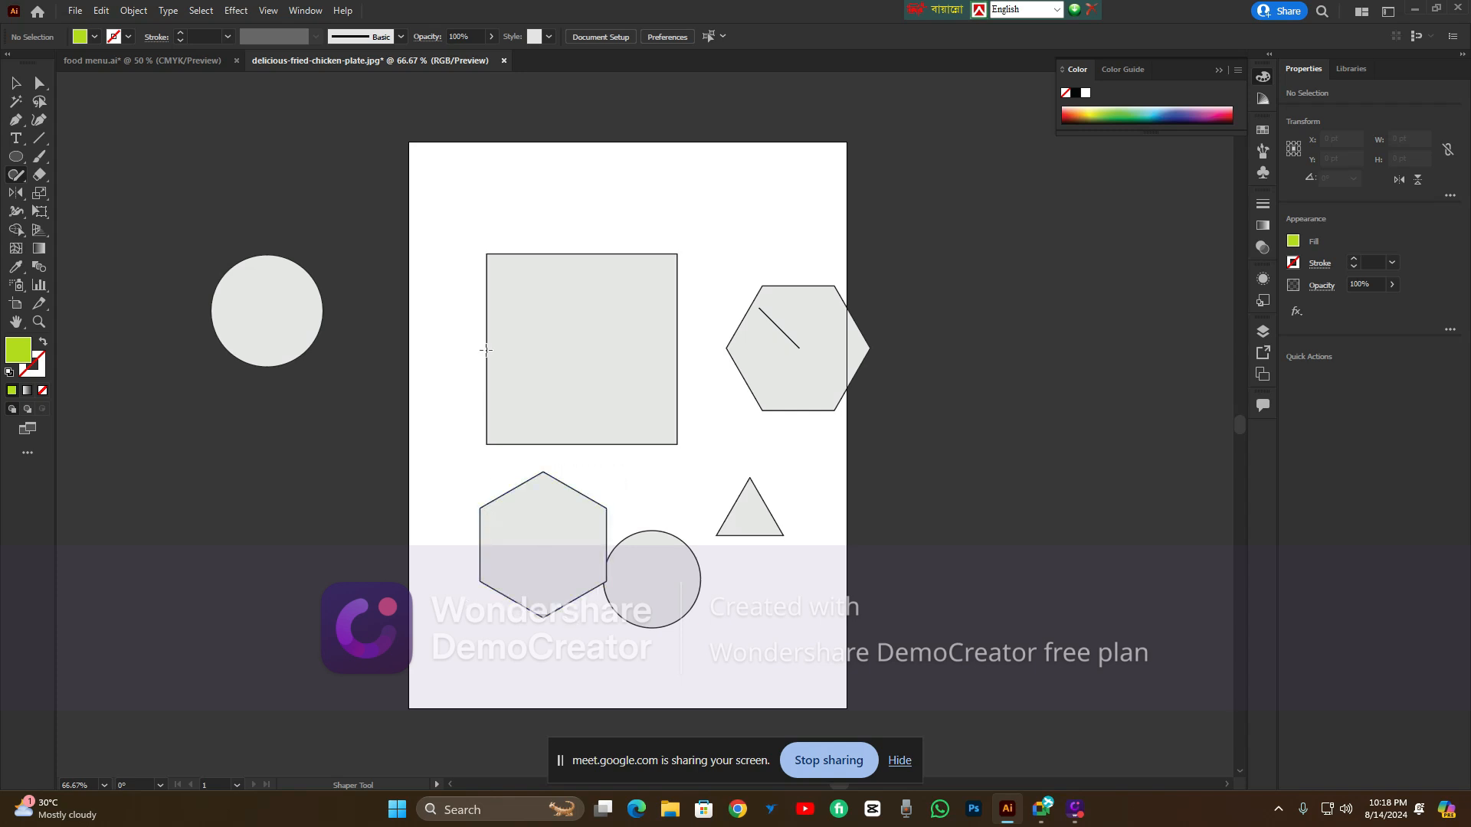
pyautogui.moveTo(478, 173)
pyautogui.mouseDown()
pyautogui.moveTo(482, 227)
pyautogui.moveTo(553, 226)
pyautogui.mouseUp()
pyautogui.moveTo(552, 175); pyautogui.dragTo(474, 170)
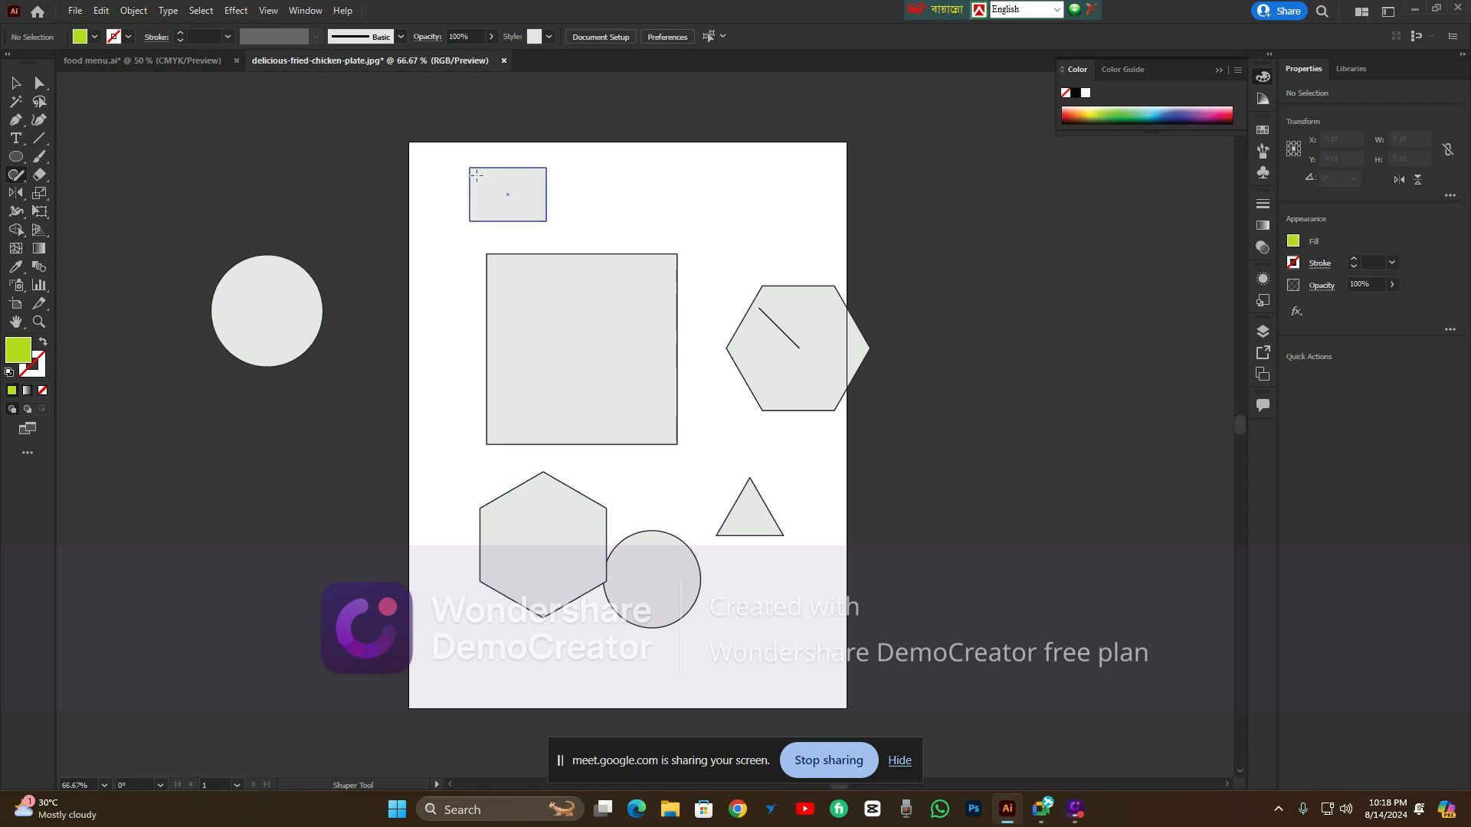
pyautogui.moveTo(668, 180)
pyautogui.mouseDown()
pyautogui.moveTo(658, 245)
pyautogui.moveTo(710, 258)
pyautogui.moveTo(735, 186)
pyautogui.moveTo(669, 179)
pyautogui.mouseUp()
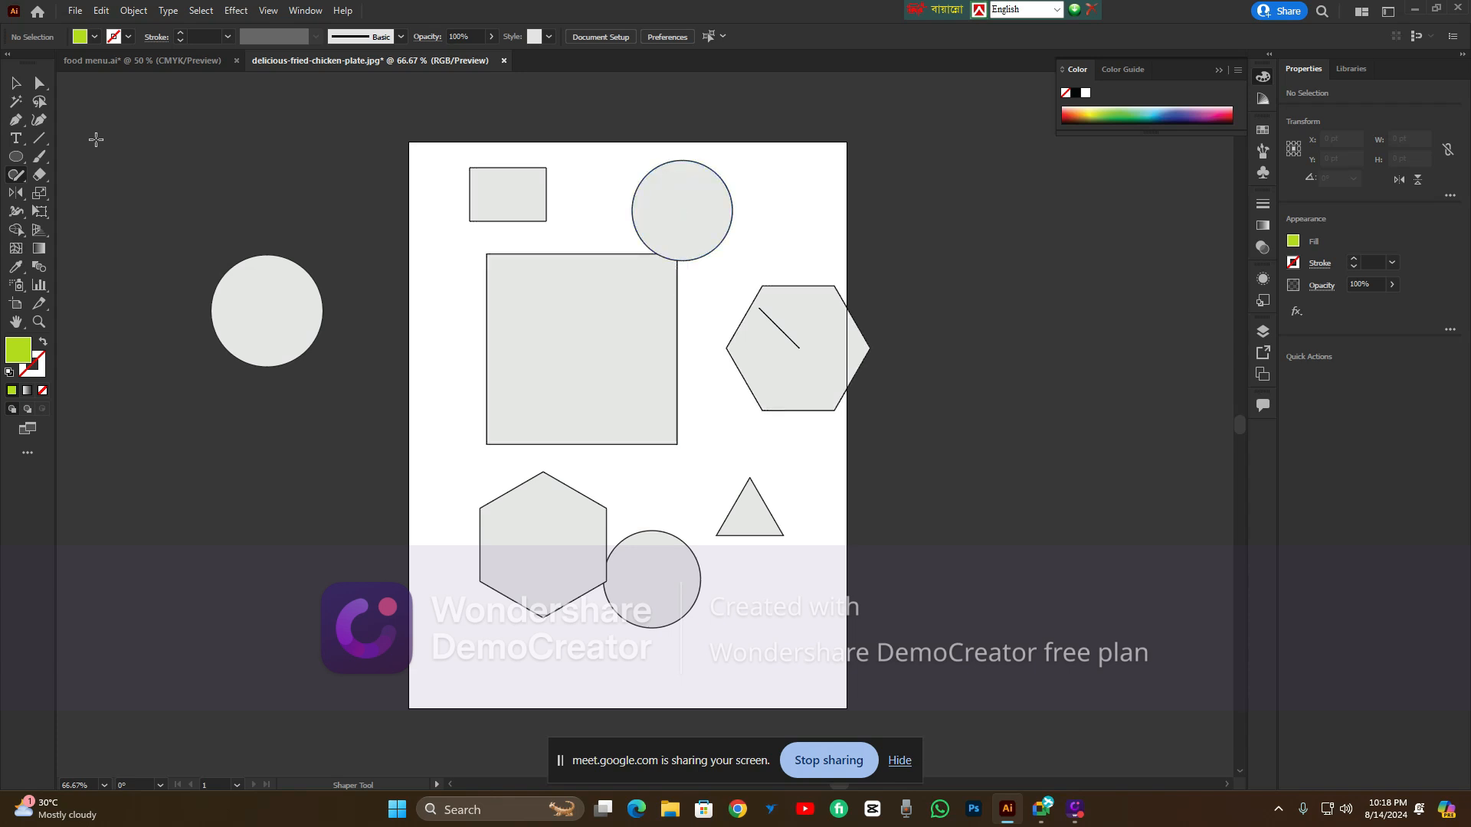
# Draw a green circle about 140 pt wide with the Ellipse tool over the upper grey circle, and move it beside that circle's right side
pyautogui.rightClick(15, 159)
pyautogui.click(102, 193)
pyautogui.scroll(2, 688, 210)
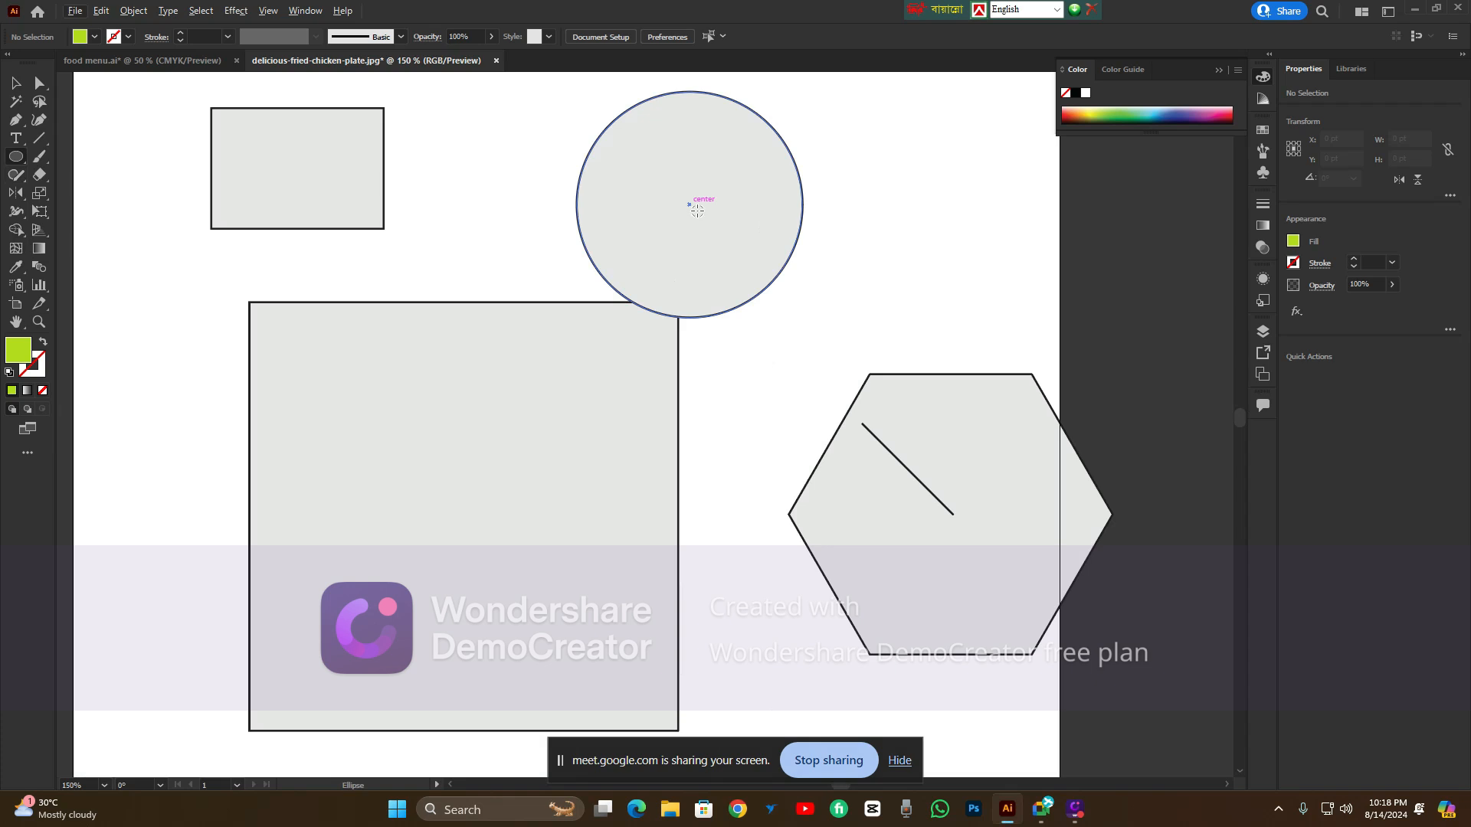
pyautogui.moveTo(697, 210); pyautogui.dragTo(789, 320)
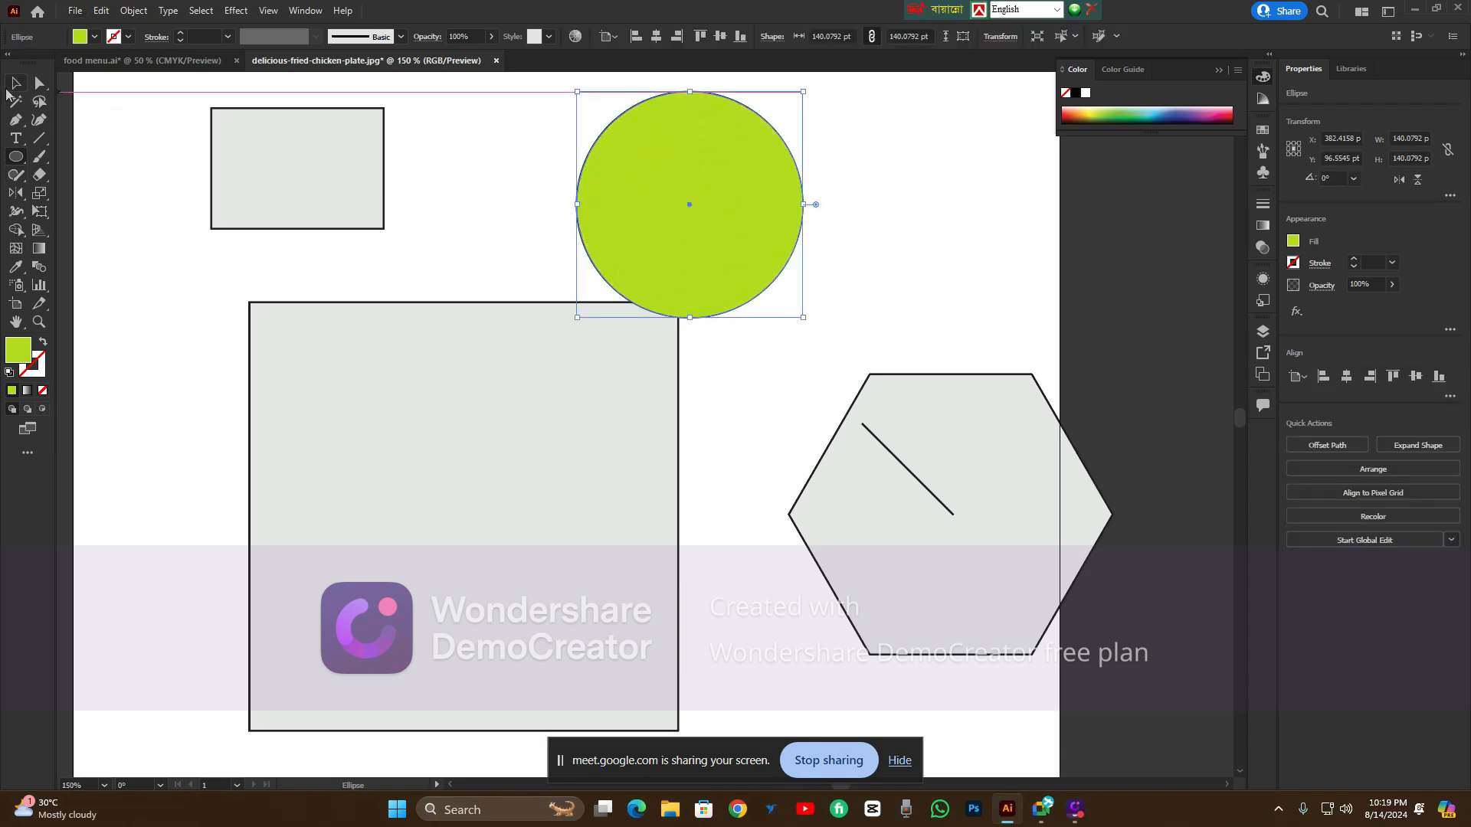
pyautogui.click(13, 83)
pyautogui.moveTo(675, 206); pyautogui.dragTo(906, 209)
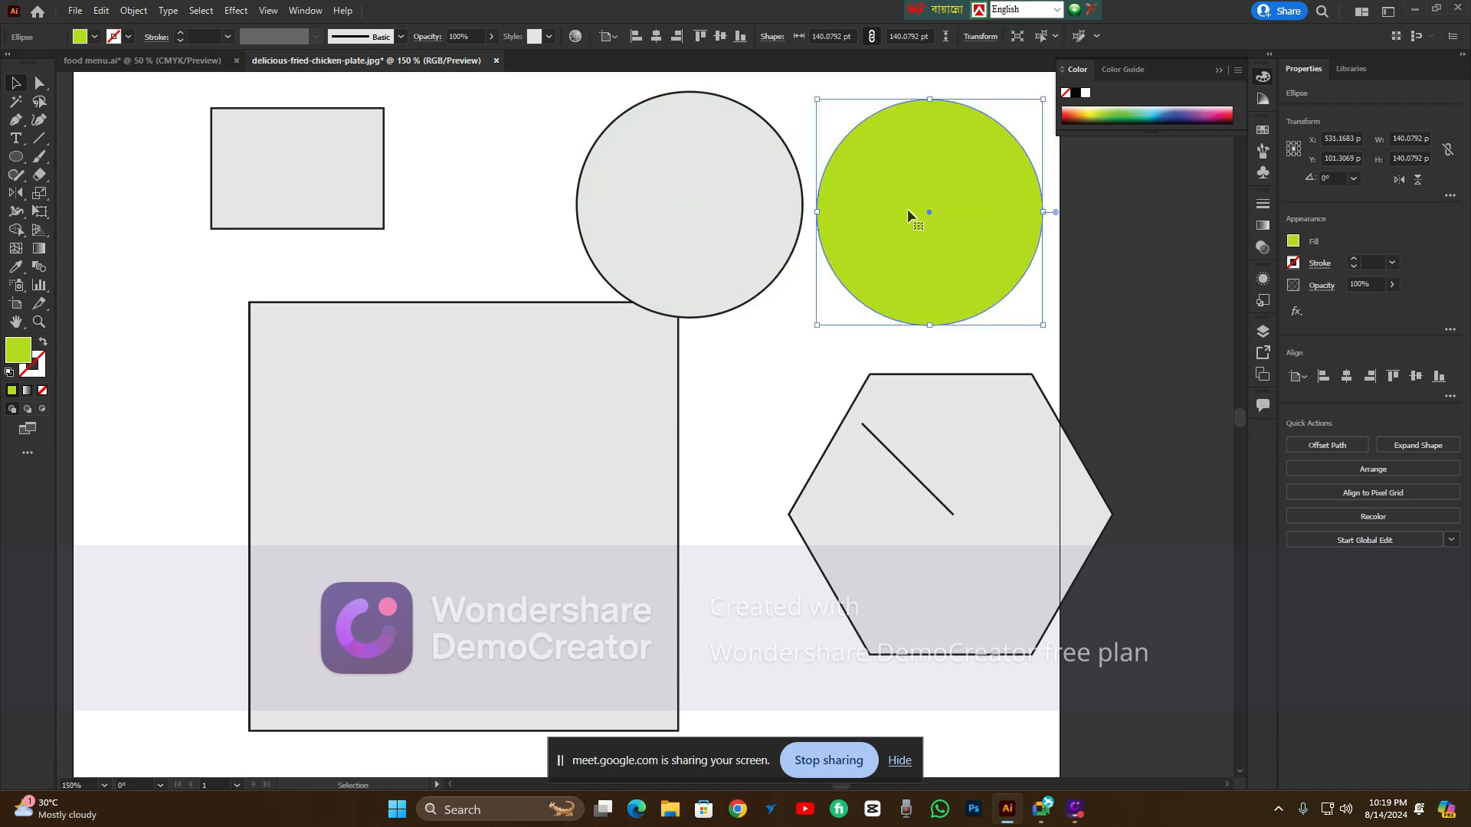
pyautogui.scroll(-2, 906, 208)
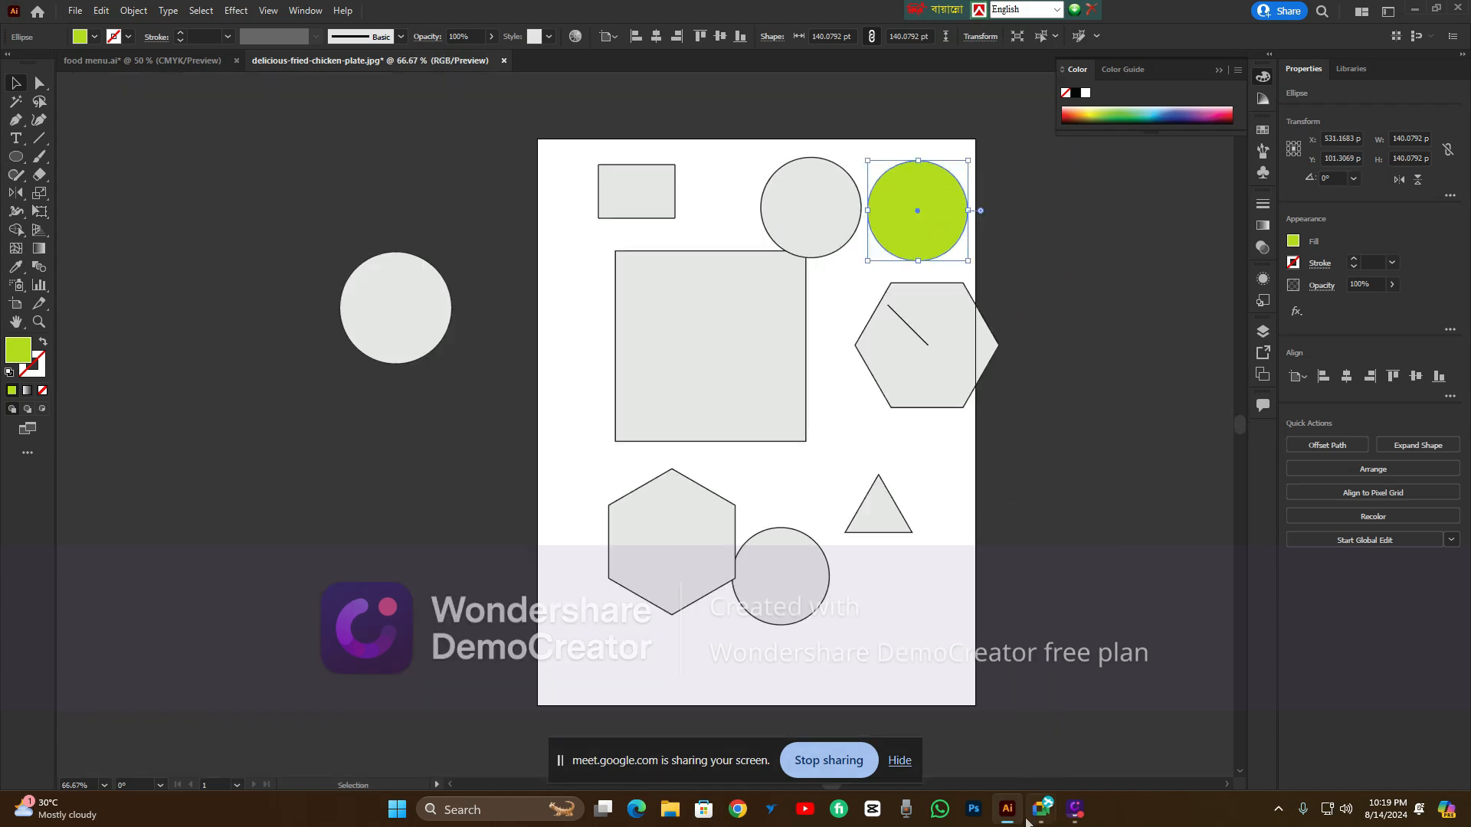
# Switch to Google Meet and admit the waiting participant to the call
pyautogui.moveTo(1030, 816)
pyautogui.click(1059, 736)
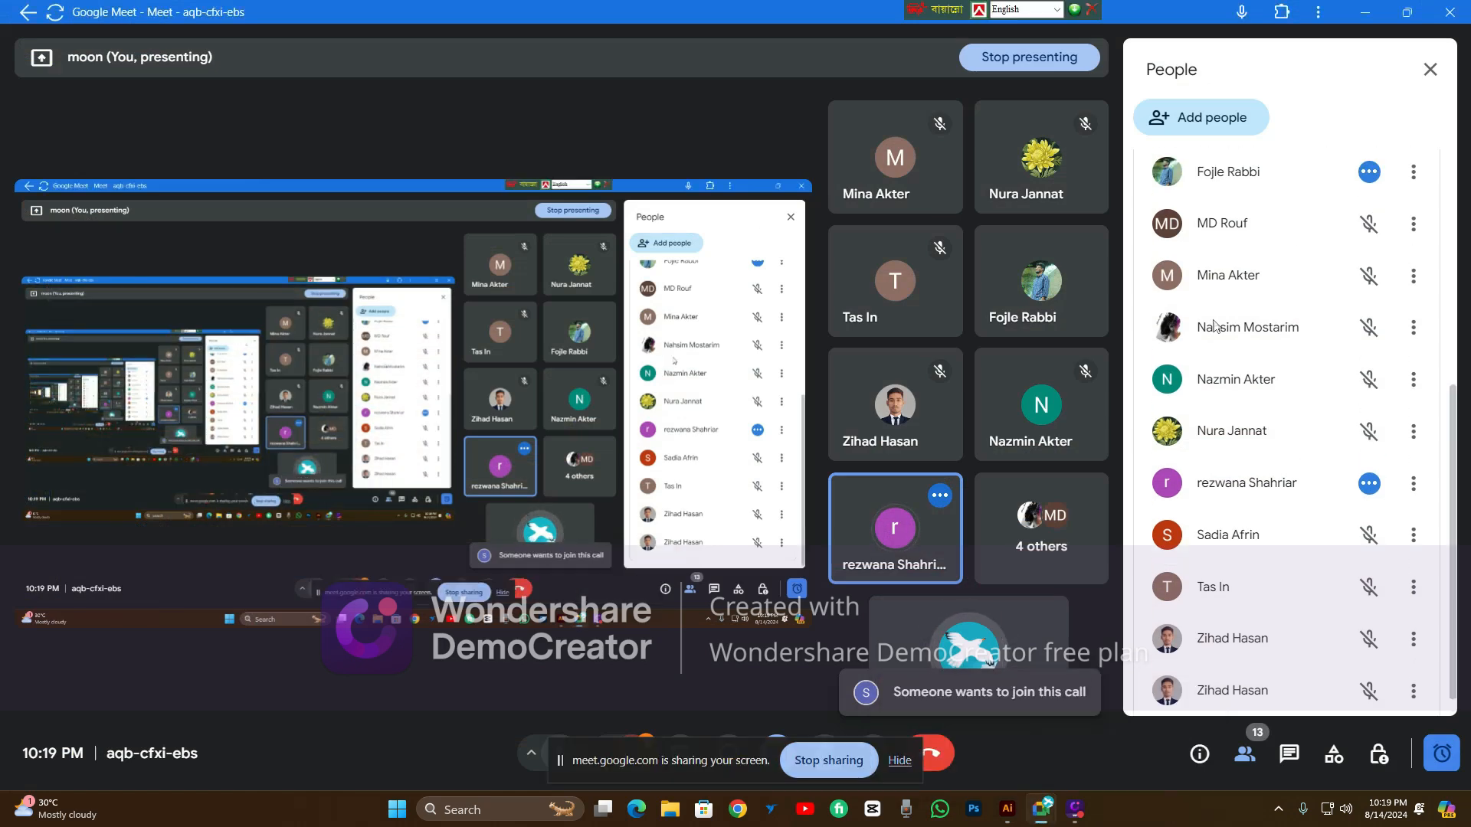
pyautogui.click(1358, 387)
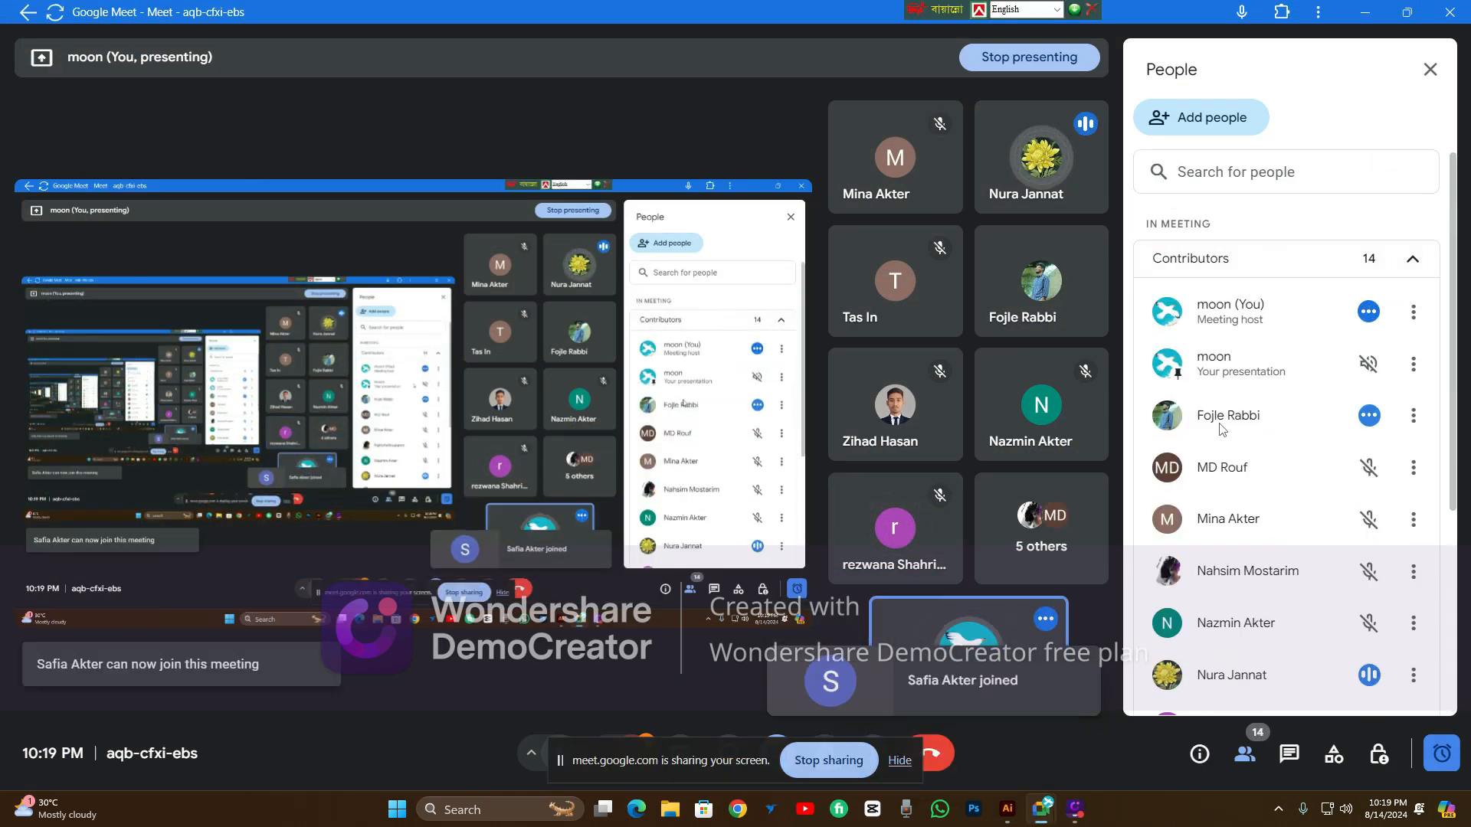
pyautogui.scroll(-4, 1221, 429)
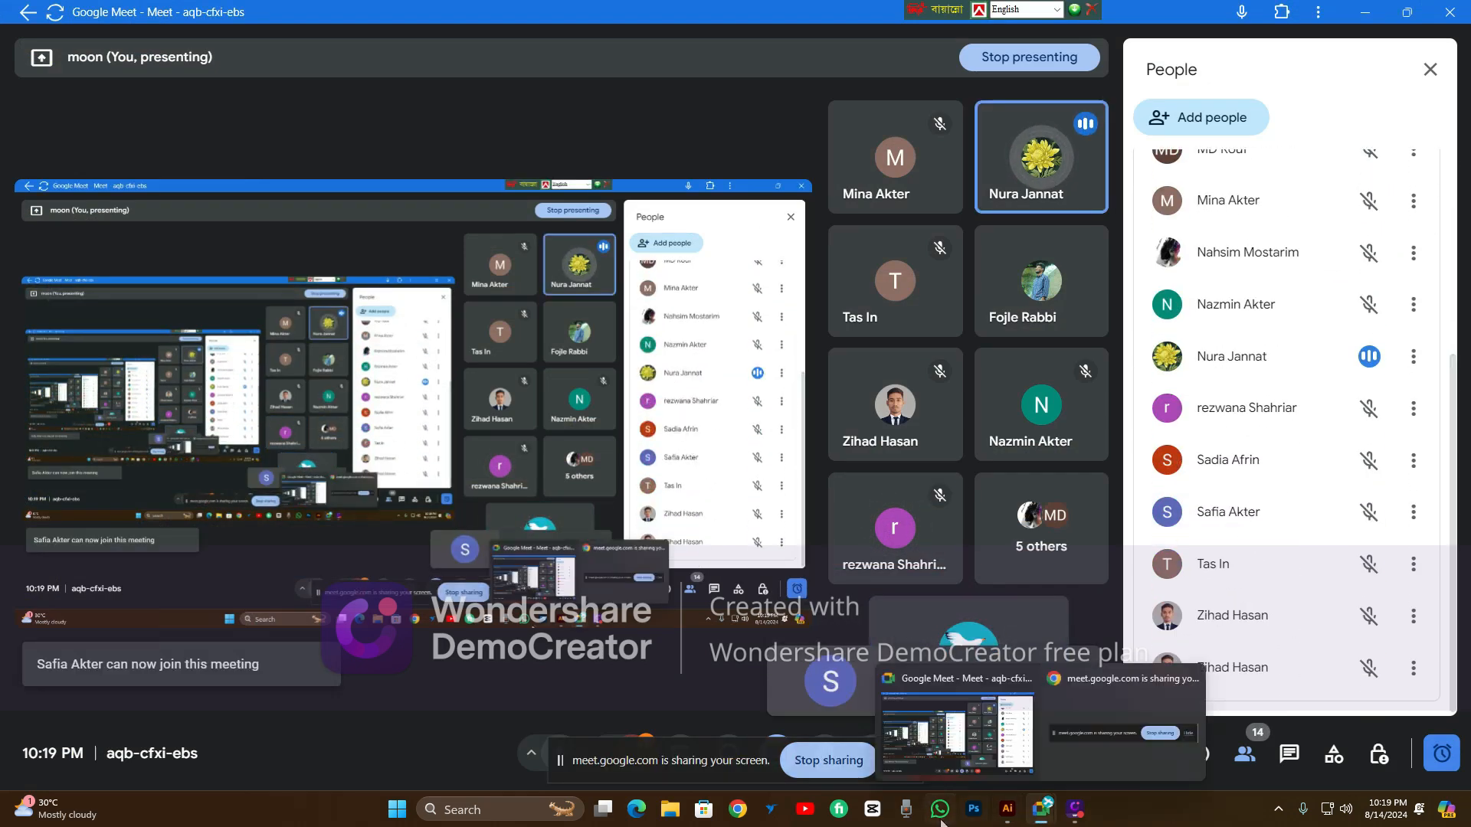
# Return to Illustrator and sketch a circle over the large square and a square across each side edge of the artboard with the Shaper tool
pyautogui.click(1007, 808)
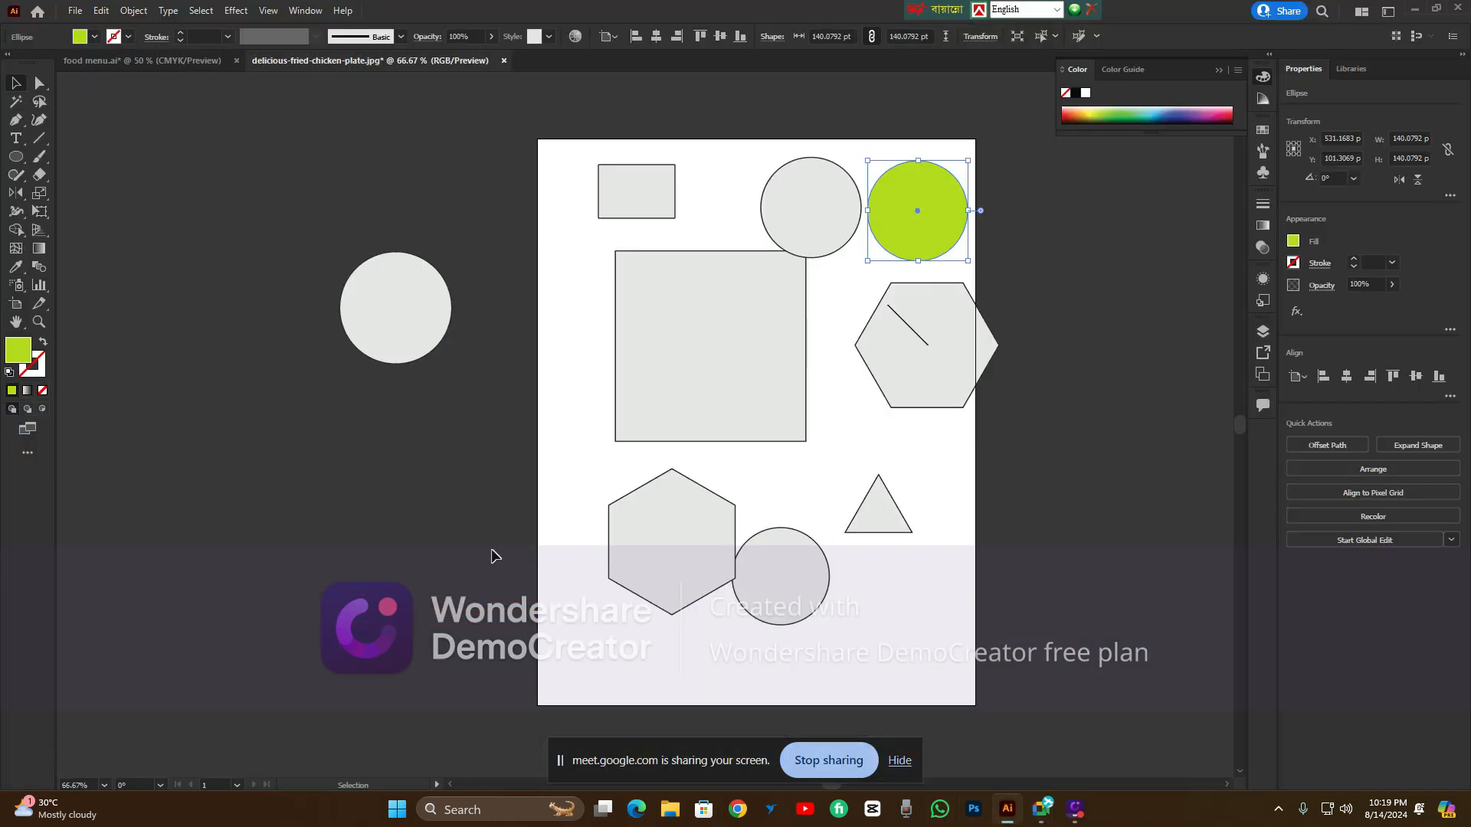
pyautogui.click(16, 175)
pyautogui.click(81, 177)
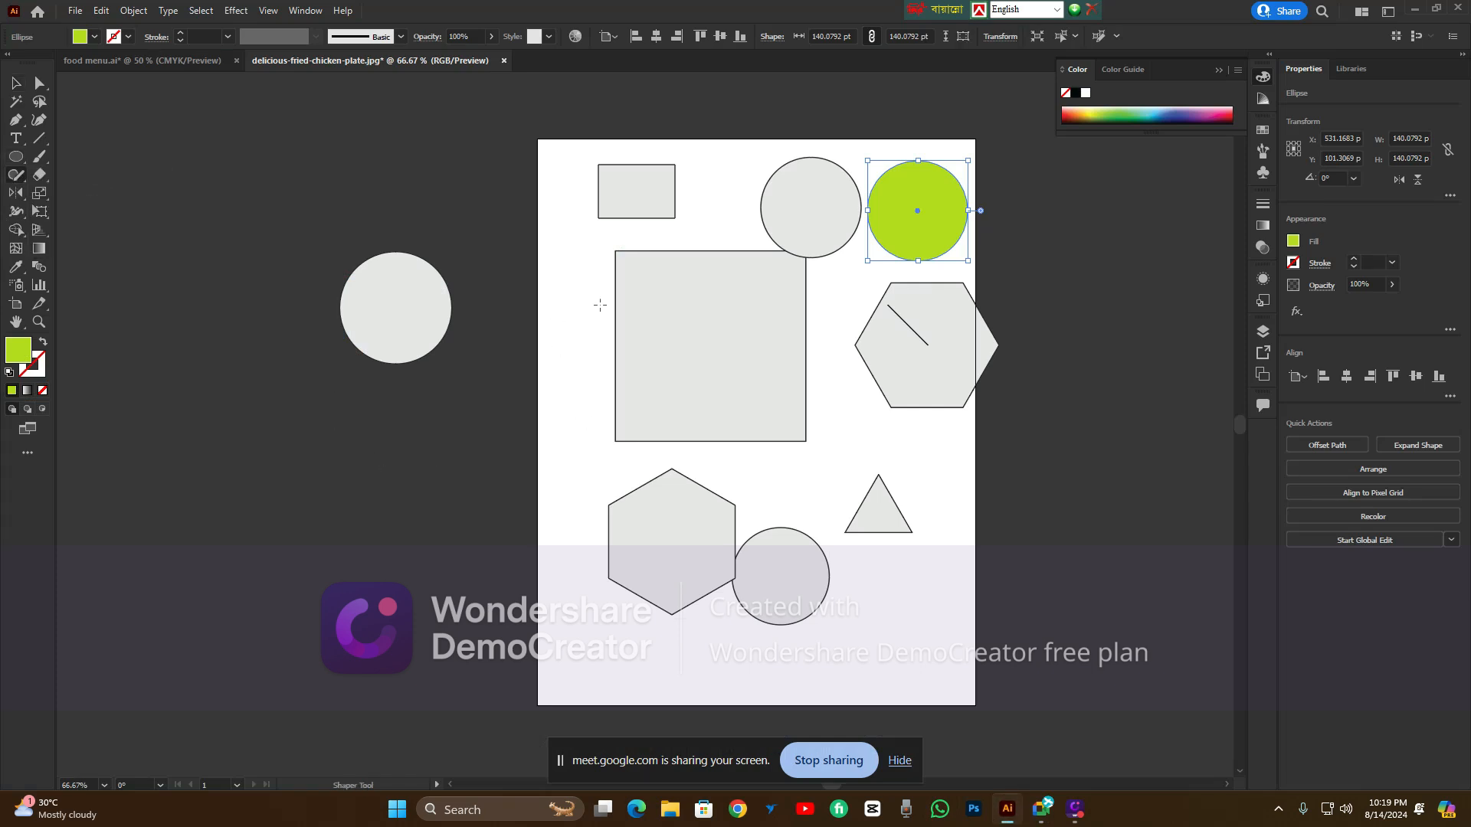
pyautogui.moveTo(573, 305)
pyautogui.mouseDown()
pyautogui.moveTo(544, 322)
pyautogui.moveTo(535, 386)
pyautogui.moveTo(566, 417)
pyautogui.moveTo(642, 438)
pyautogui.moveTo(680, 404)
pyautogui.moveTo(686, 334)
pyautogui.moveTo(659, 304)
pyautogui.moveTo(554, 309)
pyautogui.mouseUp()
pyautogui.moveTo(398, 505)
pyautogui.mouseDown()
pyautogui.moveTo(404, 599)
pyautogui.moveTo(575, 597)
pyautogui.moveTo(561, 436)
pyautogui.moveTo(402, 502)
pyautogui.moveTo(462, 509)
pyautogui.mouseUp()
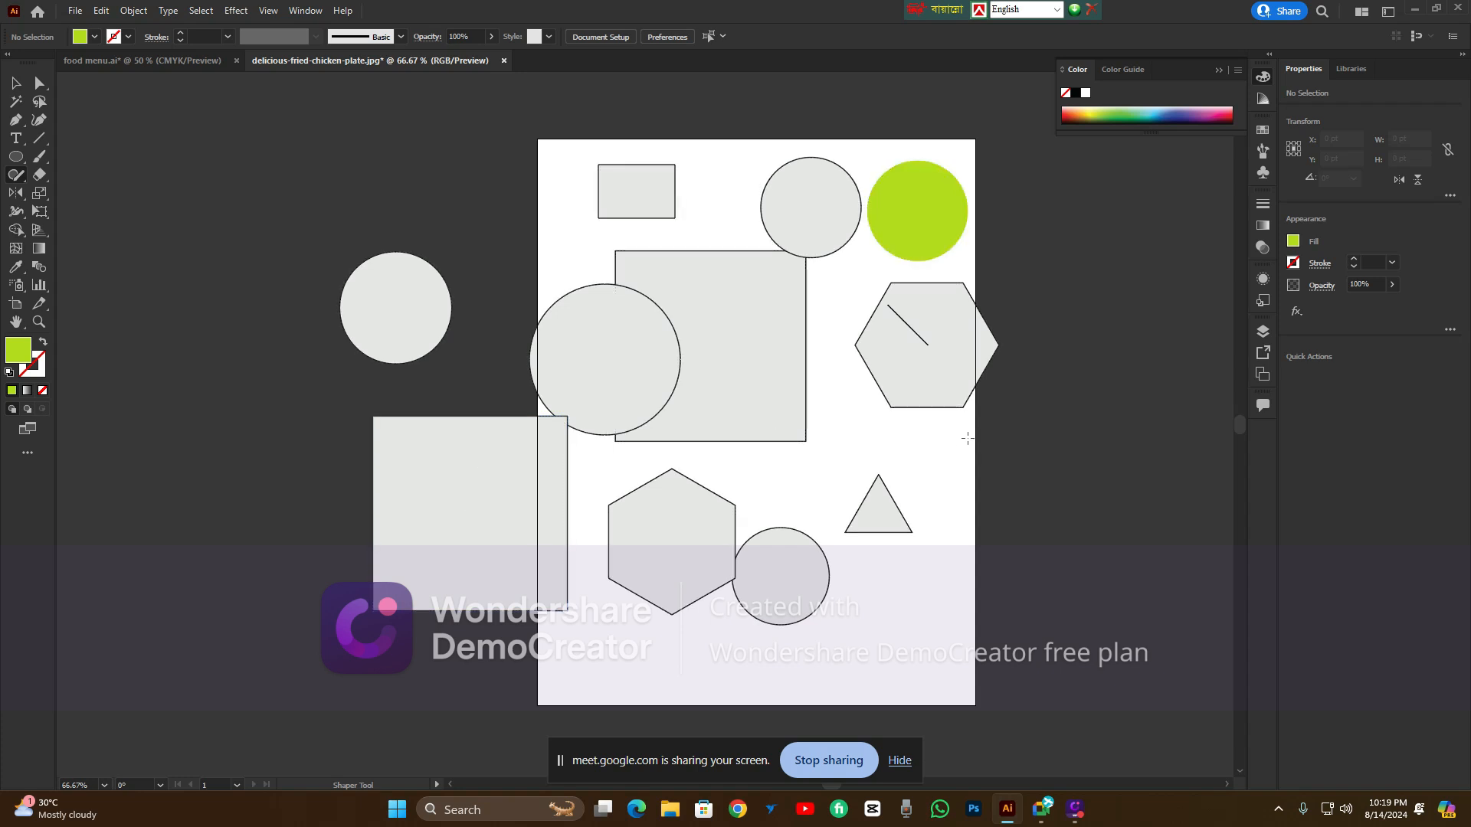
pyautogui.moveTo(957, 452)
pyautogui.mouseDown()
pyautogui.moveTo(942, 523)
pyautogui.moveTo(987, 440)
pyautogui.mouseUp()
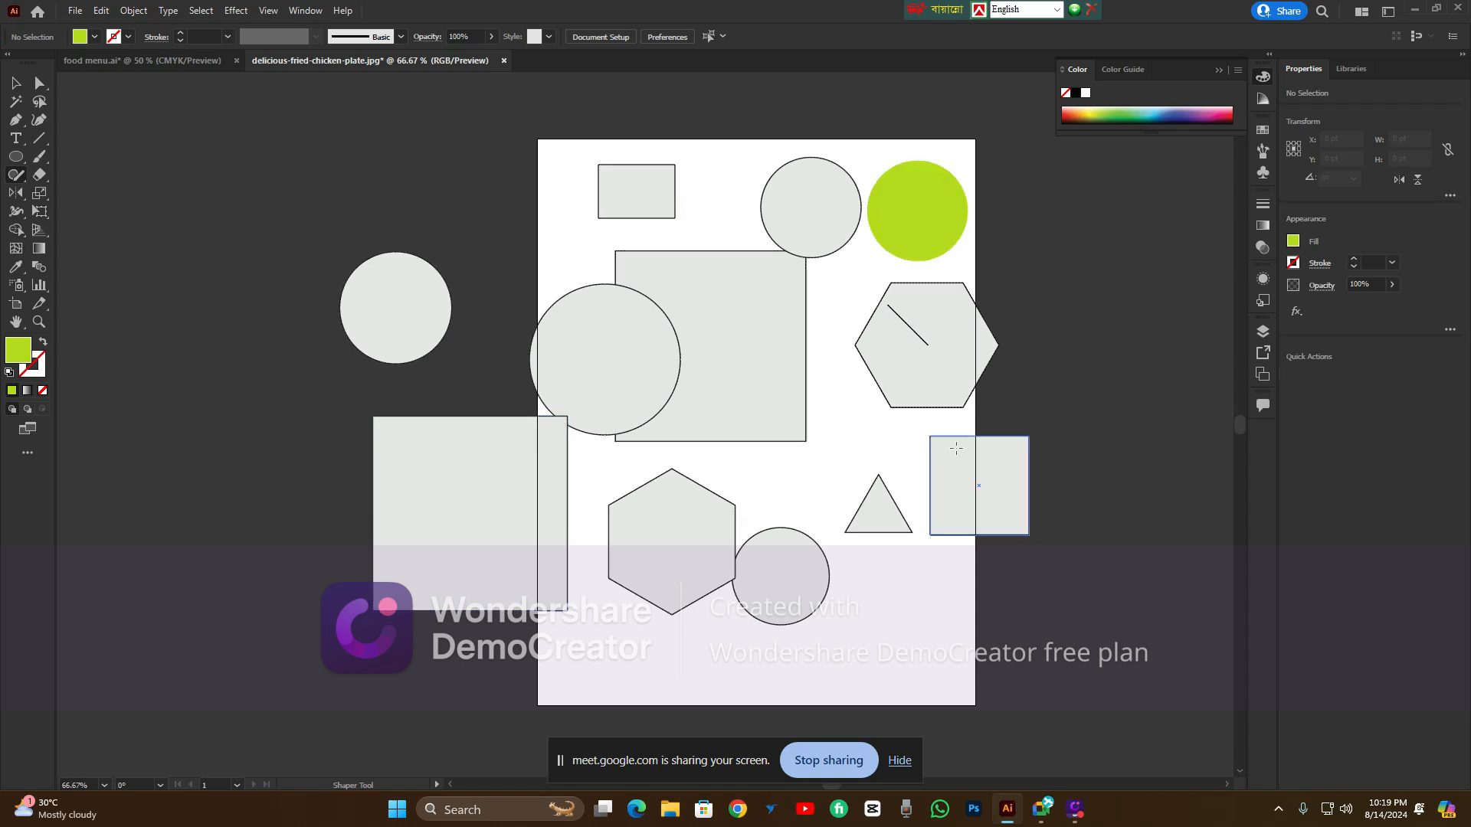
# Delete the circle overlapping the large square, along with the large square itself
pyautogui.click(14, 83)
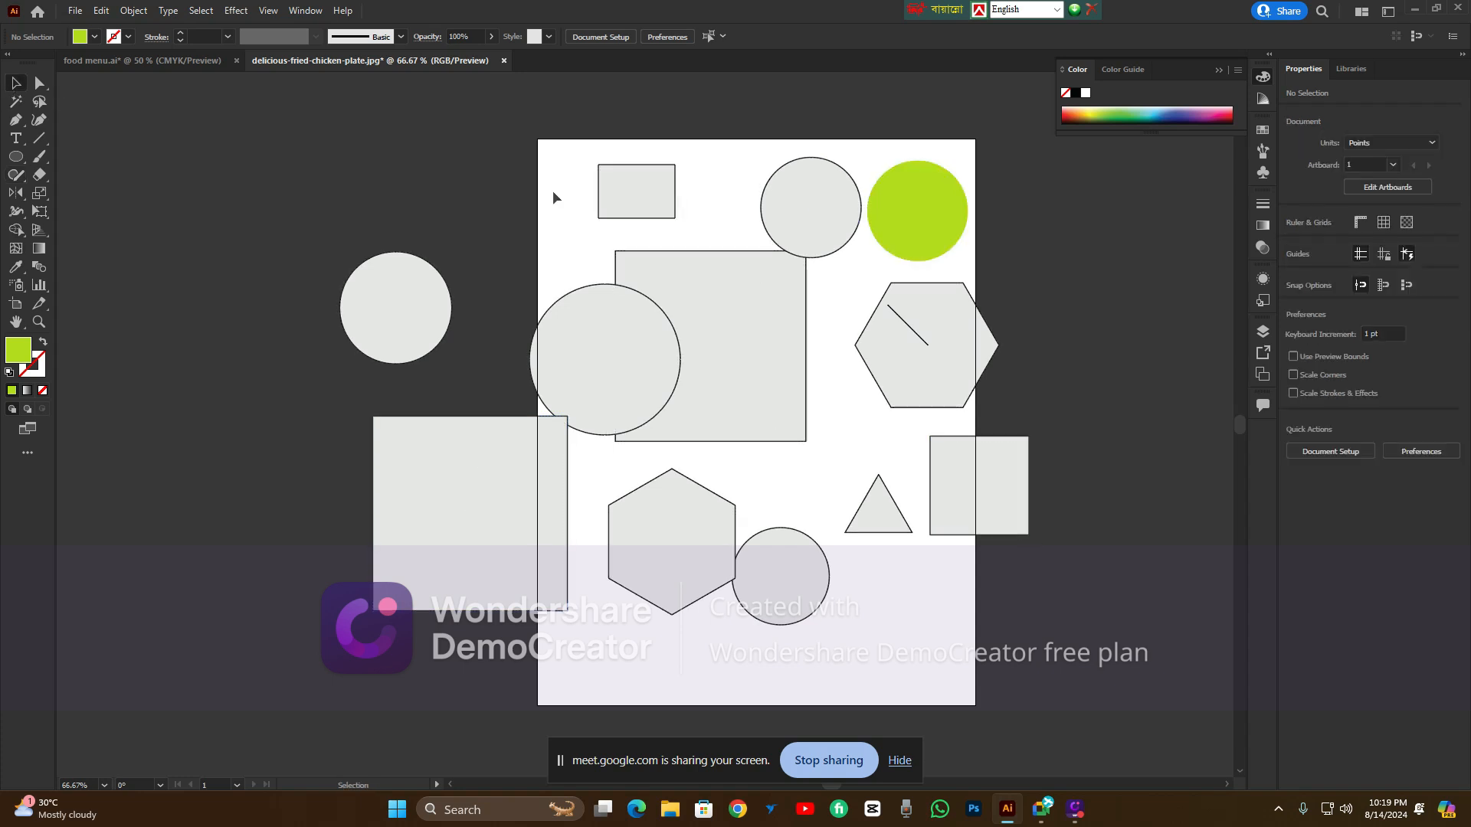
pyautogui.moveTo(608, 328); pyautogui.dragTo(382, 297)
pyautogui.press('Delete')
pyautogui.scroll(2, 900, 227)
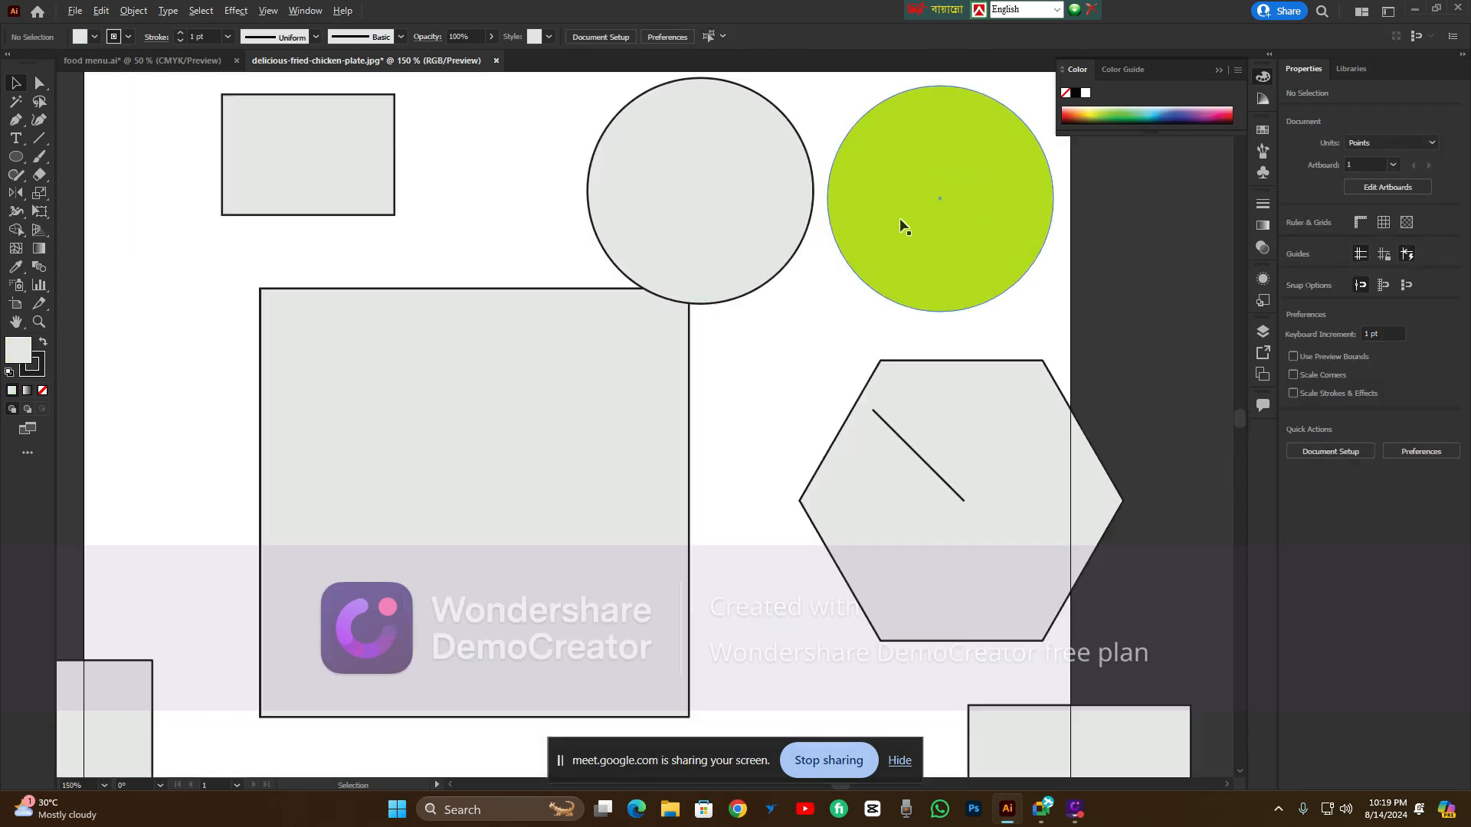
pyautogui.hscroll(6, 751, 251)
pyautogui.hscroll(-5, 748, 253)
pyautogui.moveTo(555, 328); pyautogui.dragTo(448, 474)
pyautogui.press('Delete')
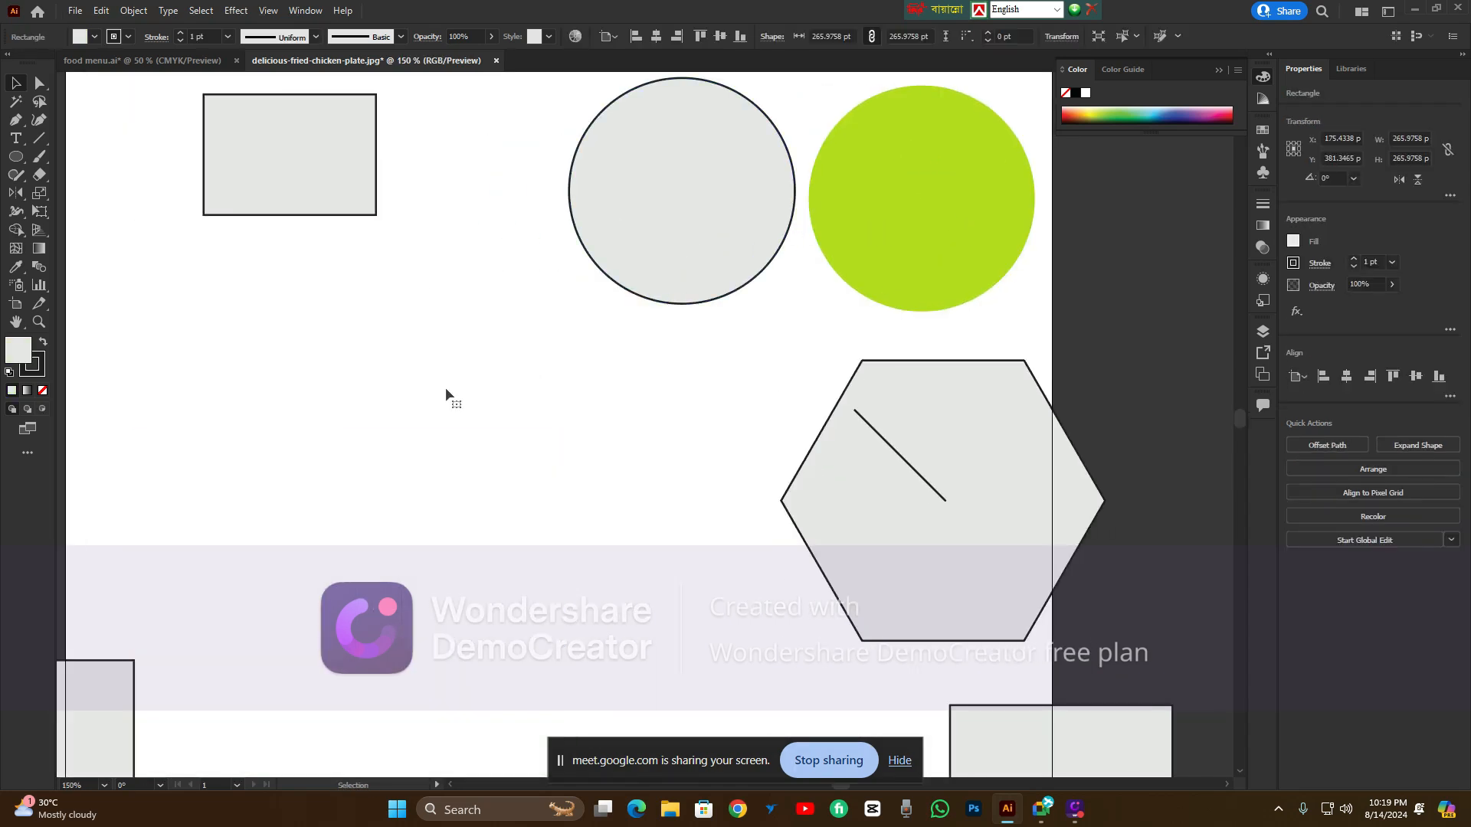
# Delete the small upper rectangle, the hexagon across the artboard's right edge and the diagonal line inside it
pyautogui.moveTo(354, 204); pyautogui.dragTo(362, 385)
pyautogui.press('Delete')
pyautogui.moveTo(975, 434); pyautogui.dragTo(847, 690)
pyautogui.moveTo(886, 606); pyautogui.dragTo(888, 605)
pyautogui.press('Delete')
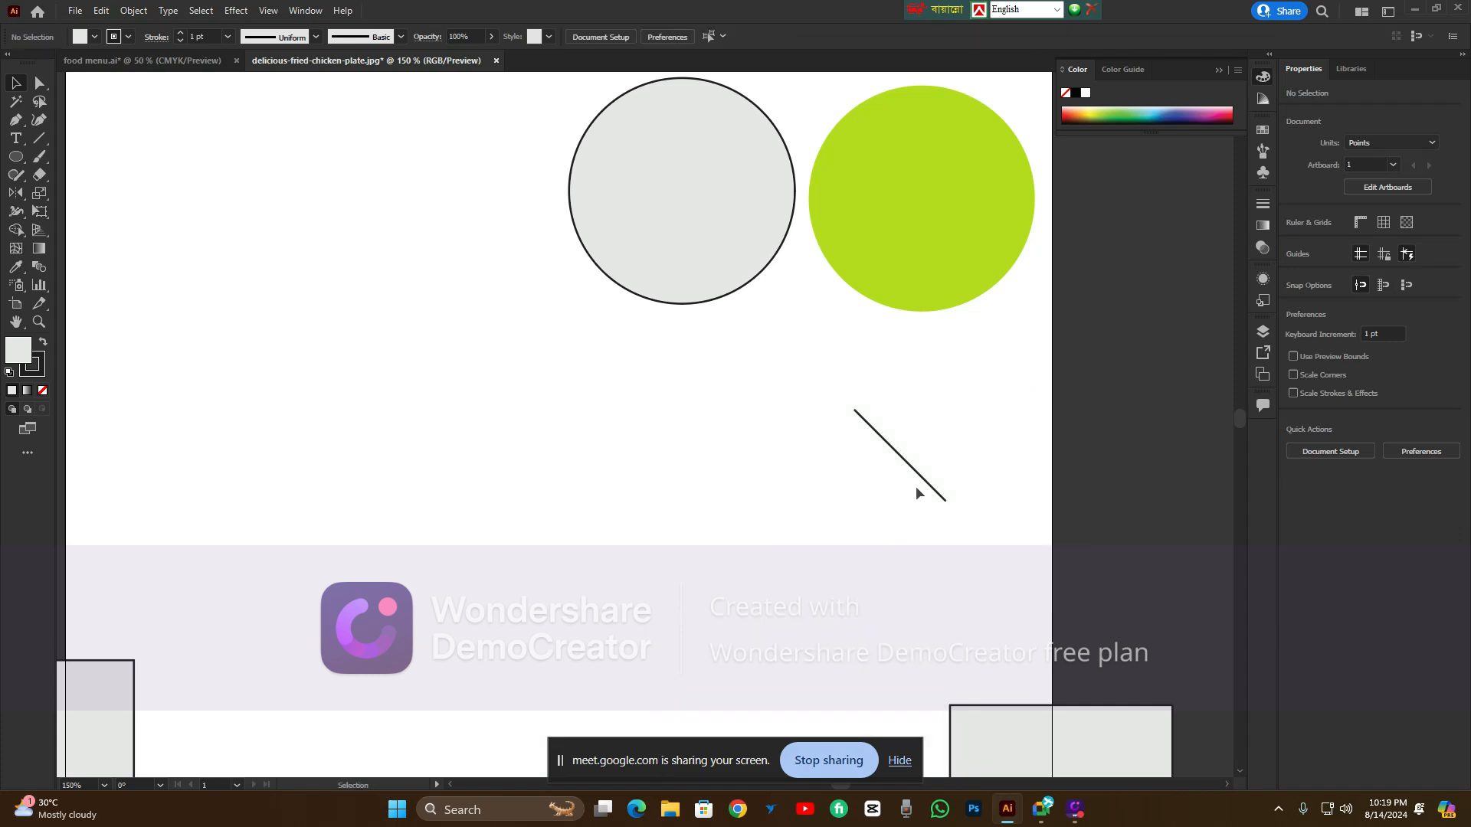
pyautogui.click(916, 483)
pyautogui.press('Delete')
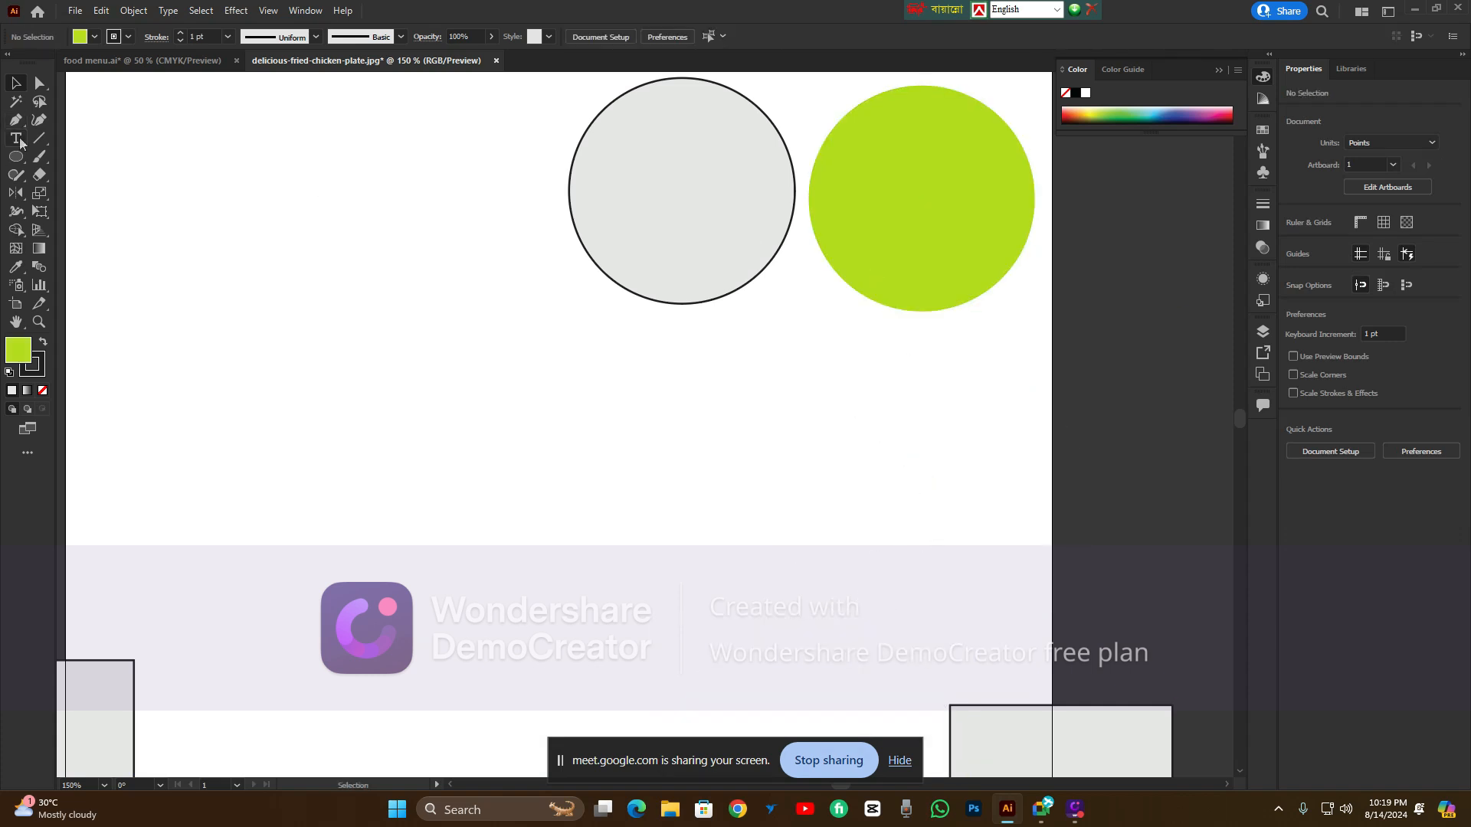
# Draw a green circle about 160 pt wide left of the upper grey circle, and move it up level with the grey circle's centre
pyautogui.click(20, 159)
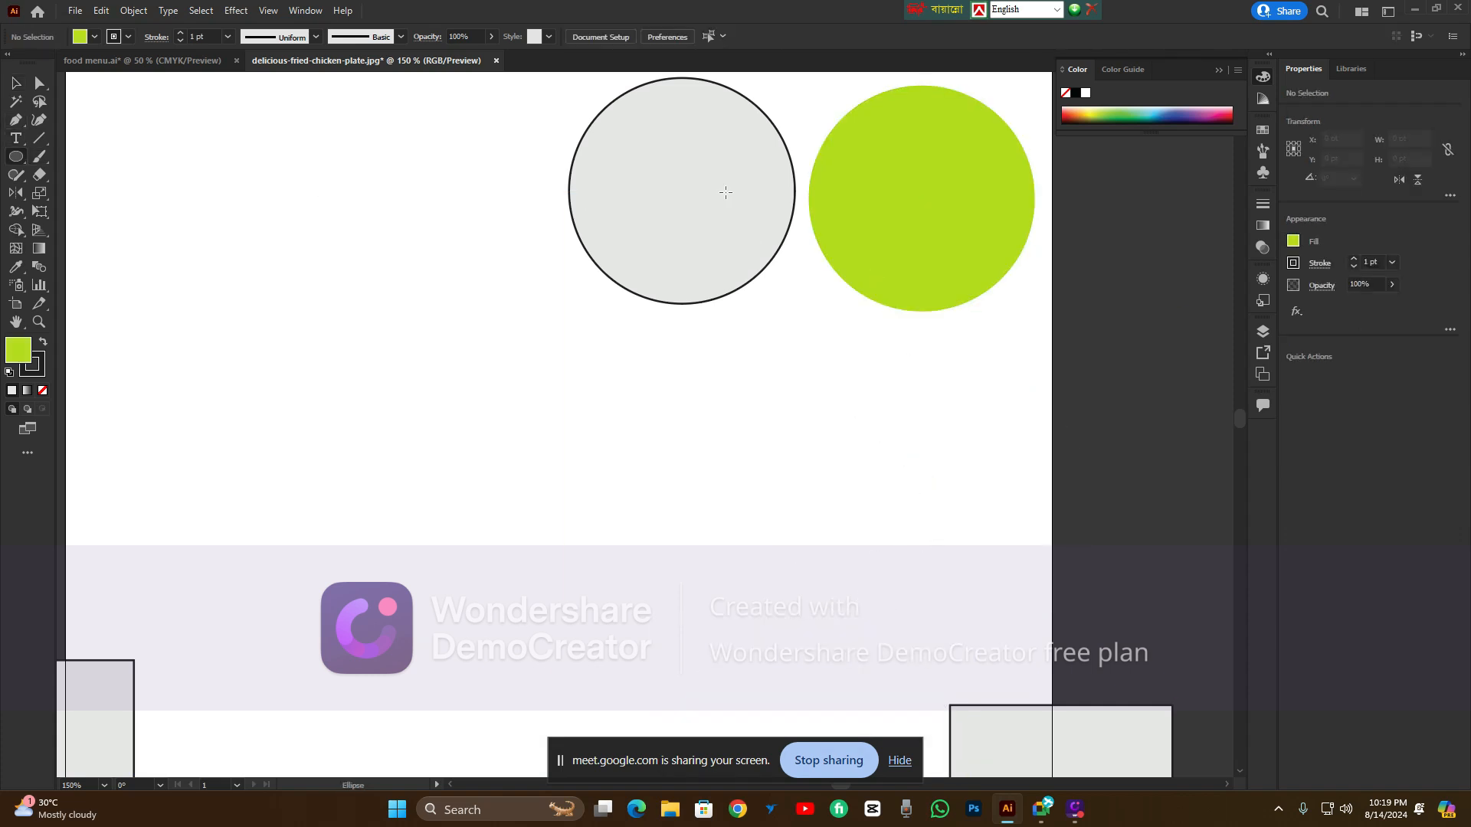
pyautogui.moveTo(366, 222); pyautogui.dragTo(465, 356)
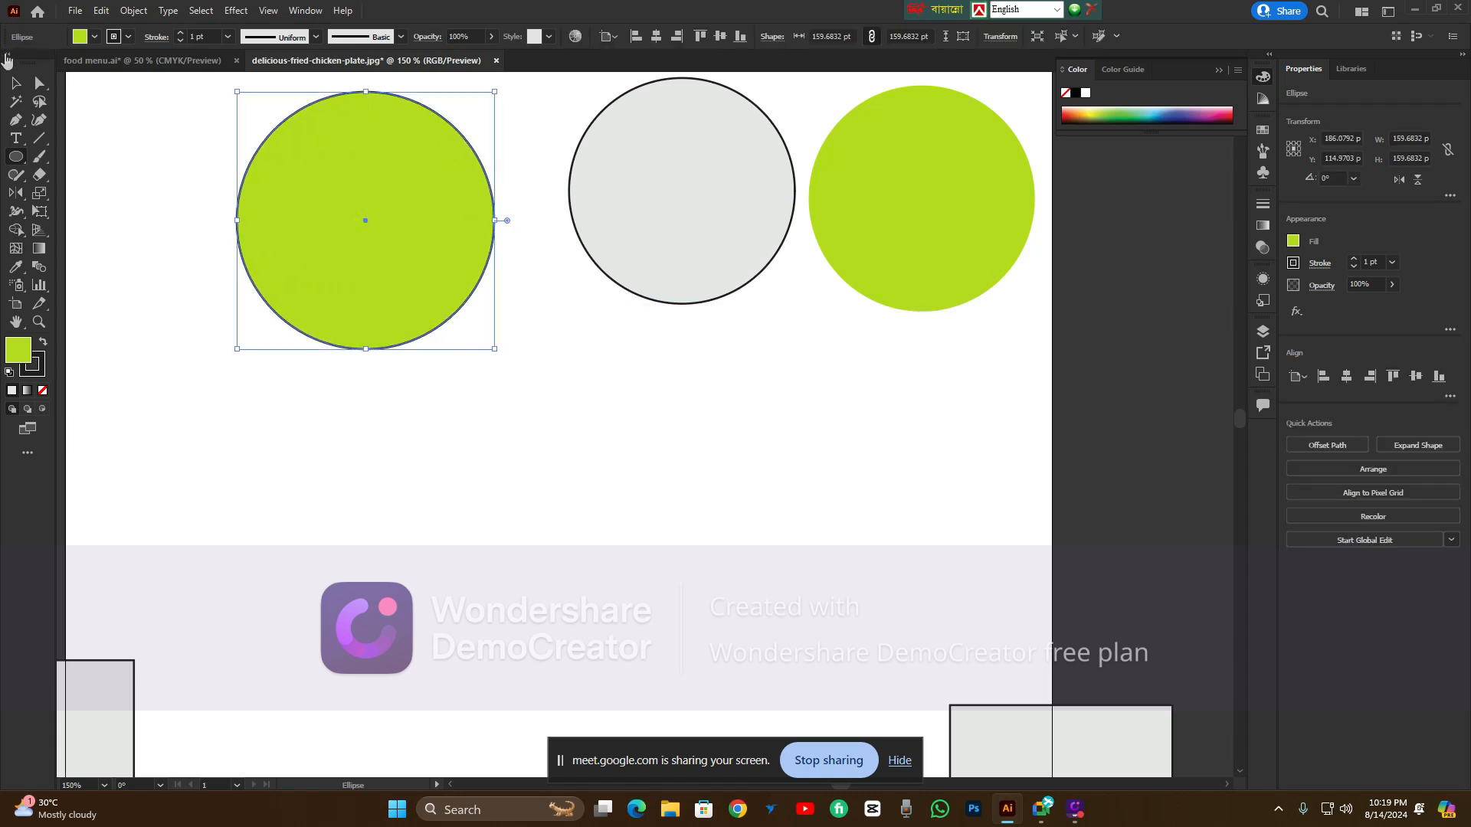
pyautogui.press('v')
pyautogui.click(128, 135)
pyautogui.scroll(1, 127, 134)
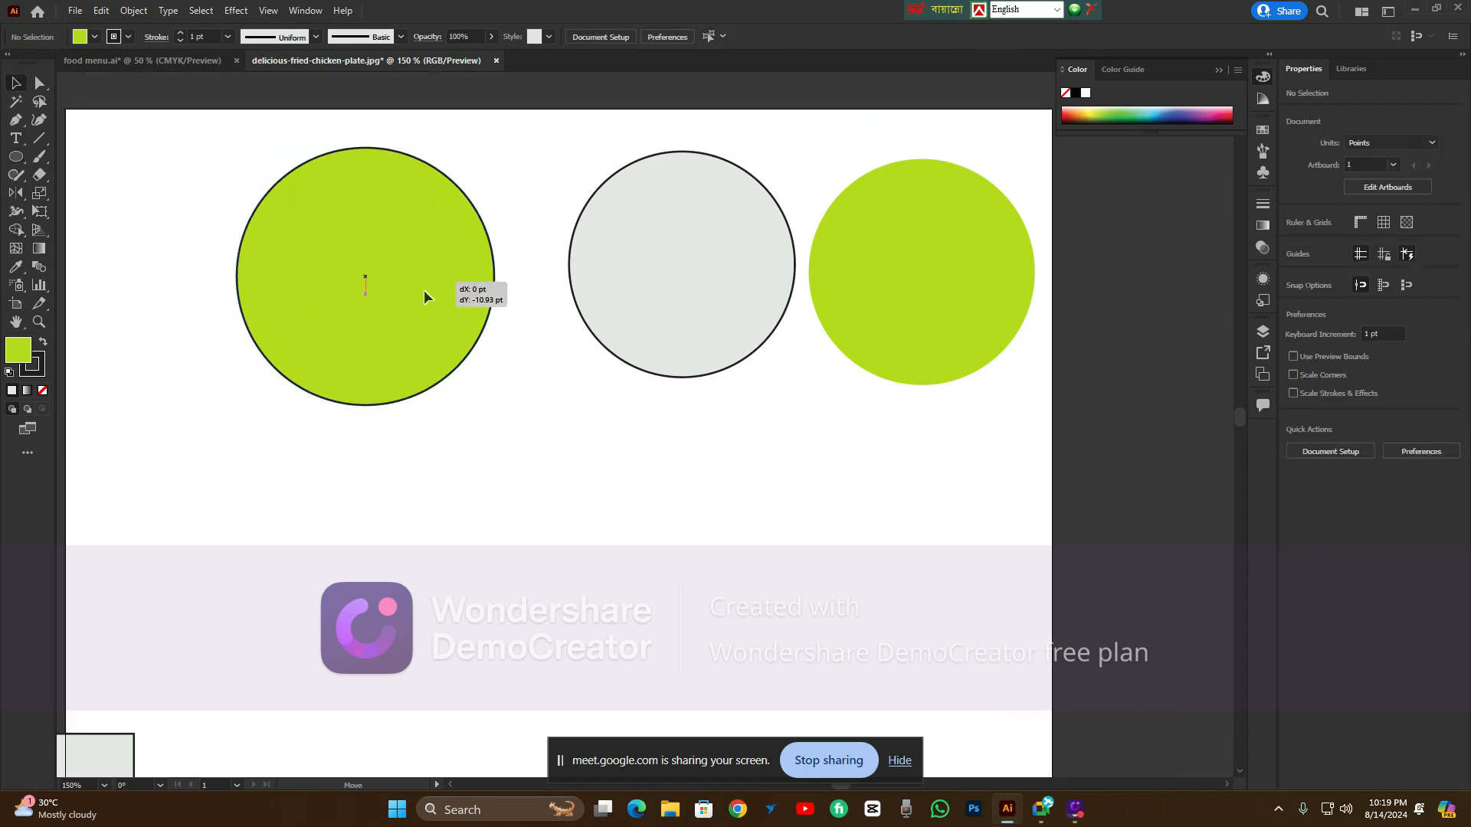
pyautogui.click(424, 291)
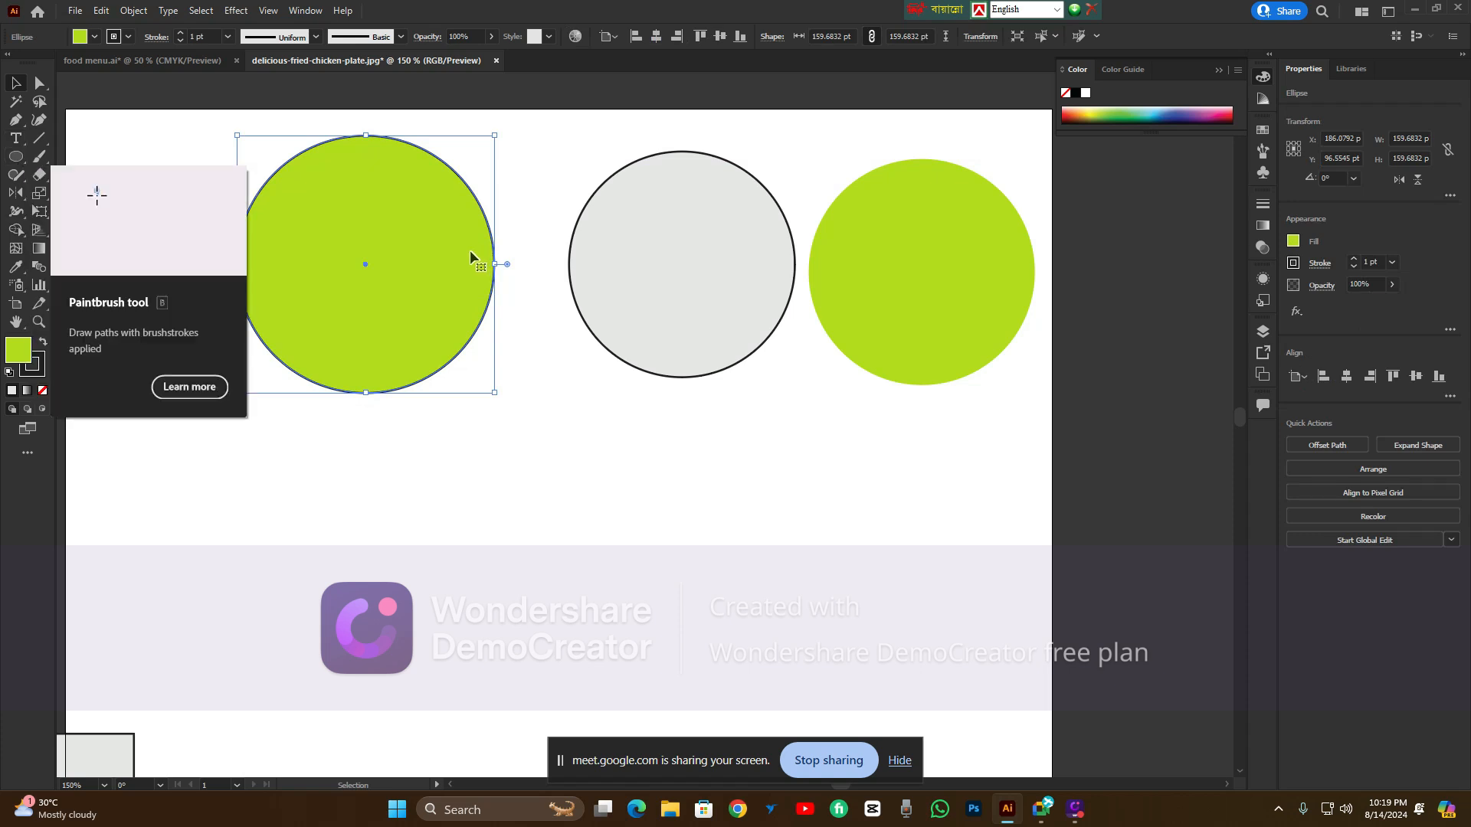
# Sketch two squares and a small circle in a row below the three large circles with the Shaper tool
pyautogui.click(15, 175)
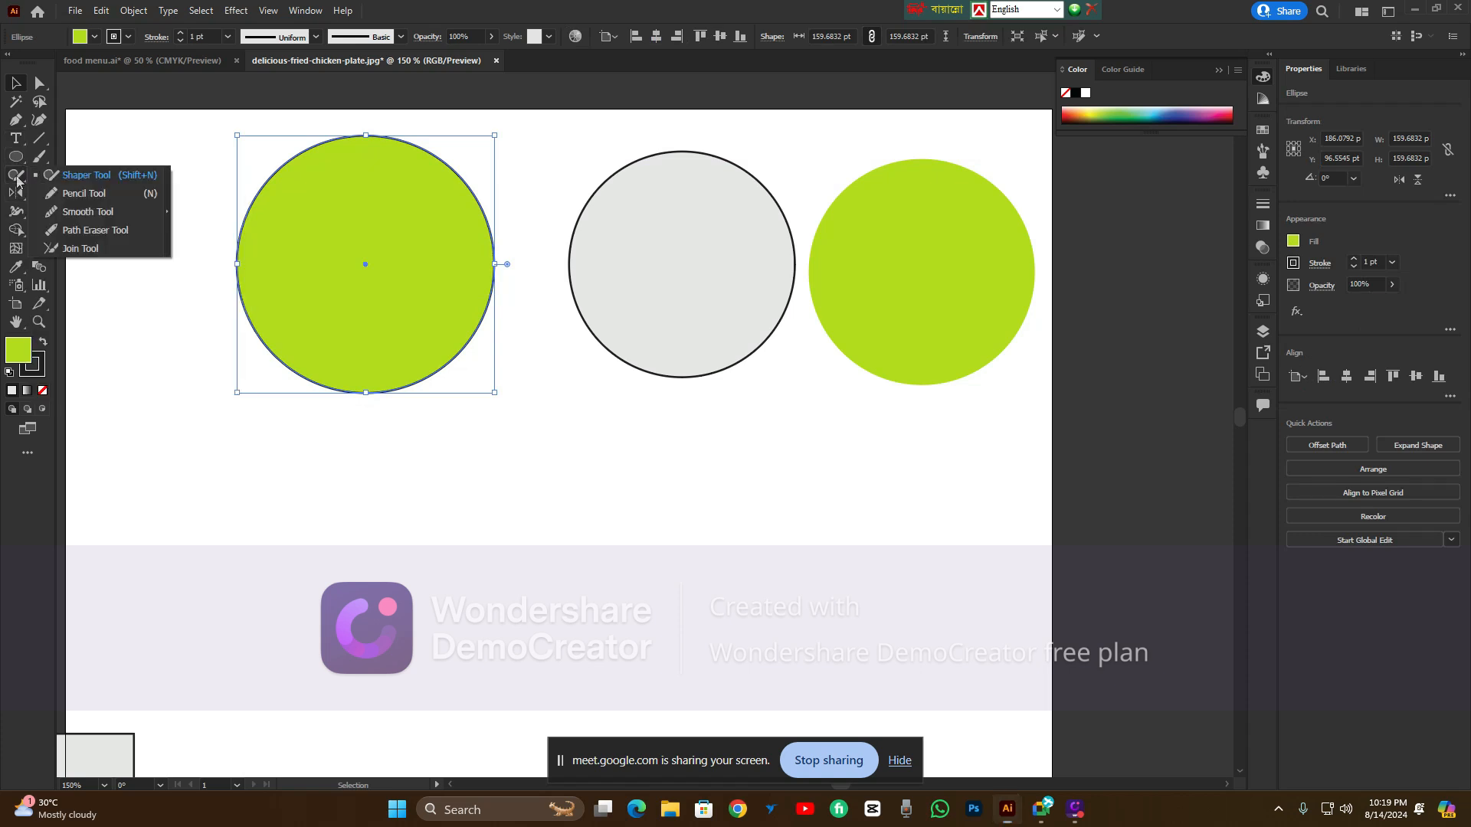
pyautogui.click(84, 174)
pyautogui.moveTo(606, 494)
pyautogui.mouseDown()
pyautogui.moveTo(573, 637)
pyautogui.moveTo(676, 648)
pyautogui.moveTo(693, 587)
pyautogui.moveTo(684, 523)
pyautogui.moveTo(582, 477)
pyautogui.mouseUp()
pyautogui.moveTo(854, 458)
pyautogui.mouseDown()
pyautogui.moveTo(831, 590)
pyautogui.moveTo(922, 601)
pyautogui.moveTo(972, 556)
pyautogui.moveTo(953, 493)
pyautogui.moveTo(851, 460)
pyautogui.mouseUp()
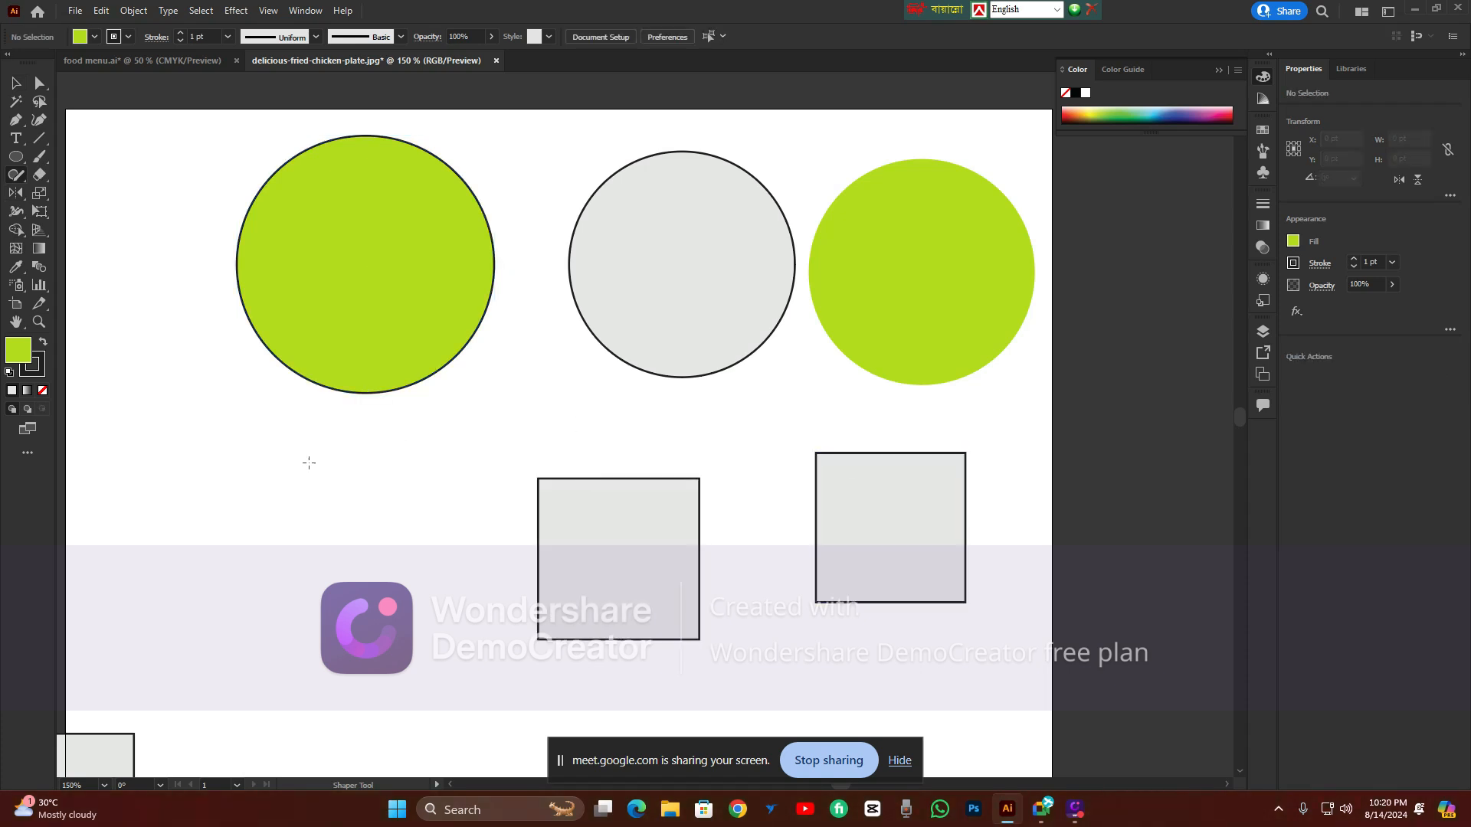
pyautogui.moveTo(302, 458)
pyautogui.mouseDown()
pyautogui.moveTo(293, 571)
pyautogui.moveTo(344, 592)
pyautogui.moveTo(447, 555)
pyautogui.moveTo(390, 457)
pyautogui.mouseUp()
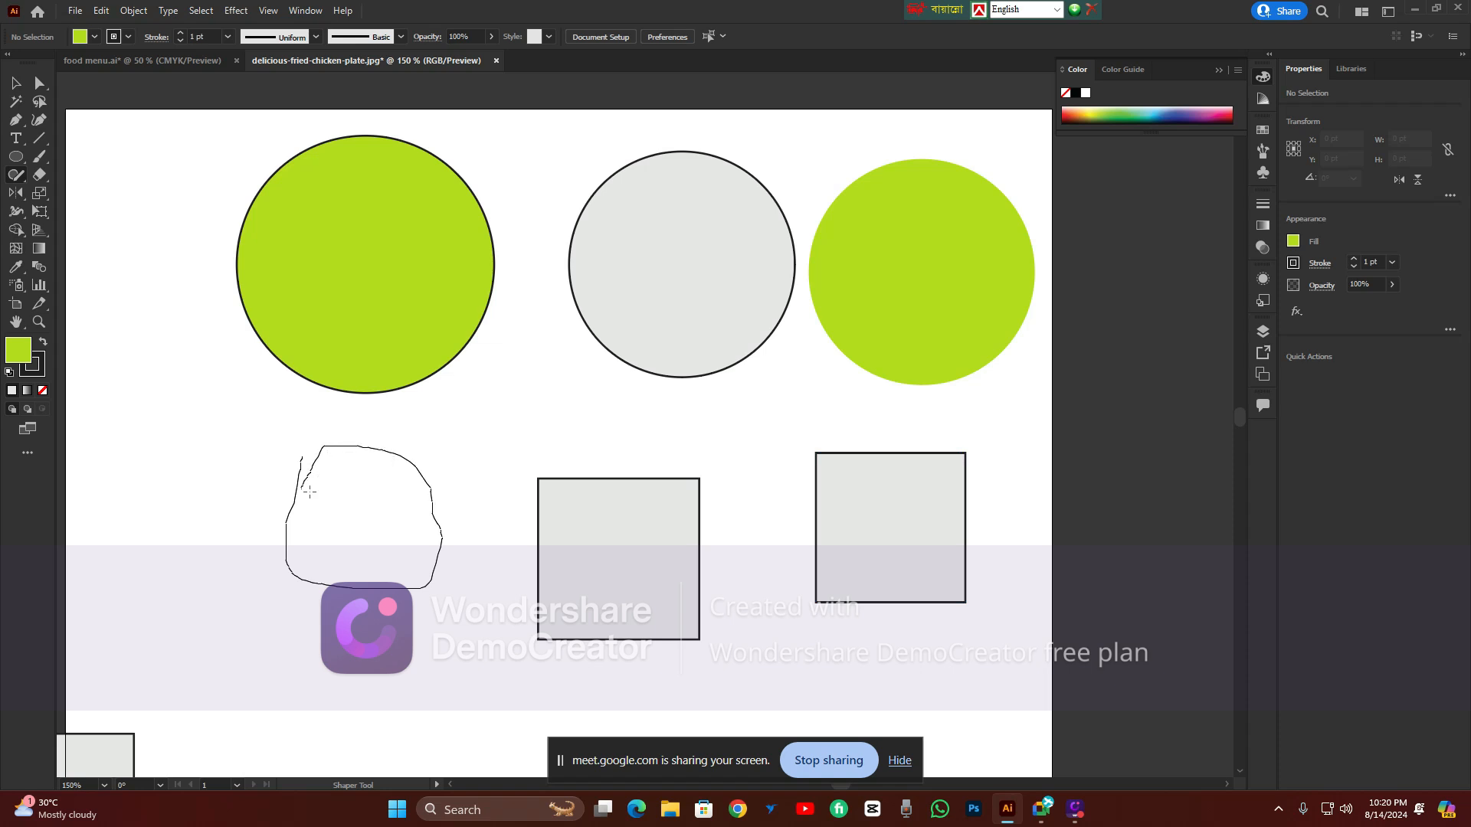
pyautogui.moveTo(309, 490); pyautogui.dragTo(295, 513)
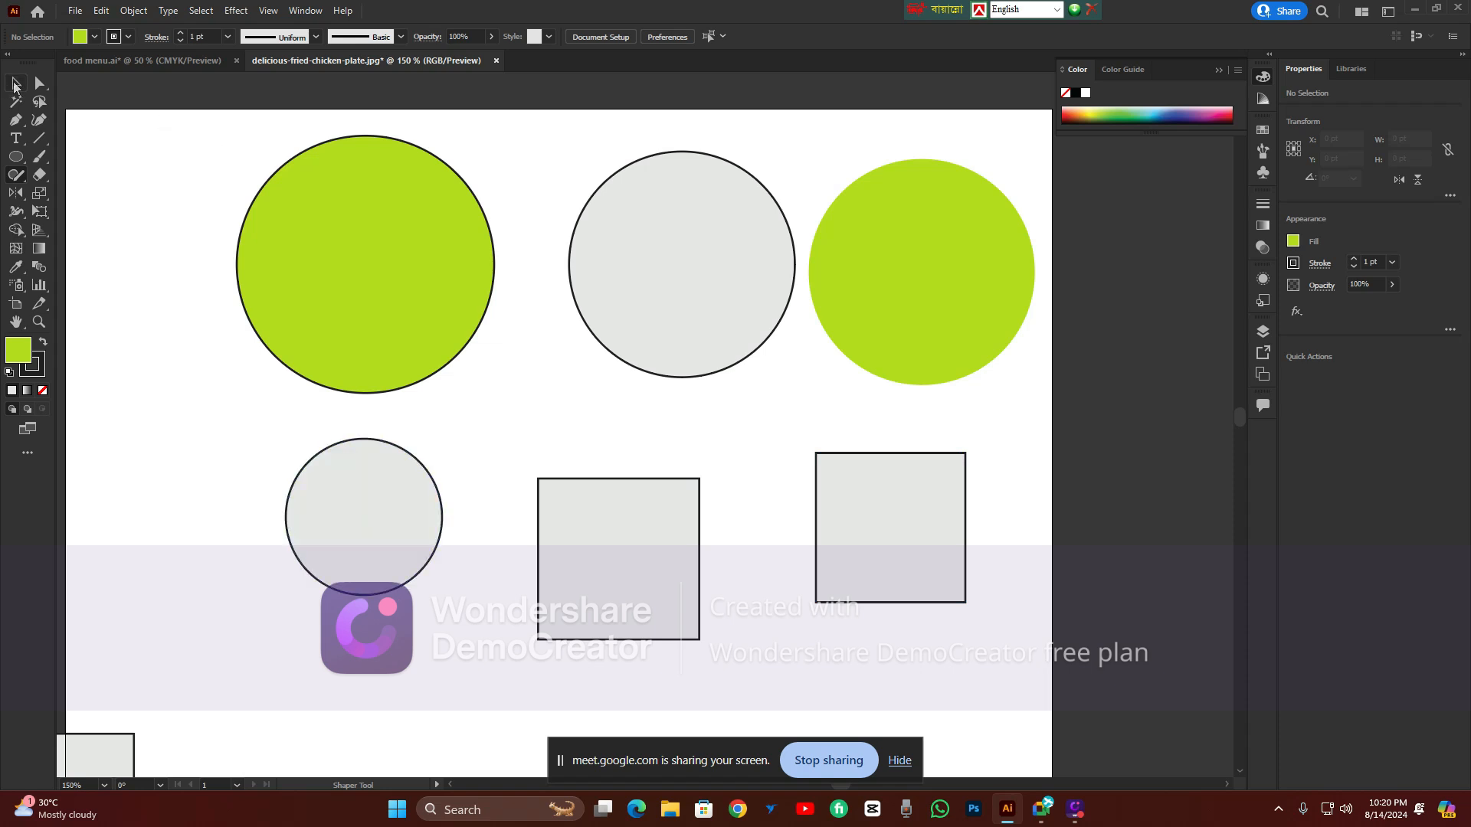
# Delete all the shapes on the artboard and around its edges, leaving the artboard empty
pyautogui.click(14, 86)
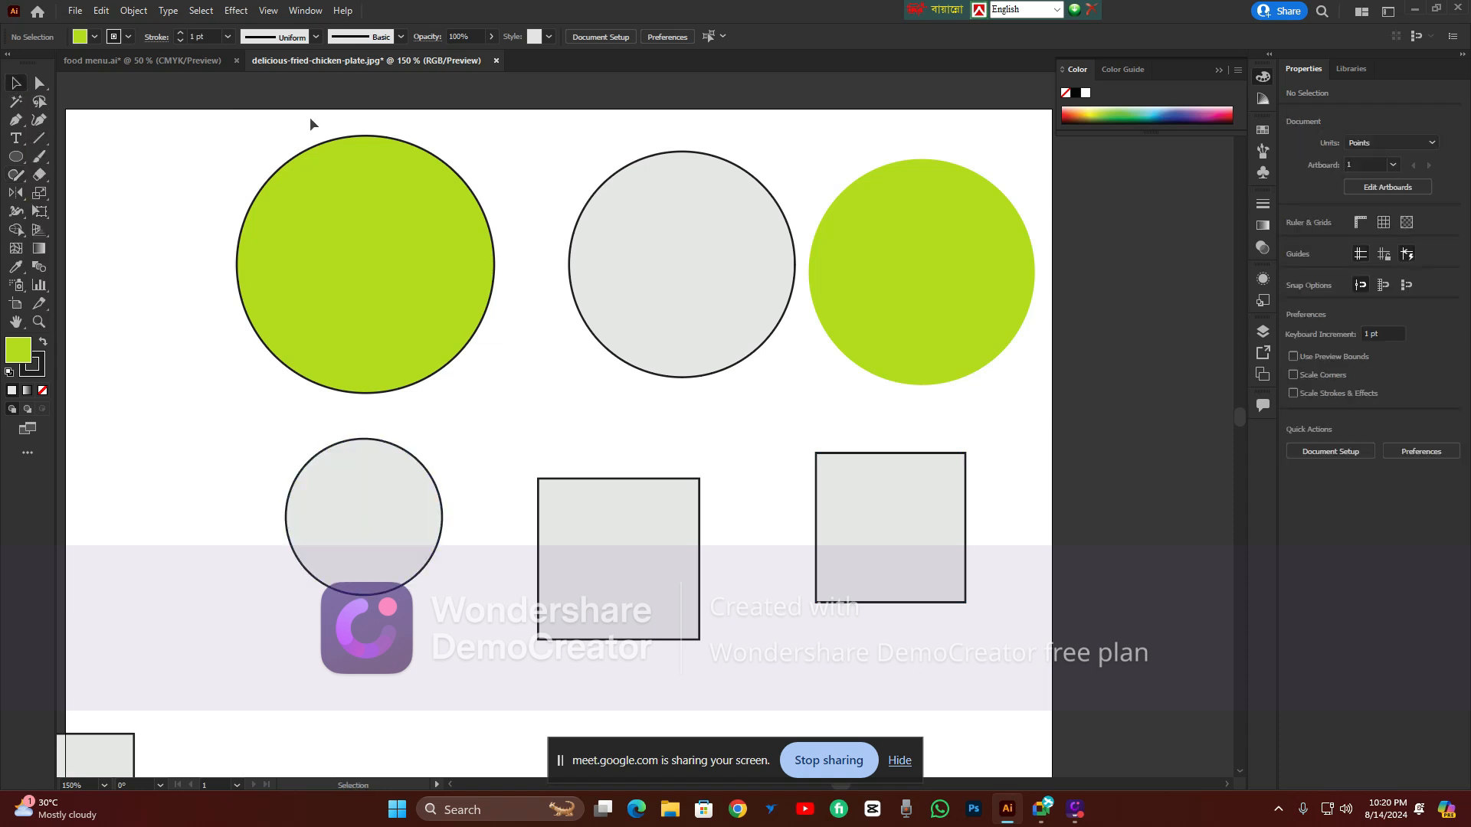
pyautogui.scroll(-2, 309, 116)
pyautogui.moveTo(253, 132); pyautogui.dragTo(677, 481)
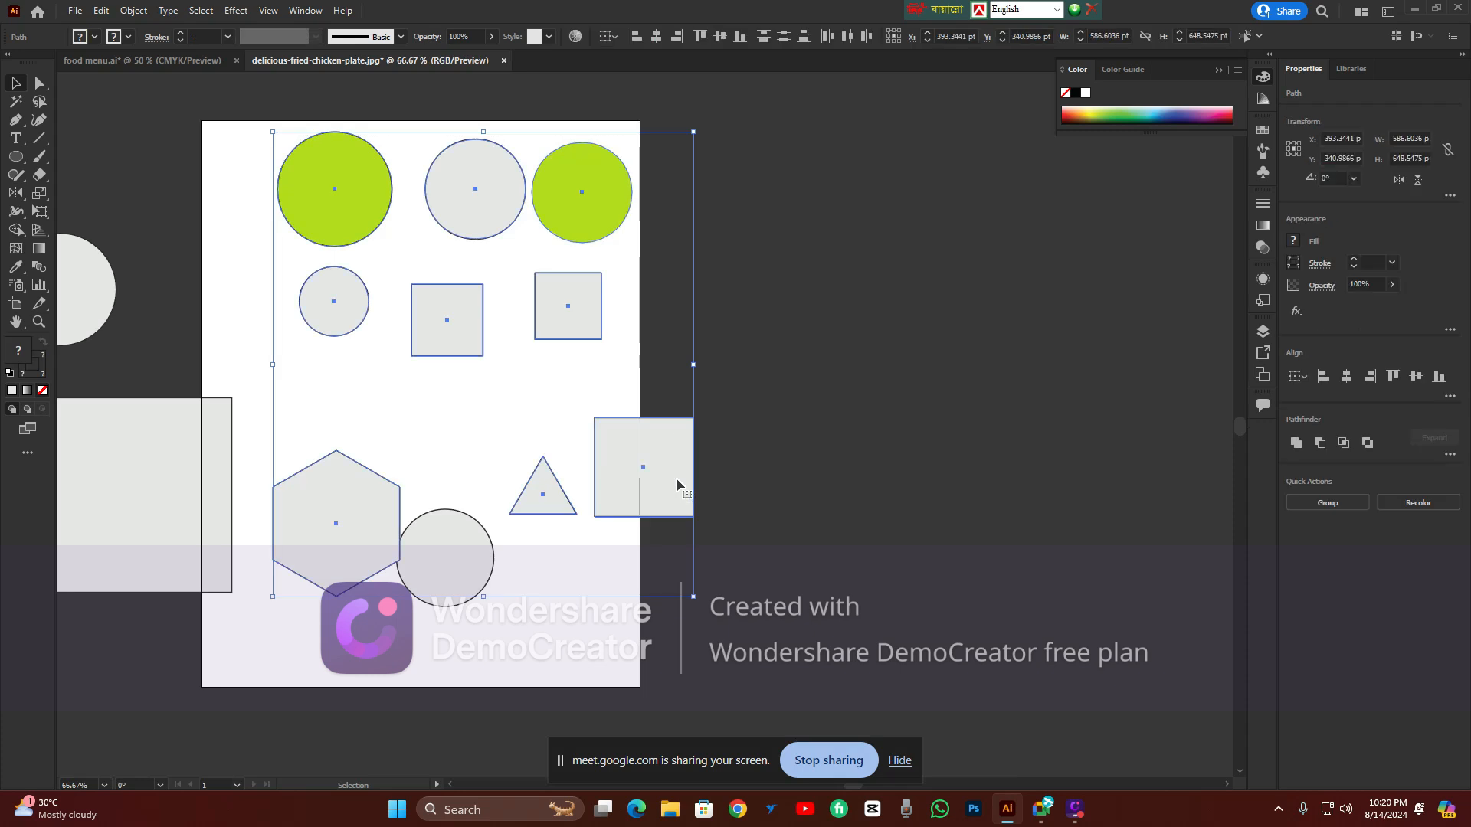
pyautogui.press('Delete')
pyautogui.moveTo(137, 465); pyautogui.dragTo(121, 651)
pyautogui.press('Delete')
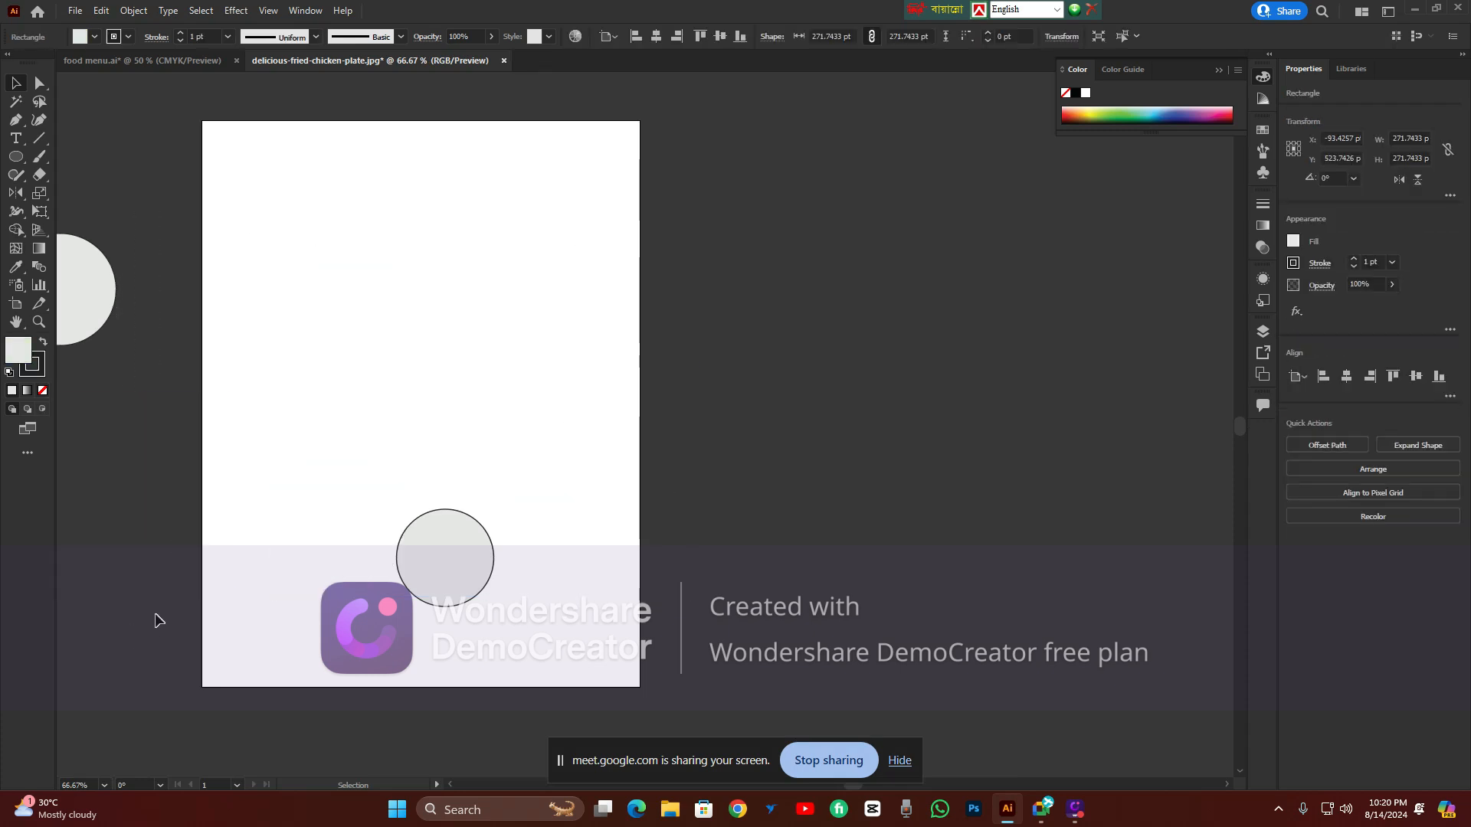
pyautogui.moveTo(100, 279); pyautogui.dragTo(549, 664)
pyautogui.press('Delete')
pyautogui.press('Delete')
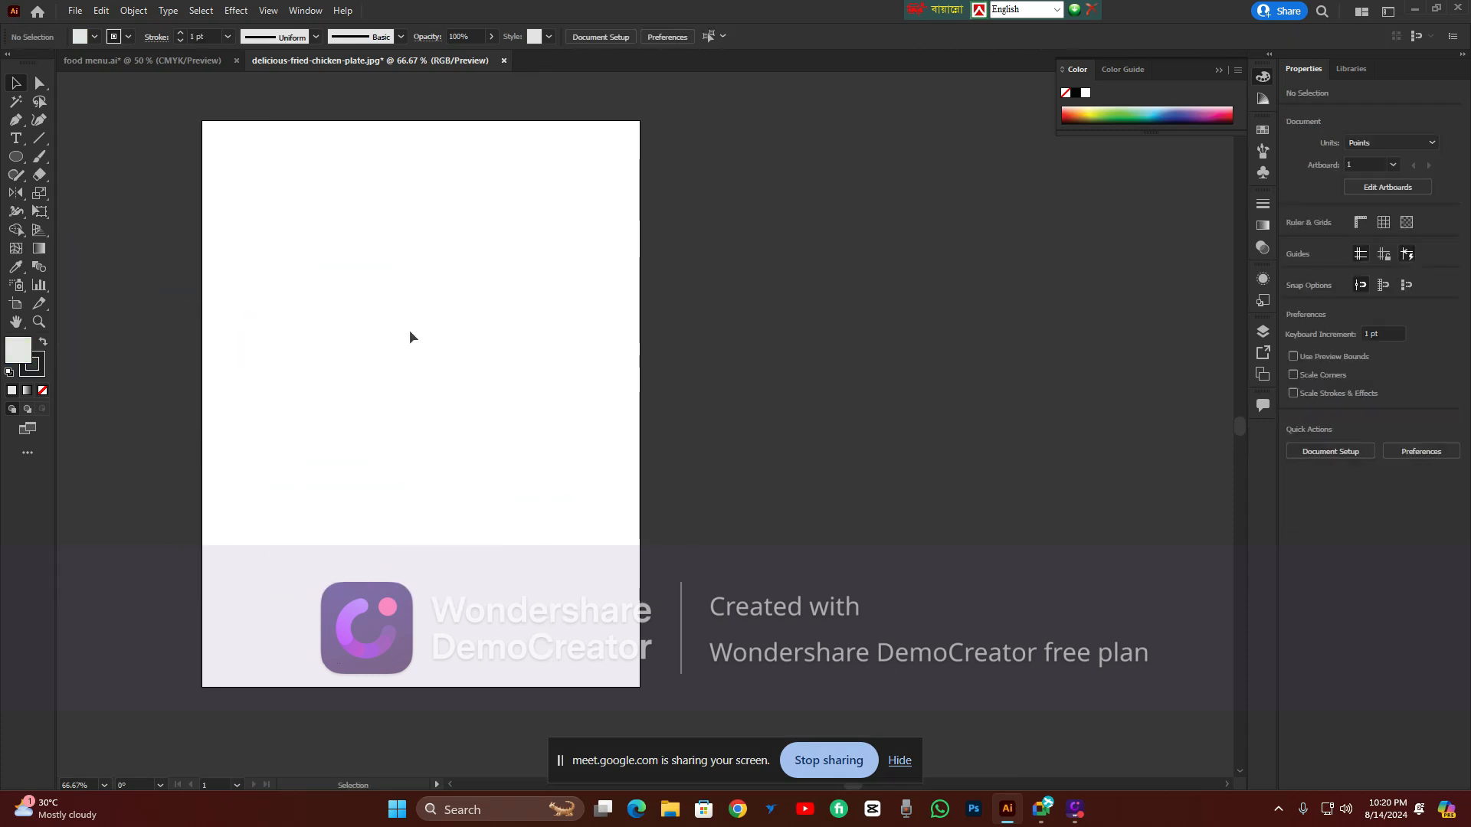
# Sketch a large square in the upper half of the artboard with the Shaper tool, and delete it
pyautogui.click(14, 177)
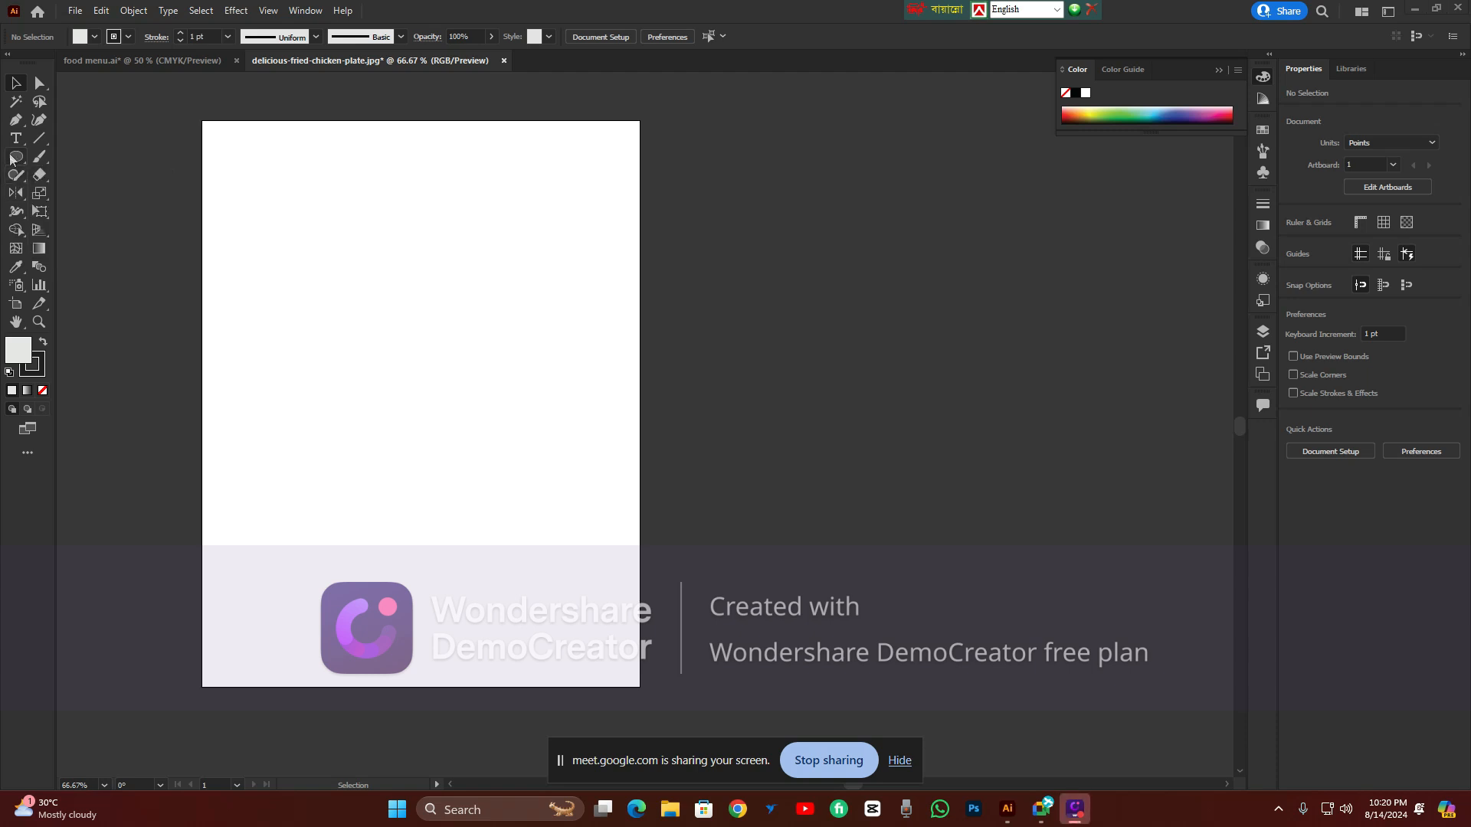
pyautogui.moveTo(12, 160); pyautogui.dragTo(85, 156)
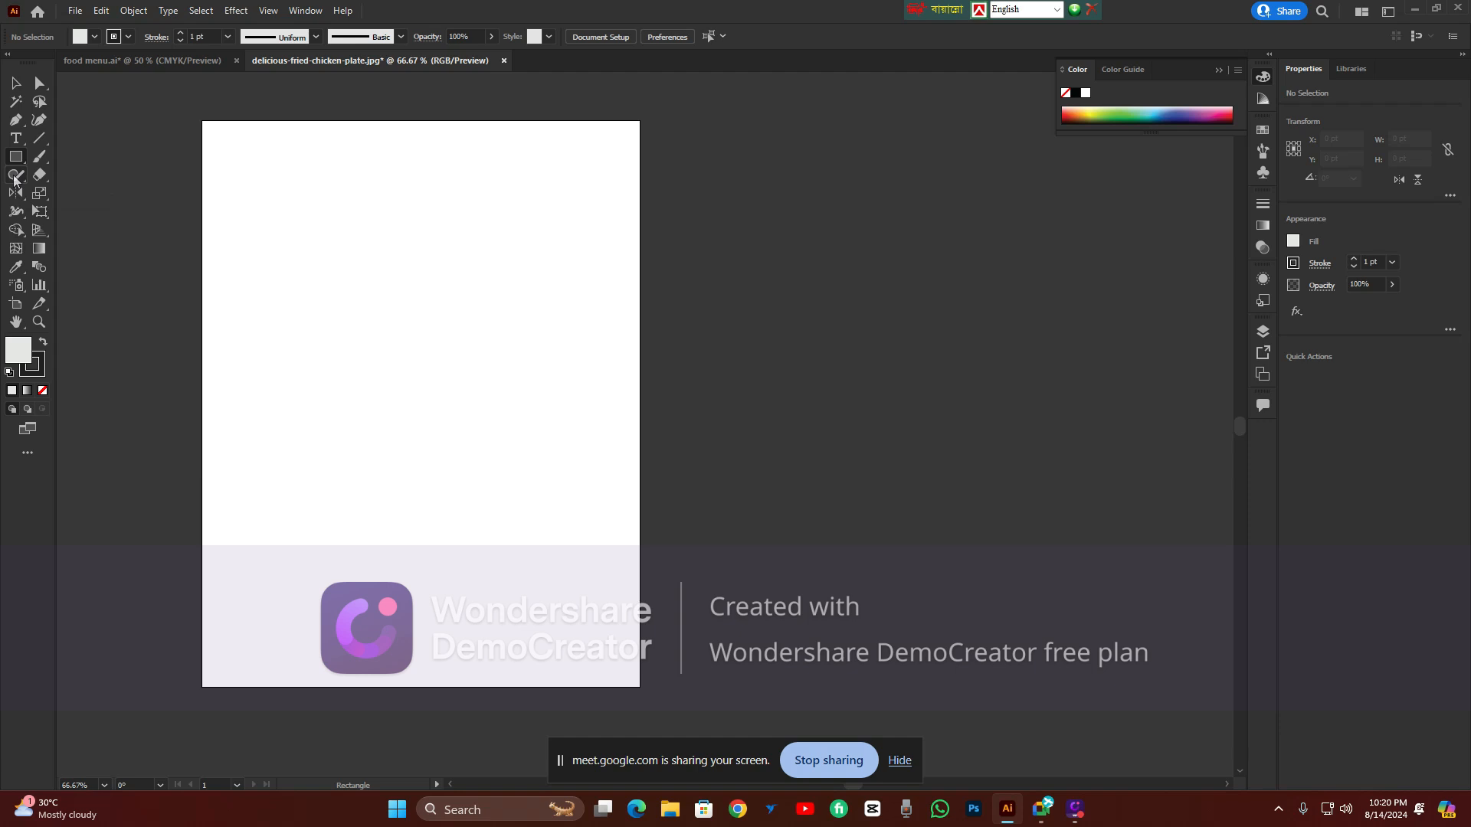
pyautogui.click(14, 179)
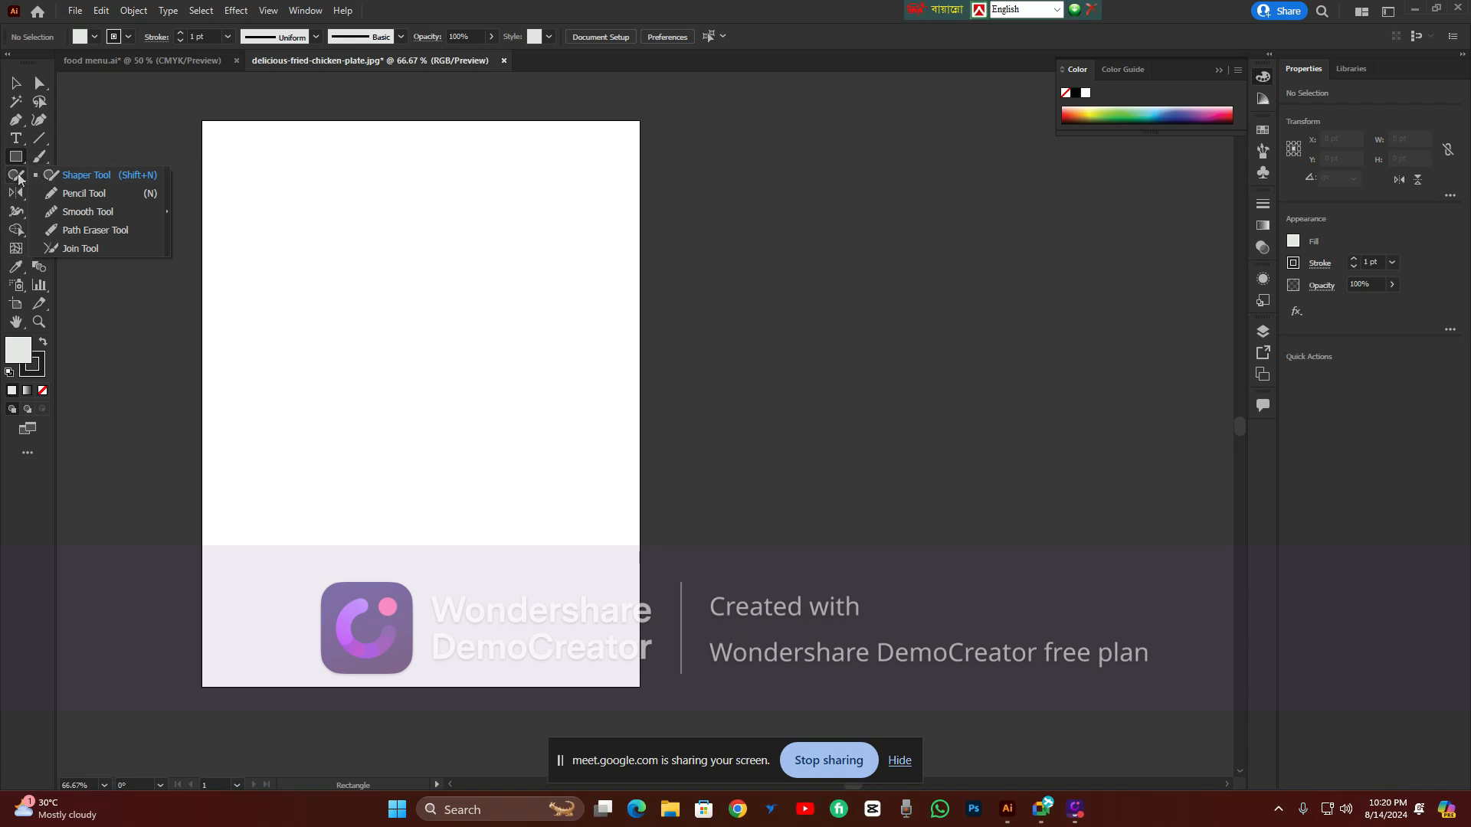
pyautogui.click(71, 176)
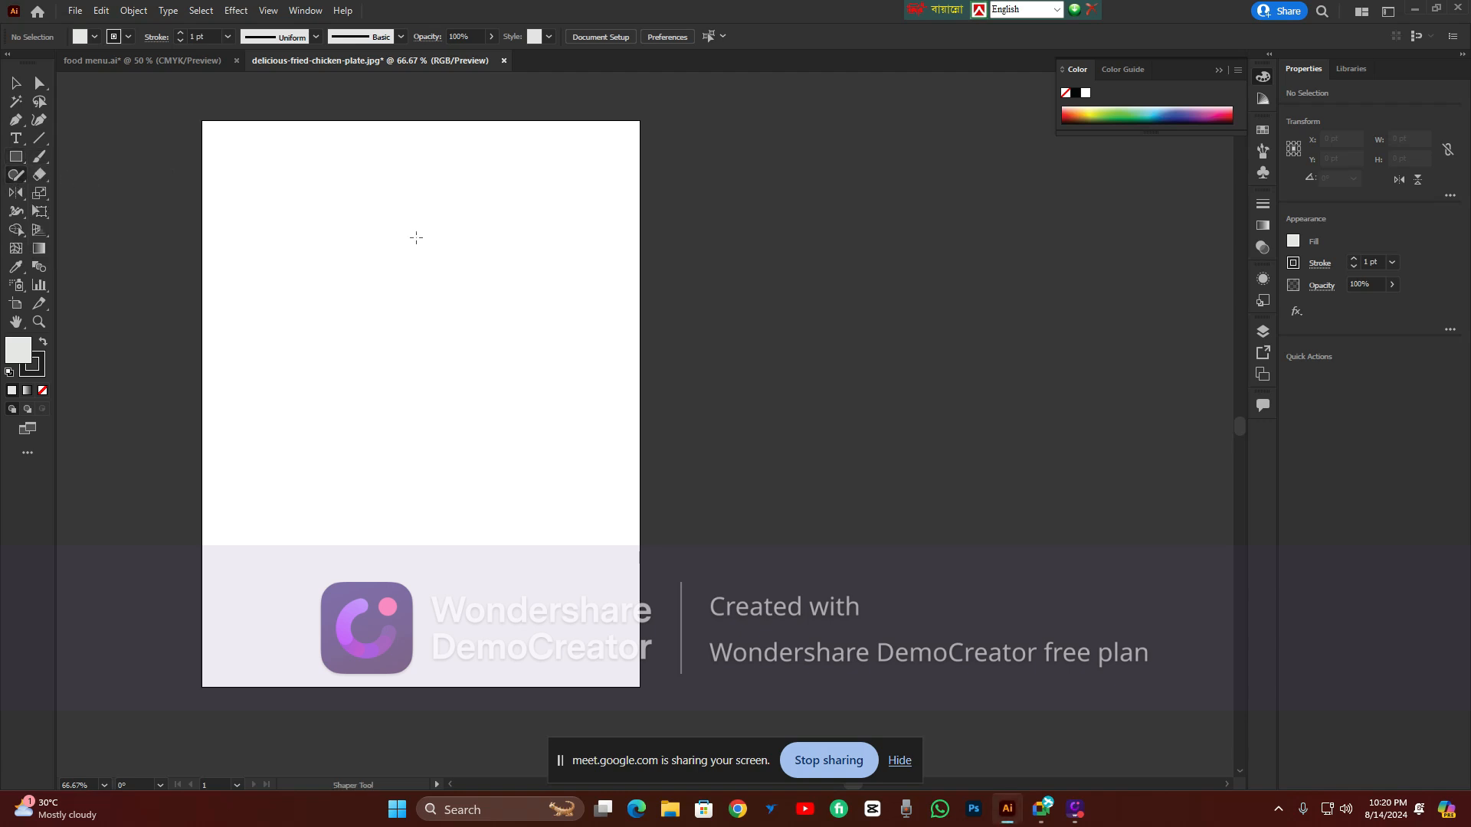
pyautogui.moveTo(416, 238)
pyautogui.mouseDown()
pyautogui.moveTo(397, 395)
pyautogui.moveTo(526, 410)
pyautogui.moveTo(498, 239)
pyautogui.moveTo(390, 224)
pyautogui.mouseUp()
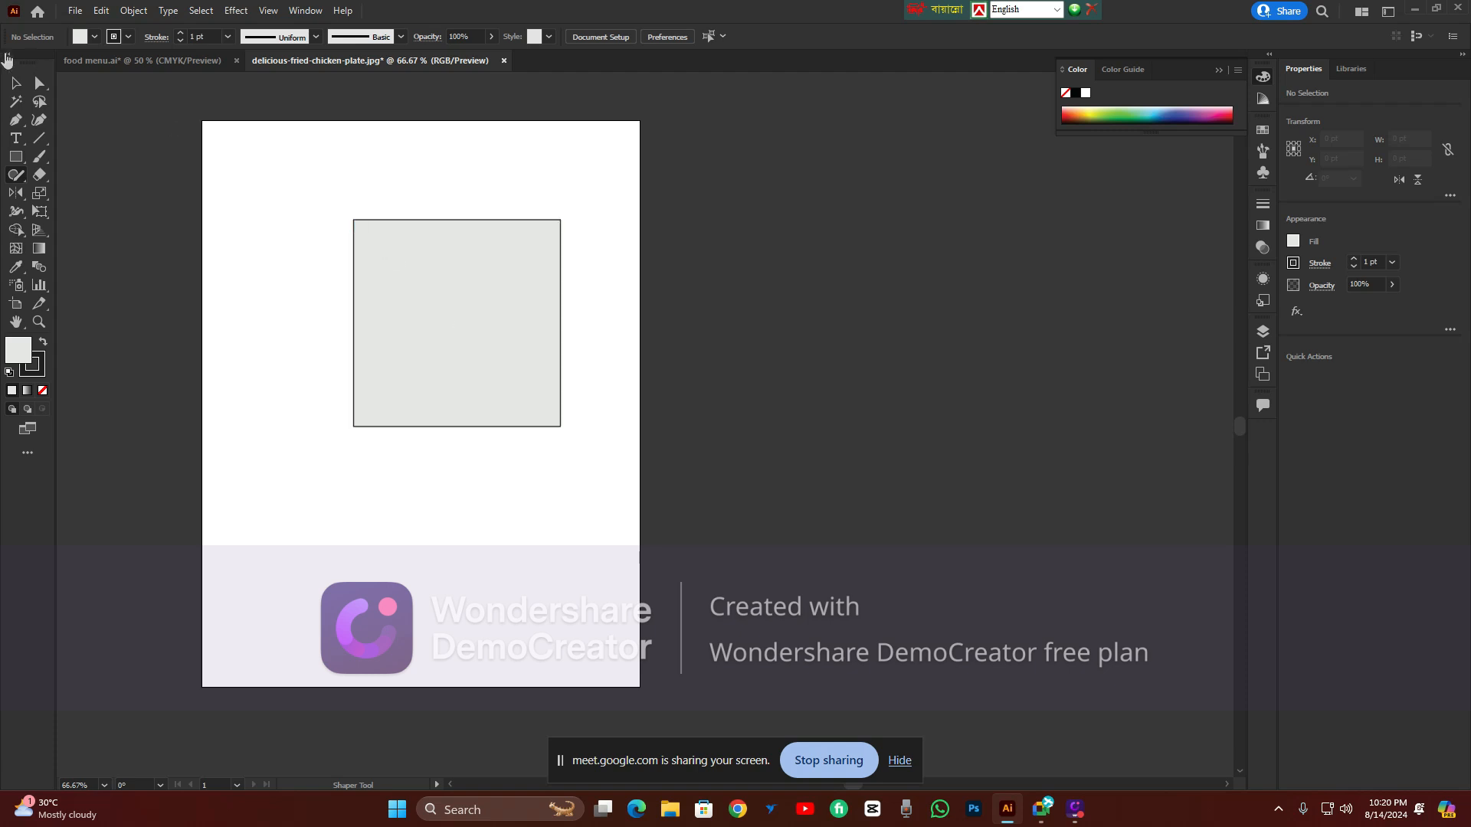
pyautogui.click(15, 82)
pyautogui.moveTo(505, 304); pyautogui.dragTo(461, 213)
pyautogui.press('Delete')
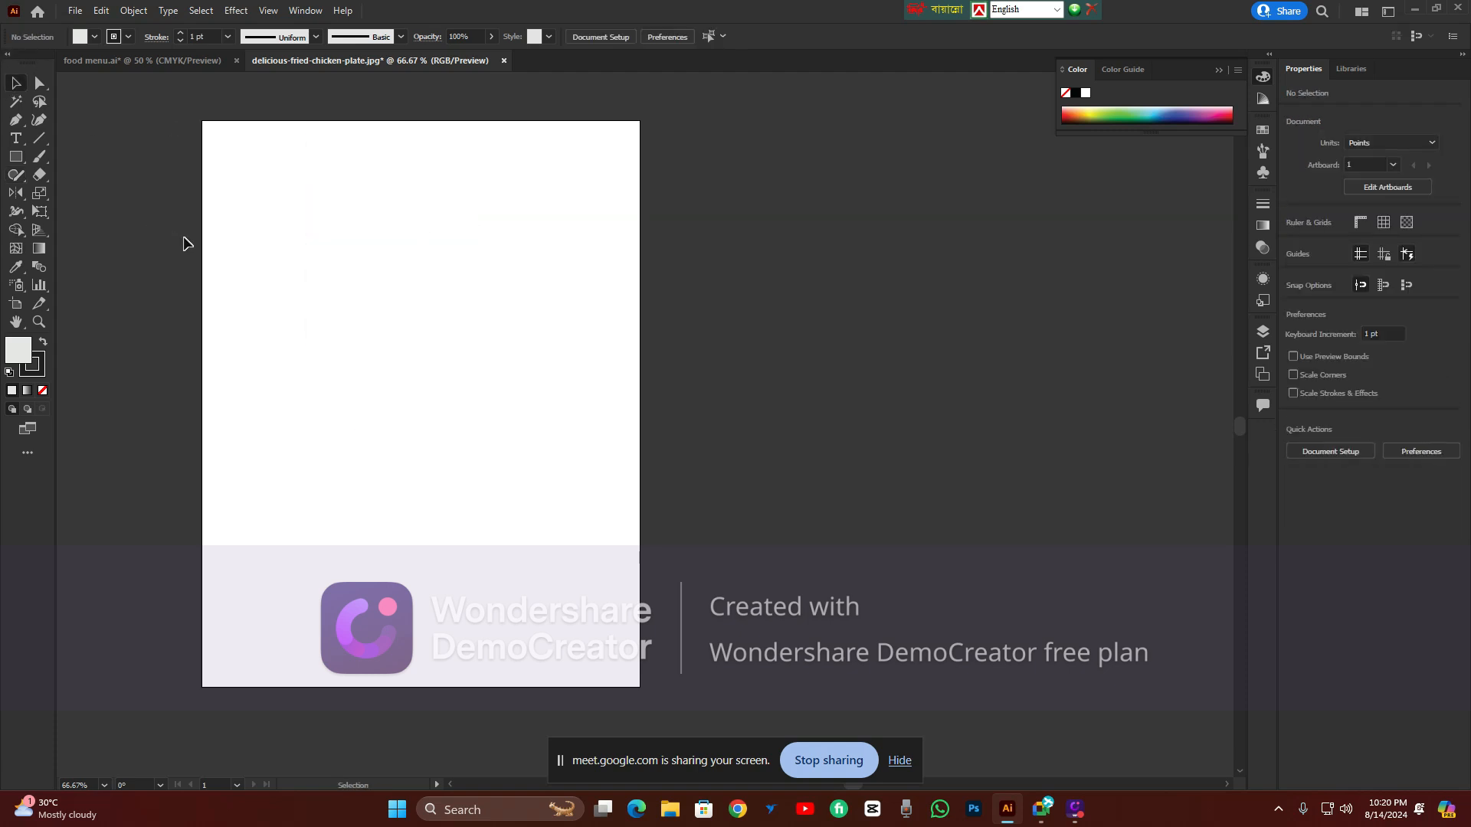
# Sketch a large circle in the upper half of the artboard with the Shaper tool, and delete it
pyautogui.hscroll(-4, 183, 239)
pyautogui.rightClick(12, 177)
pyautogui.click(75, 176)
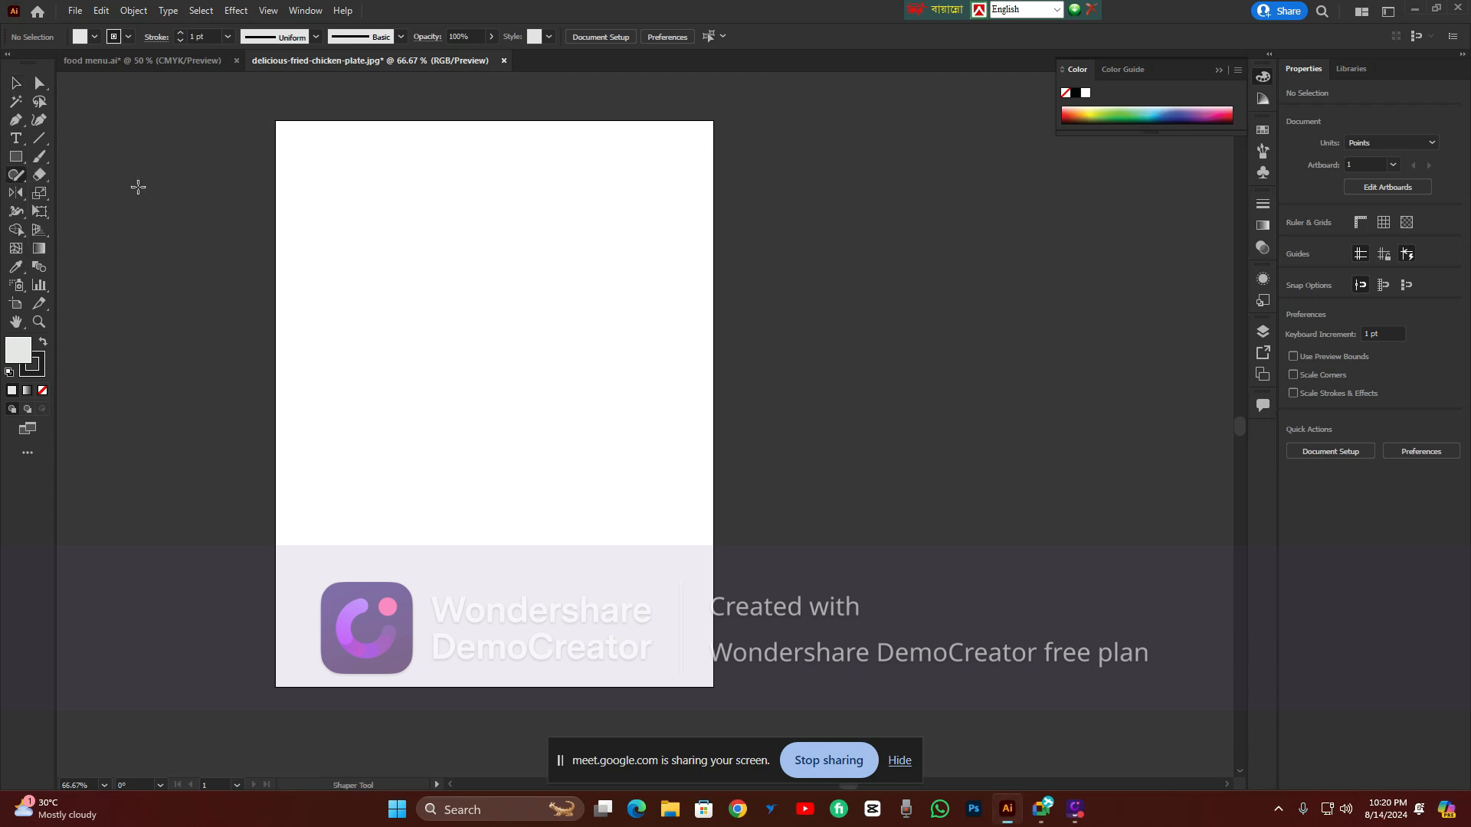
pyautogui.moveTo(500, 233)
pyautogui.mouseDown()
pyautogui.moveTo(454, 267)
pyautogui.moveTo(502, 412)
pyautogui.moveTo(587, 337)
pyautogui.moveTo(486, 236)
pyautogui.mouseUp()
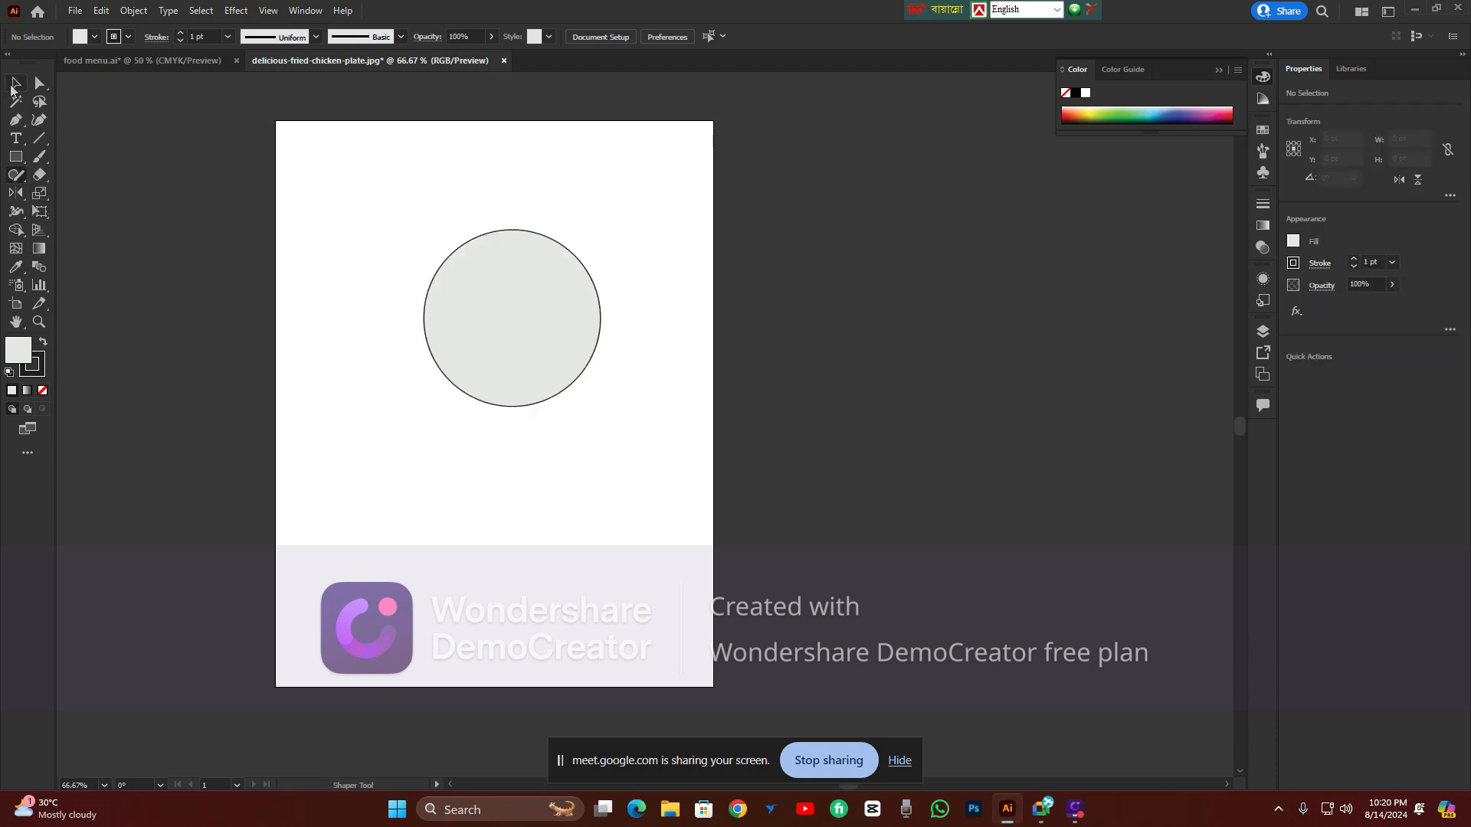
pyautogui.click(15, 82)
pyautogui.moveTo(501, 309); pyautogui.dragTo(436, 240)
pyautogui.press('Delete')
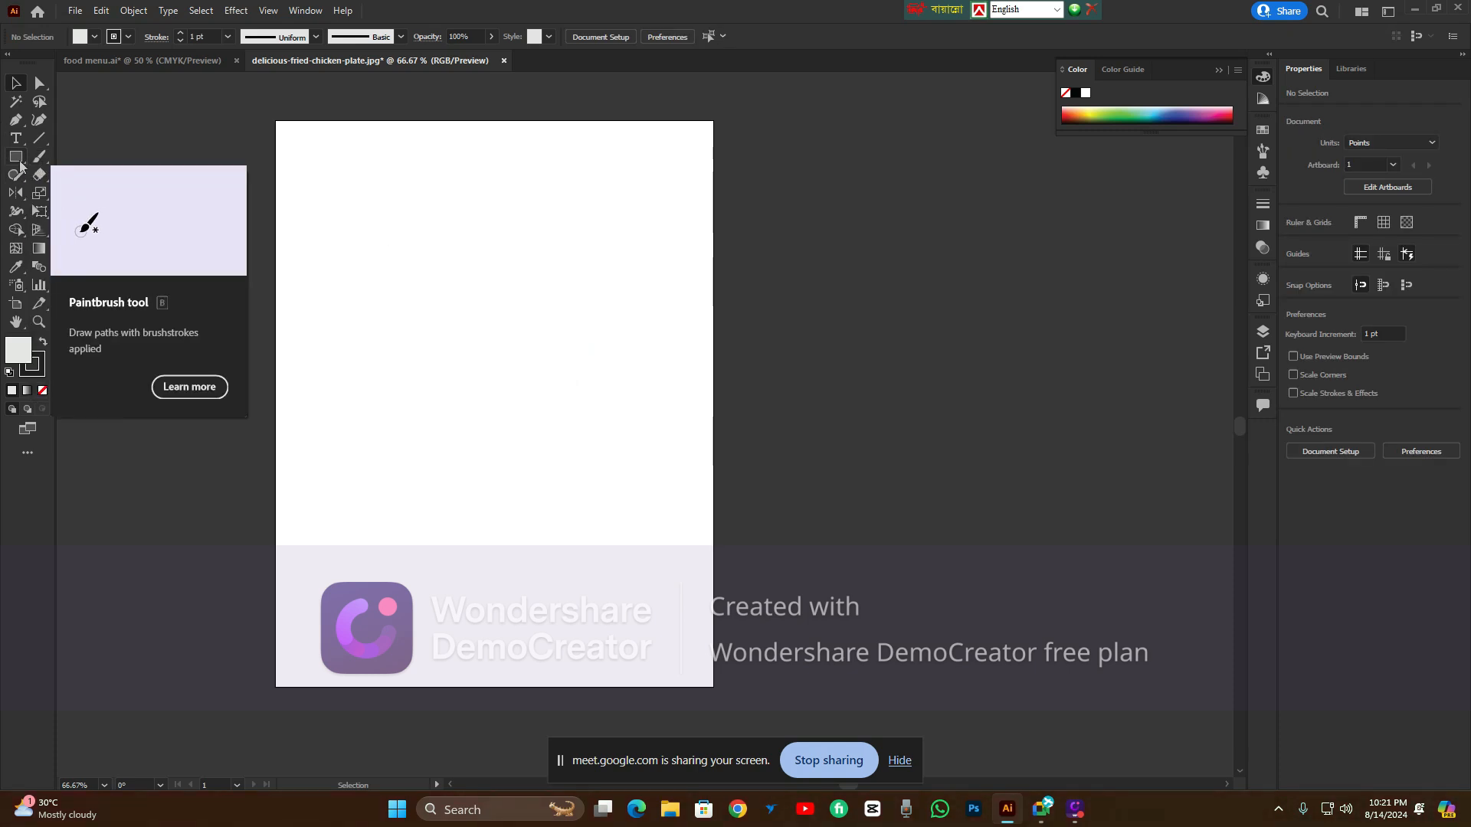
# Draw a rough freehand outline about 124 by 136 pt with the Pencil tool, and delete it
pyautogui.moveTo(15, 175); pyautogui.dragTo(76, 195)
pyautogui.moveTo(399, 221)
pyautogui.mouseDown()
pyautogui.moveTo(378, 296)
pyautogui.moveTo(418, 320)
pyautogui.moveTo(465, 277)
pyautogui.moveTo(458, 245)
pyautogui.moveTo(377, 219)
pyautogui.mouseUp()
pyautogui.click(15, 82)
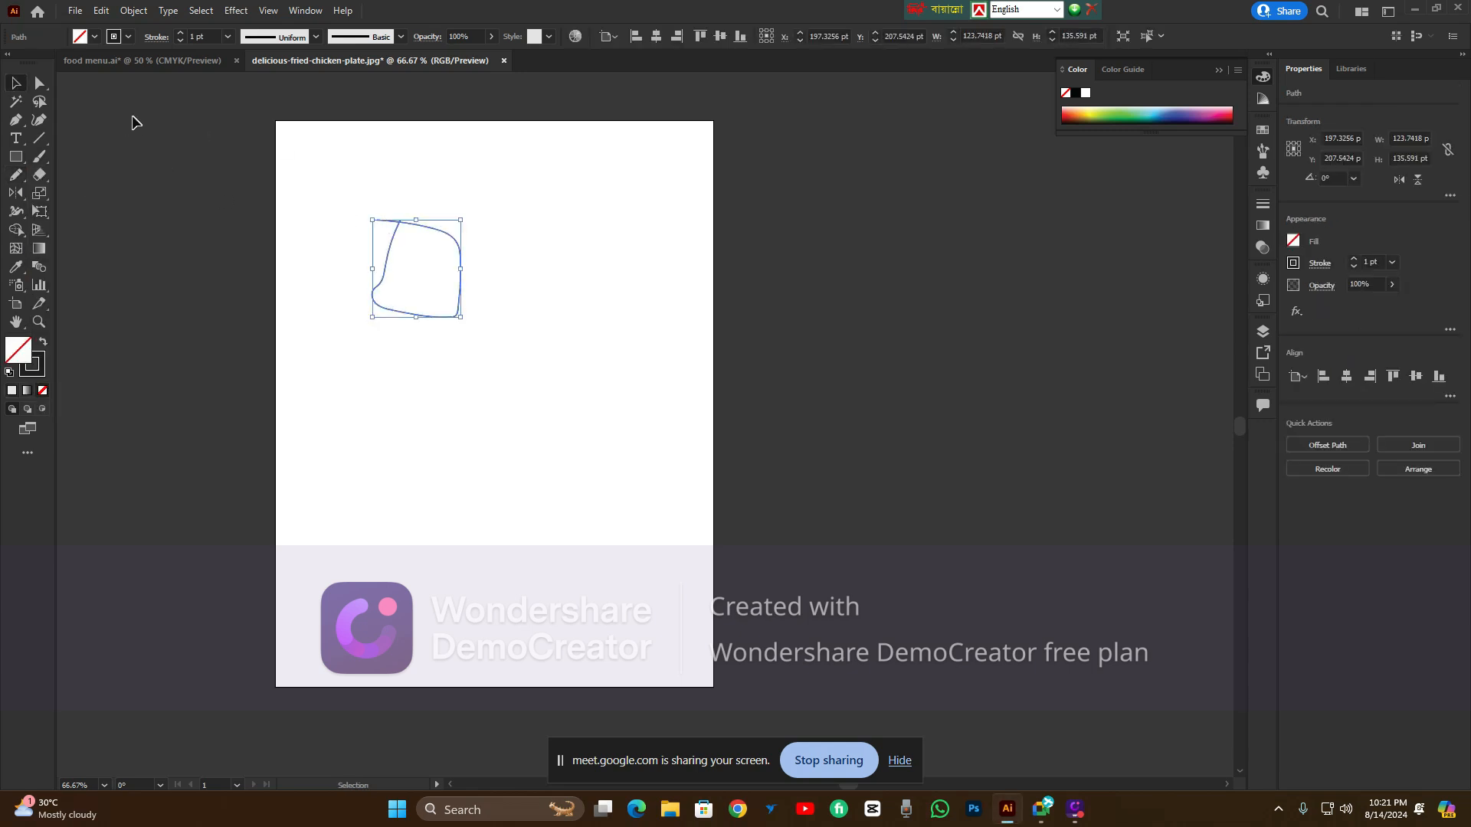
pyautogui.press('Delete')
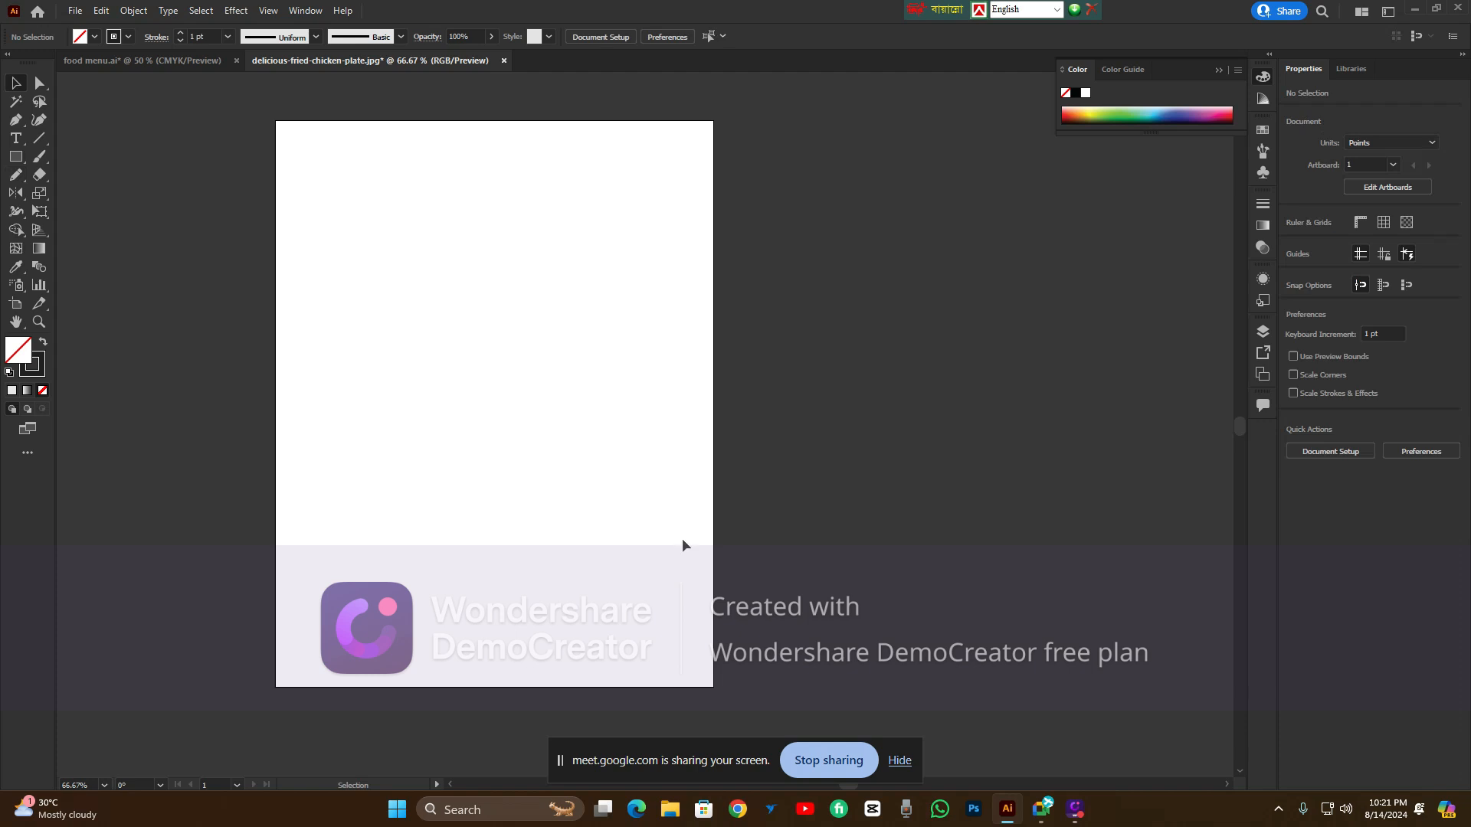
# Switch to the Google Meet call, look through the participant list, and return to Illustrator
pyautogui.moveTo(1041, 810)
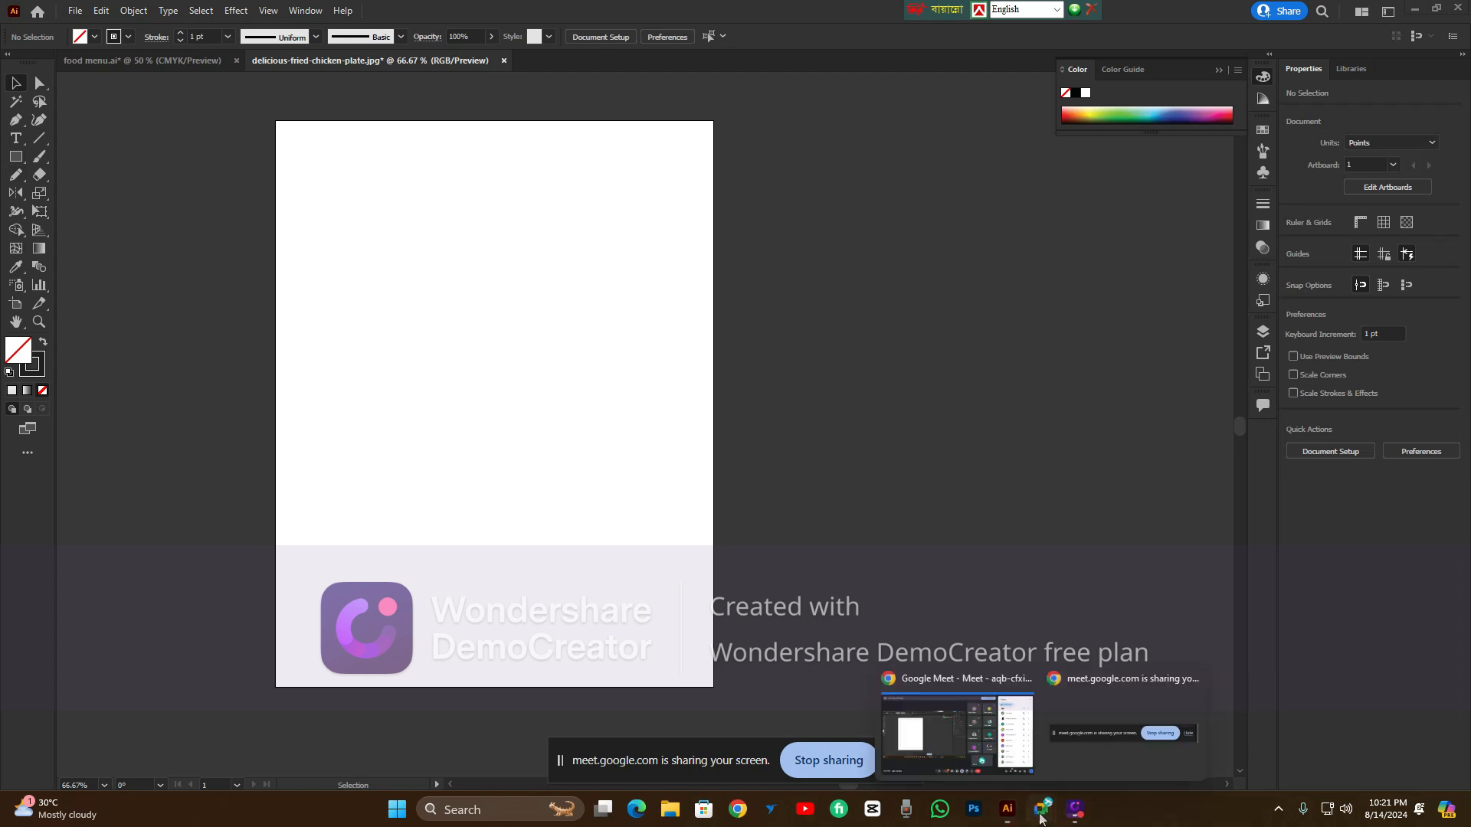
pyautogui.click(983, 734)
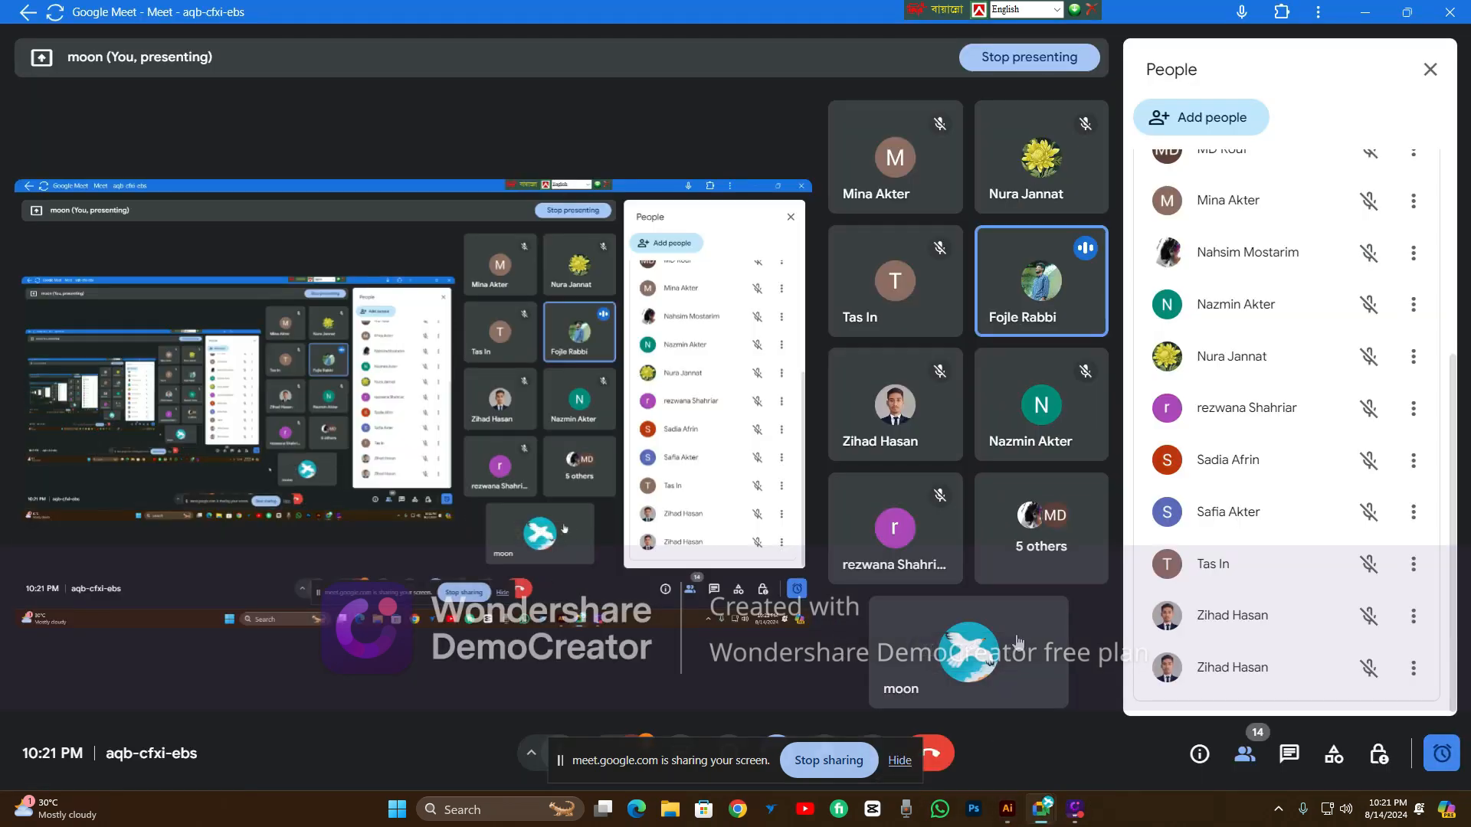
pyautogui.scroll(3, 1230, 536)
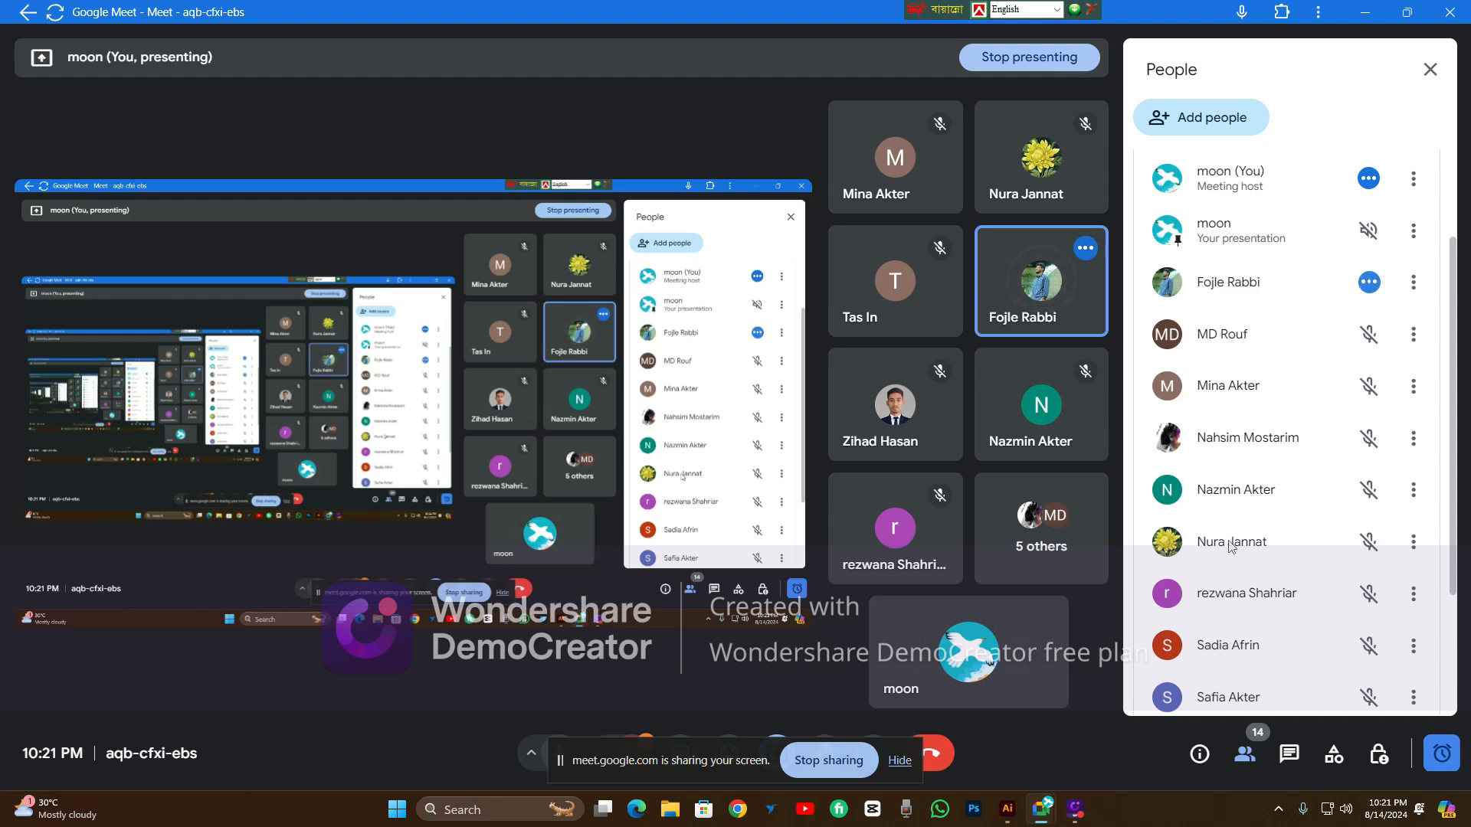
pyautogui.click(1007, 816)
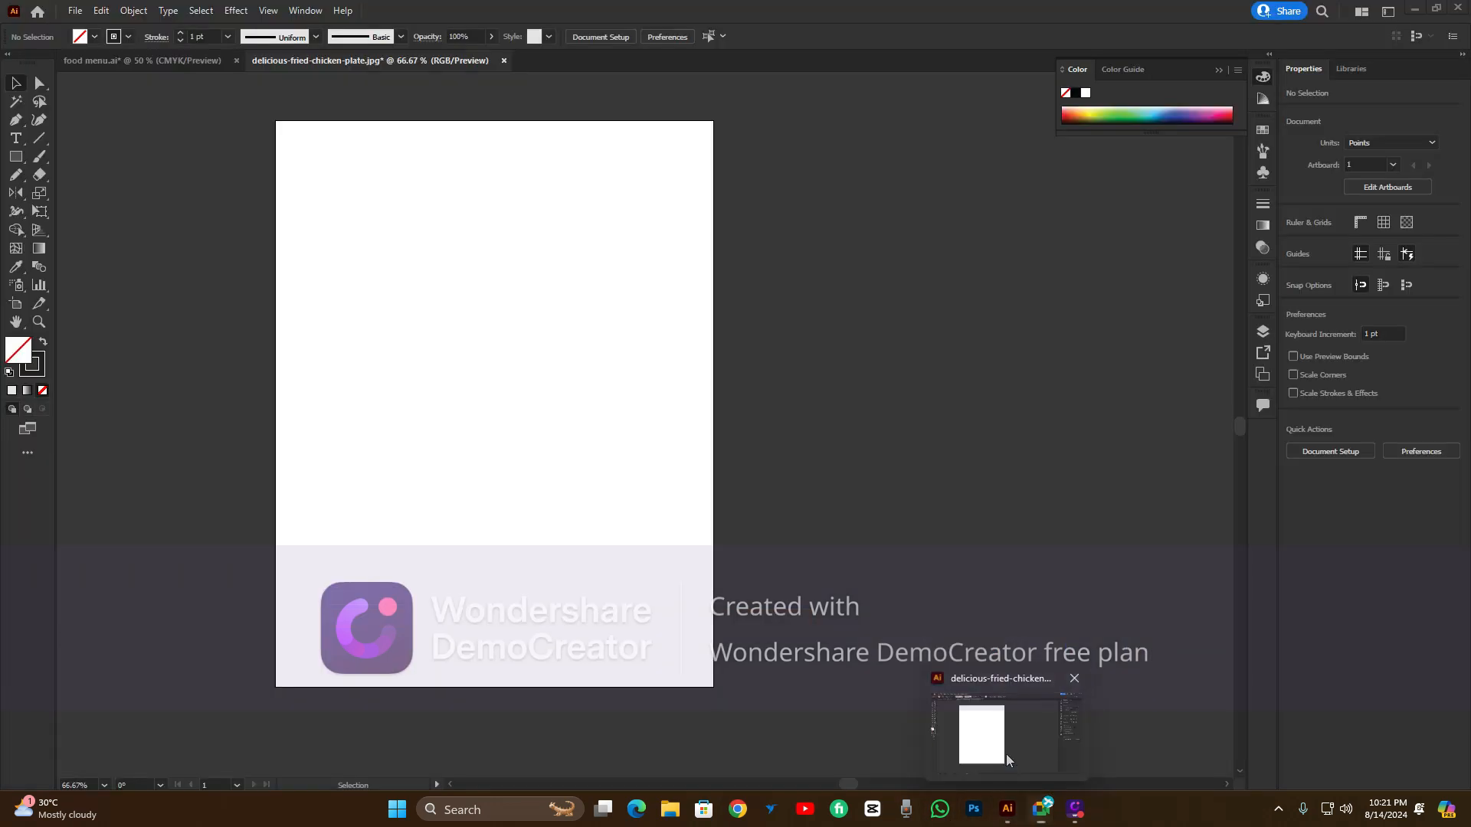
# Draw two 5-like curves, a closed loop about 111 by 147 pt and a wavy line about 153 by 625 pt with the Pencil tool
pyautogui.moveTo(23, 176); pyautogui.dragTo(65, 193)
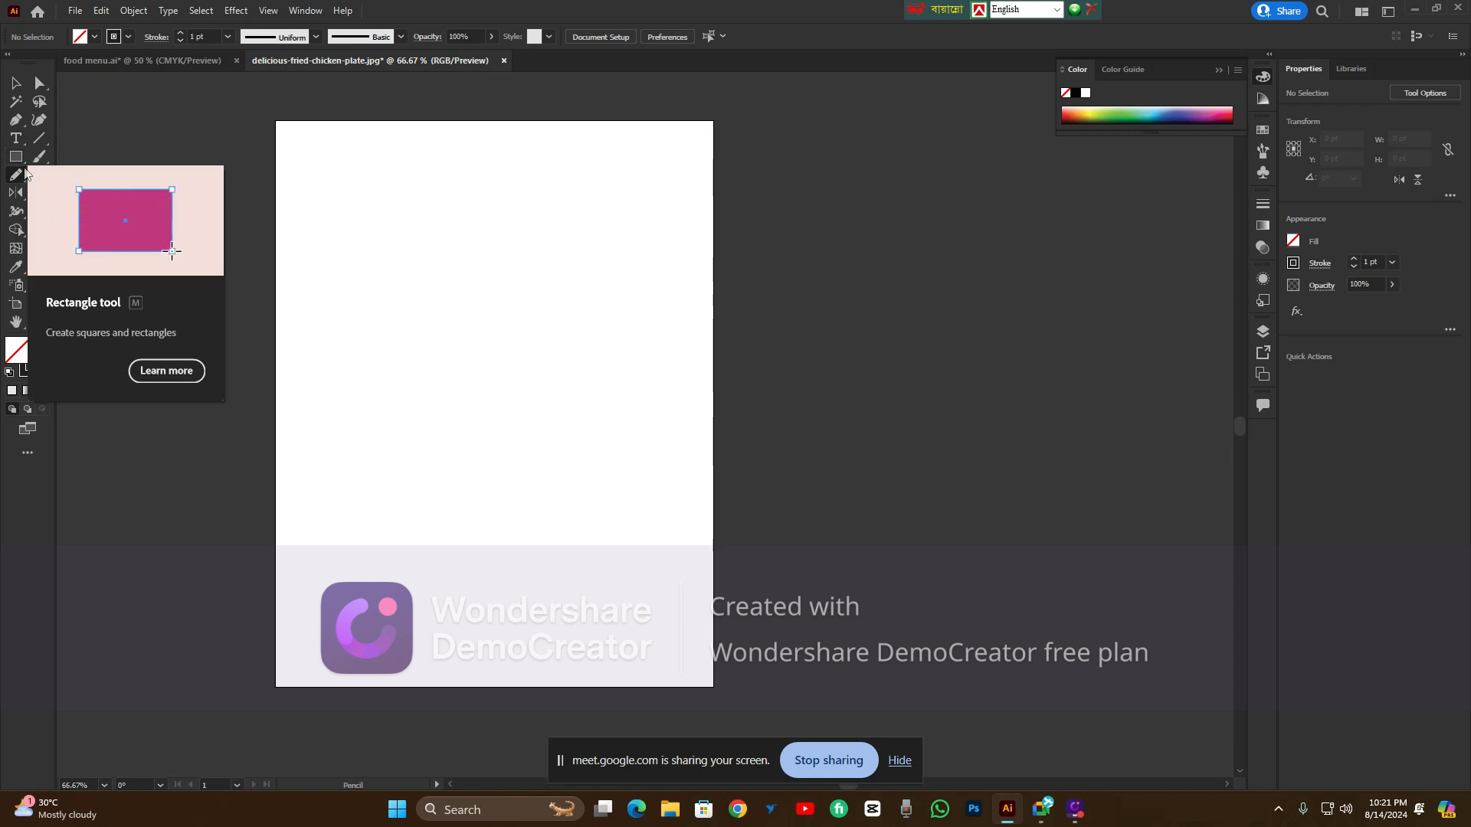
pyautogui.moveTo(17, 178); pyautogui.dragTo(66, 191)
pyautogui.hscroll(-2, 549, 360)
pyautogui.moveTo(484, 221)
pyautogui.mouseDown()
pyautogui.moveTo(455, 299)
pyautogui.moveTo(444, 480)
pyautogui.moveTo(424, 392)
pyautogui.mouseUp()
pyautogui.moveTo(644, 184)
pyautogui.mouseDown()
pyautogui.moveTo(685, 521)
pyautogui.moveTo(596, 538)
pyautogui.mouseUp()
pyautogui.moveTo(738, 202)
pyautogui.mouseDown()
pyautogui.moveTo(710, 222)
pyautogui.moveTo(770, 218)
pyautogui.moveTo(705, 215)
pyautogui.mouseUp()
pyautogui.moveTo(399, 167)
pyautogui.mouseDown()
pyautogui.moveTo(370, 233)
pyautogui.moveTo(408, 603)
pyautogui.moveTo(469, 615)
pyautogui.mouseUp()
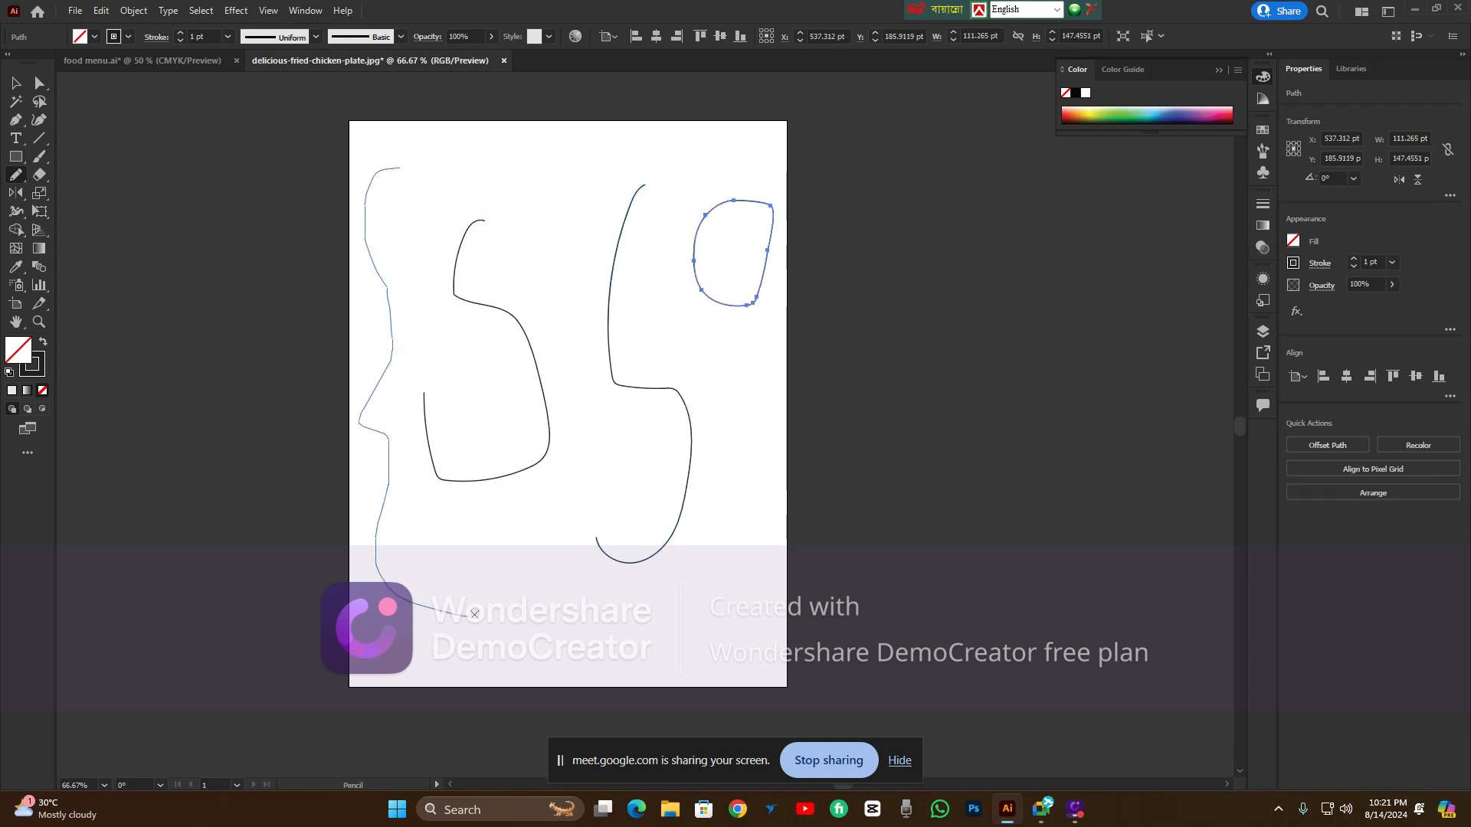
# Delete the wavy line, both 5-like curves and the closed loop from the artboard
pyautogui.scroll(3, 367, 294)
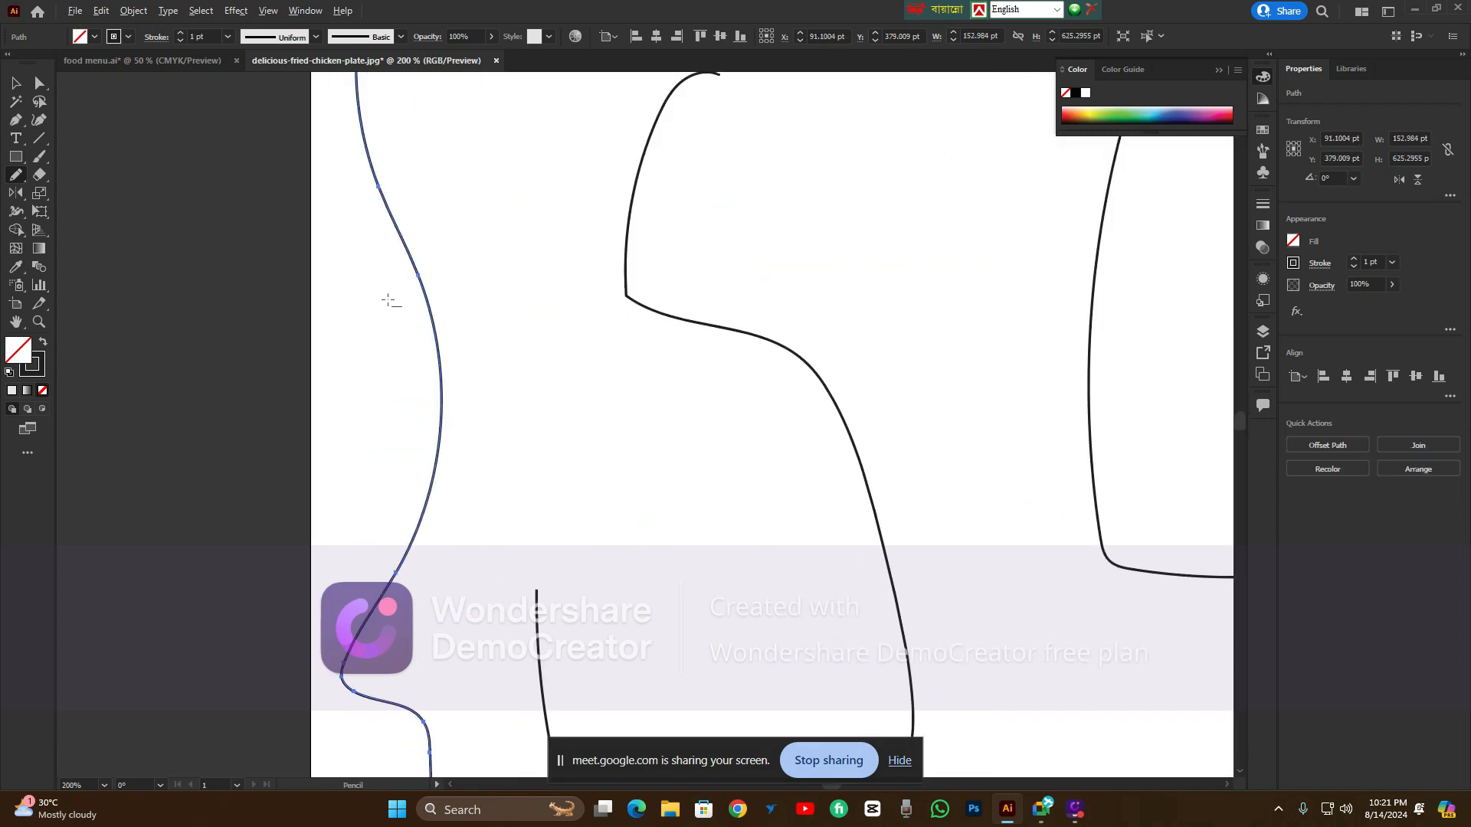
pyautogui.scroll(-3, 396, 297)
pyautogui.press('Delete')
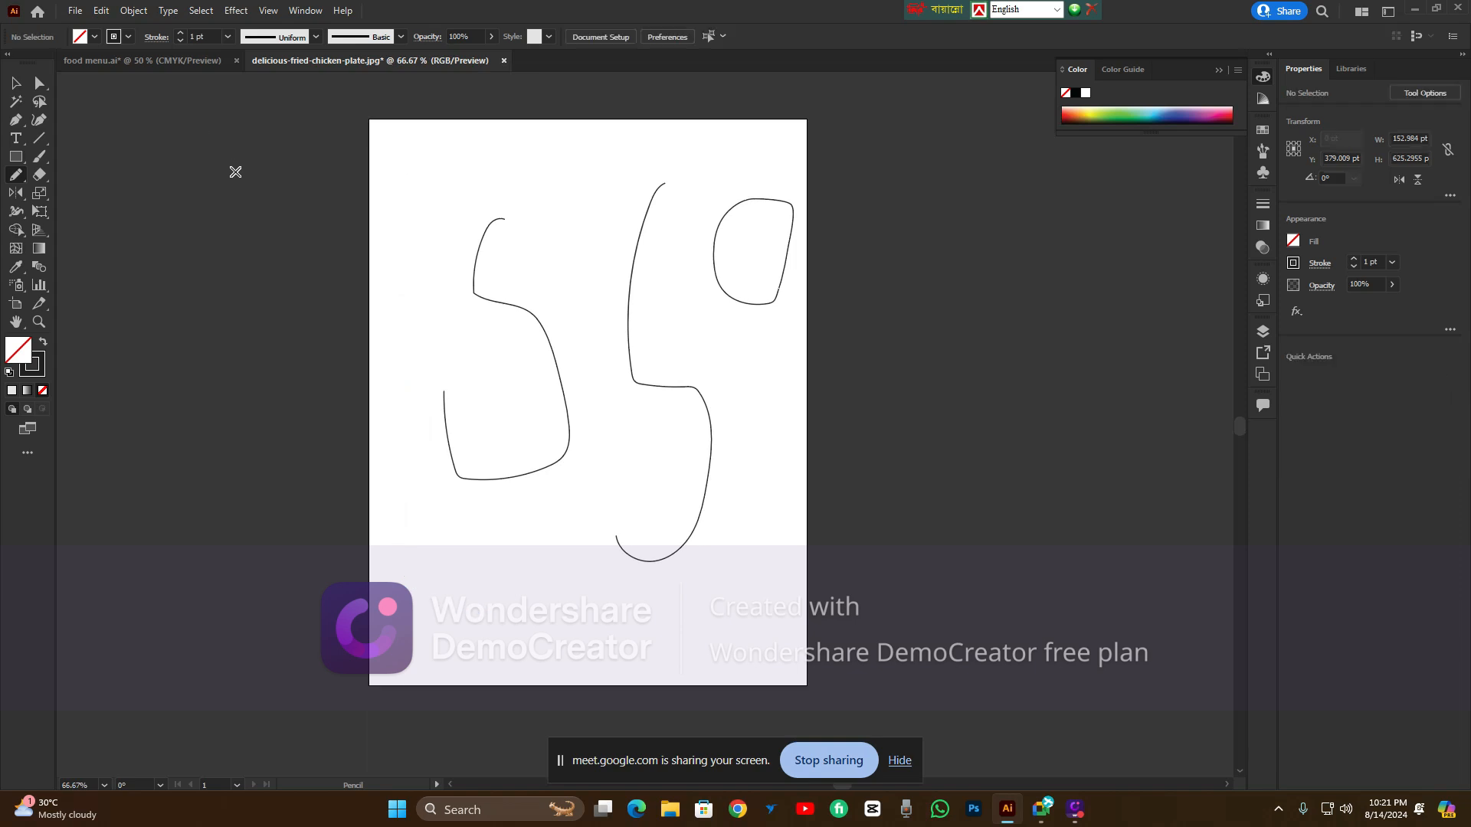
pyautogui.press('v')
pyautogui.moveTo(465, 316)
pyautogui.mouseDown()
pyautogui.moveTo(364, 263)
pyautogui.moveTo(528, 362)
pyautogui.mouseUp()
pyautogui.press('Delete')
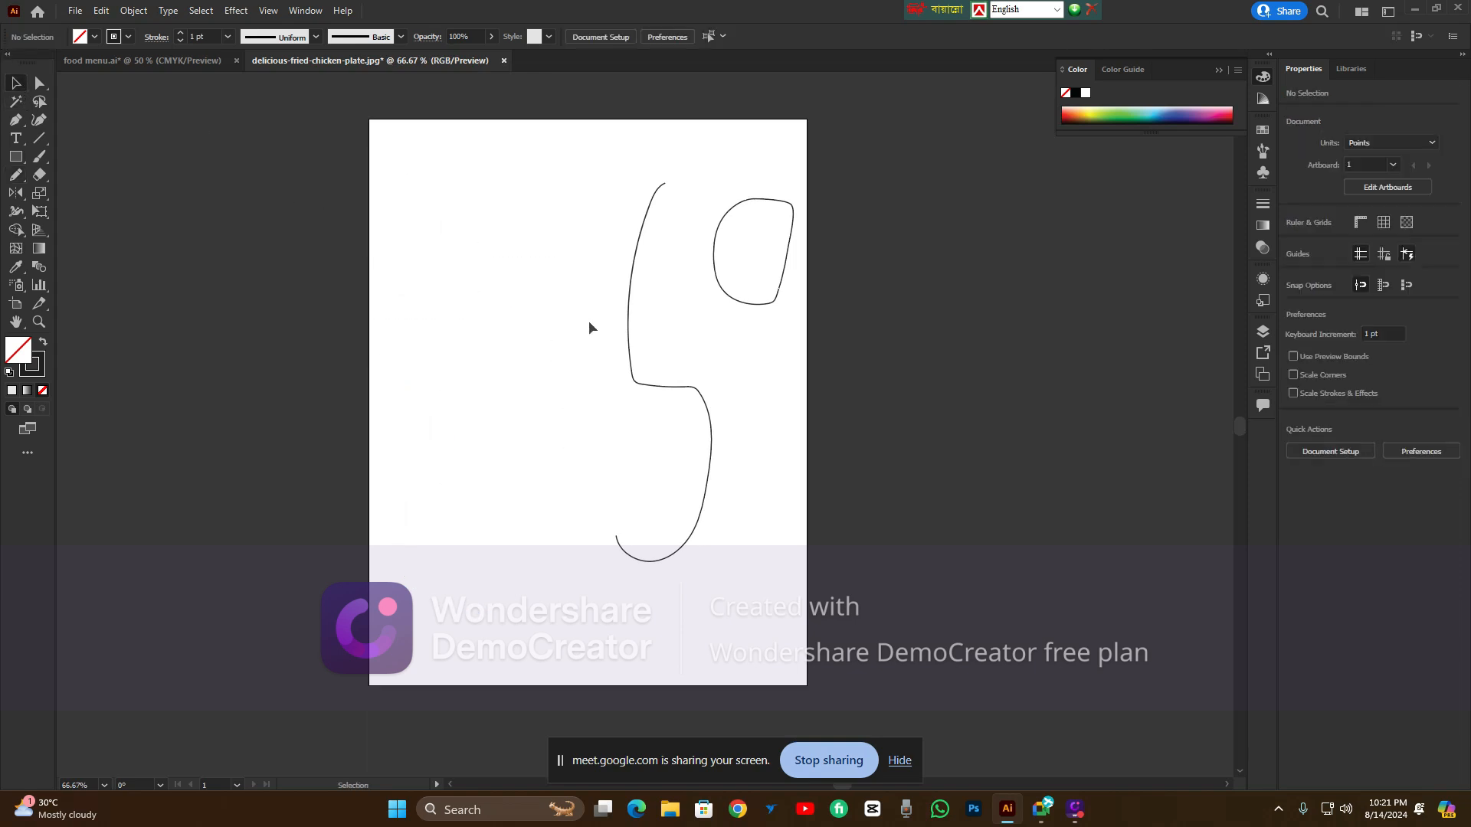
pyautogui.moveTo(586, 304); pyautogui.dragTo(703, 383)
pyautogui.press('Delete')
pyautogui.moveTo(701, 272); pyautogui.dragTo(800, 328)
pyautogui.press('Delete')
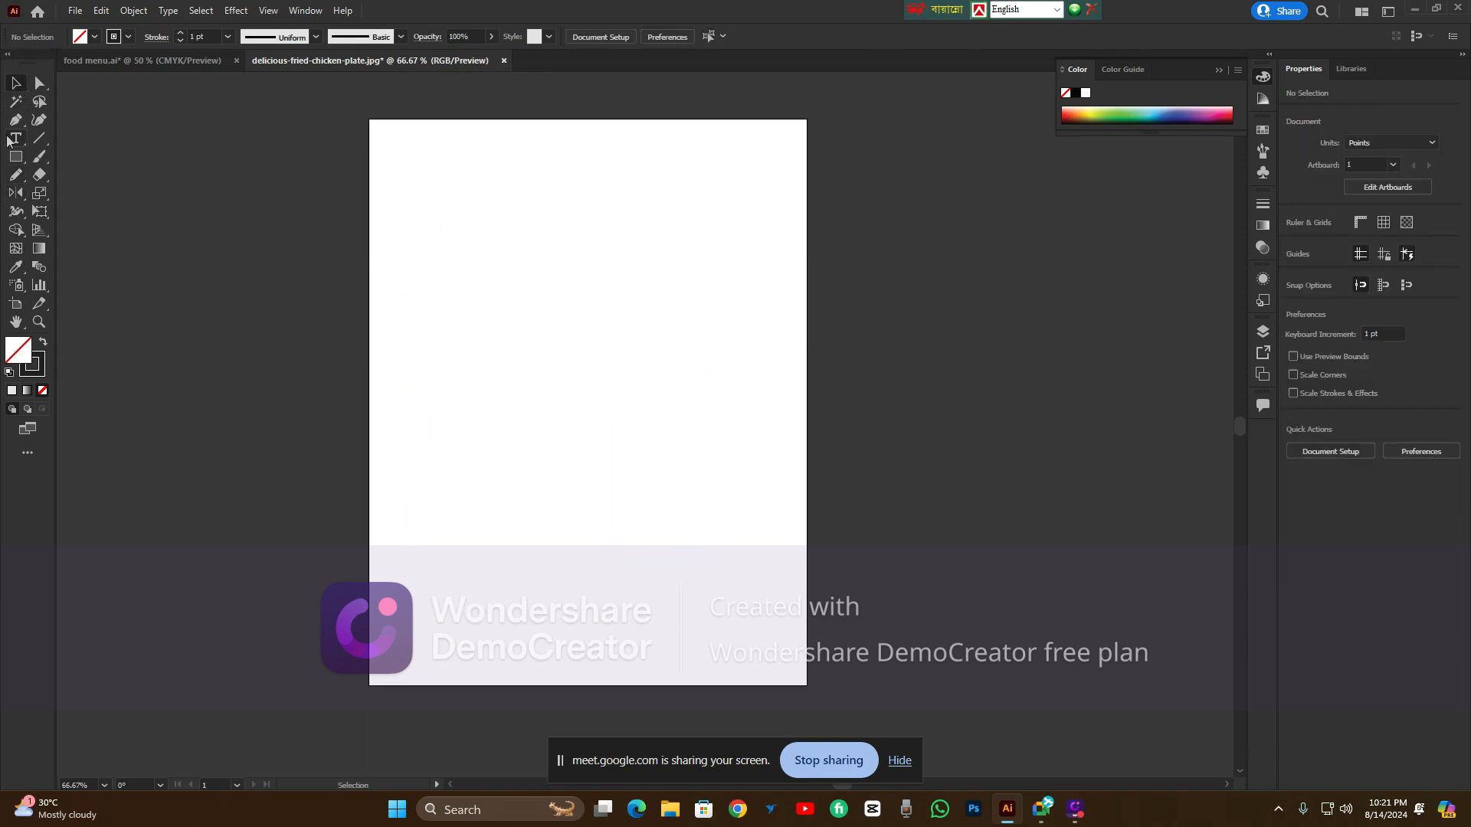
# Draw three wavy freehand lines with the Pencil tool, the first about 161 by 473 pt and the last about 75 by 148 pt
pyautogui.click(16, 177)
pyautogui.moveTo(503, 220)
pyautogui.mouseDown()
pyautogui.moveTo(490, 333)
pyautogui.moveTo(507, 453)
pyautogui.moveTo(580, 558)
pyautogui.mouseUp()
pyautogui.scroll(3, 523, 462)
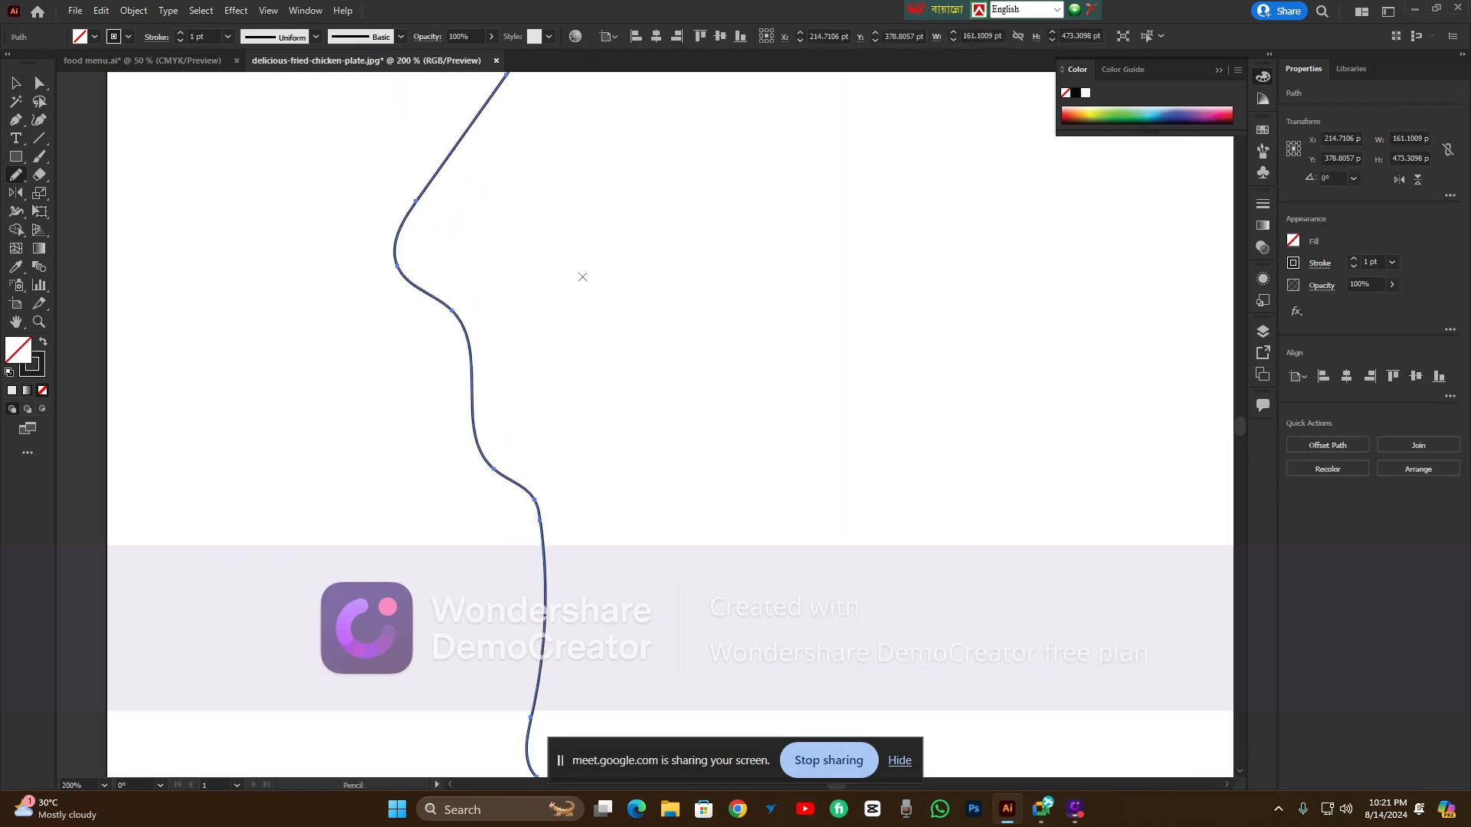
pyautogui.moveTo(575, 262); pyautogui.dragTo(679, 518)
pyautogui.moveTo(658, 200)
pyautogui.mouseDown()
pyautogui.moveTo(772, 343)
pyautogui.moveTo(816, 515)
pyautogui.mouseUp()
pyautogui.hscroll(3, 778, 355)
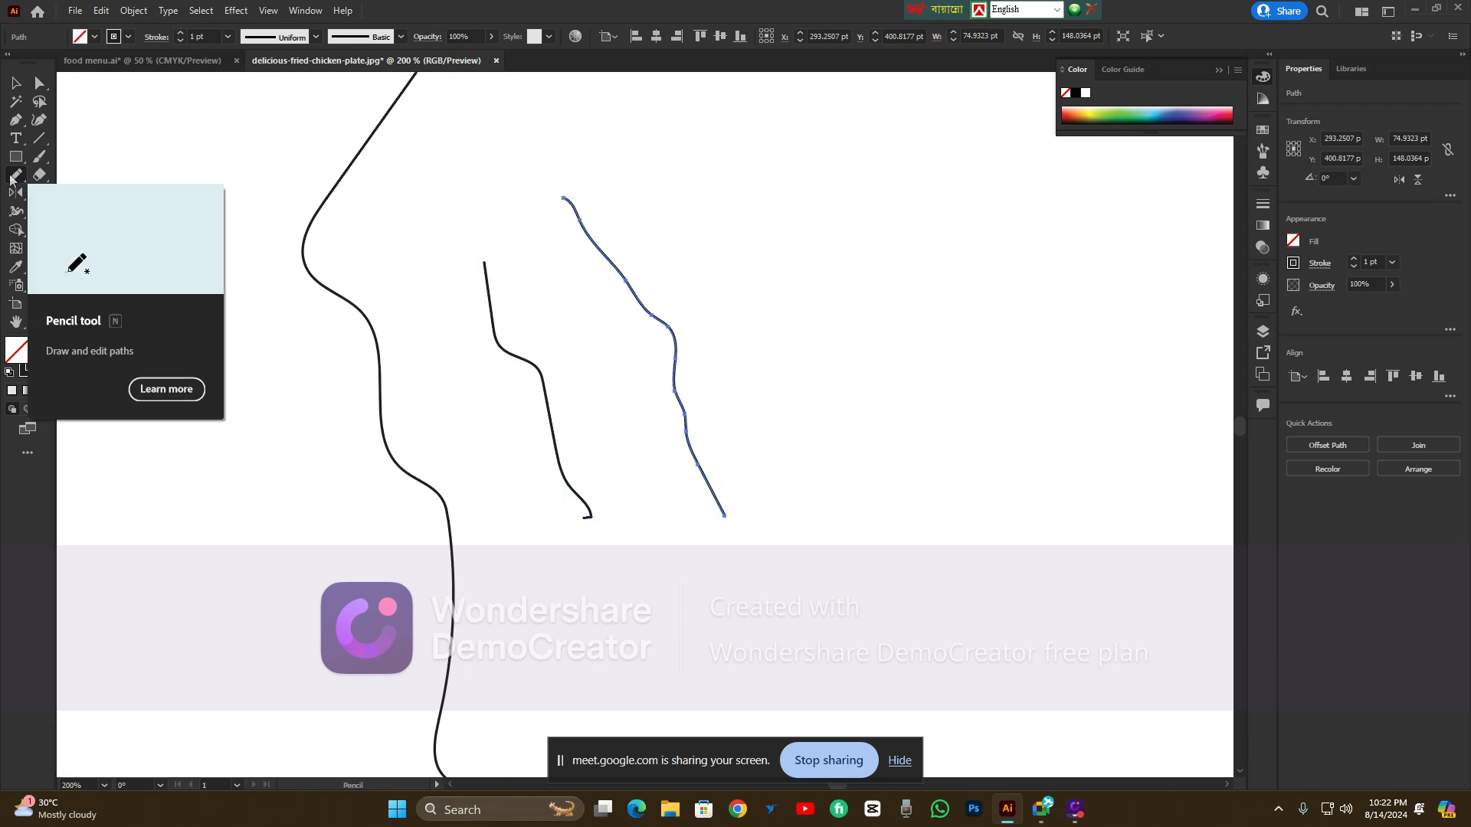
# Even out the bends along the upper and middle parts of the rightmost wavy line with the Smooth tool
pyautogui.click(11, 178)
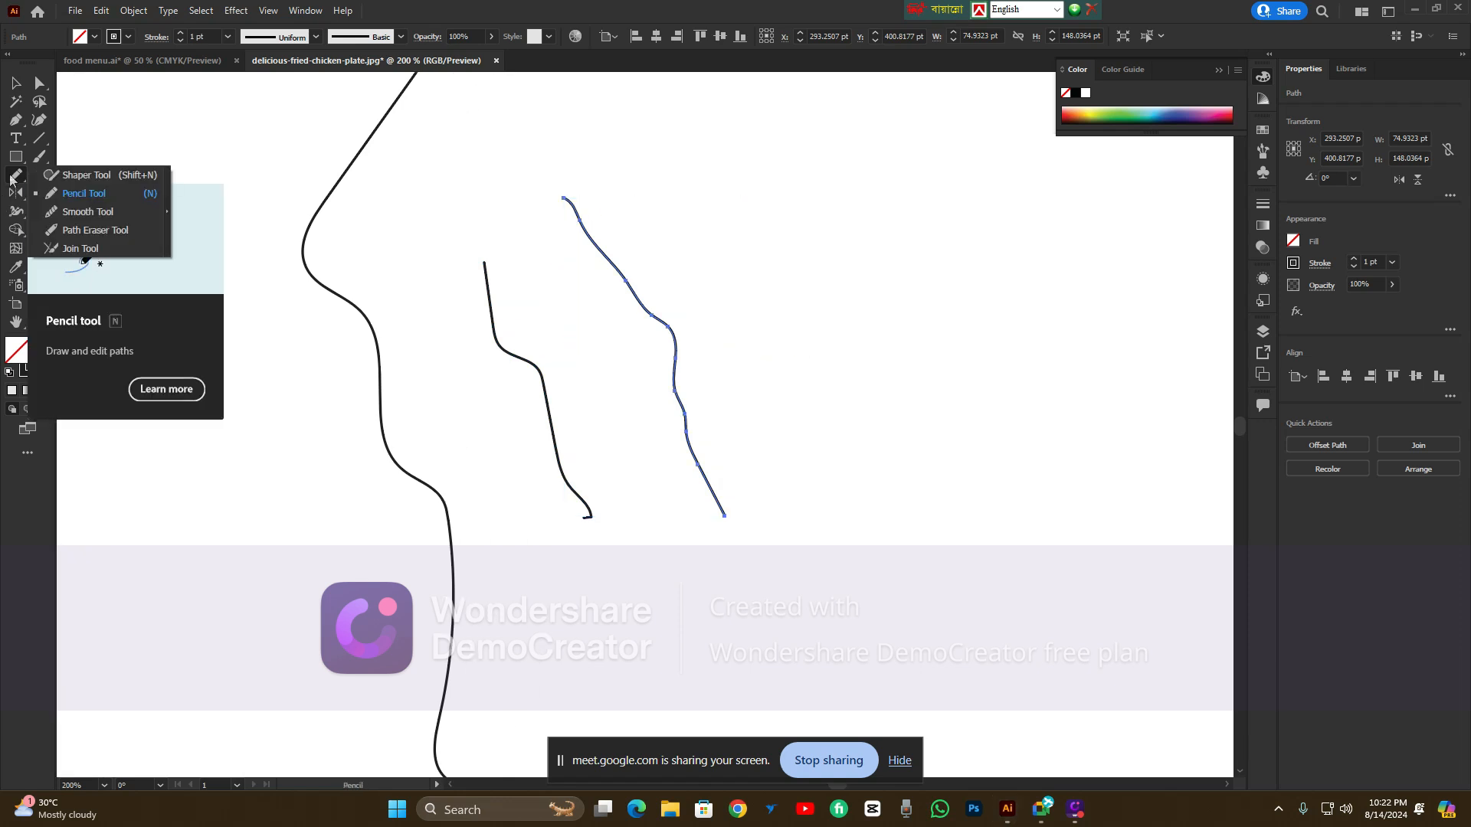
pyautogui.click(87, 213)
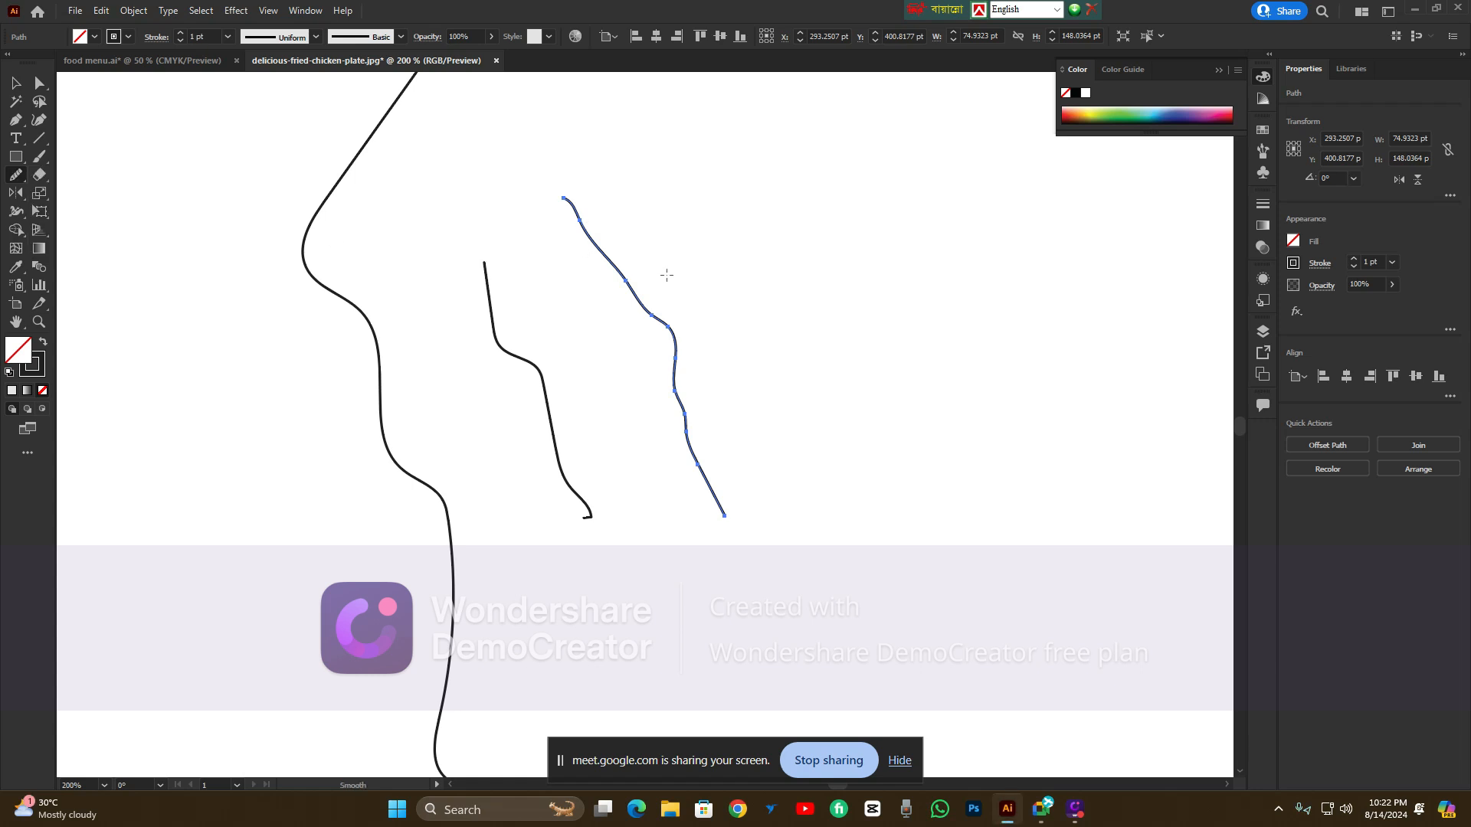
pyautogui.moveTo(655, 305); pyautogui.dragTo(708, 389)
pyautogui.moveTo(627, 282); pyautogui.dragTo(686, 425)
pyautogui.moveTo(581, 207); pyautogui.dragTo(602, 252)
pyautogui.moveTo(661, 318)
pyautogui.mouseDown()
pyautogui.moveTo(691, 430)
pyautogui.moveTo(685, 370)
pyautogui.mouseUp()
pyautogui.moveTo(668, 301); pyautogui.dragTo(689, 446)
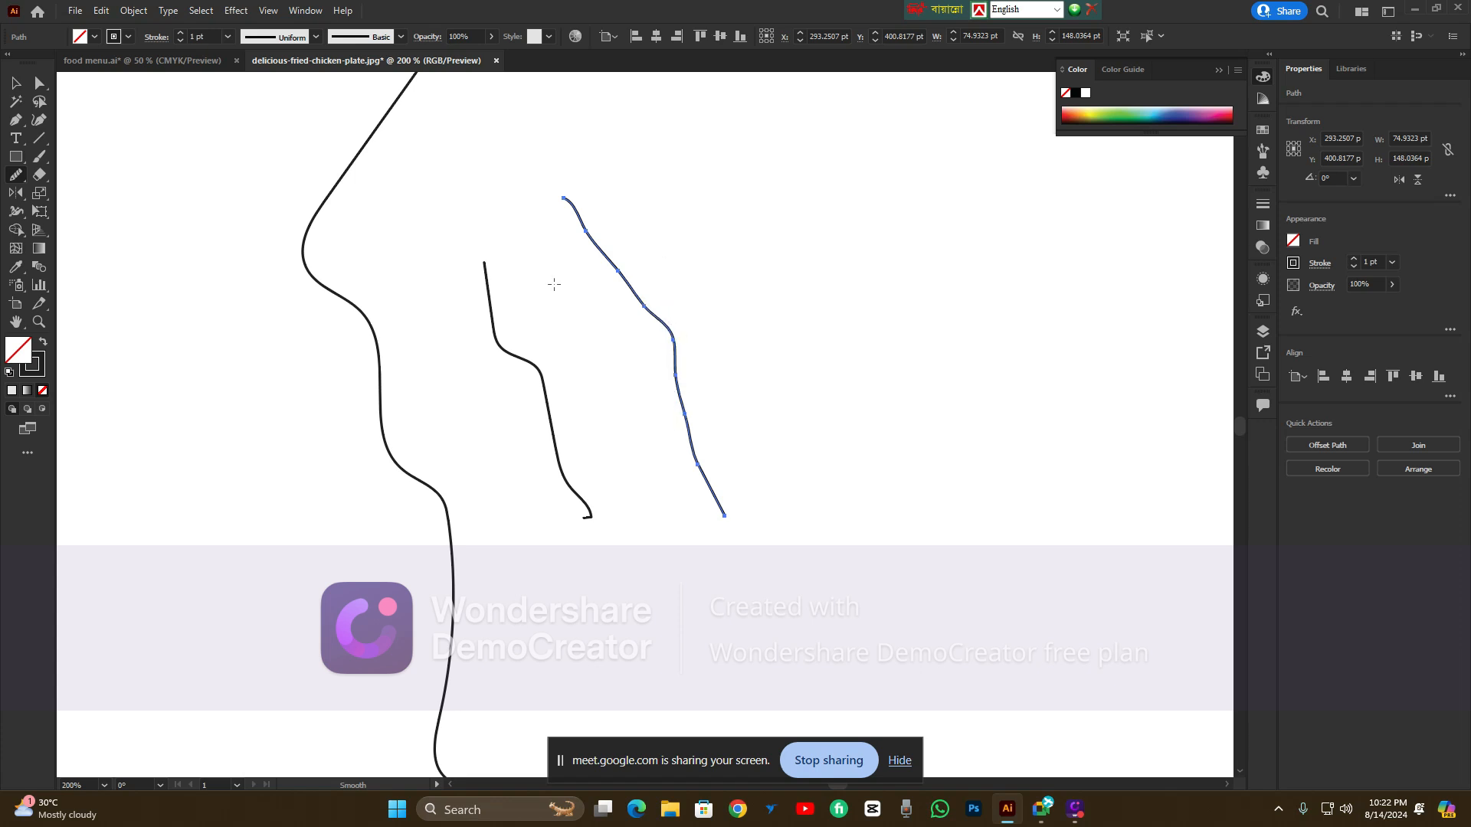
pyautogui.moveTo(560, 184); pyautogui.dragTo(599, 291)
pyautogui.moveTo(596, 227)
pyautogui.mouseDown()
pyautogui.moveTo(612, 218)
pyautogui.moveTo(665, 376)
pyautogui.mouseUp()
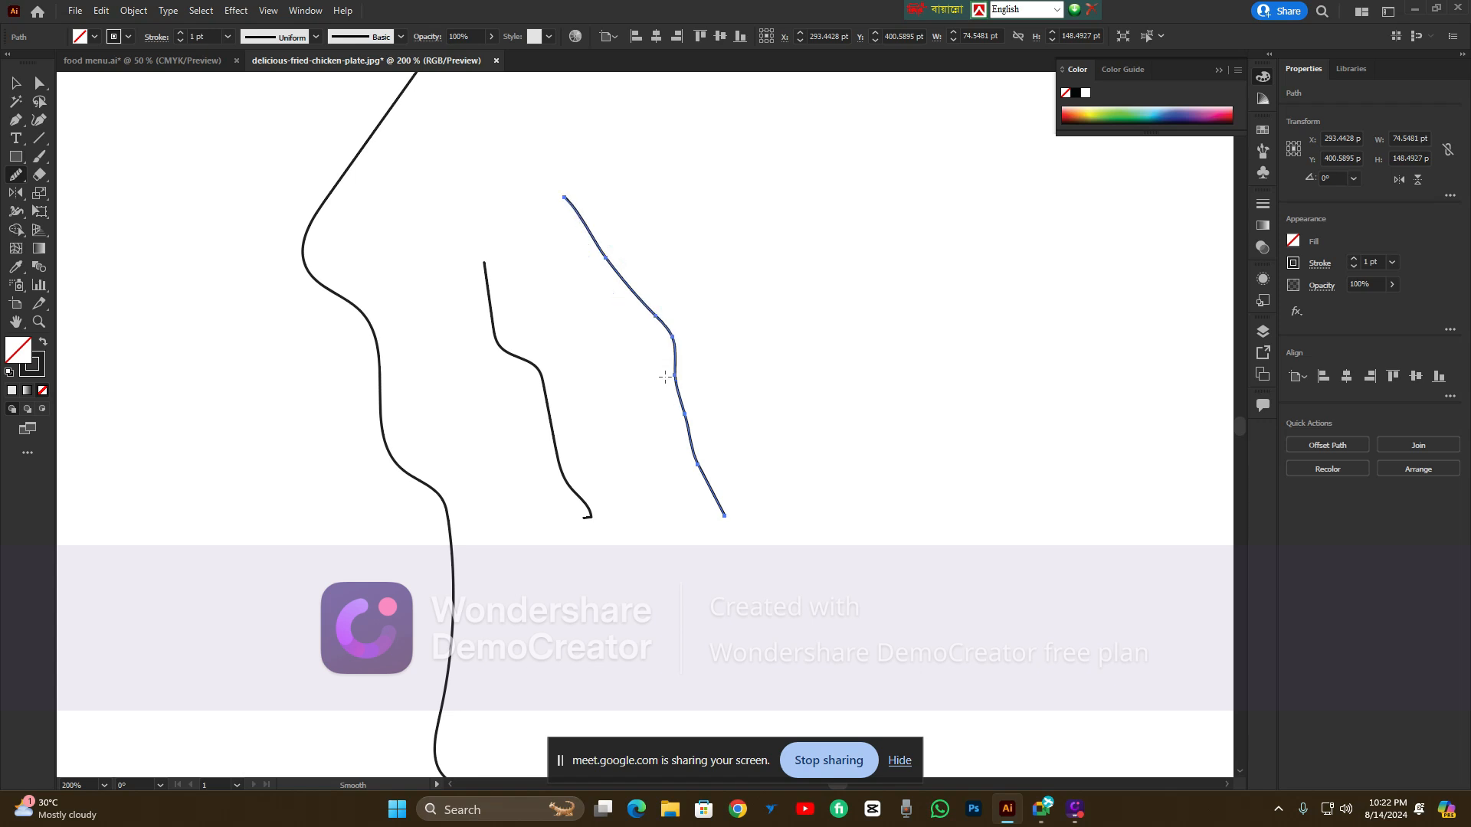
# Even out the lower part of the rightmost wavy line with the Smooth tool
pyautogui.moveTo(609, 216); pyautogui.dragTo(694, 448)
pyautogui.moveTo(681, 387)
pyautogui.mouseDown()
pyautogui.moveTo(730, 498)
pyautogui.moveTo(770, 516)
pyautogui.mouseUp()
pyautogui.moveTo(680, 361); pyautogui.dragTo(711, 468)
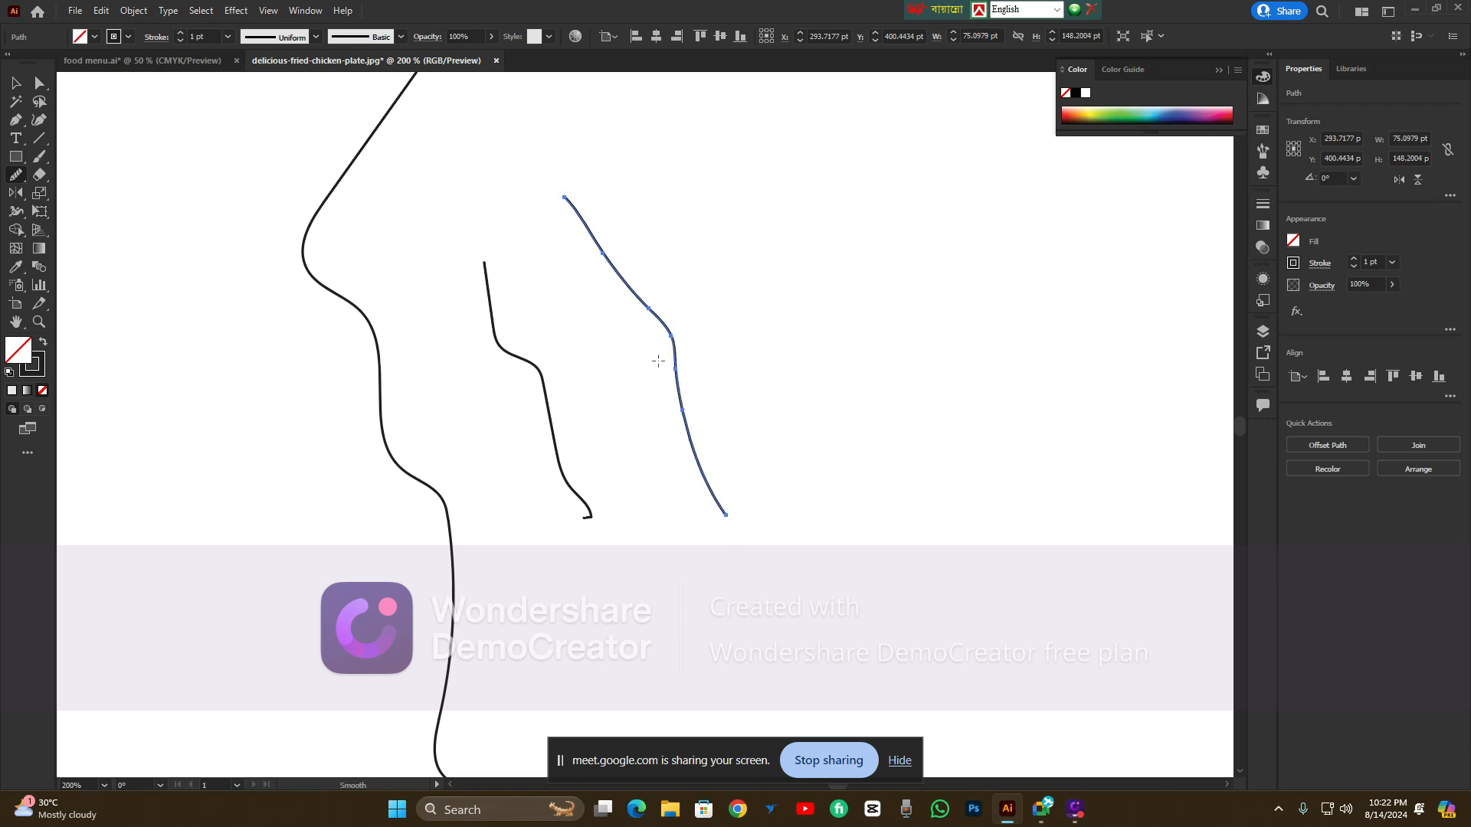
# Soften the bend in the middle of the rightmost wavy line into a gentle curve with repeated Smooth tool strokes
pyautogui.moveTo(674, 361); pyautogui.dragTo(684, 441)
pyautogui.moveTo(646, 300); pyautogui.dragTo(709, 483)
pyautogui.moveTo(642, 297); pyautogui.dragTo(692, 400)
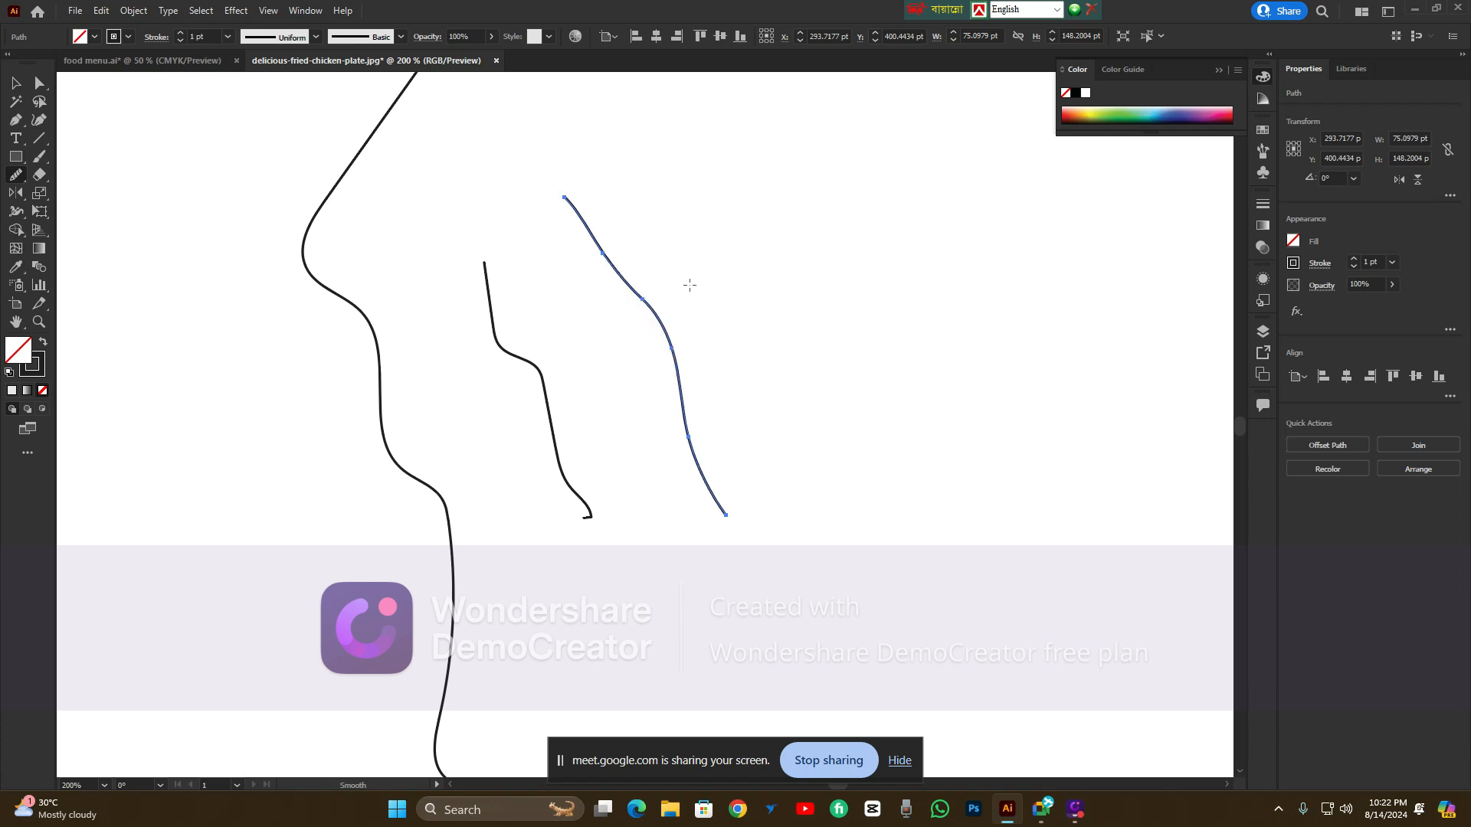
pyautogui.moveTo(652, 295); pyautogui.dragTo(699, 393)
pyautogui.moveTo(692, 386); pyautogui.dragTo(689, 398)
pyautogui.moveTo(657, 297); pyautogui.dragTo(712, 486)
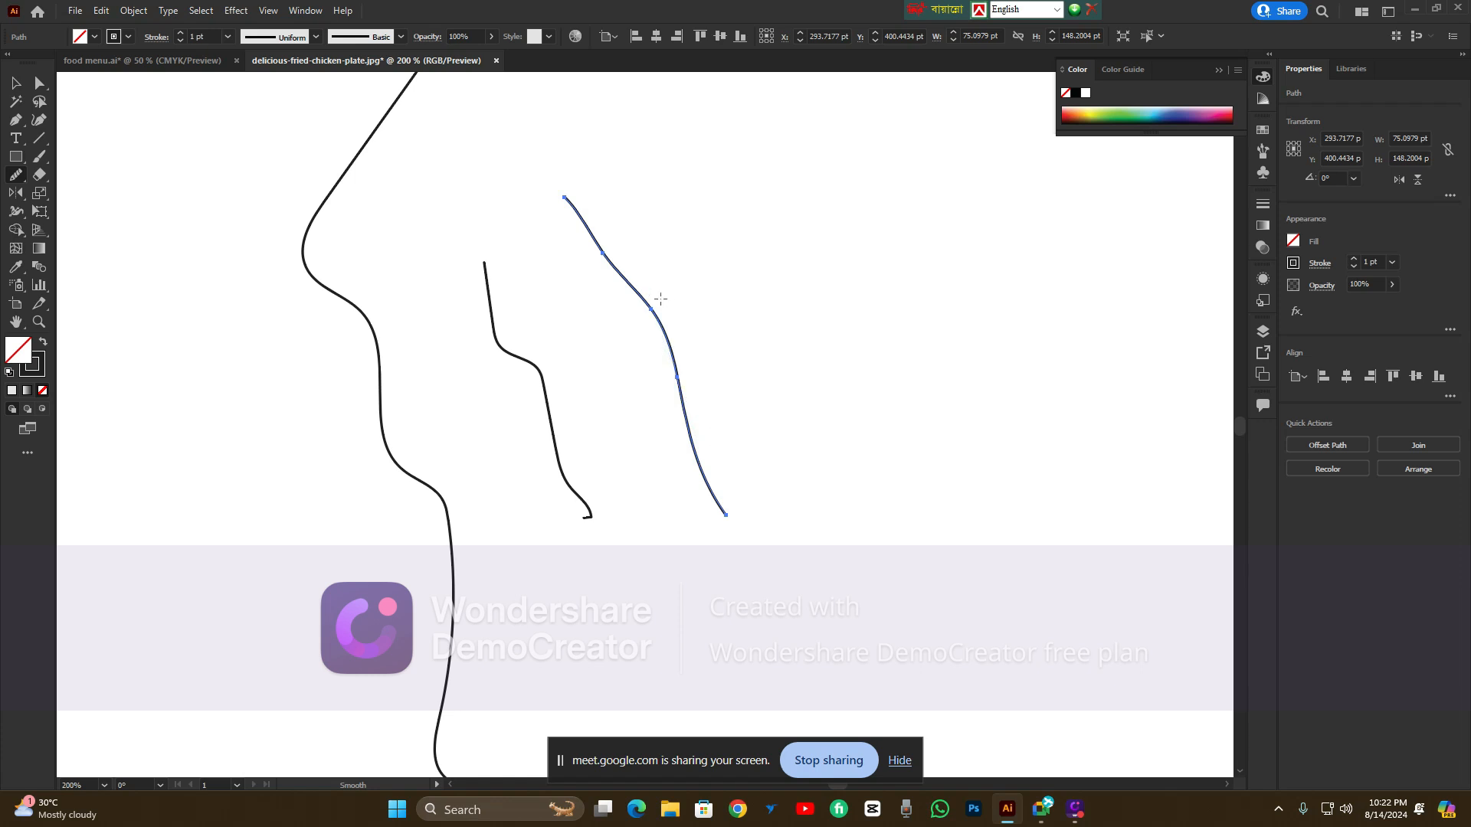
pyautogui.moveTo(655, 305); pyautogui.dragTo(710, 494)
# Smooth the rightmost wavy line from its upper end down through the middle bend
pyautogui.moveTo(603, 259); pyautogui.dragTo(642, 295)
pyautogui.moveTo(581, 227); pyautogui.dragTo(645, 288)
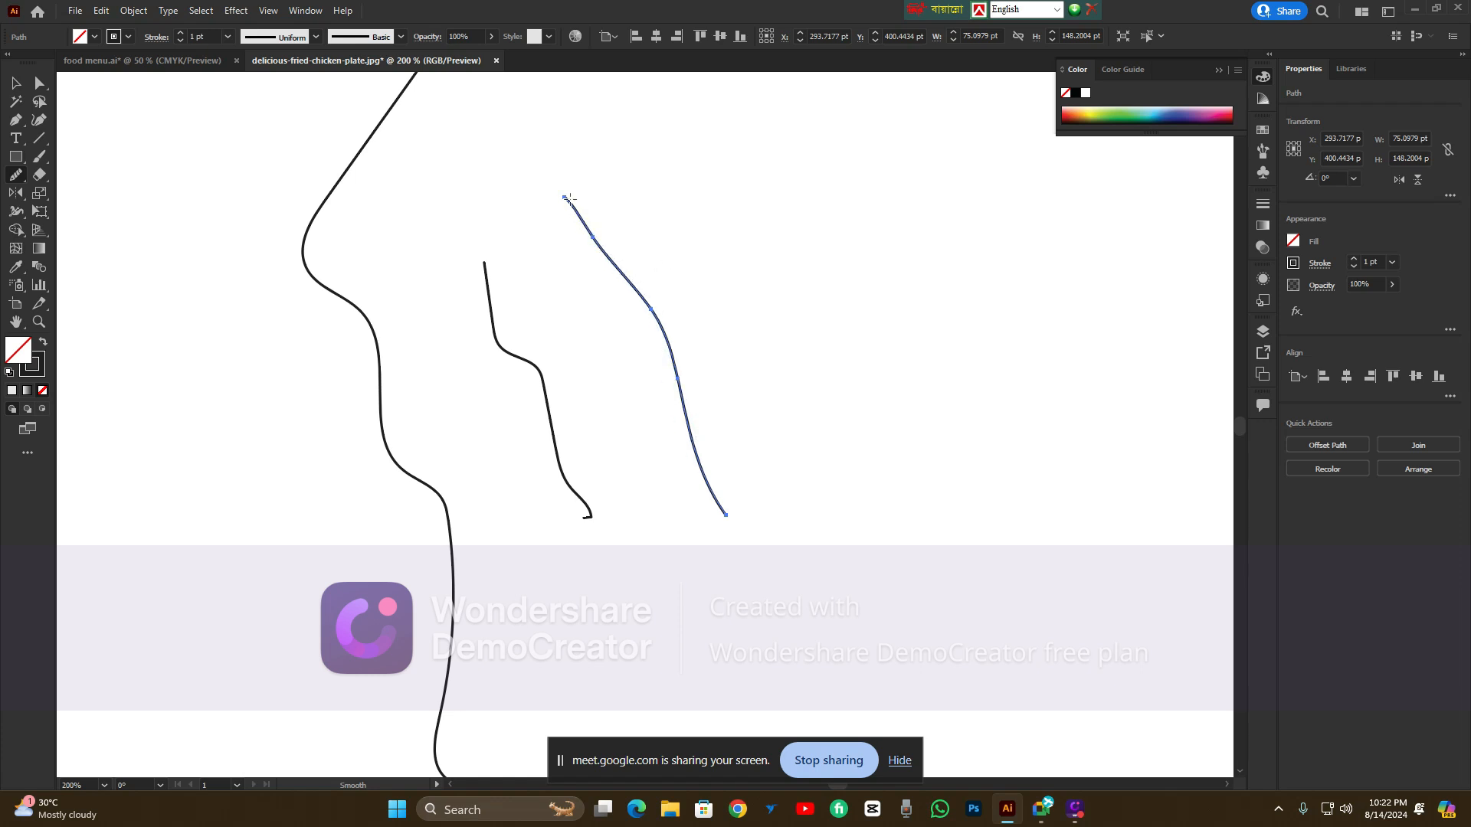
pyautogui.moveTo(570, 199); pyautogui.dragTo(617, 279)
pyautogui.moveTo(567, 203); pyautogui.dragTo(729, 349)
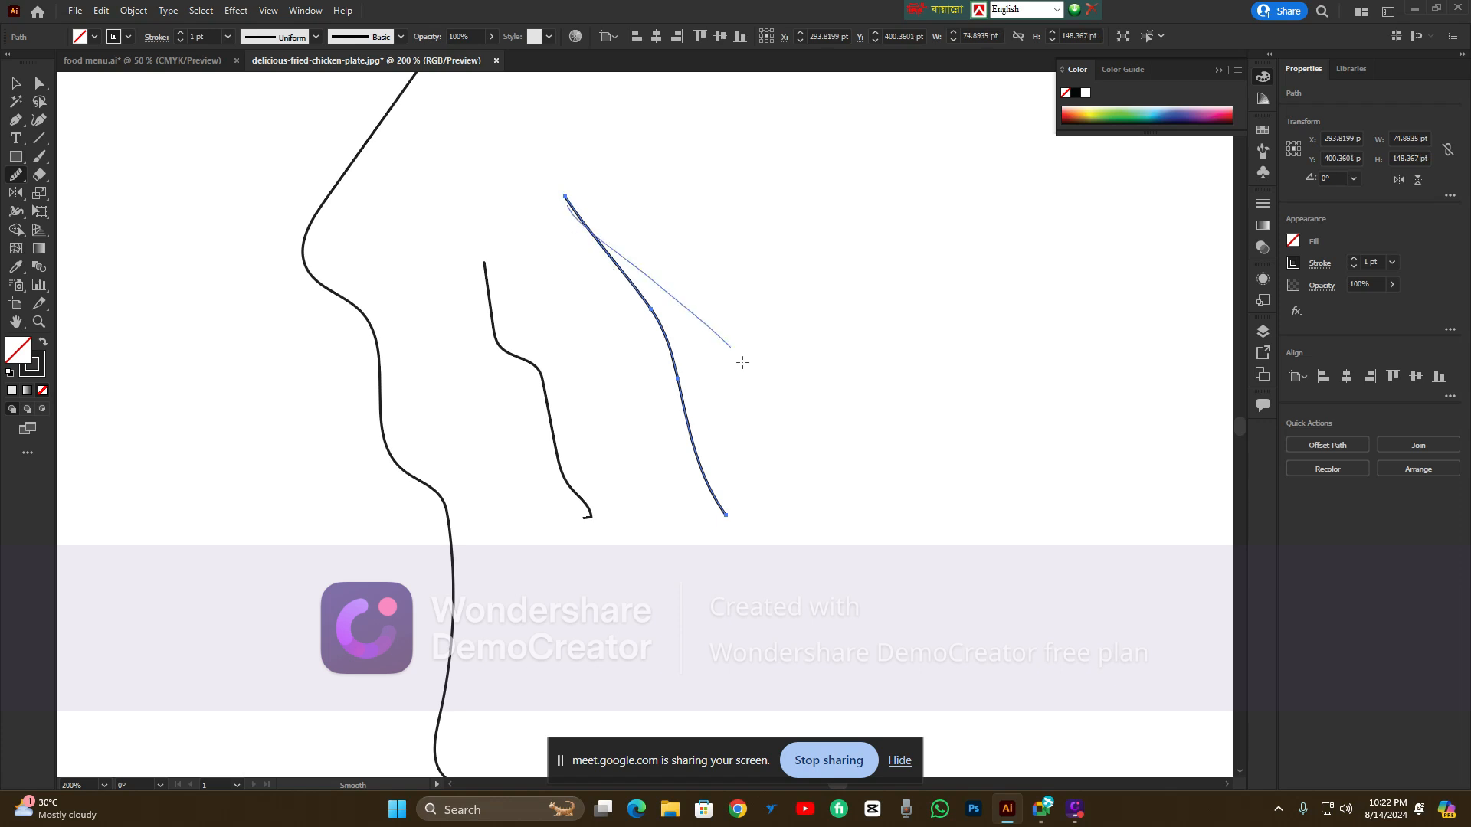
pyautogui.moveTo(621, 253); pyautogui.dragTo(659, 360)
pyautogui.moveTo(650, 308); pyautogui.dragTo(702, 467)
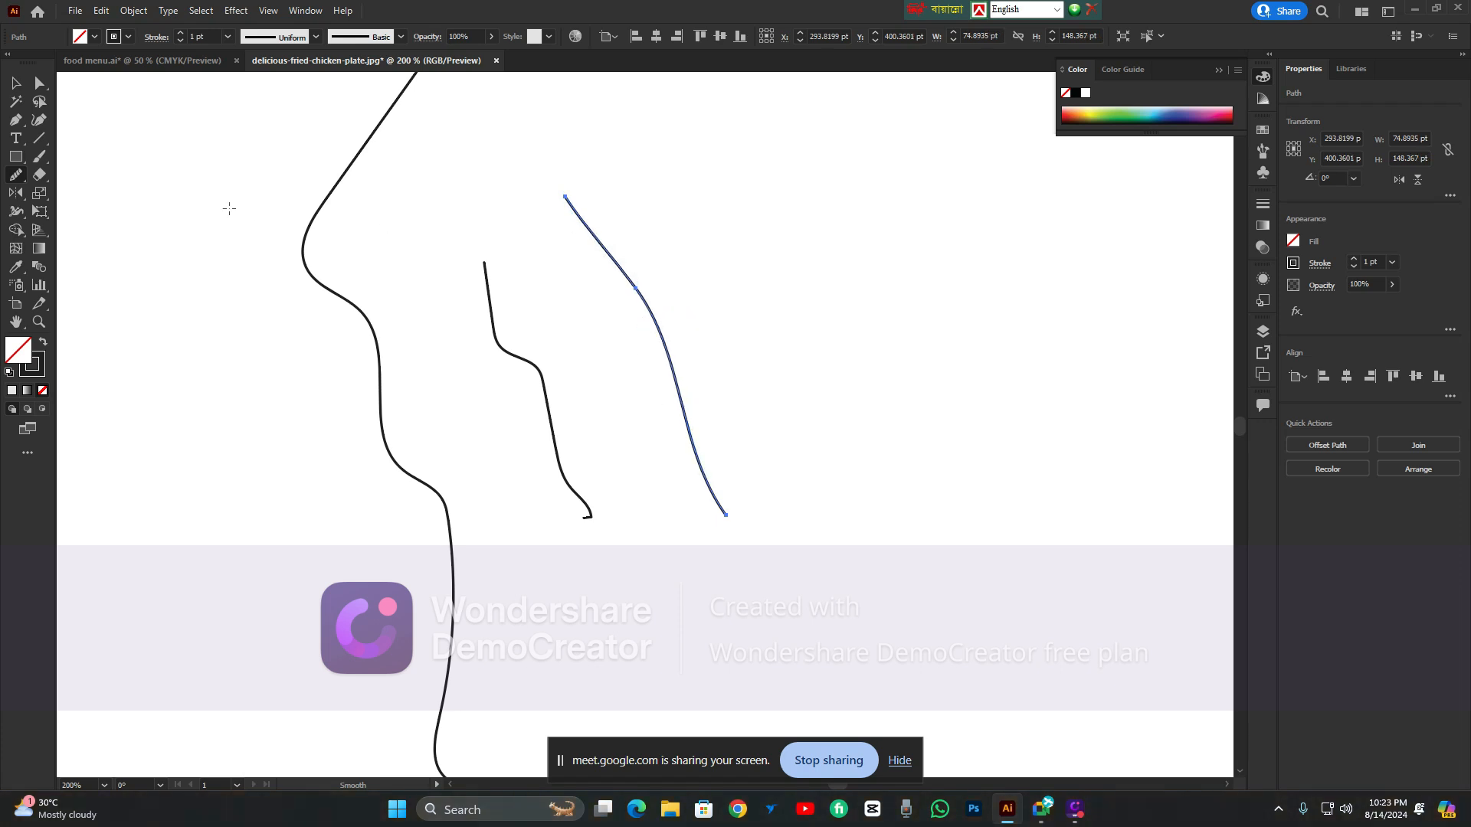
# Select the long wavy line farthest left and round off its left-hand bulge and the sharp bend above it with the Smooth tool
pyautogui.click(16, 83)
pyautogui.click(337, 205)
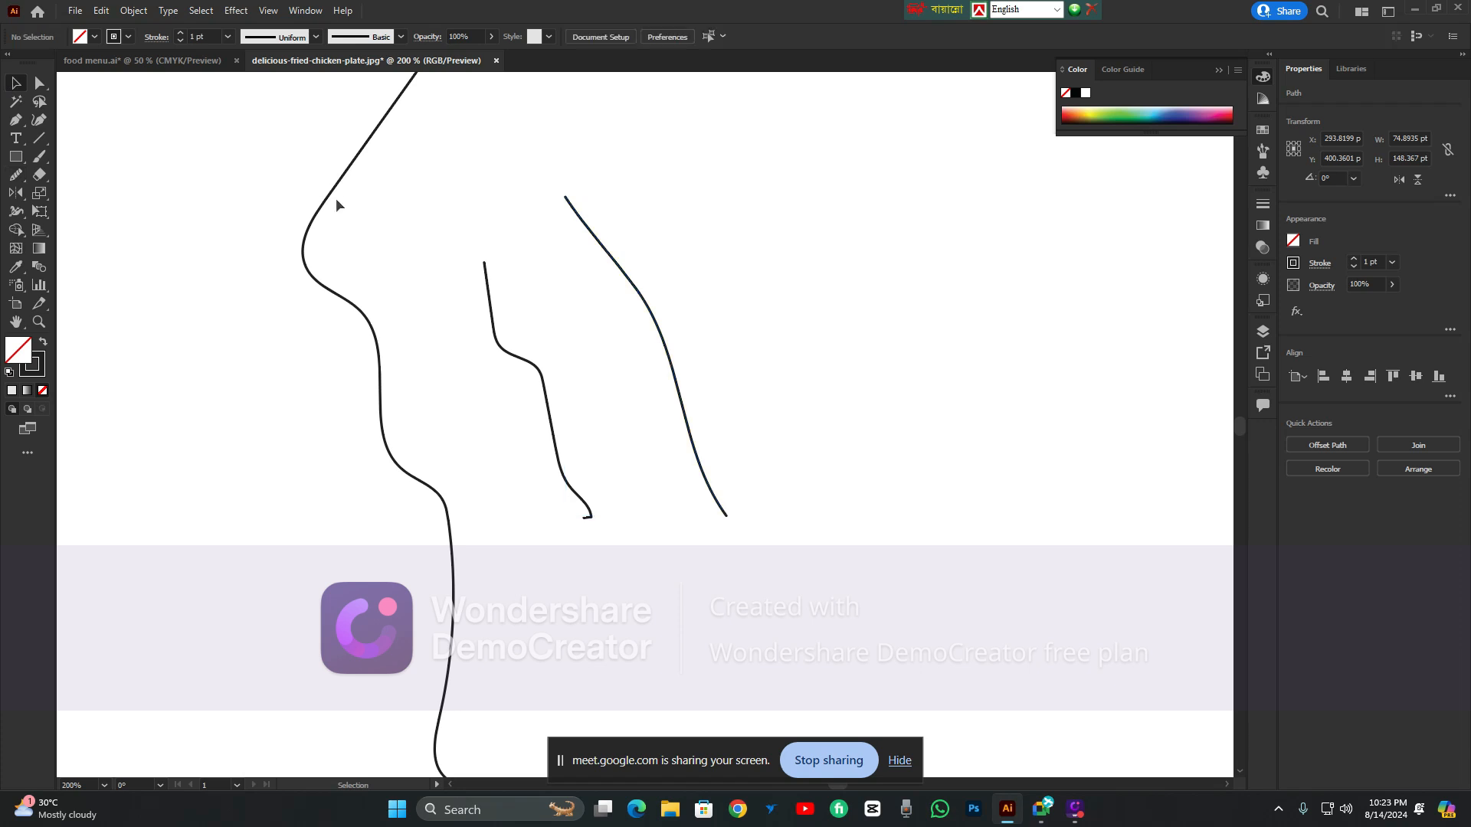
pyautogui.click(336, 200)
pyautogui.click(17, 173)
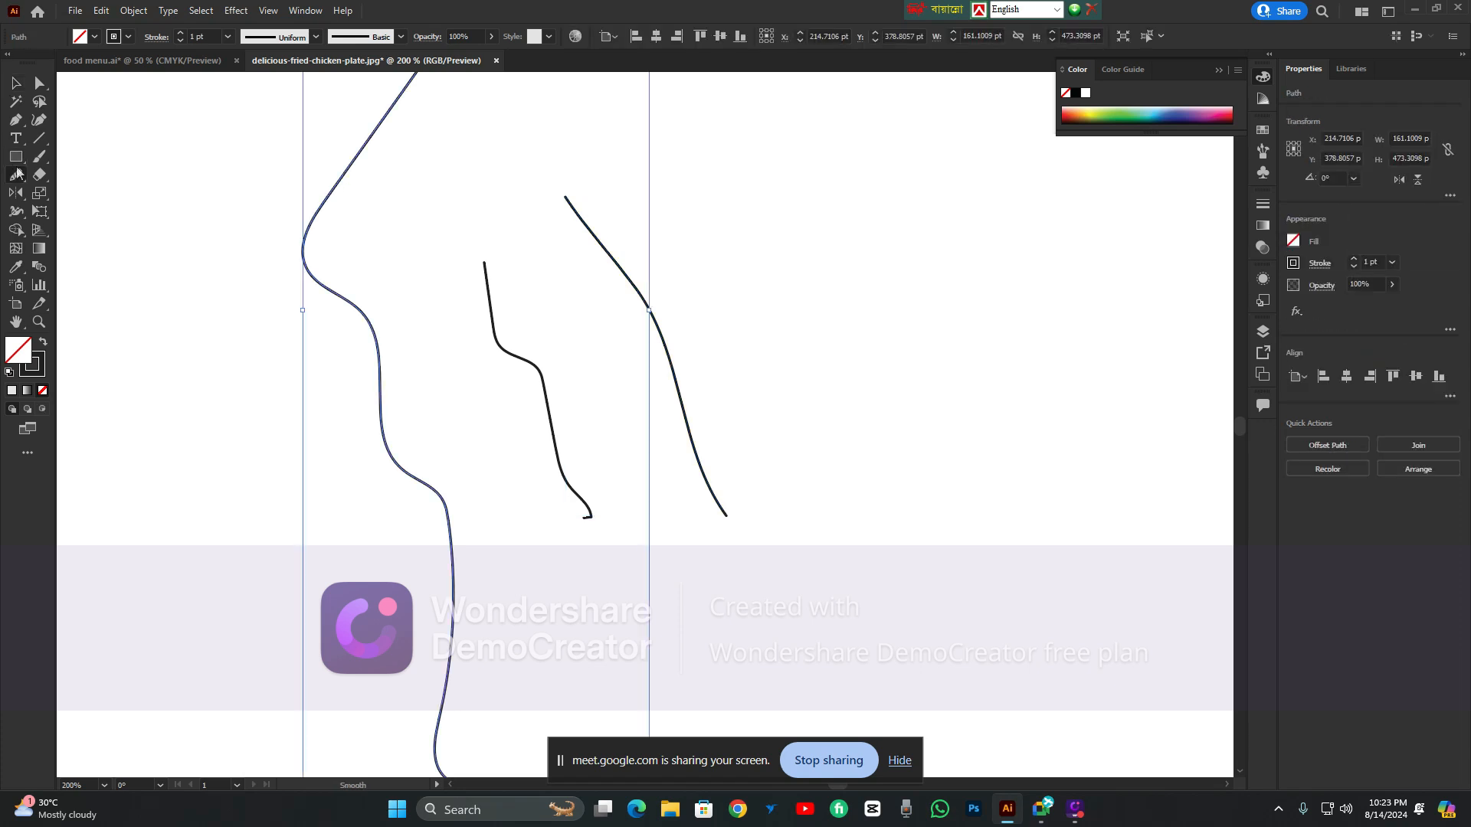
pyautogui.moveTo(321, 175)
pyautogui.mouseDown()
pyautogui.moveTo(361, 431)
pyautogui.moveTo(325, 302)
pyautogui.mouseUp()
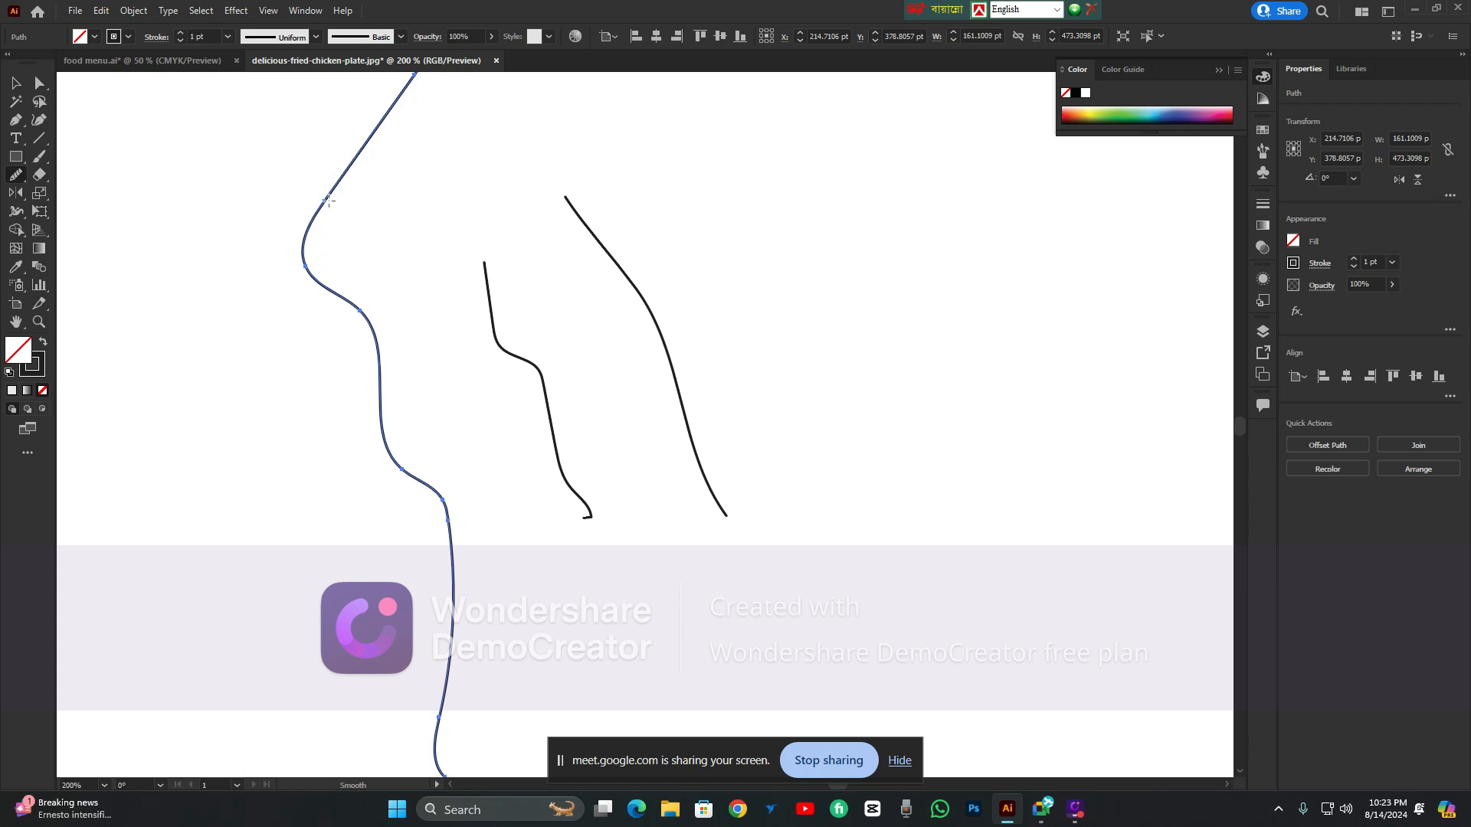
pyautogui.moveTo(328, 200); pyautogui.dragTo(306, 319)
pyautogui.scroll(-2, 306, 243)
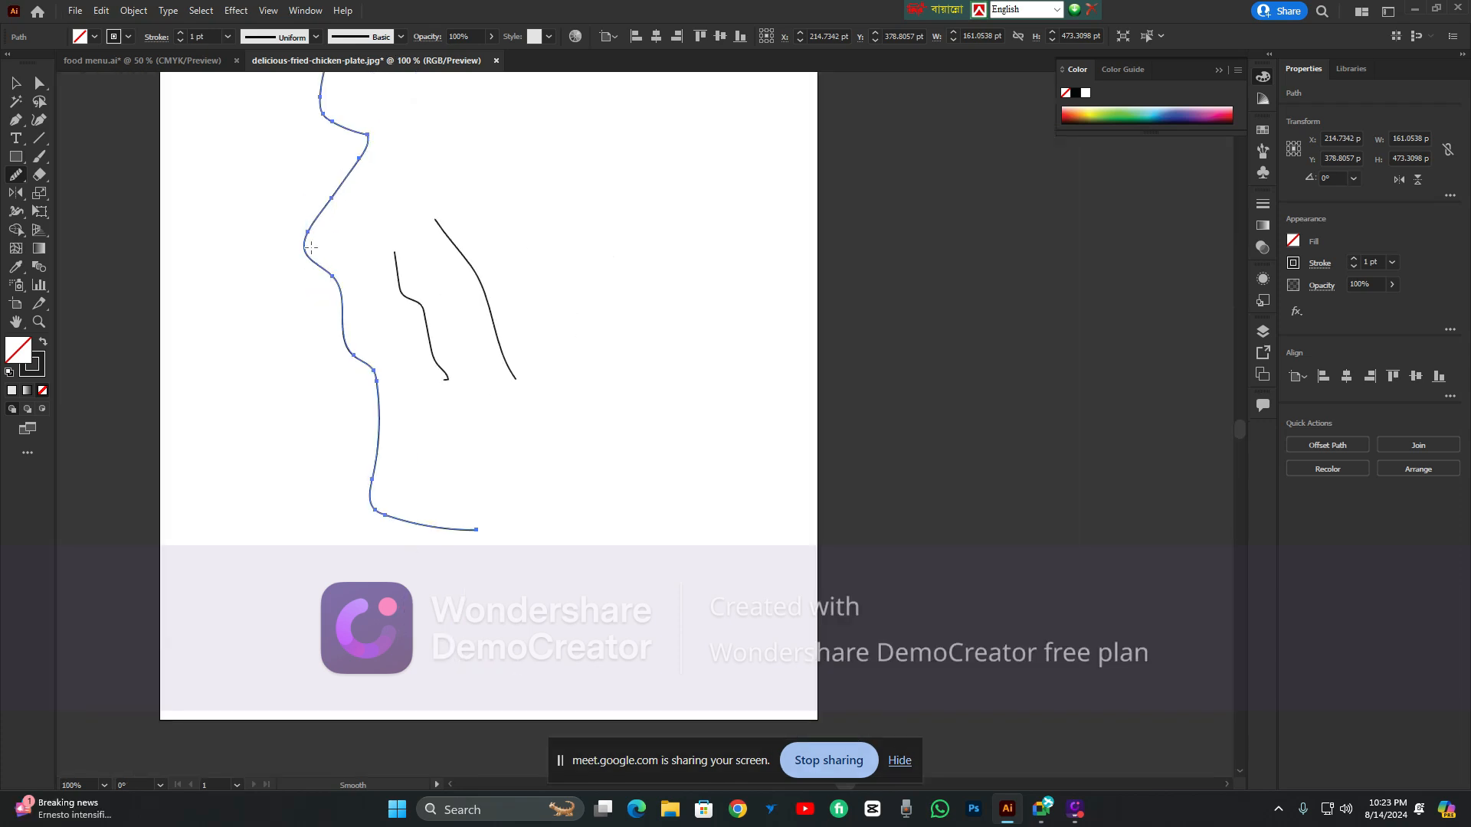
pyautogui.moveTo(310, 260); pyautogui.dragTo(320, 208)
pyautogui.scroll(2, 336, 234)
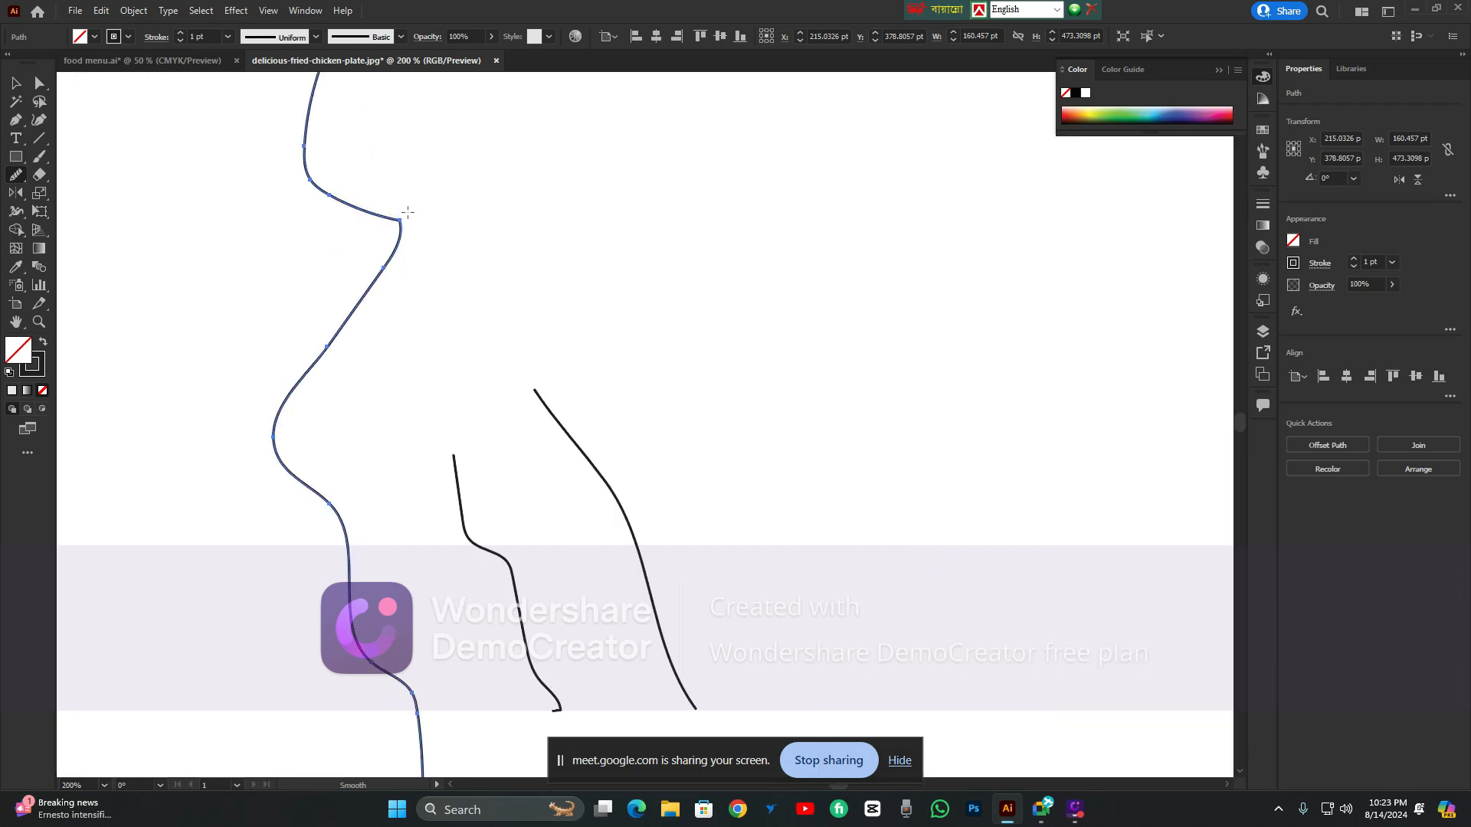
pyautogui.moveTo(404, 220); pyautogui.dragTo(402, 224)
# Cut the long wavy line just below its sharp bend and again at the bend with the Path Eraser tool
pyautogui.rightClick(16, 176)
pyautogui.click(93, 229)
pyautogui.rightClick(16, 175)
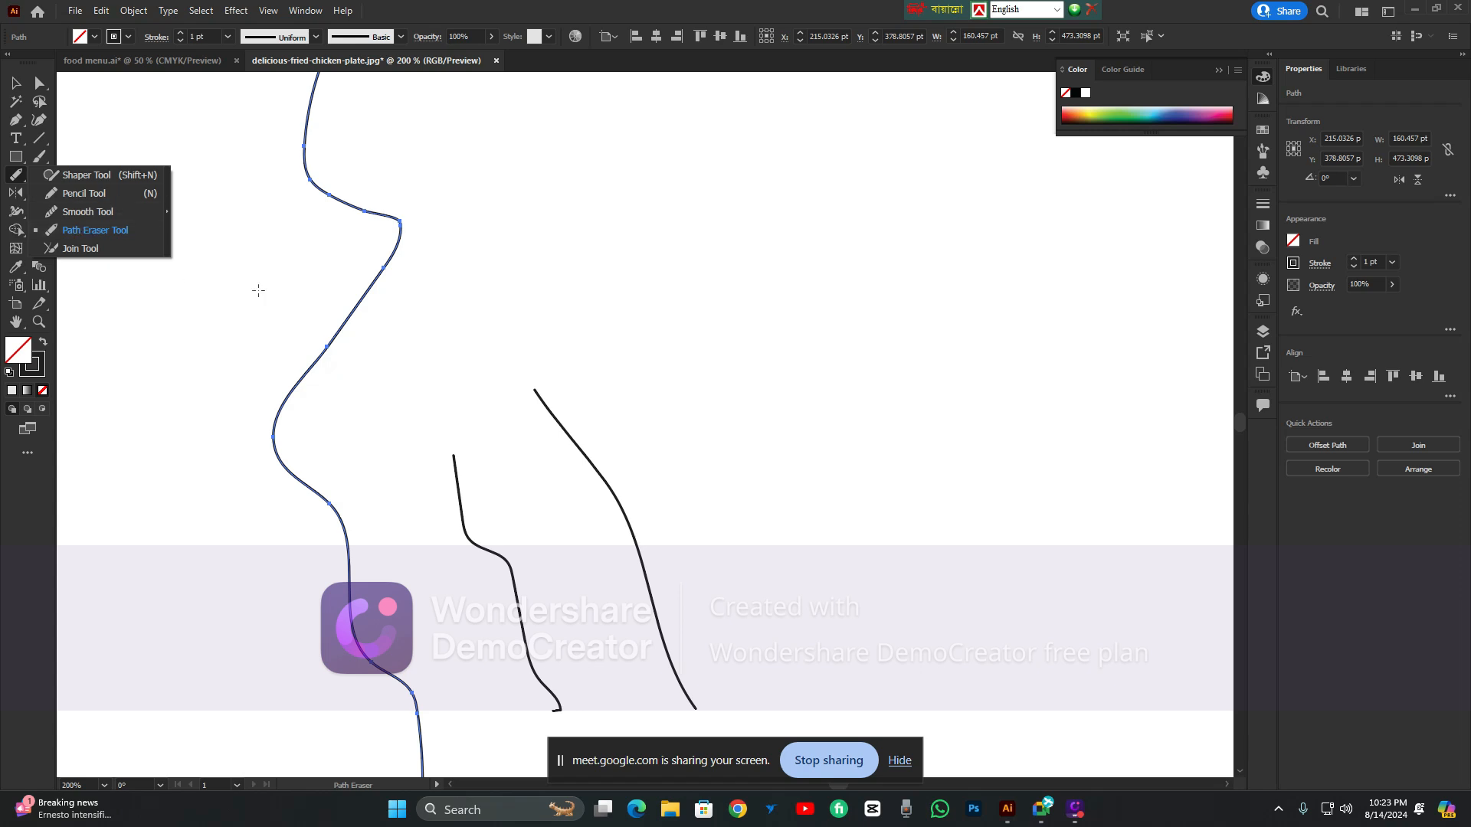
pyautogui.click(93, 231)
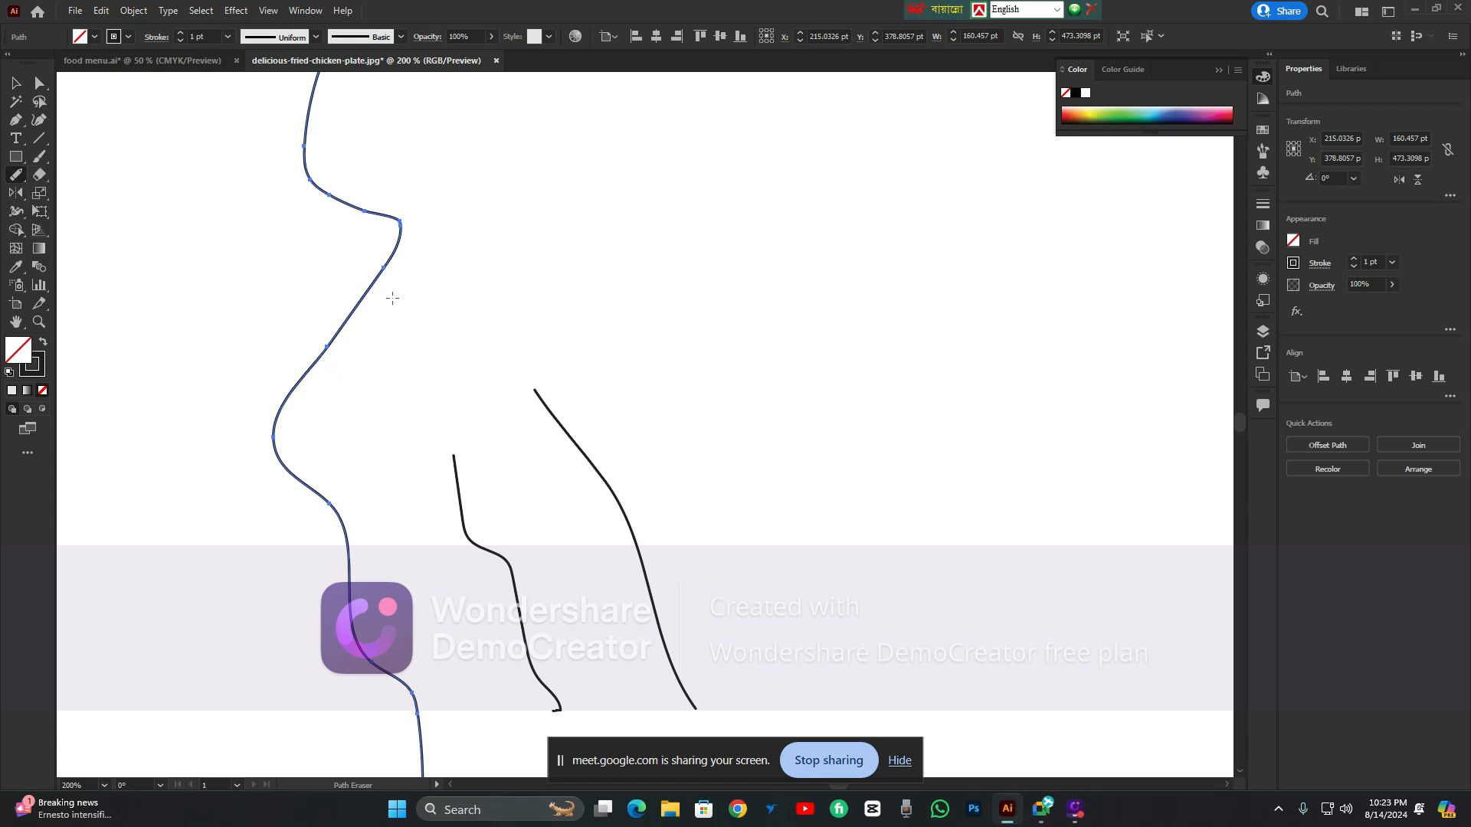
pyautogui.scroll(2, 392, 298)
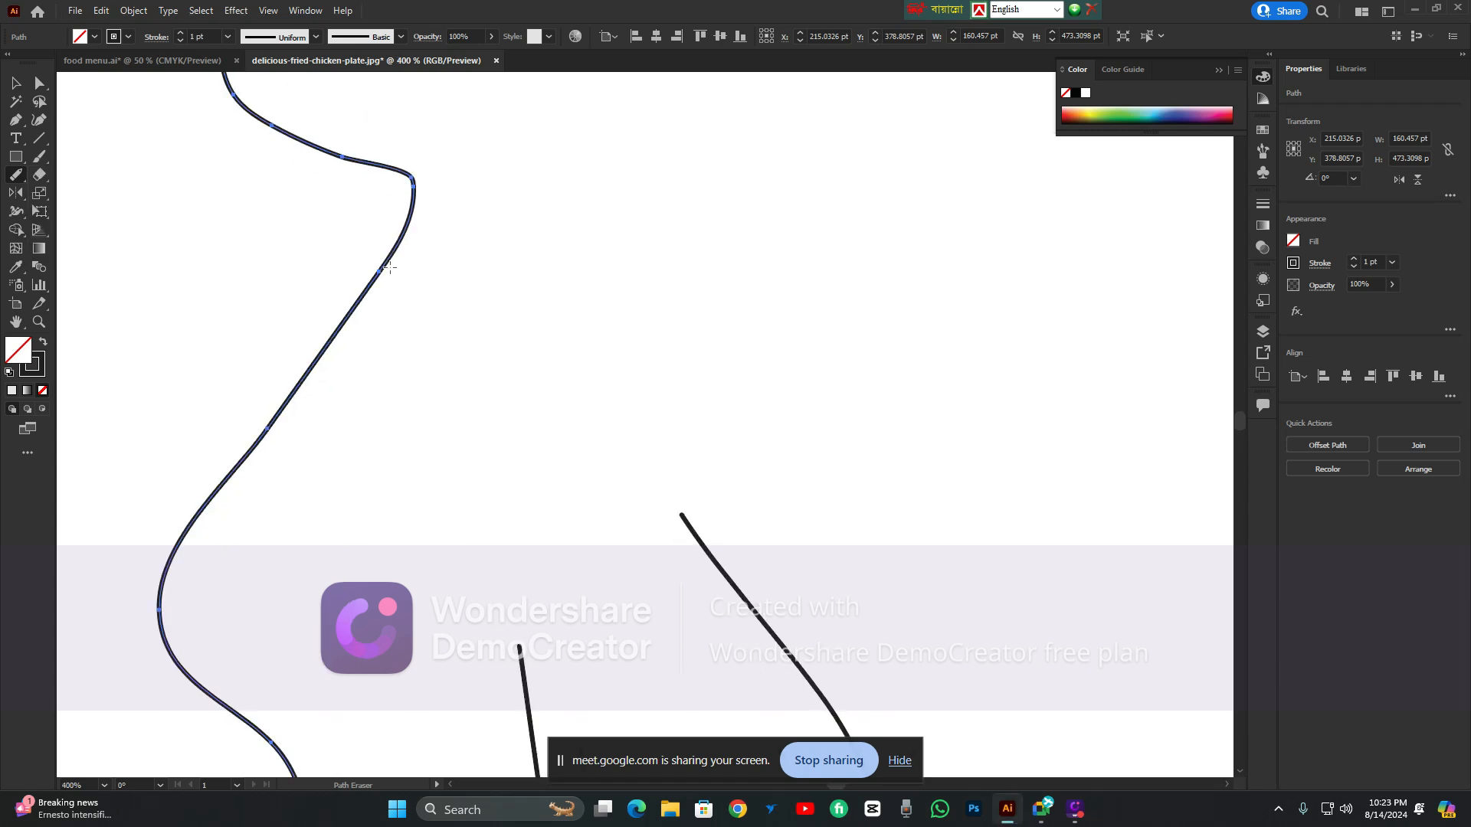
pyautogui.click(384, 277)
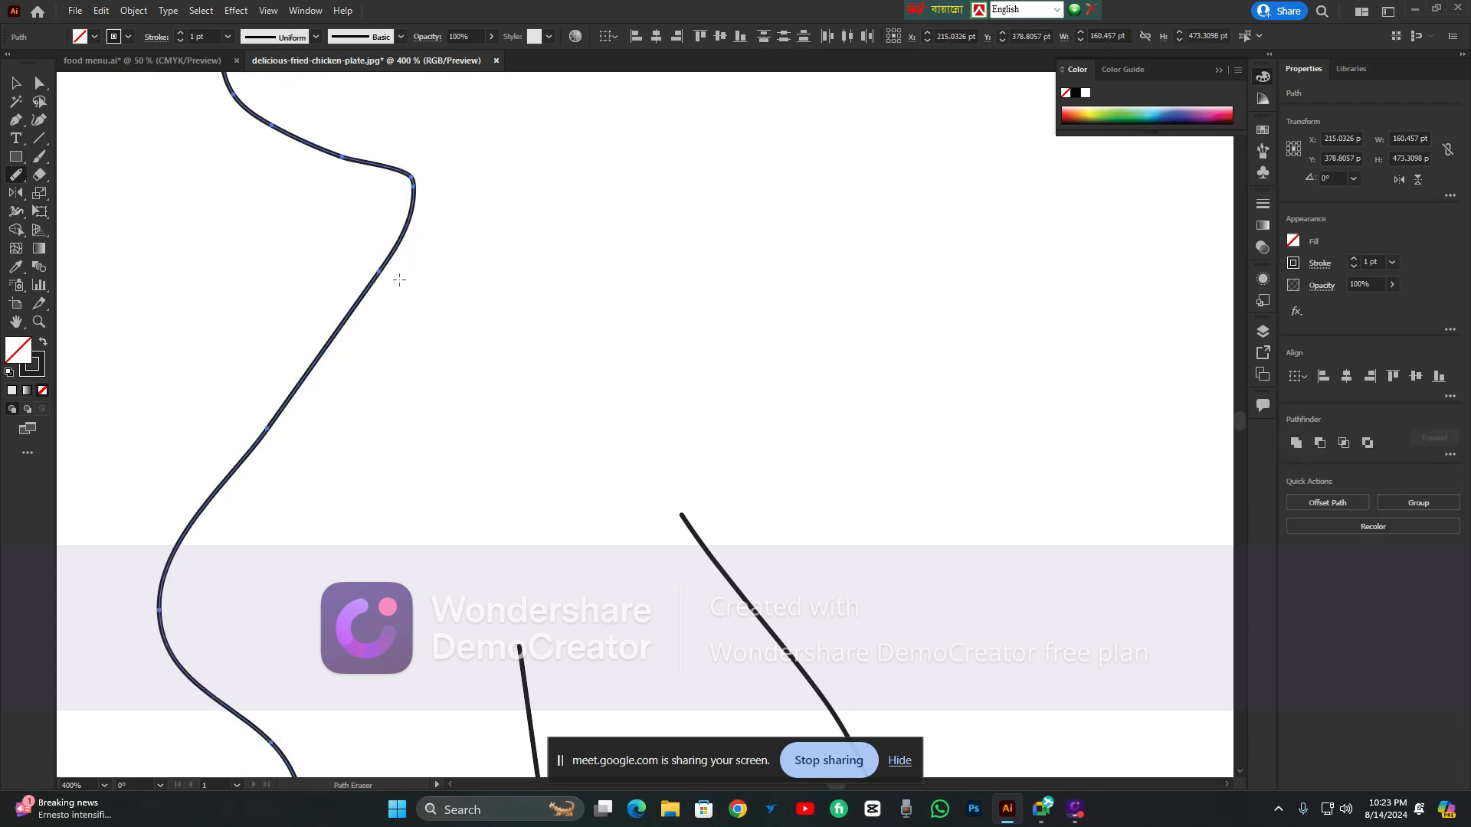
pyautogui.moveTo(376, 274); pyautogui.dragTo(384, 265)
pyautogui.scroll(3, 392, 183)
pyautogui.moveTo(455, 203); pyautogui.dragTo(480, 203)
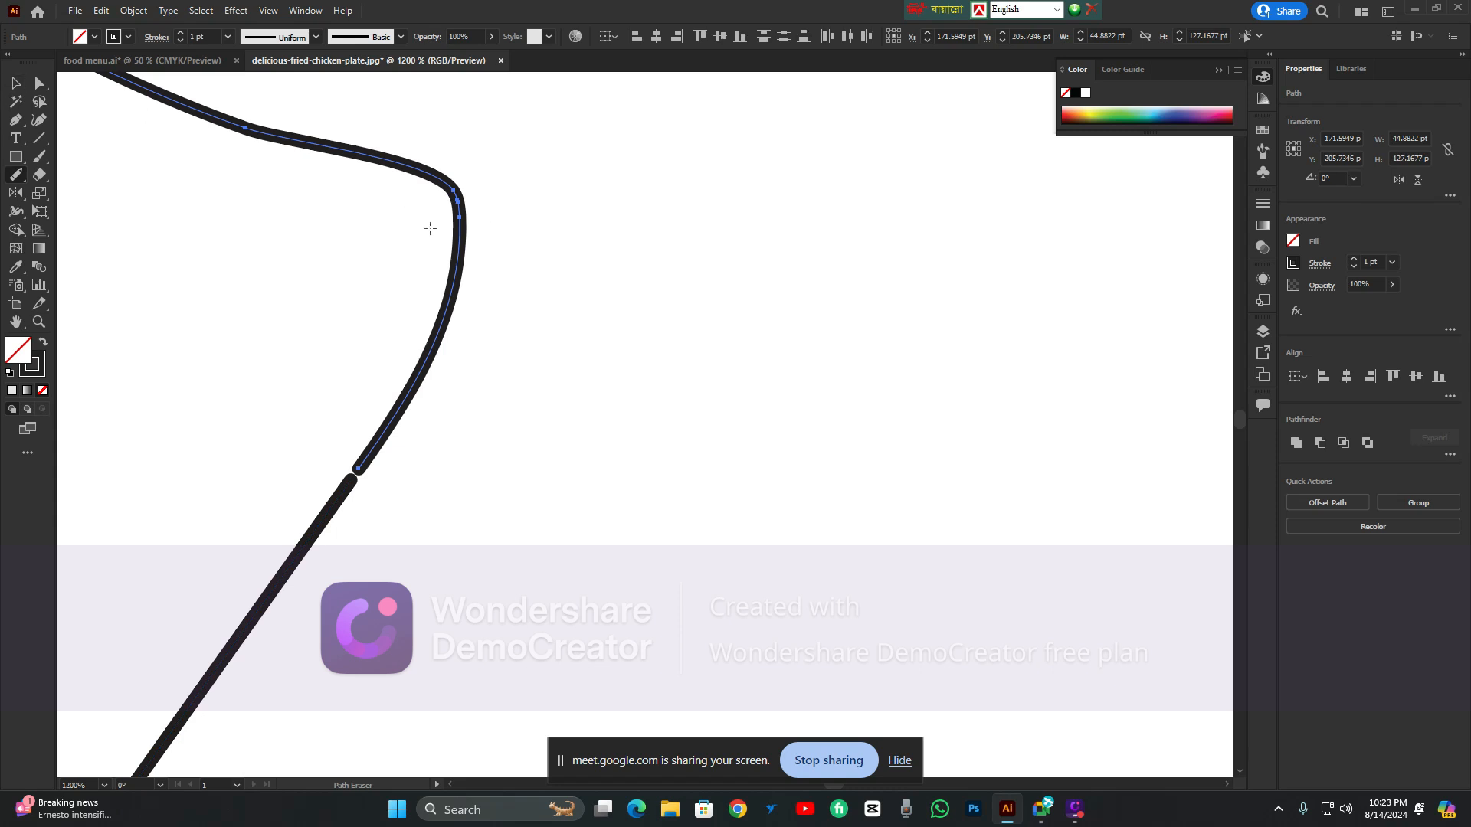
pyautogui.click(459, 201)
pyautogui.moveTo(476, 200)
pyautogui.mouseDown()
pyautogui.moveTo(433, 214)
pyautogui.moveTo(457, 207)
pyautogui.mouseUp()
# Move the short piece between the two cuts away to the right of the long wavy line
pyautogui.click(14, 83)
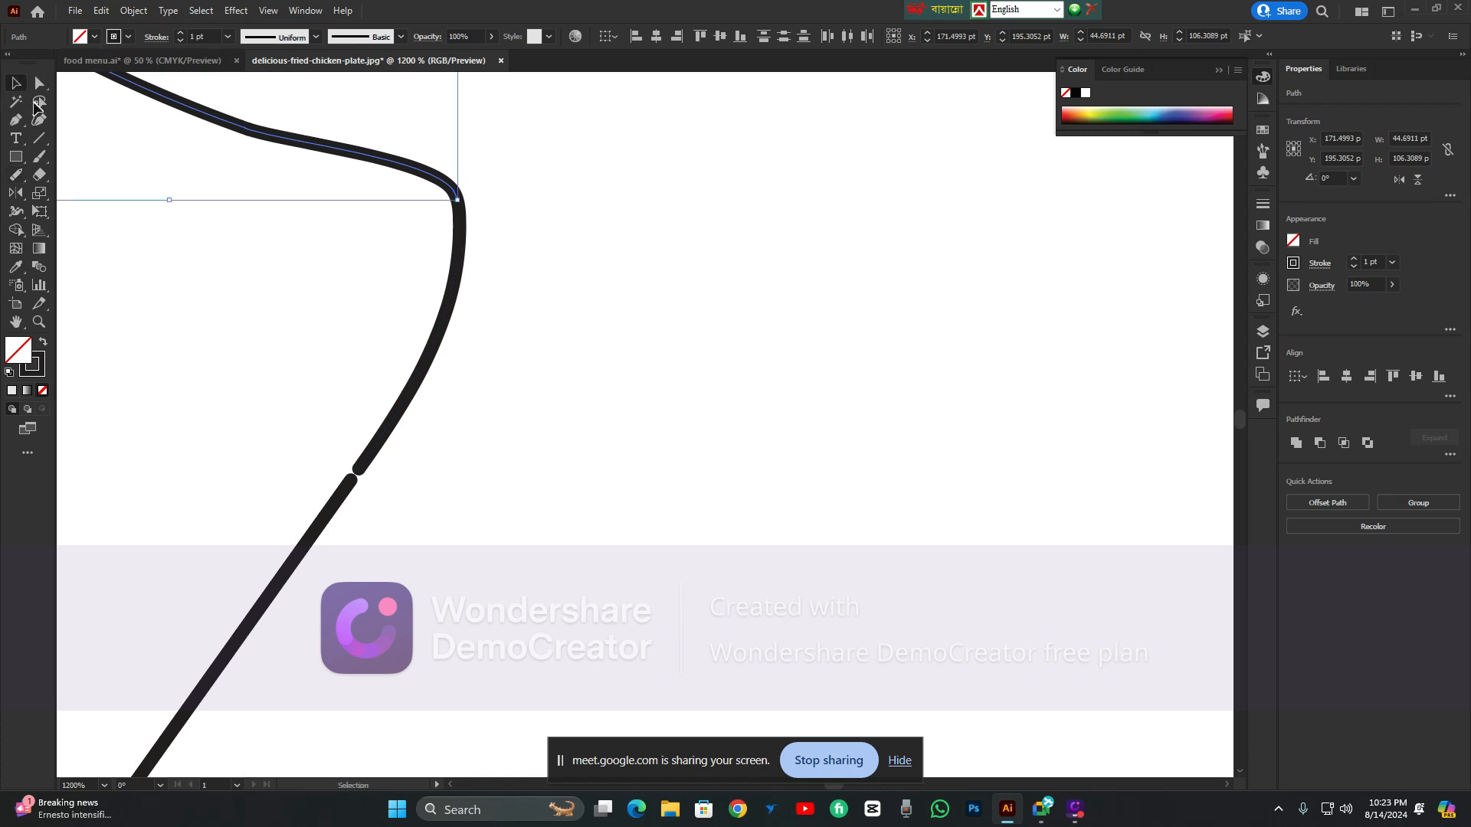
pyautogui.click(295, 379)
pyautogui.moveTo(426, 374); pyautogui.dragTo(636, 441)
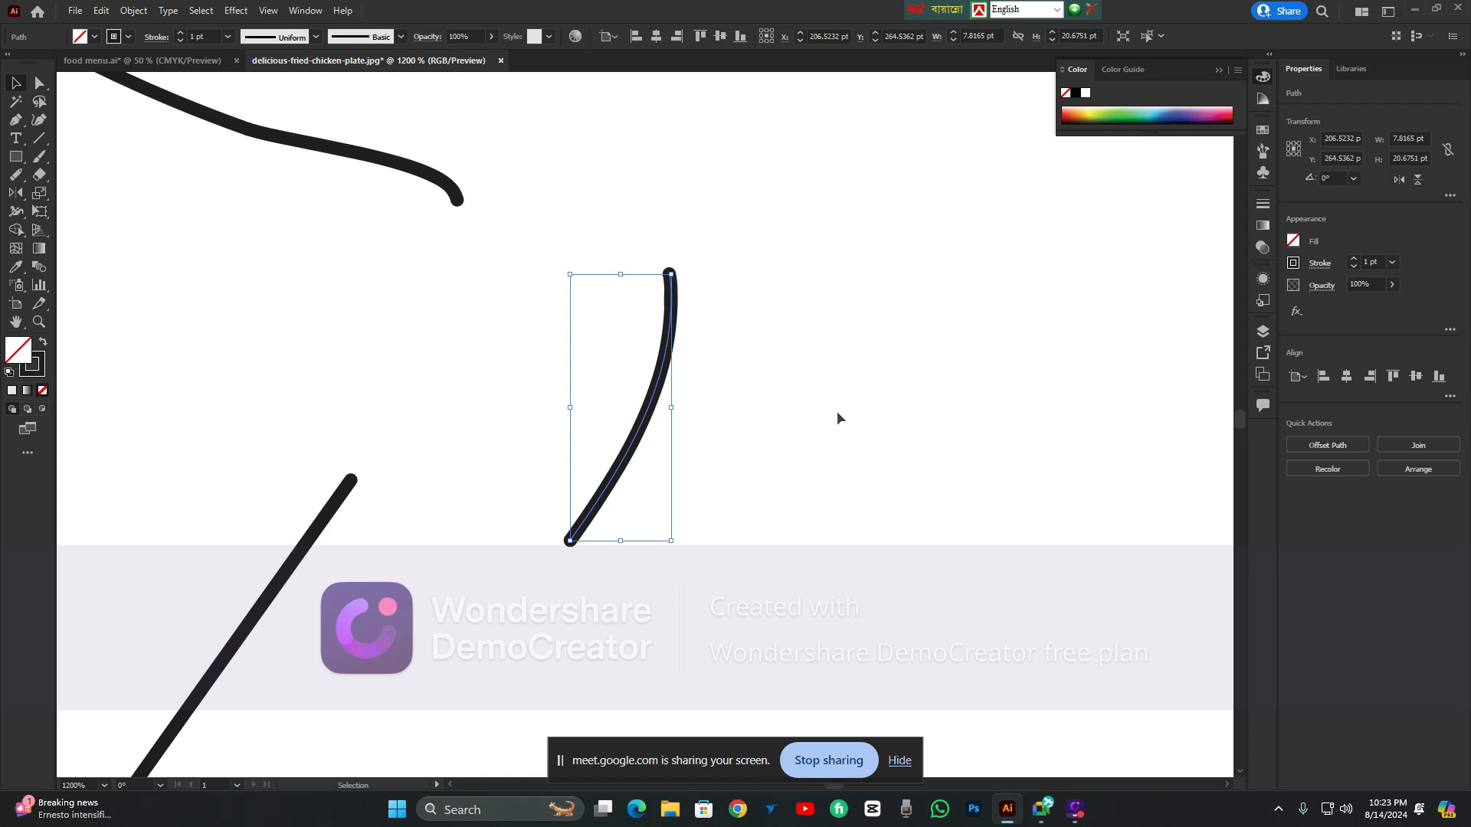
# Undo the move of the cut-out piece and the visible Path Eraser cuts
pyautogui.hotkey('ctrl', 'z')
pyautogui.hotkey('ctrl', 'z')
pyautogui.scroll(-3, 755, 414)
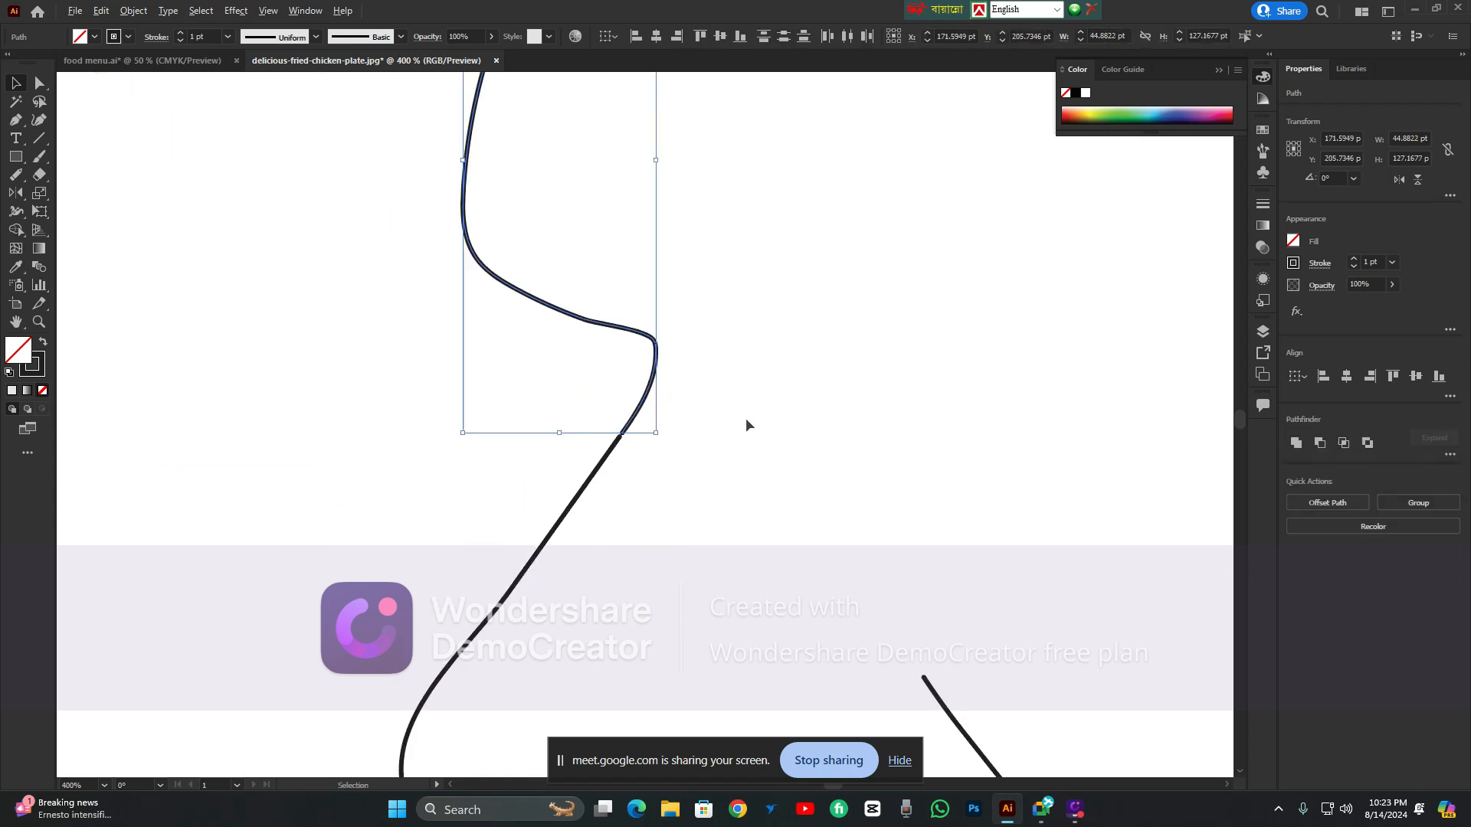
pyautogui.hotkey('ctrl', 'z')
pyautogui.hotkey('ctrl', 'z')
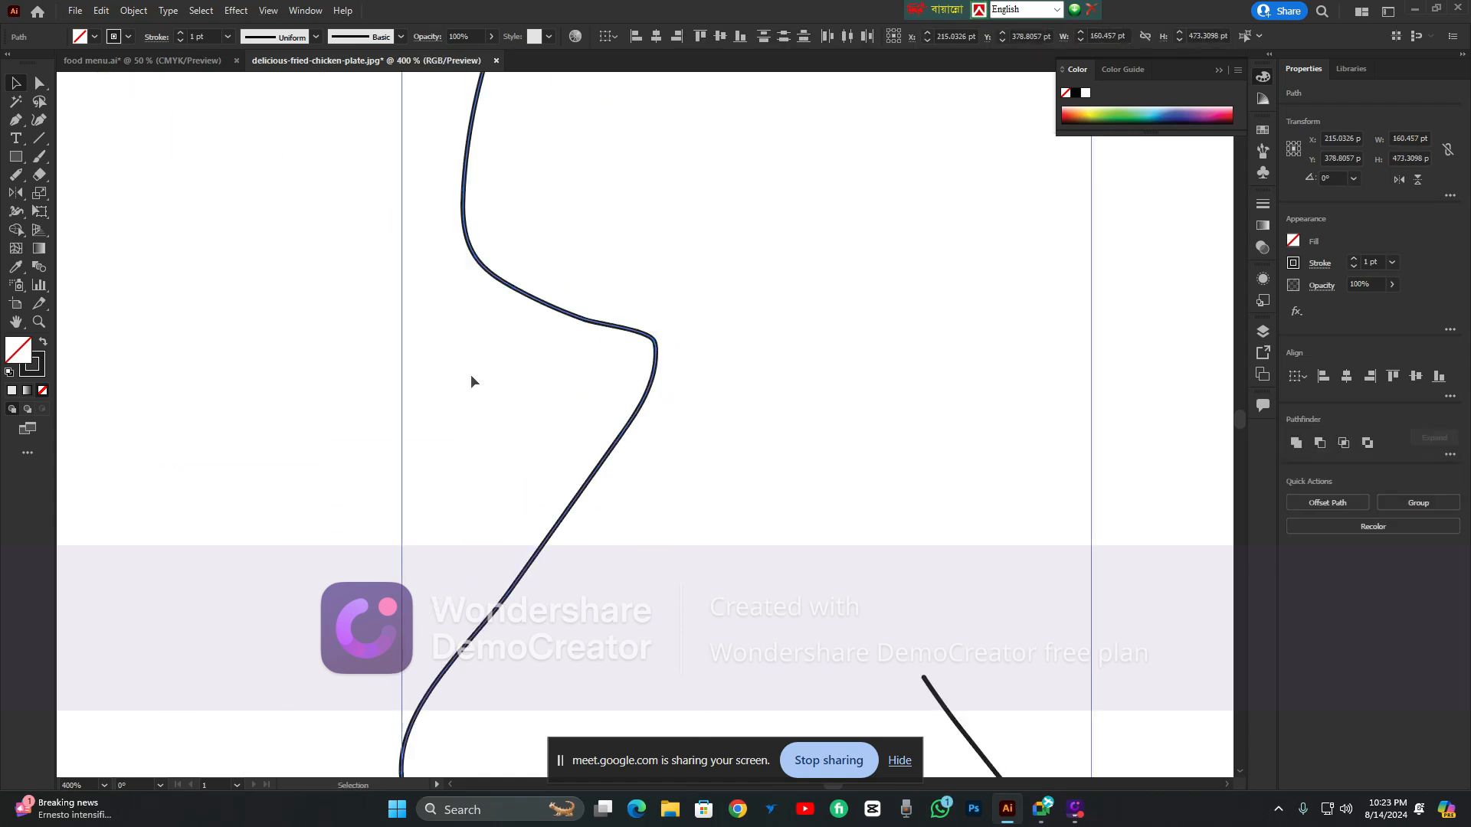
# Select the long wavy line and erase the stretches below and around its sharp bend with the Eraser tool
pyautogui.click(309, 355)
pyautogui.scroll(1, 664, 381)
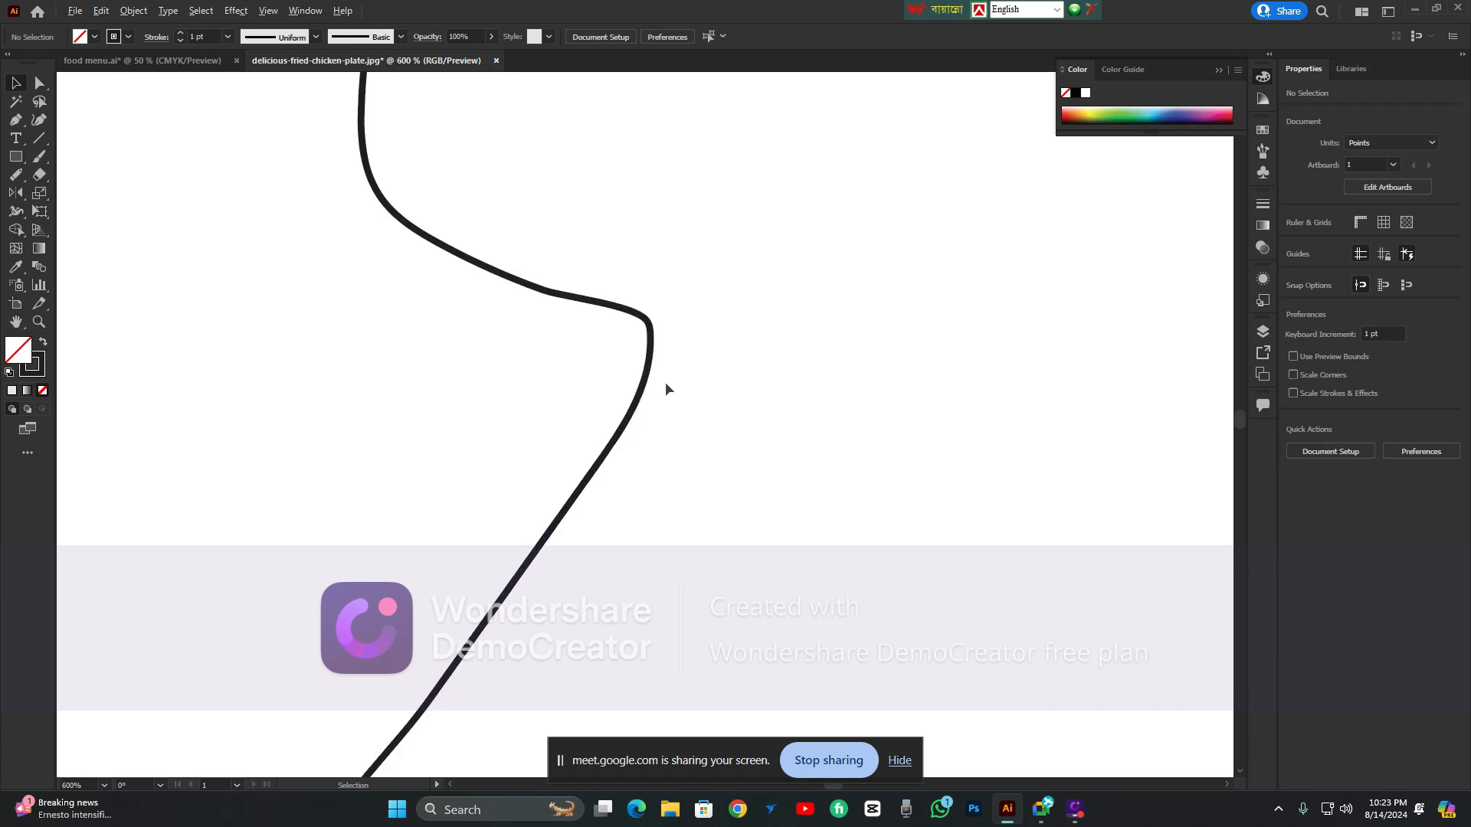
pyautogui.click(653, 382)
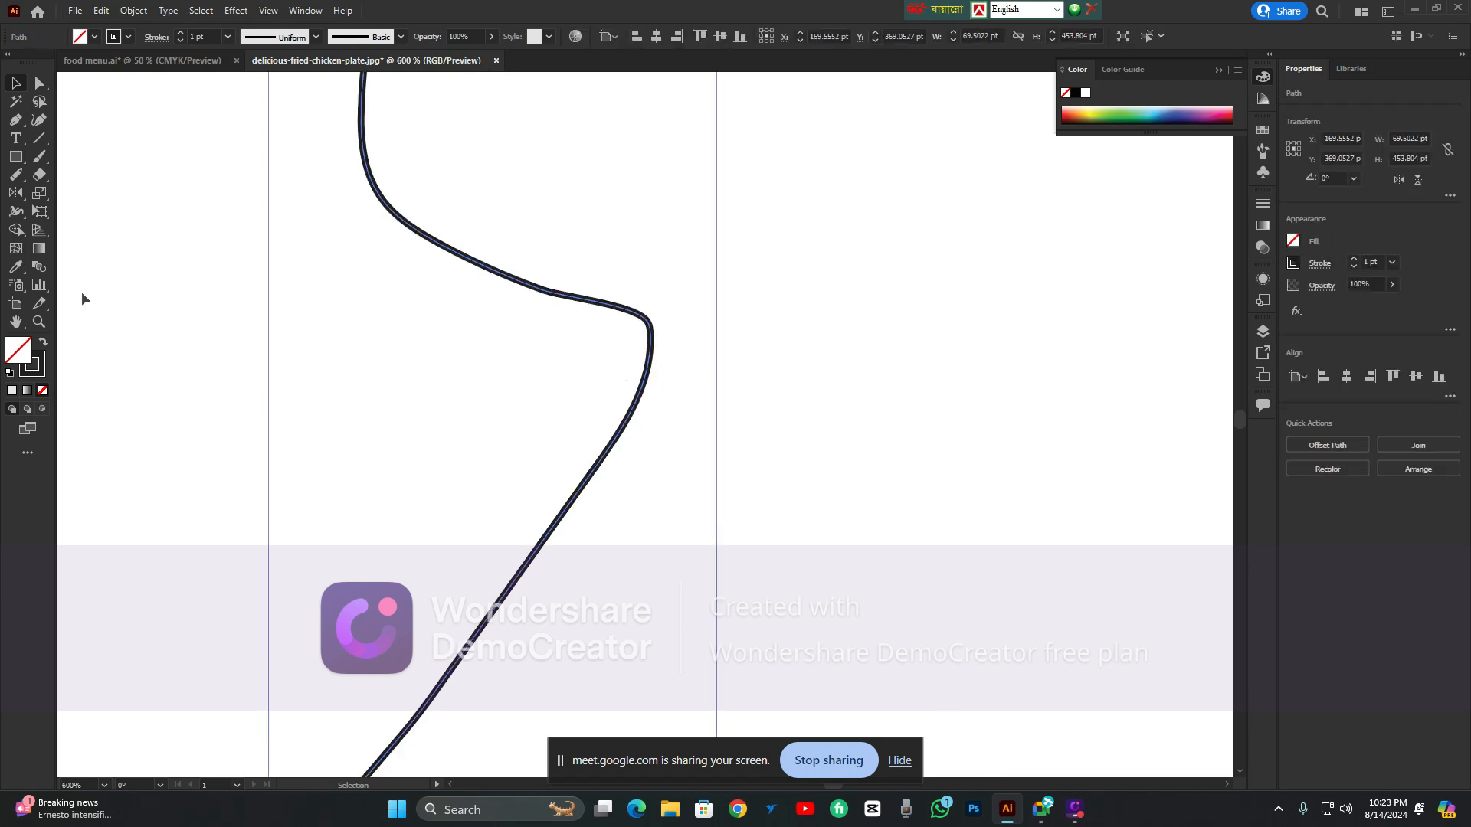
pyautogui.moveTo(39, 175); pyautogui.dragTo(98, 178)
pyautogui.moveTo(548, 523); pyautogui.dragTo(706, 535)
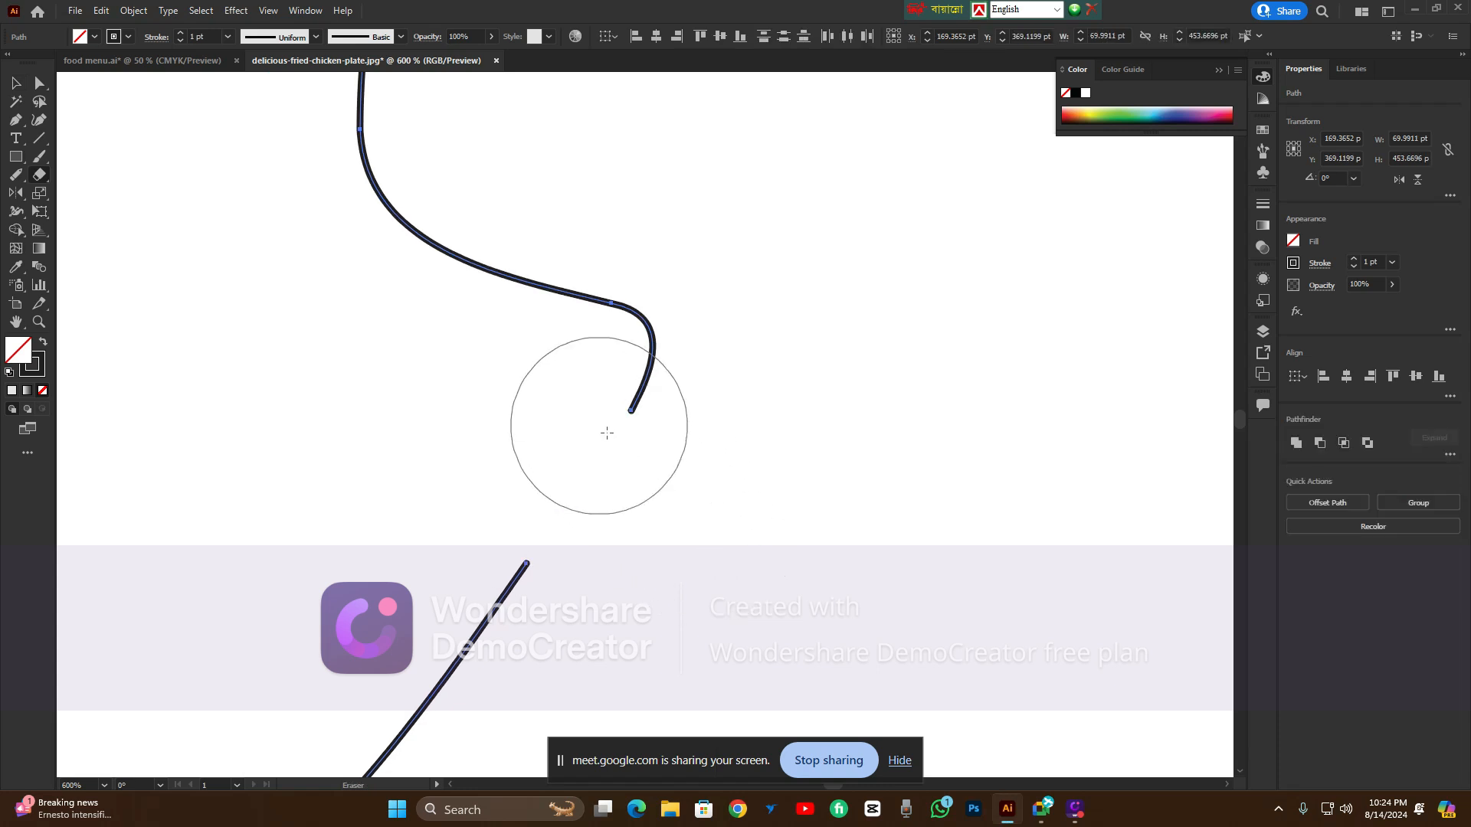
pyautogui.scroll(-2, 490, 367)
pyautogui.moveTo(485, 367)
pyautogui.mouseDown()
pyautogui.moveTo(503, 211)
pyautogui.moveTo(375, 209)
pyautogui.moveTo(406, 291)
pyautogui.moveTo(426, 308)
pyautogui.moveTo(482, 303)
pyautogui.moveTo(541, 362)
pyautogui.mouseUp()
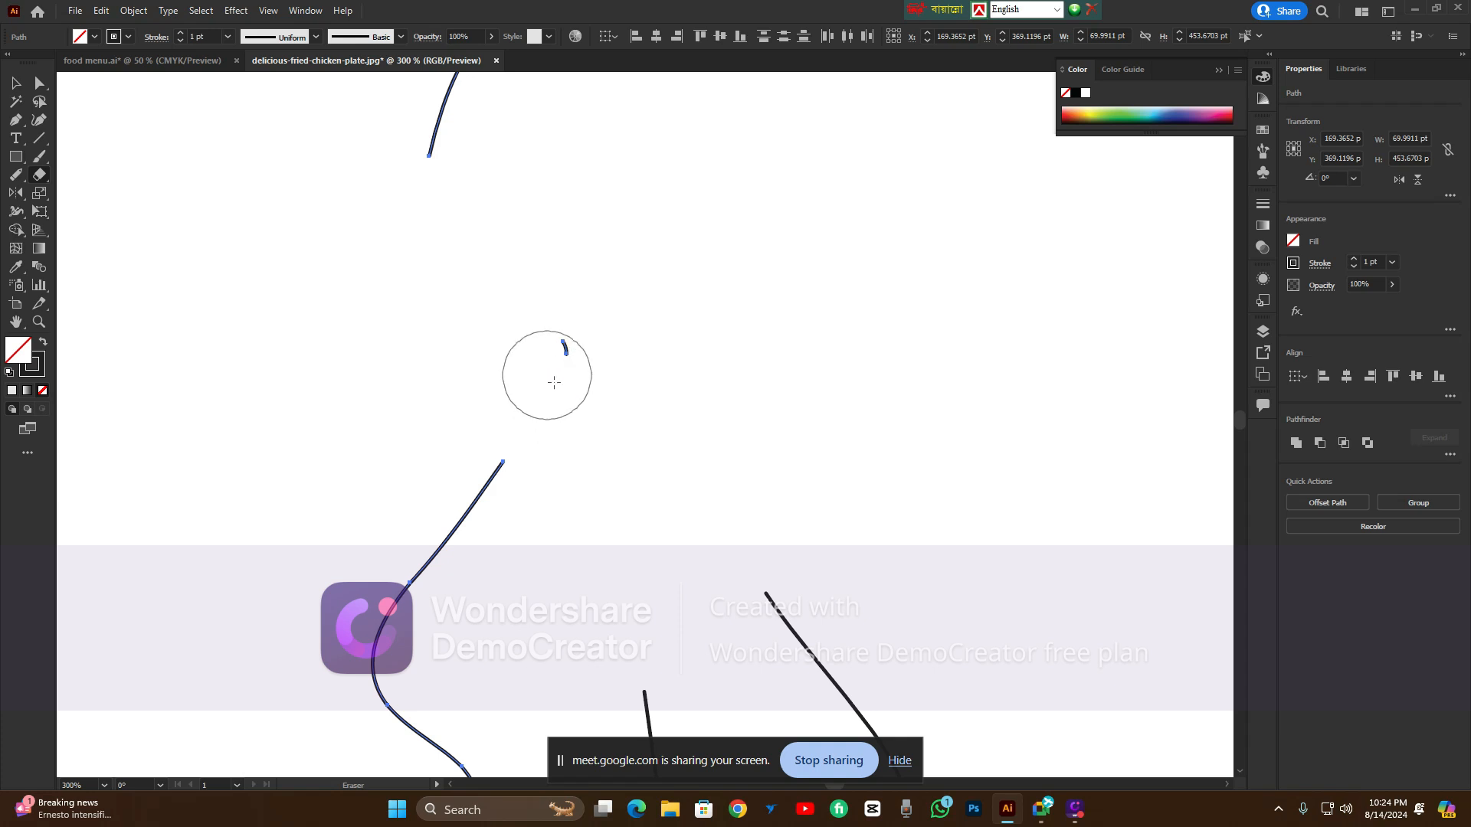
# Undo the Eraser strokes on the long wavy line
pyautogui.hotkey('ctrl', 'z')
pyautogui.hotkey('ctrl', 'z')
pyautogui.hotkey('ctrl', 'z')
pyautogui.hotkey('ctrl', 'z')
pyautogui.hotkey('ctrl', 'z')
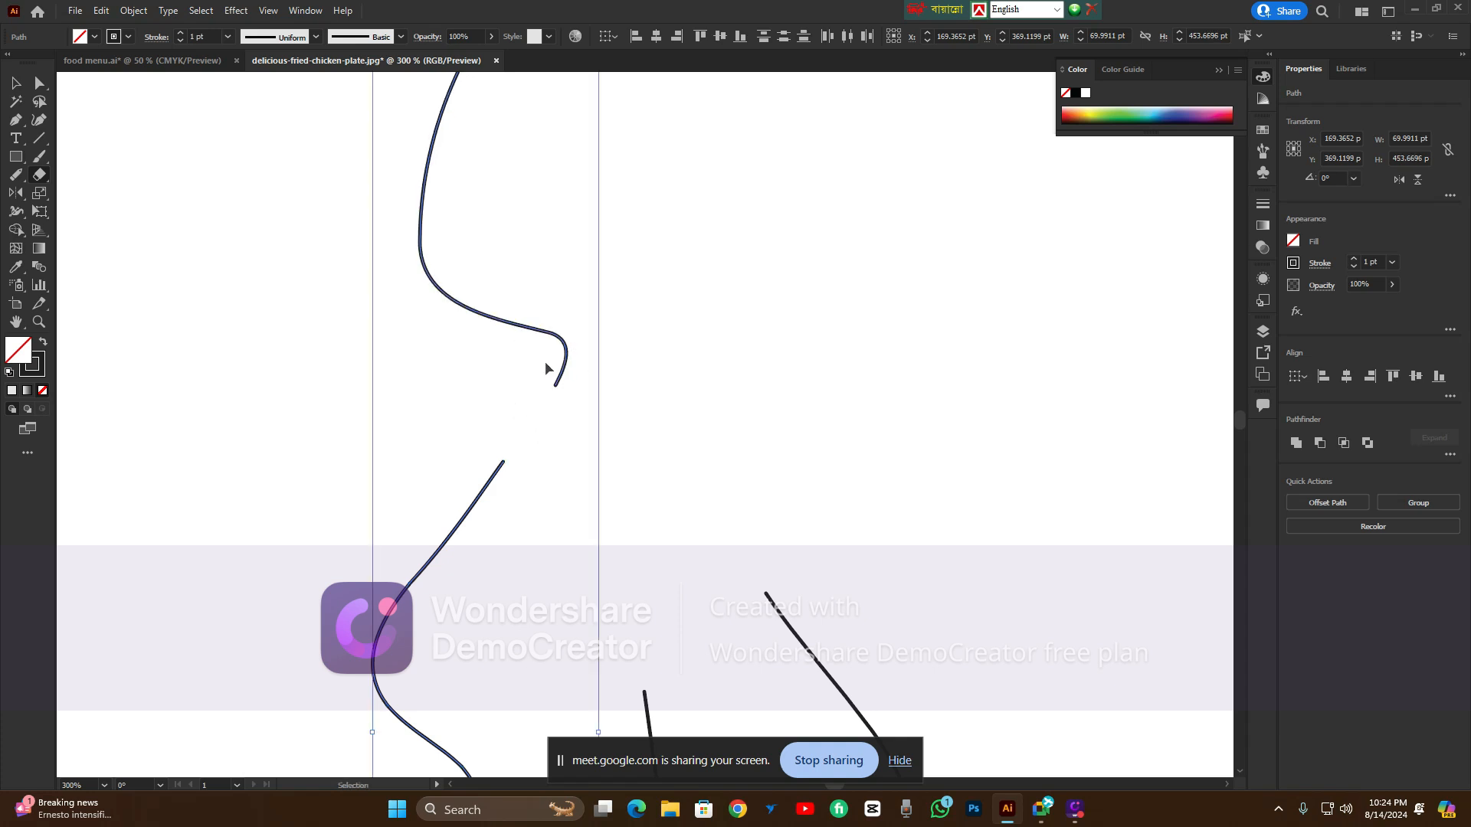
# Cut the long wavy line at the anchor point below its sharp bend with the Path Eraser tool
pyautogui.click(19, 176)
pyautogui.click(95, 229)
pyautogui.scroll(4, 574, 390)
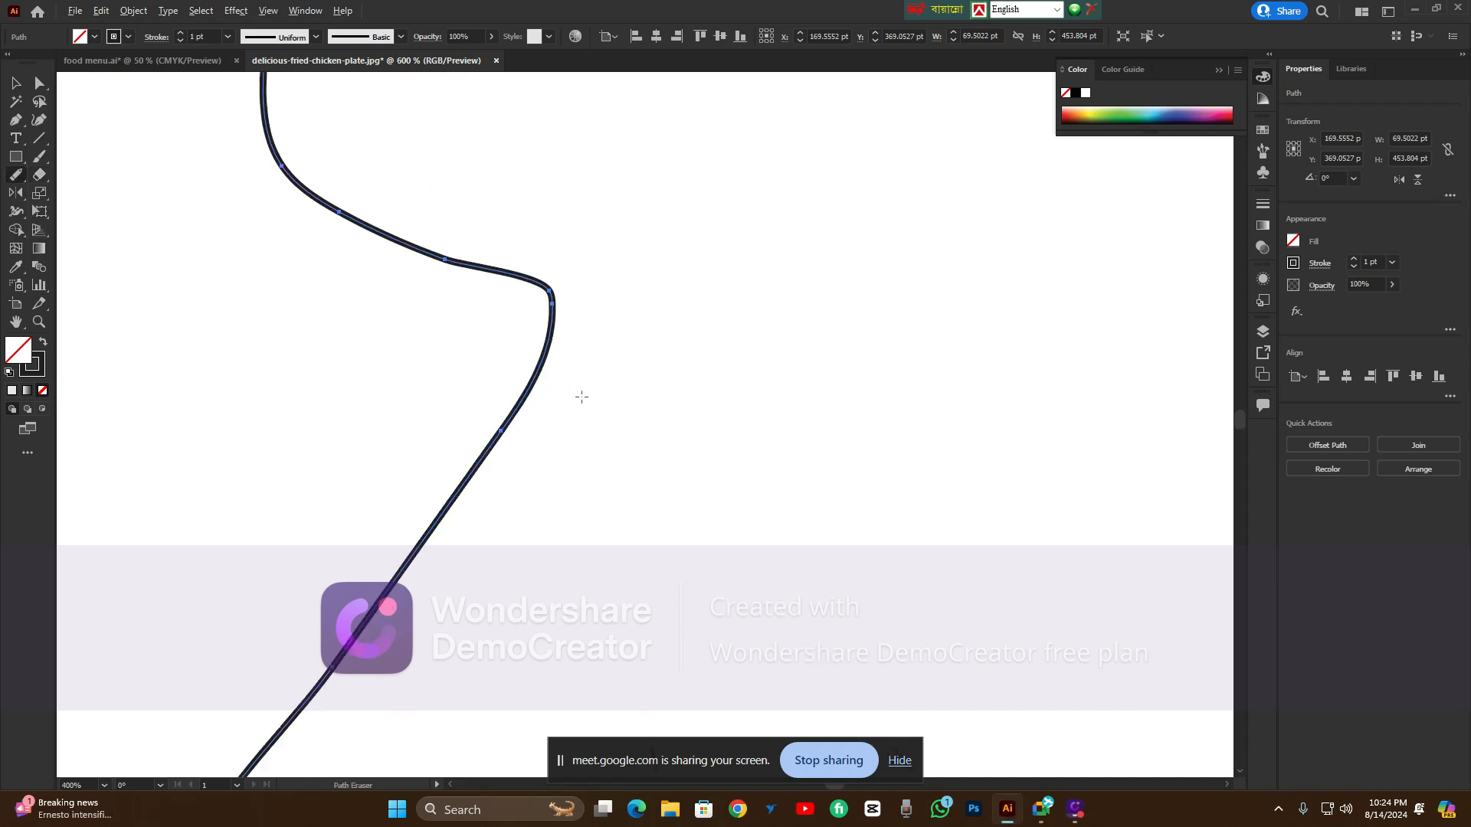
pyautogui.scroll(4, 487, 455)
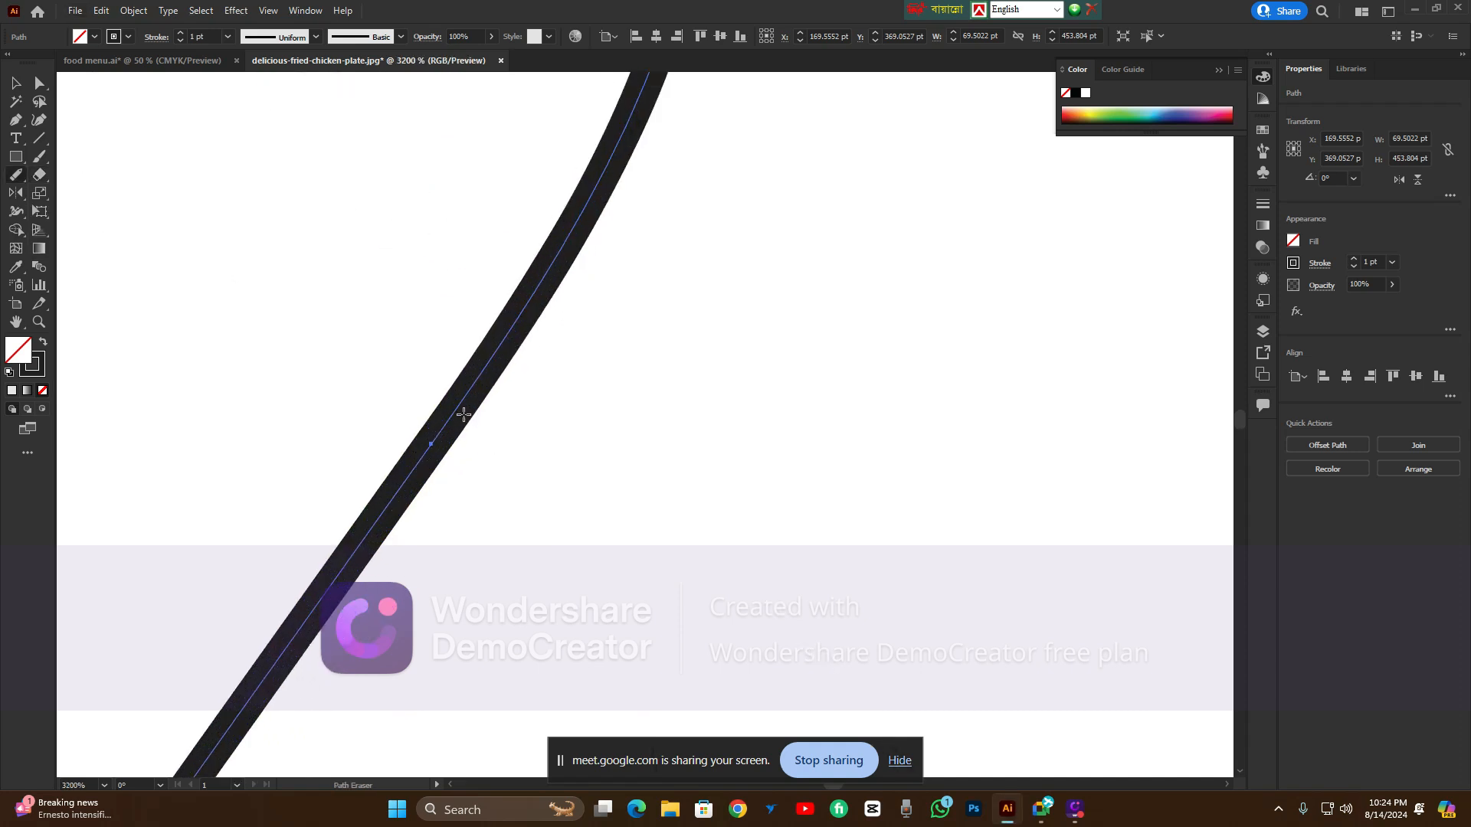
pyautogui.click(16, 174)
pyautogui.click(106, 230)
pyautogui.moveTo(428, 406); pyautogui.dragTo(539, 454)
pyautogui.moveTo(436, 451); pyautogui.dragTo(452, 461)
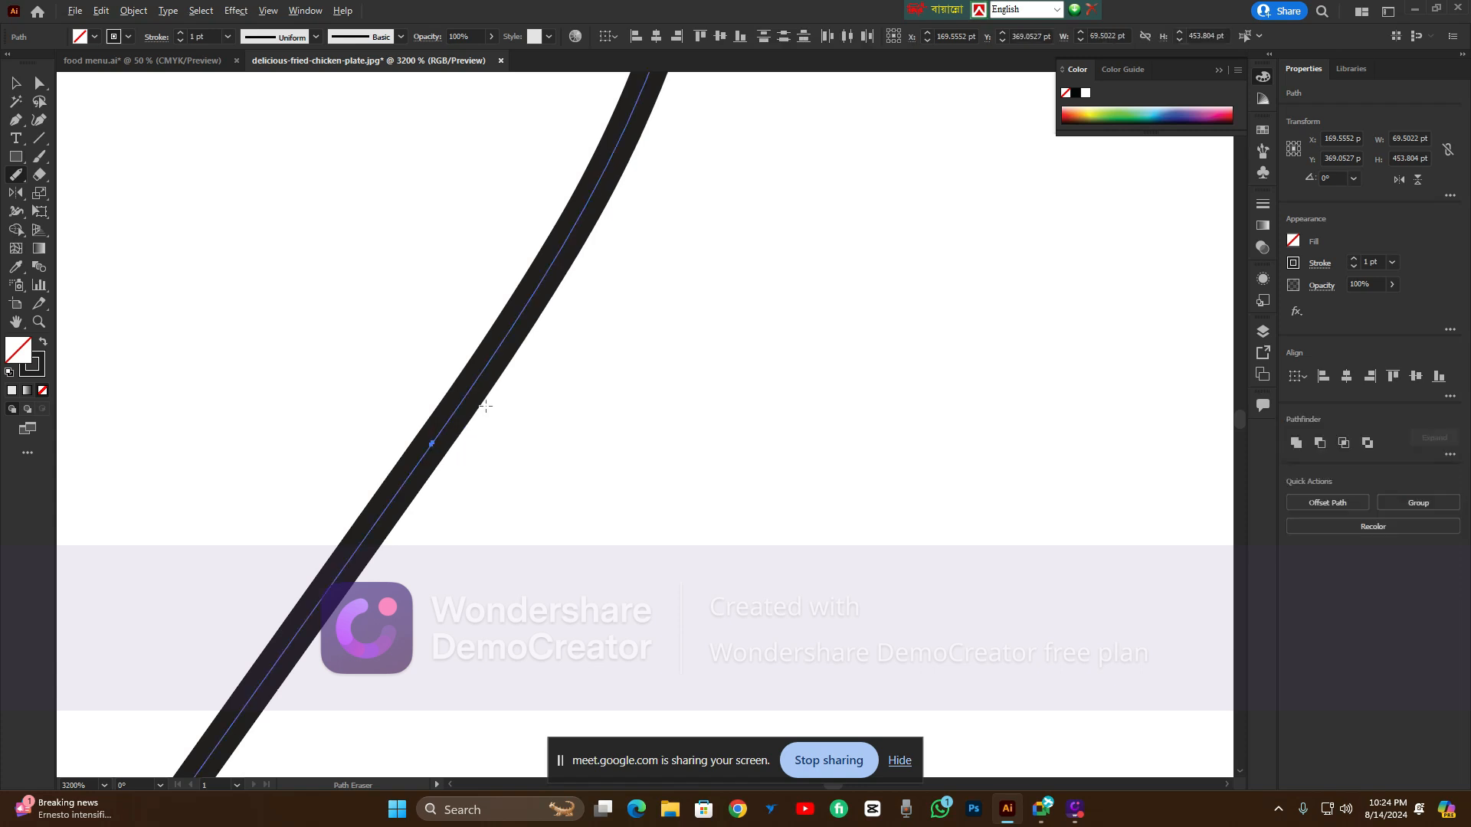
# Try Path Eraser strokes across the anchor point at the sharp bend and undo them
pyautogui.scroll(-2, 485, 406)
pyautogui.scroll(2, 590, 296)
pyautogui.scroll(5, 595, 203)
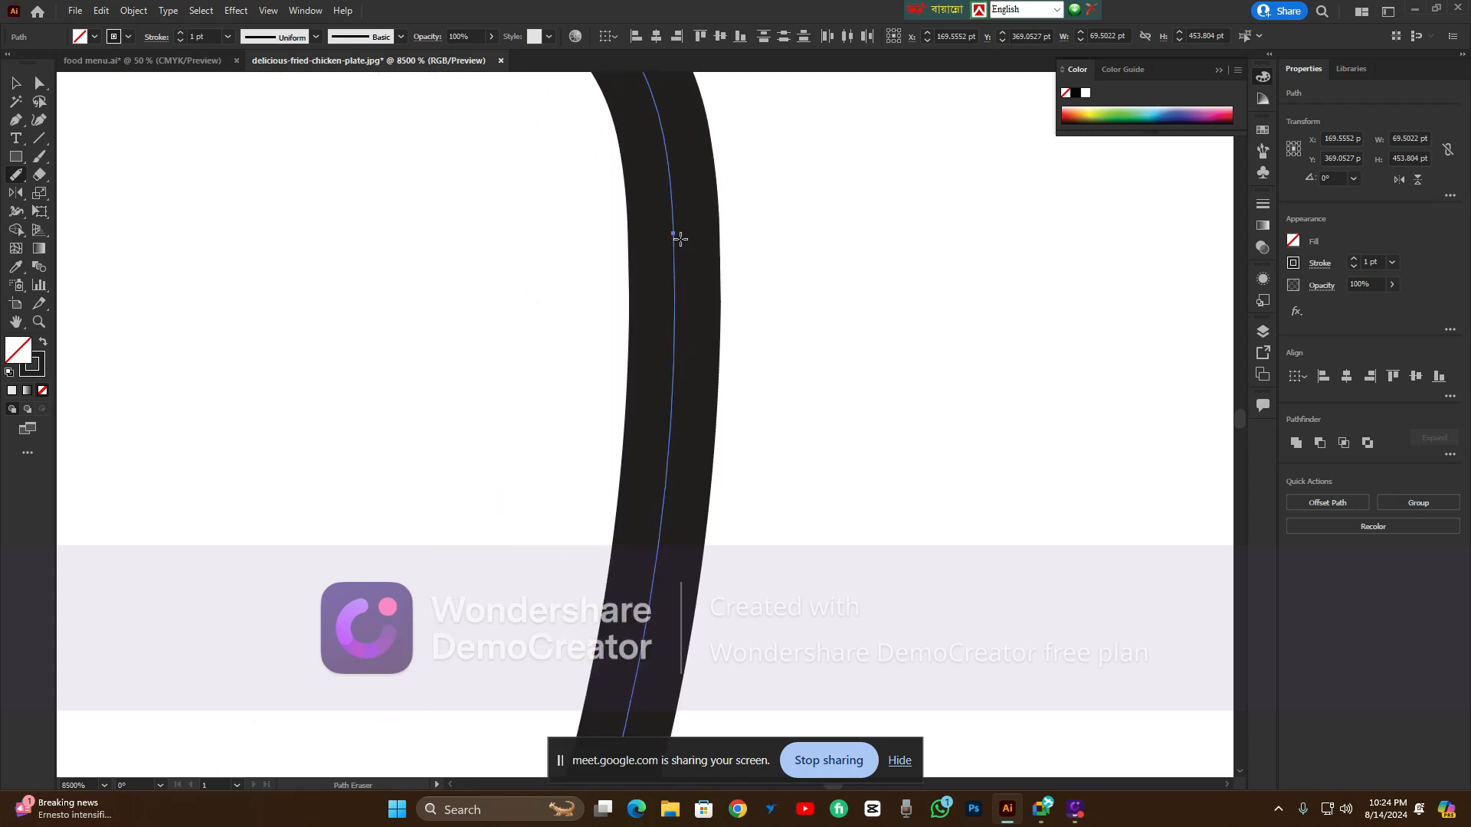
pyautogui.moveTo(680, 239); pyautogui.dragTo(508, 246)
pyautogui.moveTo(679, 205); pyautogui.dragTo(601, 262)
pyautogui.hotkey('ctrl', 'z')
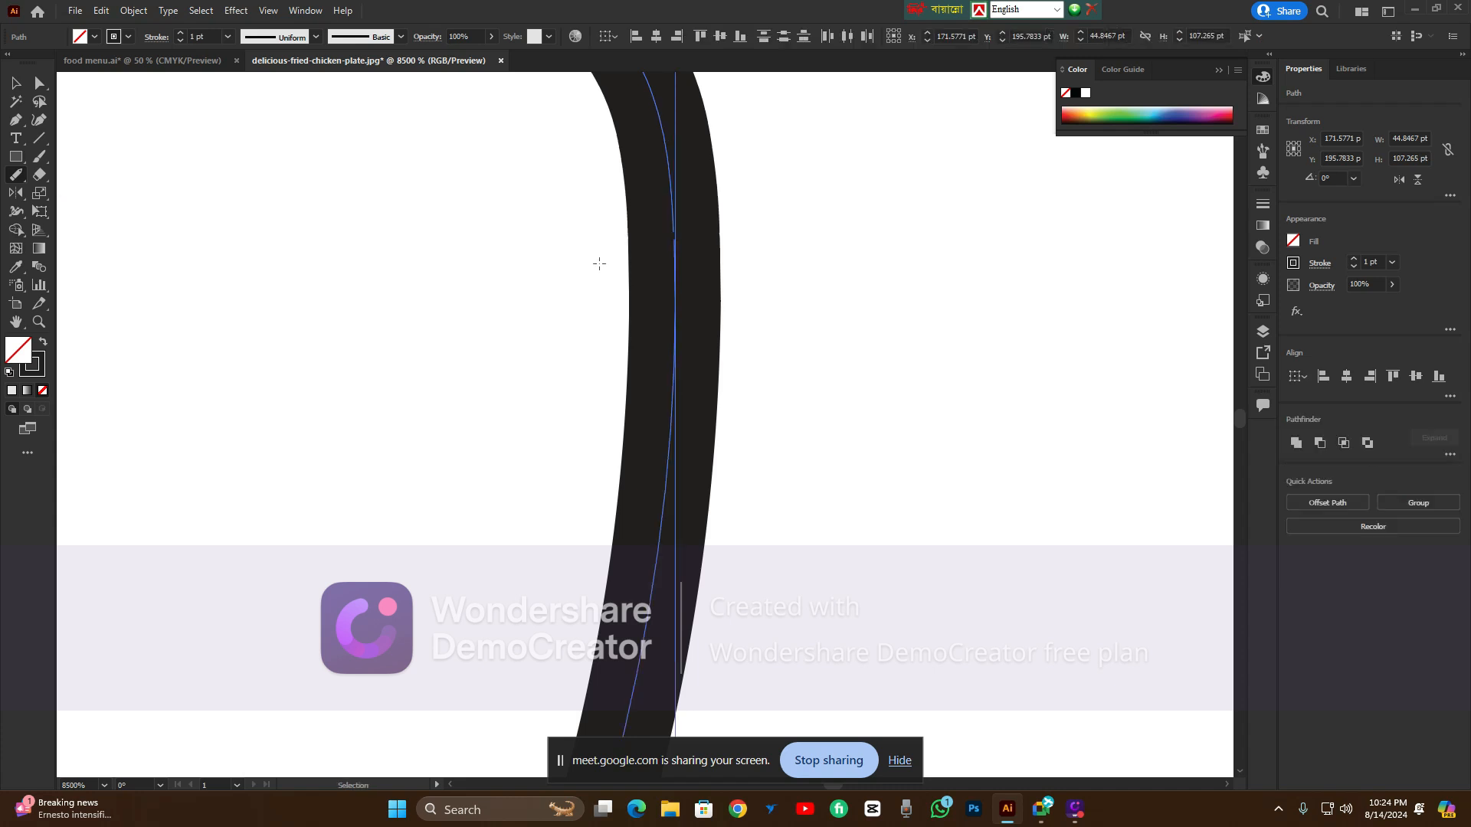
pyautogui.hotkey('ctrl', 'z')
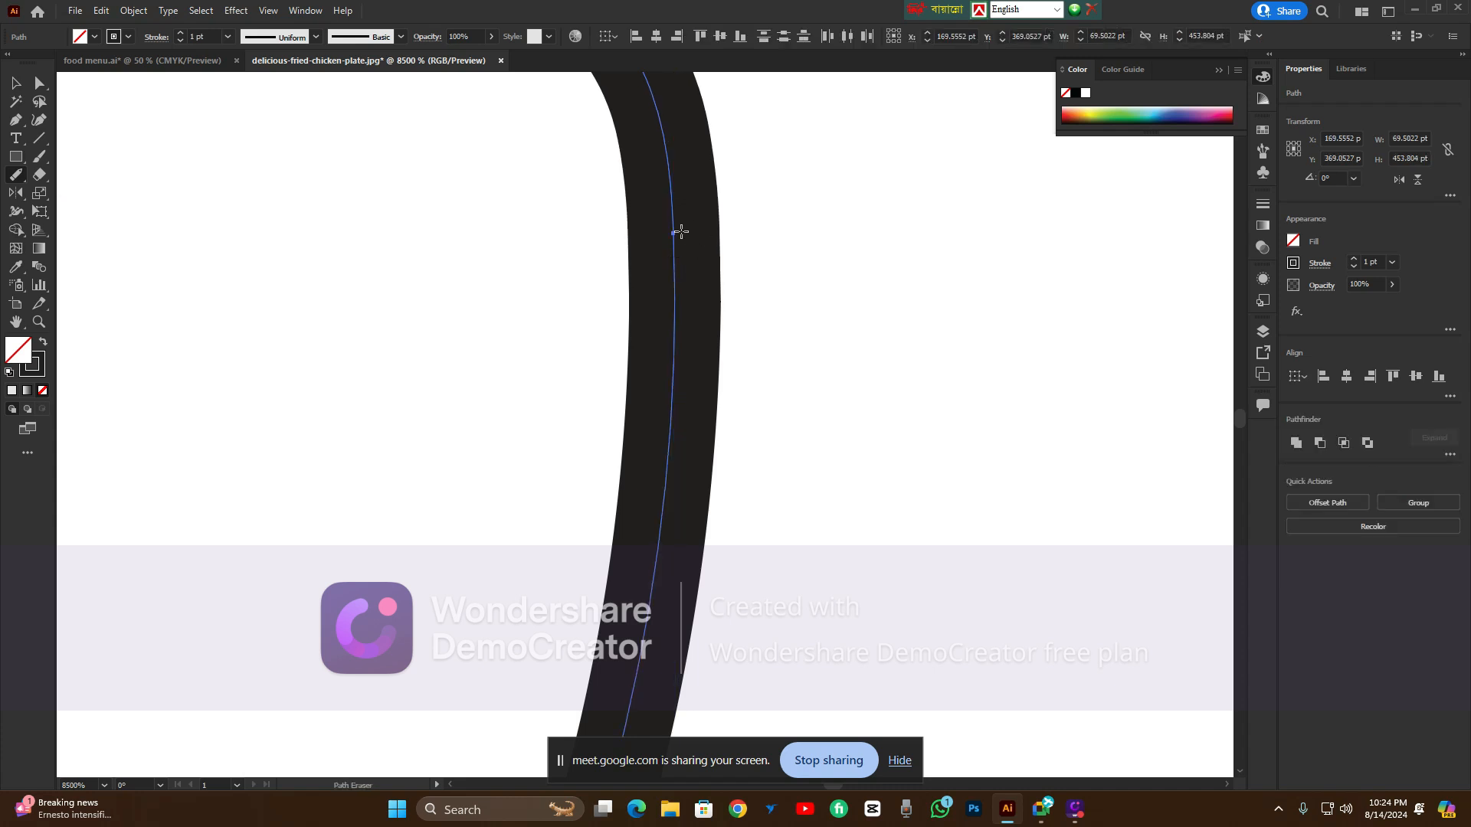
# Erase a short gap upward from the anchor point at the sharp bend with the Path Eraser, and undo it
pyautogui.moveTo(680, 231); pyautogui.dragTo(696, 53)
pyautogui.scroll(5, 706, 163)
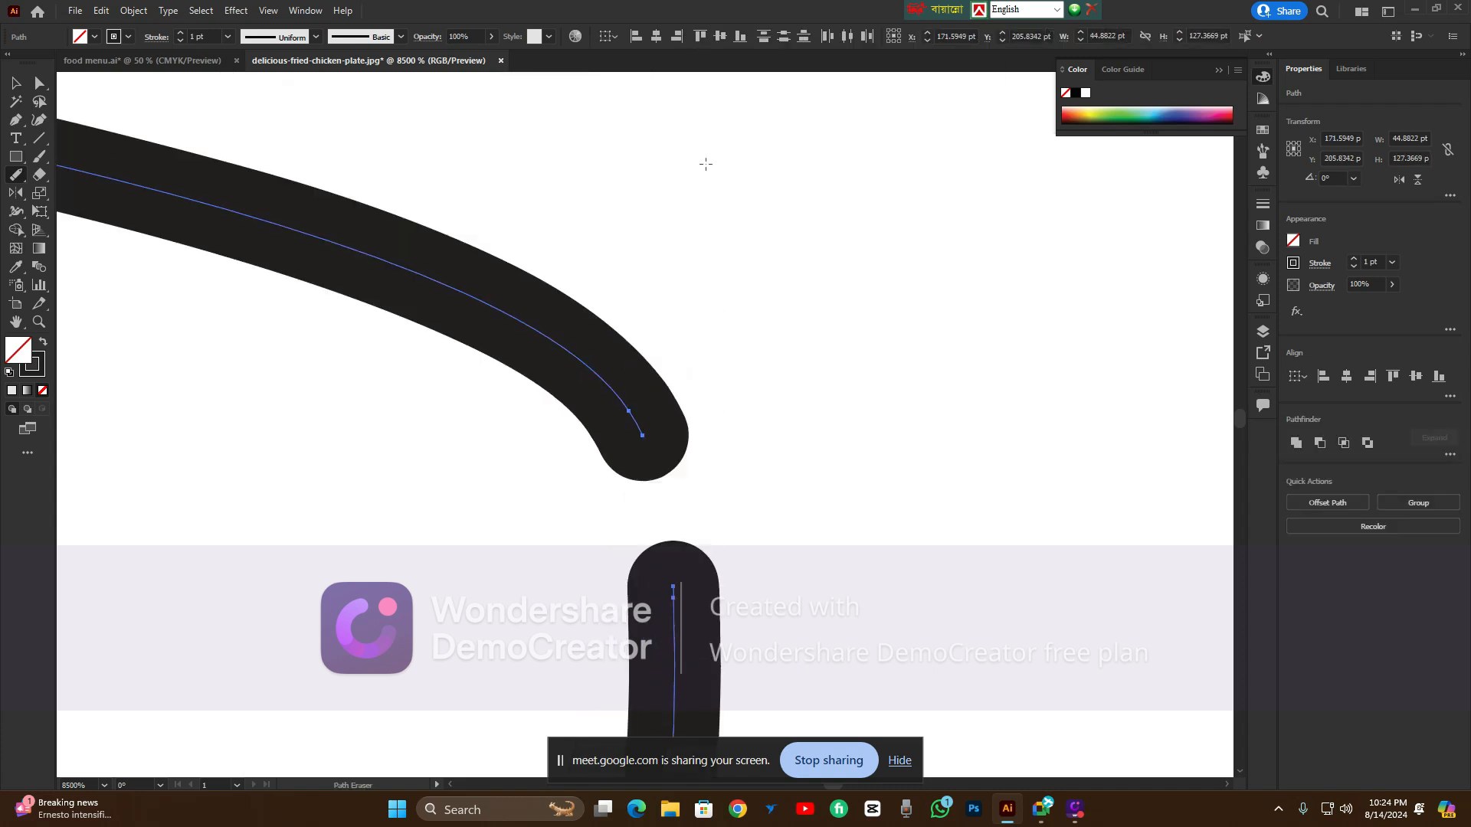
pyautogui.hotkey('ctrl', 'z')
pyautogui.scroll(-5, 682, 272)
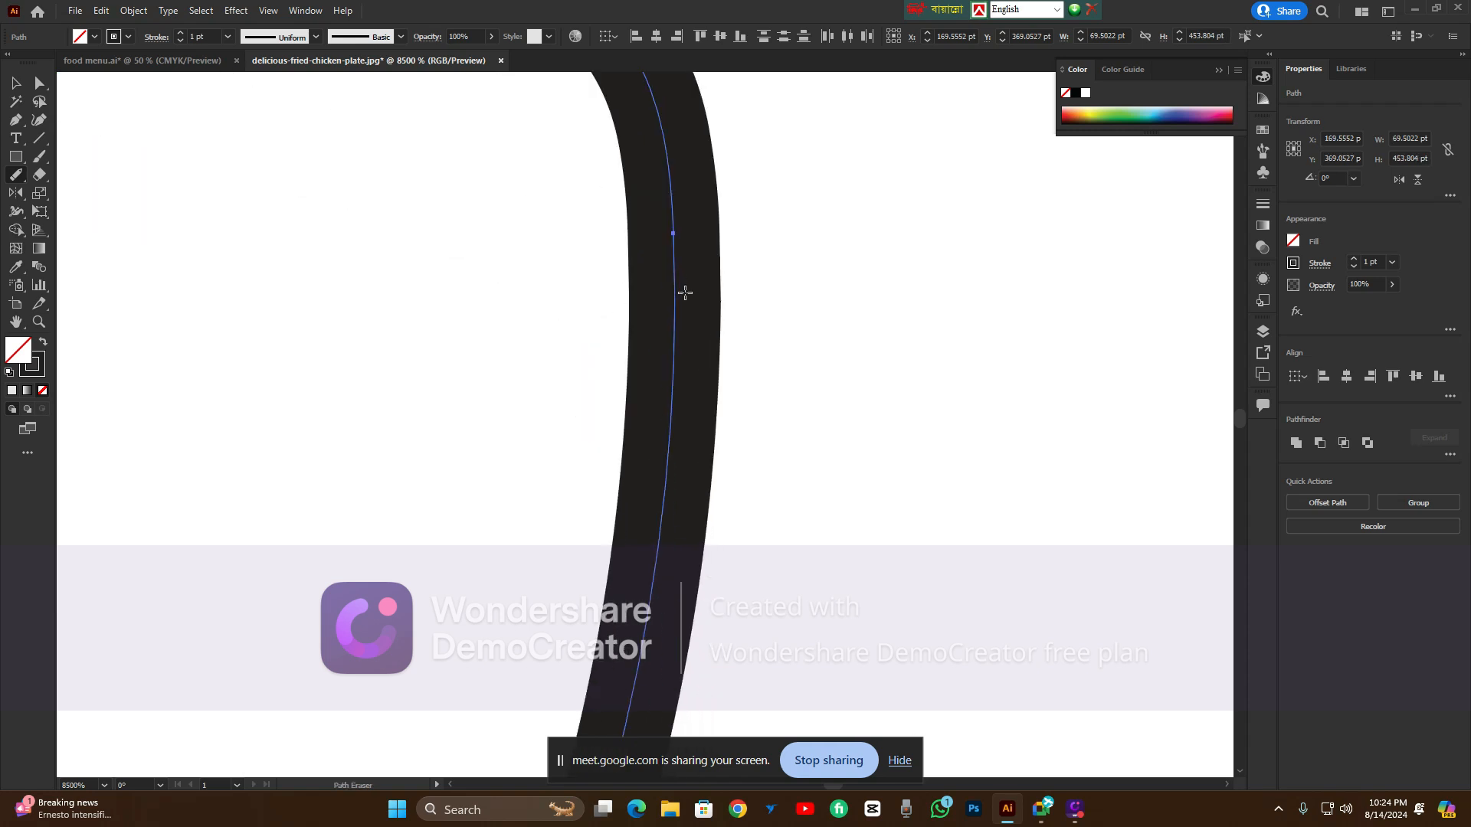
# Undo the remaining Path Eraser cut on the long wavy line near the sharp bend
pyautogui.press('ctrl')
pyautogui.keyDown('ctrl'); pyautogui.click(667, 234); pyautogui.keyUp('ctrl')
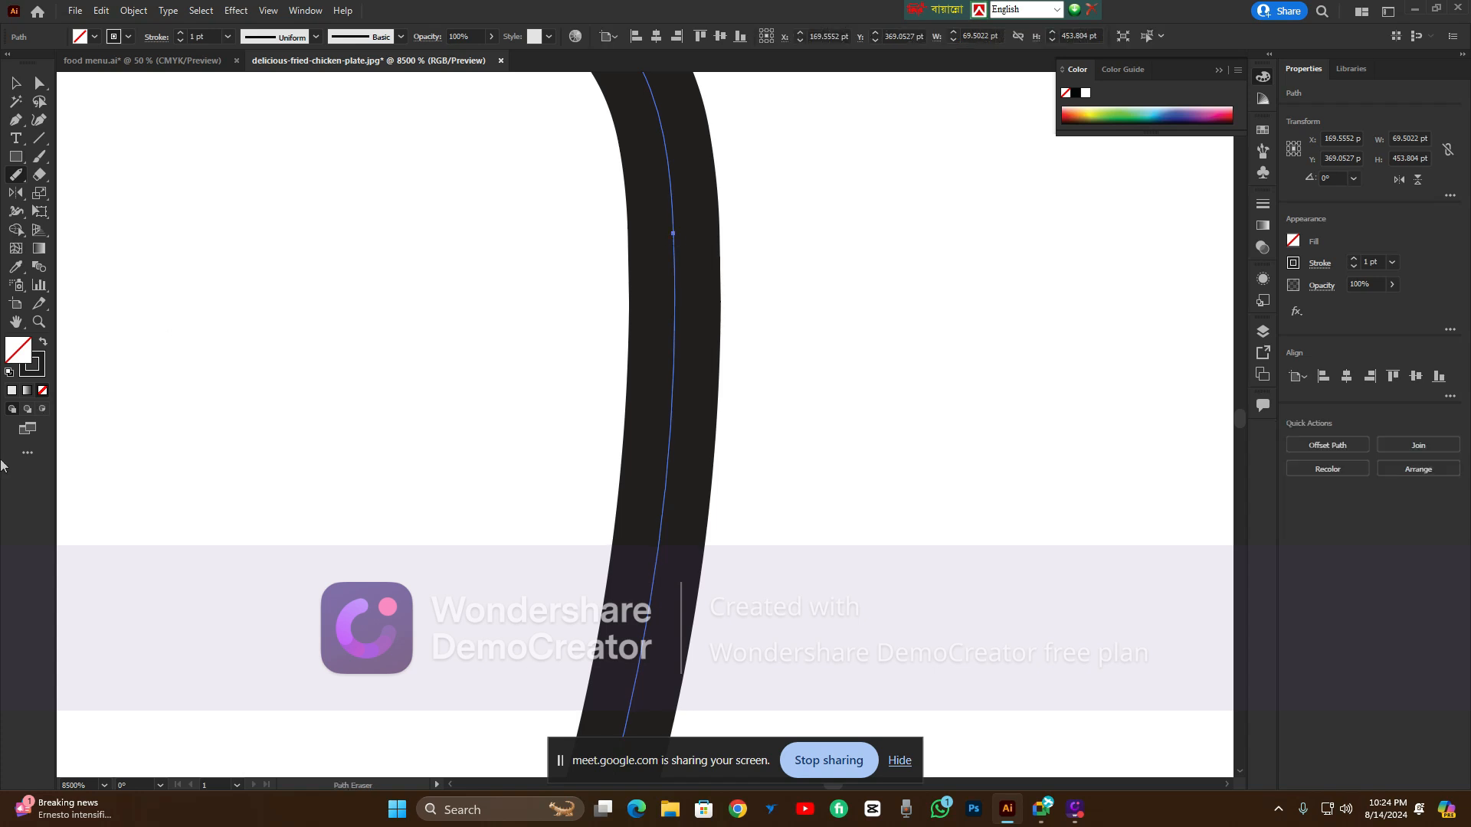
pyautogui.scroll(-2, 739, 228)
pyautogui.scroll(3, 714, 184)
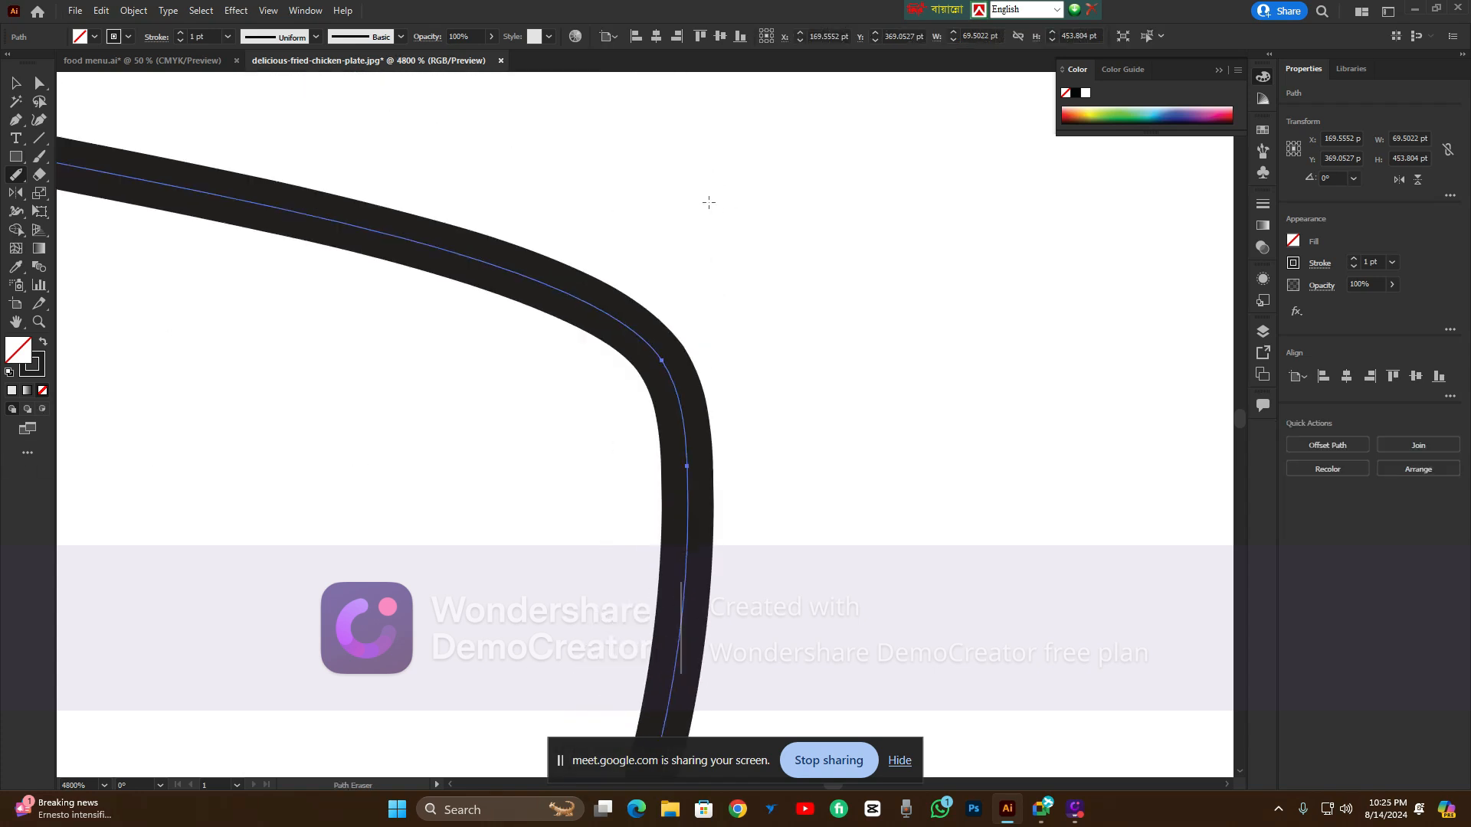
pyautogui.scroll(-3, 788, 482)
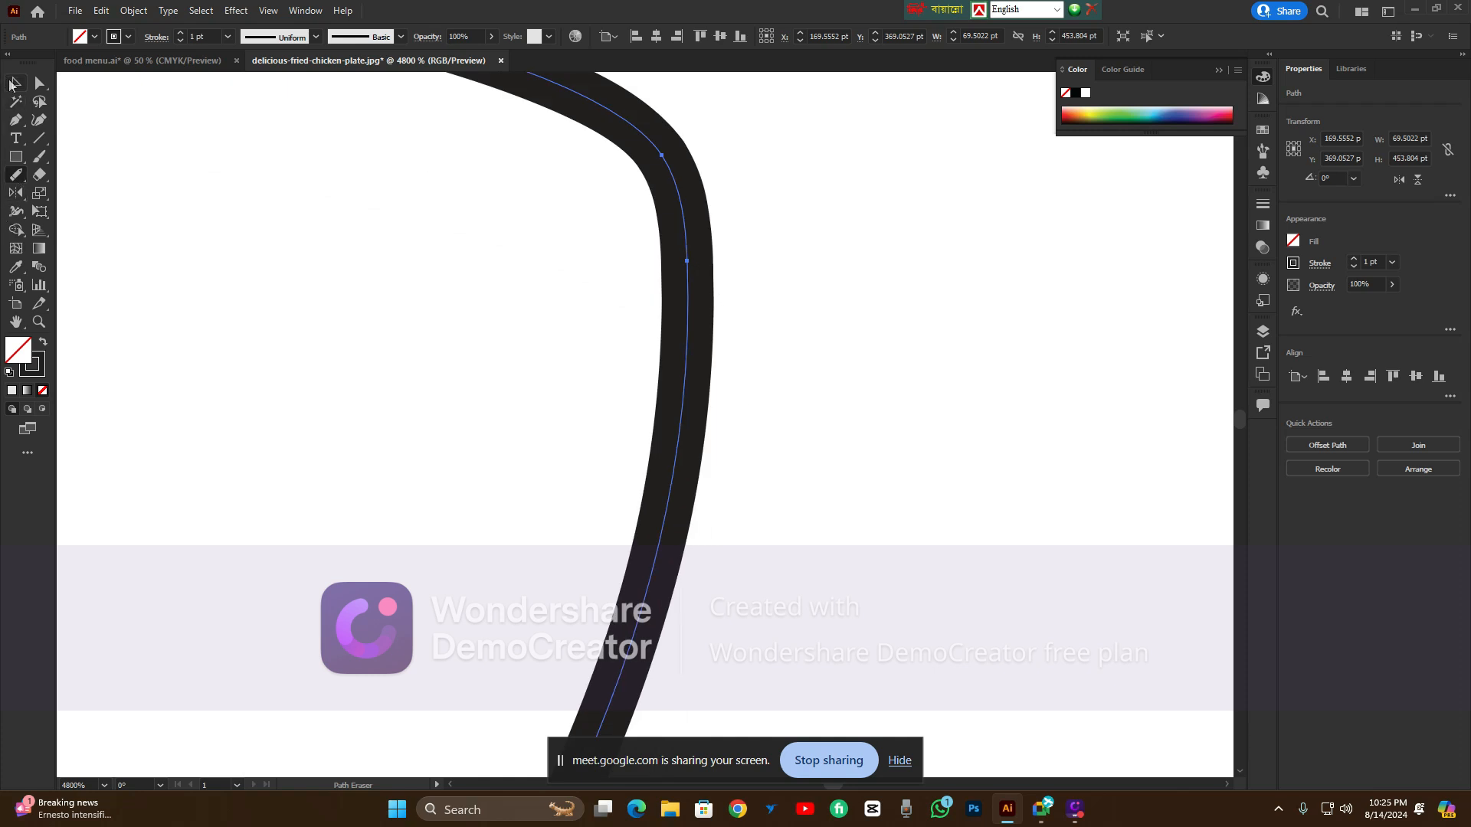
# Deselect the long wavy line, select it again and reactivate the Path Eraser tool
pyautogui.click(14, 83)
pyautogui.click(314, 210)
pyautogui.click(692, 303)
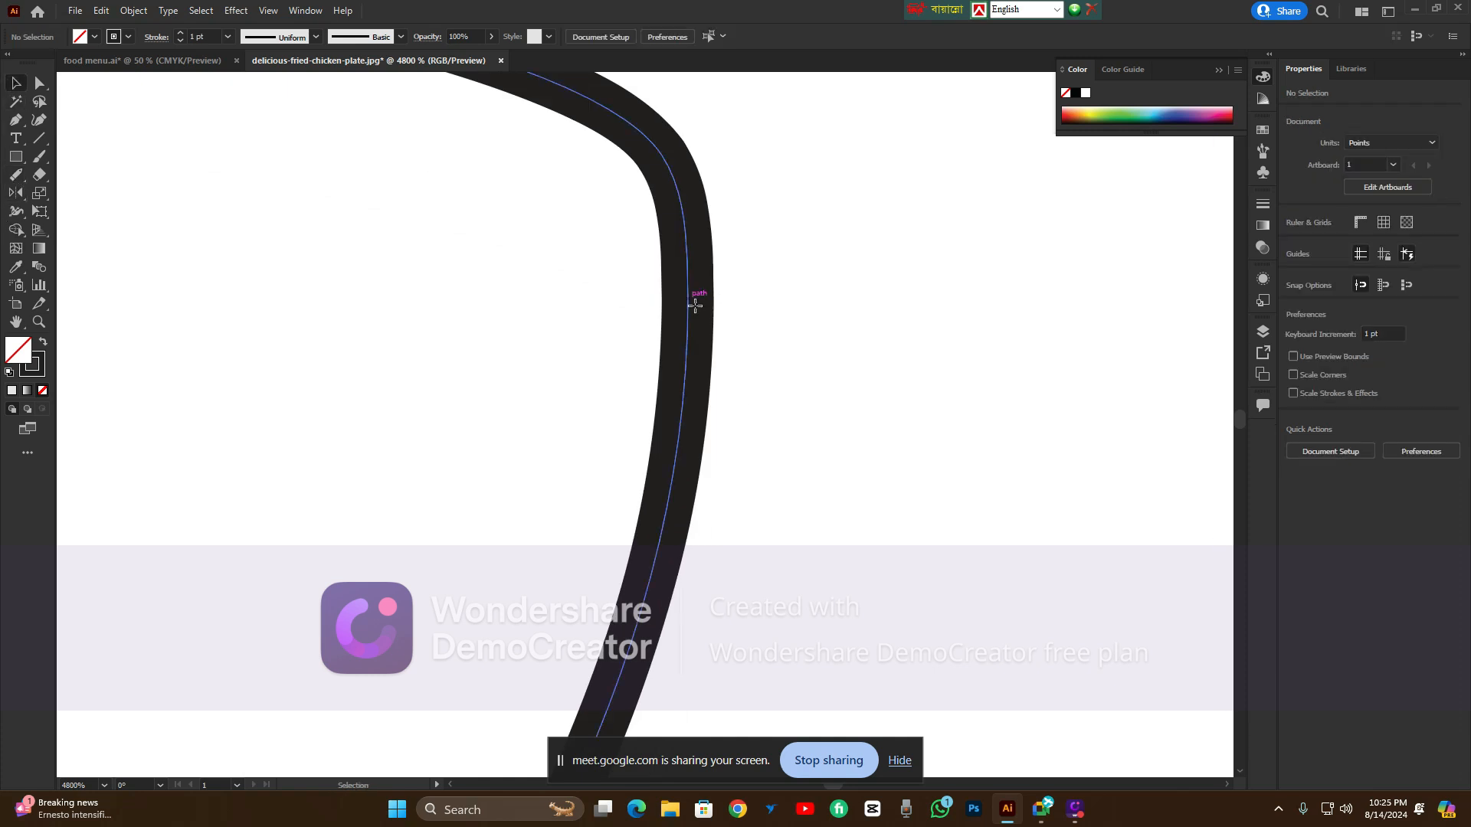
pyautogui.click(14, 178)
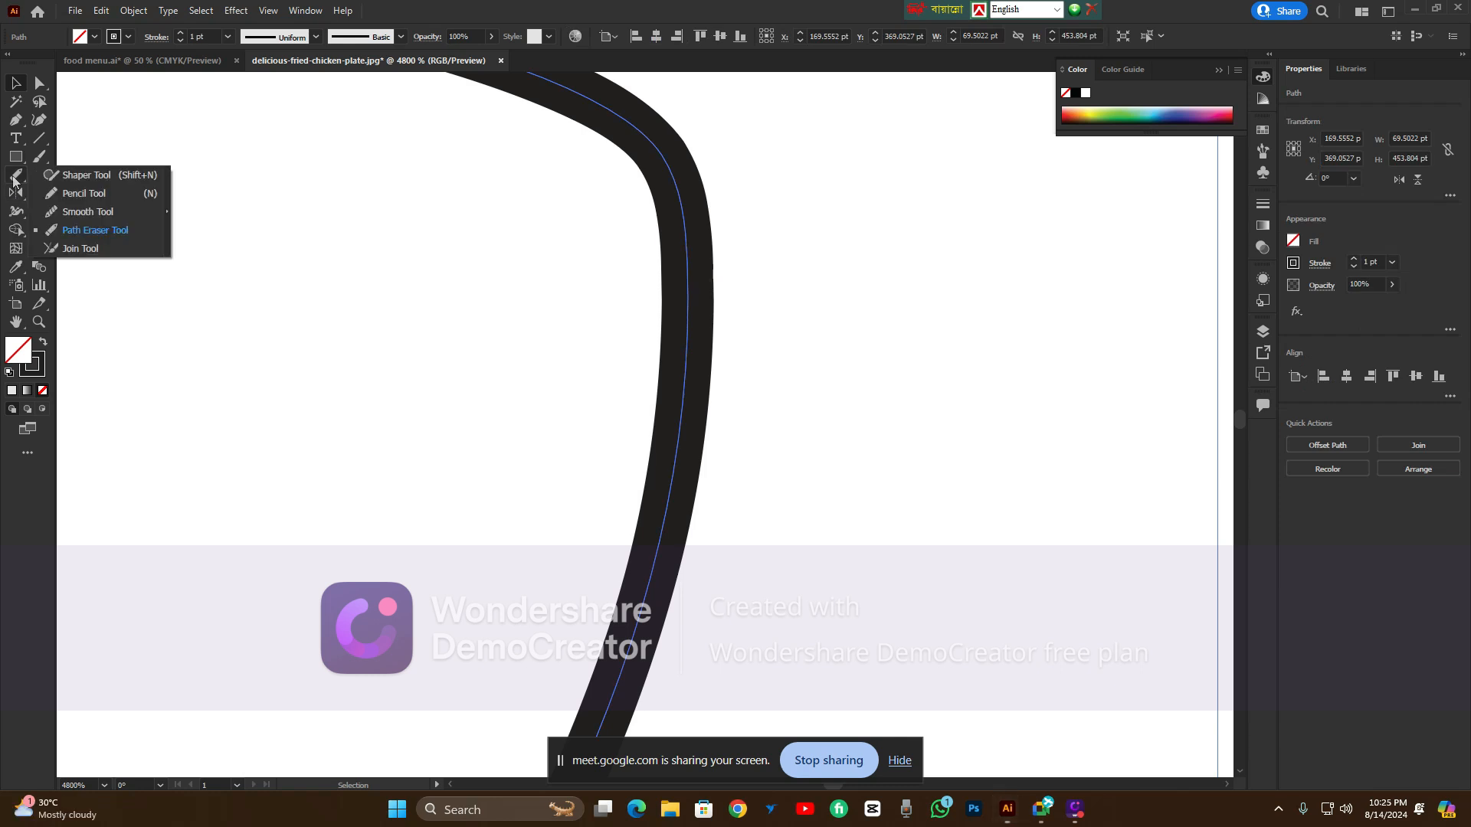
pyautogui.click(95, 230)
# Examine the anchor points along the long wavy line from the sharp bend up to the curve above it
pyautogui.scroll(2, 702, 154)
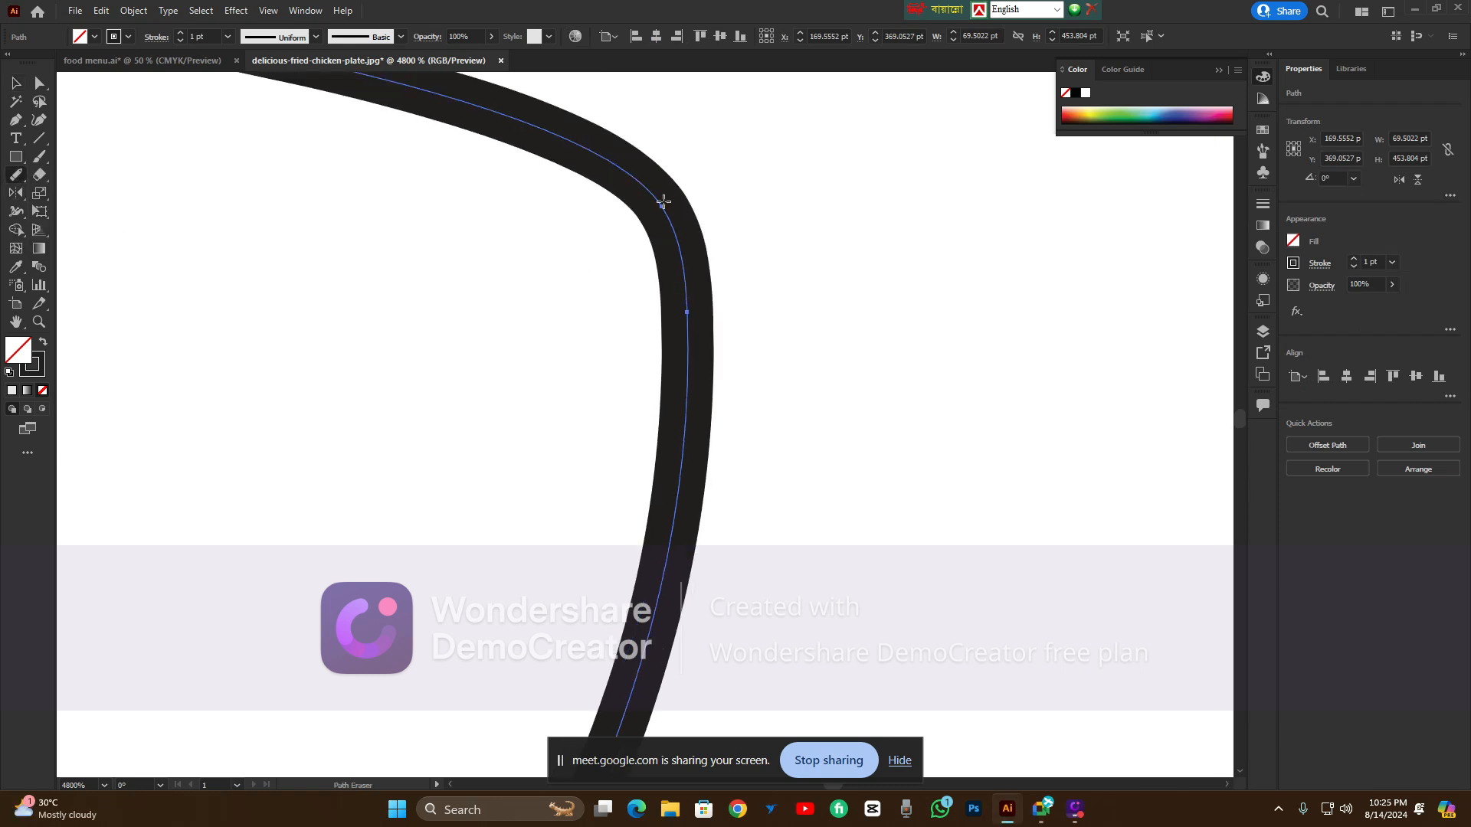
pyautogui.scroll(4, 704, 260)
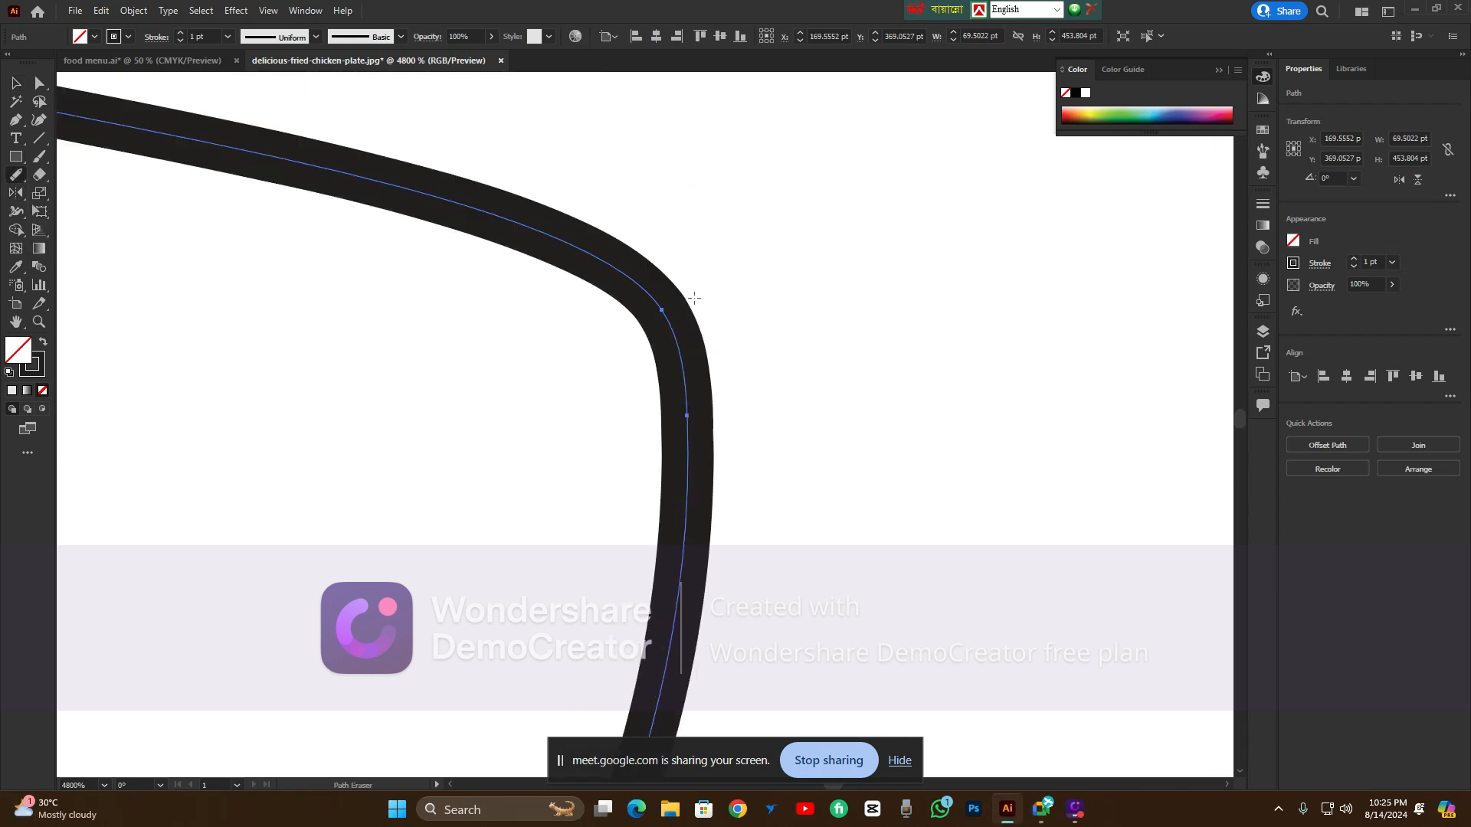
pyautogui.keyDown('alt'); pyautogui.scroll(-1, 693, 298); pyautogui.keyUp('alt')
pyautogui.keyDown('alt'); pyautogui.scroll(-1, 701, 374); pyautogui.keyUp('alt')
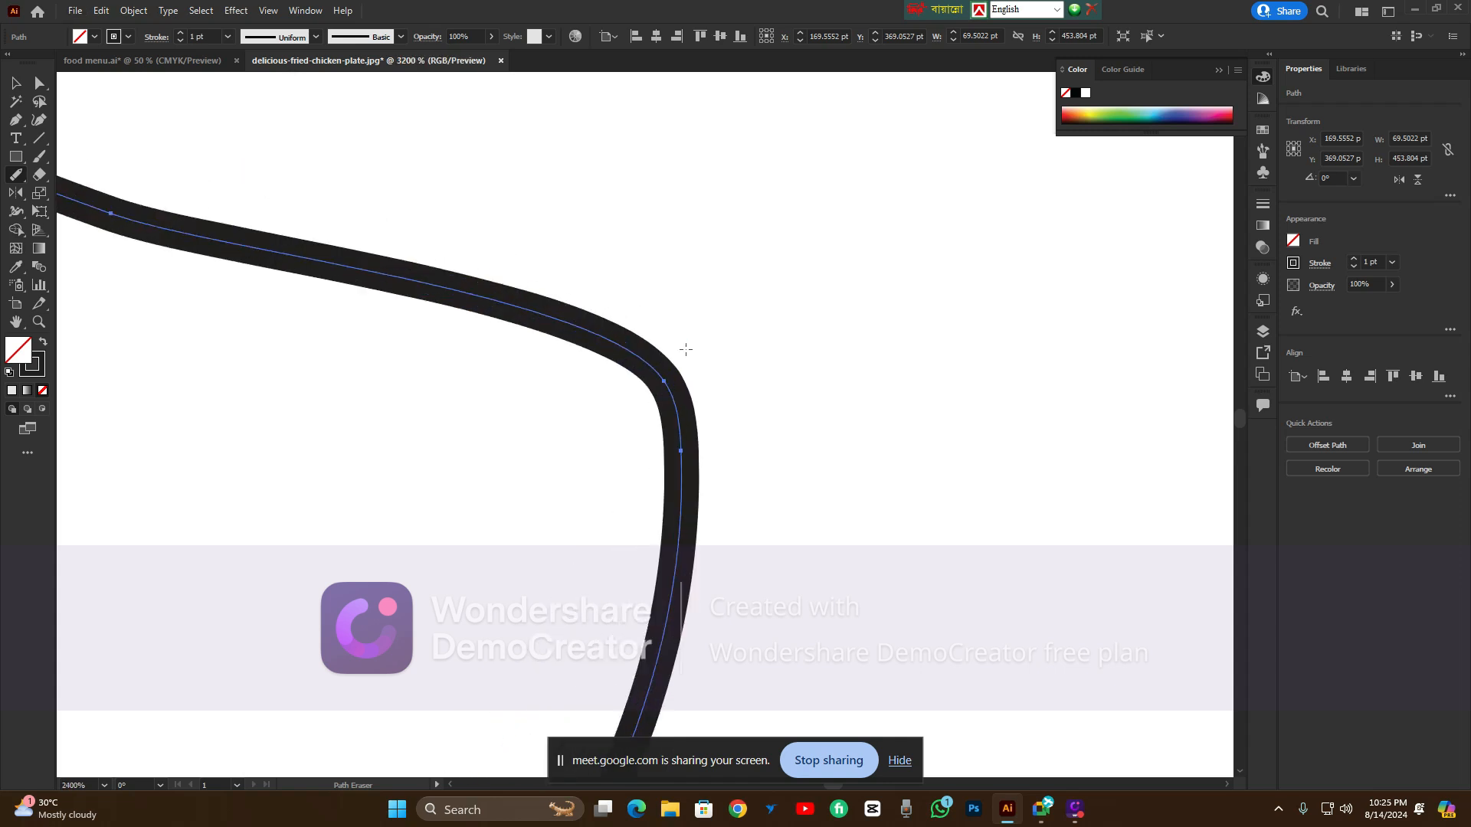
pyautogui.keyDown('alt'); pyautogui.scroll(-2, 329, 286); pyautogui.keyUp('alt')
pyautogui.keyDown('ctrl'); pyautogui.scroll(6, 242, 245); pyautogui.keyUp('ctrl')
pyautogui.scroll(7, 187, 179)
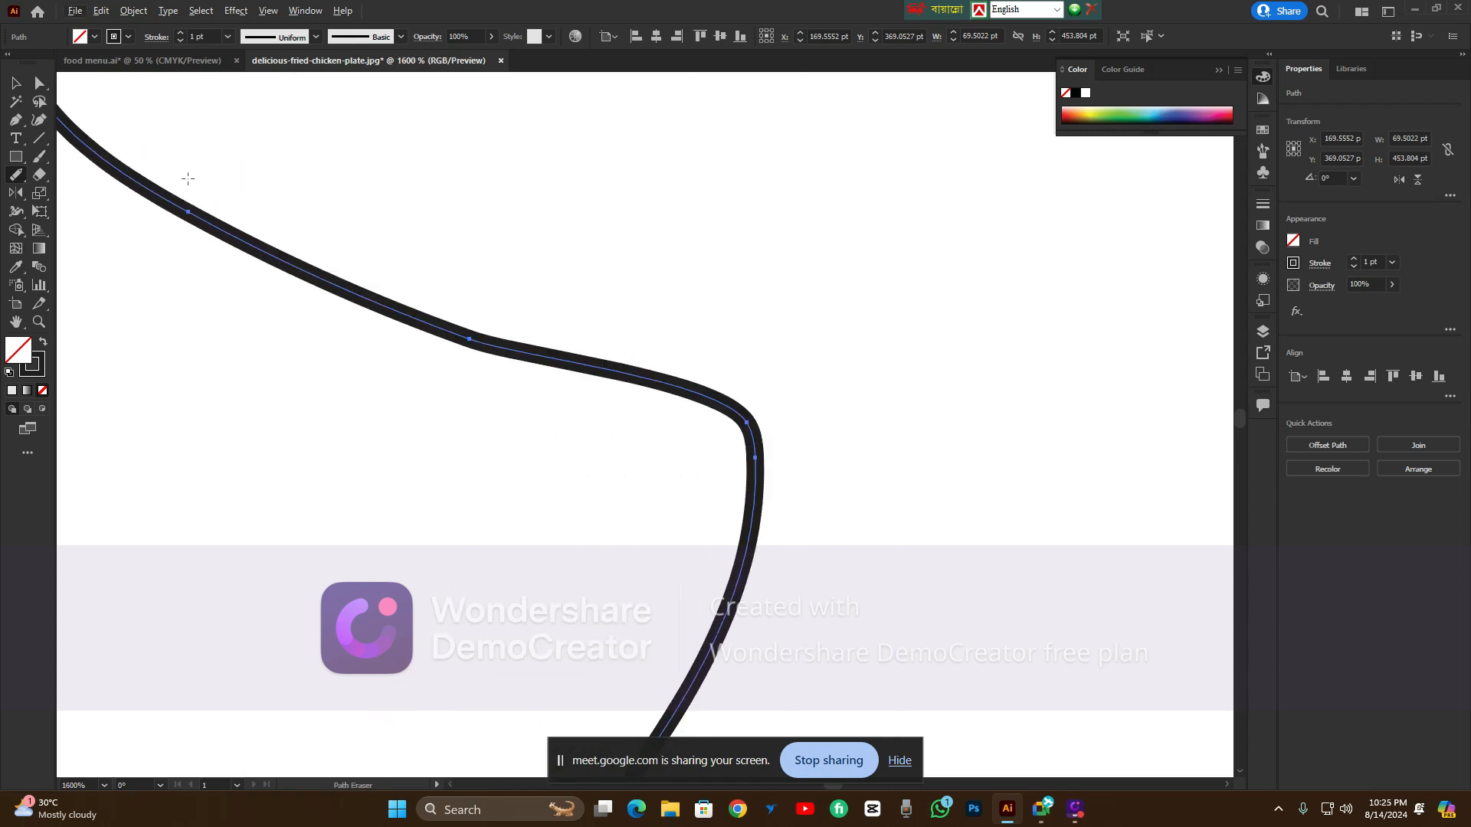
pyautogui.keyDown('ctrl'); pyautogui.scroll(2, 208, 261); pyautogui.keyUp('ctrl')
pyautogui.keyDown('ctrl'); pyautogui.scroll(3, 214, 268); pyautogui.keyUp('ctrl')
pyautogui.scroll(6, 230, 264)
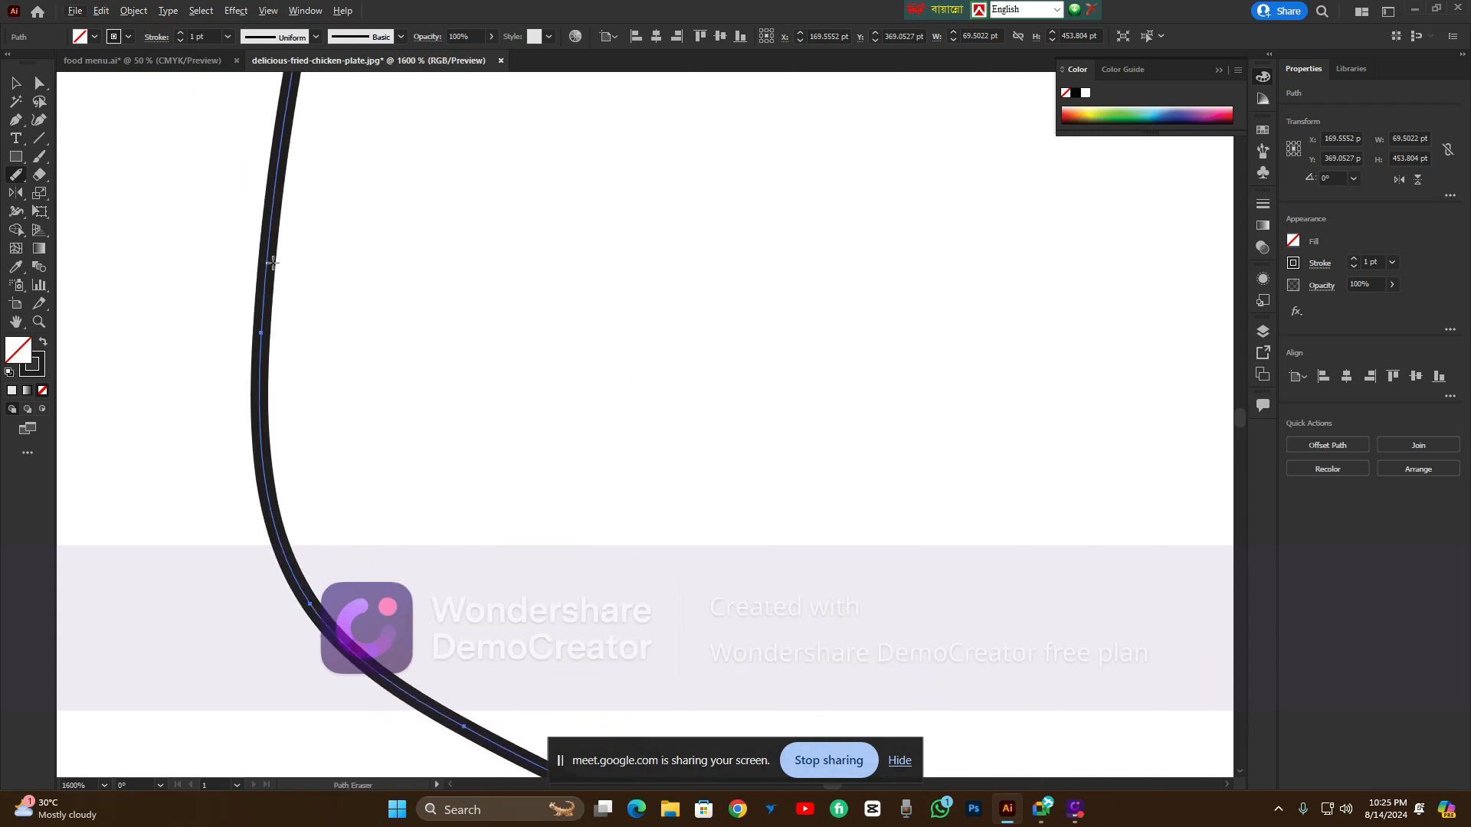
pyautogui.scroll(-1, 283, 286)
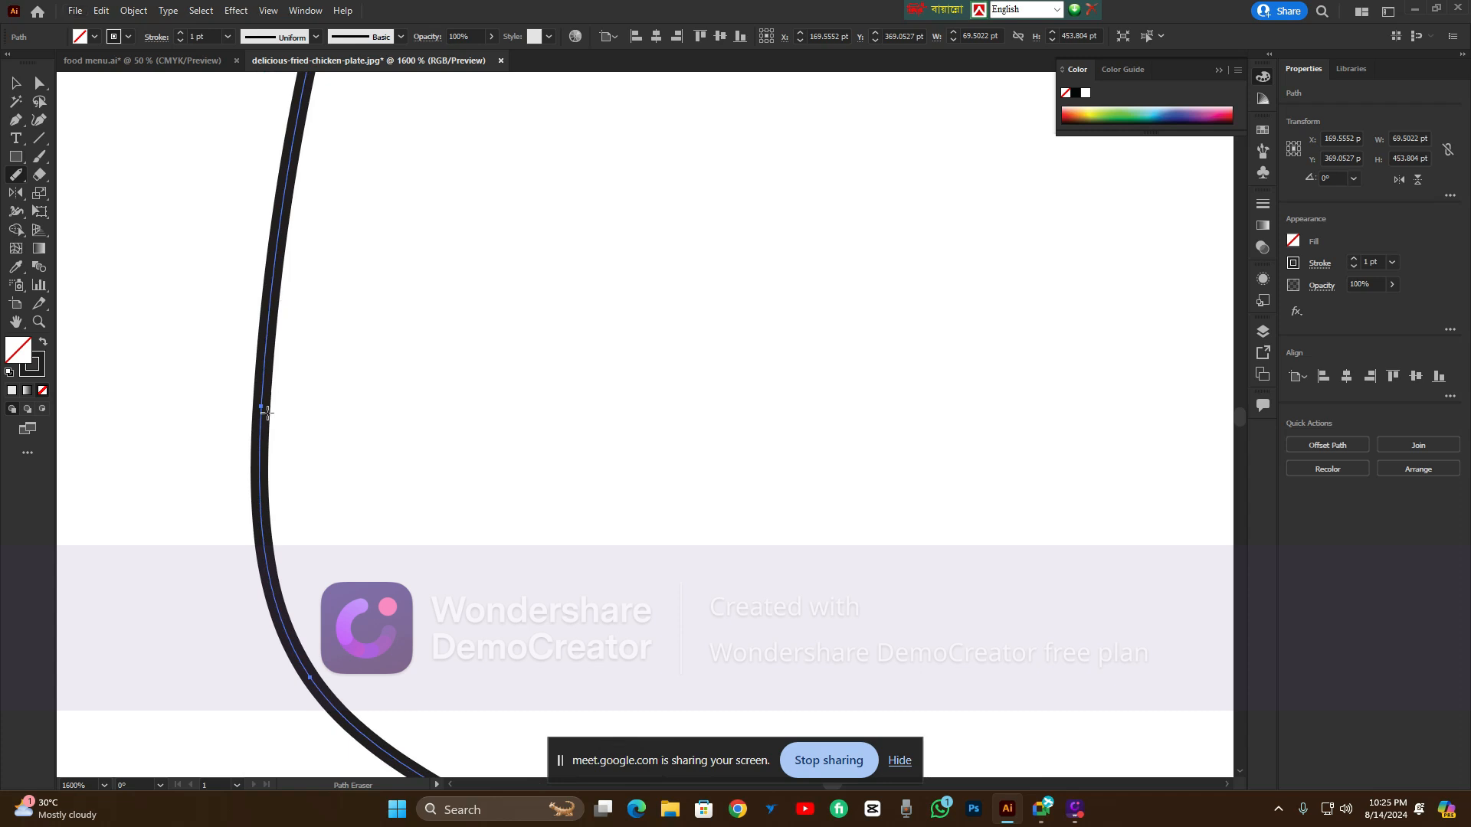
pyautogui.scroll(-1, 266, 412)
pyautogui.keyDown('alt'); pyautogui.scroll(1, 270, 408); pyautogui.keyUp('alt')
pyautogui.scroll(-1, 272, 404)
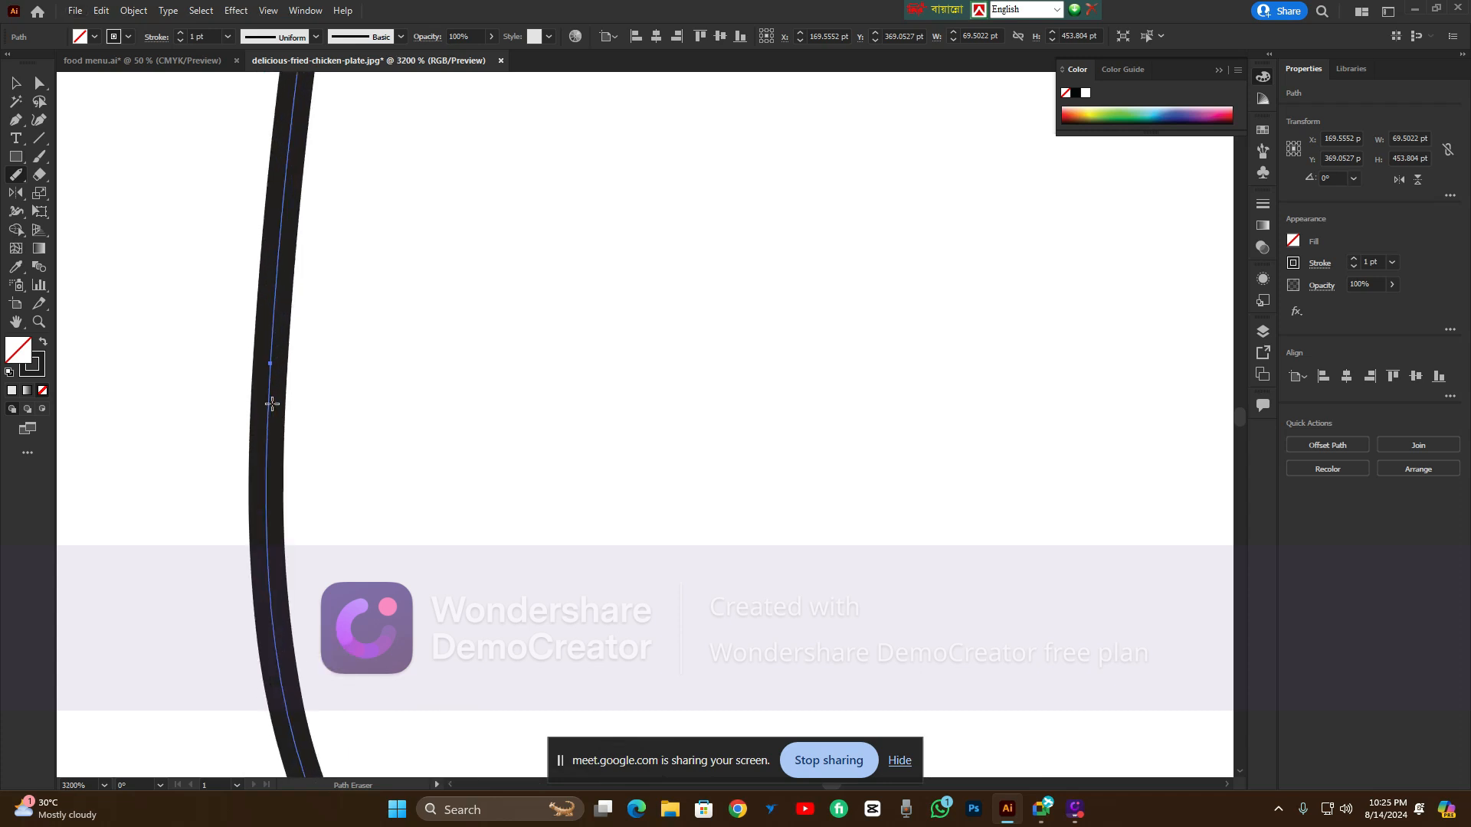
pyautogui.scroll(-5, 283, 397)
pyautogui.keyDown('alt'); pyautogui.scroll(-1, 386, 573); pyautogui.keyUp('alt')
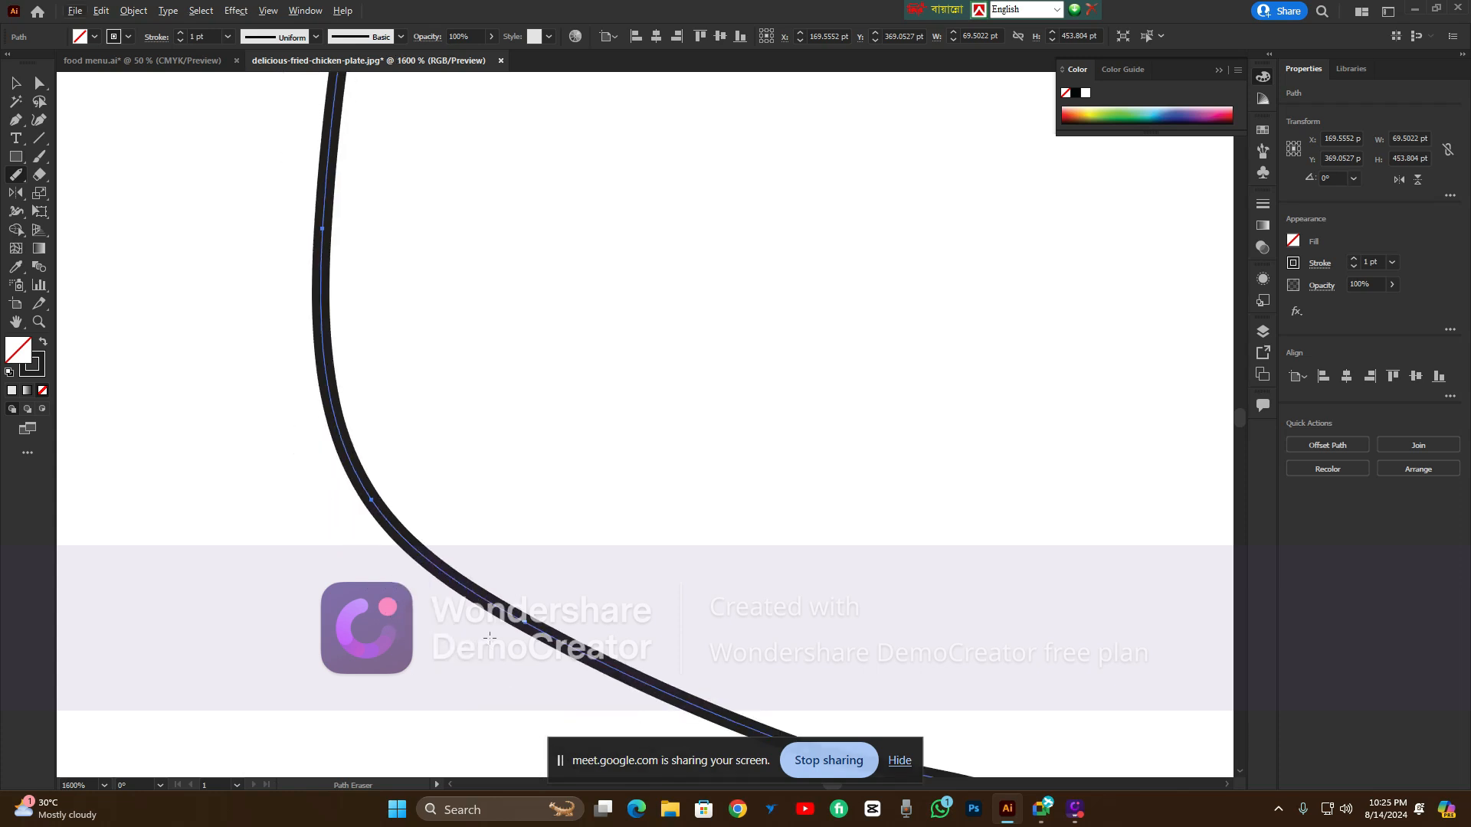
pyautogui.scroll(-1, 489, 637)
pyautogui.scroll(-2, 569, 575)
pyautogui.hscroll(2, 976, 580)
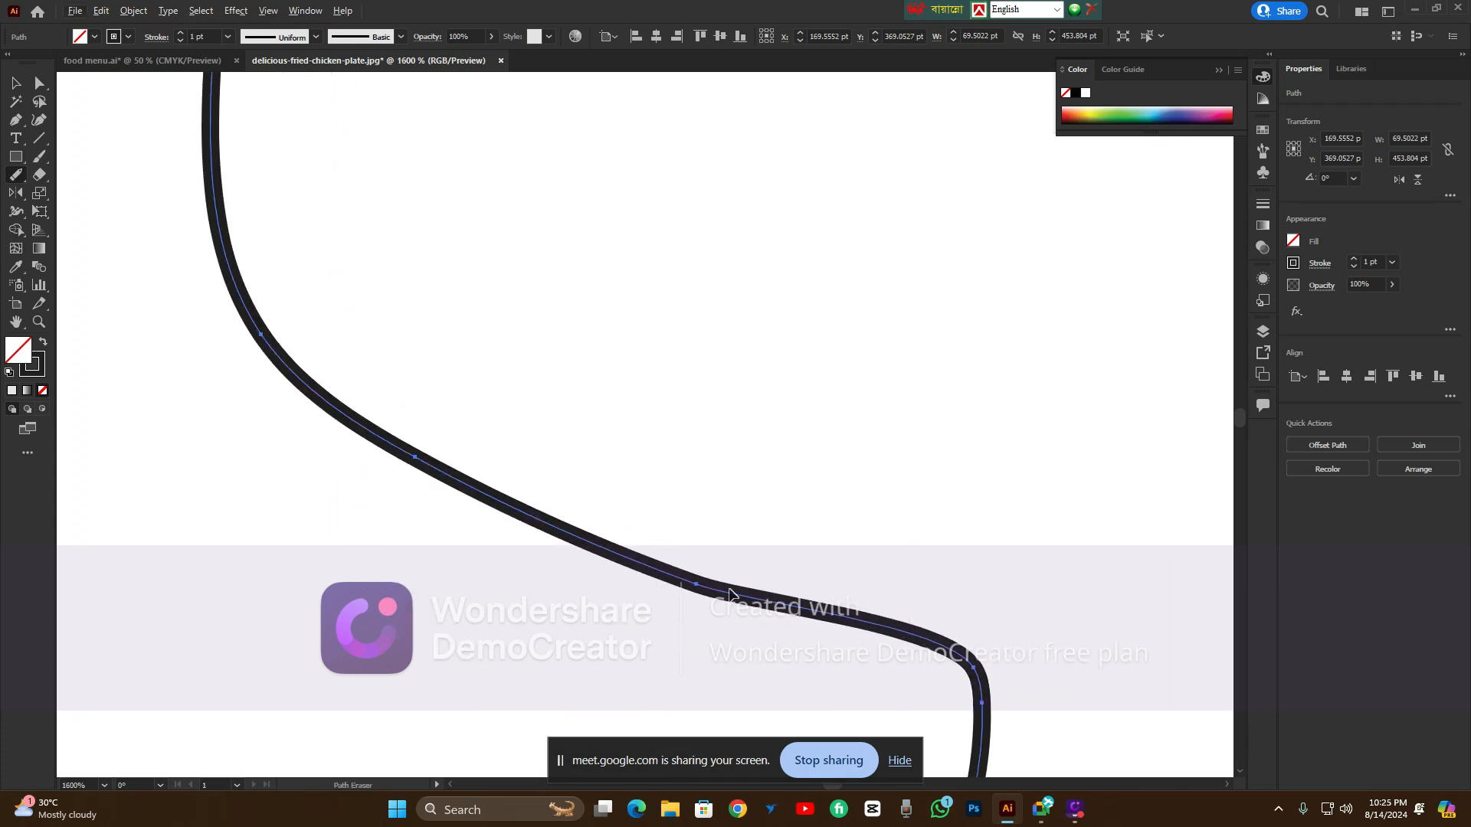
pyautogui.scroll(-1, 669, 591)
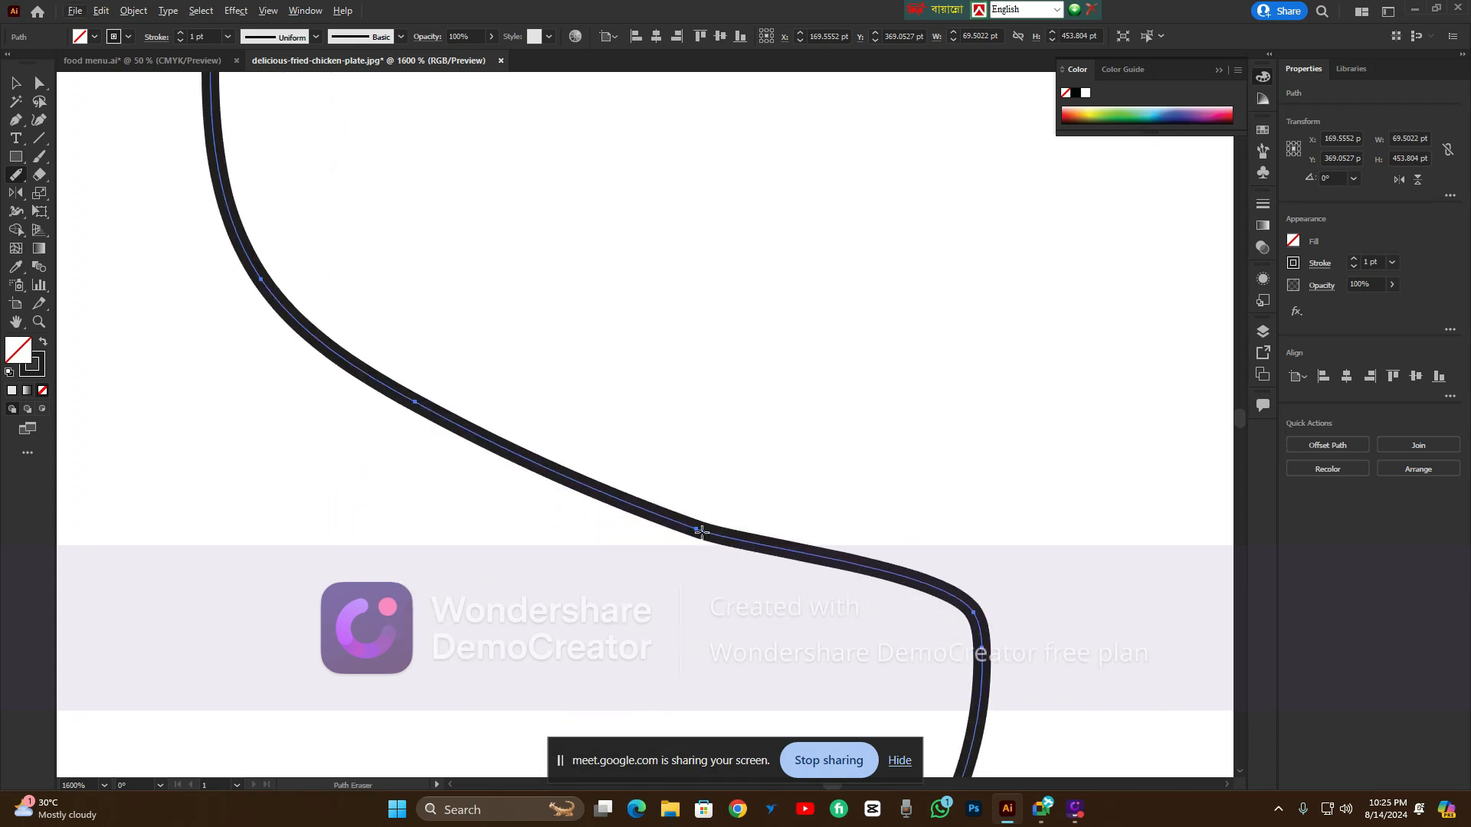
pyautogui.scroll(2, 401, 402)
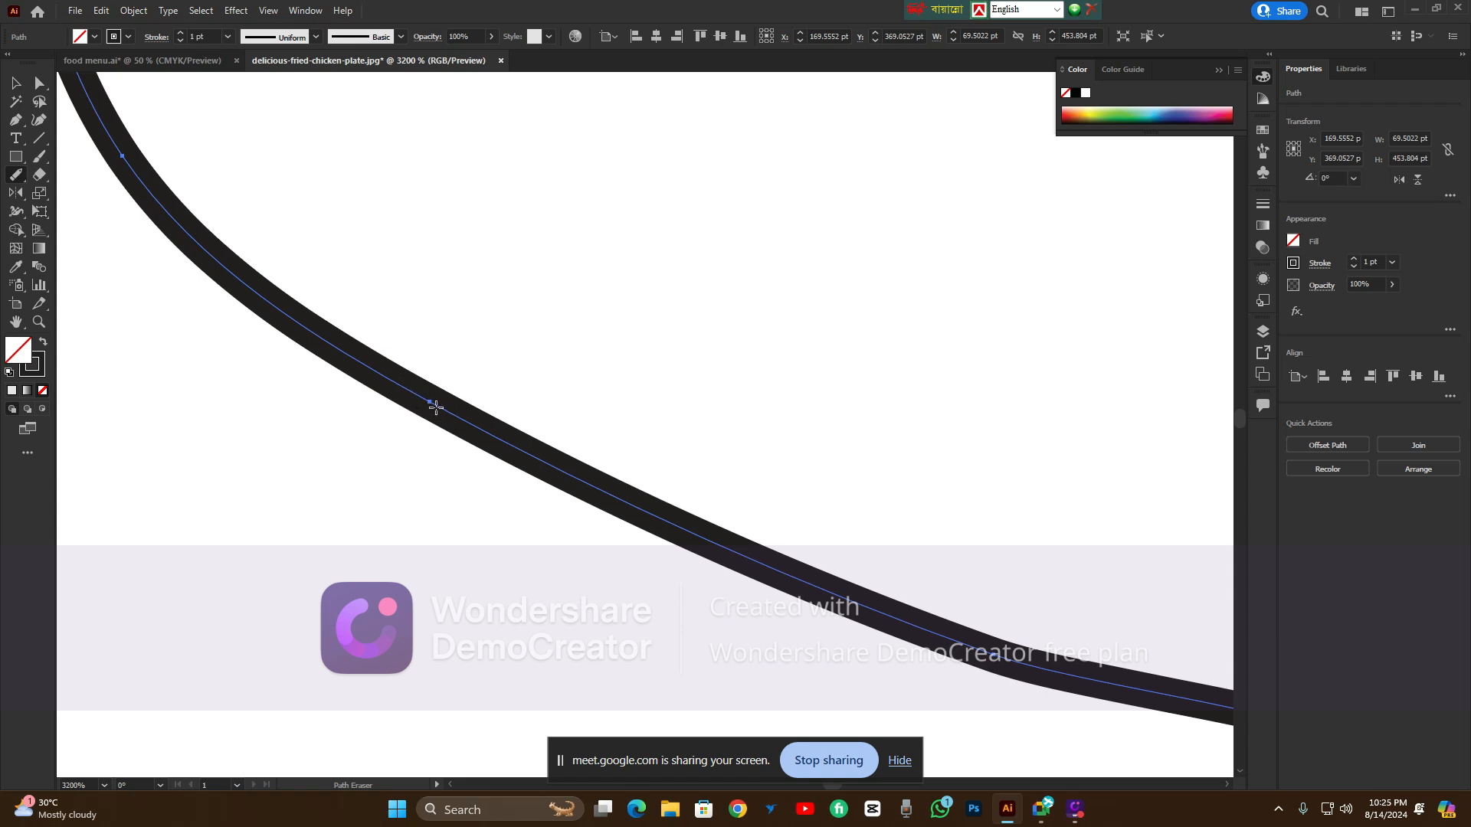
# Cut the long wavy line with the Path Eraser at the two neighbouring anchor points on the sloping stretch above the sharp bend
pyautogui.moveTo(435, 408); pyautogui.dragTo(424, 435)
pyautogui.hscroll(3, 424, 435)
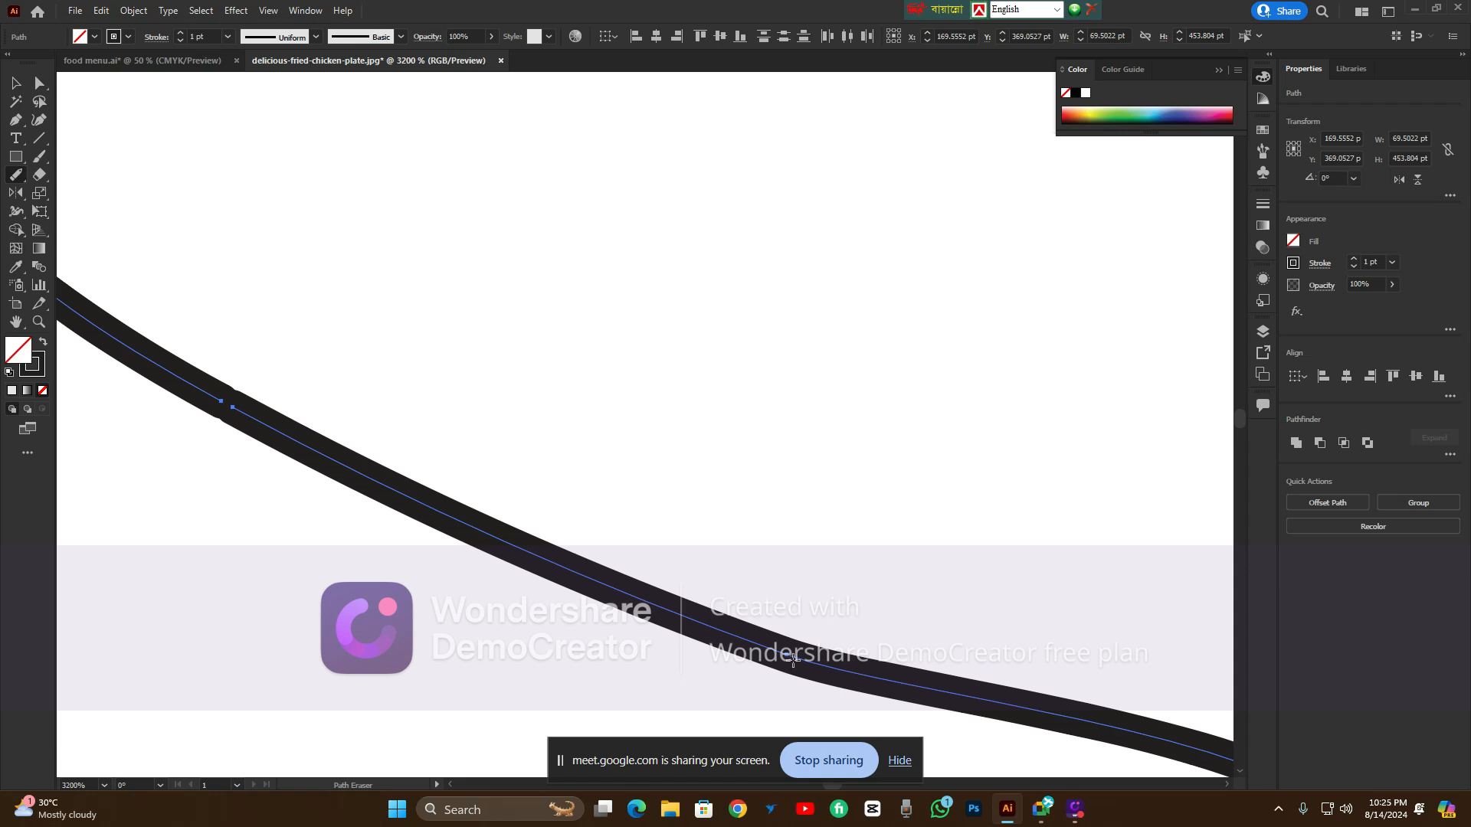
pyautogui.moveTo(793, 660); pyautogui.dragTo(794, 690)
pyautogui.scroll(-1, 793, 694)
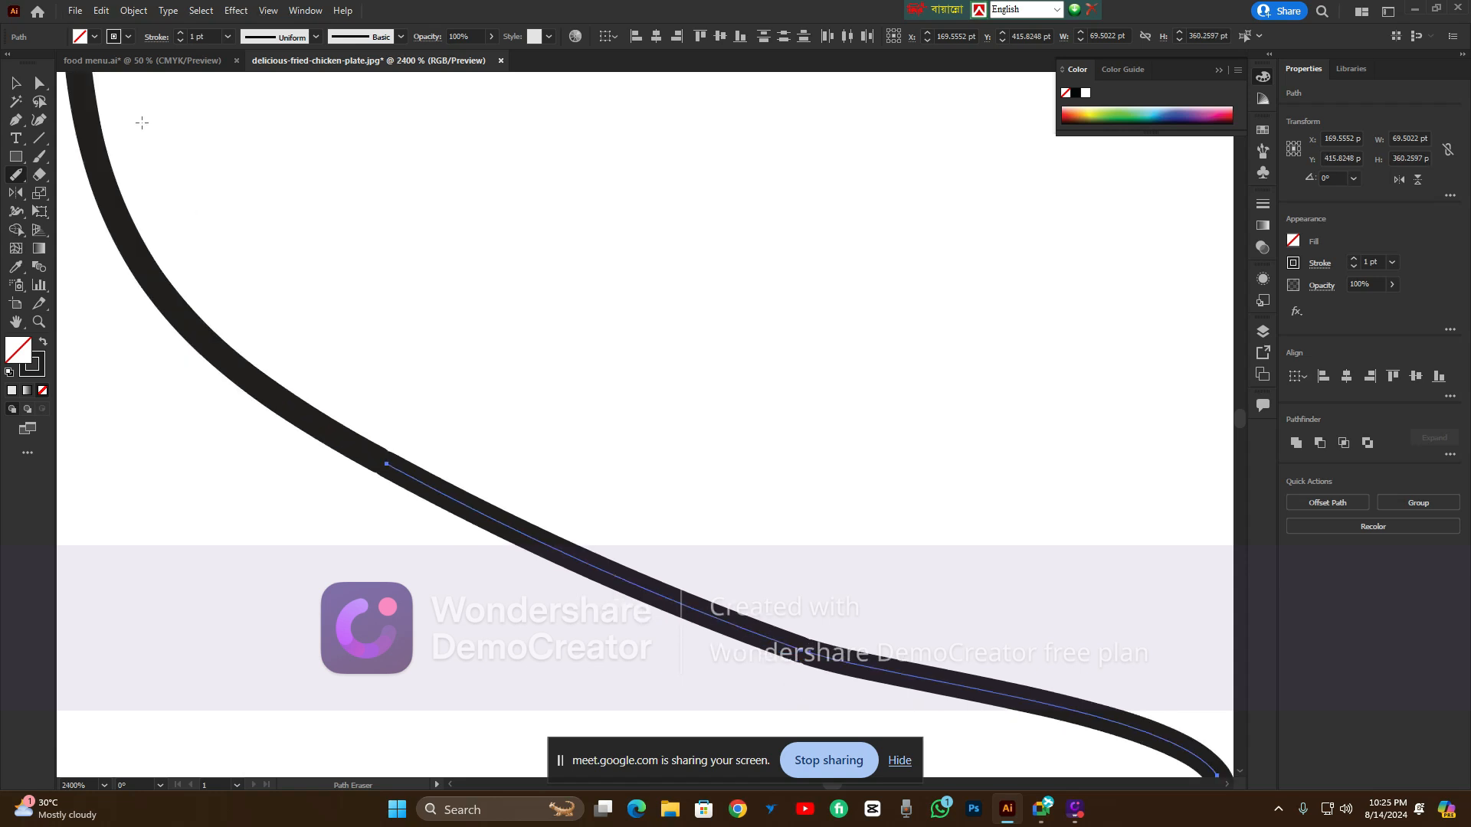
# Move the cut-out sloping segment slightly up and to the right, away from the rest of the wavy line
pyautogui.press('v')
pyautogui.click(444, 287)
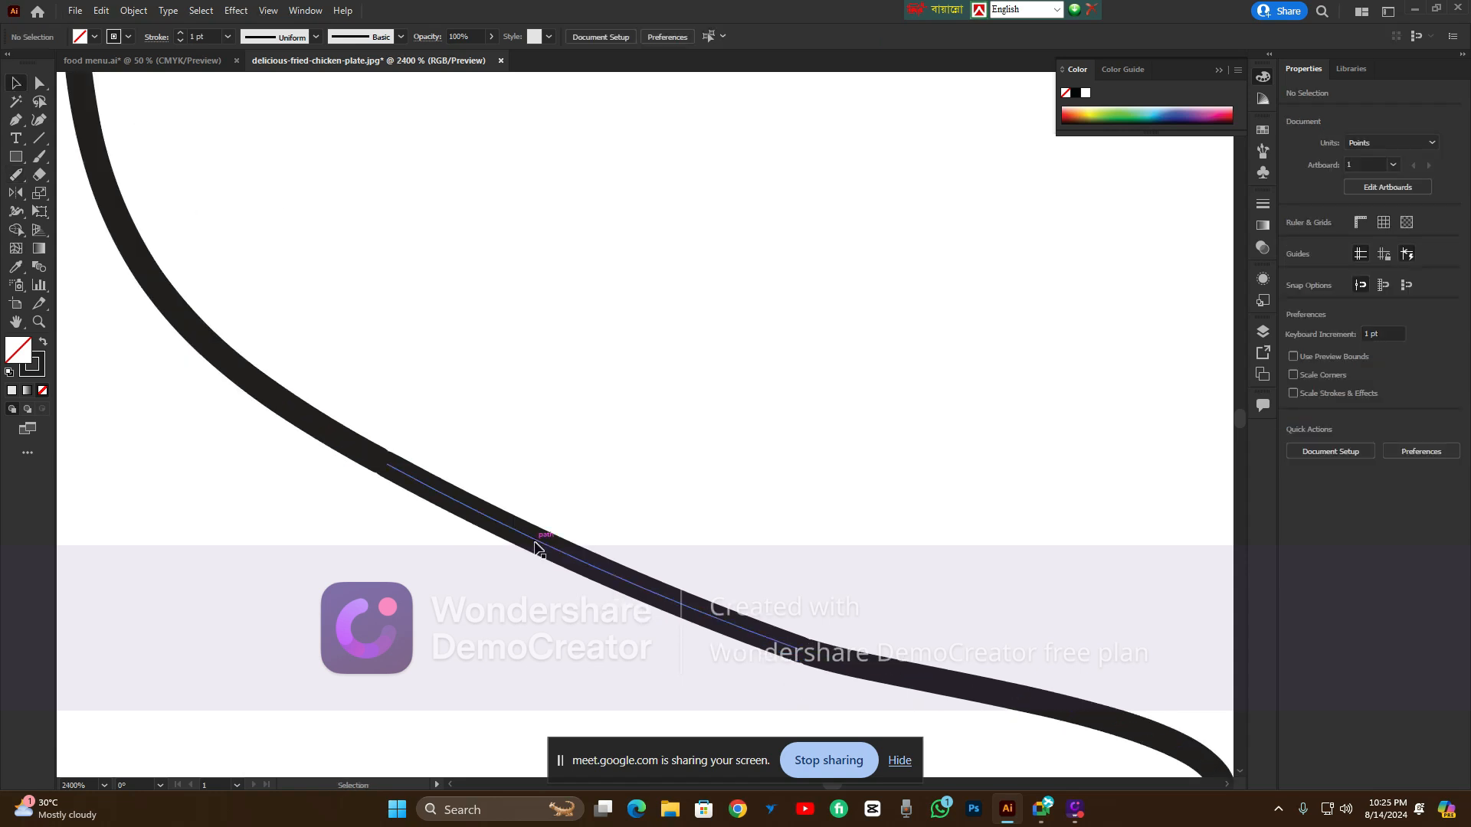
pyautogui.moveTo(536, 549); pyautogui.dragTo(557, 482)
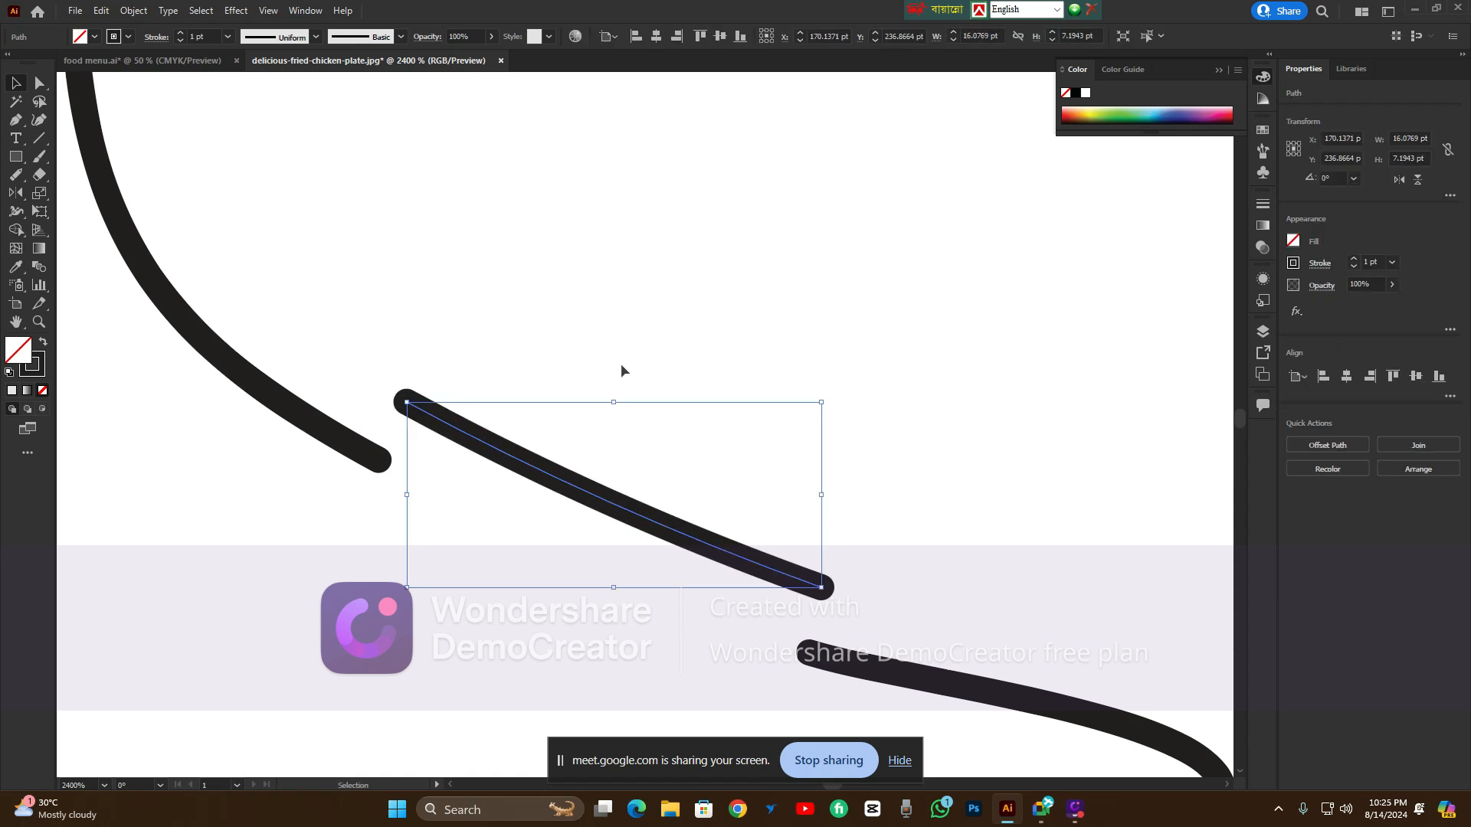
# Undo the move of the cut segment and the earlier cuts so the curve is one continuous path
pyautogui.press('a')
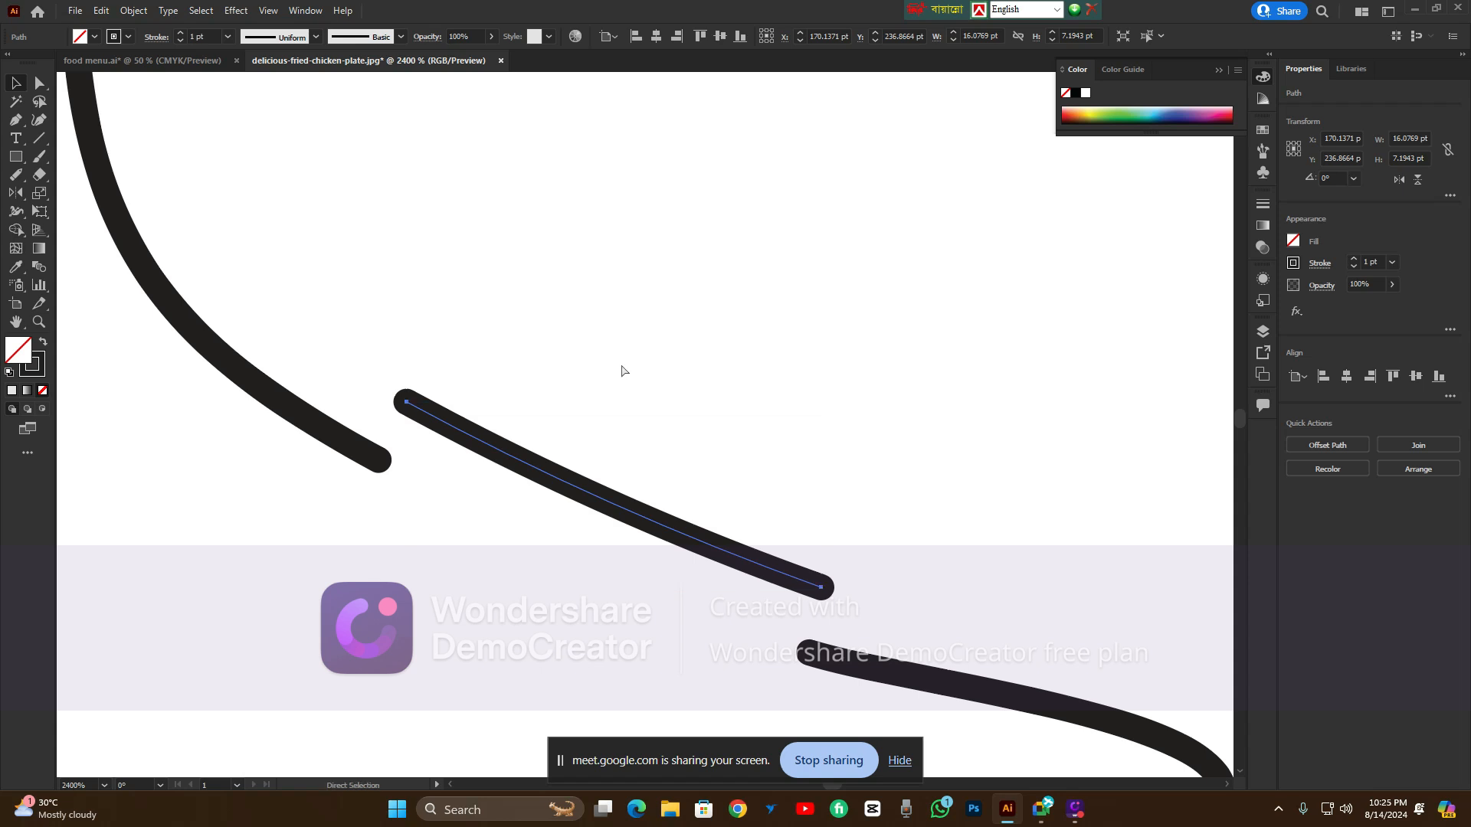
pyautogui.press('ctrl')
pyautogui.hotkey('ctrl', 'z')
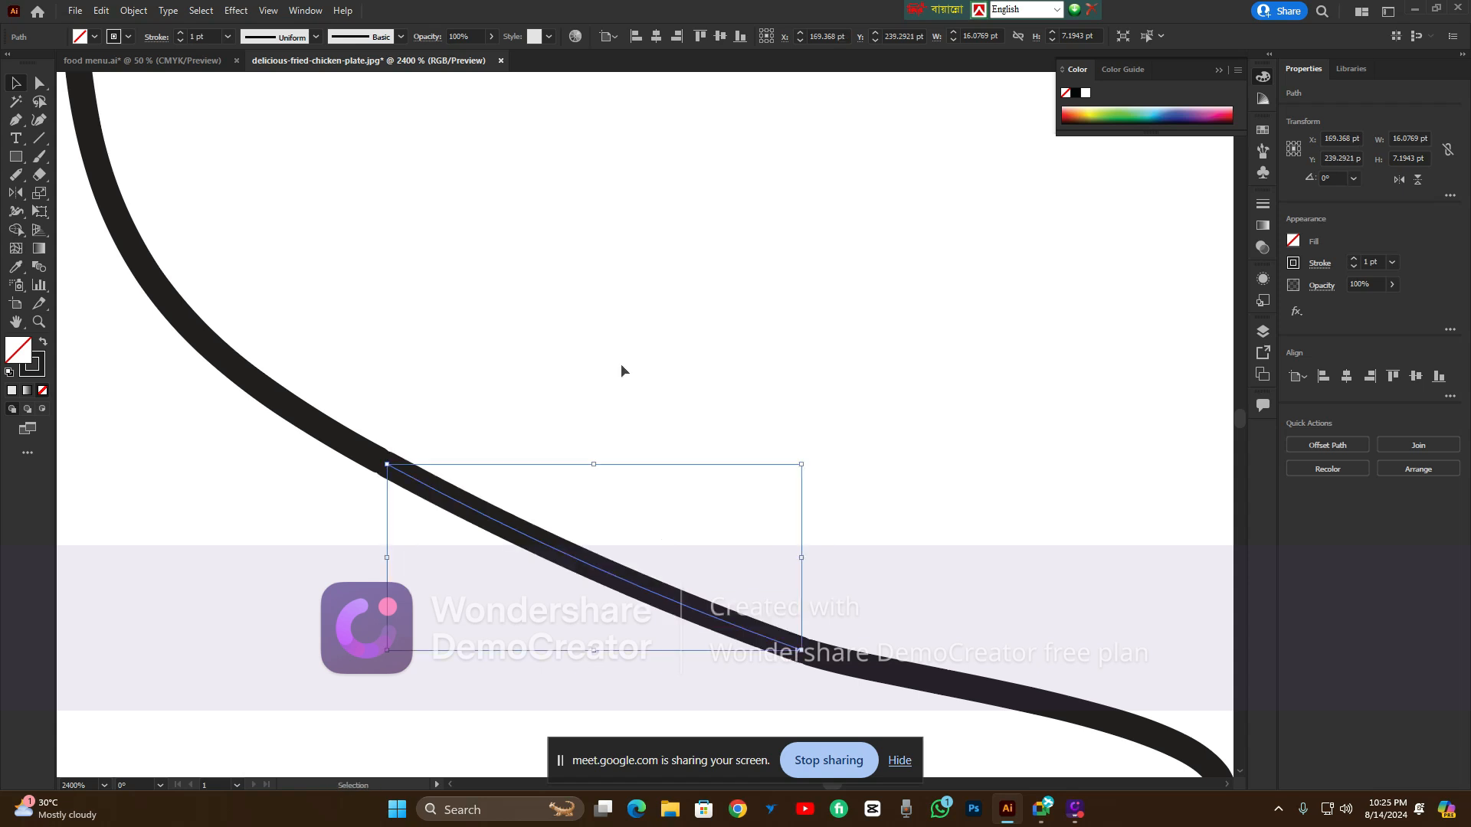
pyautogui.hotkey('ctrl', 'z')
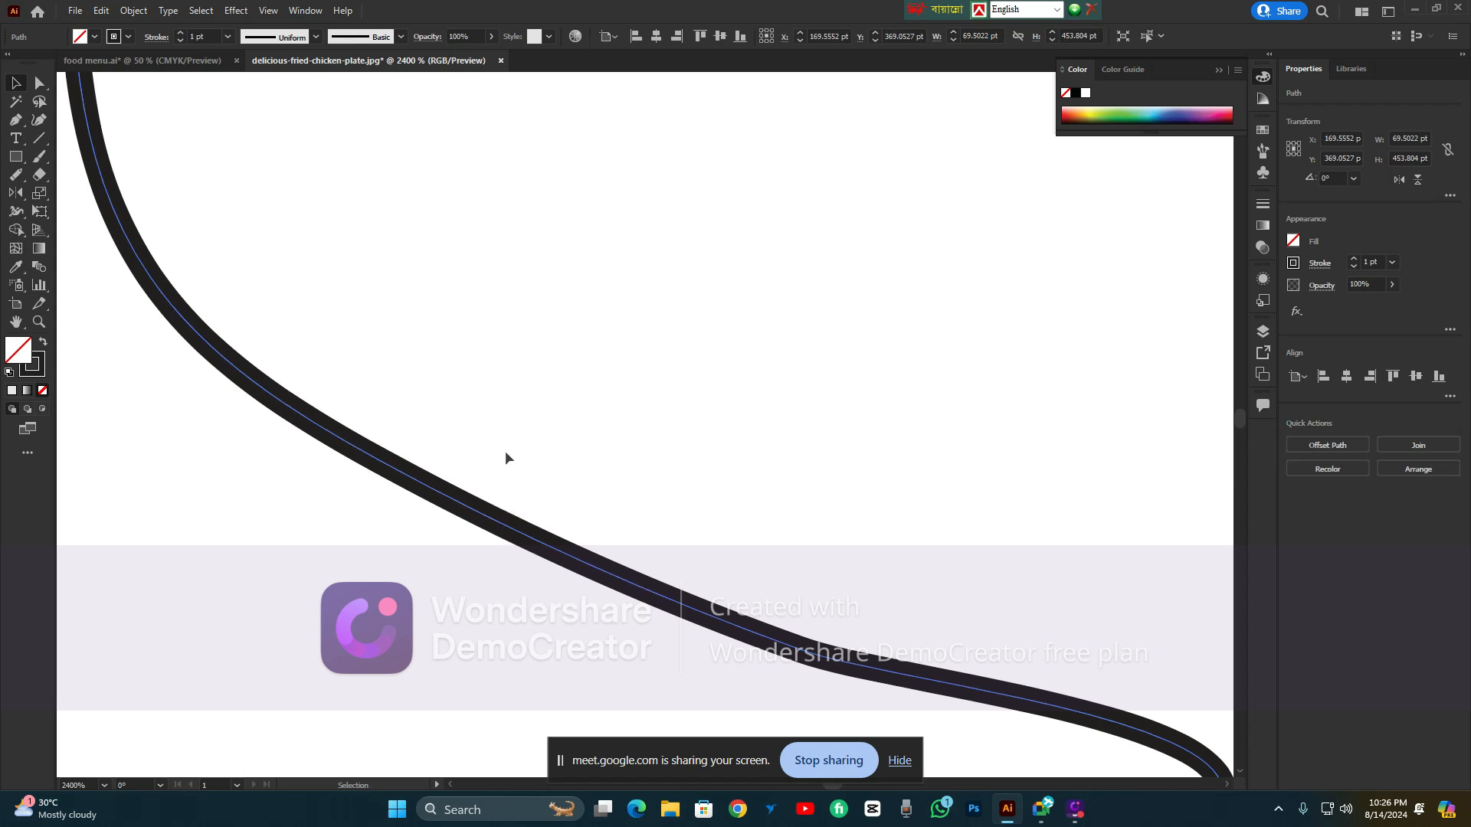
pyautogui.moveTo(504, 450); pyautogui.dragTo(395, 567)
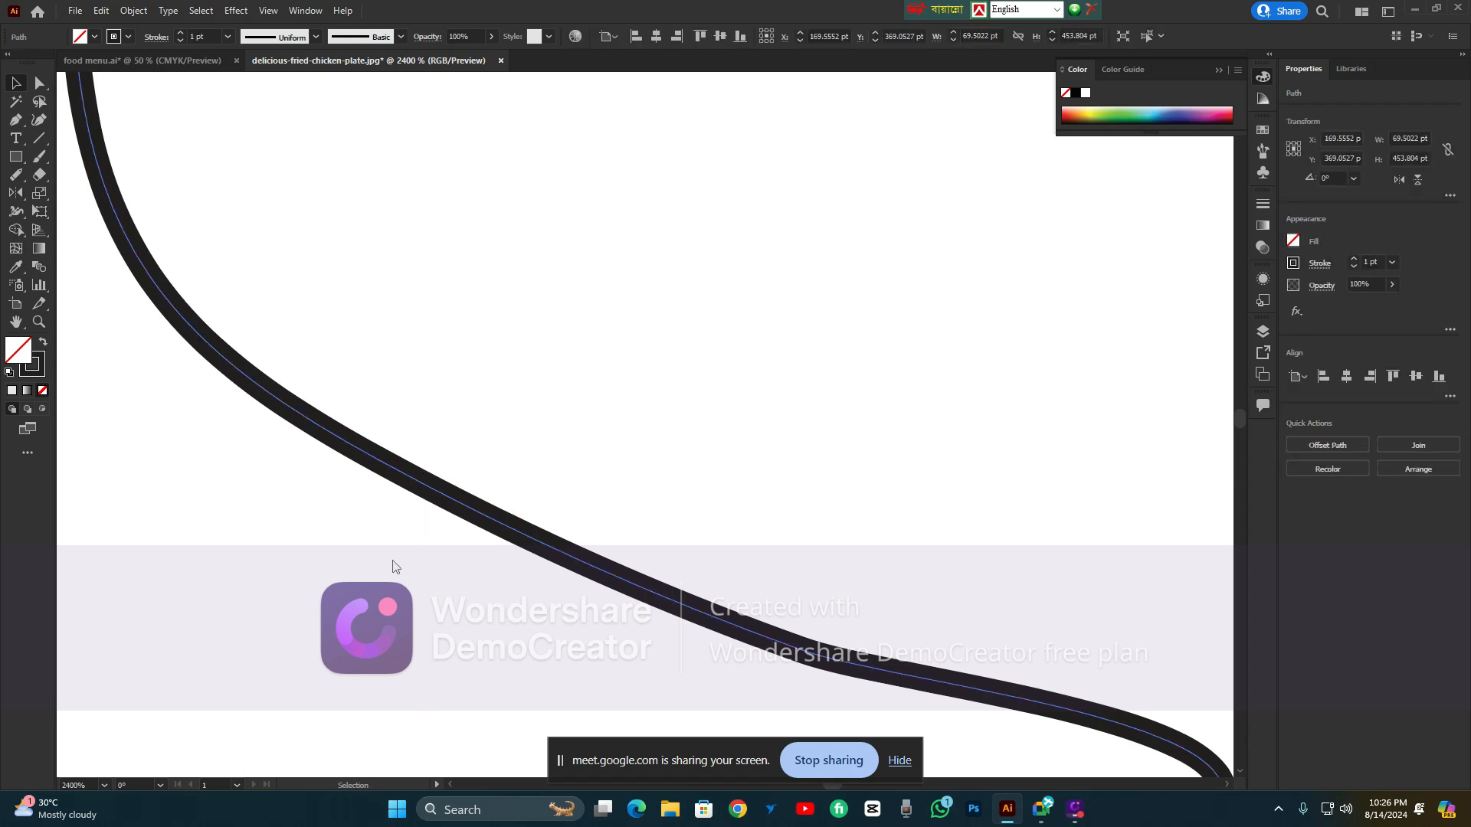
# Erase two separate sections of the curved path with the Path Eraser tool, splitting it into three pieces
pyautogui.click(16, 175)
pyautogui.scroll(2, 411, 483)
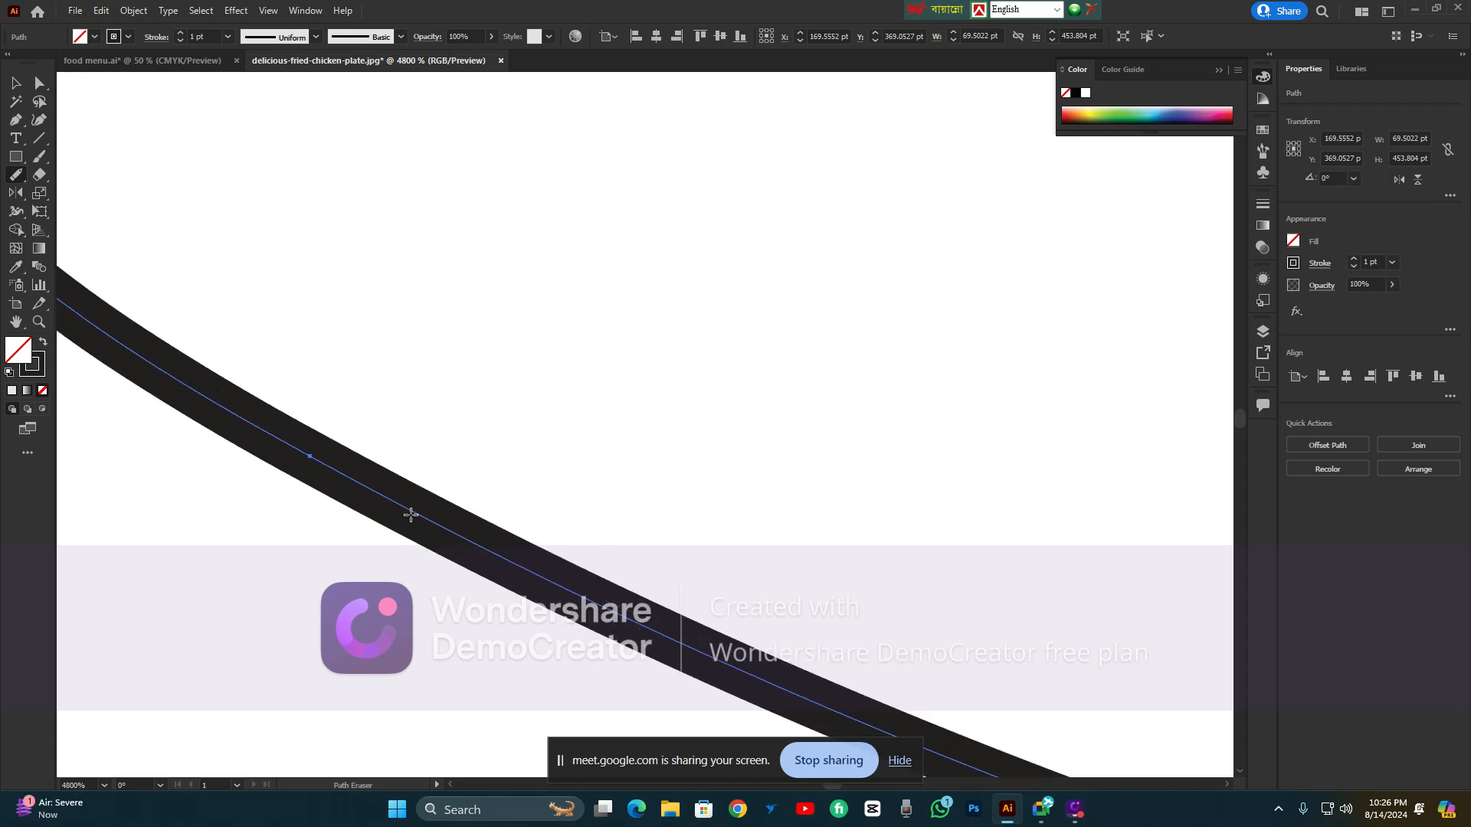
pyautogui.moveTo(410, 515); pyautogui.dragTo(320, 367)
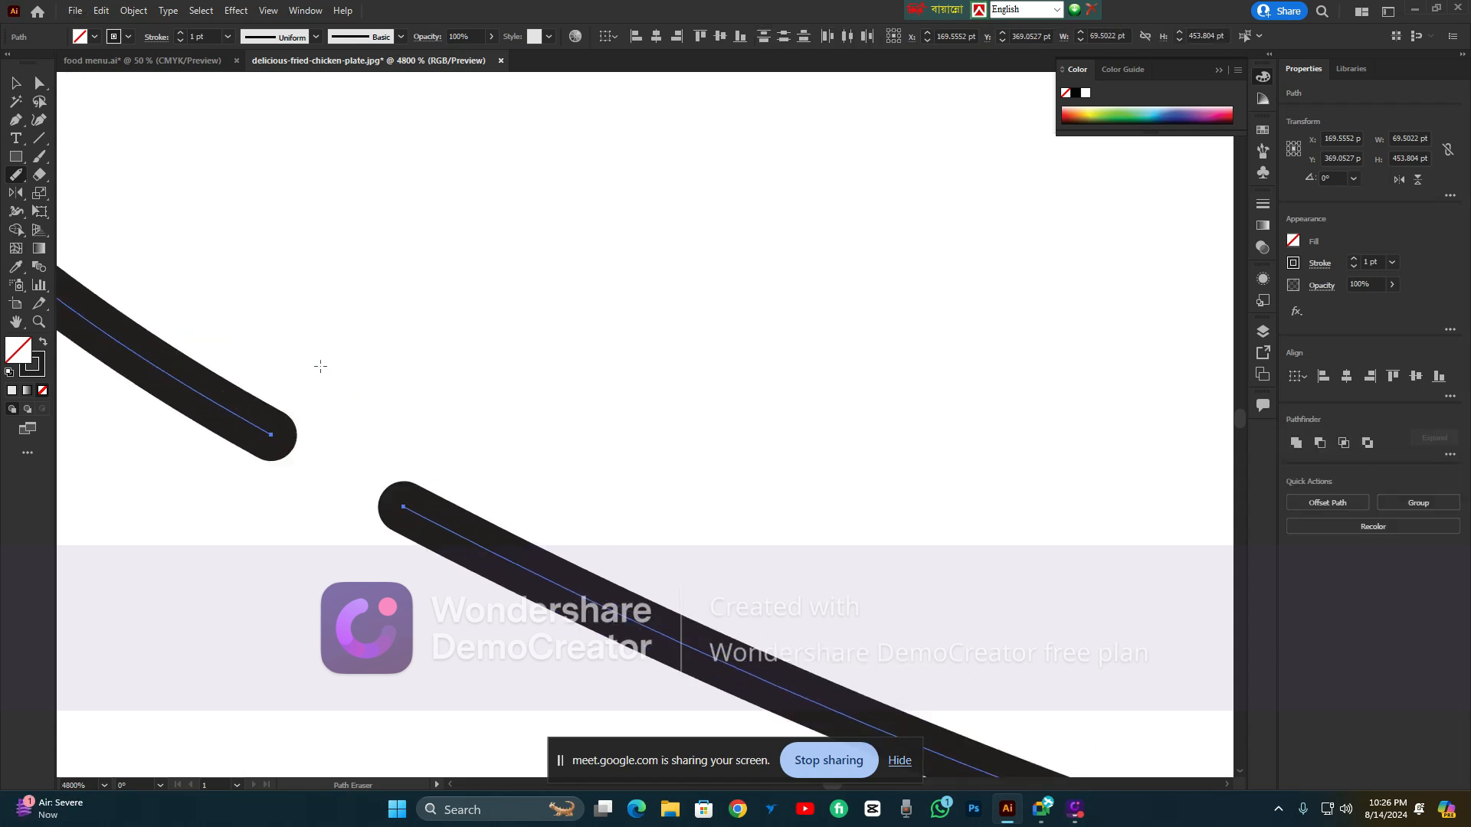
pyautogui.scroll(-2, 748, 558)
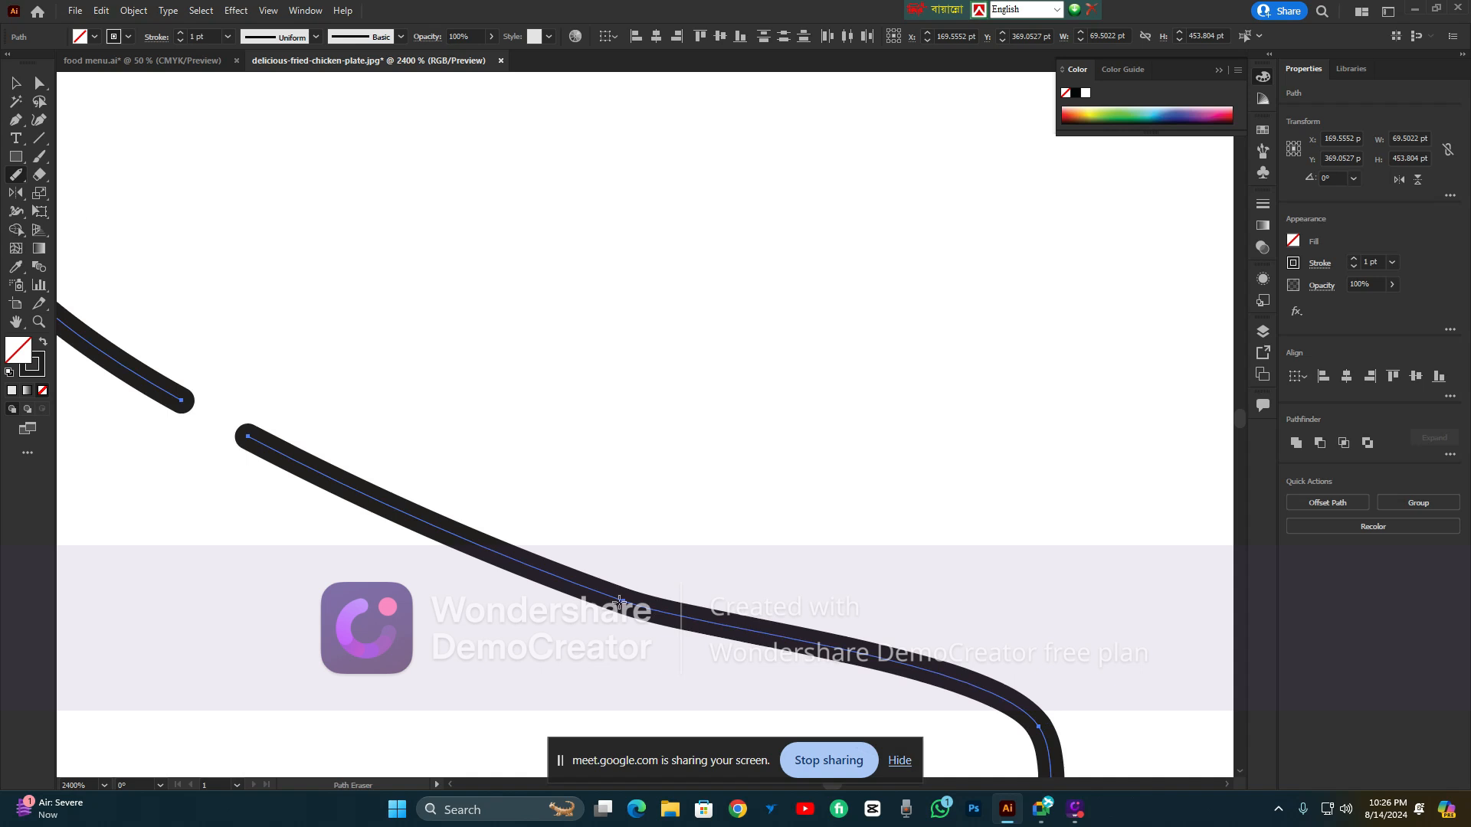
pyautogui.moveTo(617, 602); pyautogui.dragTo(771, 741)
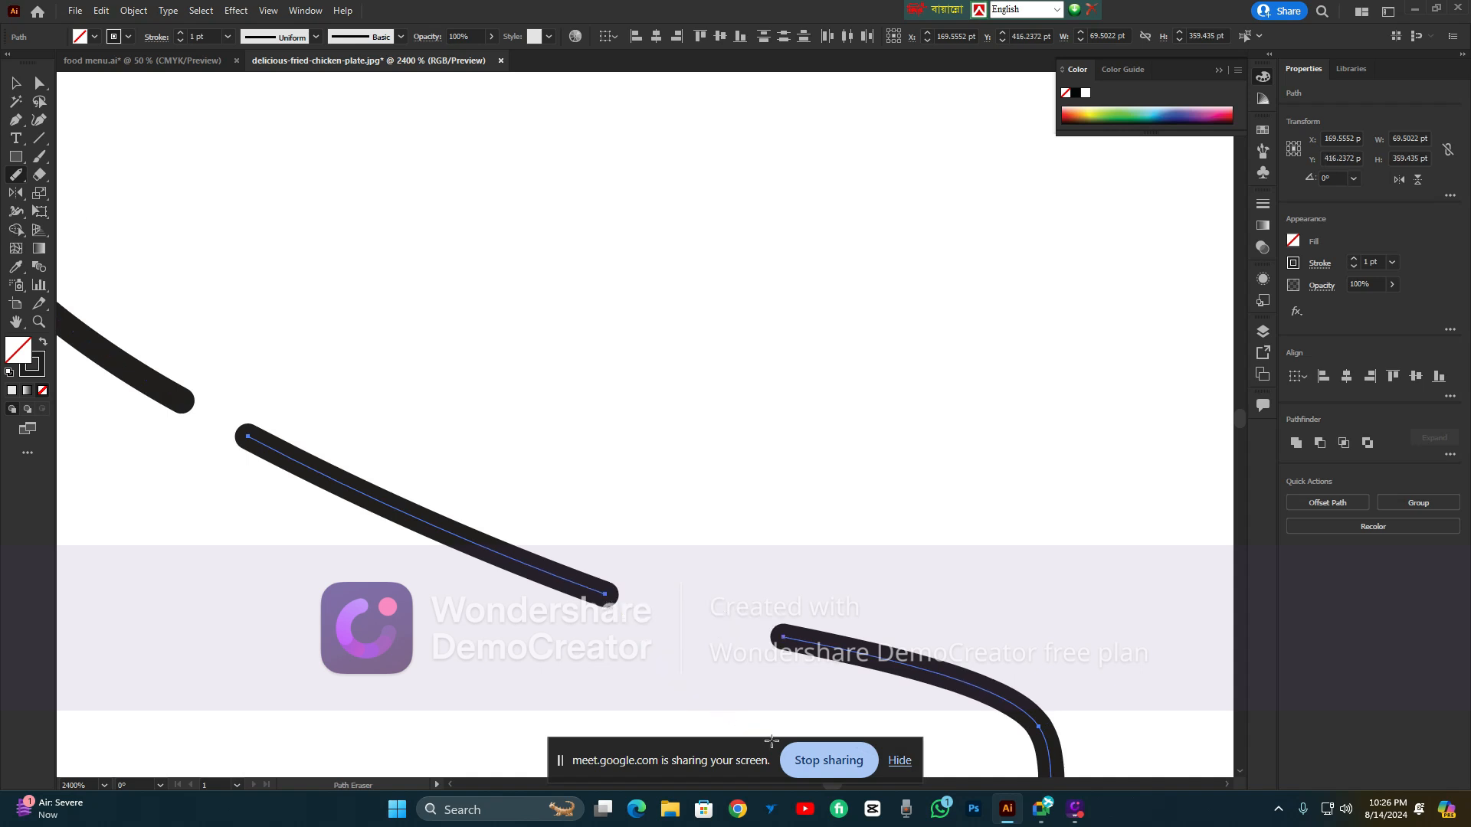
pyautogui.scroll(-2, 632, 526)
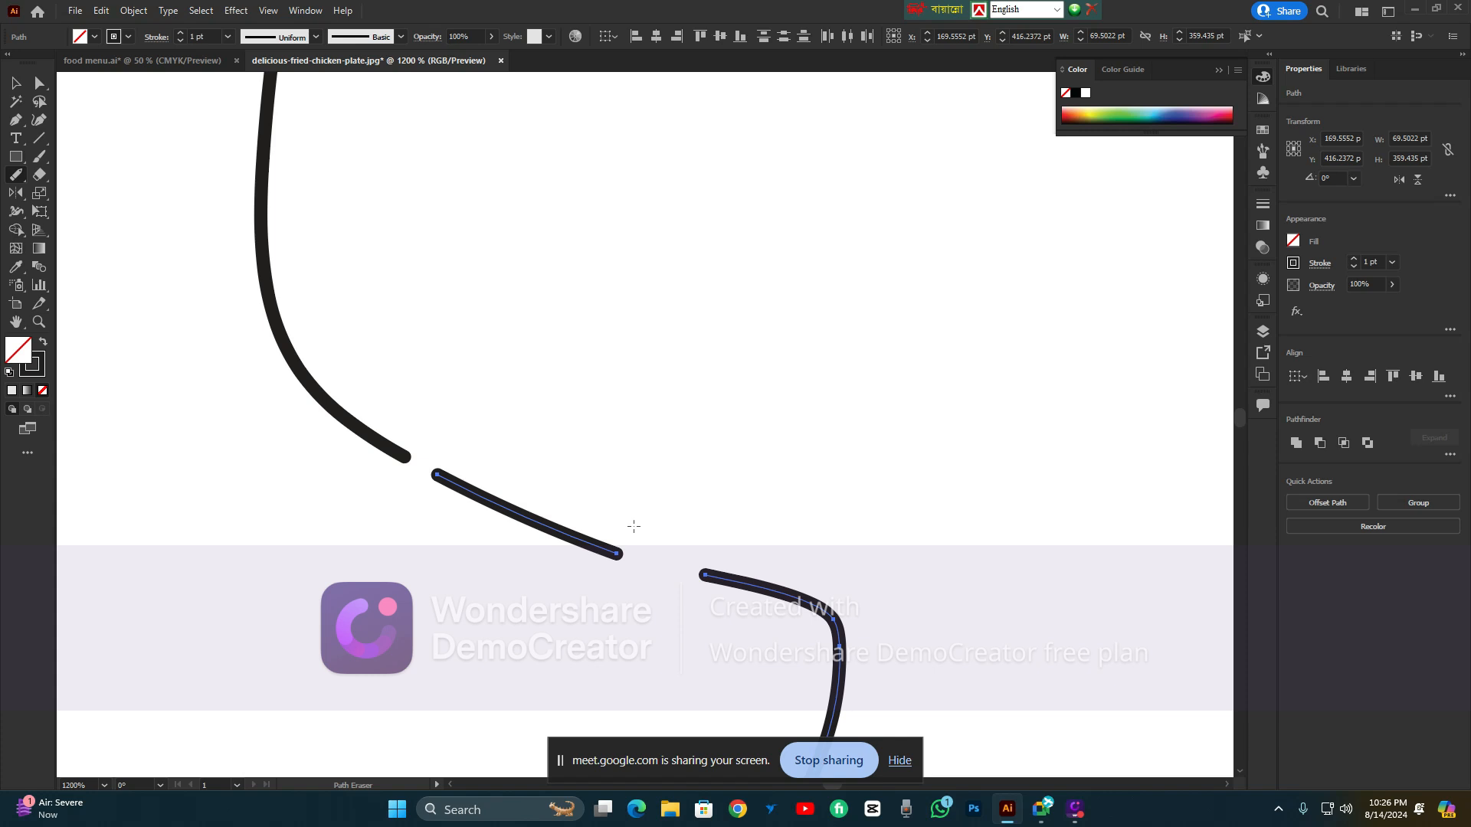
pyautogui.scroll(-3, 633, 525)
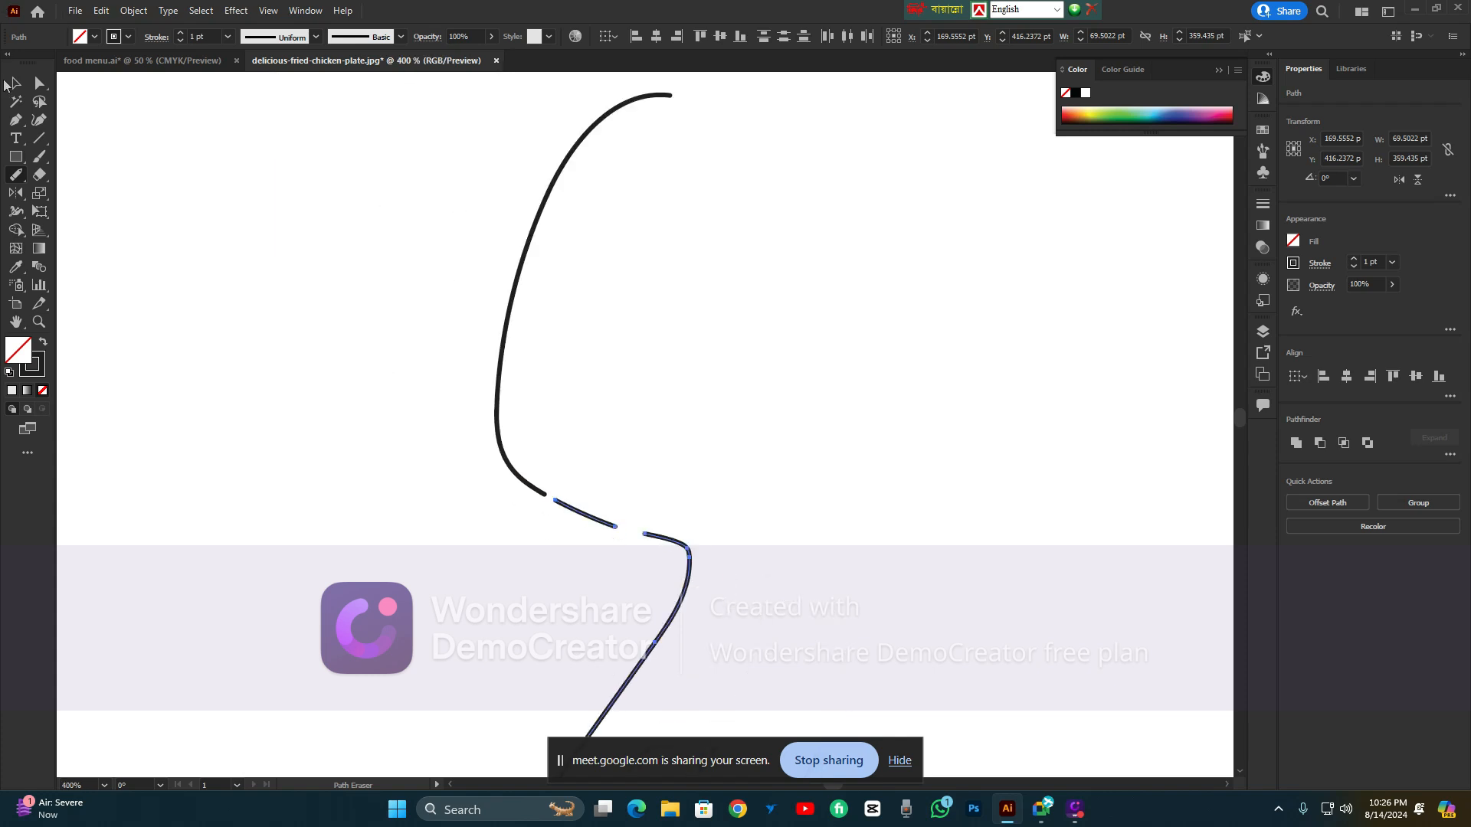
# Move the upper curve, the short middle segment and the lower curve apart from each other, then deselect them
pyautogui.click(14, 83)
pyautogui.click(414, 395)
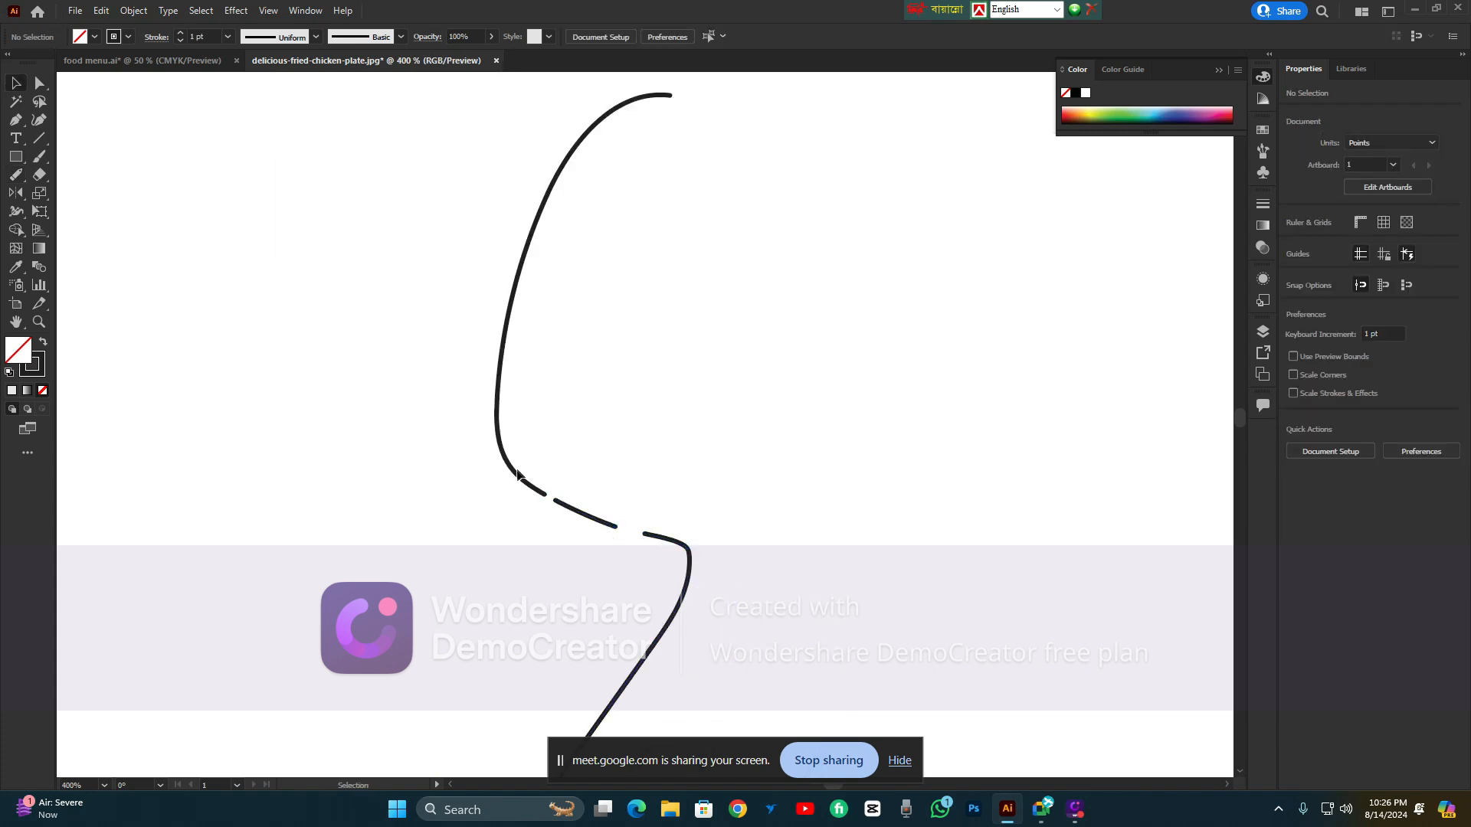
pyautogui.moveTo(517, 475); pyautogui.dragTo(358, 493)
pyautogui.moveTo(580, 513); pyautogui.dragTo(589, 417)
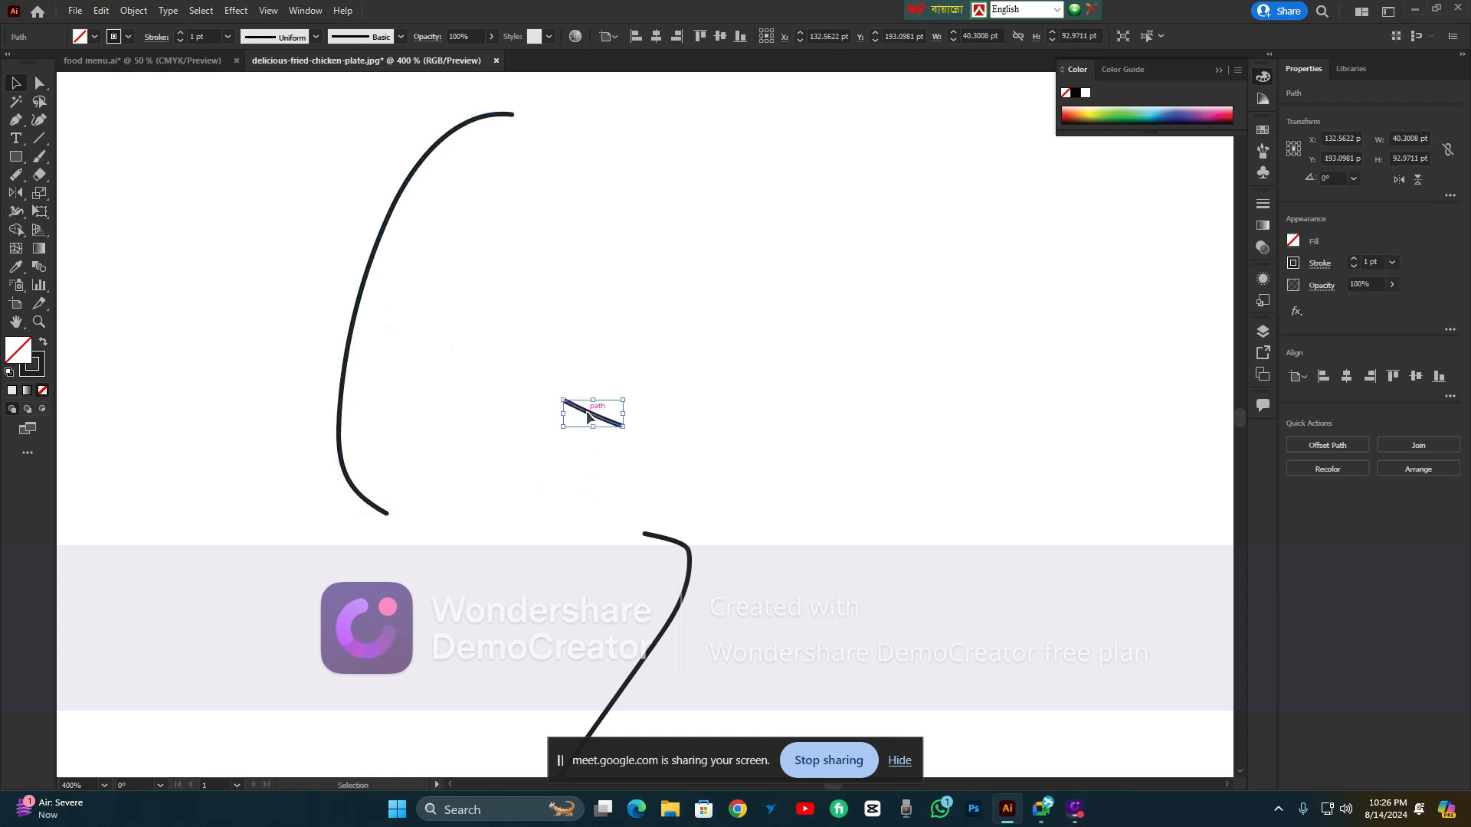
pyautogui.moveTo(665, 539); pyautogui.dragTo(738, 371)
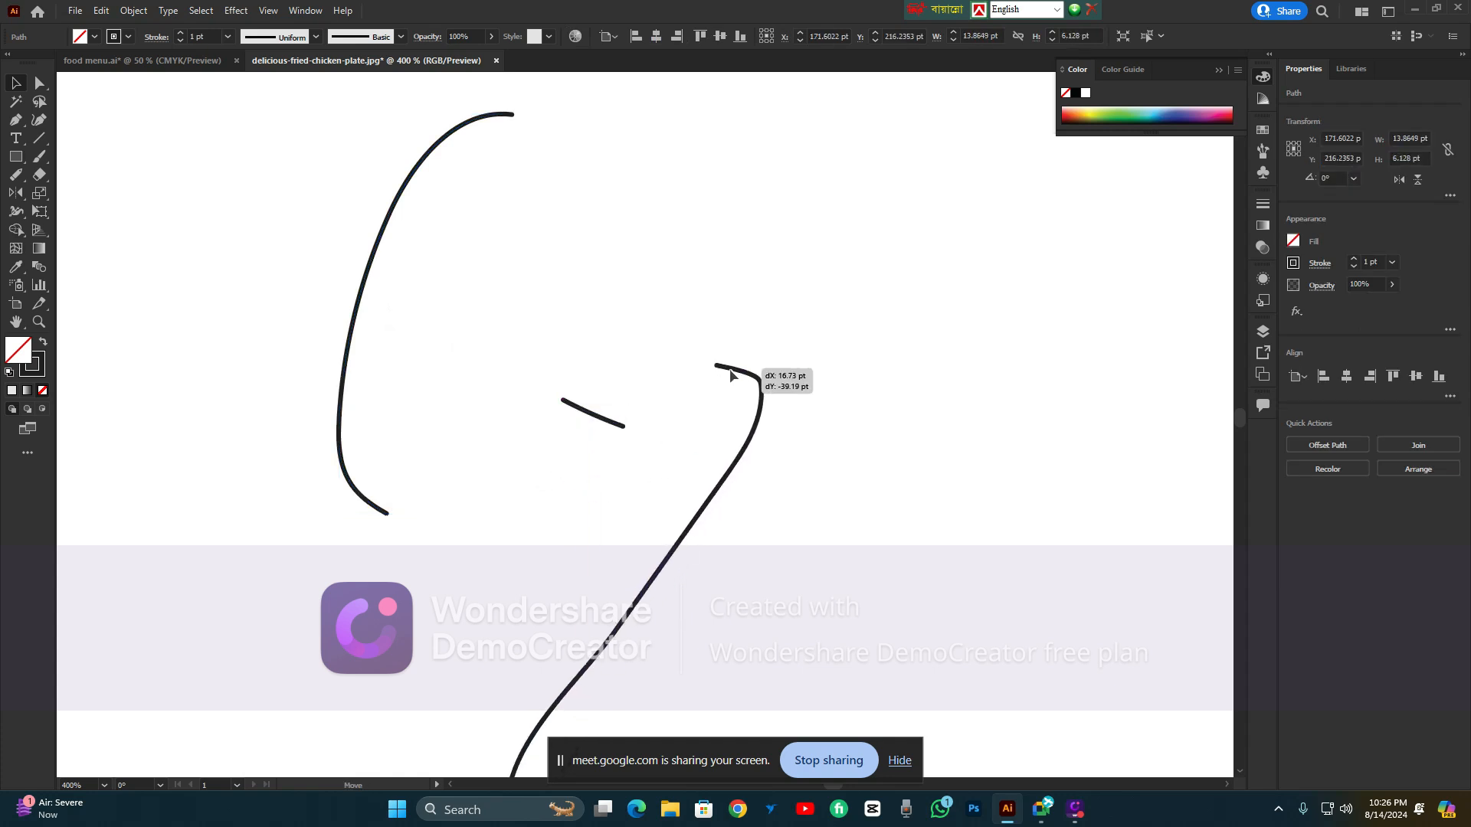
pyautogui.click(490, 268)
# Switch to Google Meet, look through the participant list, and return to Illustrator
pyautogui.moveTo(1038, 810)
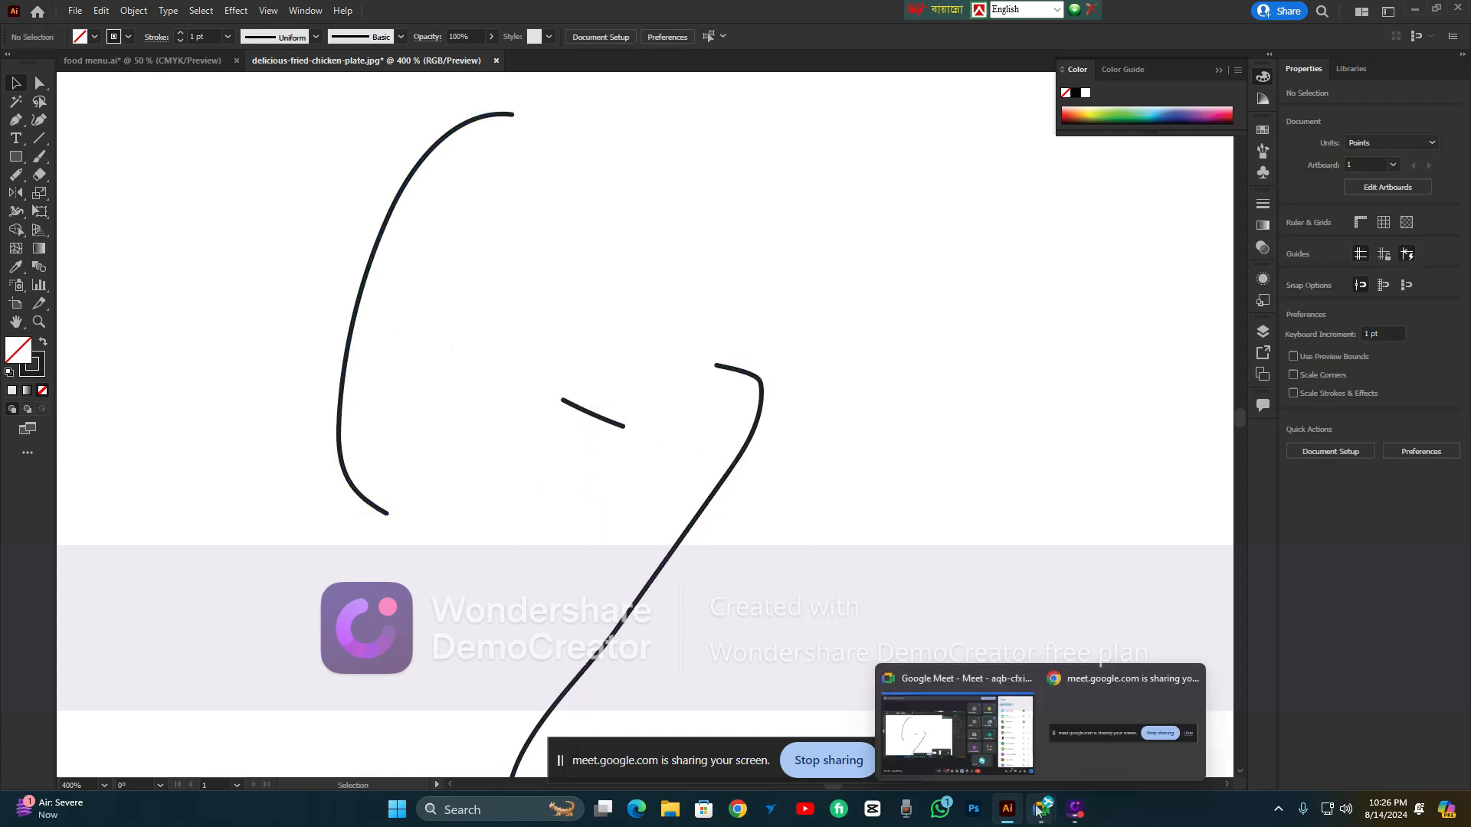
pyautogui.click(996, 718)
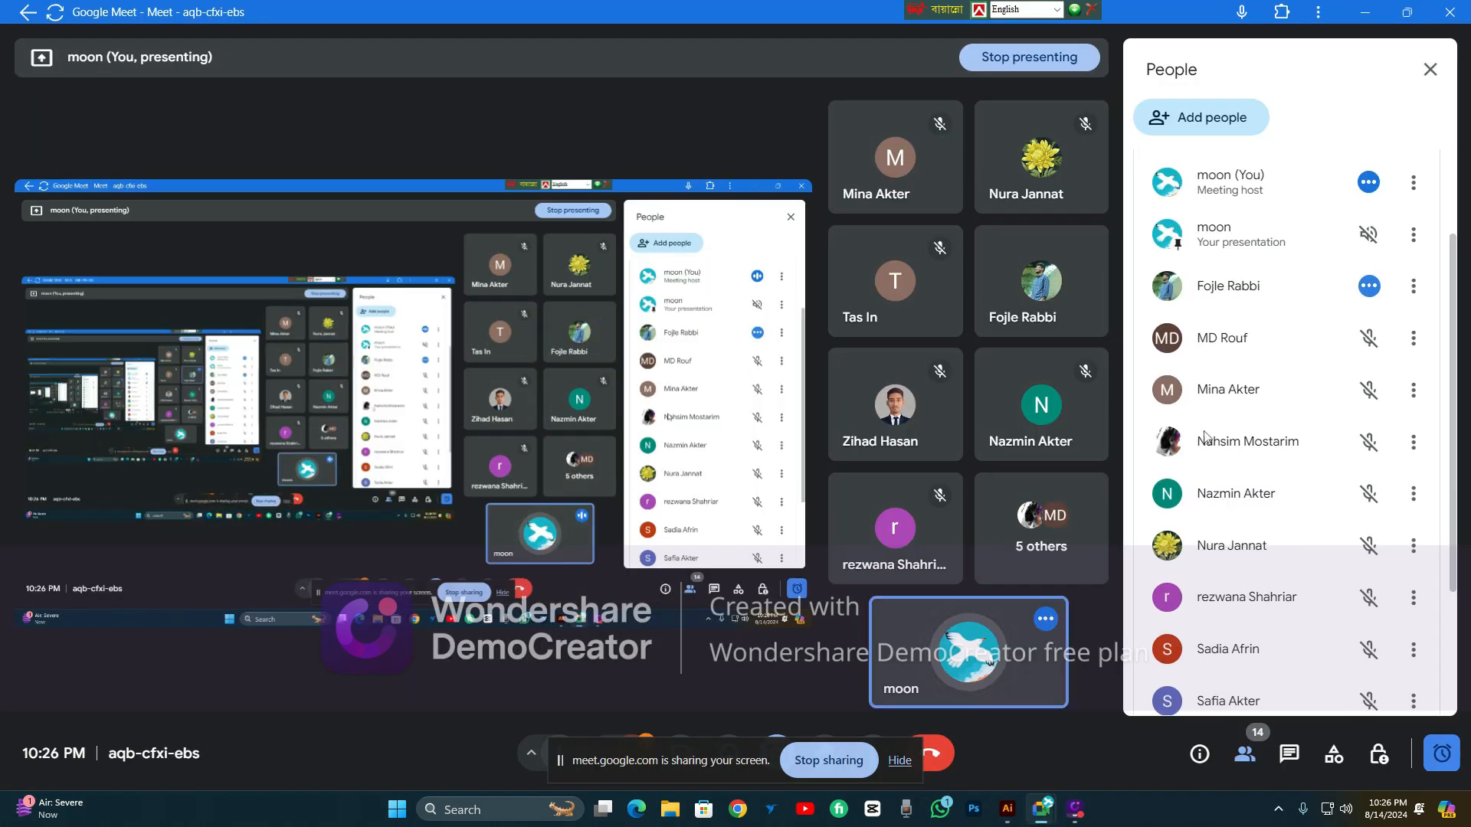
pyautogui.scroll(3, 1283, 409)
pyautogui.scroll(-3, 1263, 581)
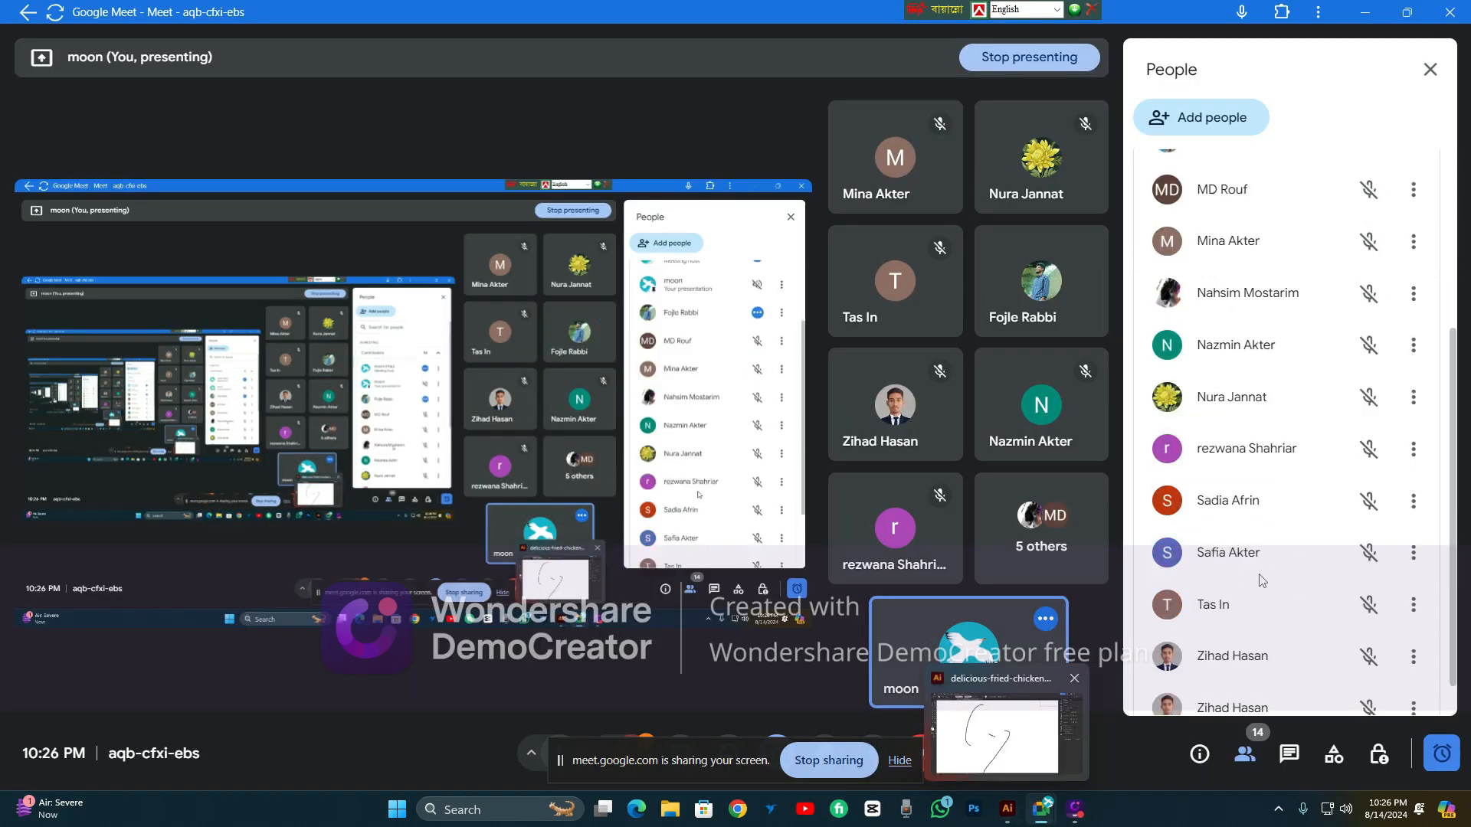
pyautogui.scroll(5, 1195, 582)
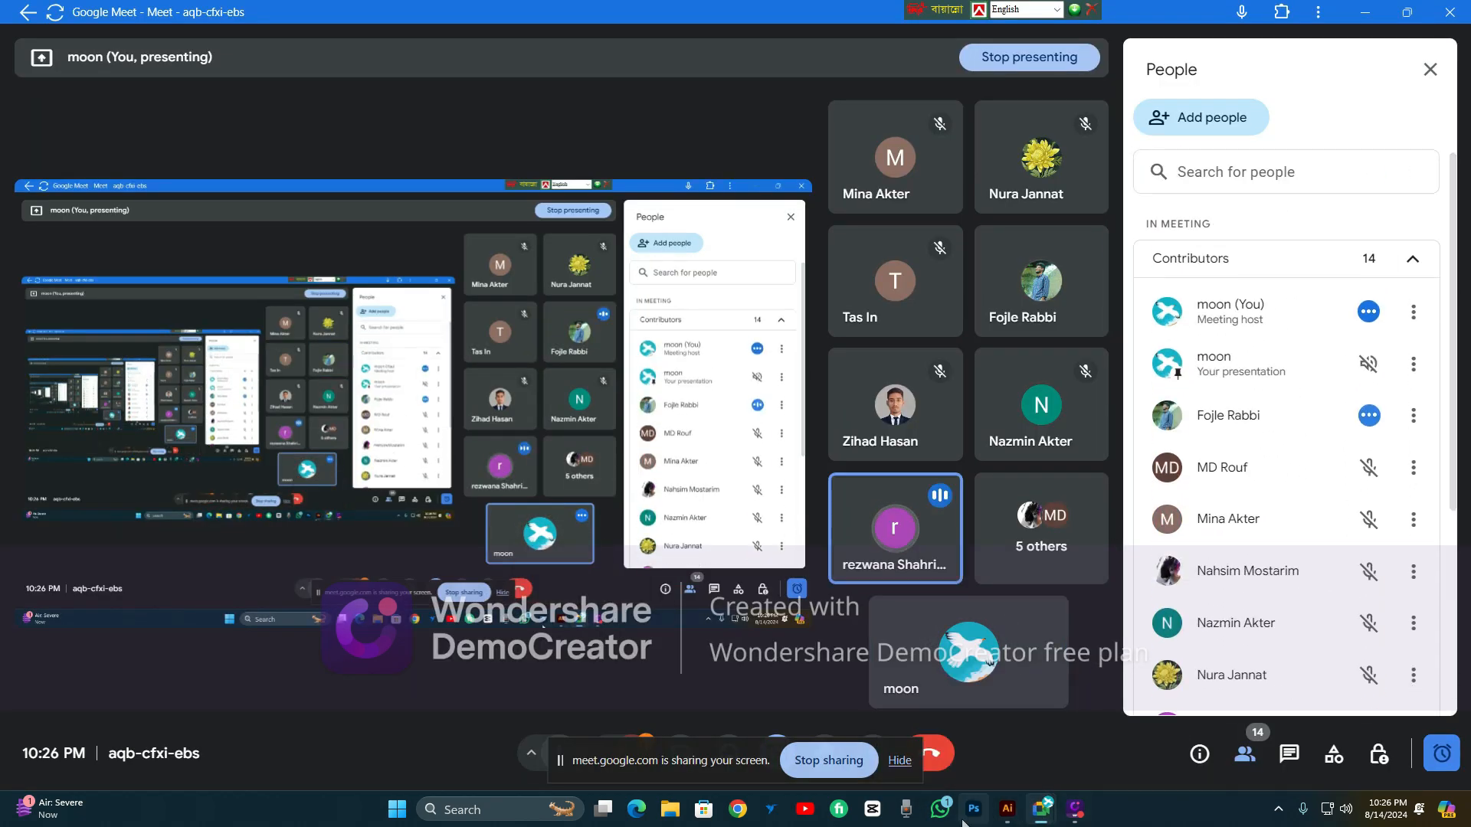
pyautogui.click(1008, 808)
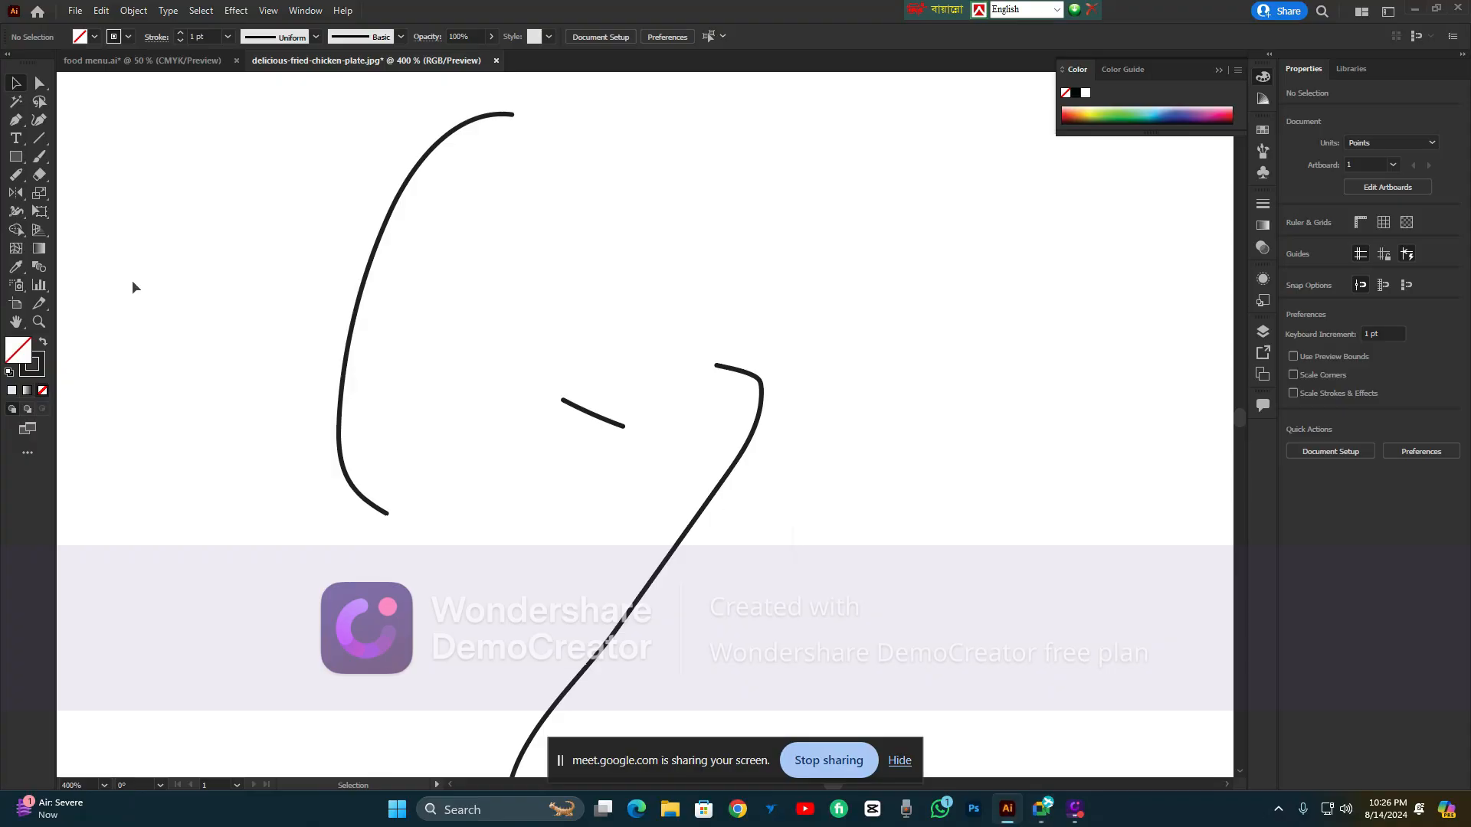
# Activate the Join Tool and show the other tools in its group
pyautogui.rightClick(15, 175)
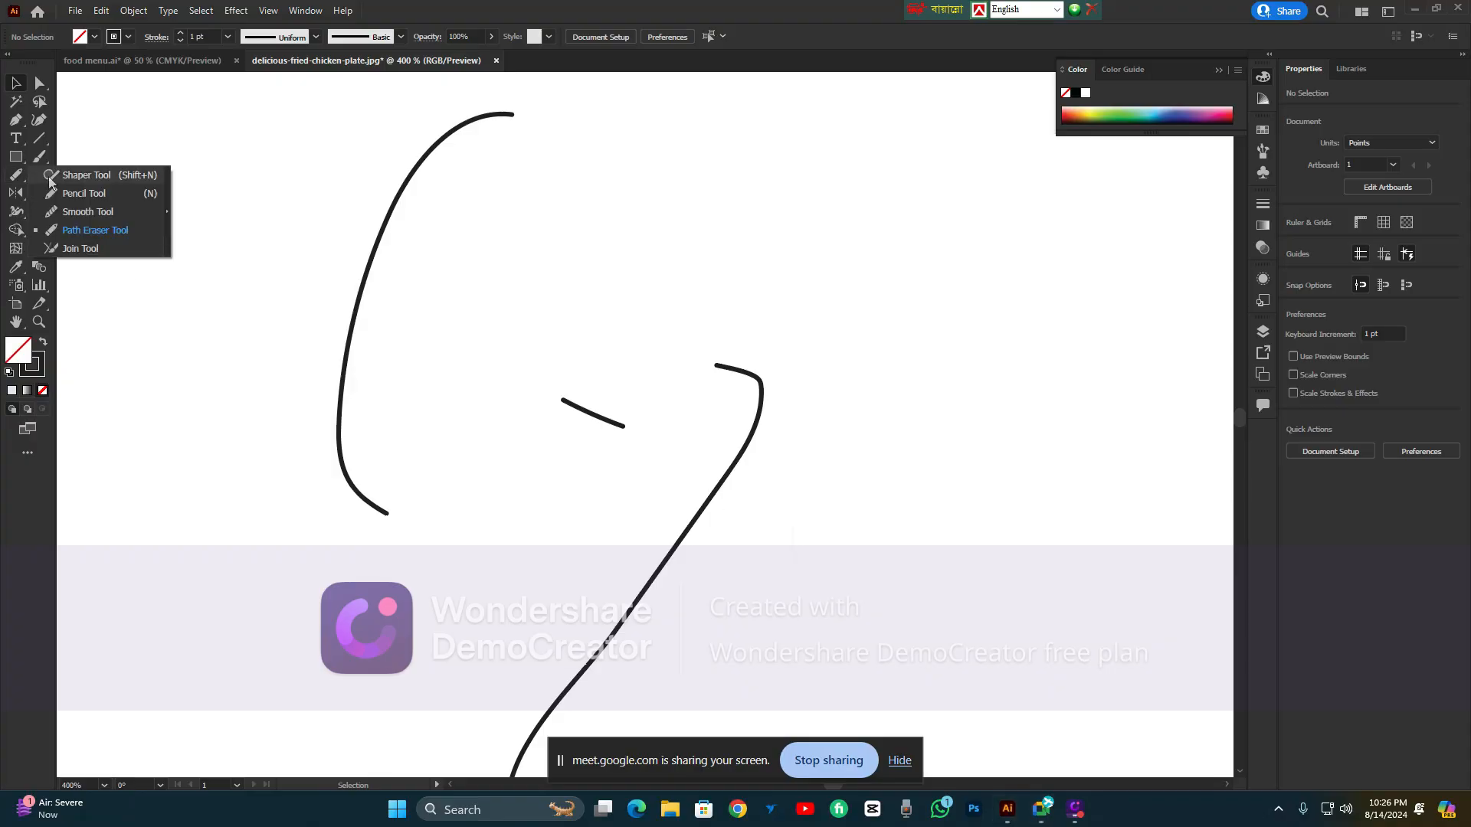
pyautogui.click(111, 256)
pyautogui.click(15, 174)
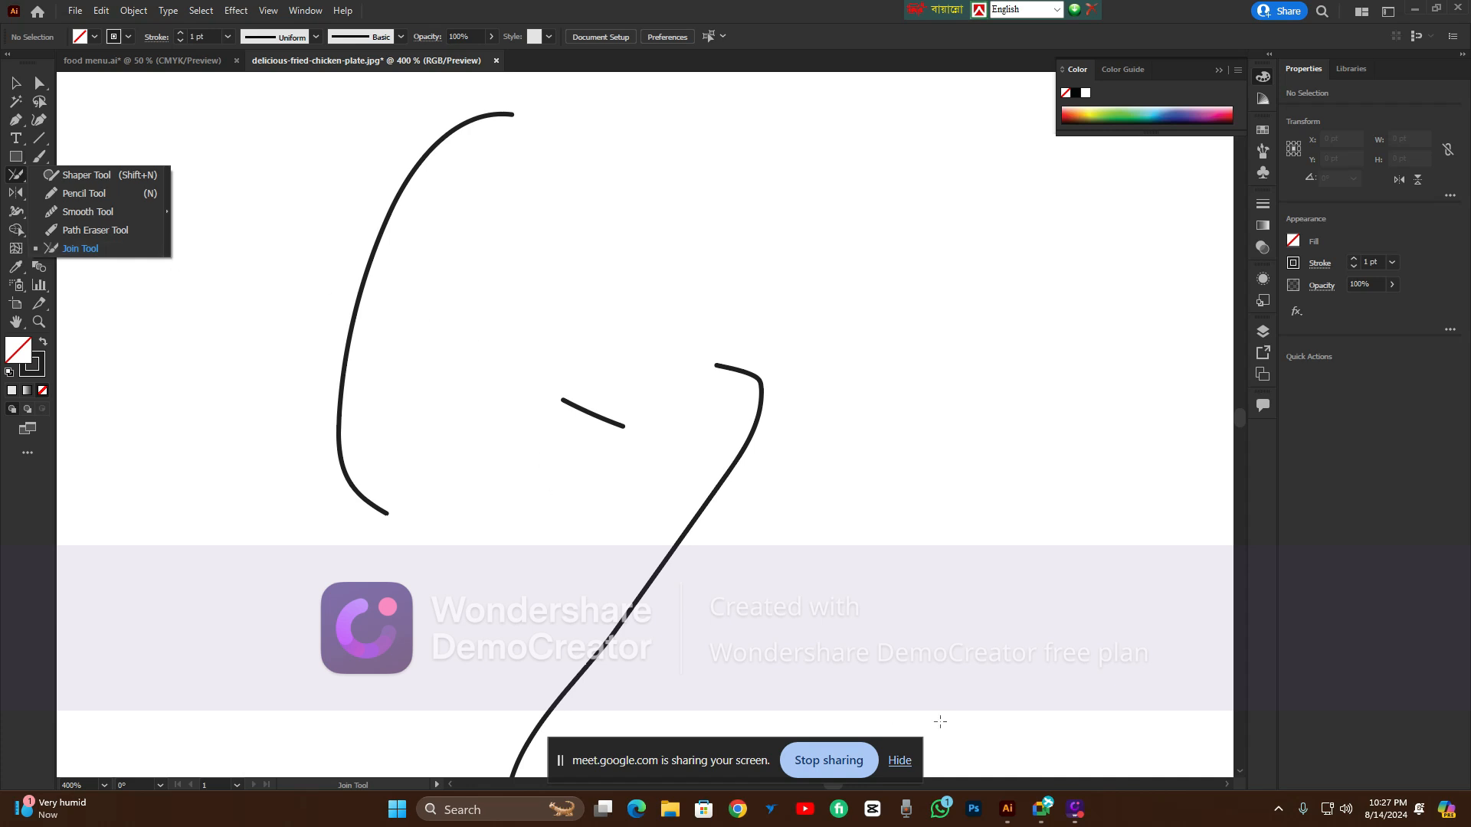
# Check who is speaking among the meeting participants in Google Meet and return to the Illustrator drawing
pyautogui.moveTo(1041, 809)
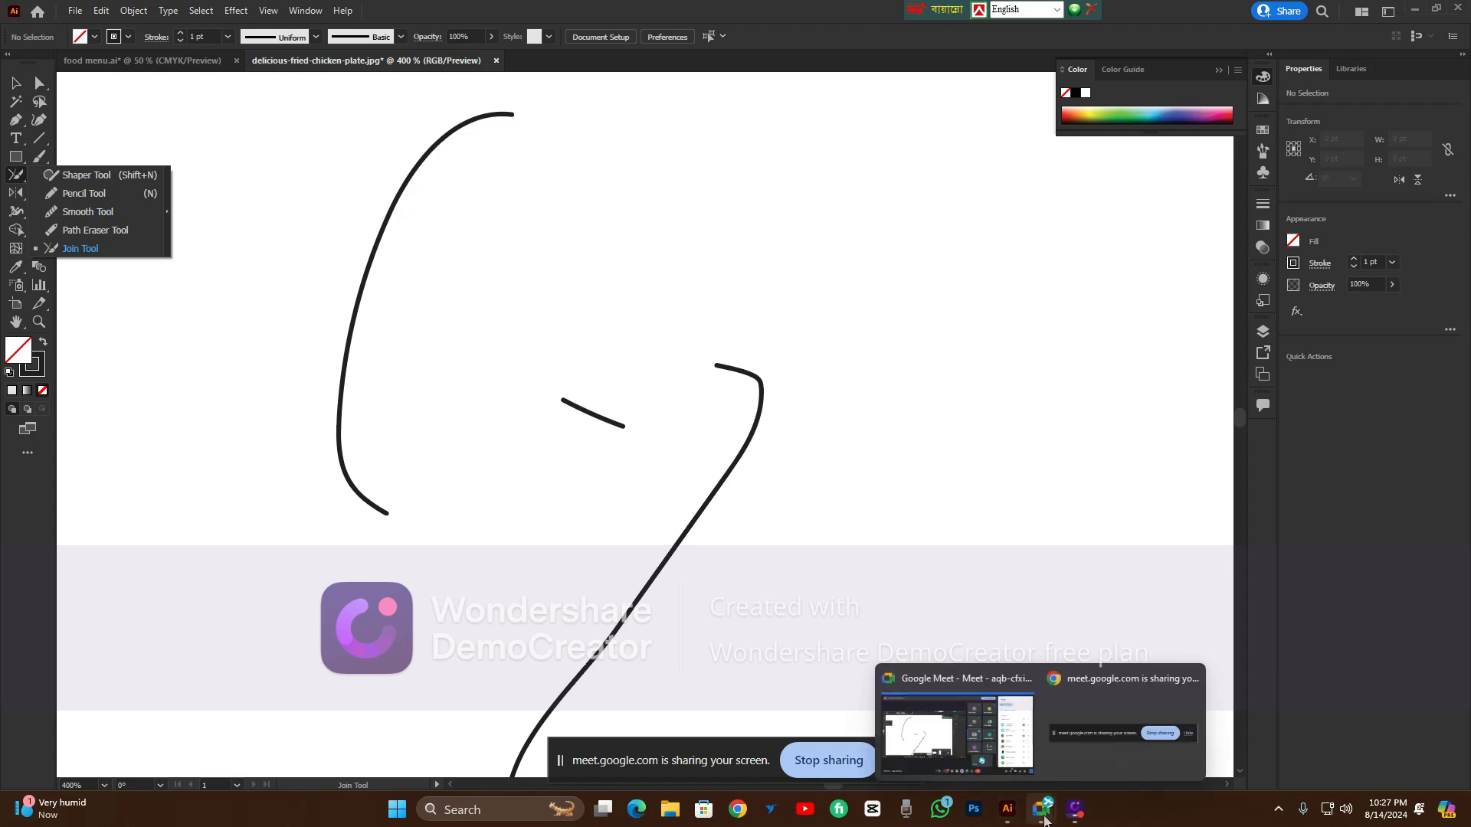
pyautogui.click(1012, 757)
pyautogui.scroll(-2, 1225, 458)
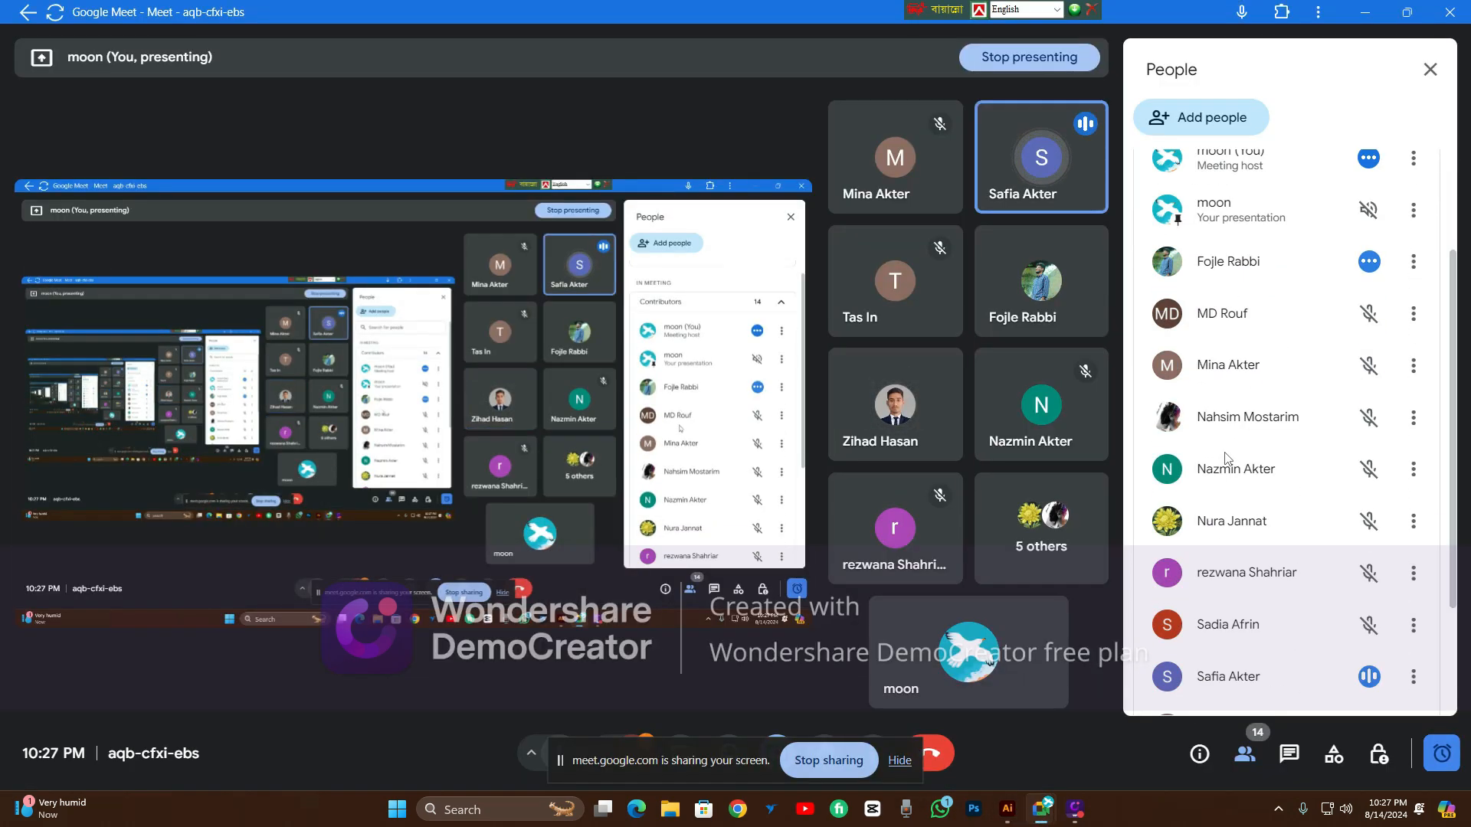
pyautogui.scroll(-2, 1224, 458)
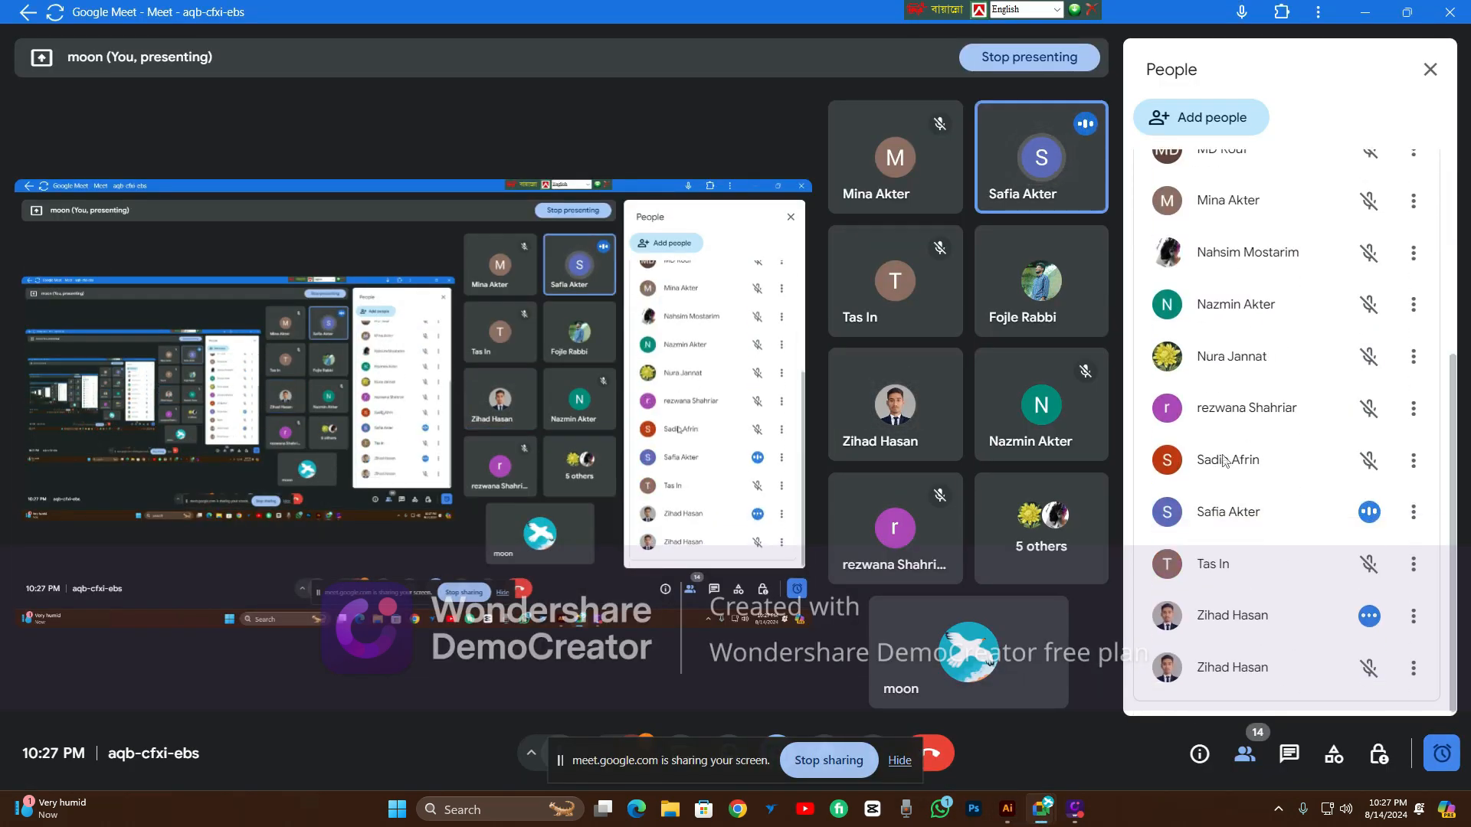
pyautogui.click(1010, 818)
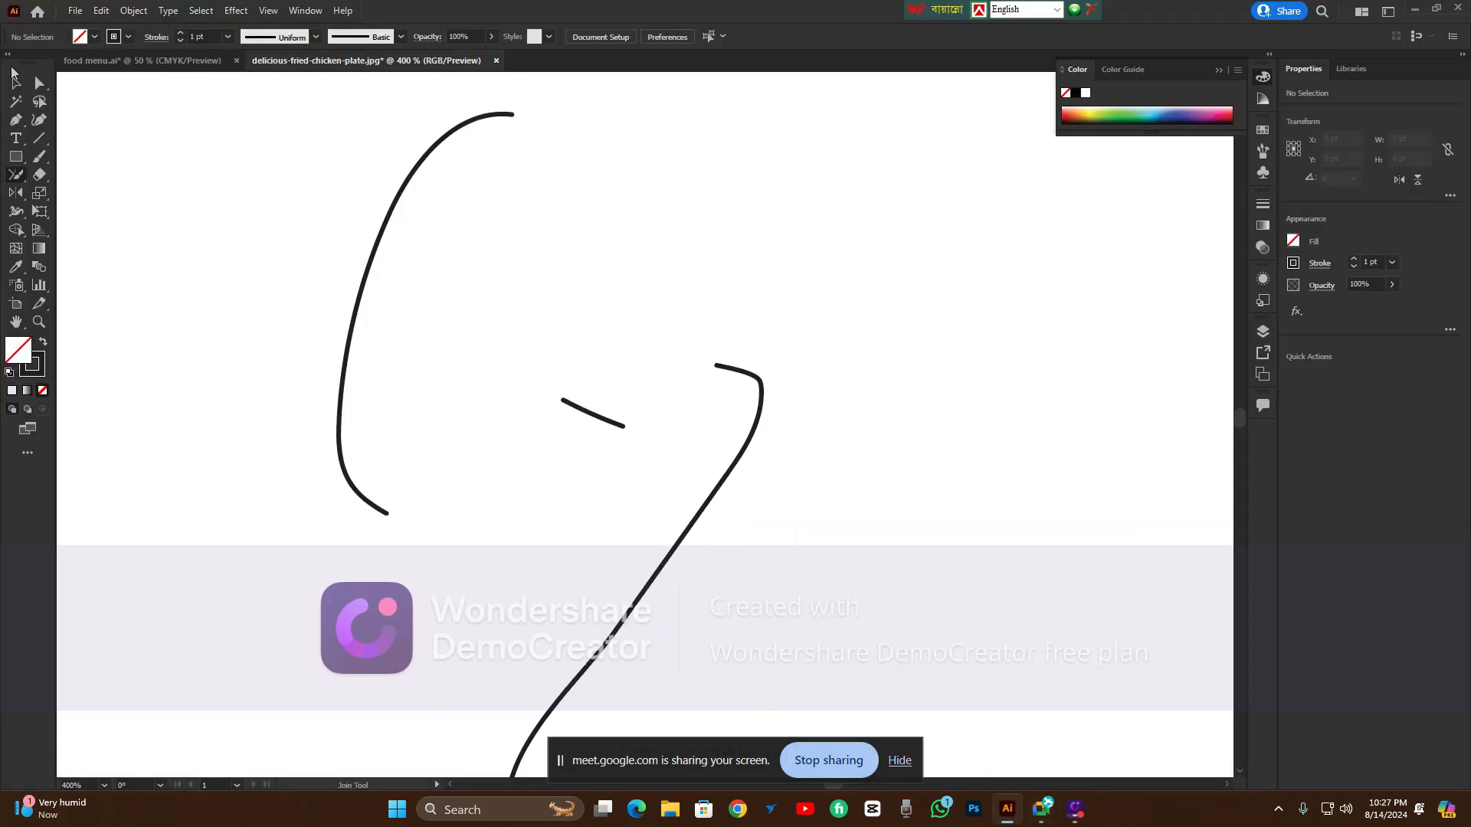
# Return to the Selection tool and display the tool group containing the Join Tool
pyautogui.click(13, 73)
pyautogui.click(379, 240)
pyautogui.click(209, 183)
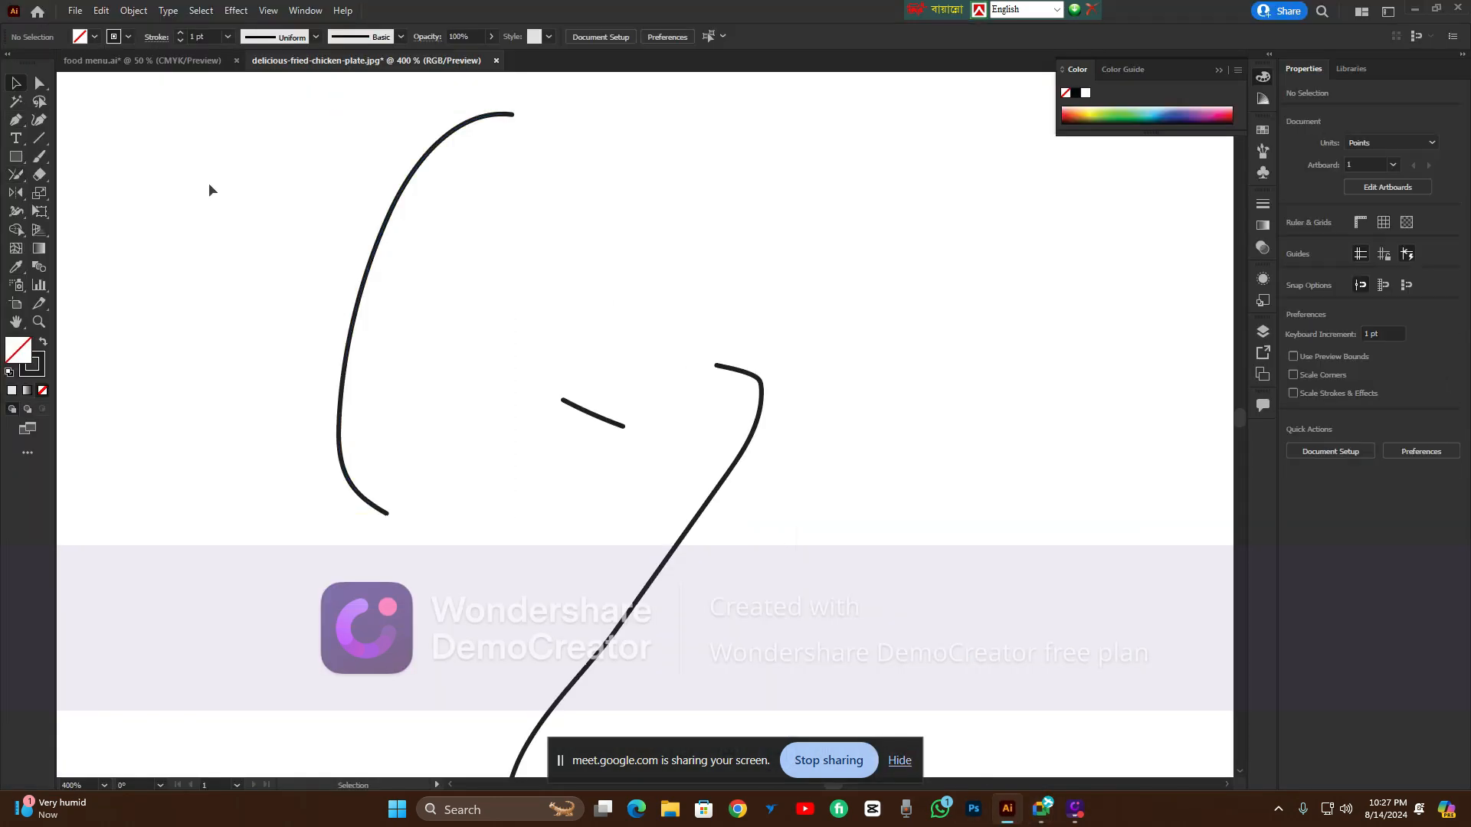
pyautogui.click(16, 175)
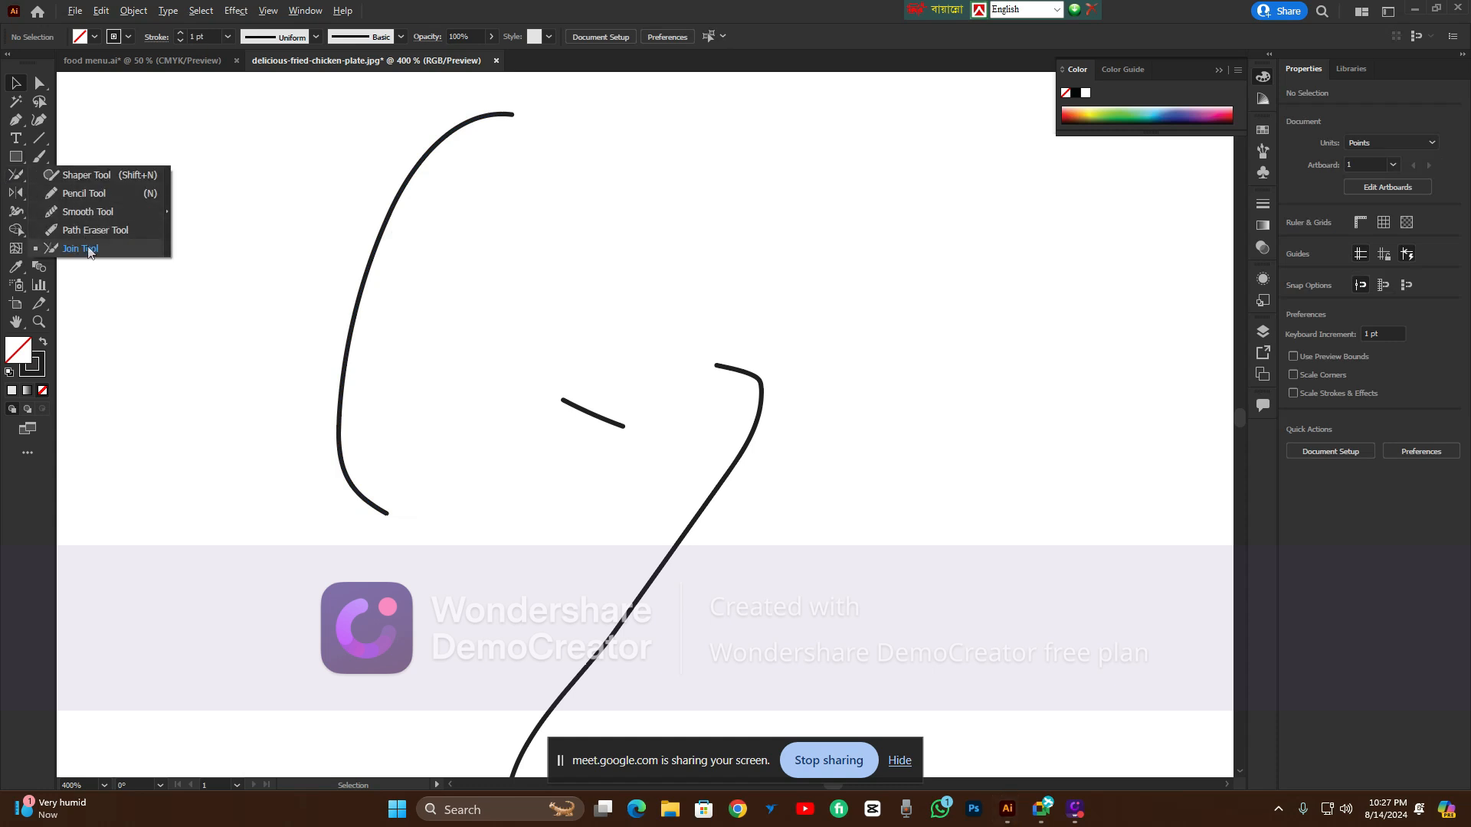
pyautogui.click(456, 215)
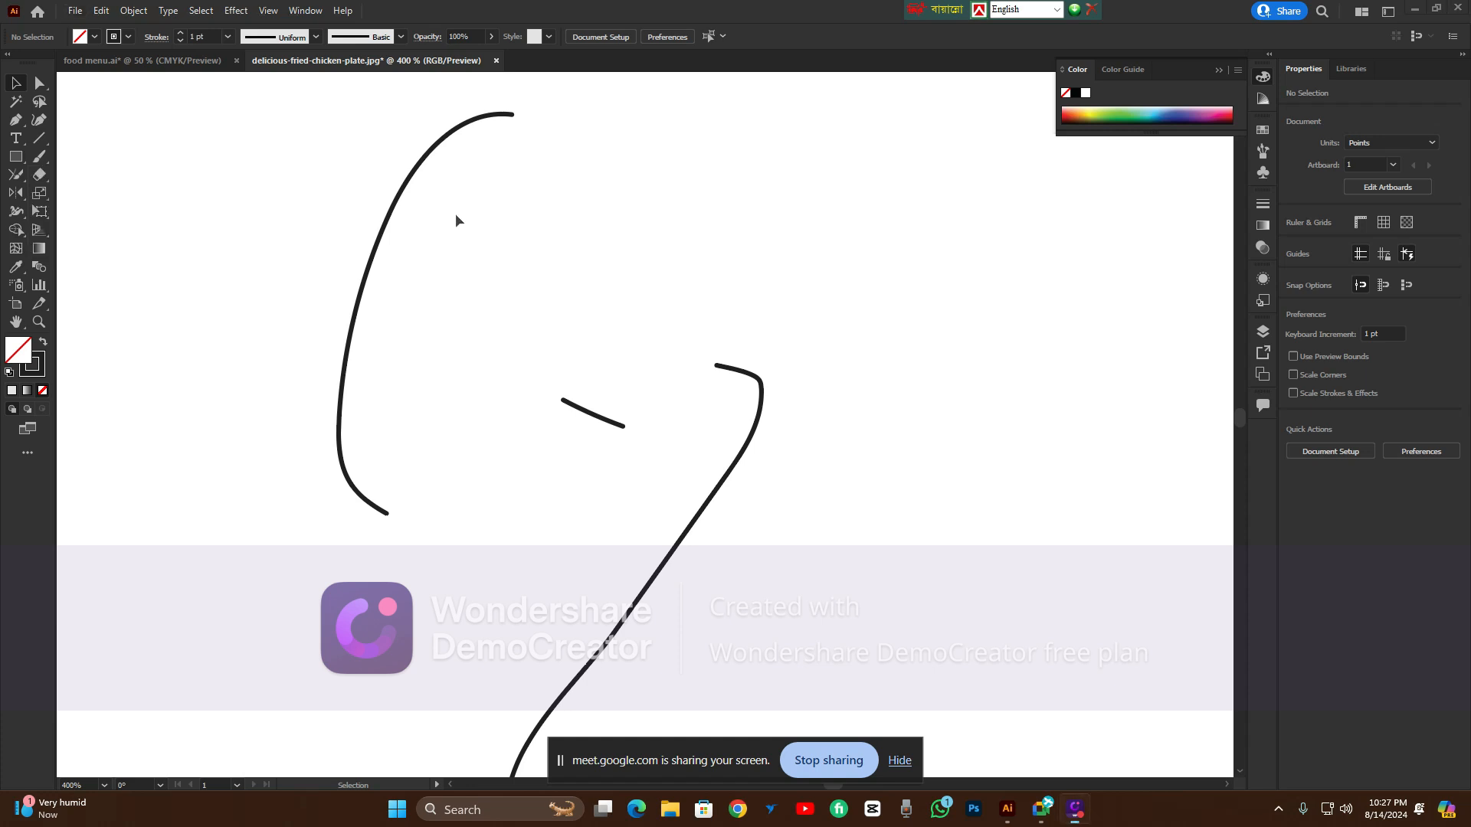
# Delete all the separated curve pieces and the remaining lines, leaving the artboard empty
pyautogui.scroll(-2, 542, 239)
pyautogui.moveTo(457, 244); pyautogui.dragTo(833, 542)
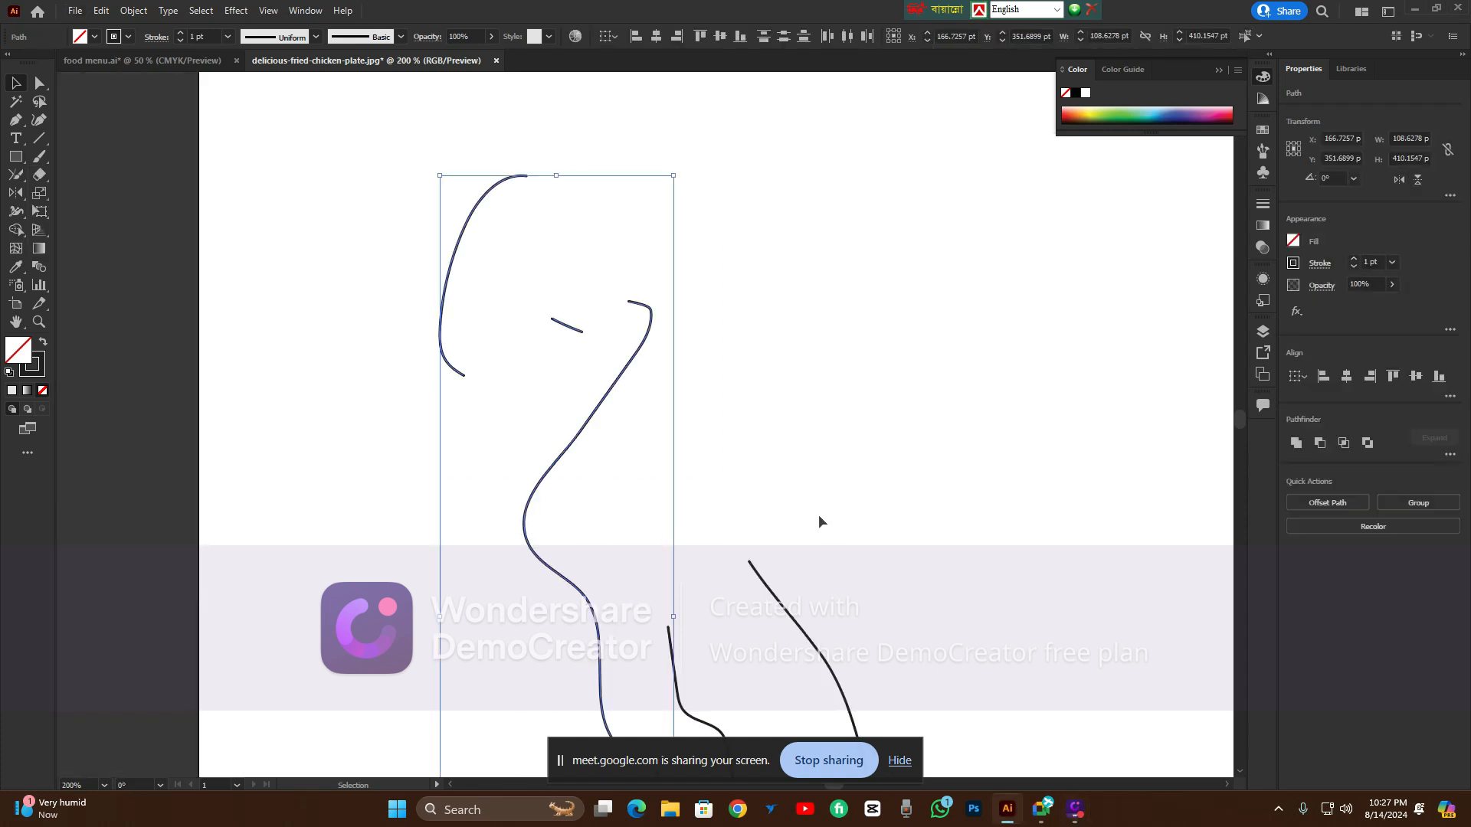
pyautogui.press('Delete')
pyautogui.moveTo(633, 608); pyautogui.dragTo(818, 651)
pyautogui.press('Delete')
pyautogui.moveTo(586, 580); pyautogui.dragTo(766, 683)
pyautogui.press('Delete')
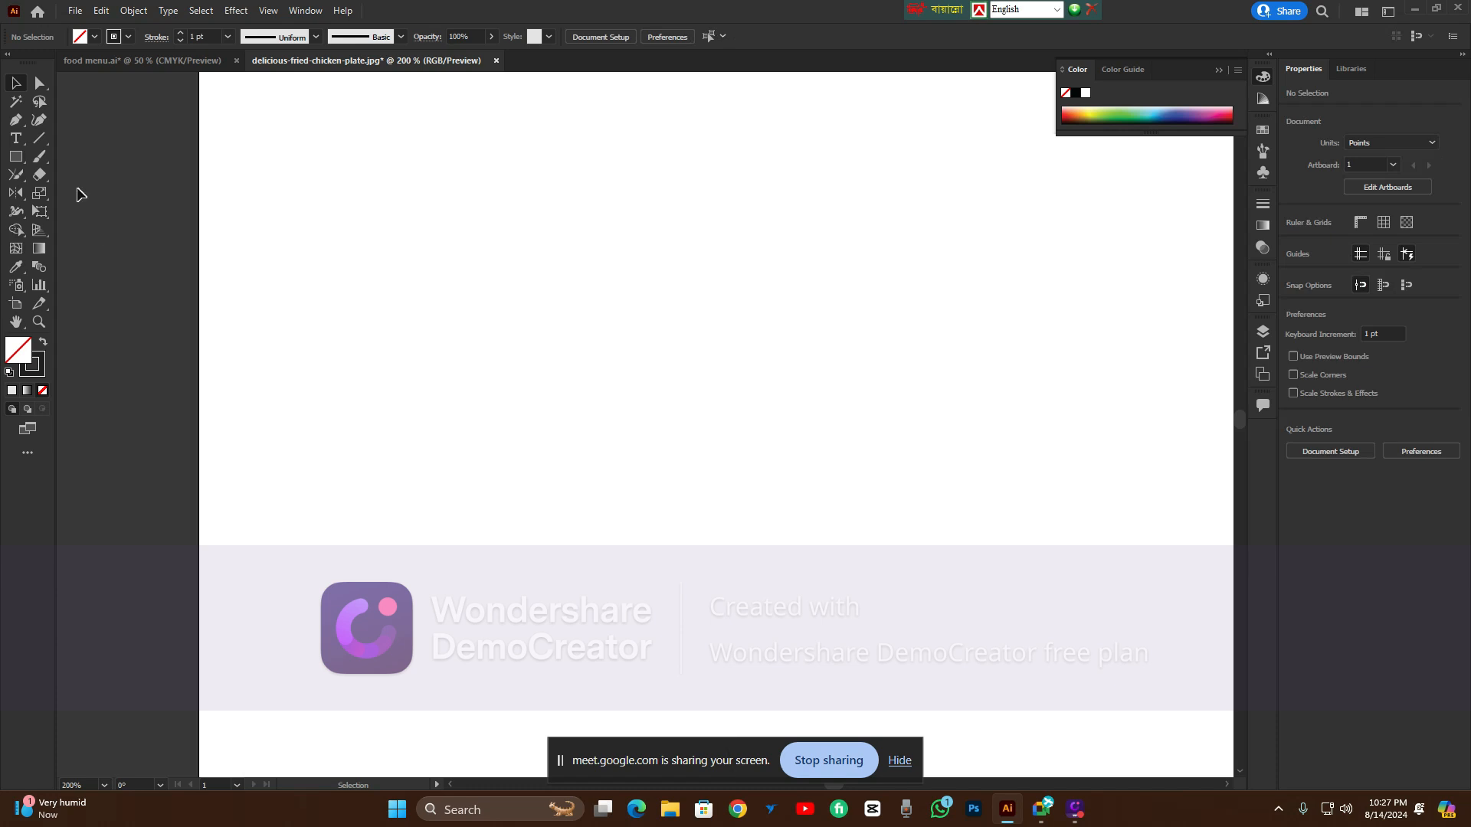
# Draw an open three-segment triangle about 180 by 131 pt with the Pen tool, leaving a gap between its endpoints at the apex
pyautogui.click(15, 120)
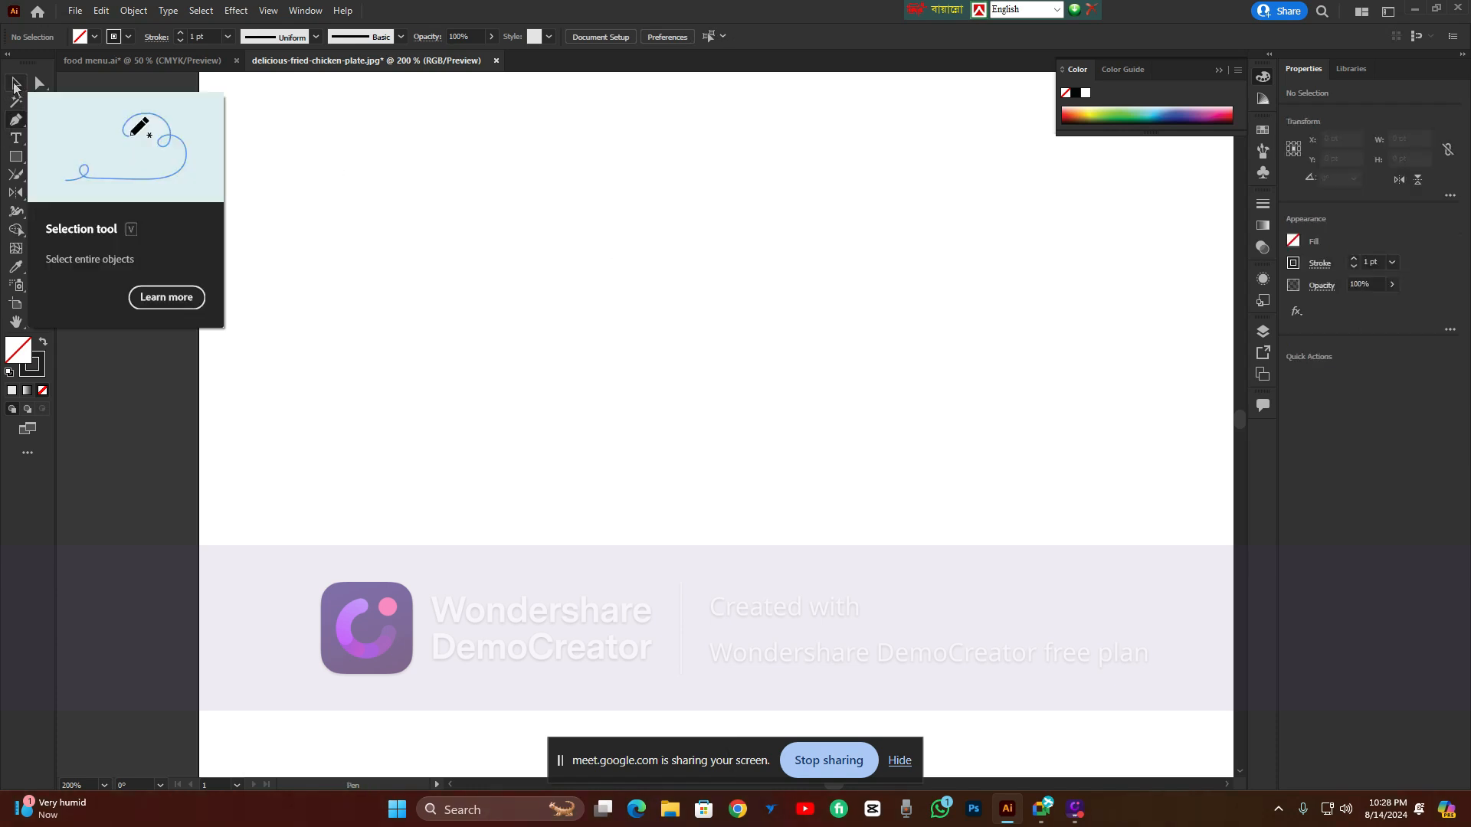
pyautogui.click(605, 261)
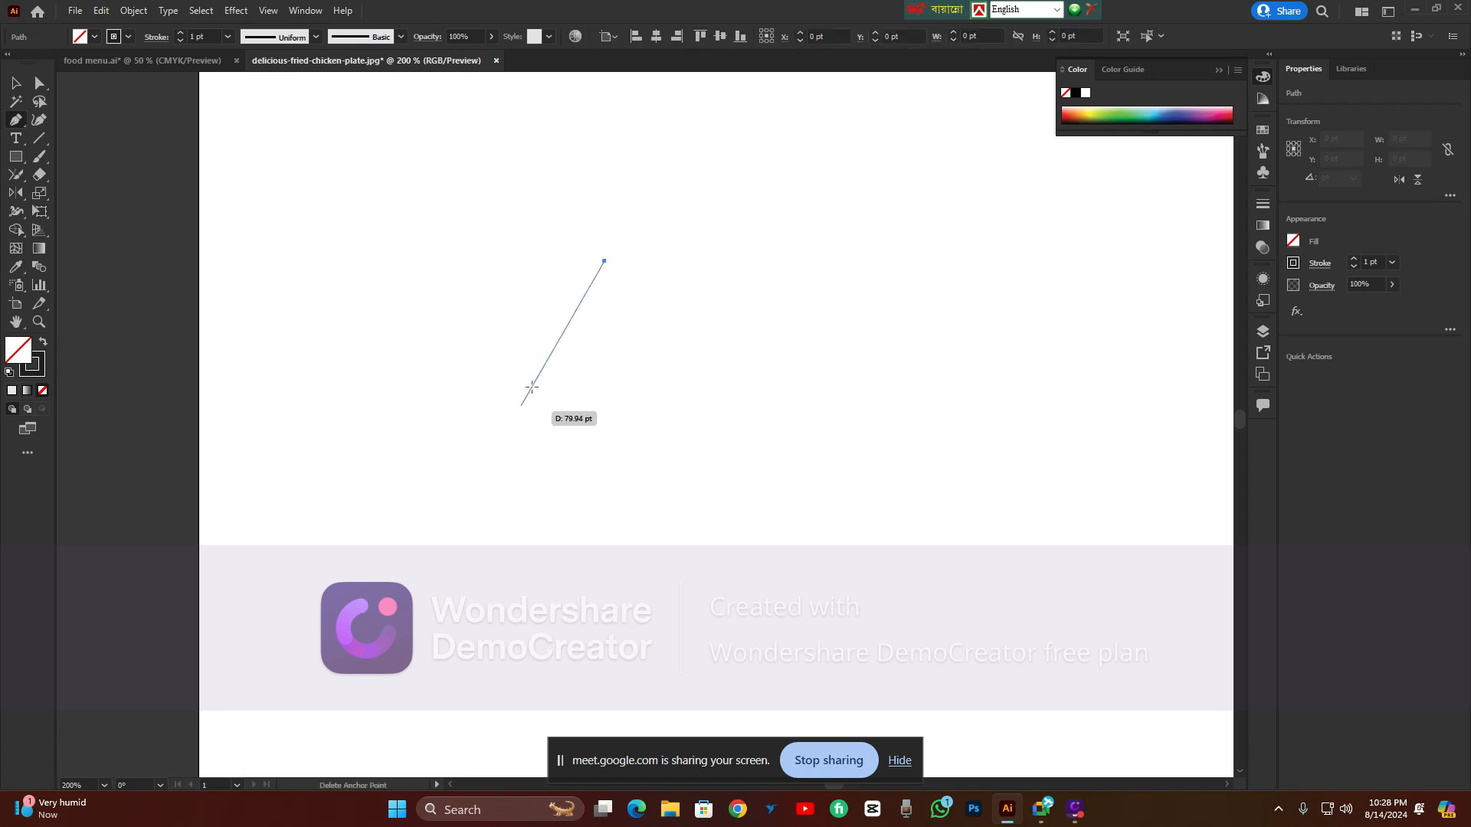
pyautogui.click(514, 477)
pyautogui.click(902, 495)
pyautogui.click(611, 213)
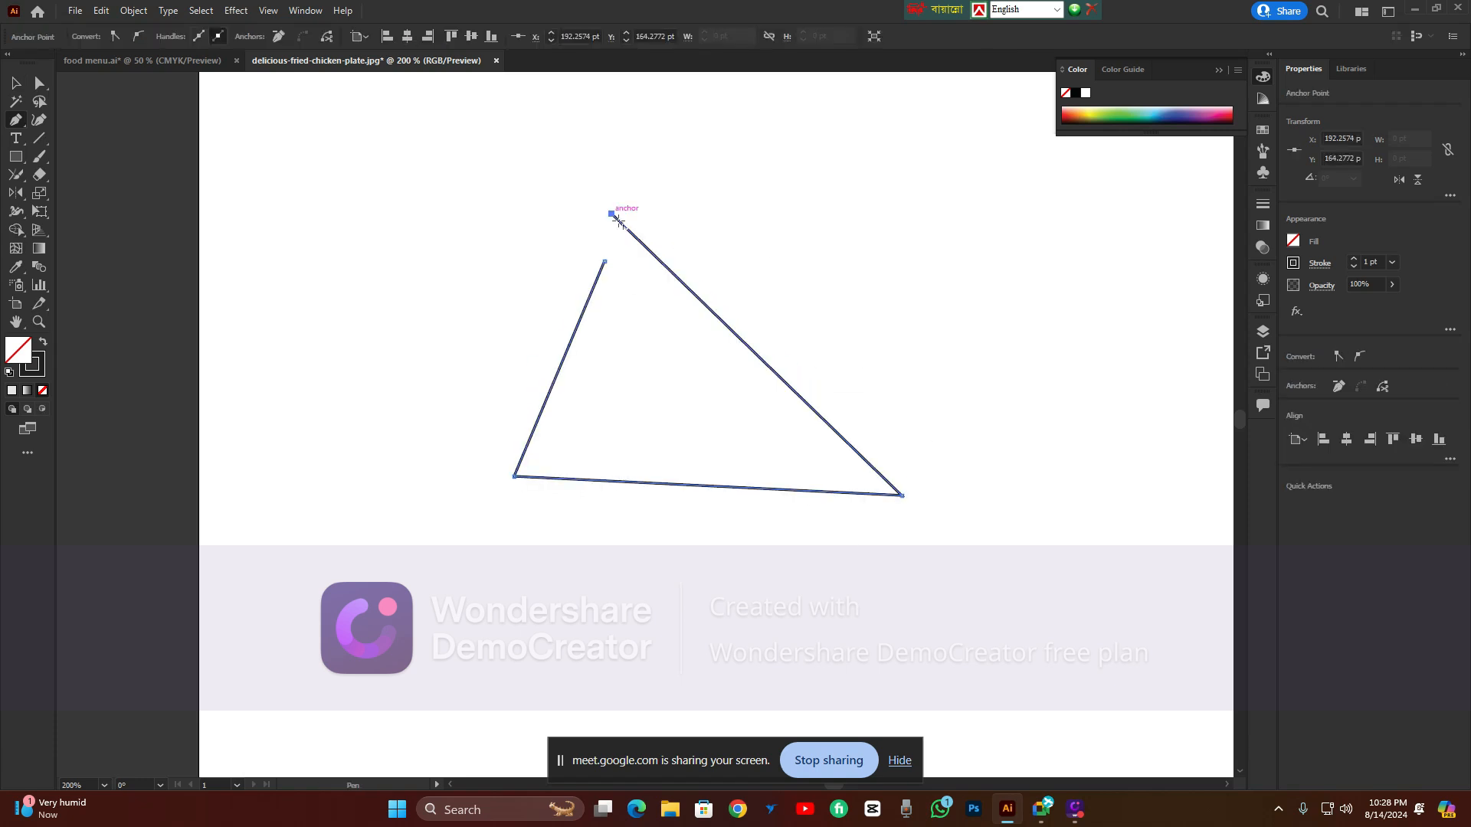
# Move the open triangle left on the artboard so its centre is at about X 191 pt, Y 228 pt
pyautogui.click(16, 83)
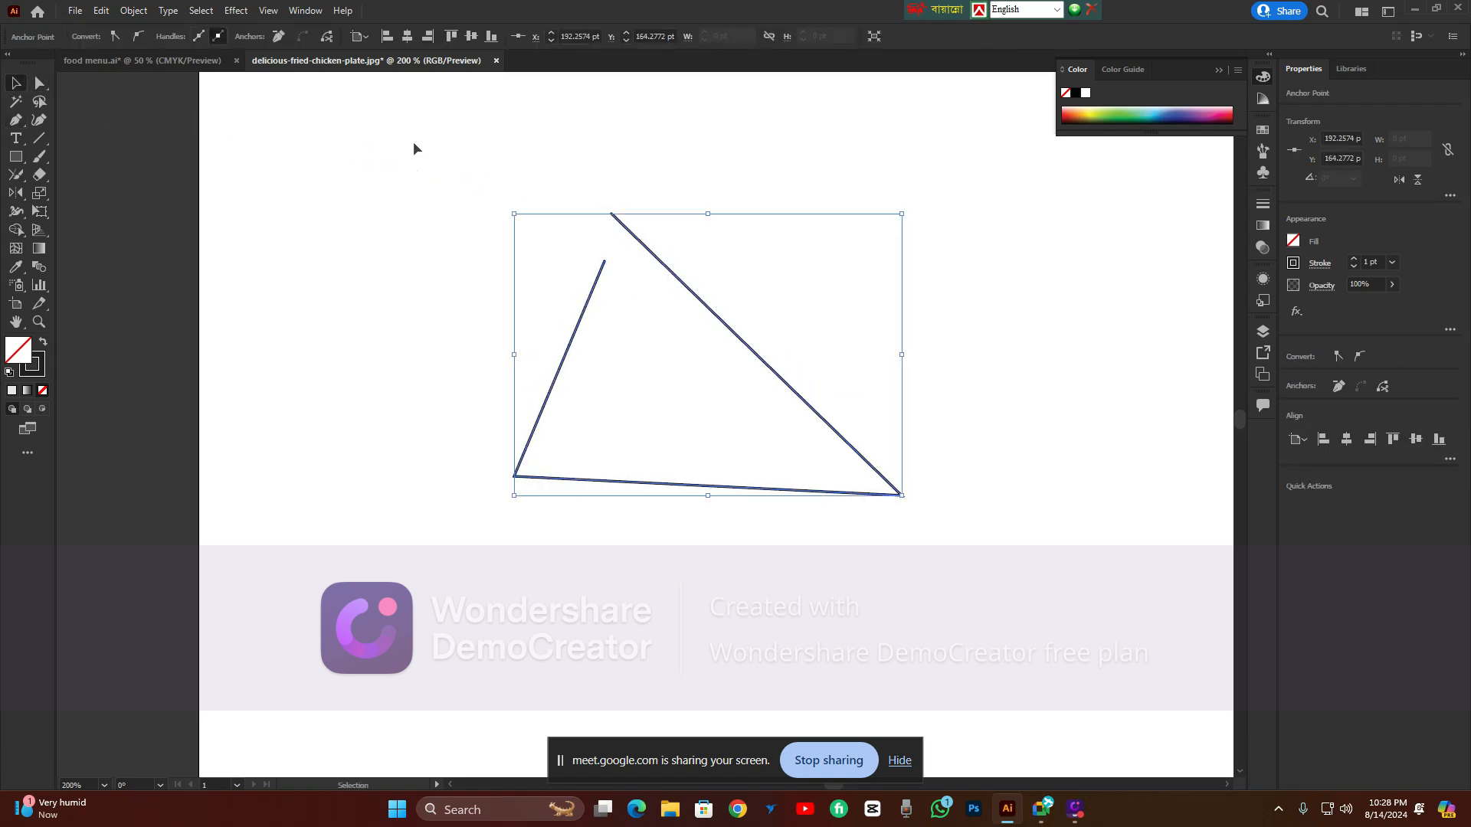
pyautogui.click(412, 141)
pyautogui.hscroll(3, 636, 258)
pyautogui.click(536, 251)
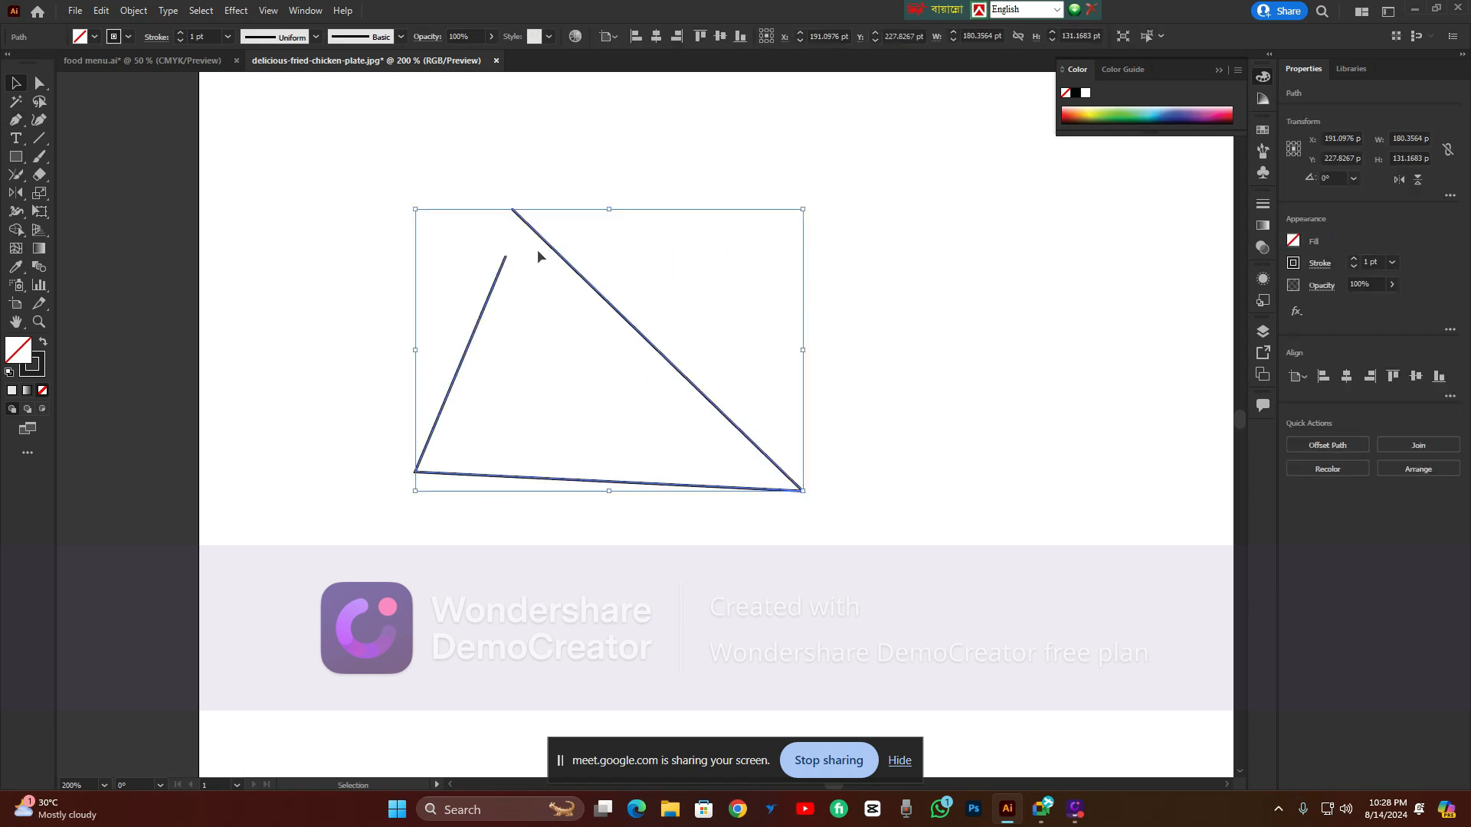
pyautogui.scroll(1, 527, 245)
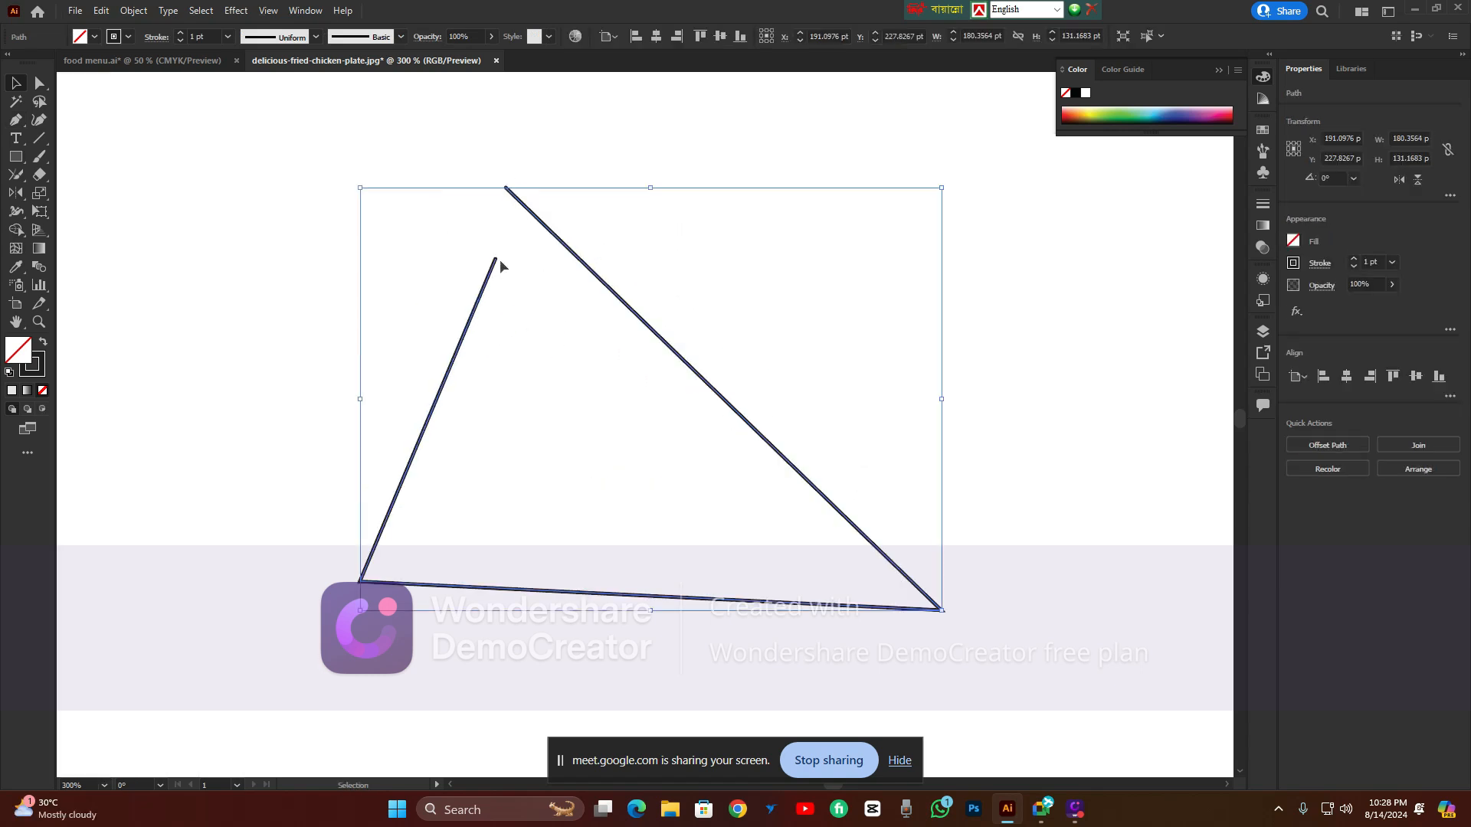
pyautogui.scroll(2, 499, 259)
pyautogui.scroll(-2, 499, 259)
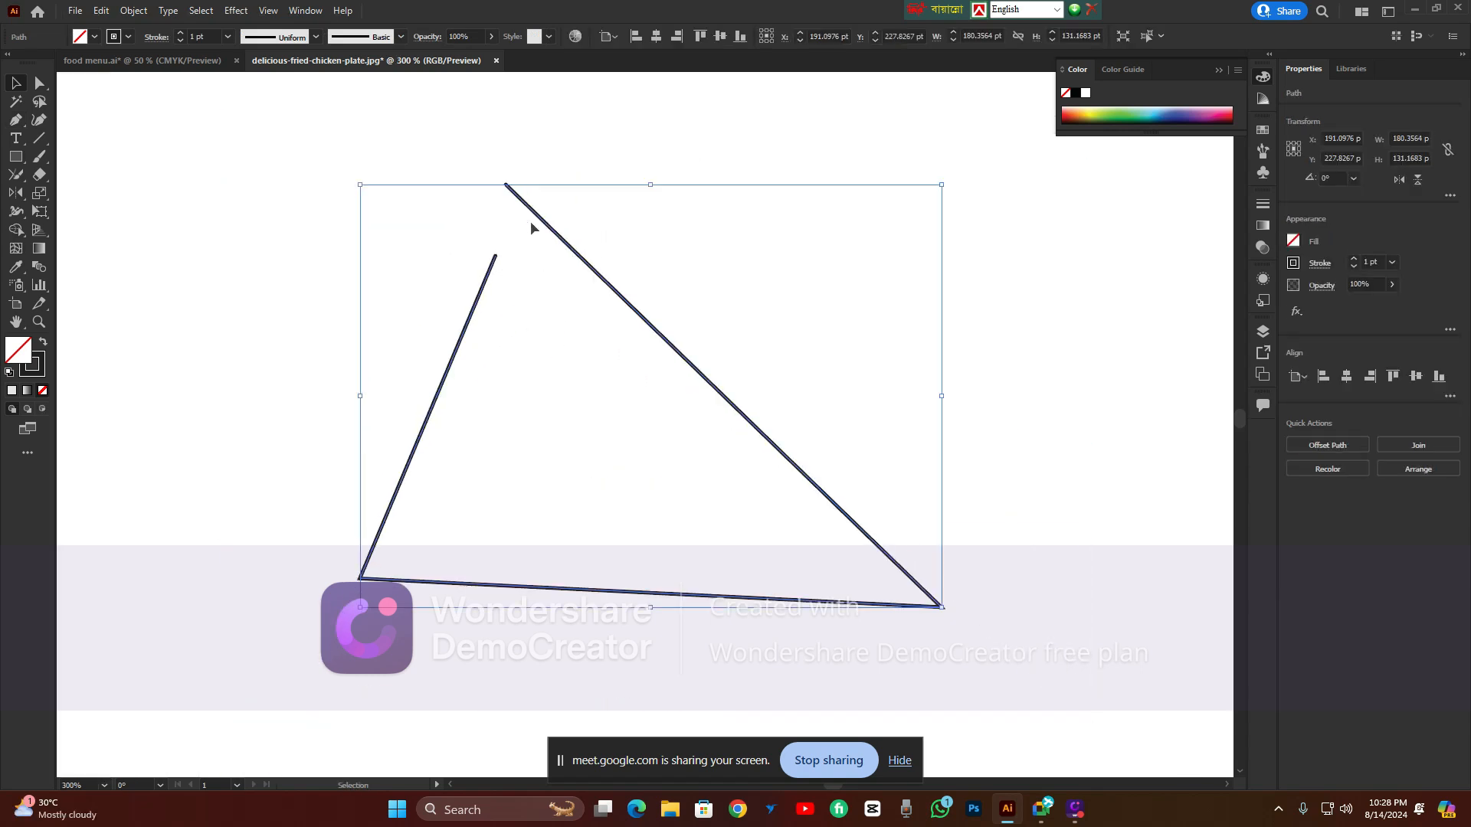
pyautogui.click(579, 154)
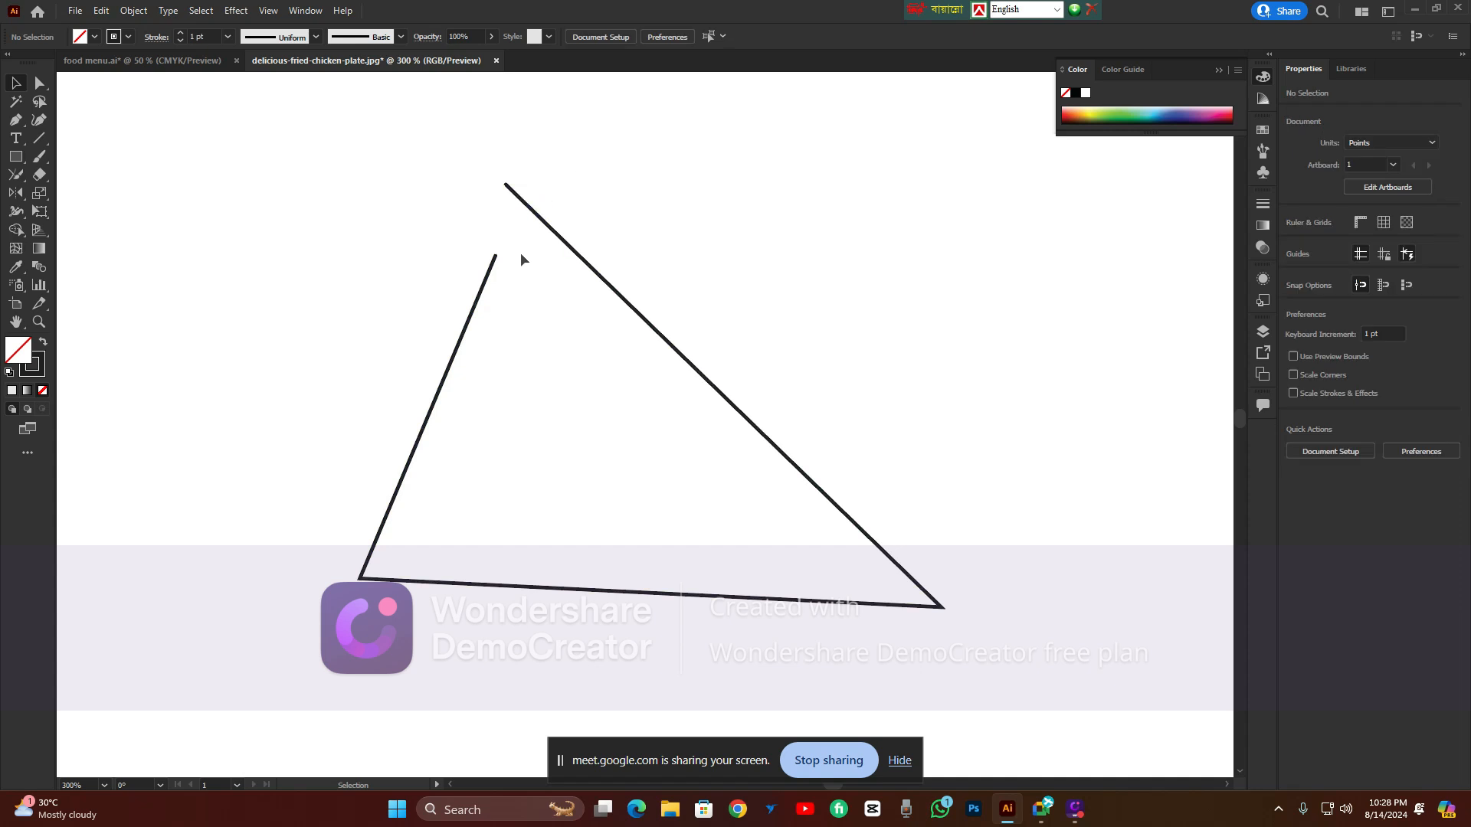
pyautogui.click(495, 257)
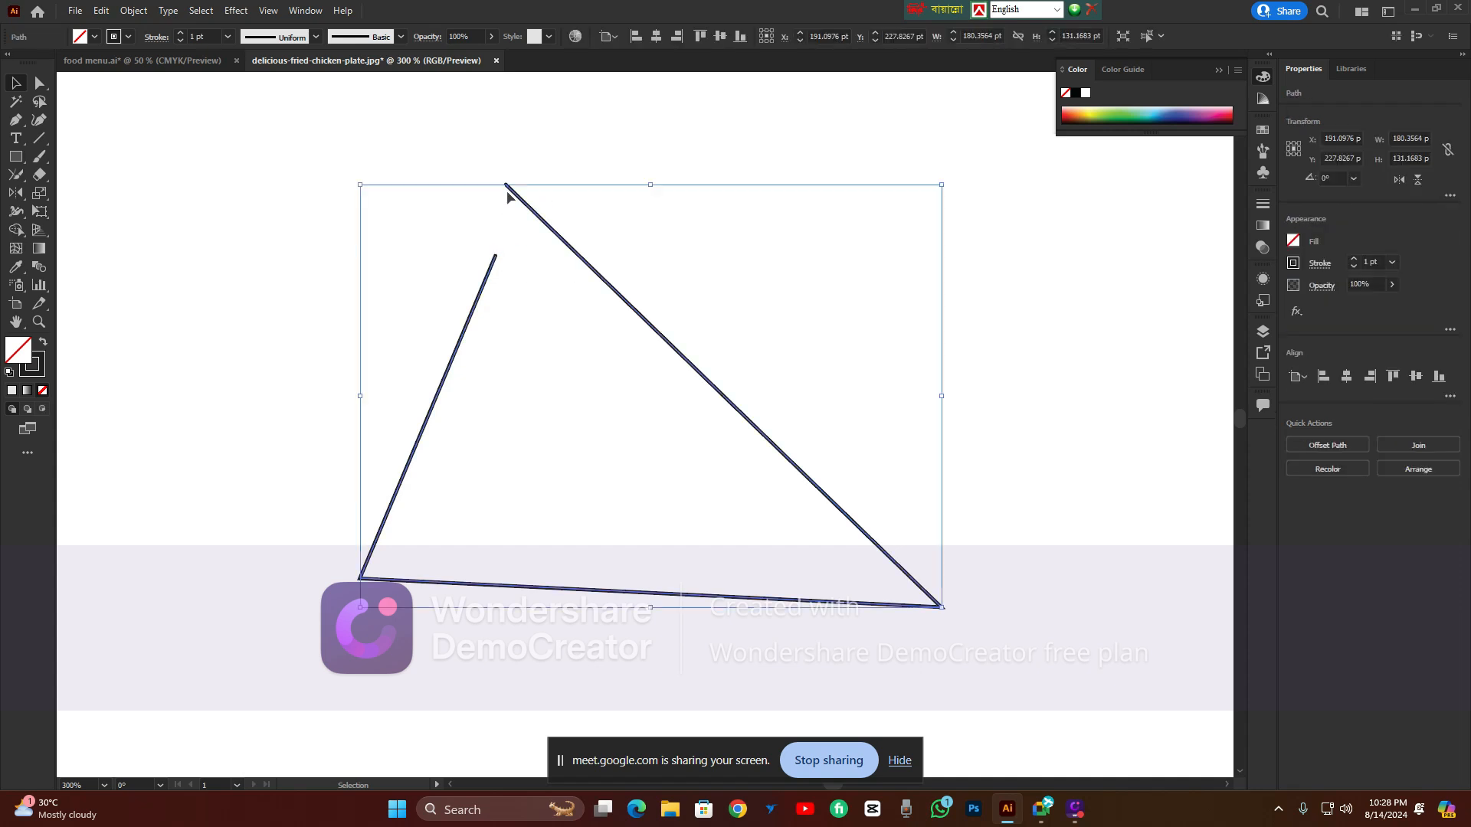
pyautogui.click(507, 158)
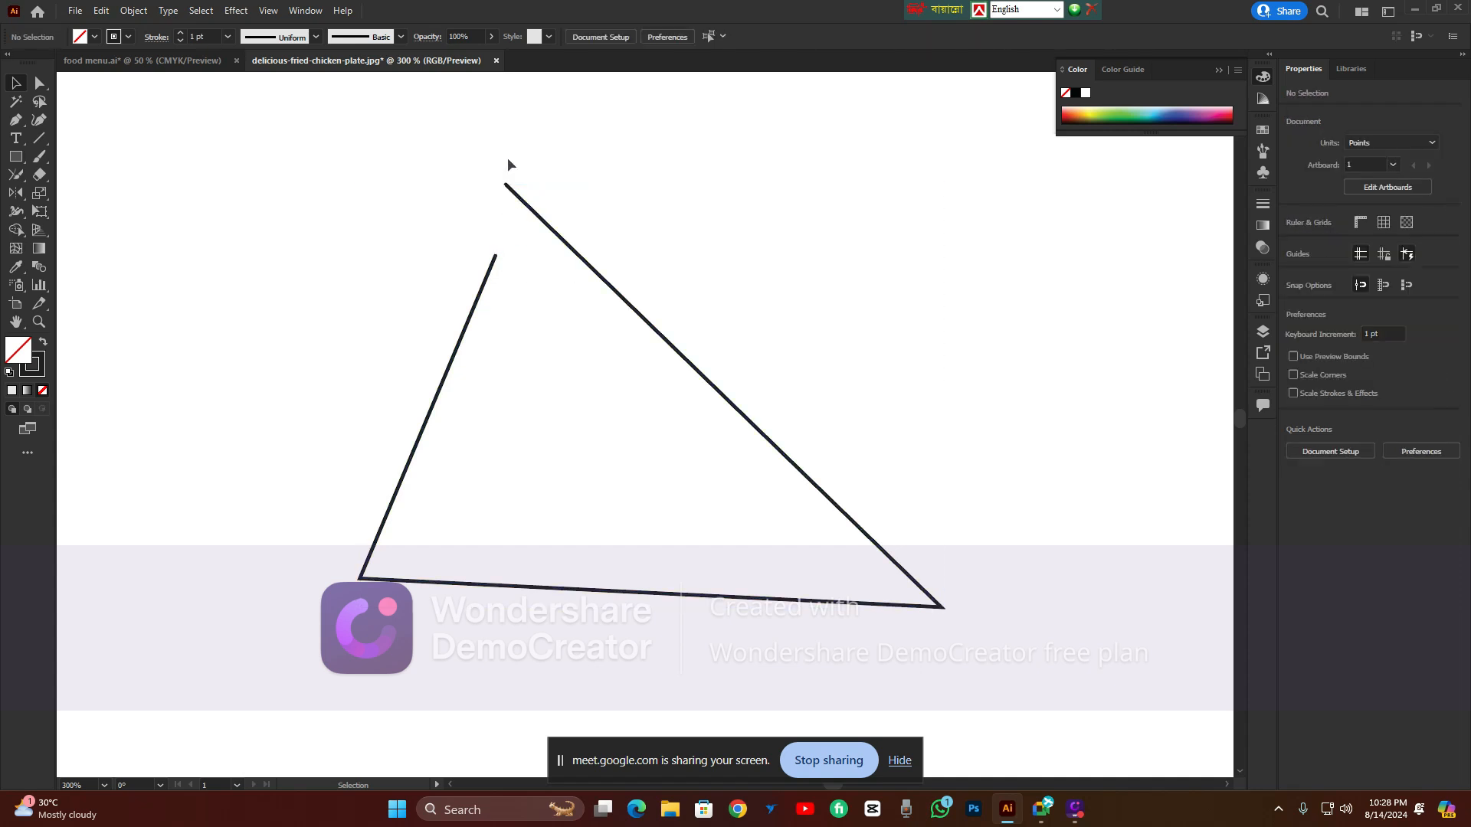
# Connect the open triangle's two endpoints at the apex by stroking around the gap with the Join Tool
pyautogui.click(514, 197)
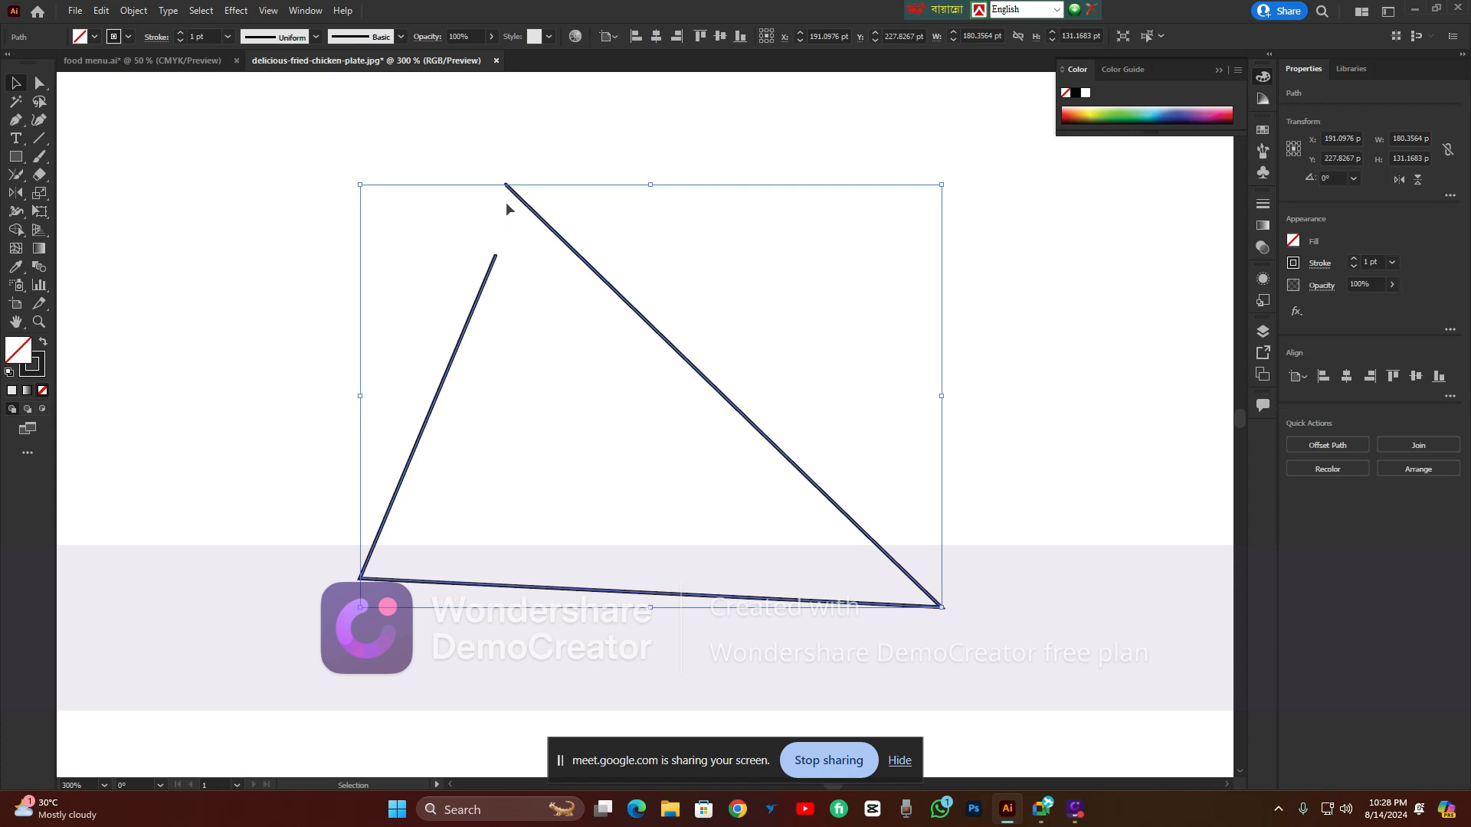
pyautogui.moveTo(526, 185); pyautogui.dragTo(438, 284)
pyautogui.rightClick(16, 175)
pyautogui.click(81, 249)
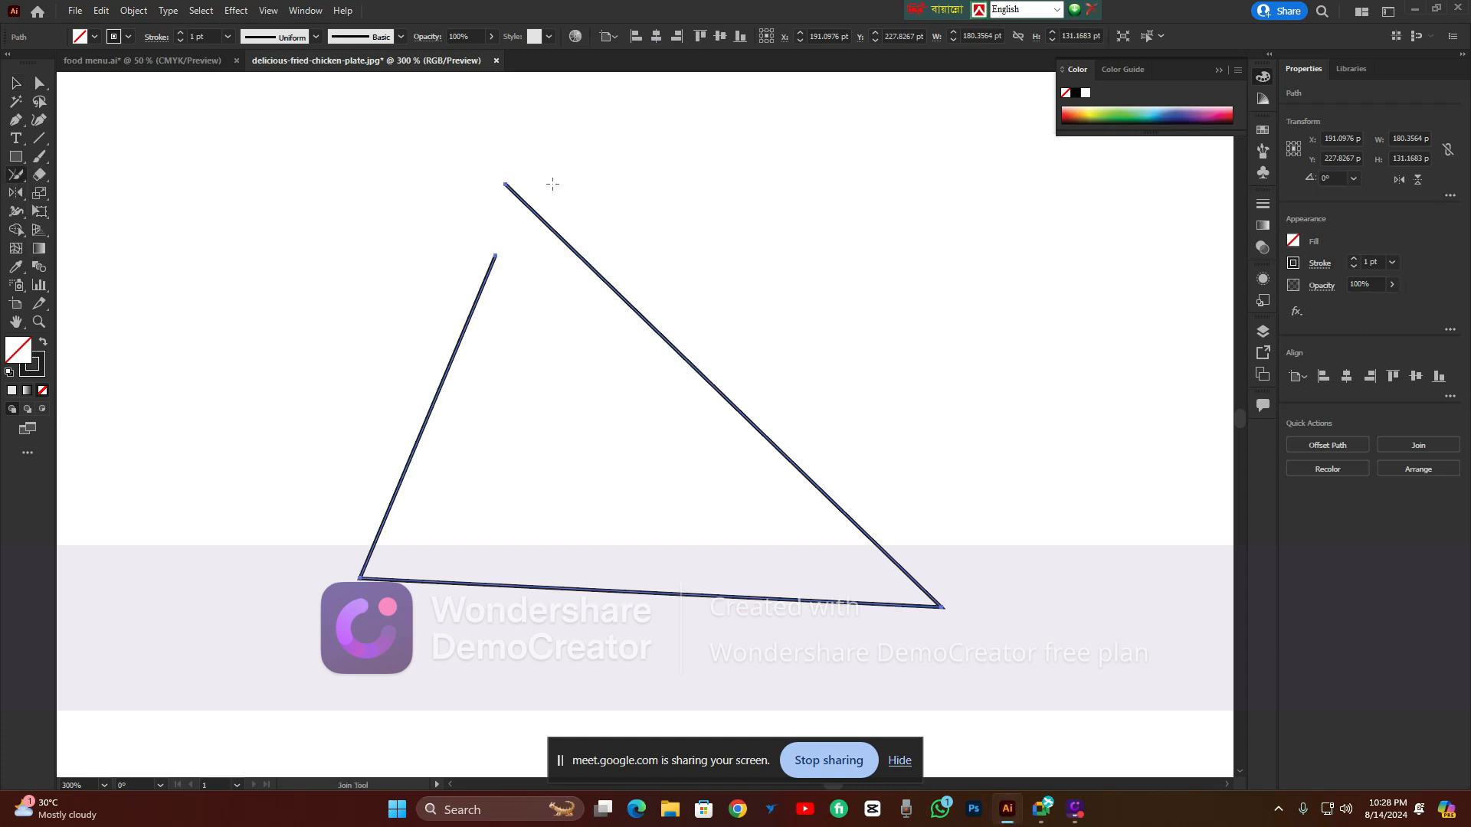
pyautogui.moveTo(546, 177)
pyautogui.mouseDown()
pyautogui.moveTo(485, 167)
pyautogui.moveTo(433, 199)
pyautogui.moveTo(431, 252)
pyautogui.moveTo(470, 298)
pyautogui.mouseUp()
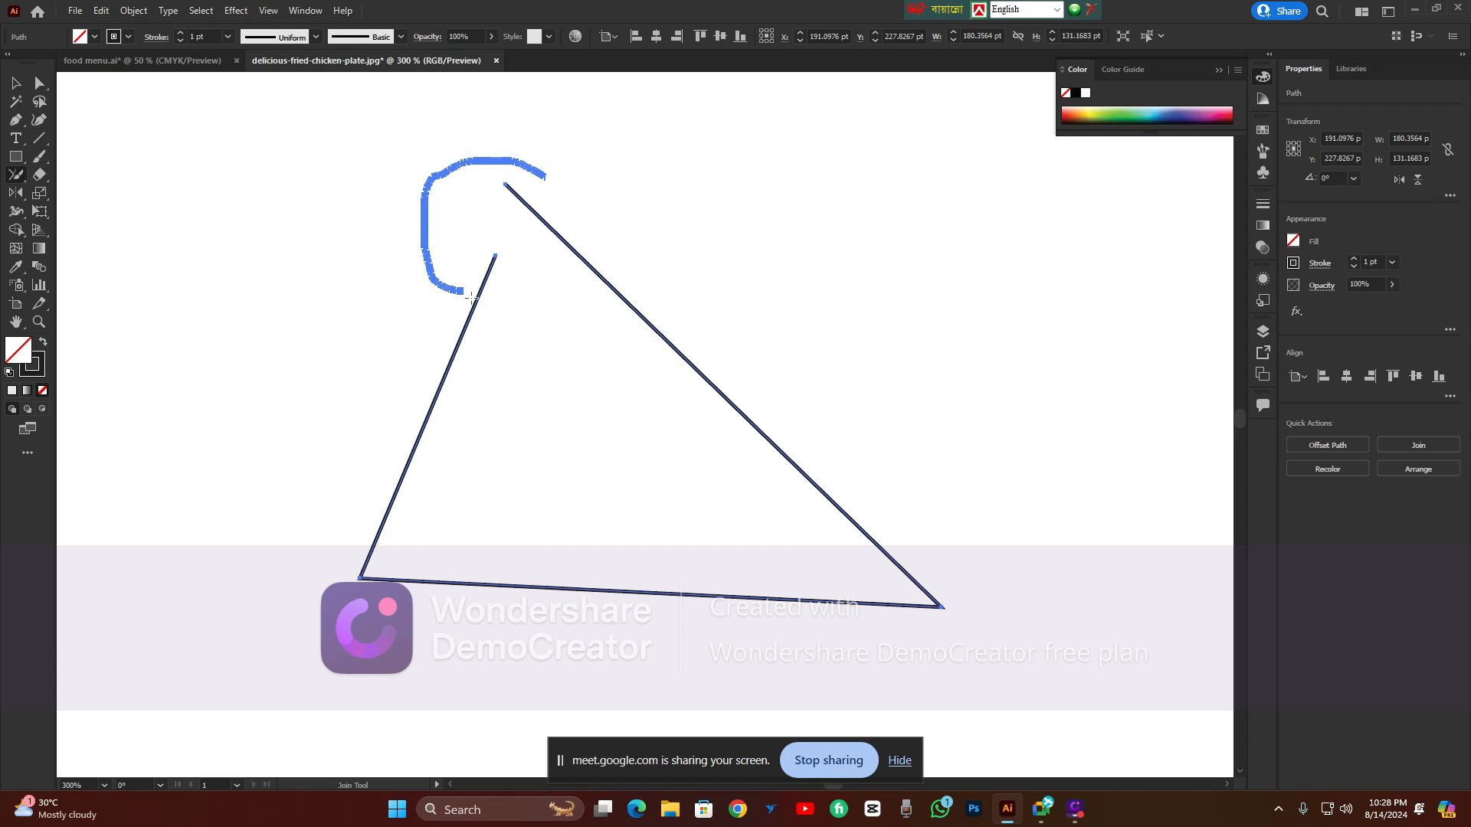
pyautogui.moveTo(471, 298)
pyautogui.mouseDown()
pyautogui.moveTo(532, 300)
pyautogui.moveTo(588, 255)
pyautogui.moveTo(596, 196)
pyautogui.moveTo(547, 178)
pyautogui.mouseUp()
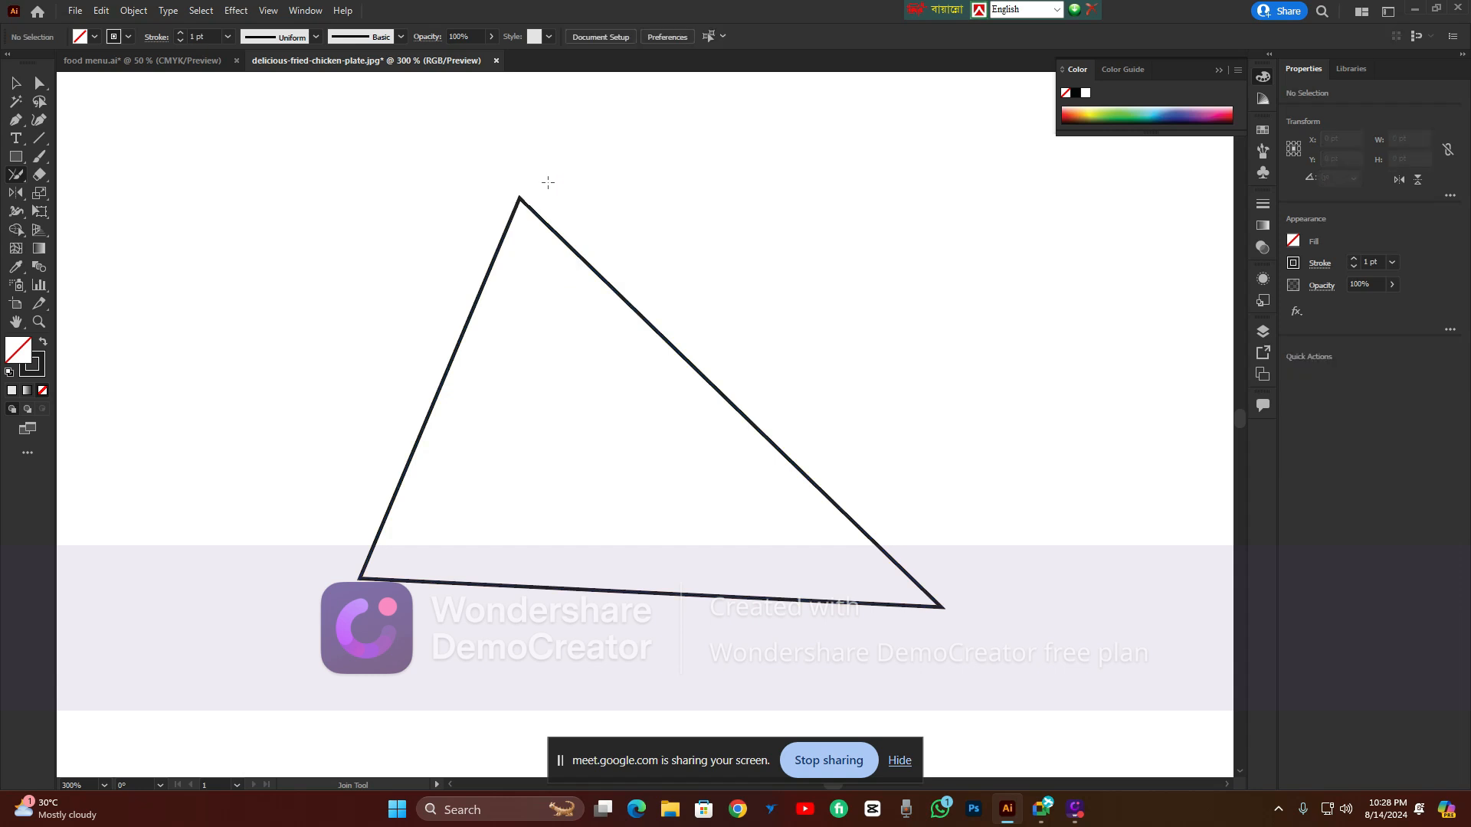
# Undo the join at the triangle's apex and delete the open triangle from the artboard
pyautogui.hotkey('ctrl', 'z')
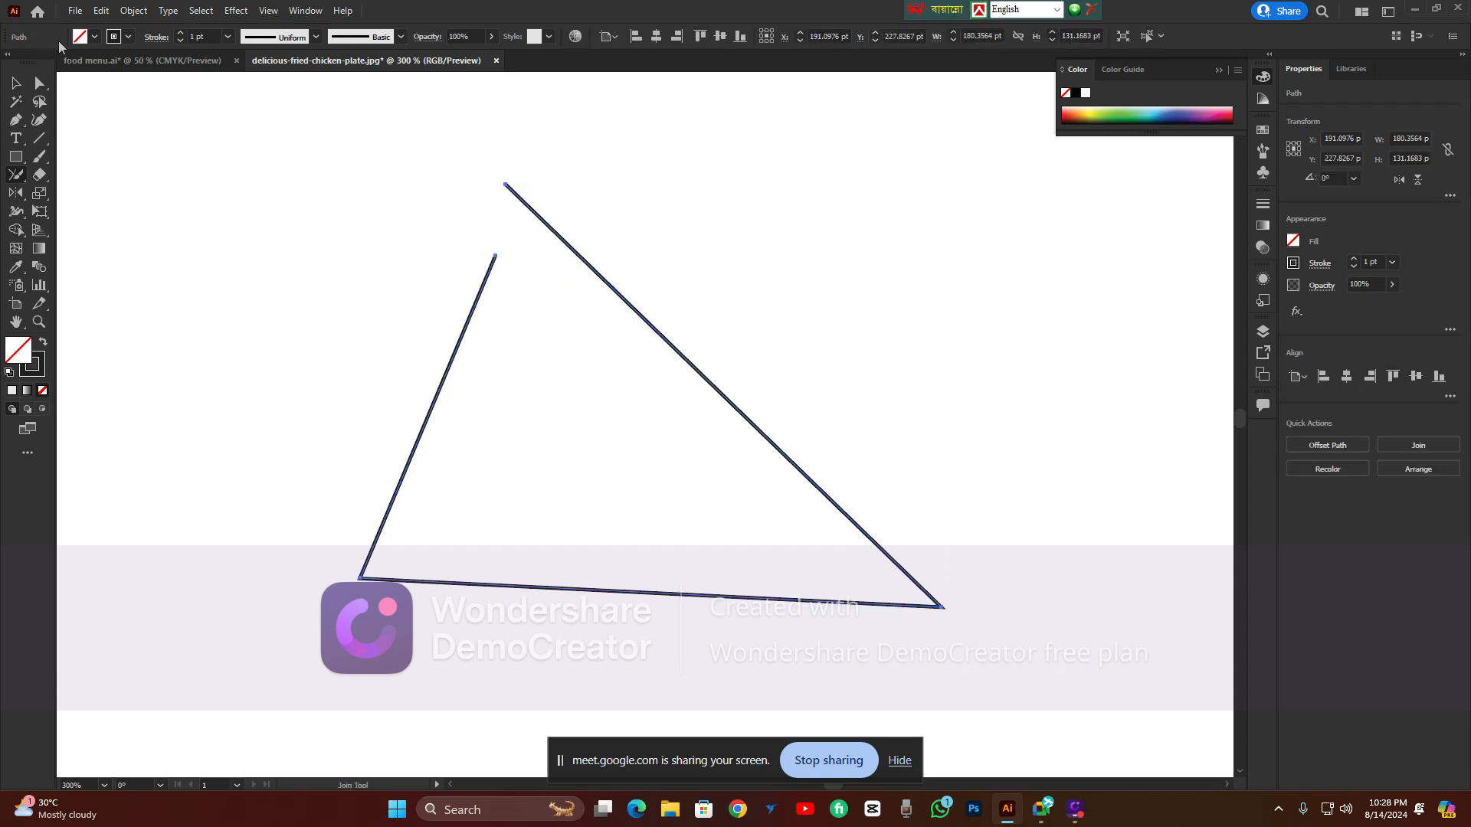
pyautogui.click(15, 82)
pyautogui.click(16, 175)
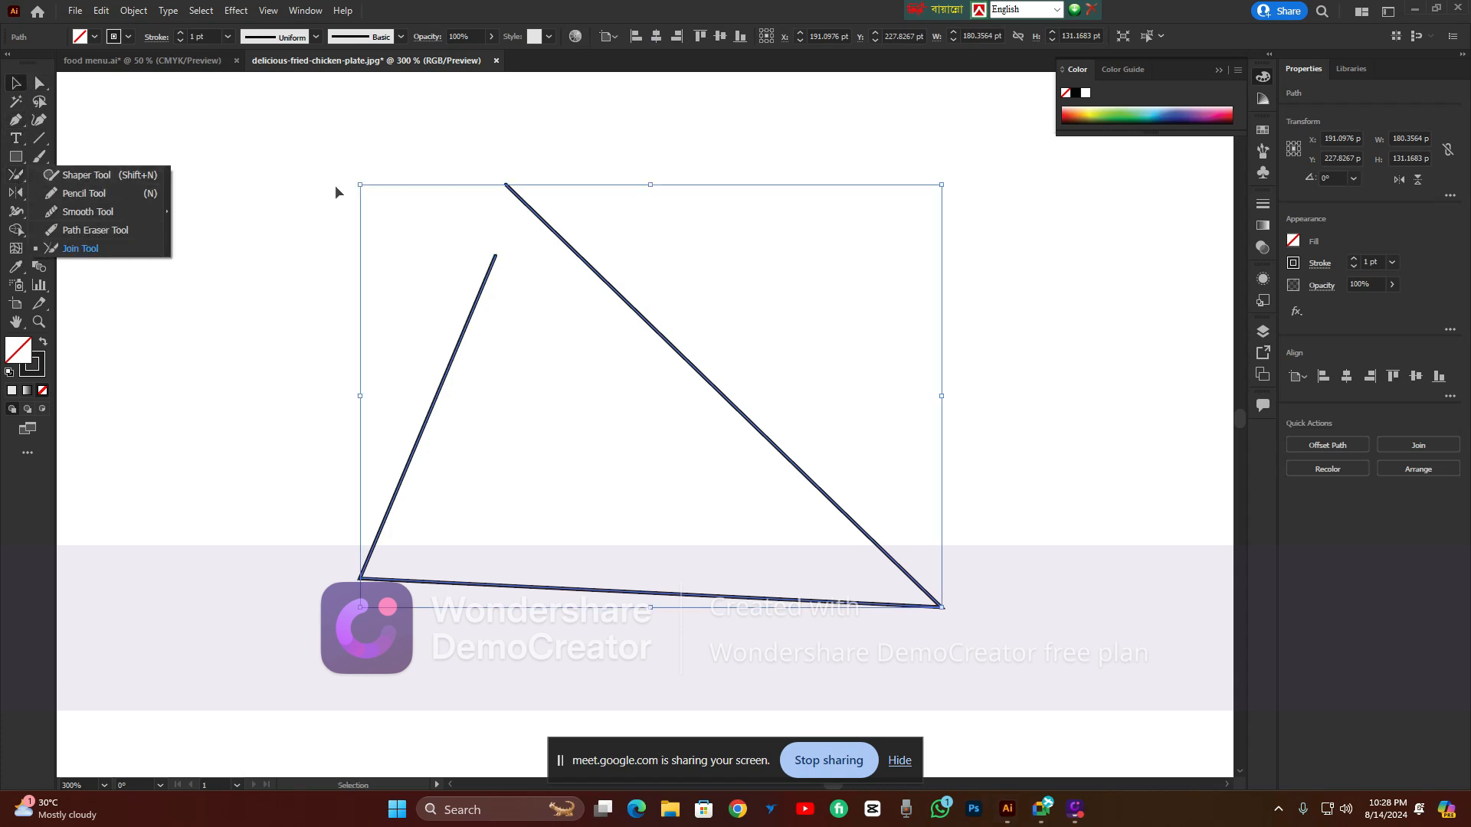
pyautogui.click(384, 109)
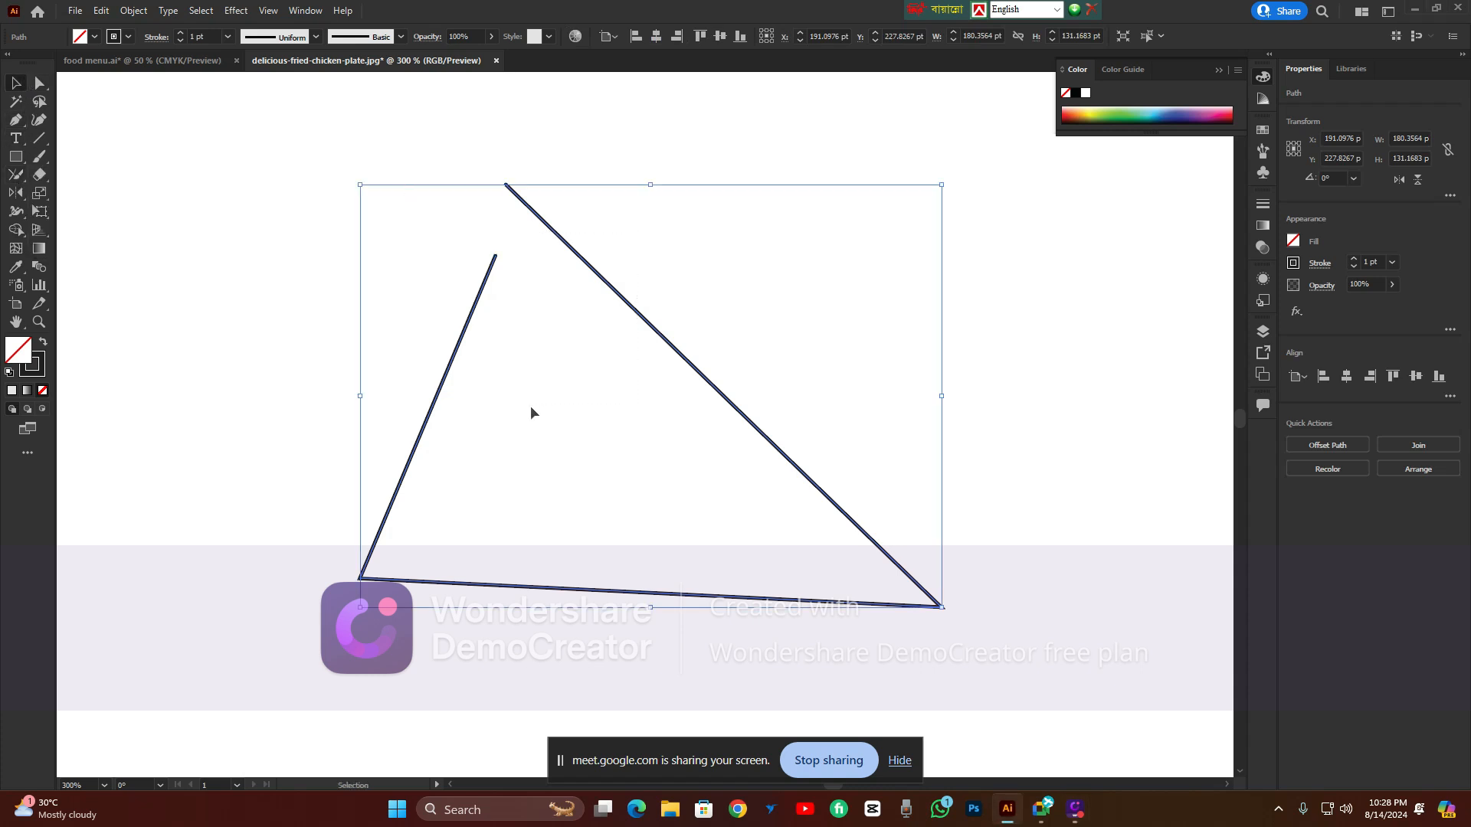
pyautogui.press('Delete')
pyautogui.click(15, 175)
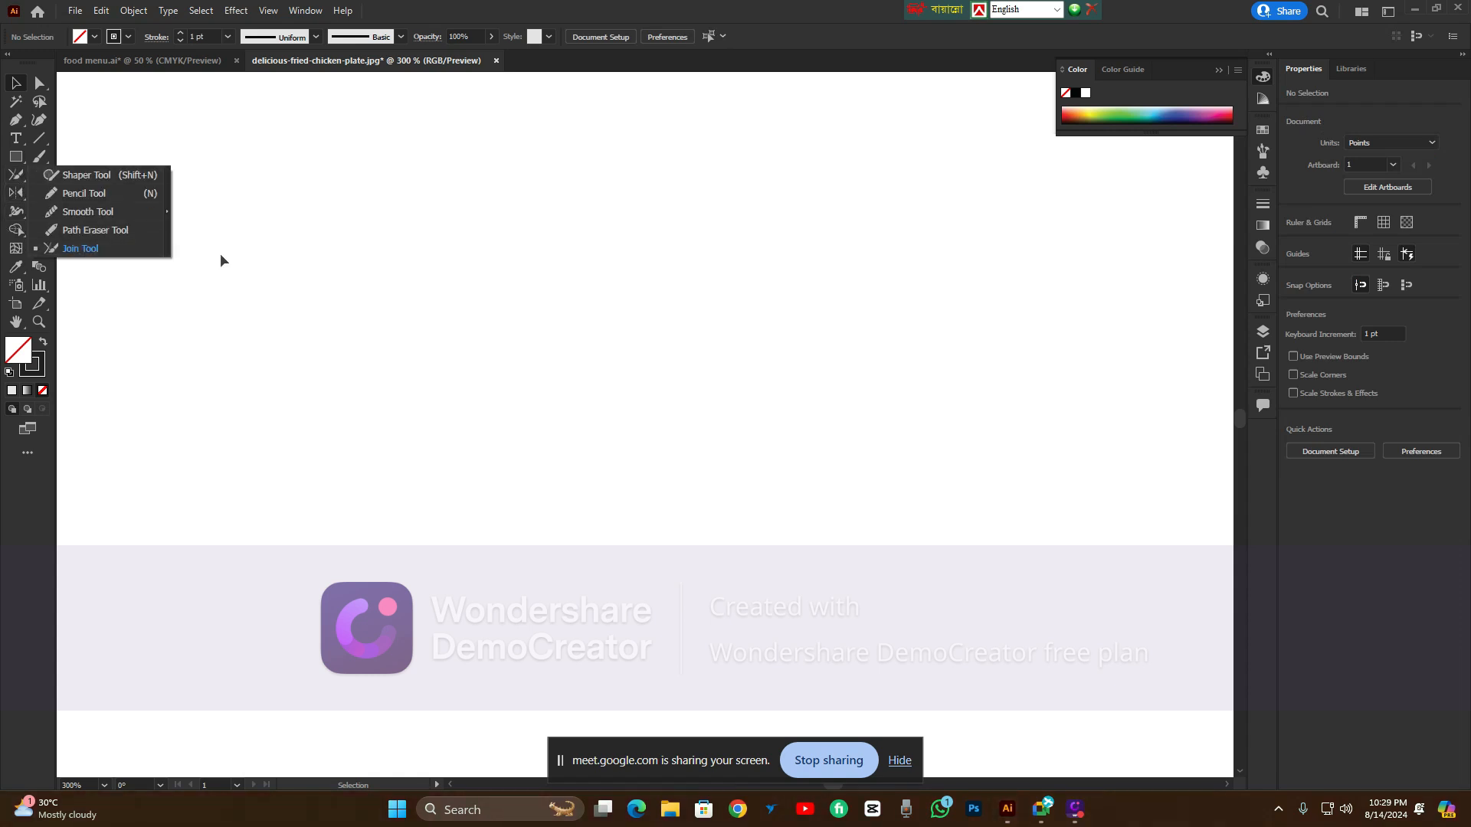
pyautogui.click(305, 265)
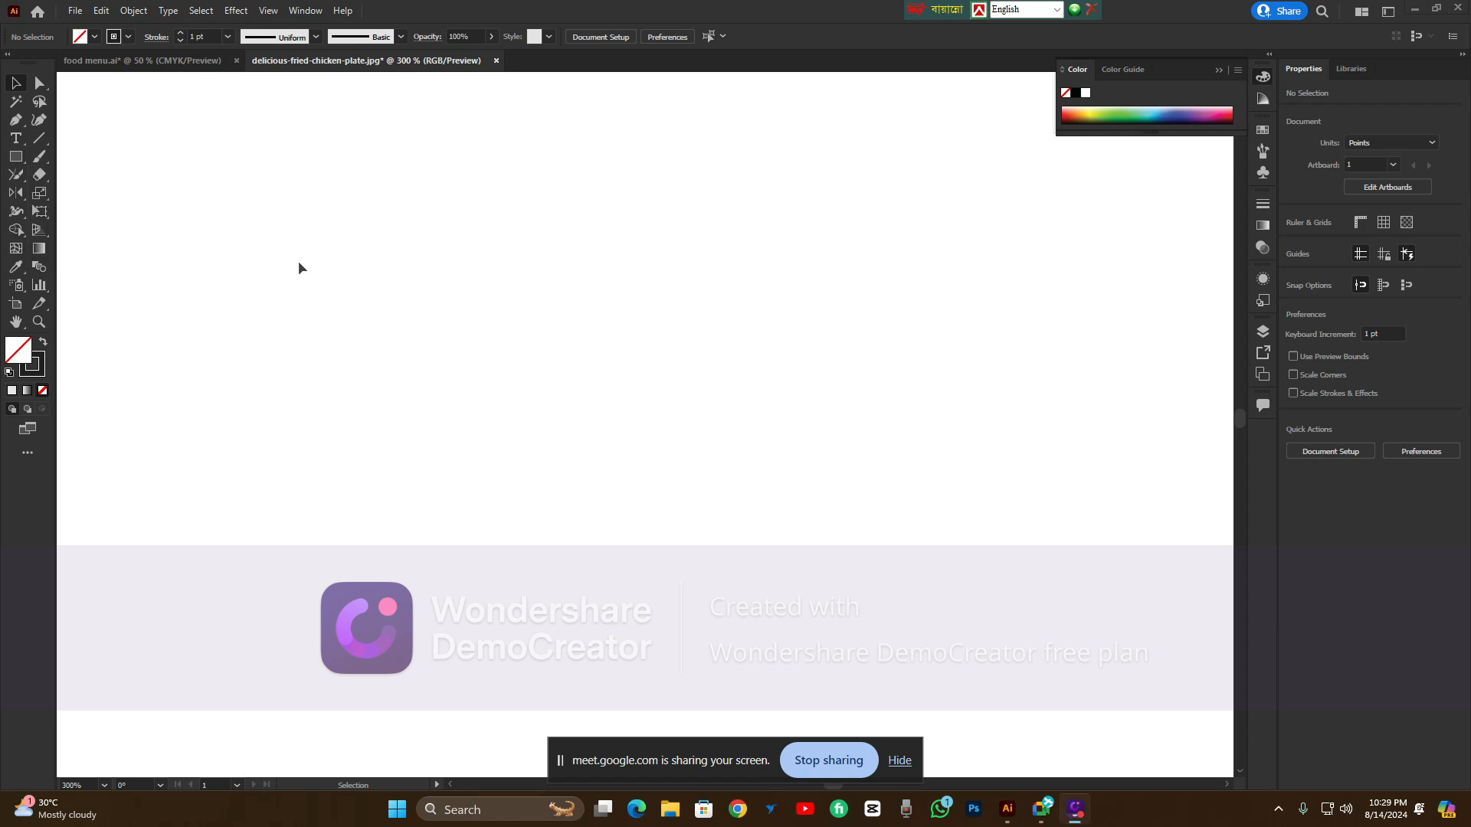
# Draw an open four-segment quadrilateral about 158 by 147 pt with the Pen tool, leaving a gap at its upper-left corner
pyautogui.click(15, 119)
pyautogui.click(382, 276)
pyautogui.click(408, 234)
pyautogui.click(309, 464)
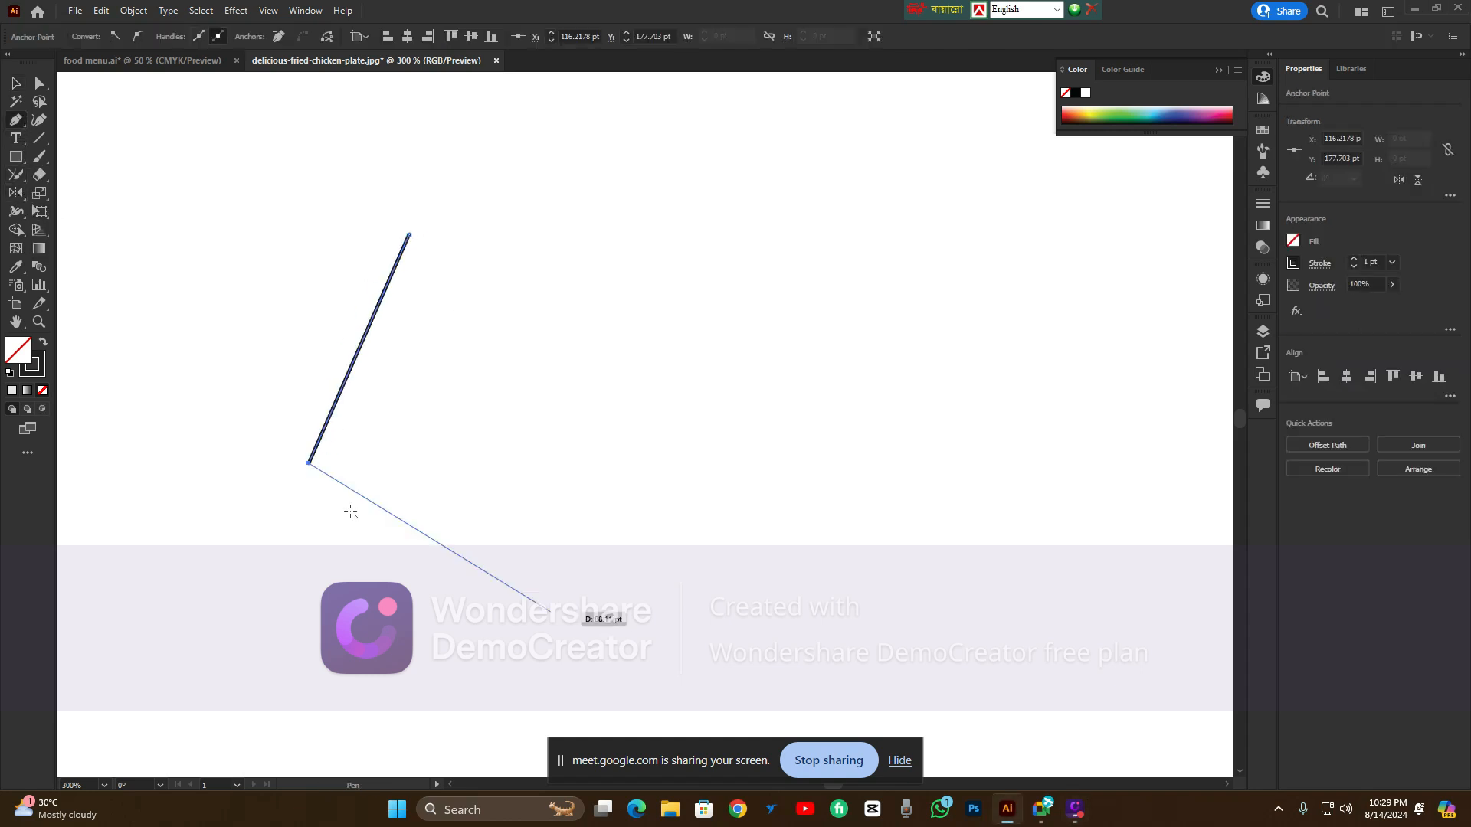
pyautogui.click(752, 619)
pyautogui.click(817, 181)
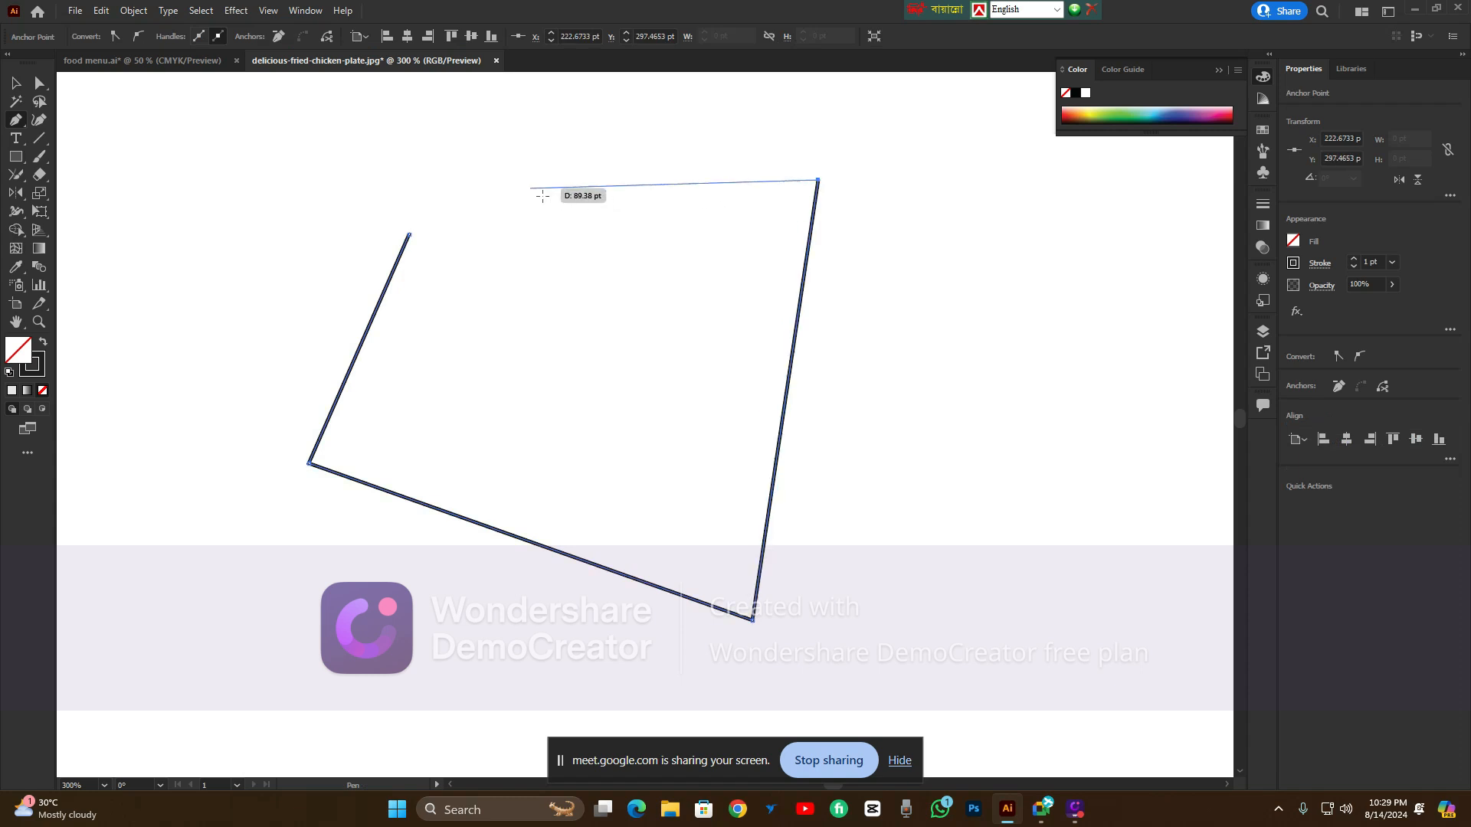
pyautogui.click(384, 148)
pyautogui.press('v')
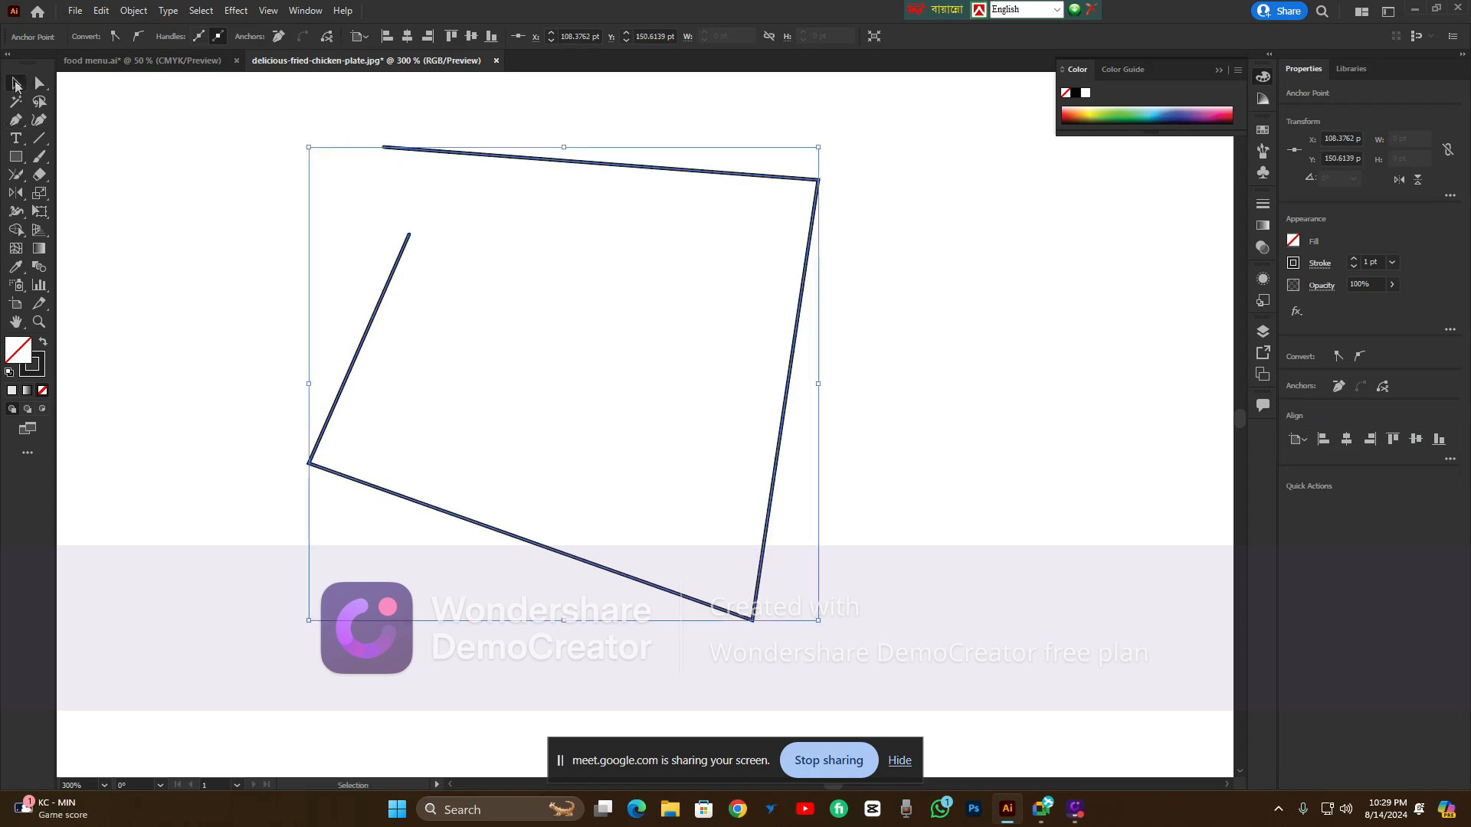
pyautogui.click(151, 144)
# Select the open quadrilateral and close the gap at its upper-left corner with the Join Tool
pyautogui.click(509, 156)
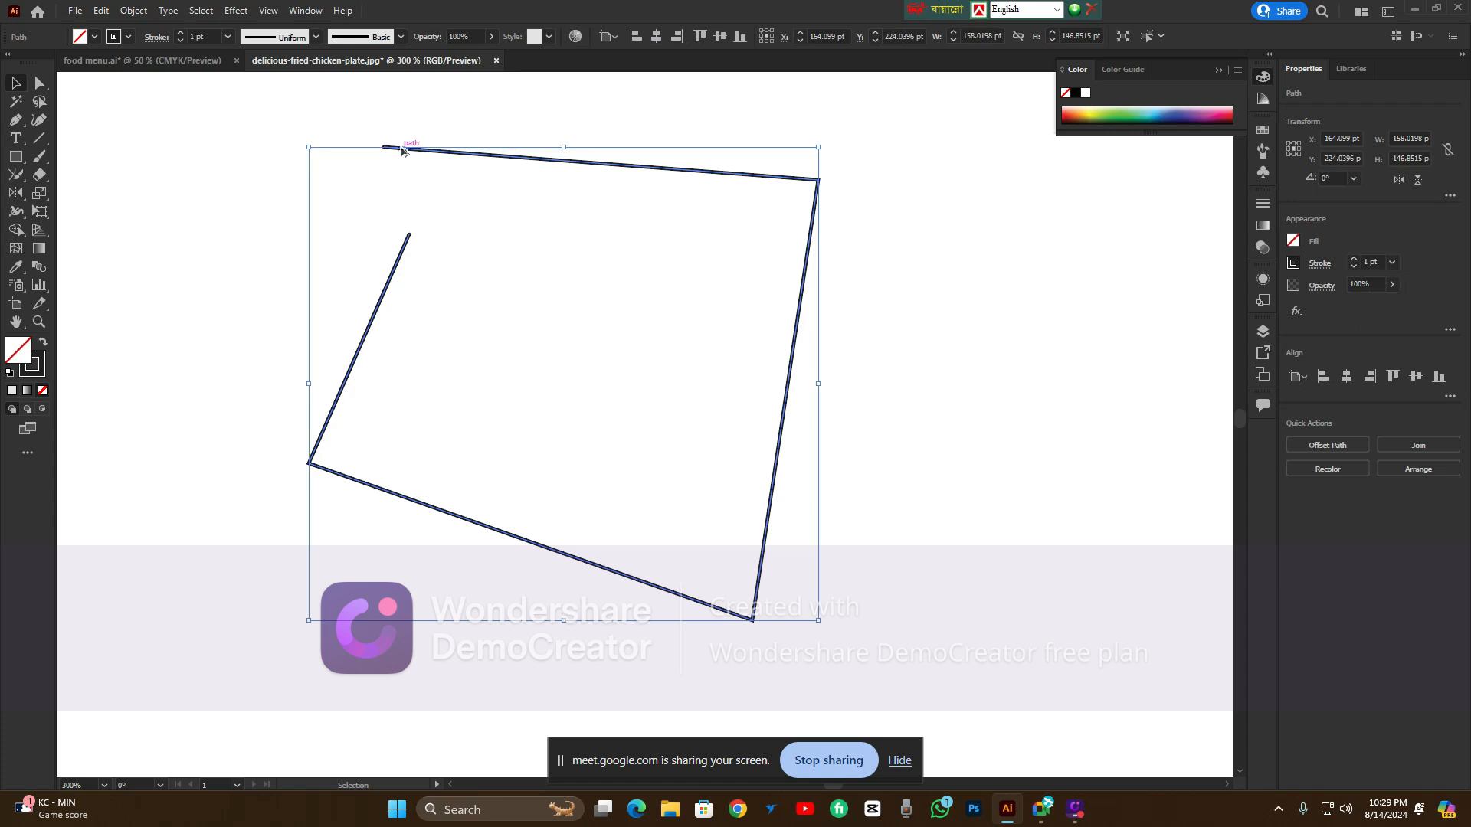
pyautogui.scroll(1, 401, 149)
pyautogui.click(374, 111)
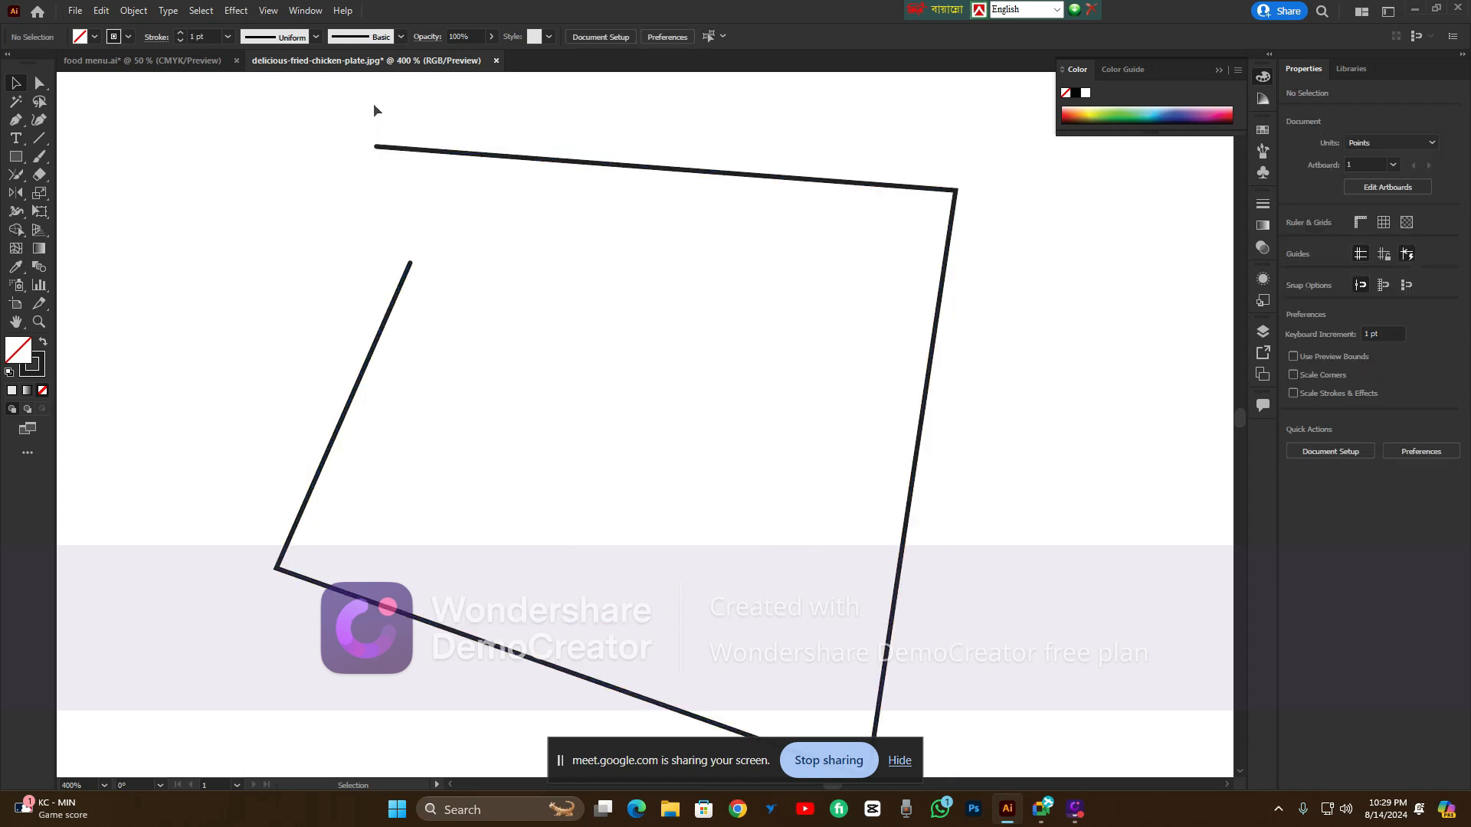
pyautogui.click(411, 265)
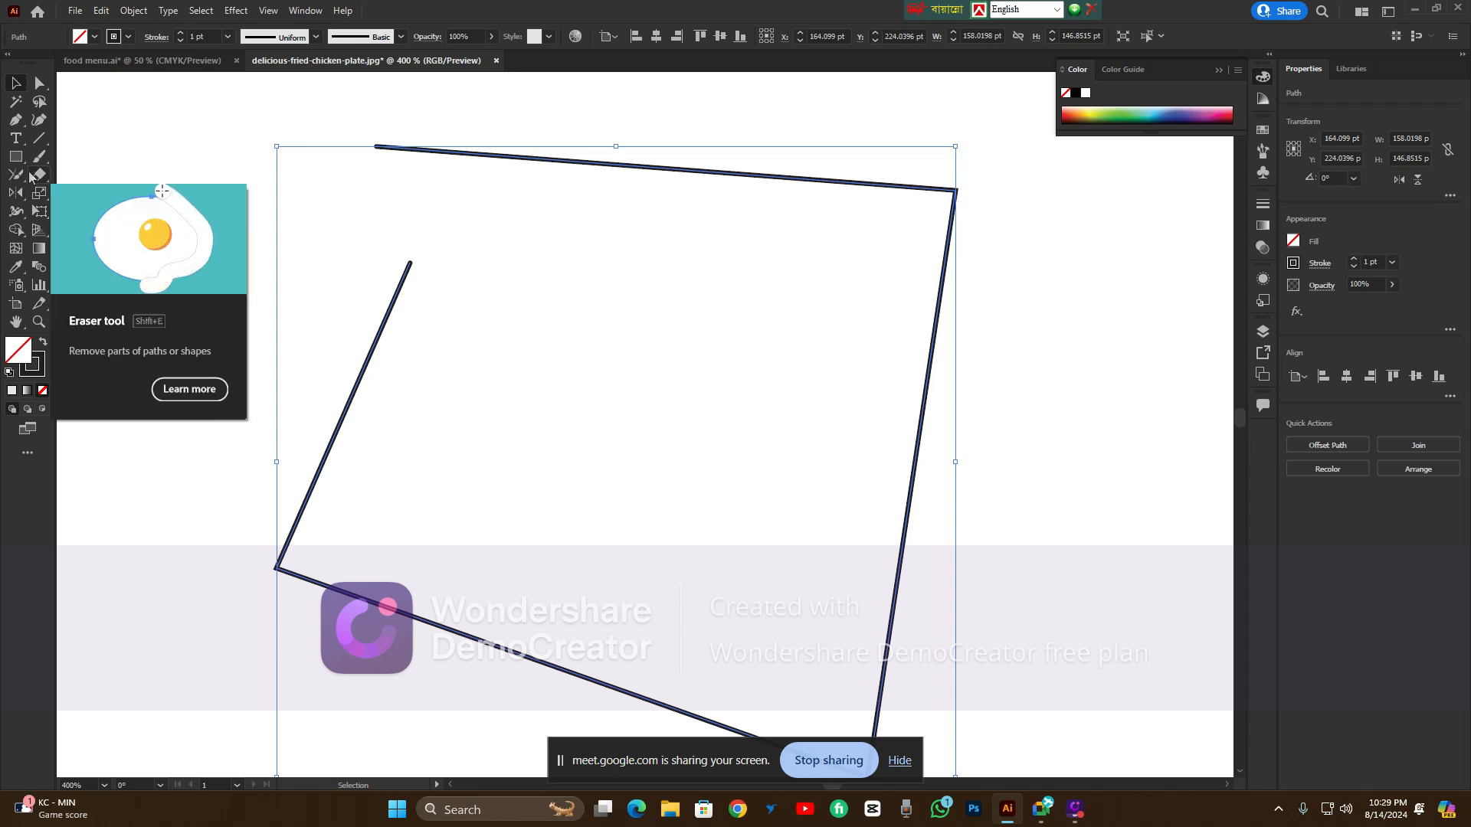
pyautogui.click(345, 119)
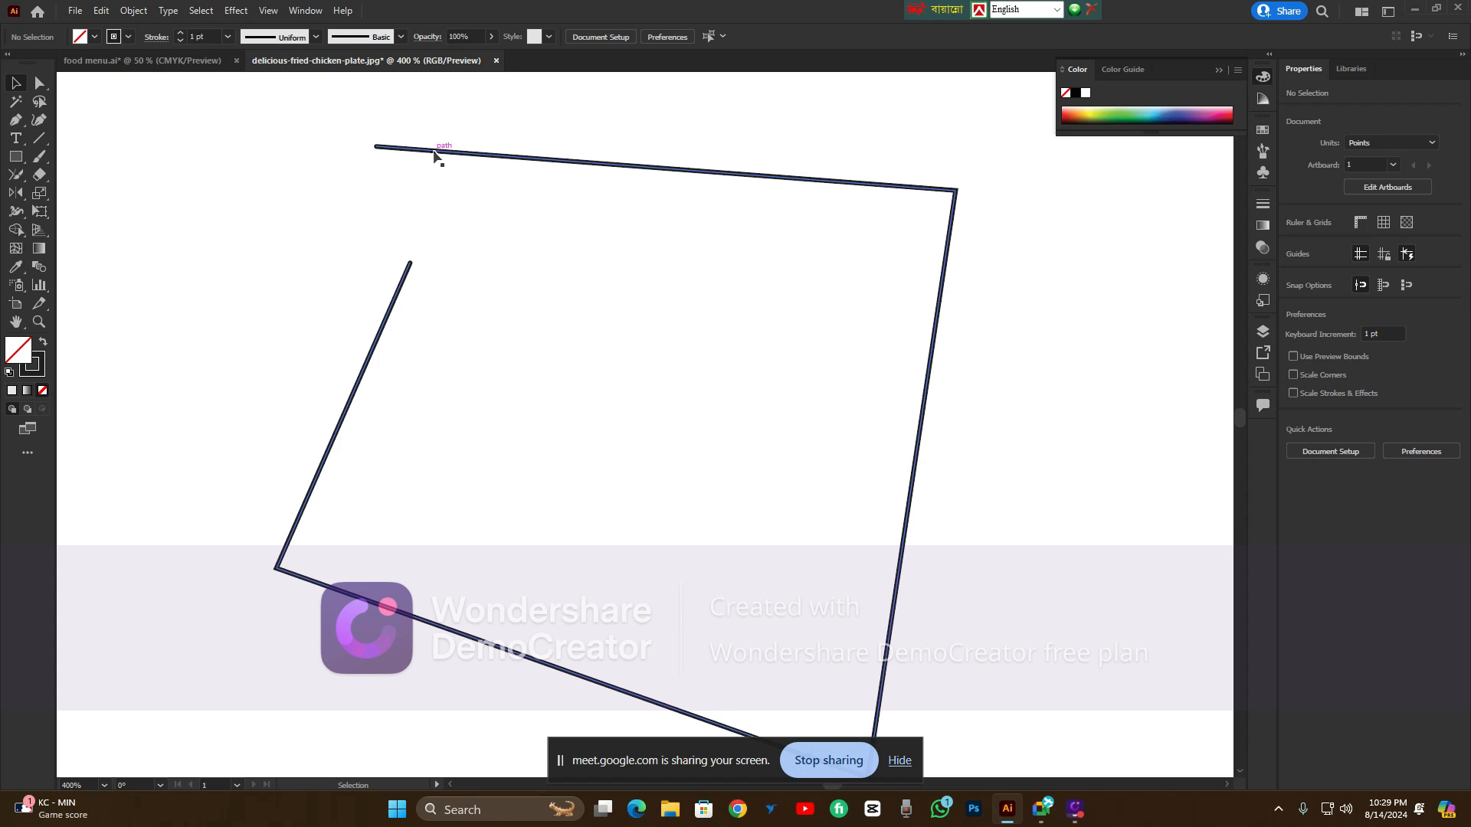
pyautogui.click(434, 151)
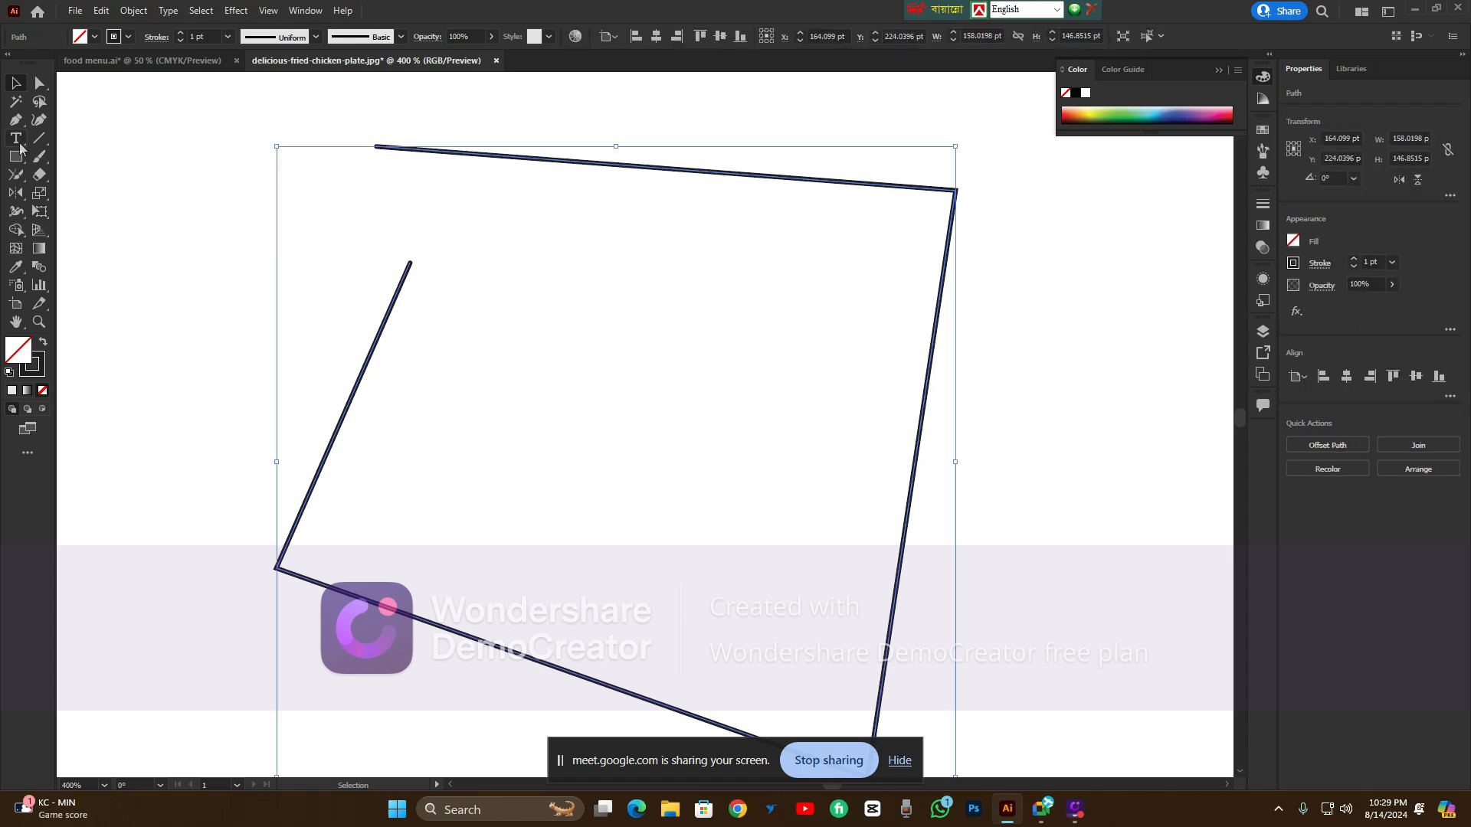
pyautogui.click(13, 173)
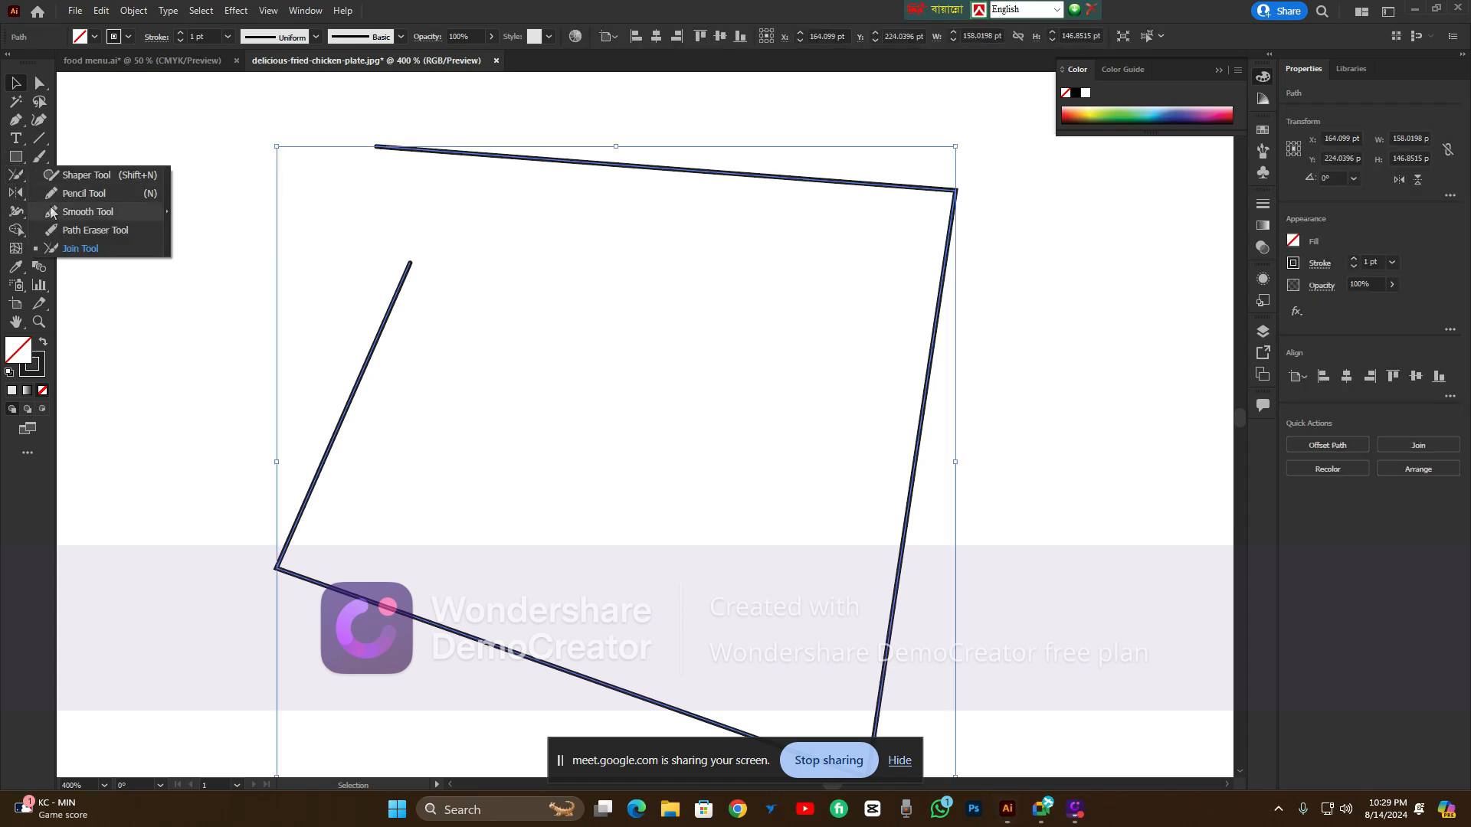
pyautogui.click(73, 249)
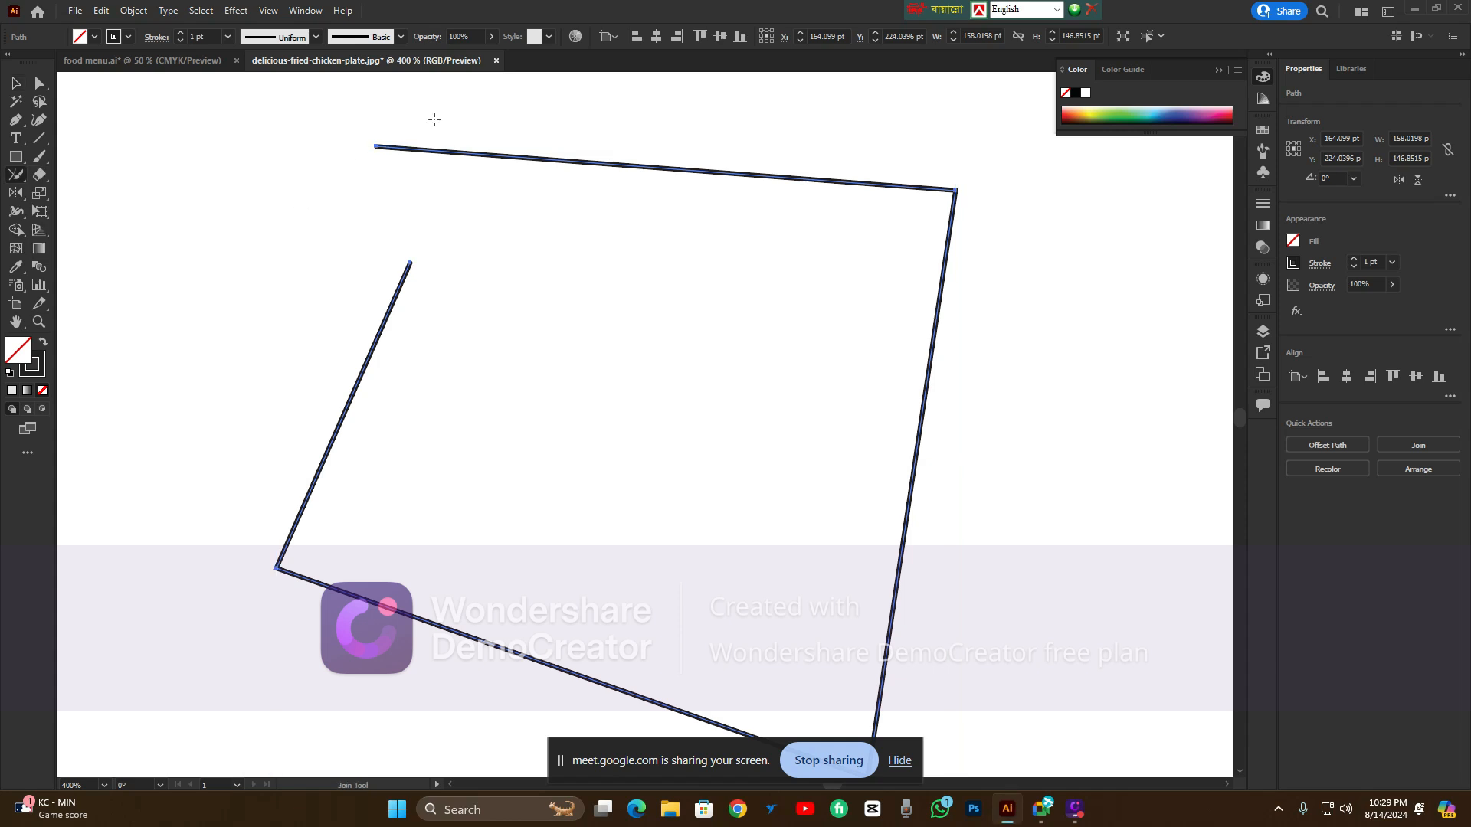
pyautogui.moveTo(429, 113)
pyautogui.mouseDown()
pyautogui.moveTo(374, 116)
pyautogui.moveTo(349, 162)
pyautogui.moveTo(354, 203)
pyautogui.moveTo(402, 283)
pyautogui.moveTo(429, 277)
pyautogui.moveTo(446, 214)
pyautogui.moveTo(428, 118)
pyautogui.mouseUp()
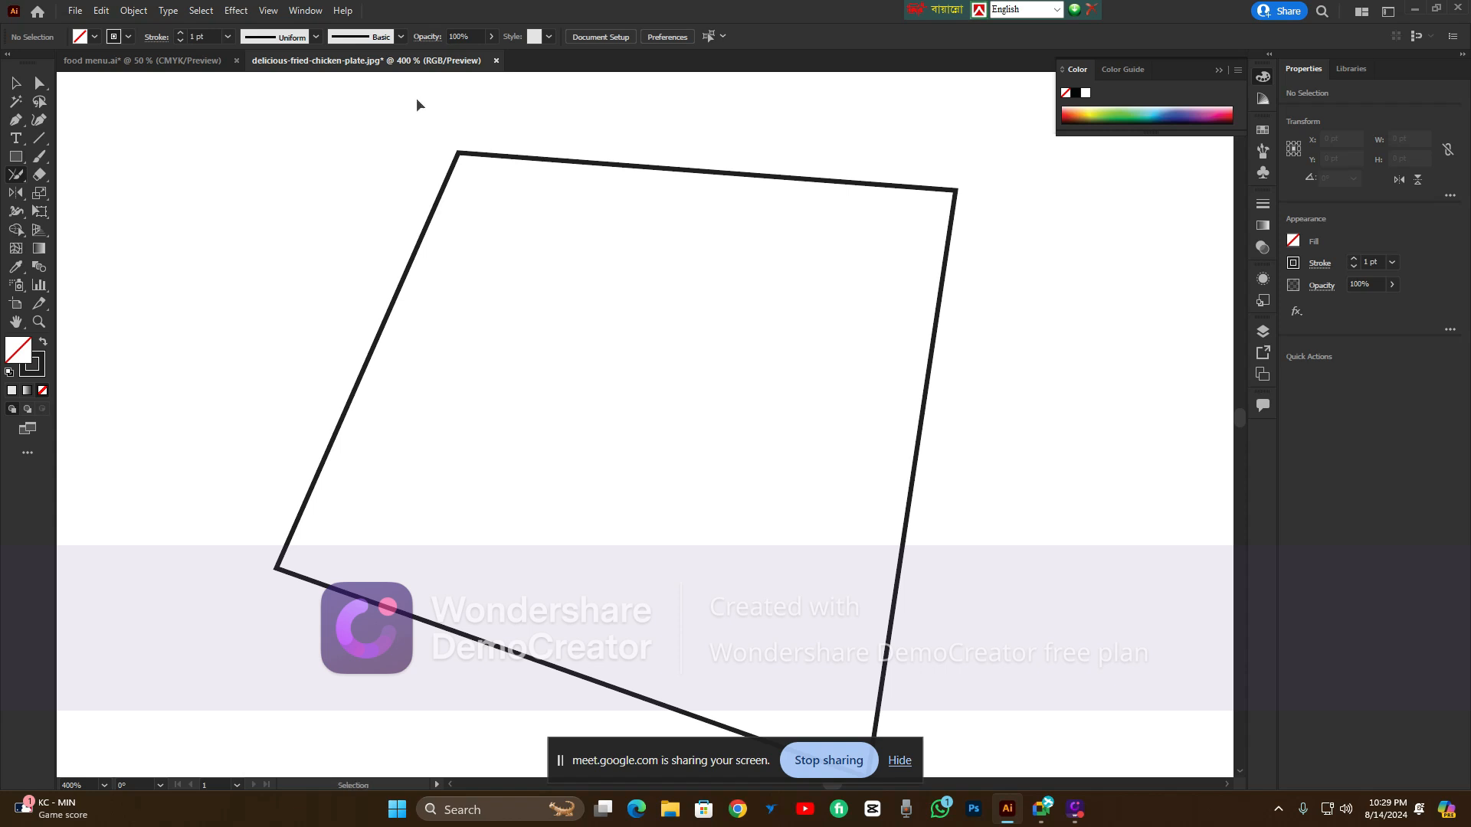
# Undo the corner join and all drawn quadrilateral segments to empty the artboard, and return to the Selection tool
pyautogui.hotkey('ctrl', 'z')
pyautogui.hotkey('ctrl', 'z')
pyautogui.hotkey('ctrl', 'z')
pyautogui.hotkey('ctrl', 'z')
pyautogui.hotkey('ctrl', 'z')
pyautogui.hotkey('ctrl', 'z')
pyautogui.hotkey('ctrl', 'z')
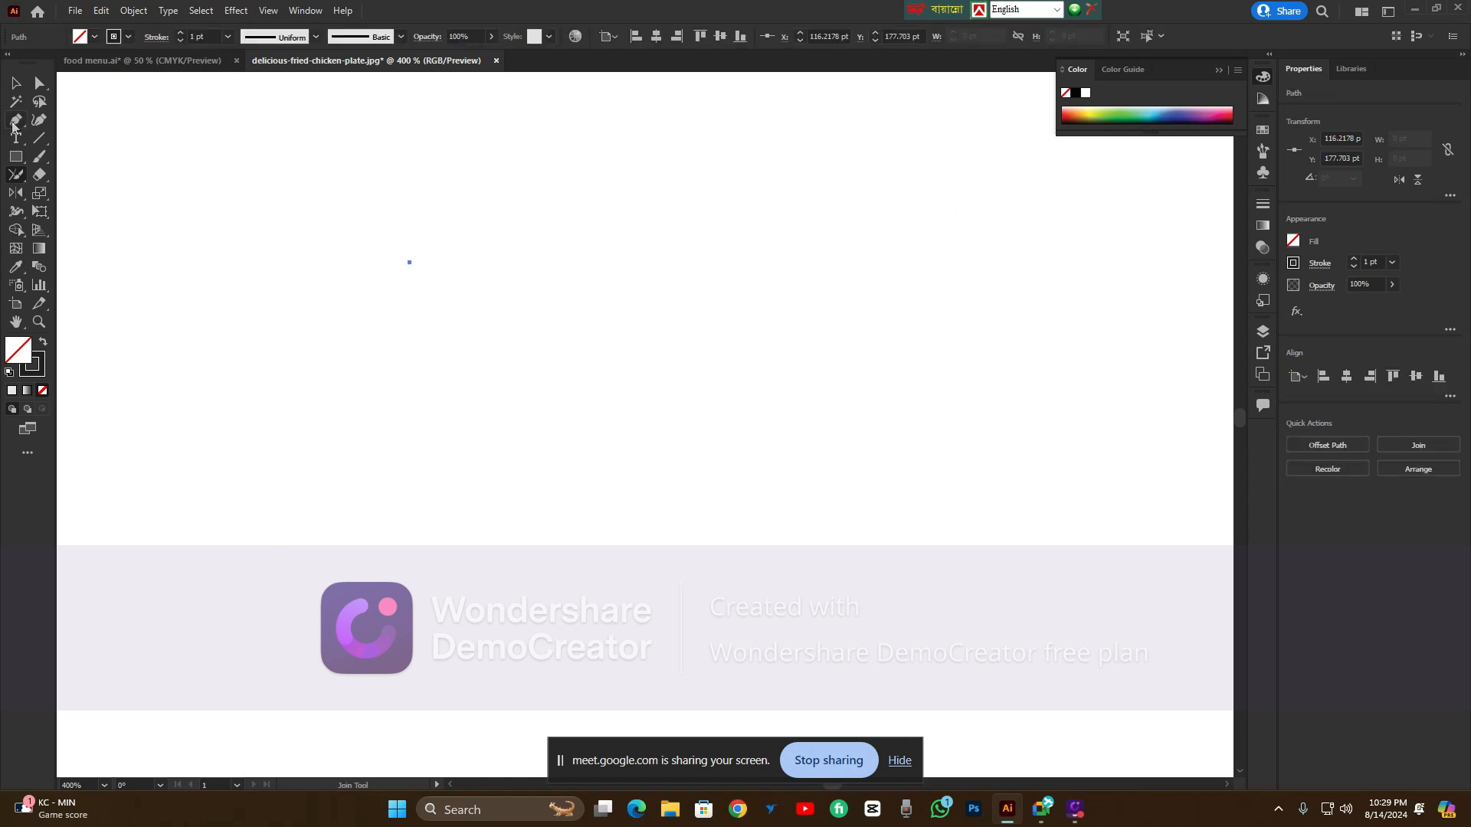
pyautogui.hotkey('ctrl', 'z')
pyautogui.click(25, 90)
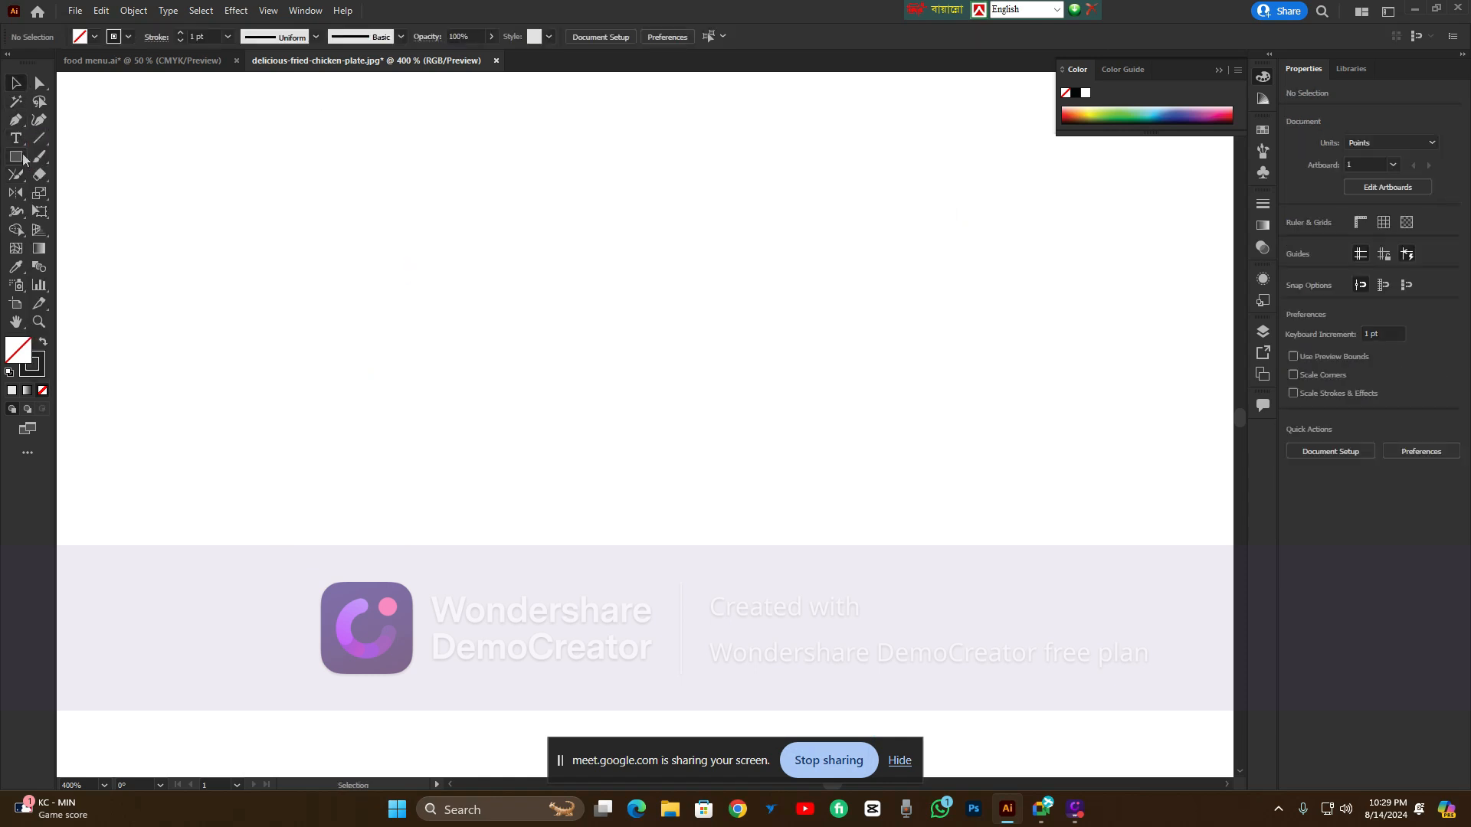
# Activate the Shaper Tool from the group that contains the Join Tool
pyautogui.click(19, 175)
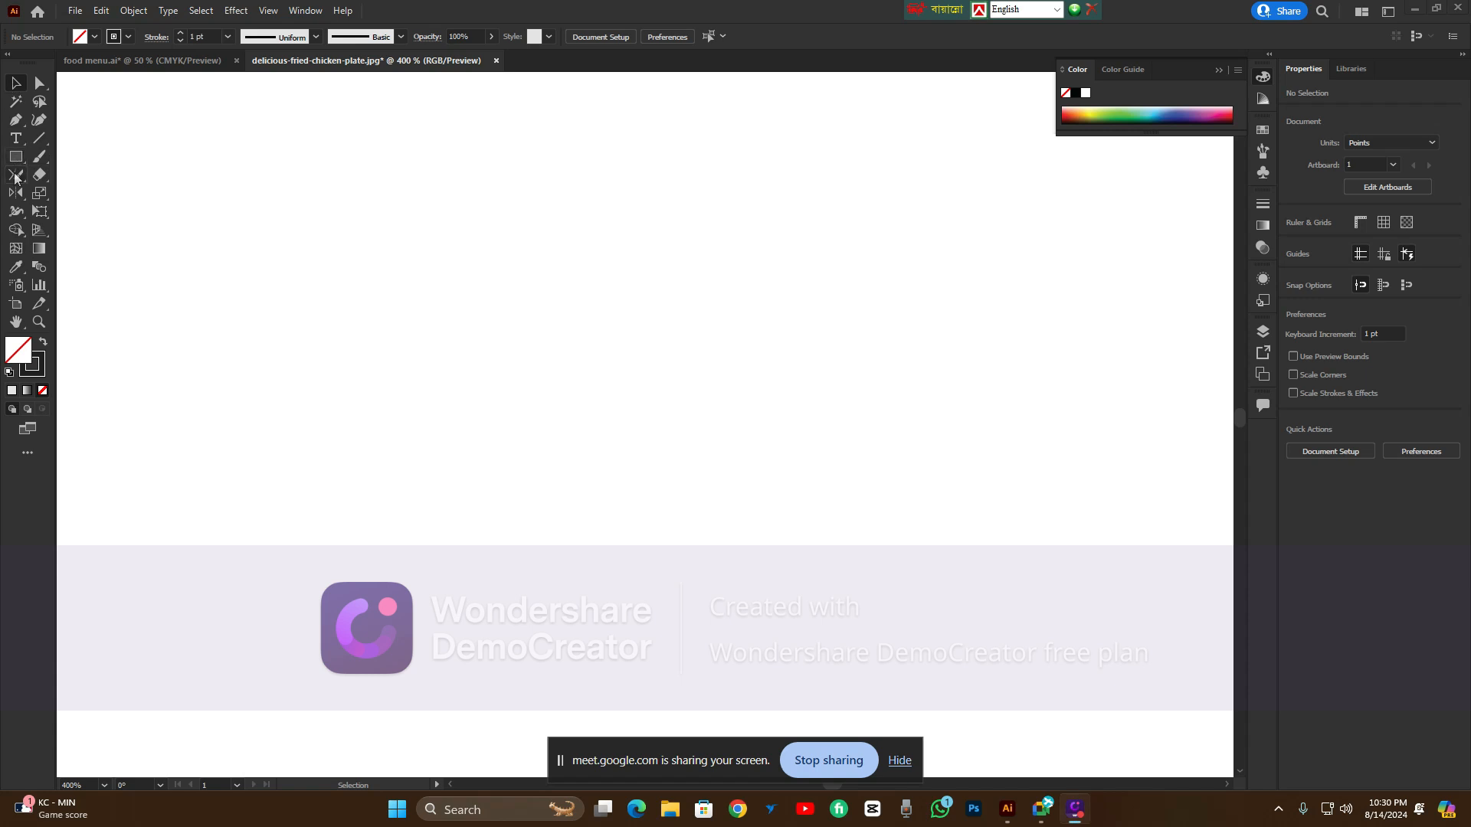
pyautogui.click(16, 175)
pyautogui.click(67, 172)
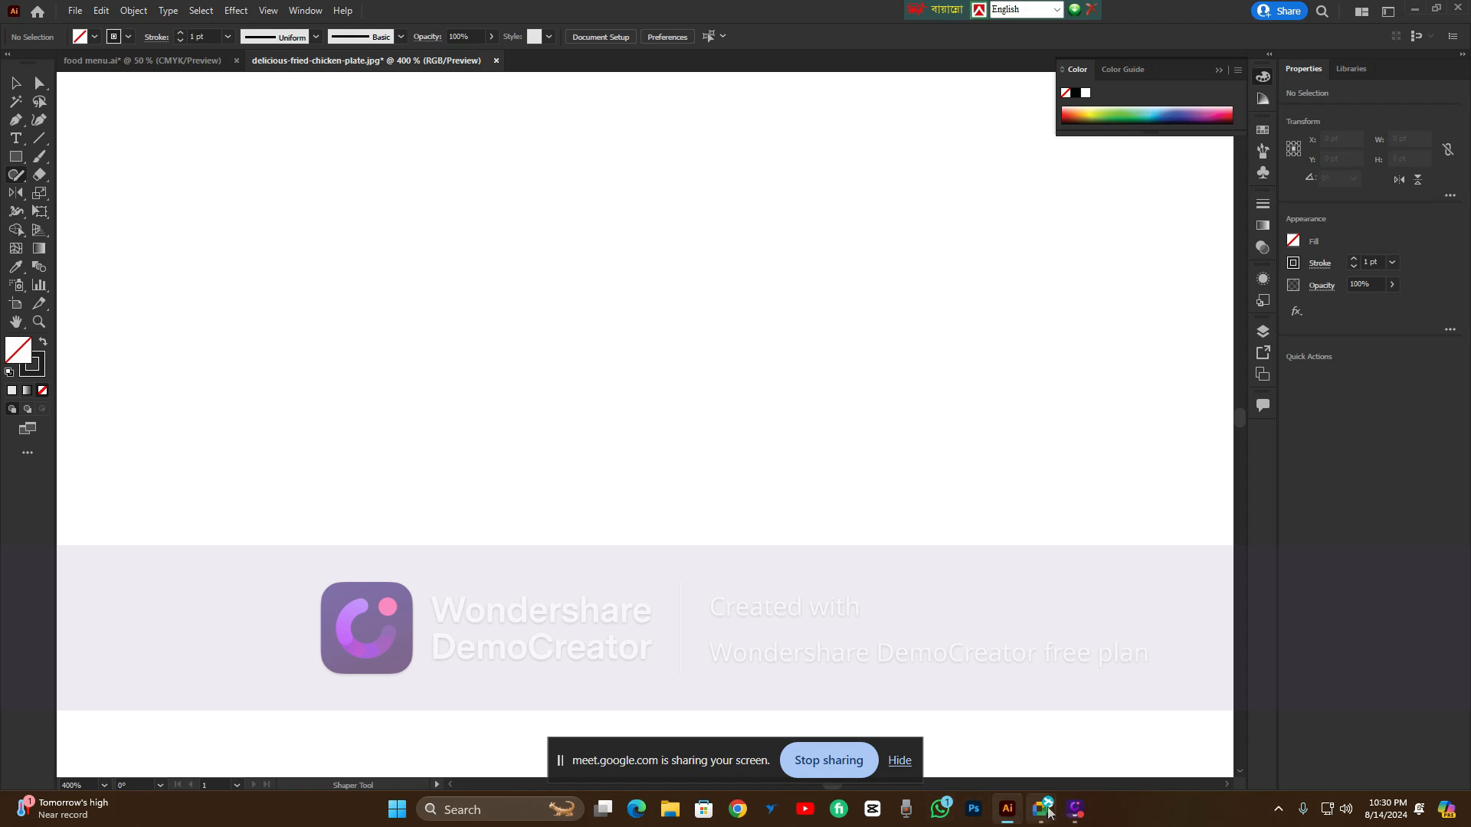
# Switch to the Google Meet call and look through its list of participants
pyautogui.moveTo(1042, 809)
pyautogui.click(1013, 737)
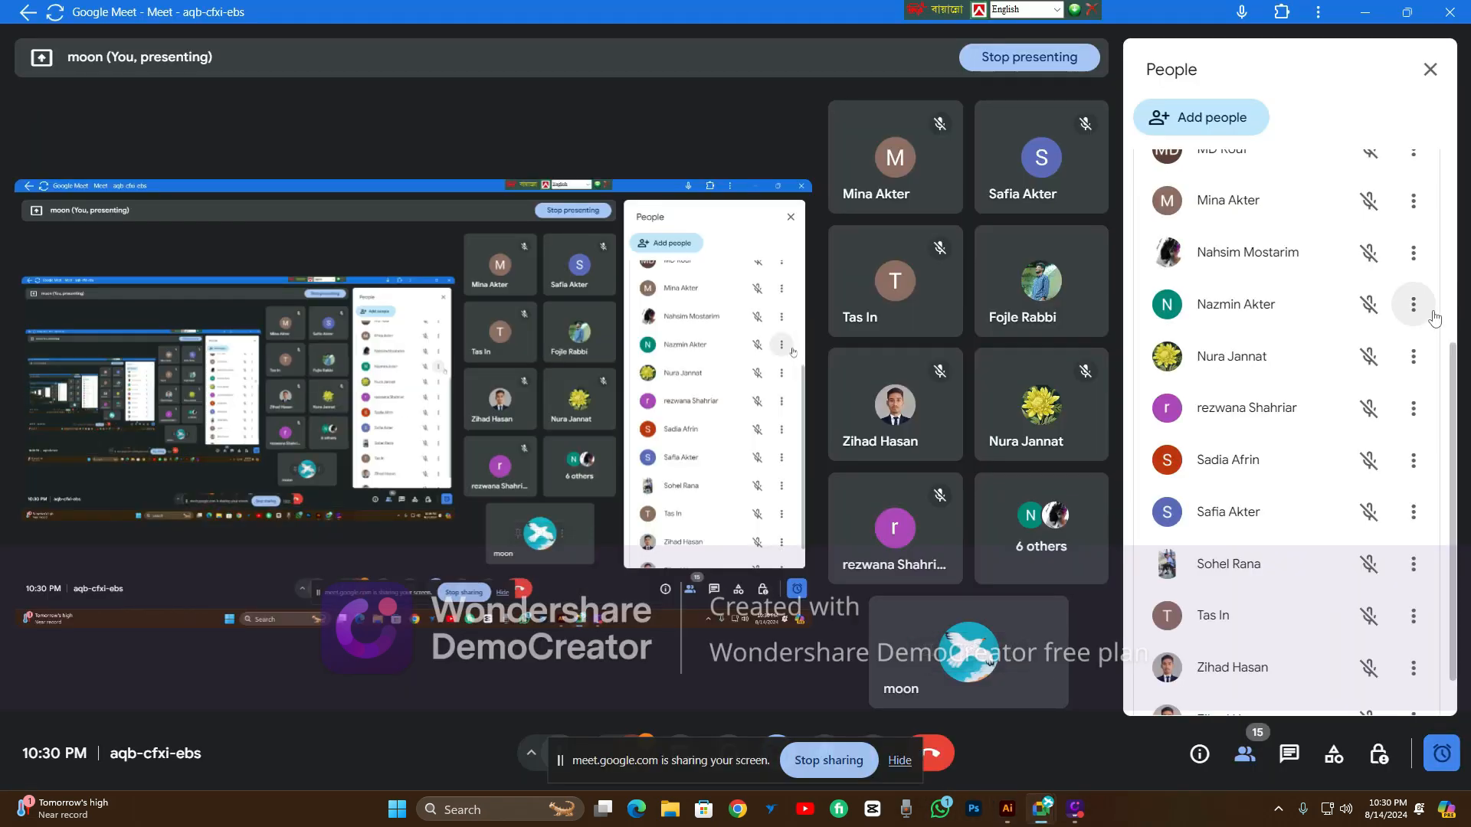
pyautogui.scroll(4, 1210, 329)
pyautogui.scroll(-5, 1210, 329)
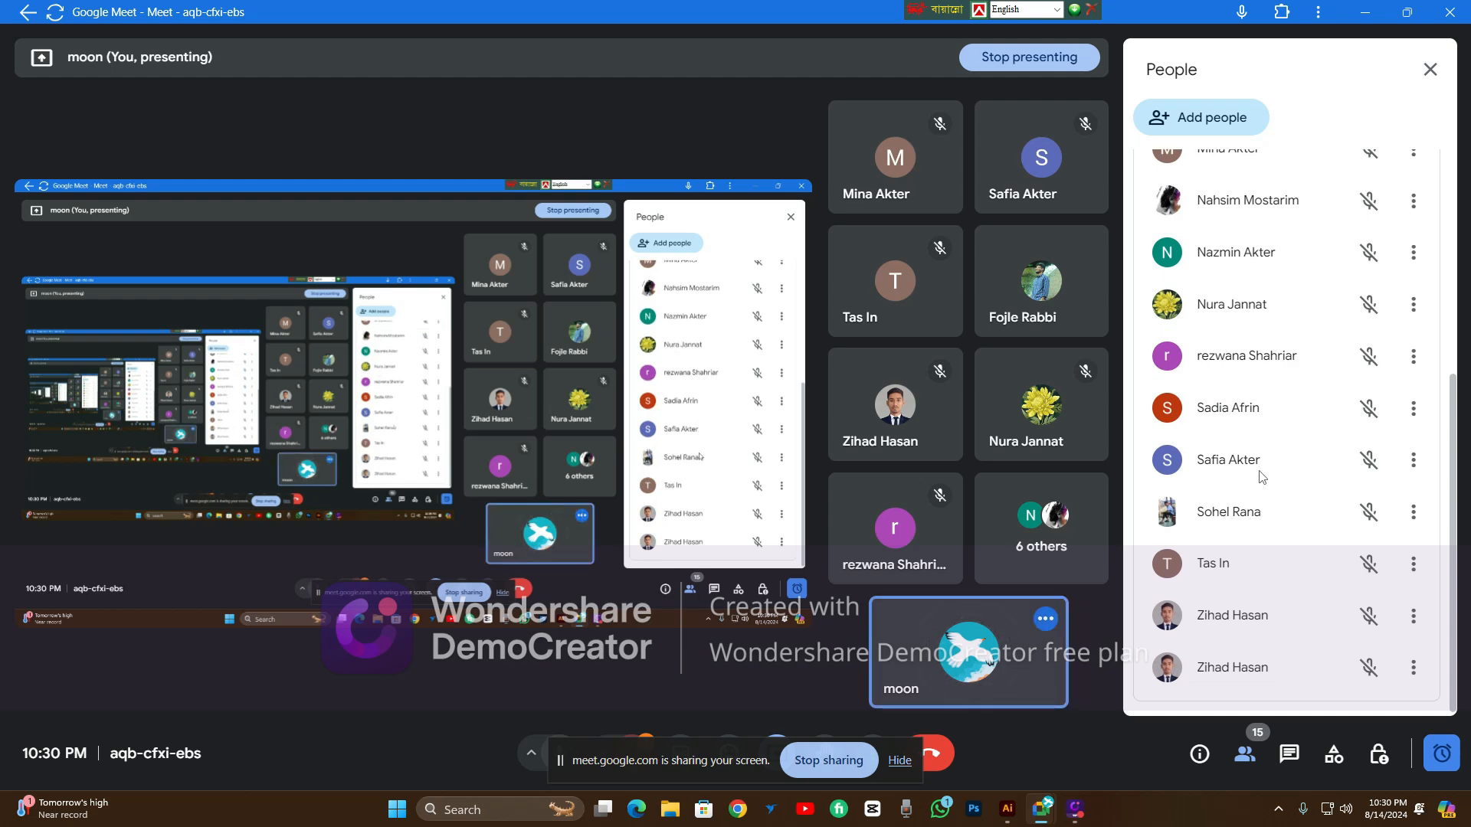
pyautogui.scroll(5, 1260, 475)
pyautogui.scroll(-5, 1261, 472)
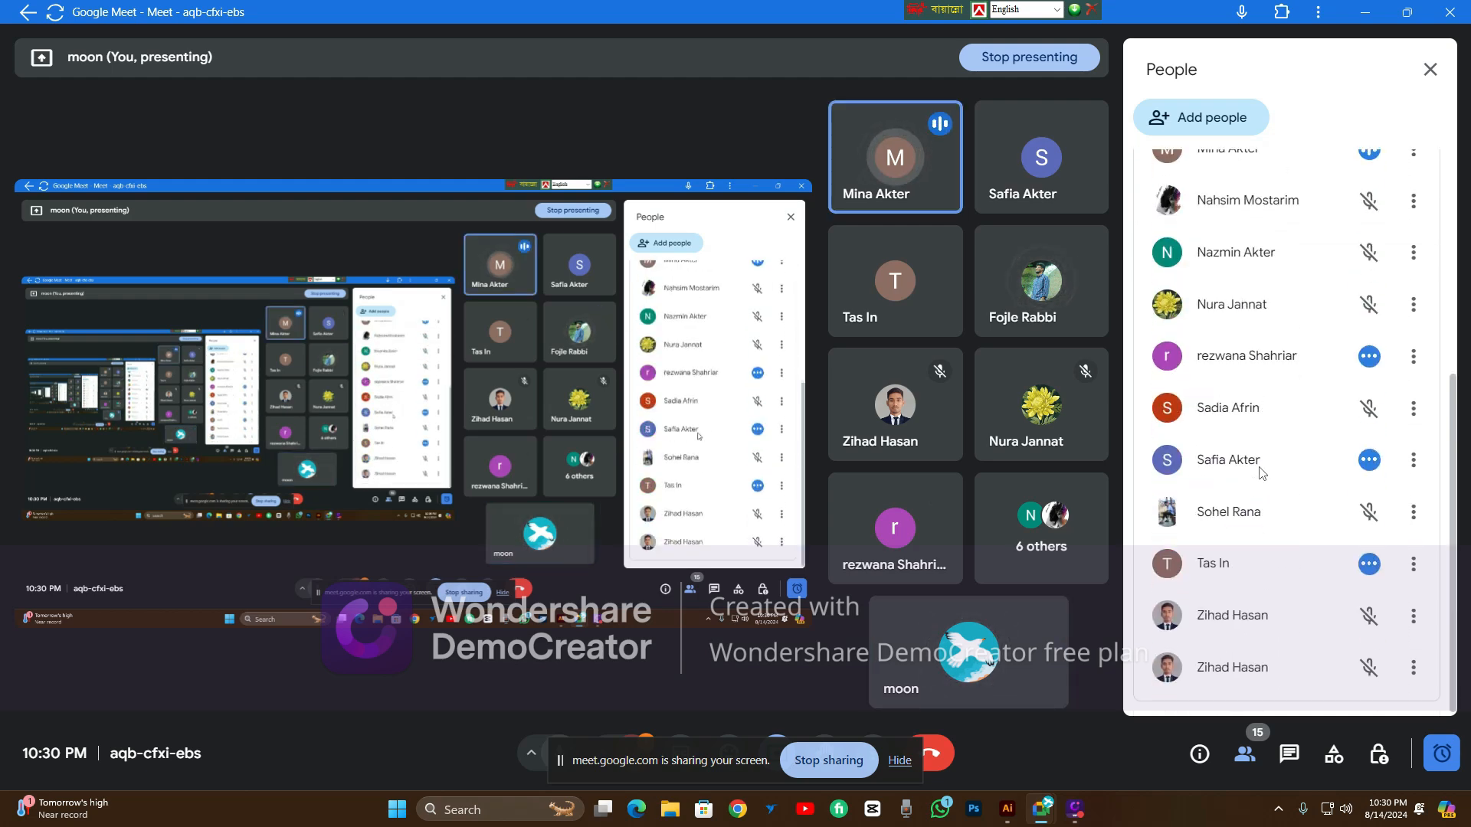
pyautogui.scroll(3, 1262, 473)
pyautogui.scroll(-3, 1260, 473)
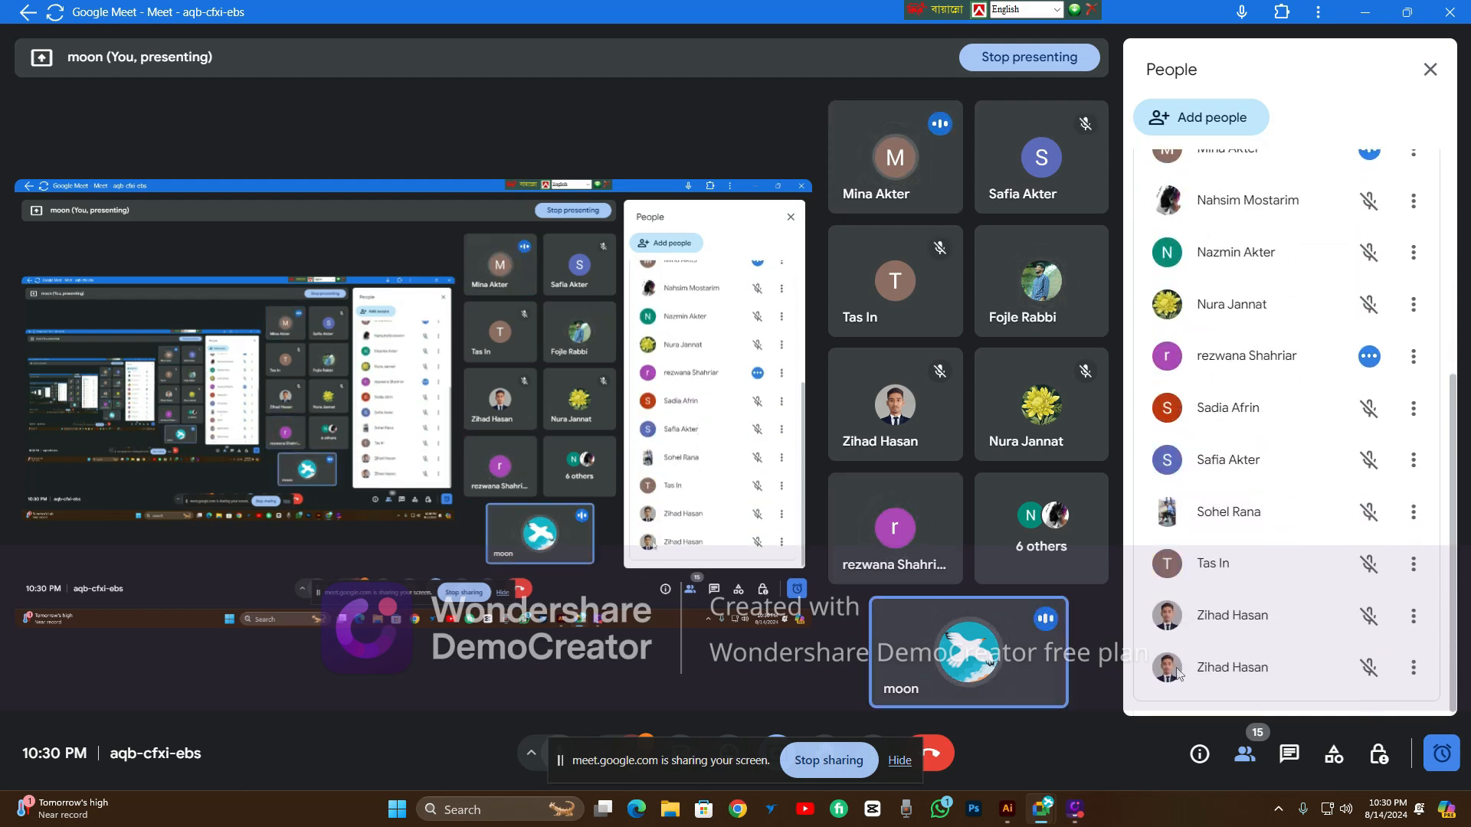
# Switch back to Illustrator and return to the Selection tool
pyautogui.click(1019, 801)
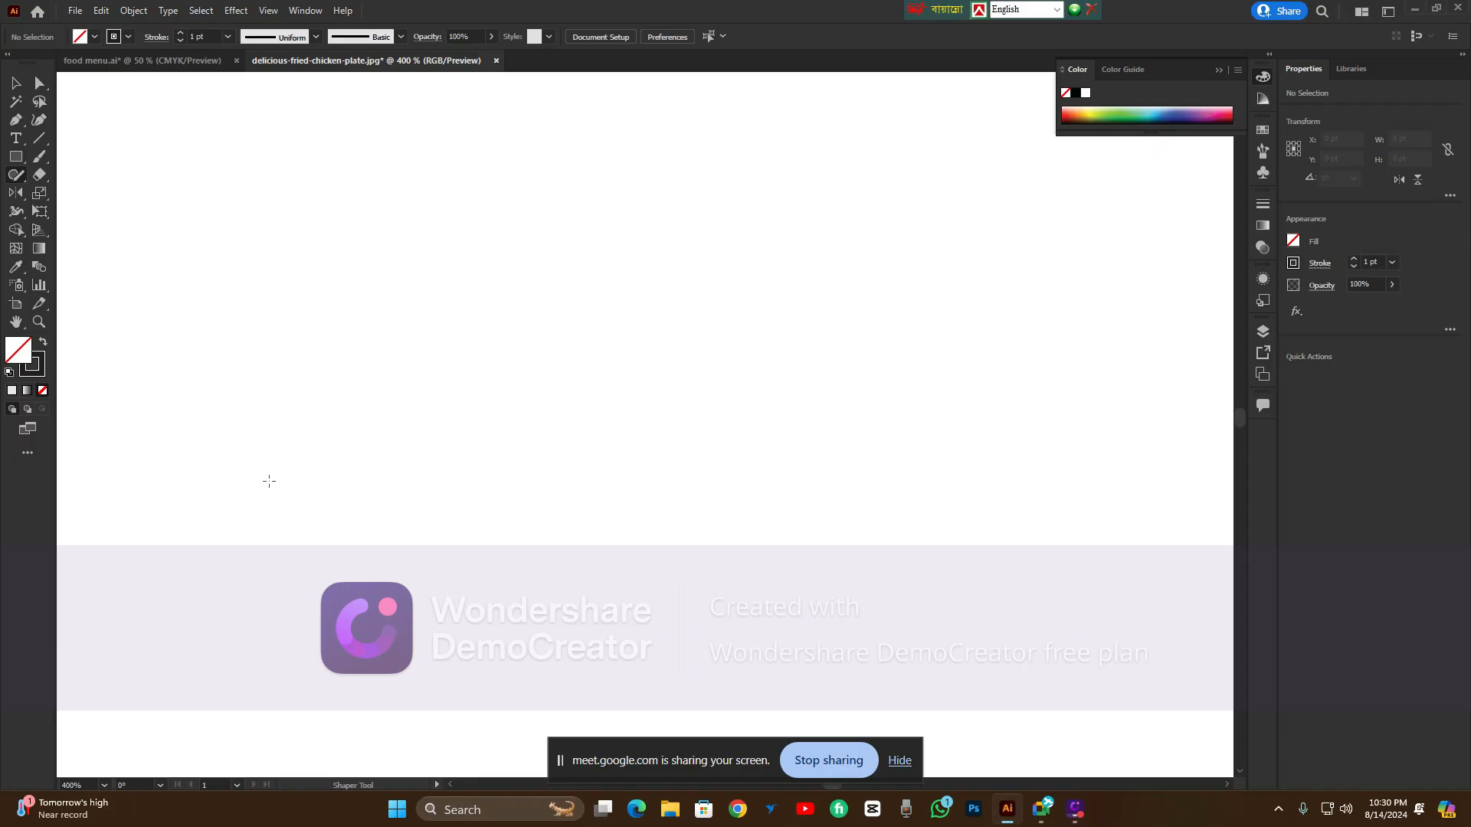
pyautogui.scroll(-3, 251, 422)
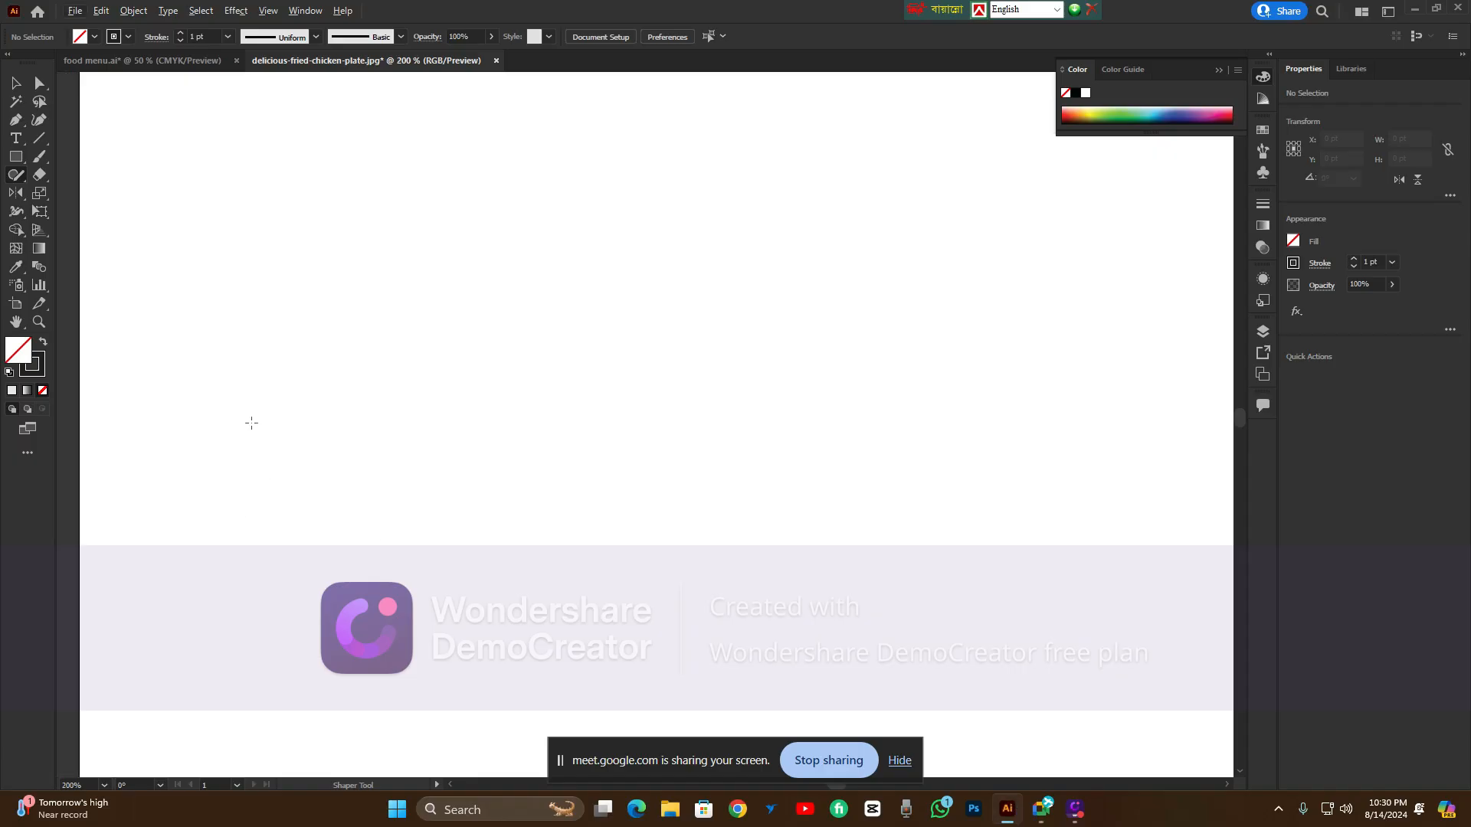
pyautogui.click(13, 80)
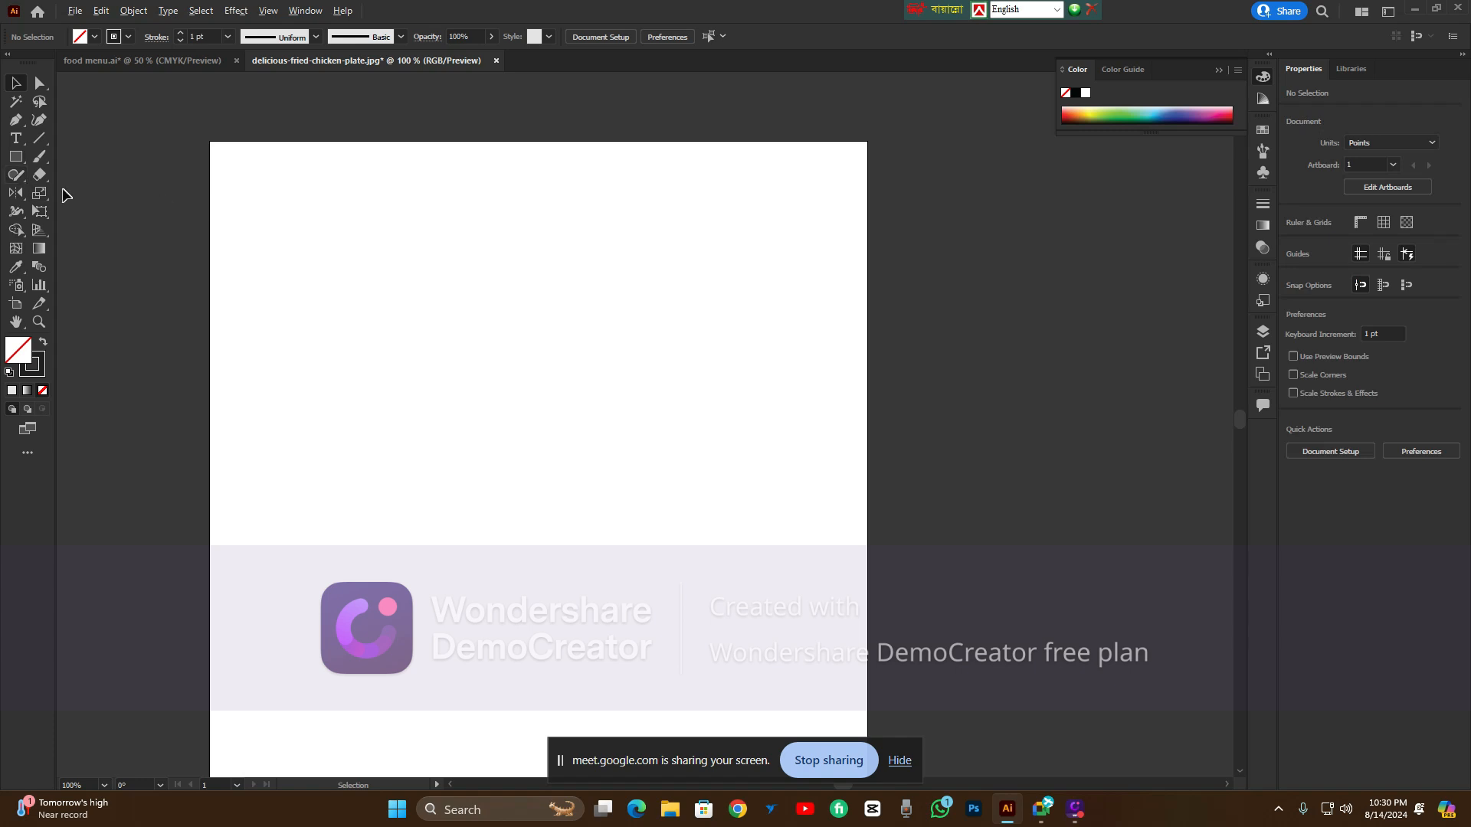
pyautogui.scroll(1, 365, 258)
pyautogui.hscroll(-2, 365, 257)
pyautogui.scroll(1, 319, 274)
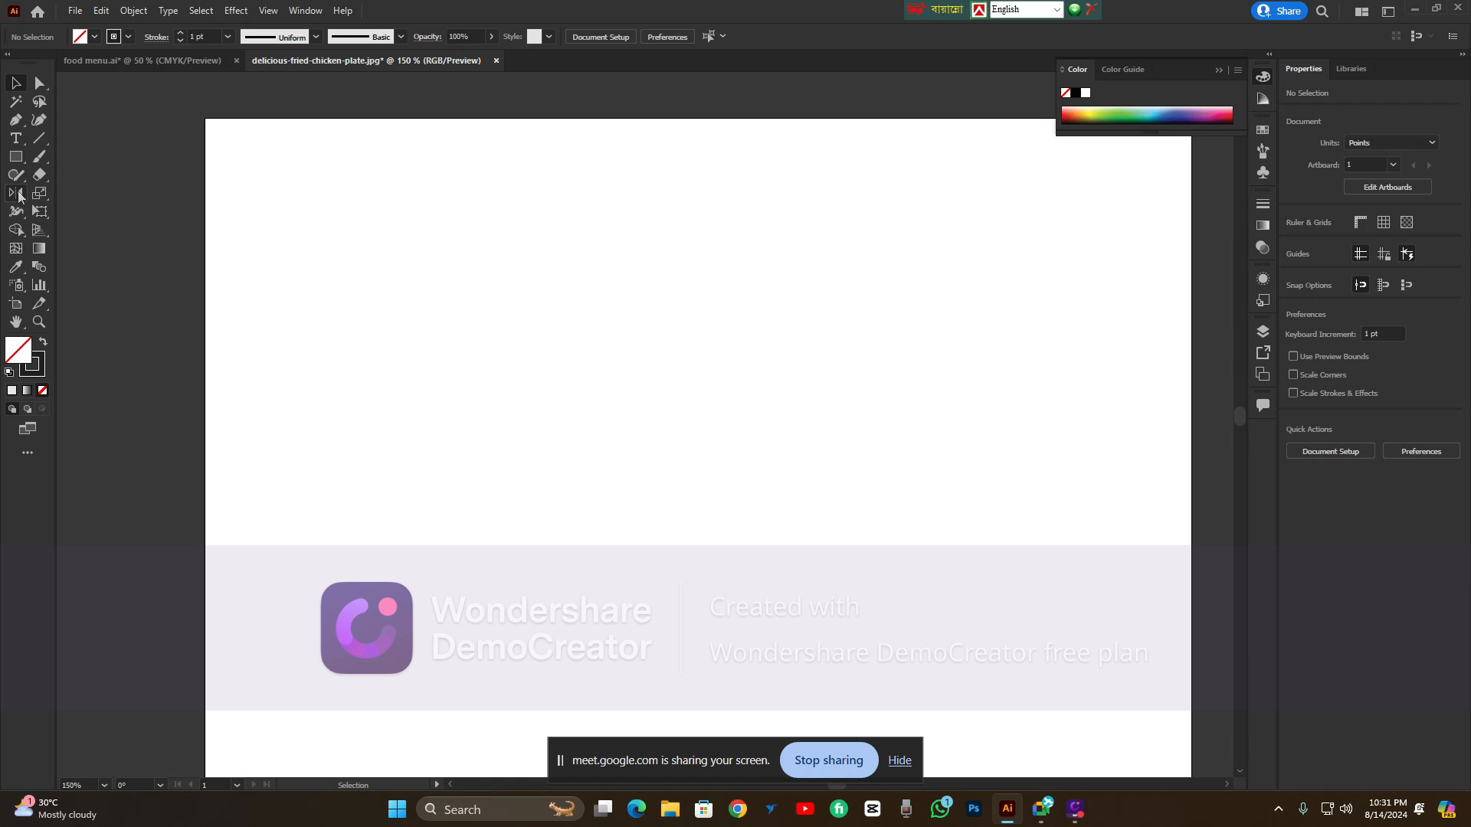
pyautogui.click(19, 197)
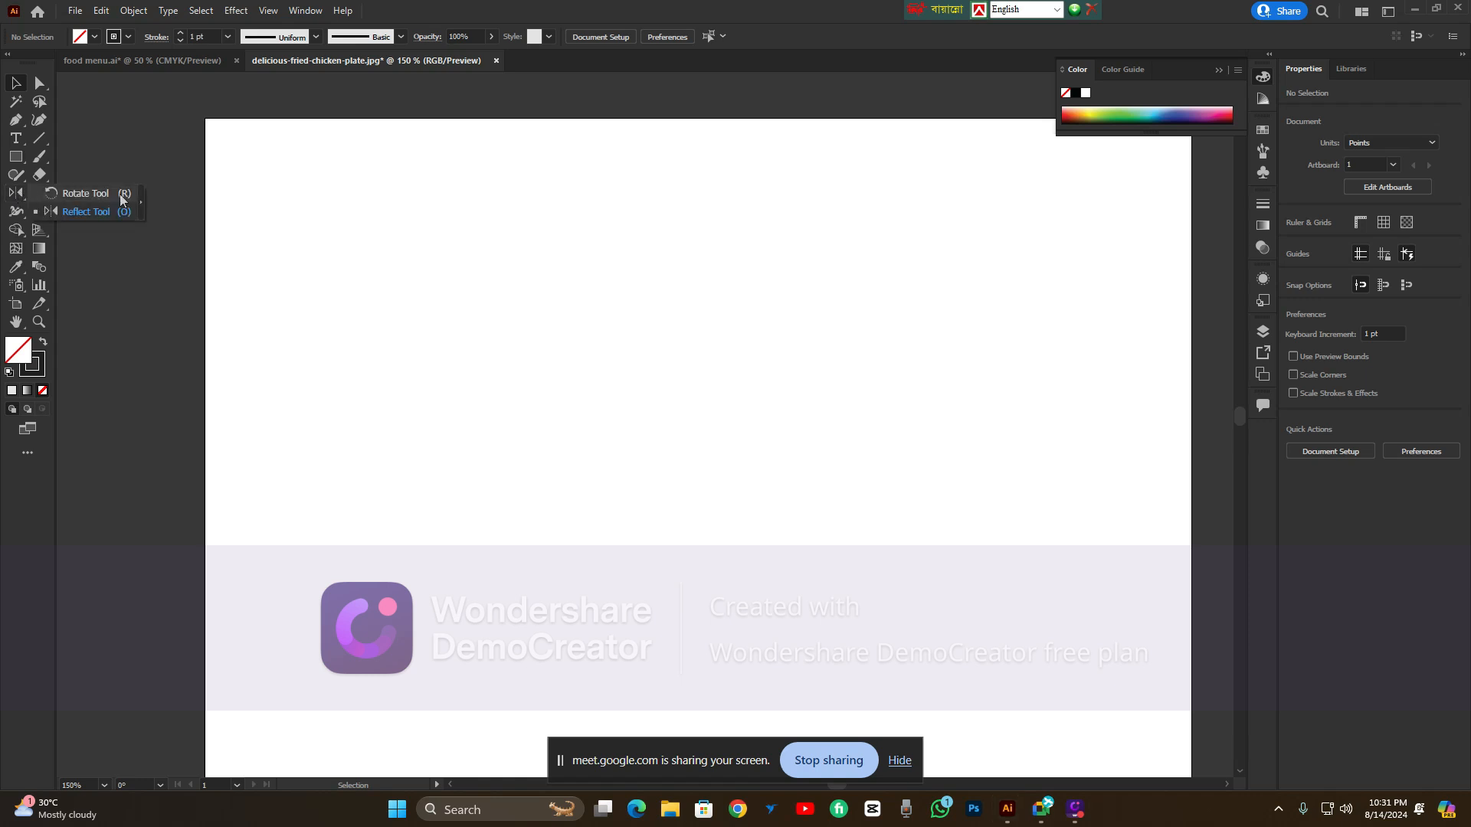
pyautogui.click(16, 159)
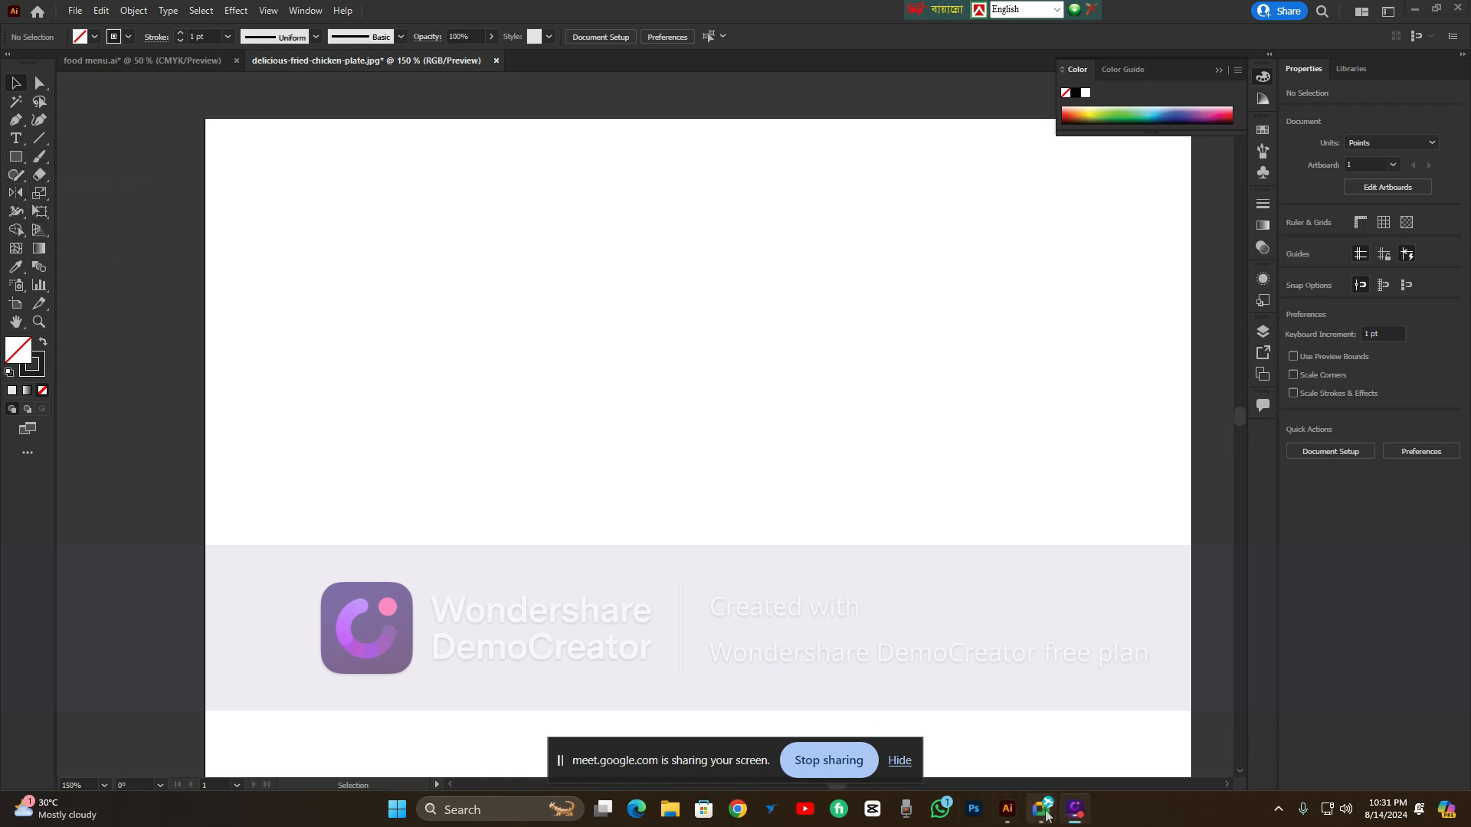
# Switch to the Google Meet call to check on the participants, and return to Illustrator
pyautogui.moveTo(1040, 809)
pyautogui.click(1019, 747)
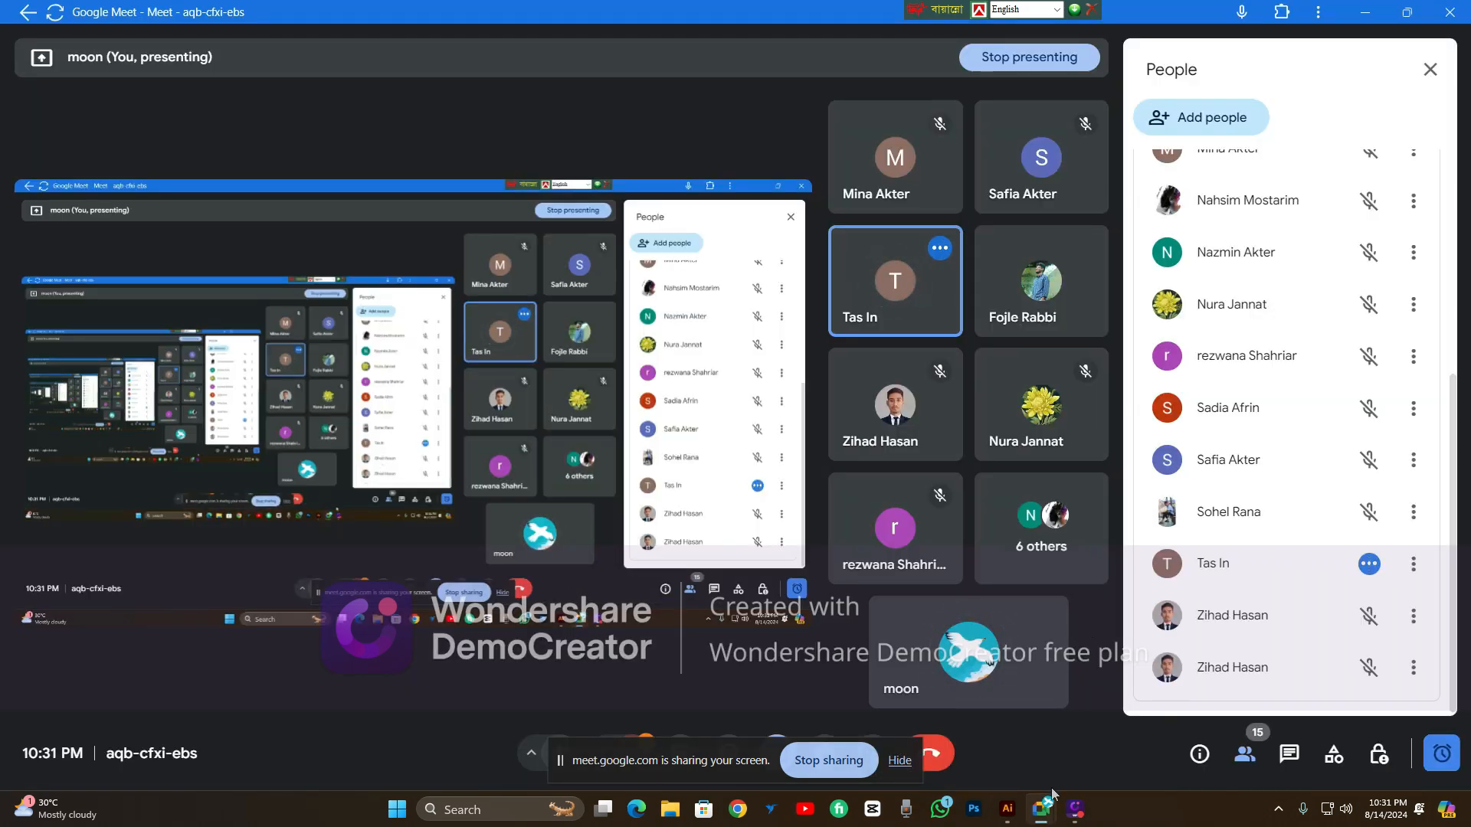
pyautogui.click(1007, 808)
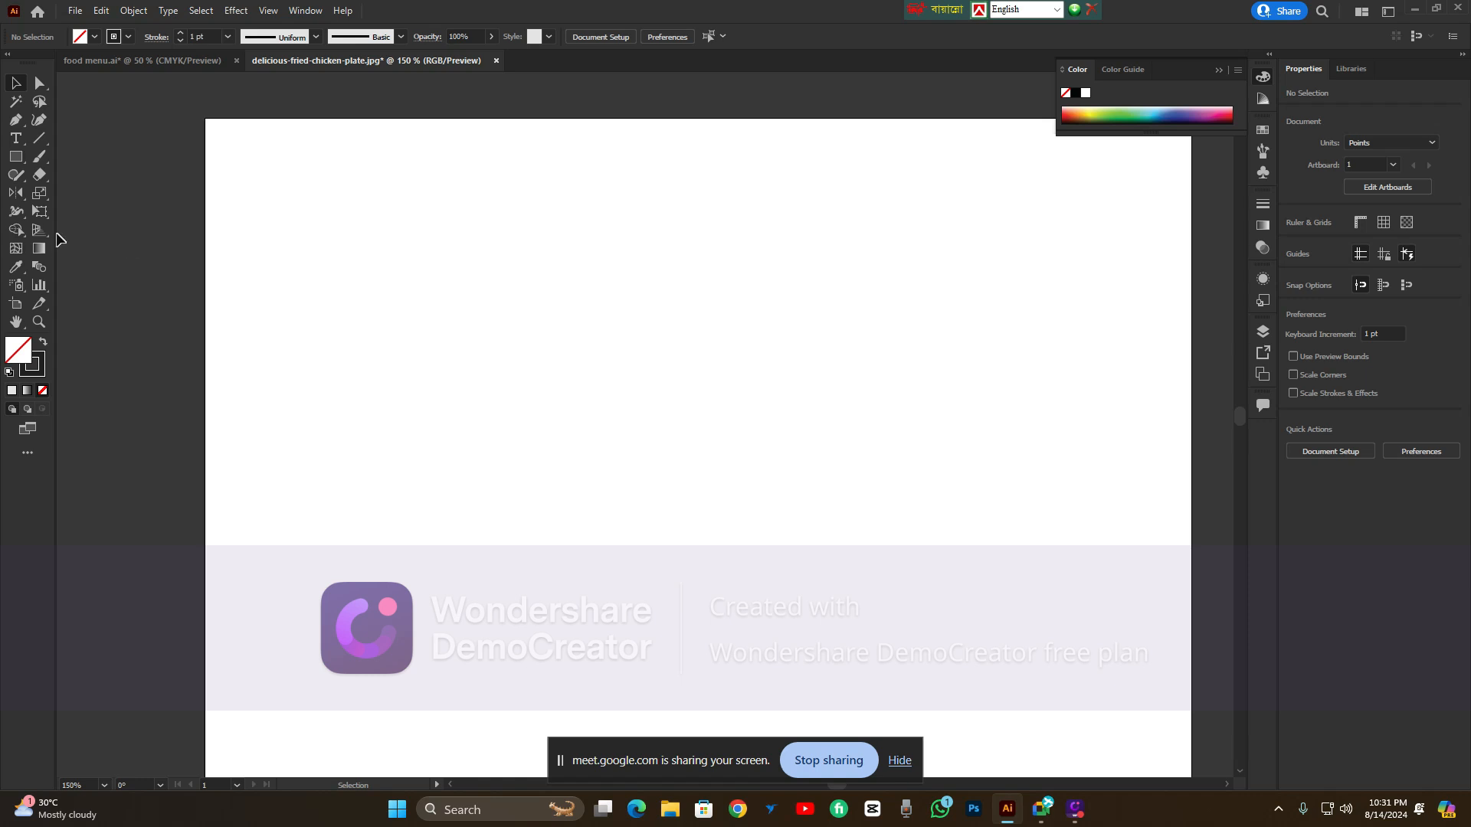
# Draw an unfilled rectangle about 99 by 84 pt in the upper middle of the artboard
pyautogui.click(16, 194)
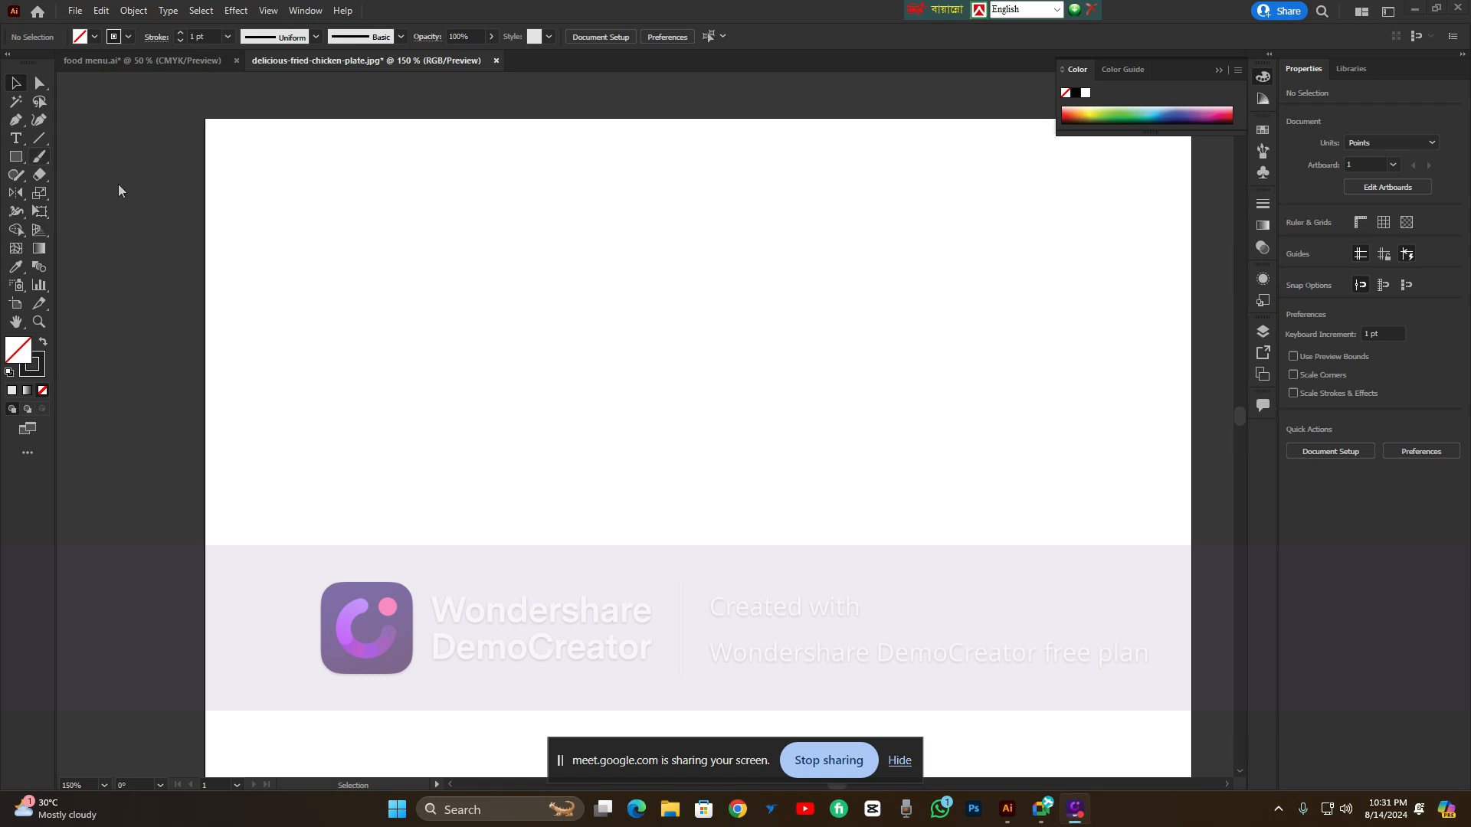
pyautogui.press('m')
pyautogui.moveTo(625, 322); pyautogui.dragTo(783, 457)
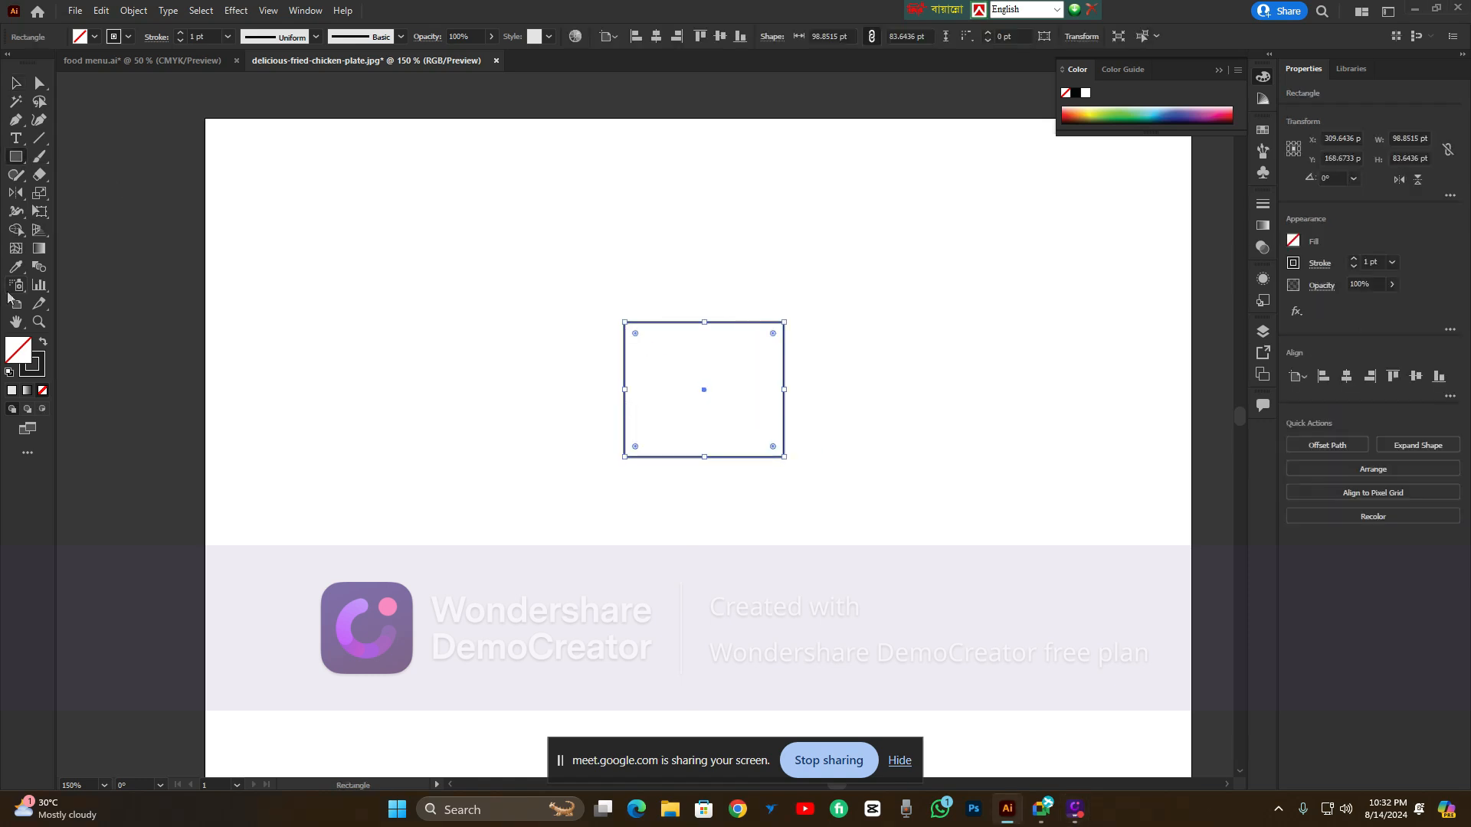
pyautogui.doubleClick(20, 351)
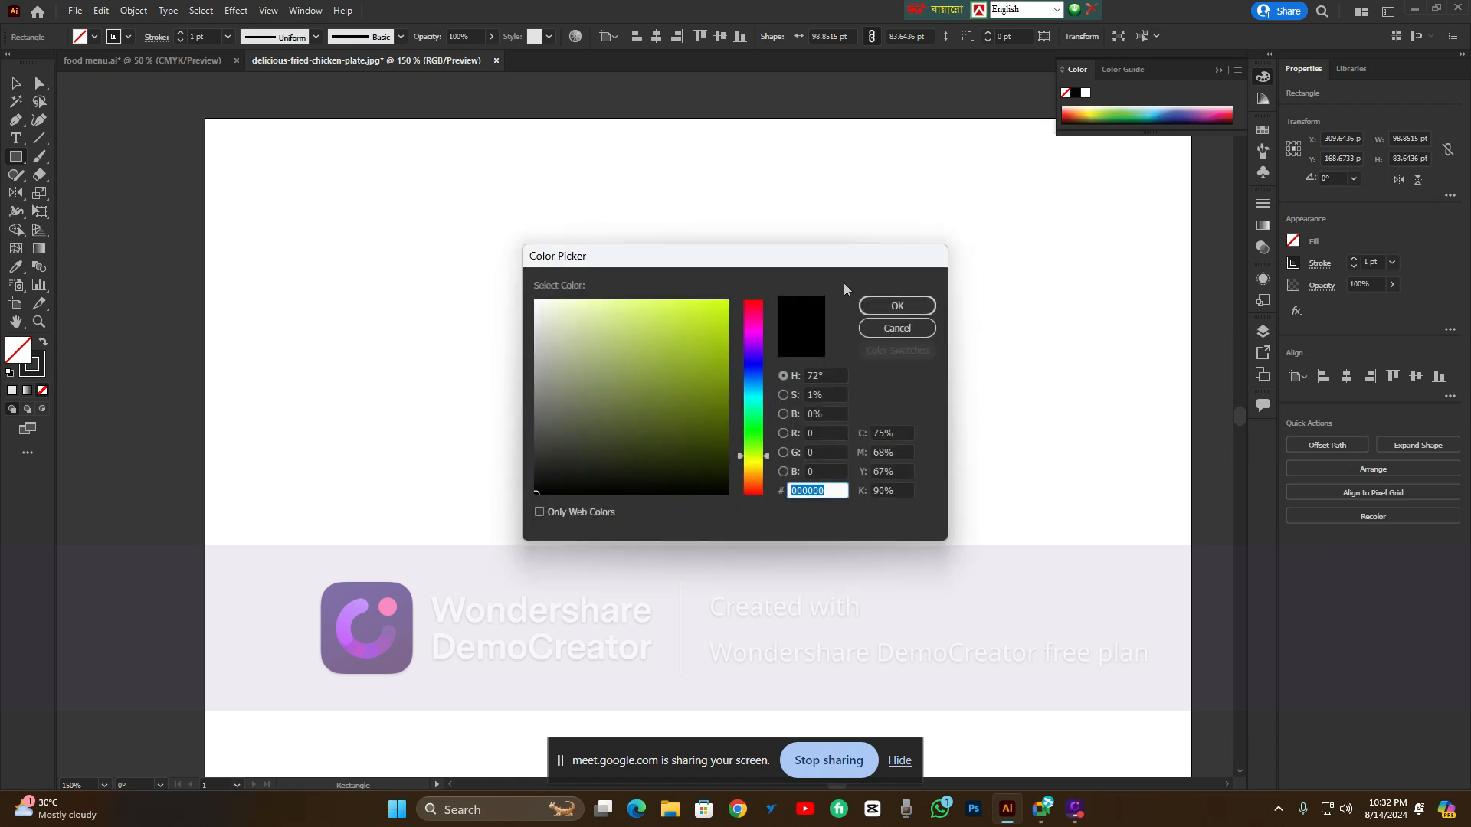
pyautogui.click(896, 324)
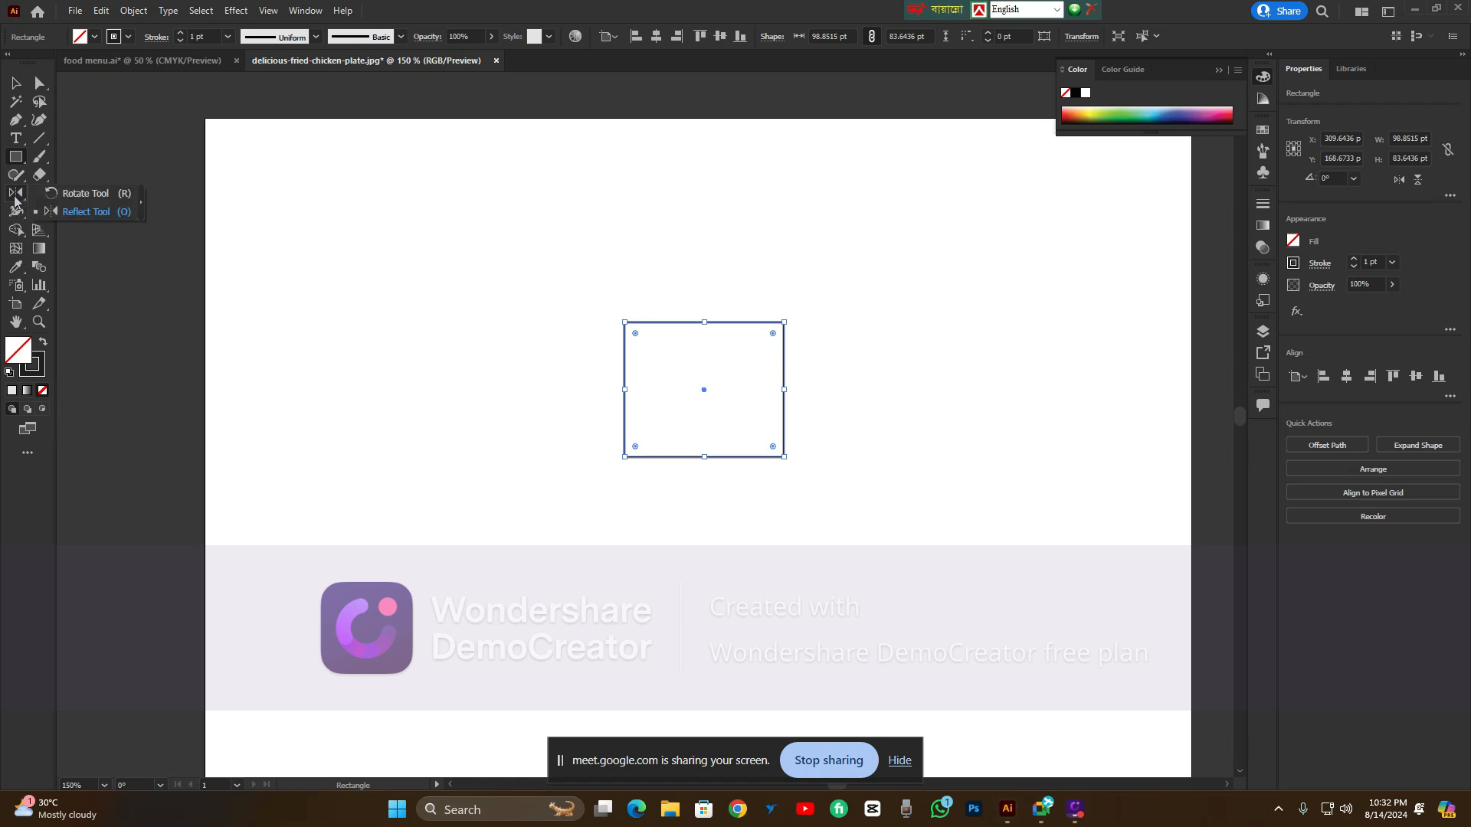
# Activate the Rotate Tool from the group that contains the Reflect Tool while the rectangle is selected
pyautogui.press('r')
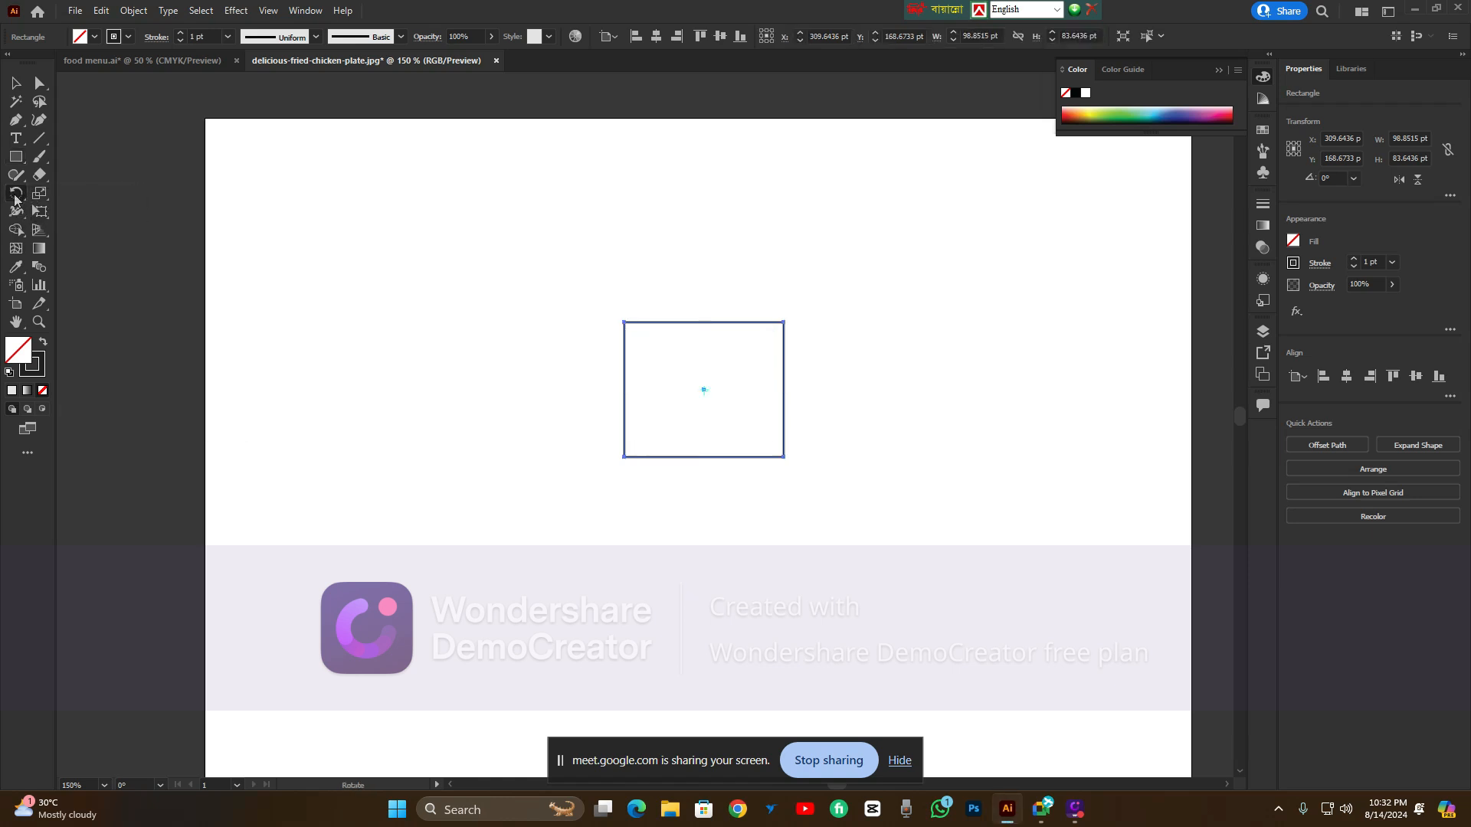
pyautogui.moveTo(26, 200); pyautogui.dragTo(80, 201)
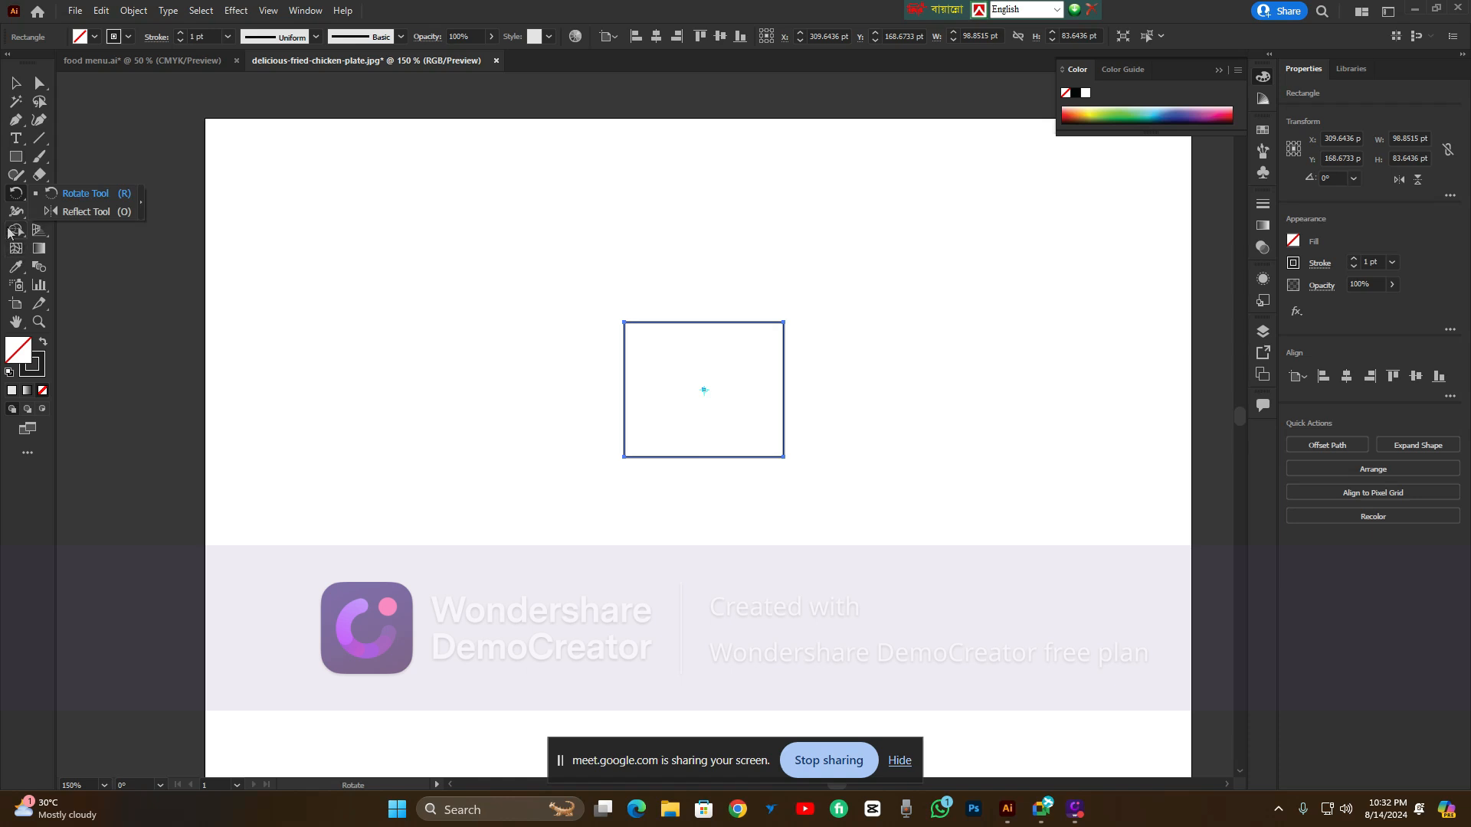
pyautogui.click(11, 198)
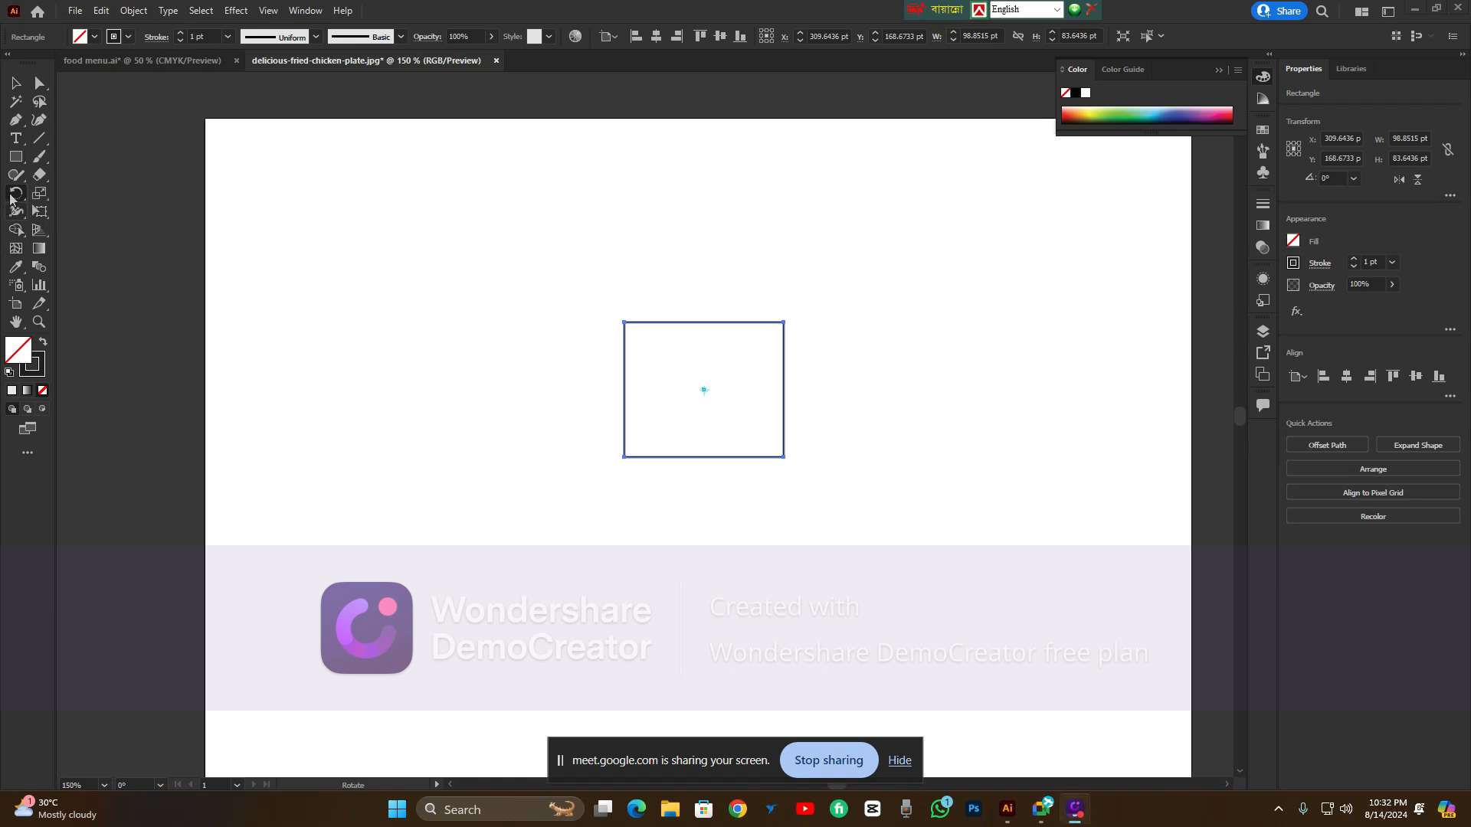
# Fill the rectangle with lime green #C9F708 and reduce its stroke weight to 0 pt
pyautogui.doubleClick(30, 345)
pyautogui.click(723, 306)
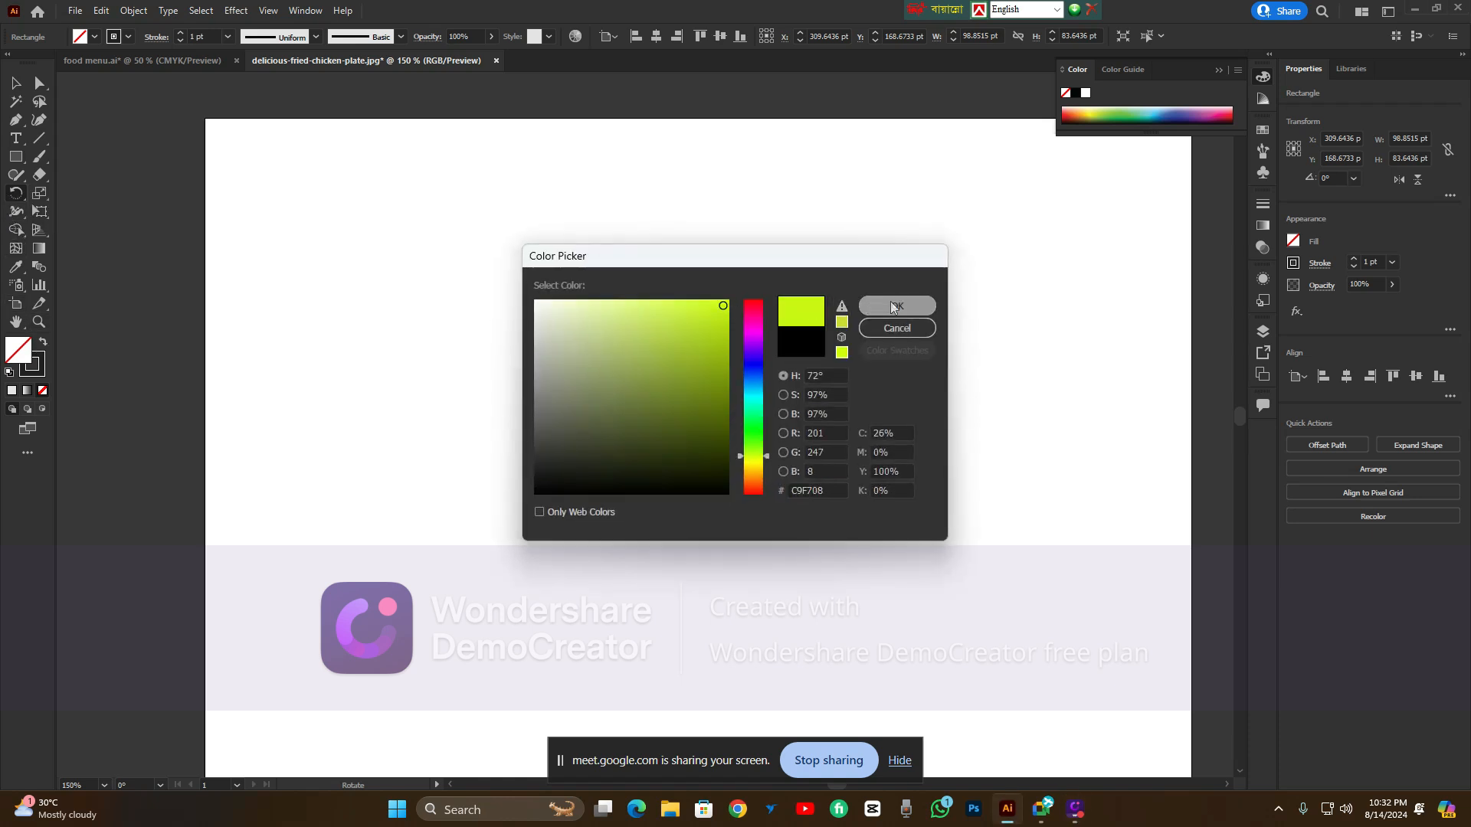
pyautogui.click(896, 306)
pyautogui.click(14, 82)
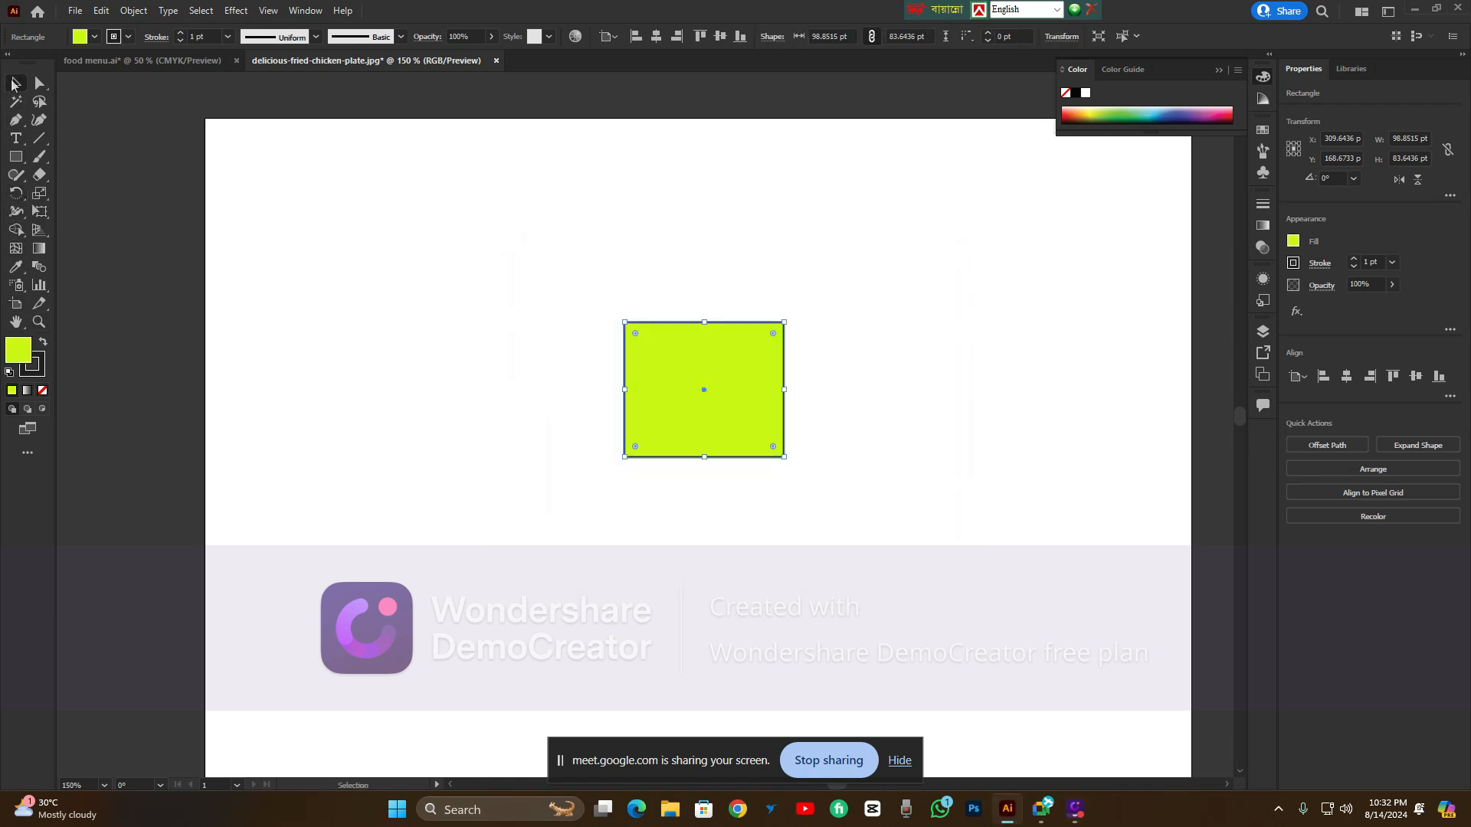
pyautogui.click(179, 40)
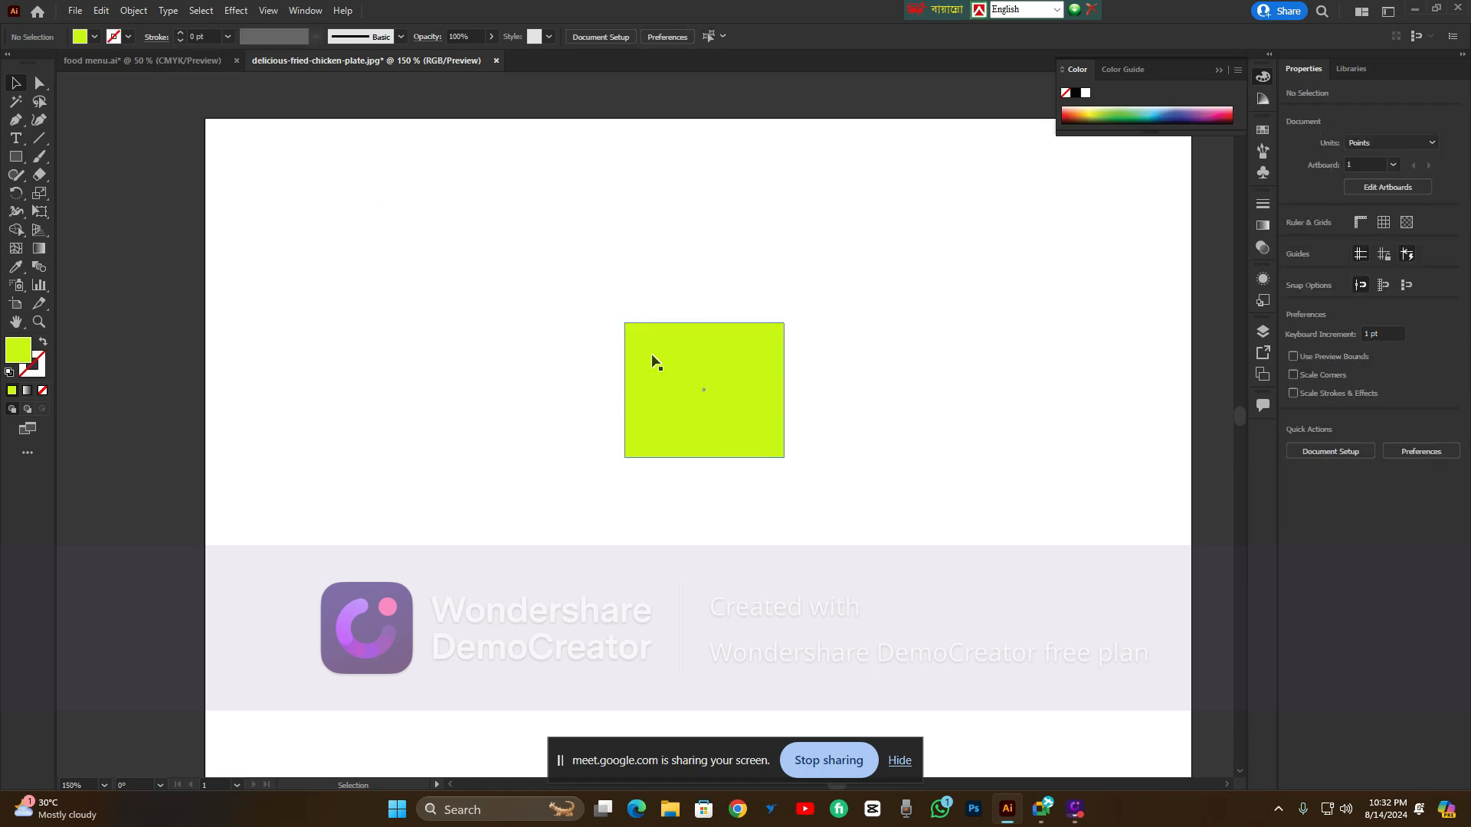
# Move the lime green rectangle to the artboard's upper-left corner area and deselect it
pyautogui.moveTo(705, 390); pyautogui.dragTo(621, 363)
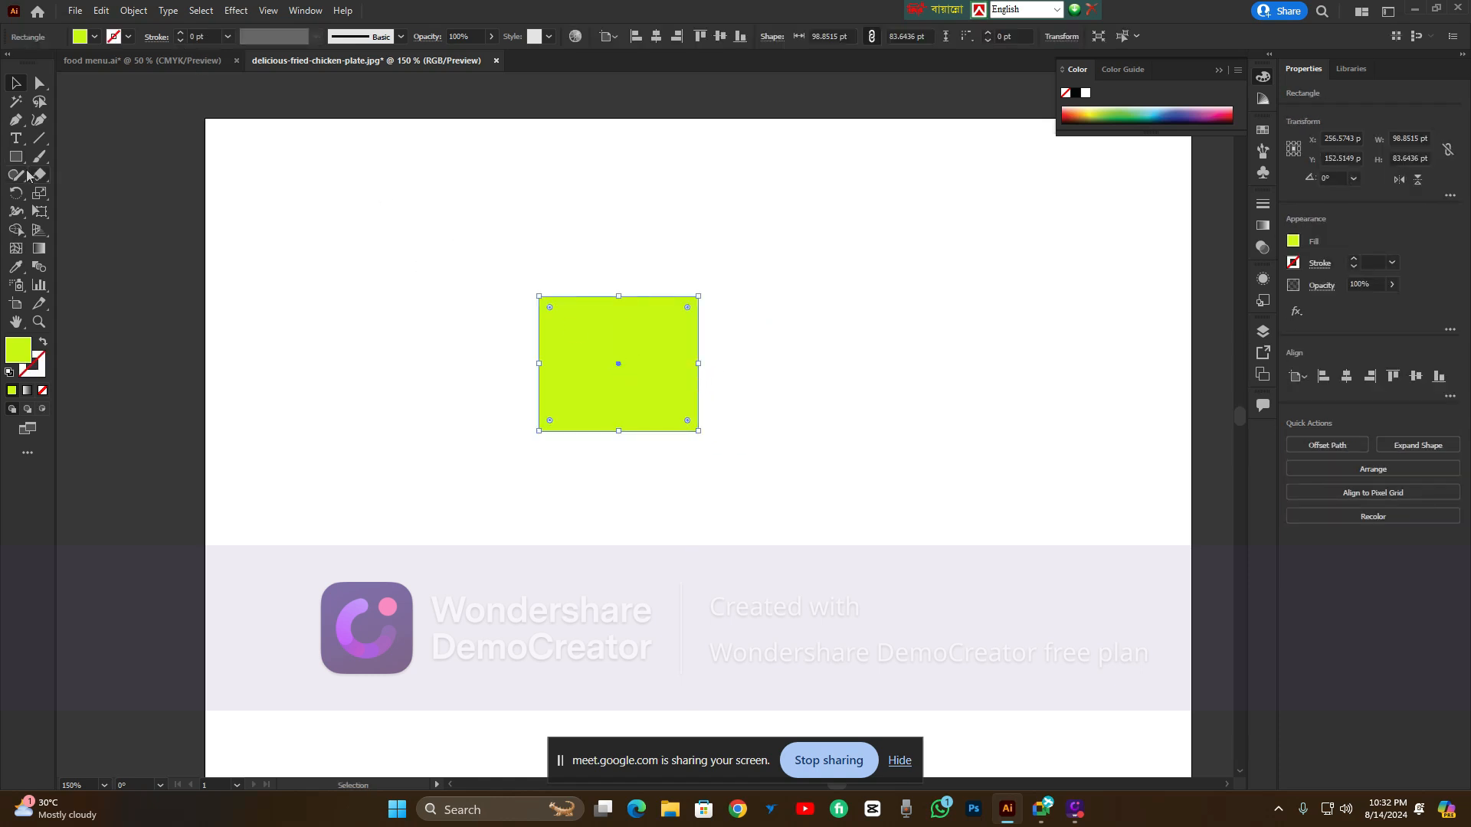
pyautogui.click(16, 193)
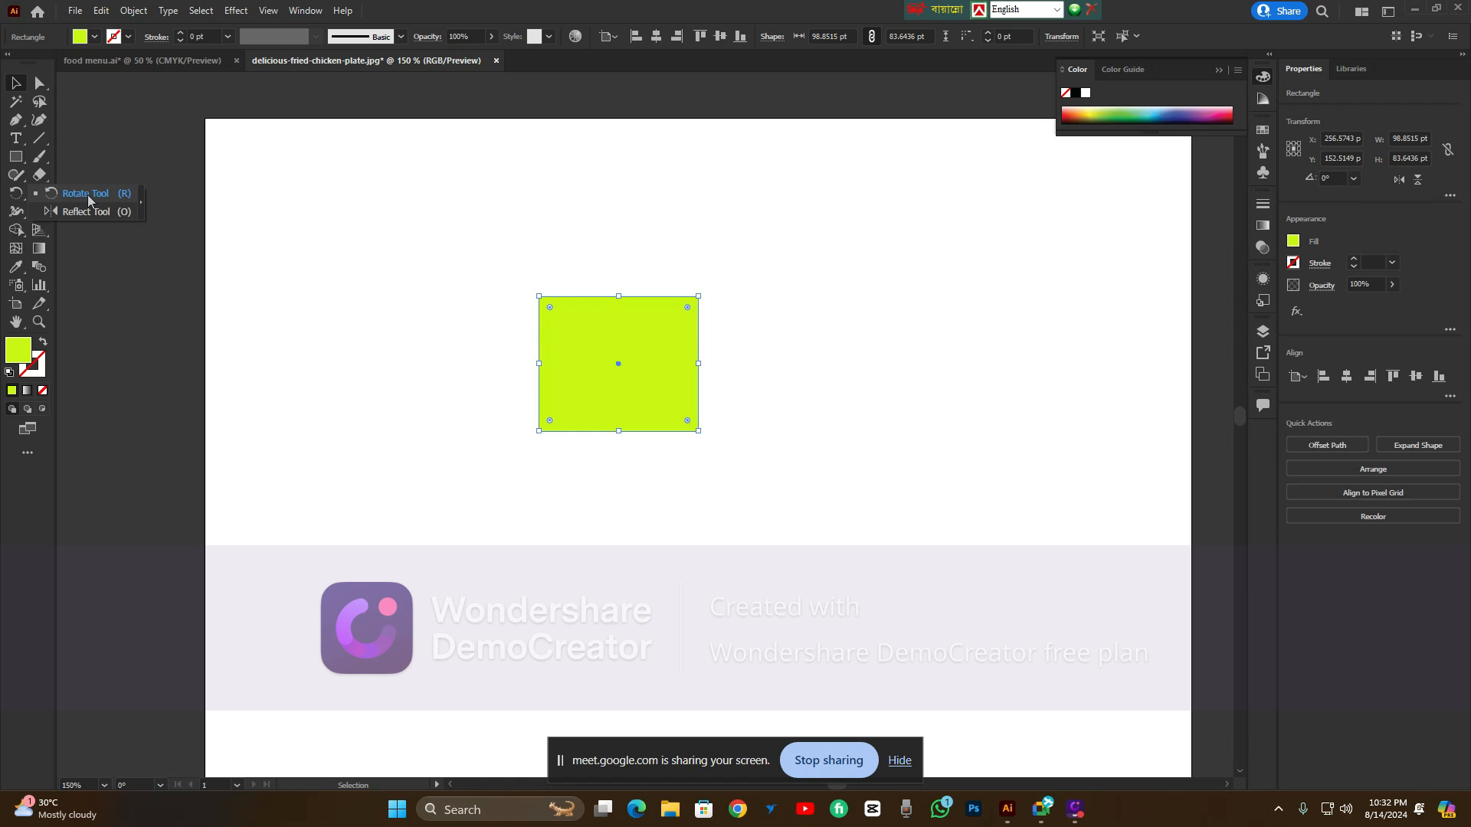
pyautogui.moveTo(648, 351); pyautogui.dragTo(395, 215)
pyautogui.click(208, 144)
# Draw a vertical line about 136 pt long to the right of the rectangle and set its stroke to 0.5 pt
pyautogui.click(41, 142)
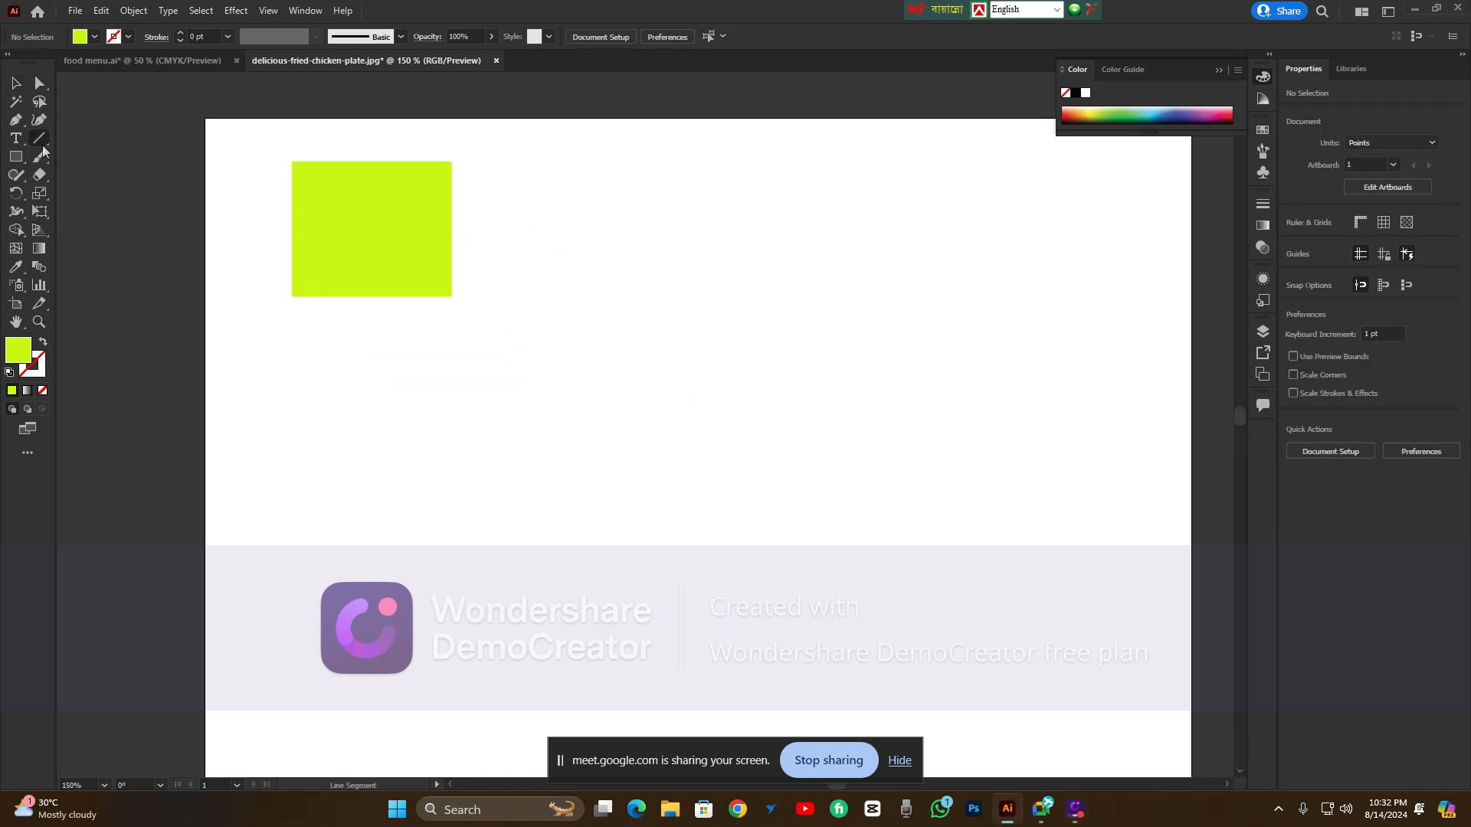
pyautogui.moveTo(705, 246)
pyautogui.mouseDown()
pyautogui.moveTo(733, 491)
pyautogui.moveTo(727, 466)
pyautogui.mouseUp()
pyautogui.click(181, 33)
pyautogui.click(180, 33)
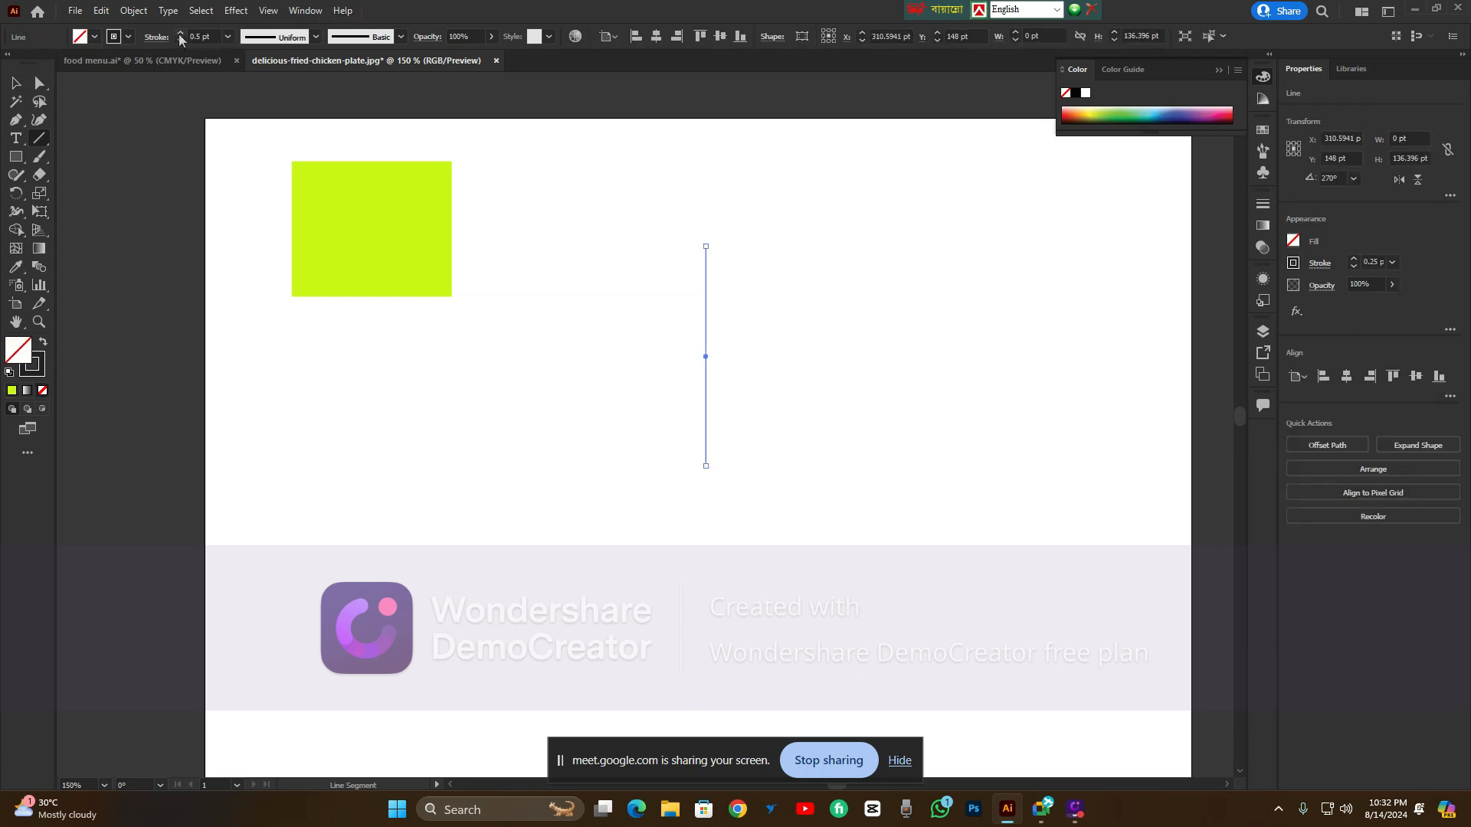
pyautogui.click(16, 83)
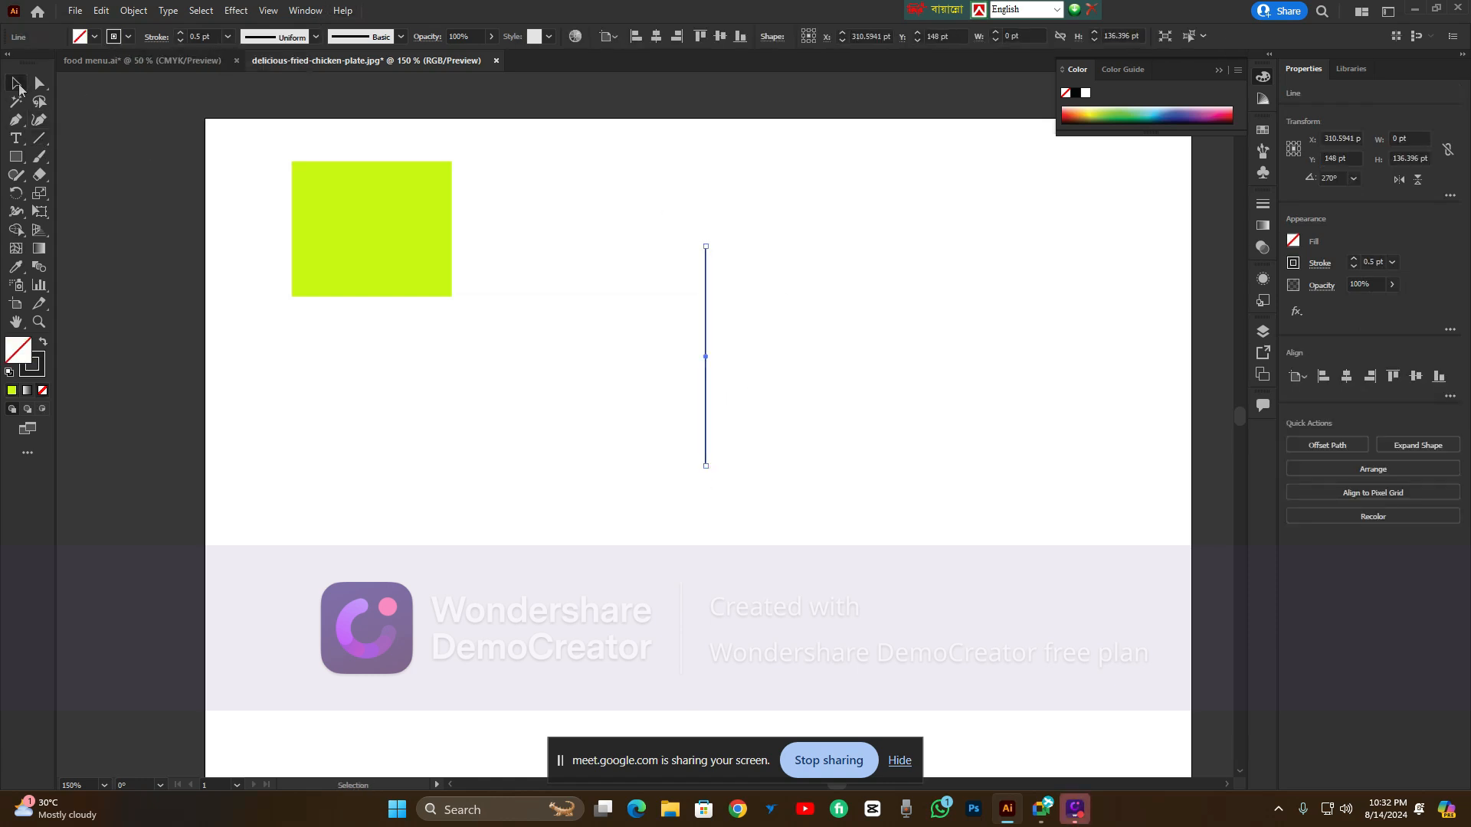
pyautogui.click(454, 200)
pyautogui.click(16, 195)
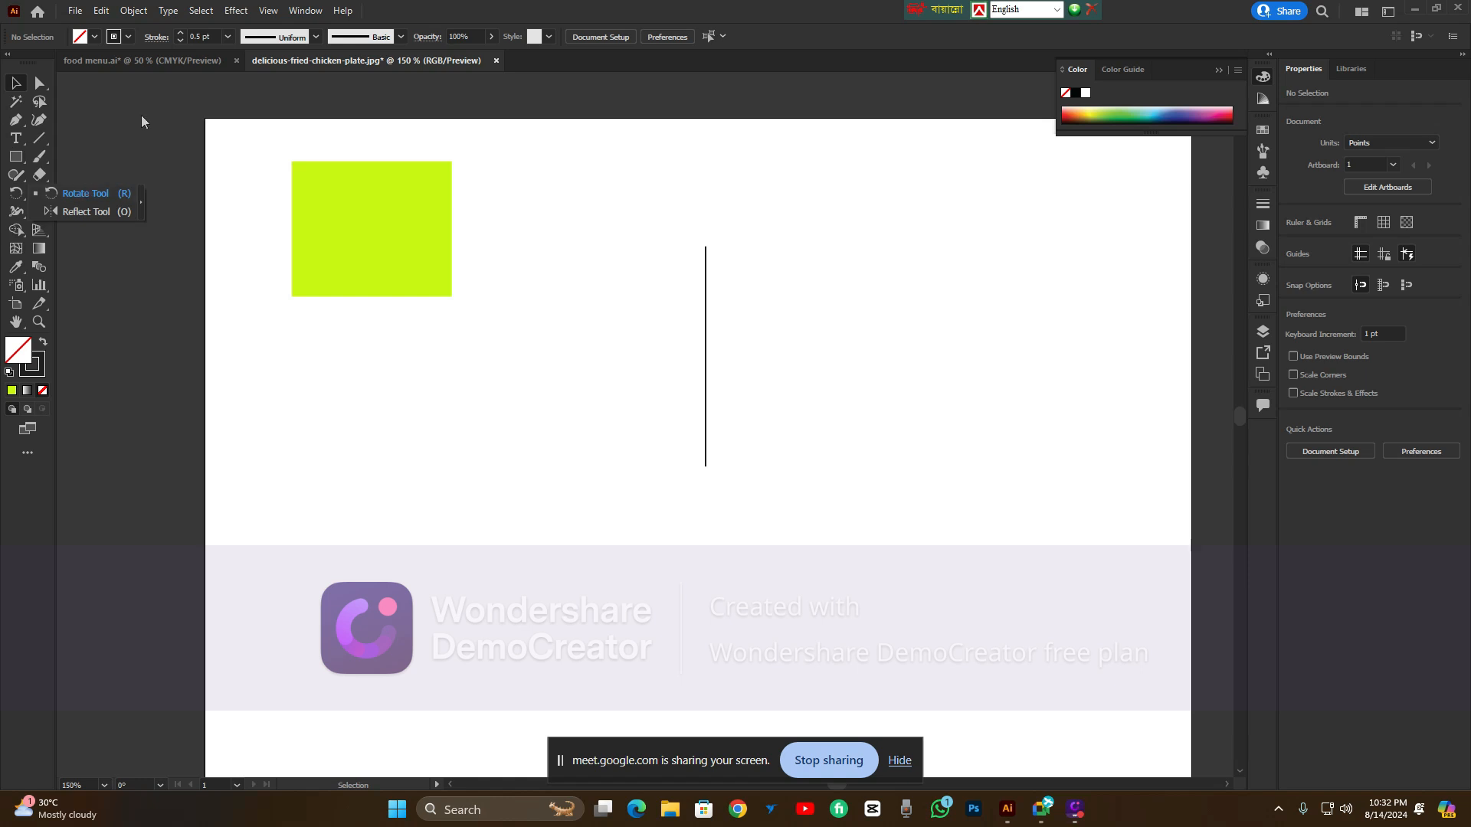
# Shift the vertical line slightly down and to the left, and delete the stray curved stroke in the artboard's lower part
pyautogui.moveTo(703, 311); pyautogui.dragTo(689, 350)
pyautogui.scroll(-2, 689, 350)
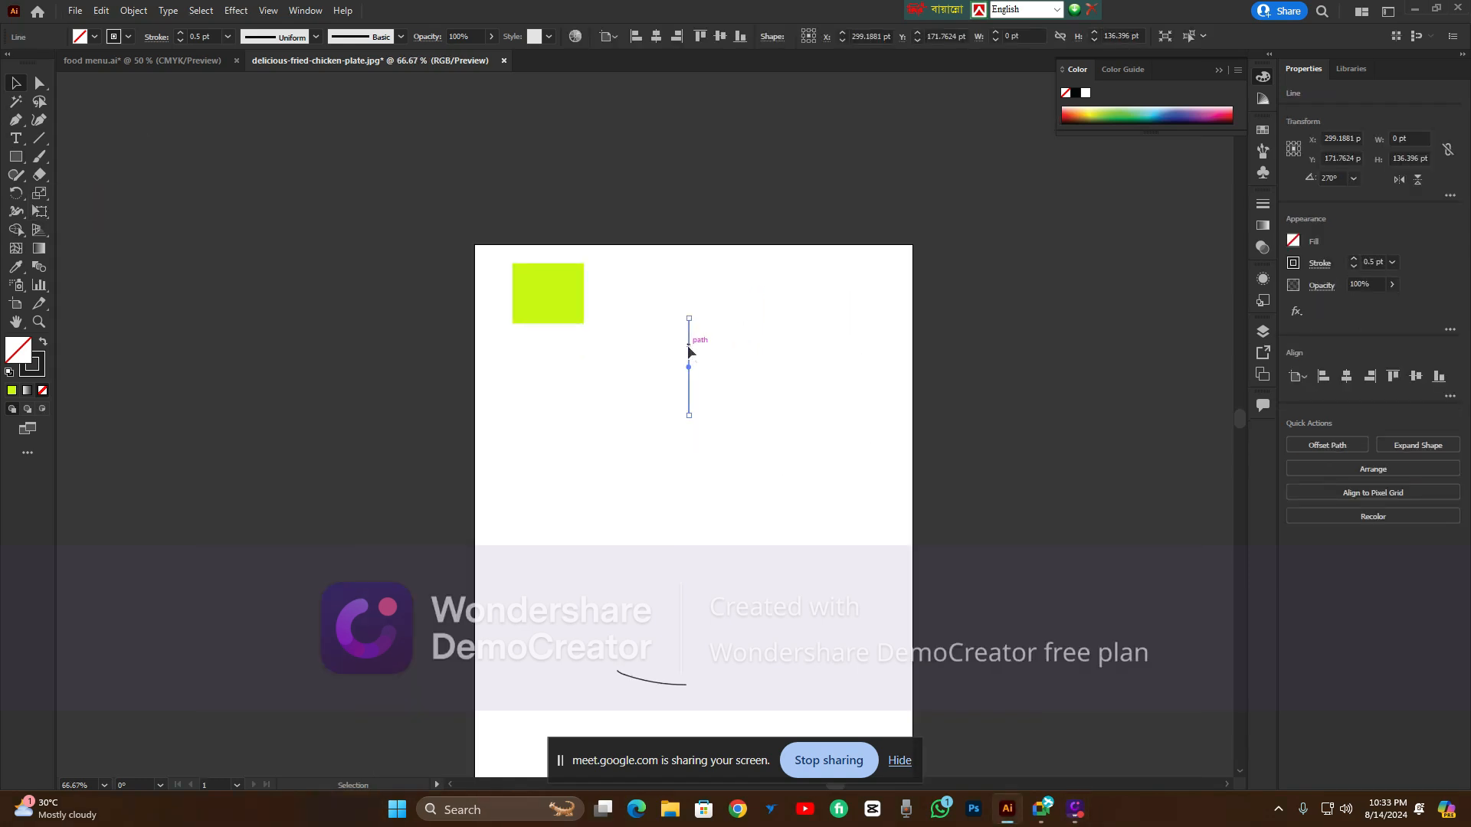
pyautogui.scroll(2, 693, 360)
pyautogui.scroll(-3, 682, 391)
pyautogui.scroll(-2, 655, 478)
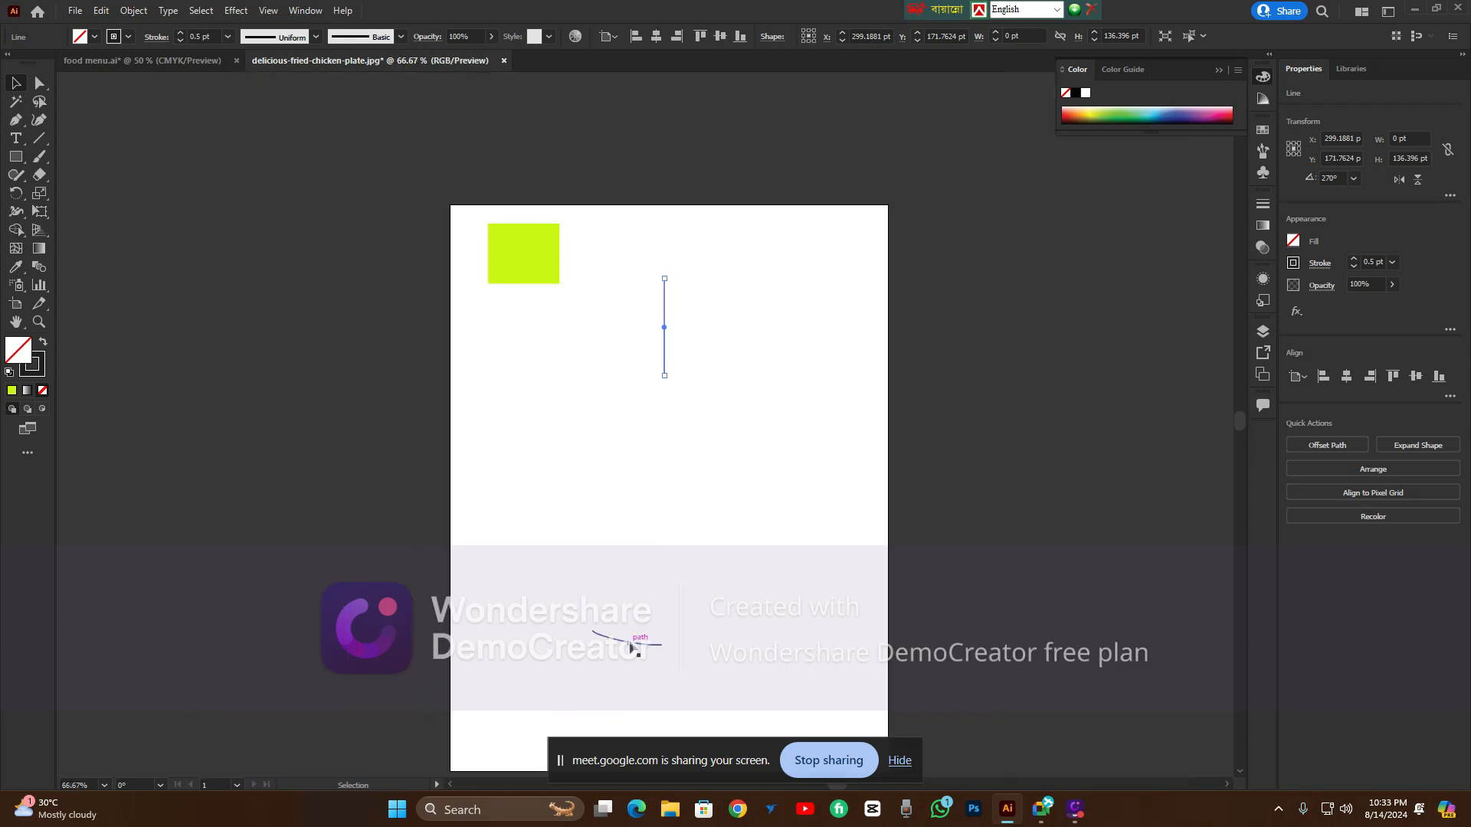
pyautogui.moveTo(631, 640); pyautogui.dragTo(665, 576)
pyautogui.press('Delete')
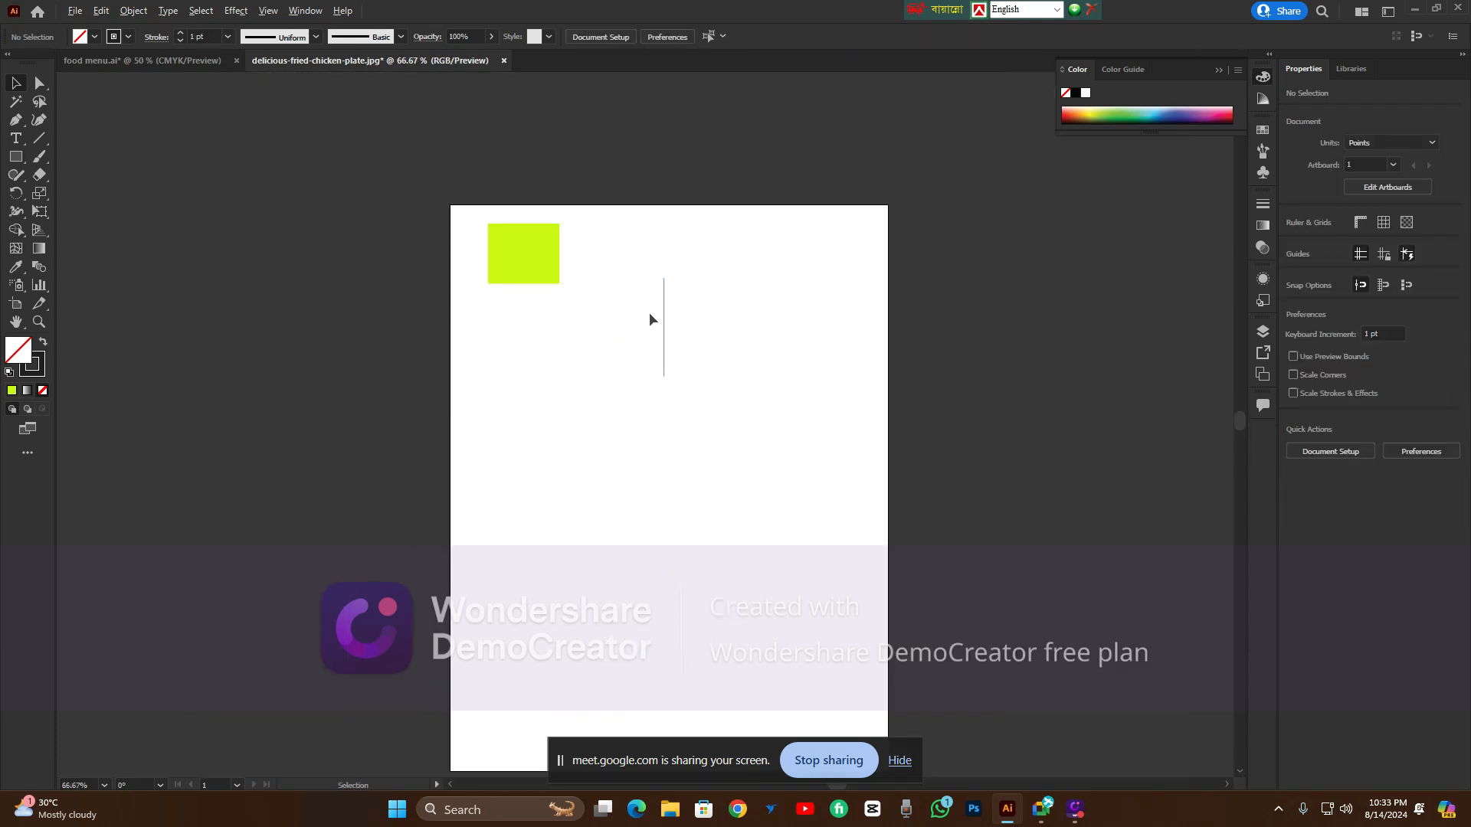
# Move the vertical line straight down the artboard and set its stroke weight to 8 pt
pyautogui.scroll(1, 663, 315)
pyautogui.moveTo(664, 337); pyautogui.dragTo(664, 408)
pyautogui.scroll(1, 664, 410)
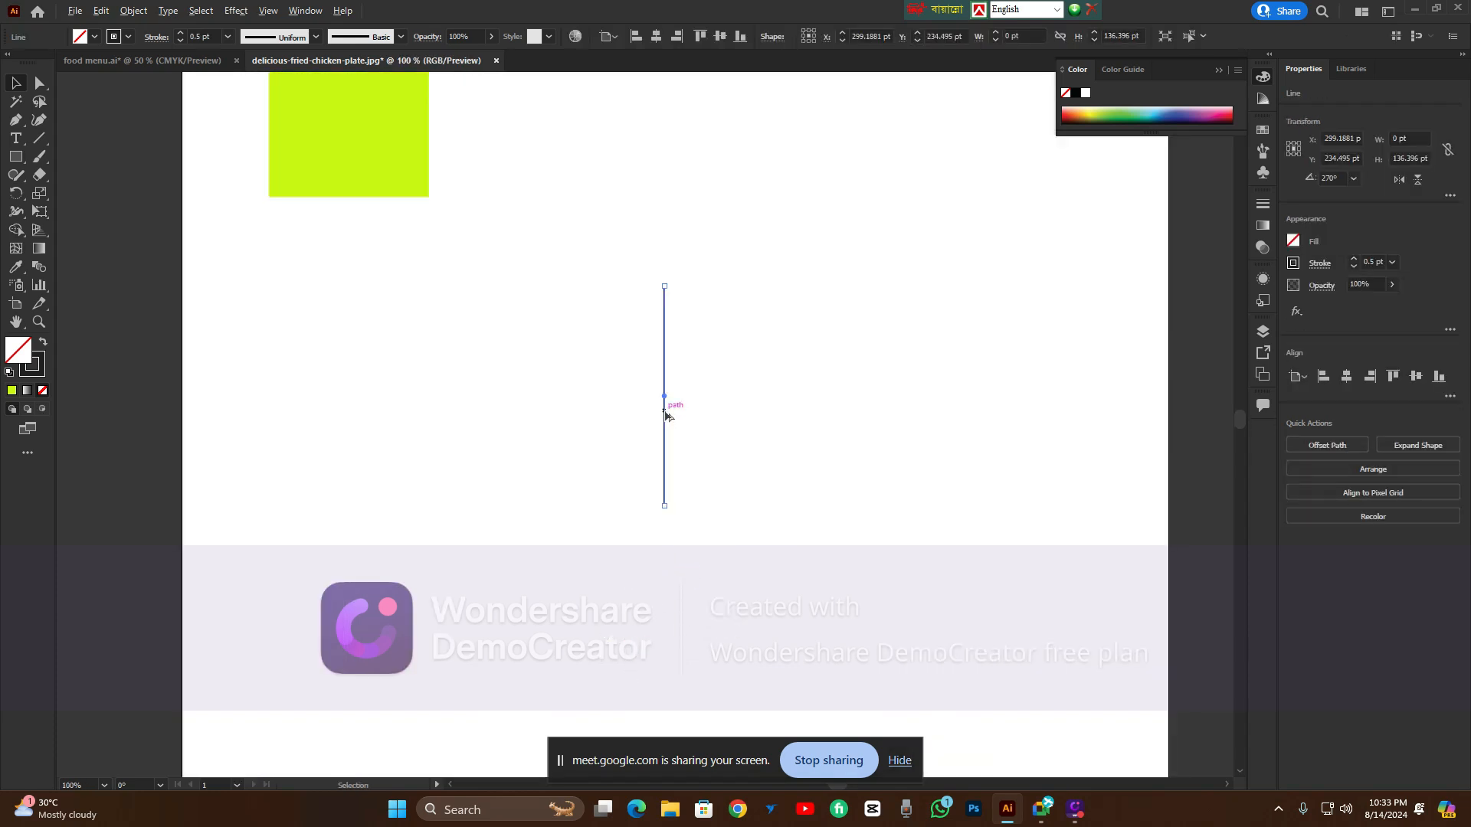
pyautogui.scroll(1, 666, 414)
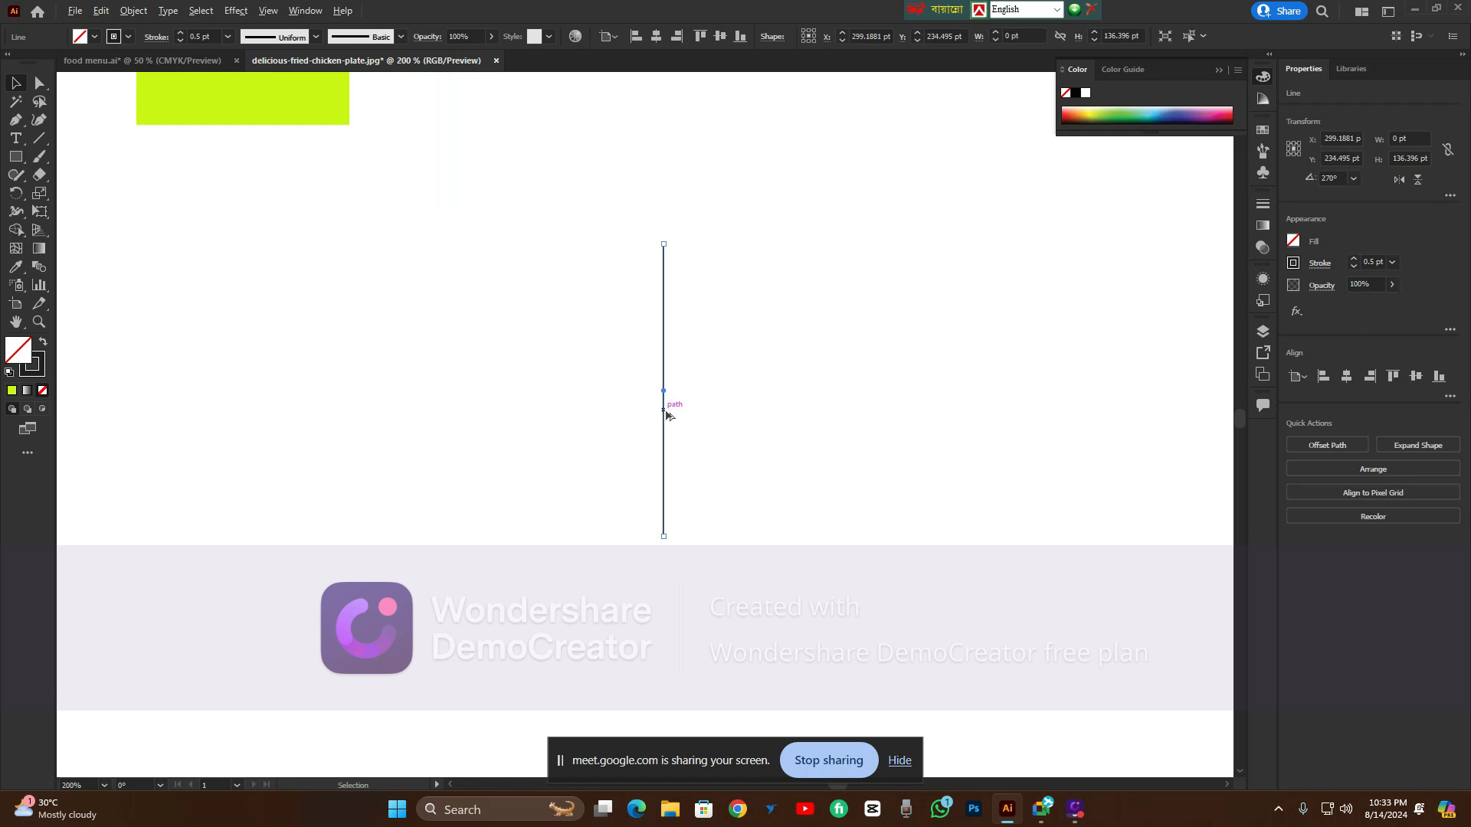
pyautogui.click(180, 33)
pyautogui.click(180, 33)
pyautogui.click(180, 33)
pyautogui.click(180, 33)
pyautogui.click(180, 32)
pyautogui.click(688, 279)
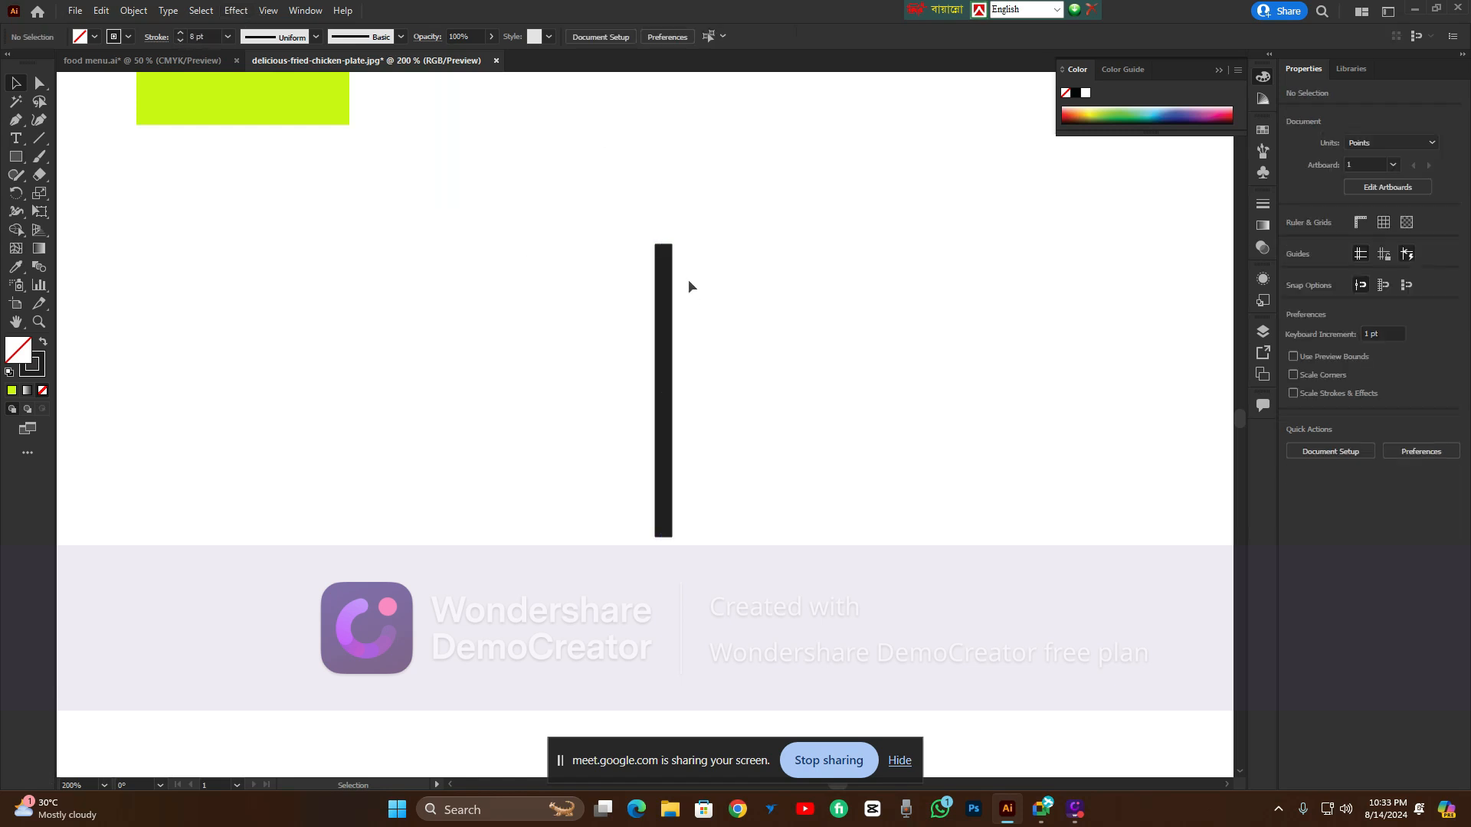
# Change the vertical line's stroke colour to crimson red #EF0A4C
pyautogui.click(669, 293)
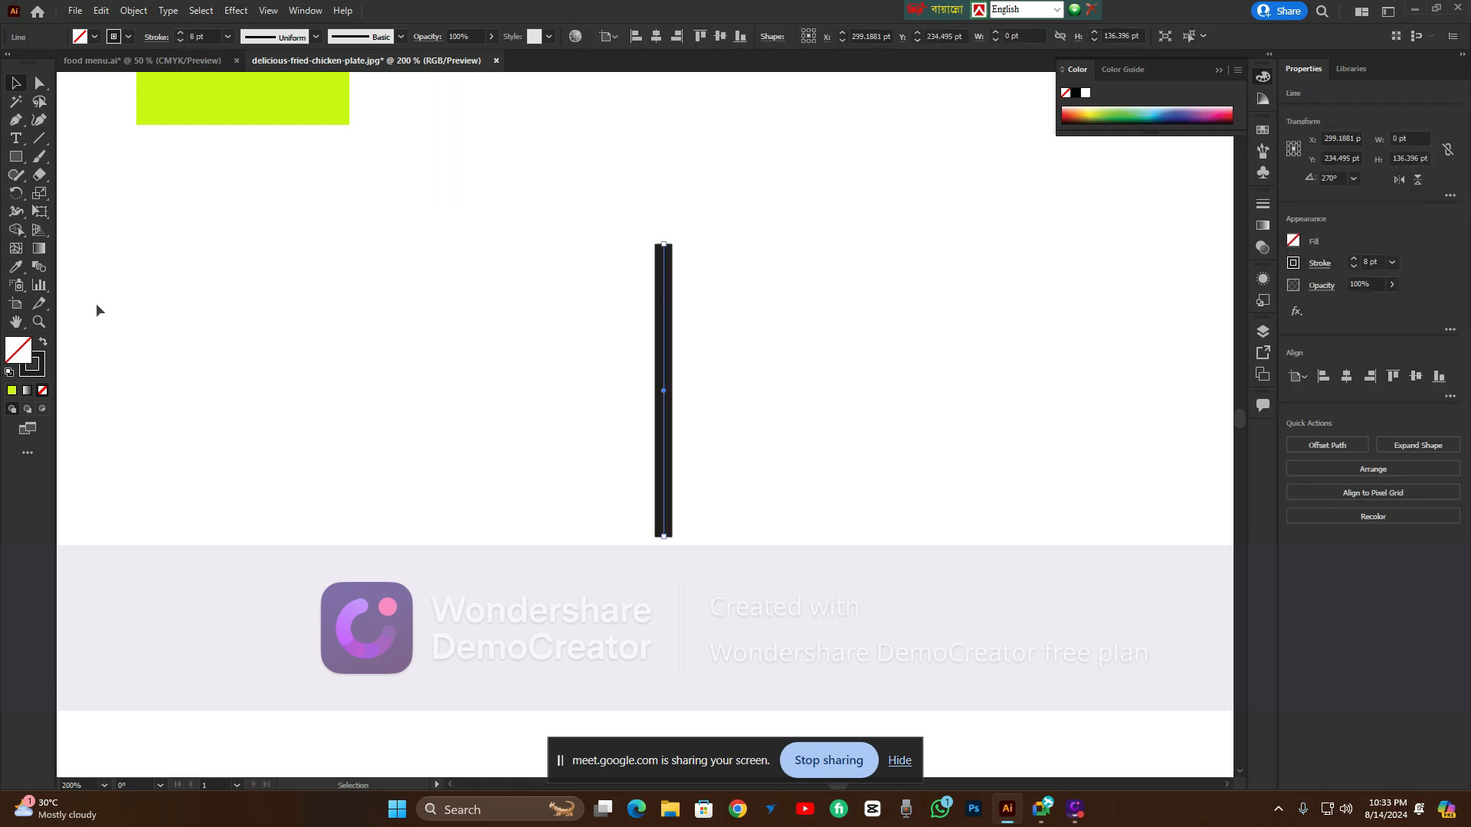
pyautogui.doubleClick(40, 370)
pyautogui.click(727, 309)
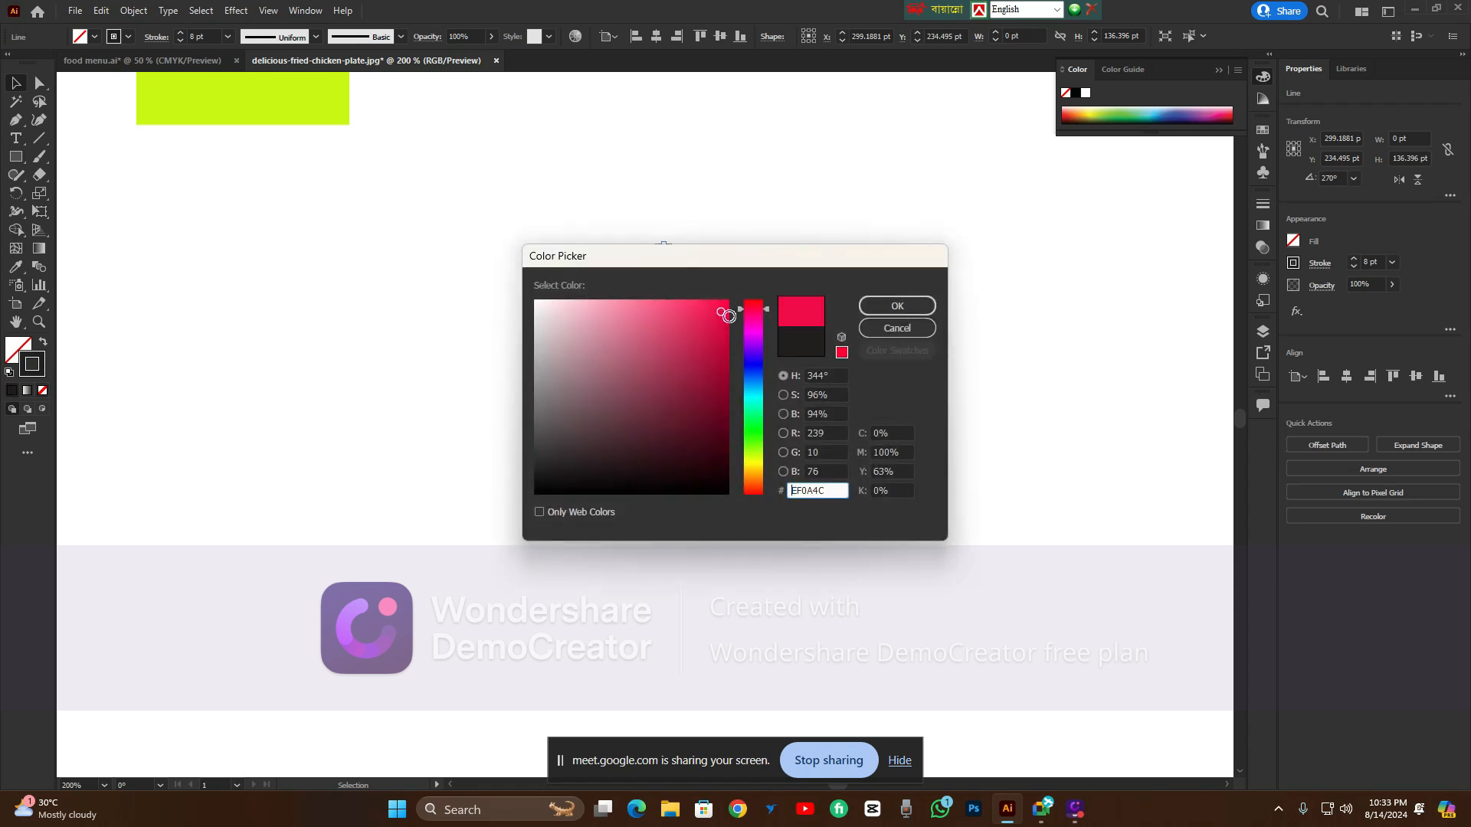
pyautogui.click(896, 306)
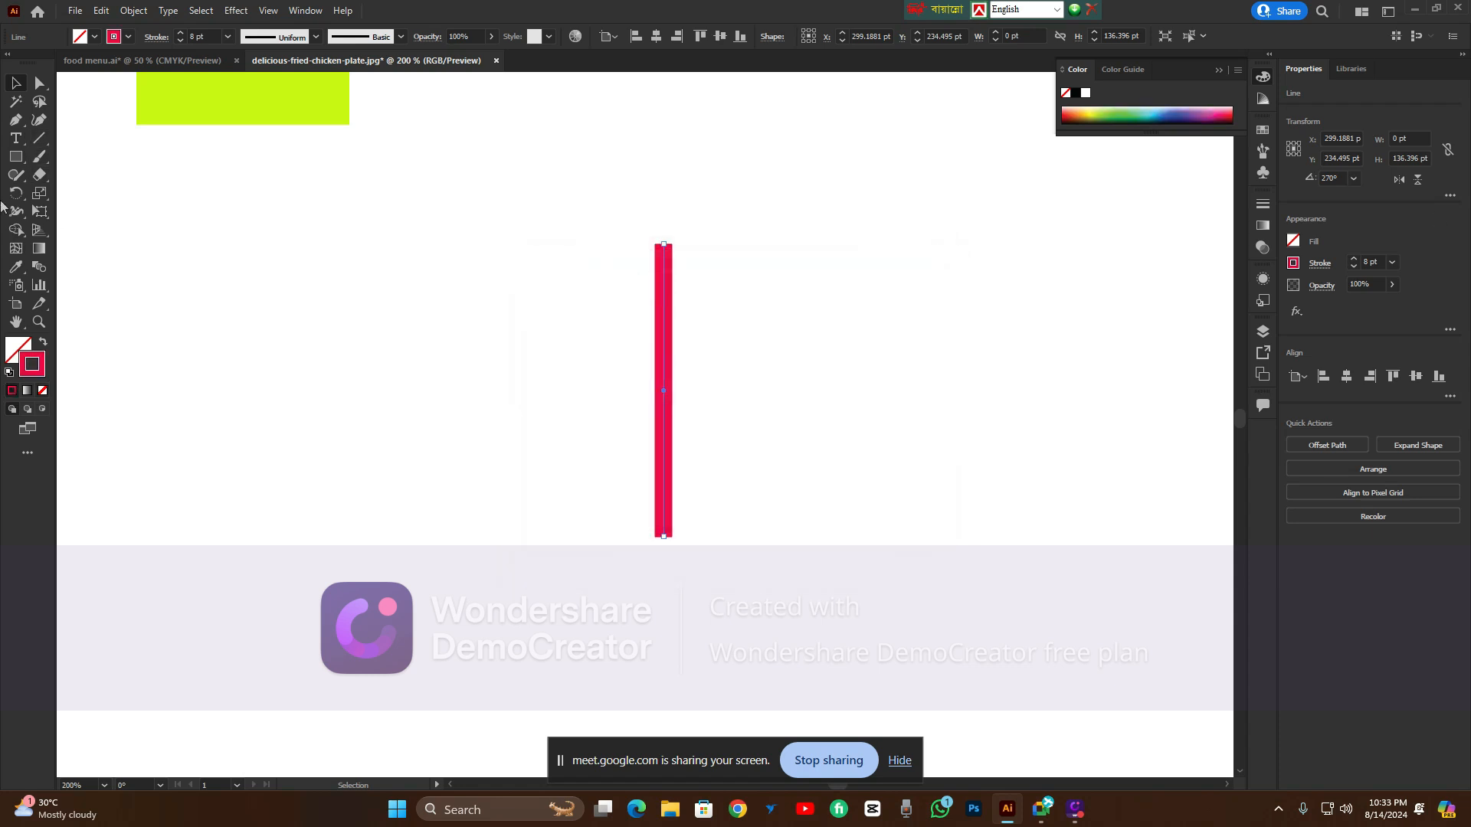
pyautogui.moveTo(16, 193); pyautogui.dragTo(69, 197)
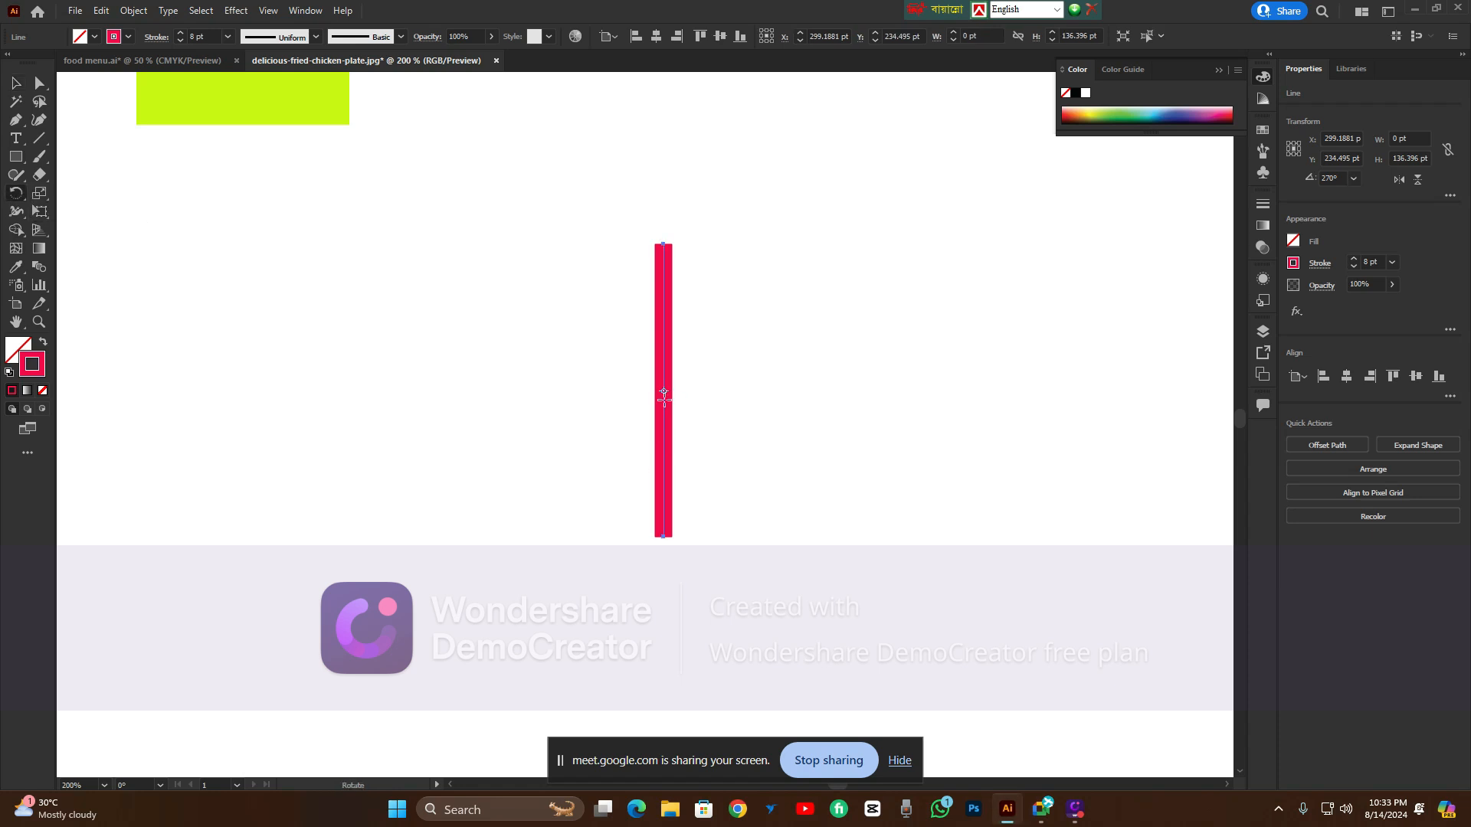
pyautogui.scroll(4, 664, 390)
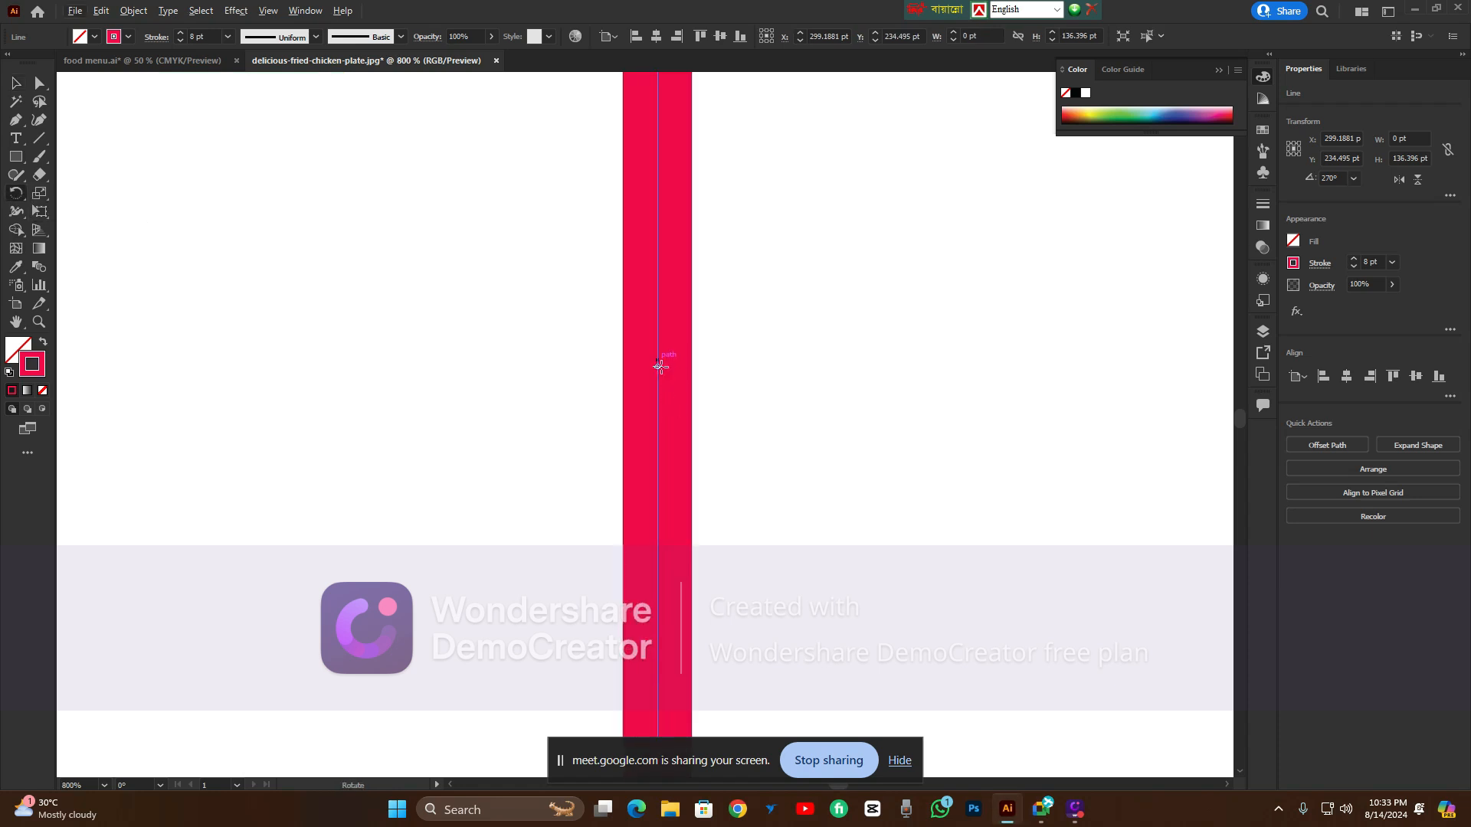
pyautogui.scroll(3, 664, 372)
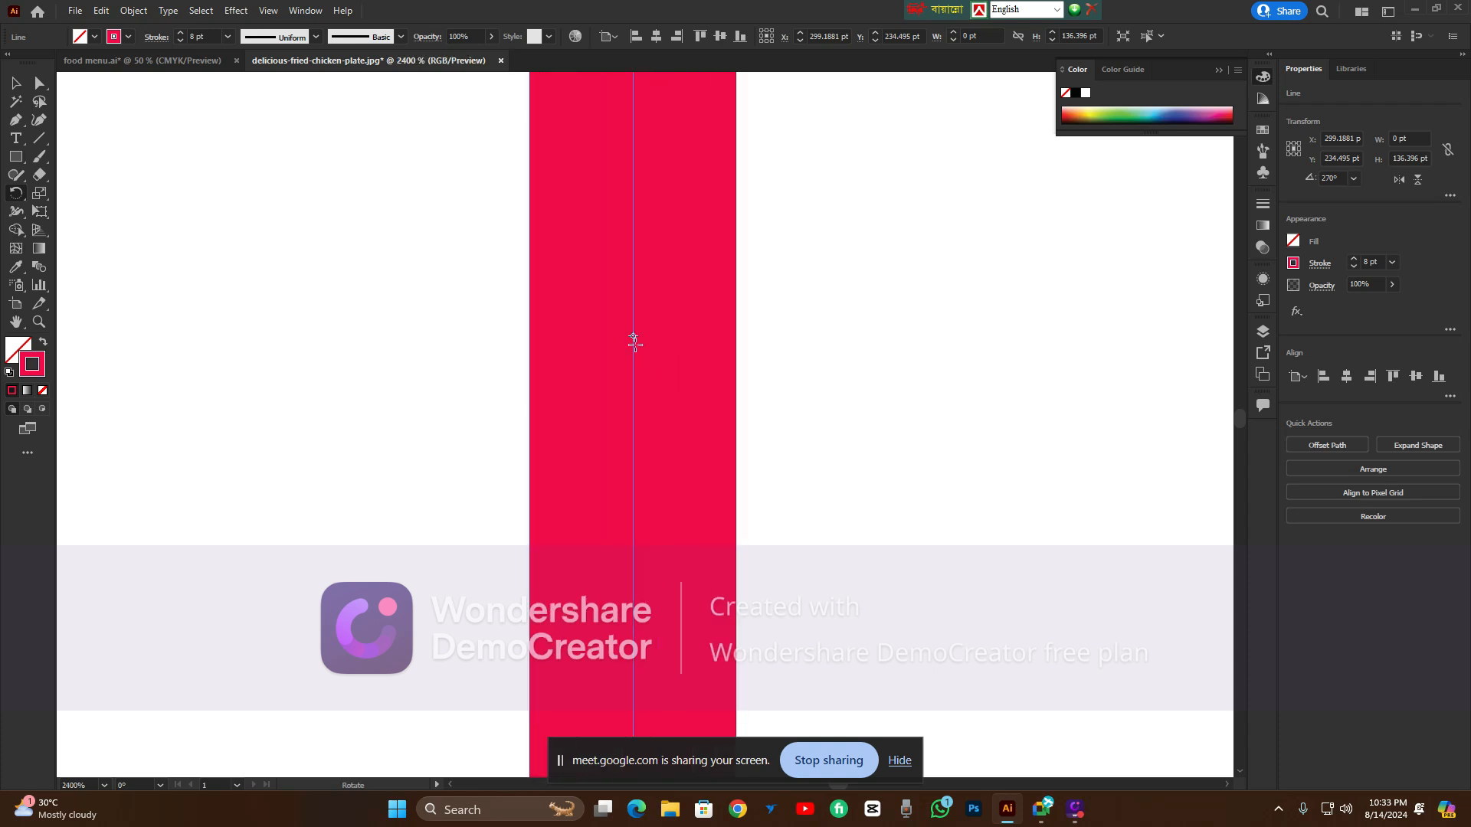
pyautogui.click(634, 336)
pyautogui.scroll(3, 750, 339)
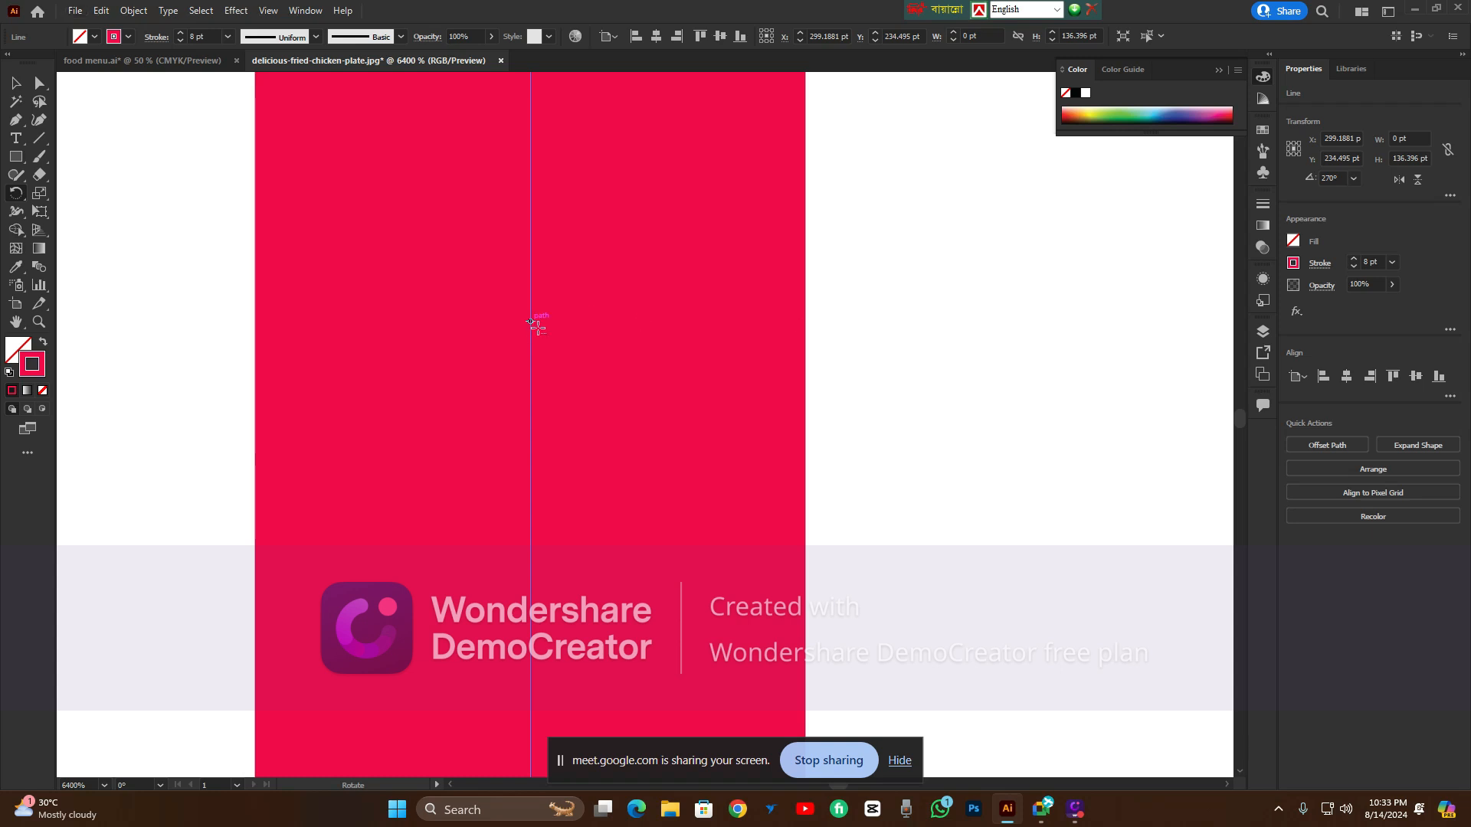
pyautogui.keyDown('alt'); pyautogui.click(530, 321); pyautogui.keyUp('alt')
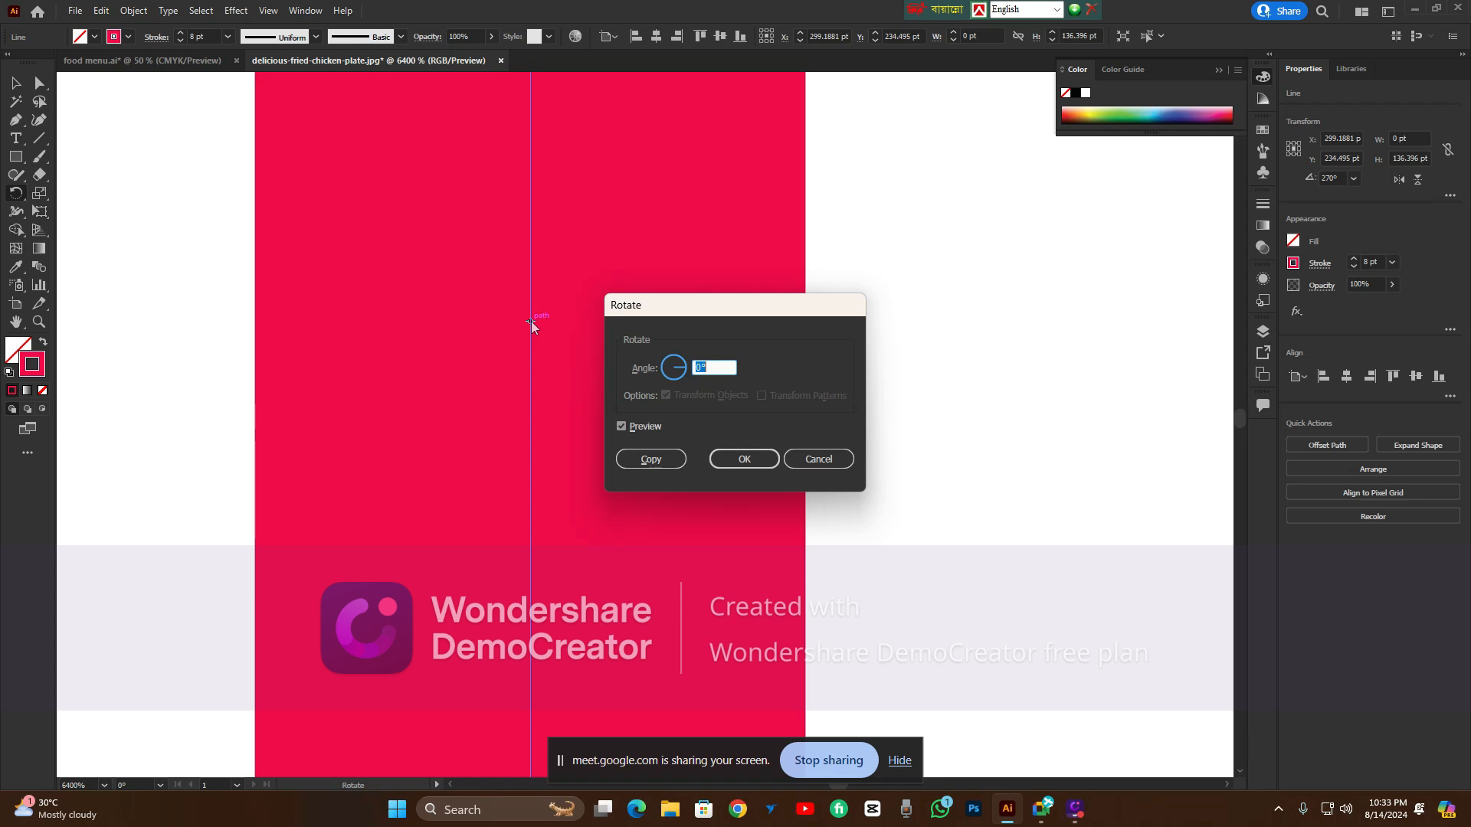
pyautogui.click(812, 458)
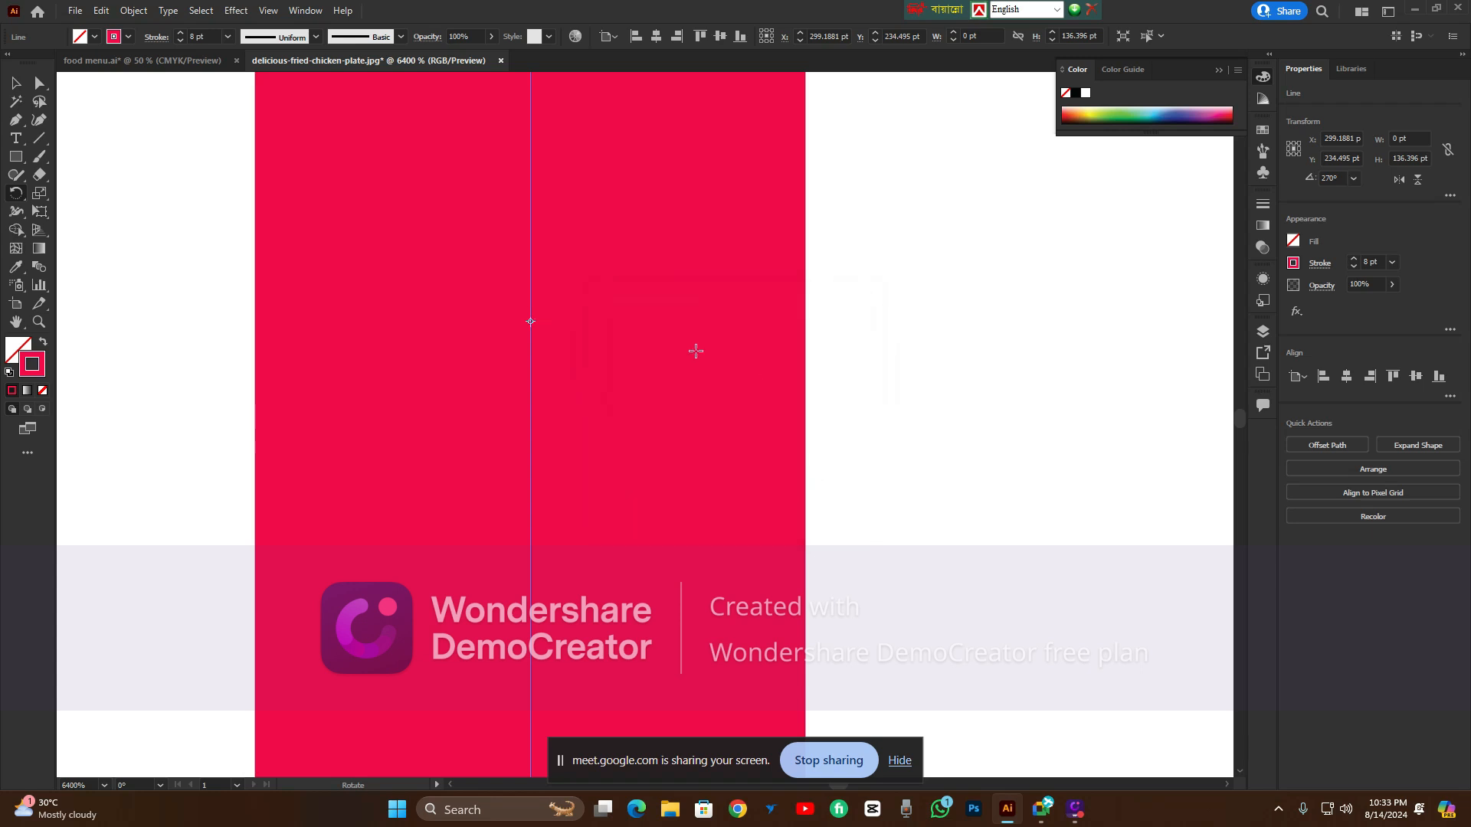
# Undo the vertical line's last stroke colour change, then reselect the line and activate the Rotate Tool
pyautogui.hotkey('ctrl', '-')
pyautogui.hotkey('ctrl', '-')
pyautogui.hotkey('ctrl', '-')
pyautogui.hotkey('ctrl', '-')
pyautogui.hotkey('ctrl', 'z')
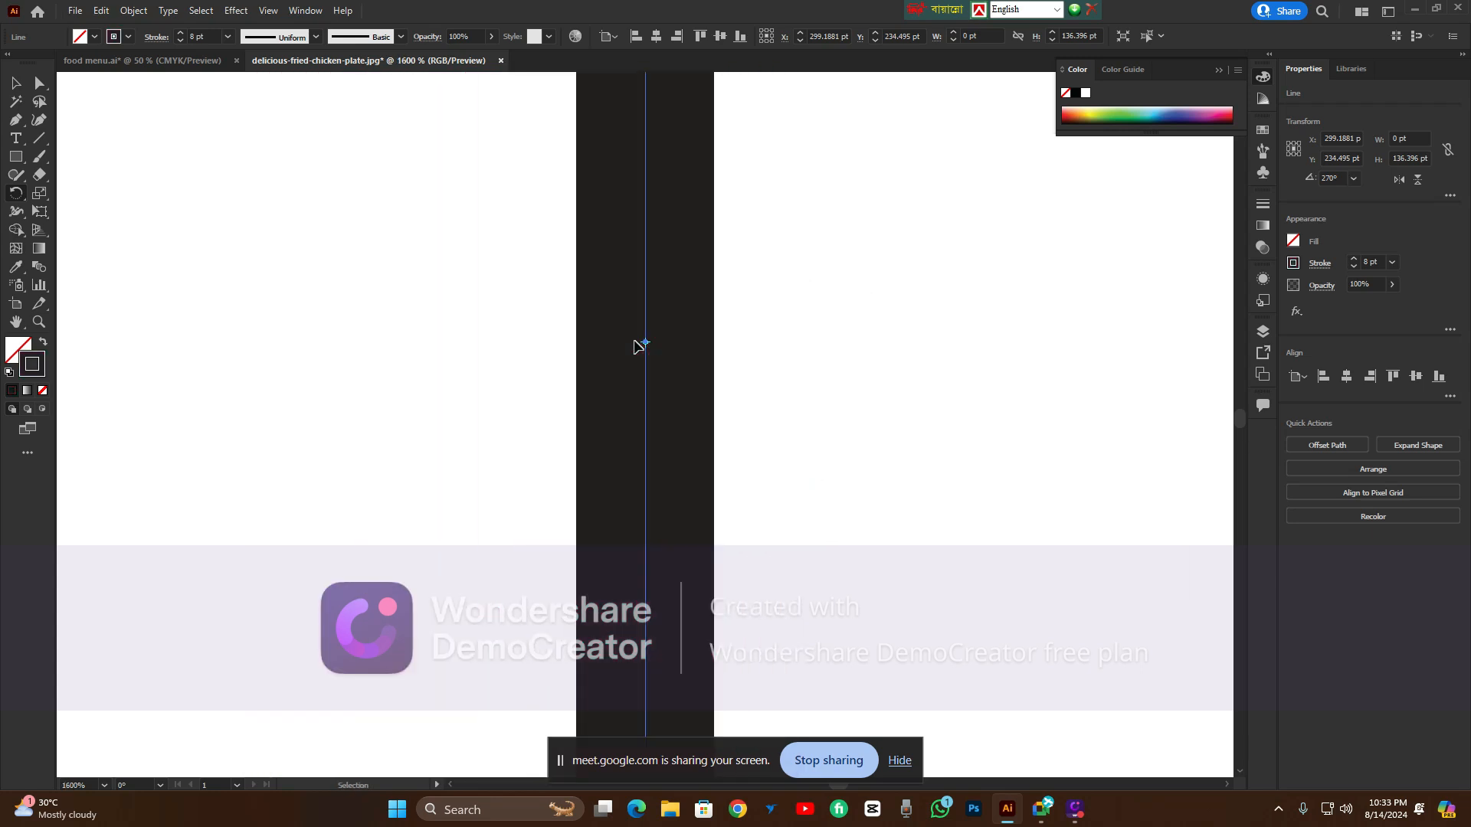
pyautogui.click(17, 81)
pyautogui.click(213, 181)
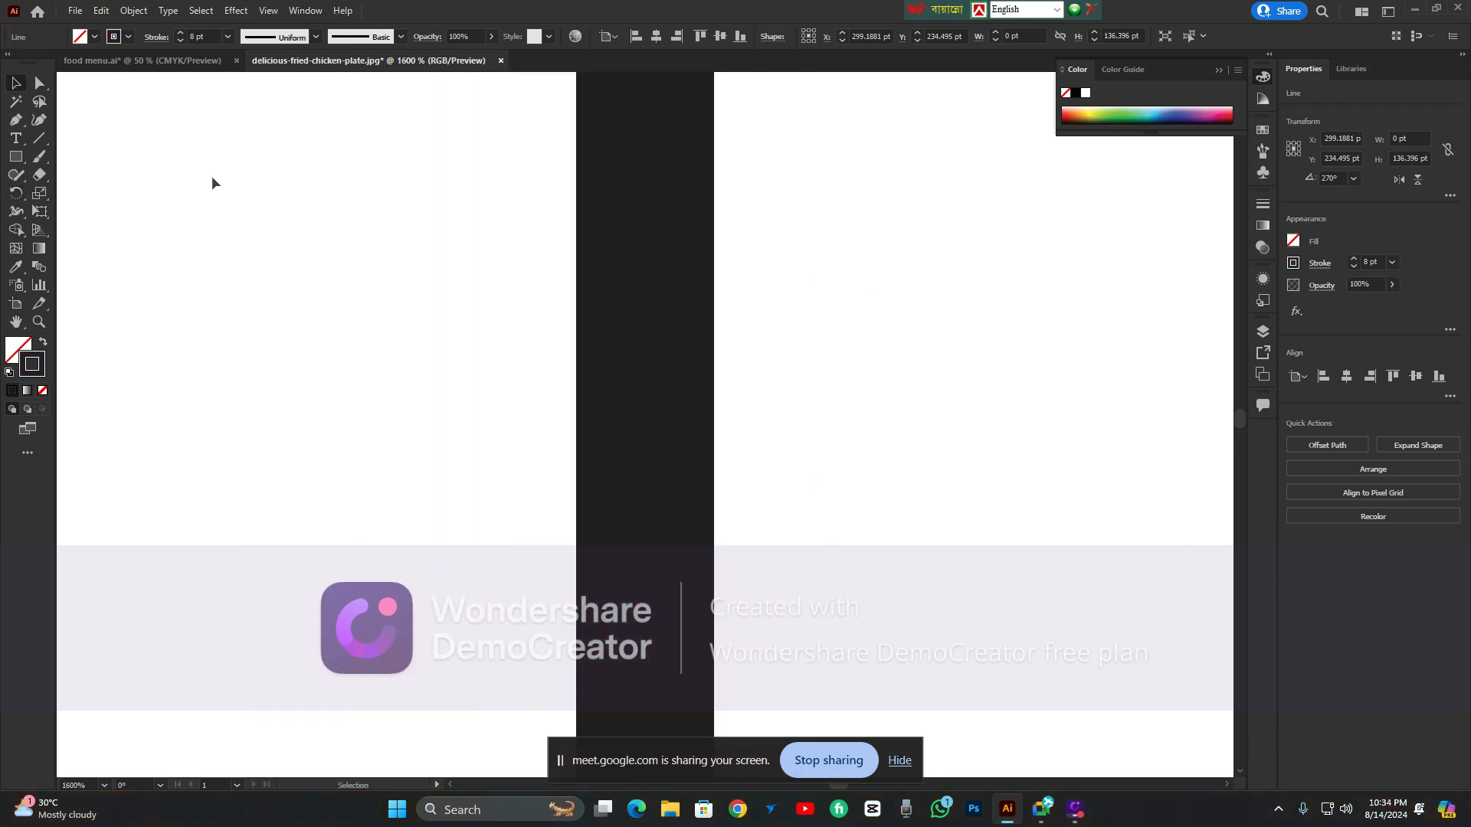
pyautogui.click(646, 302)
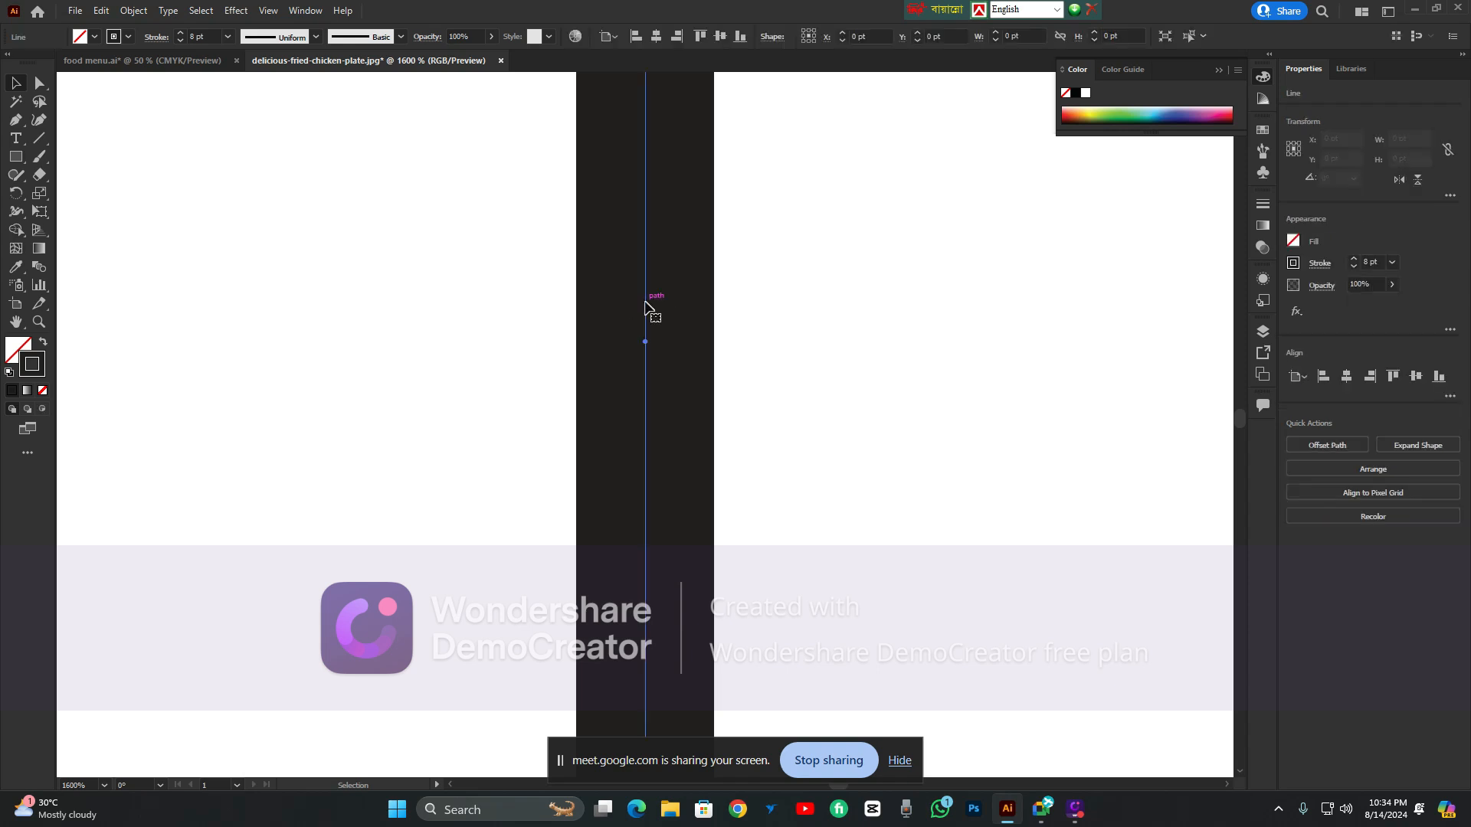
pyautogui.moveTo(16, 192); pyautogui.dragTo(64, 198)
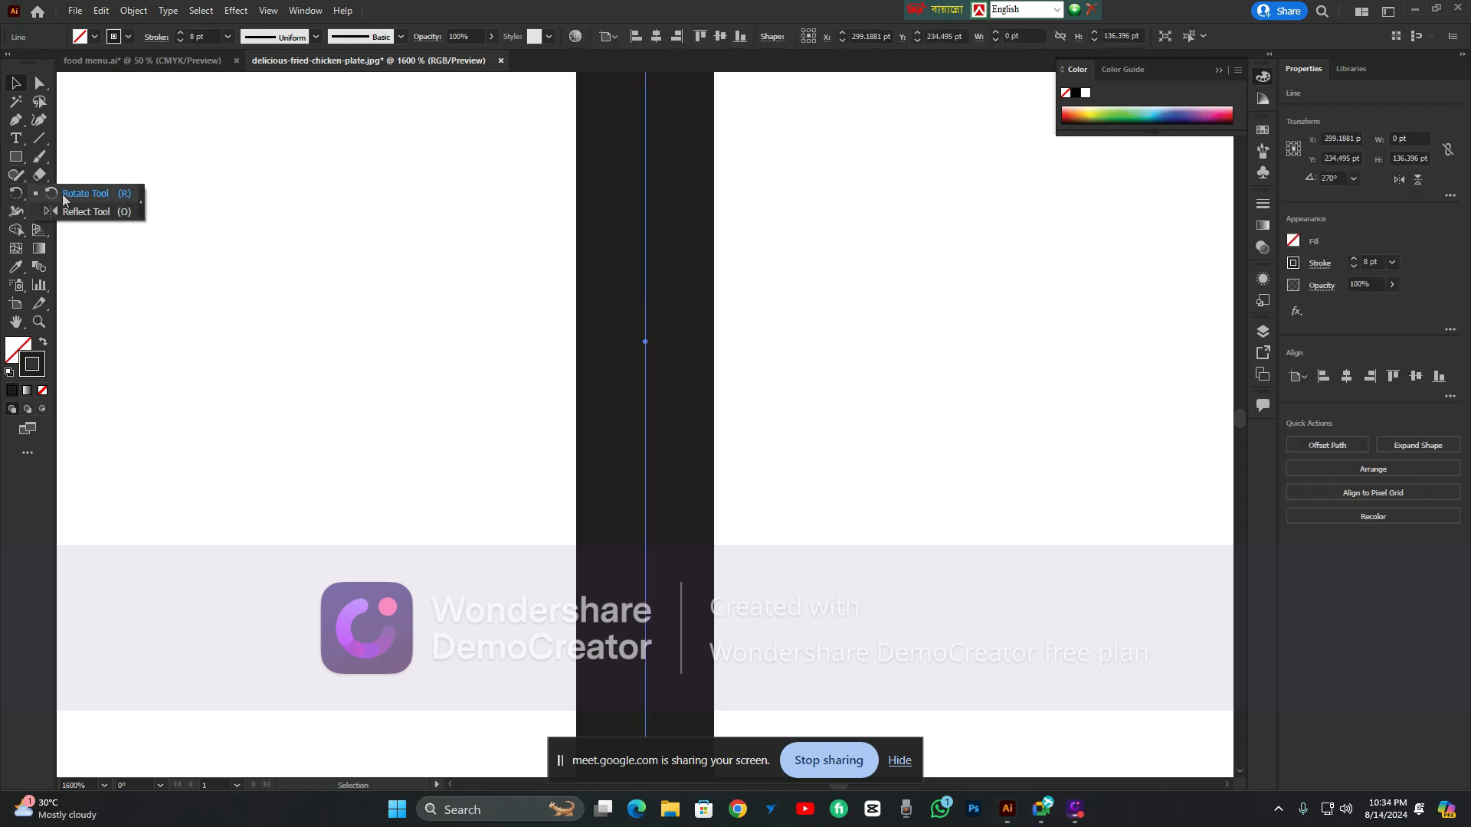
pyautogui.click(72, 194)
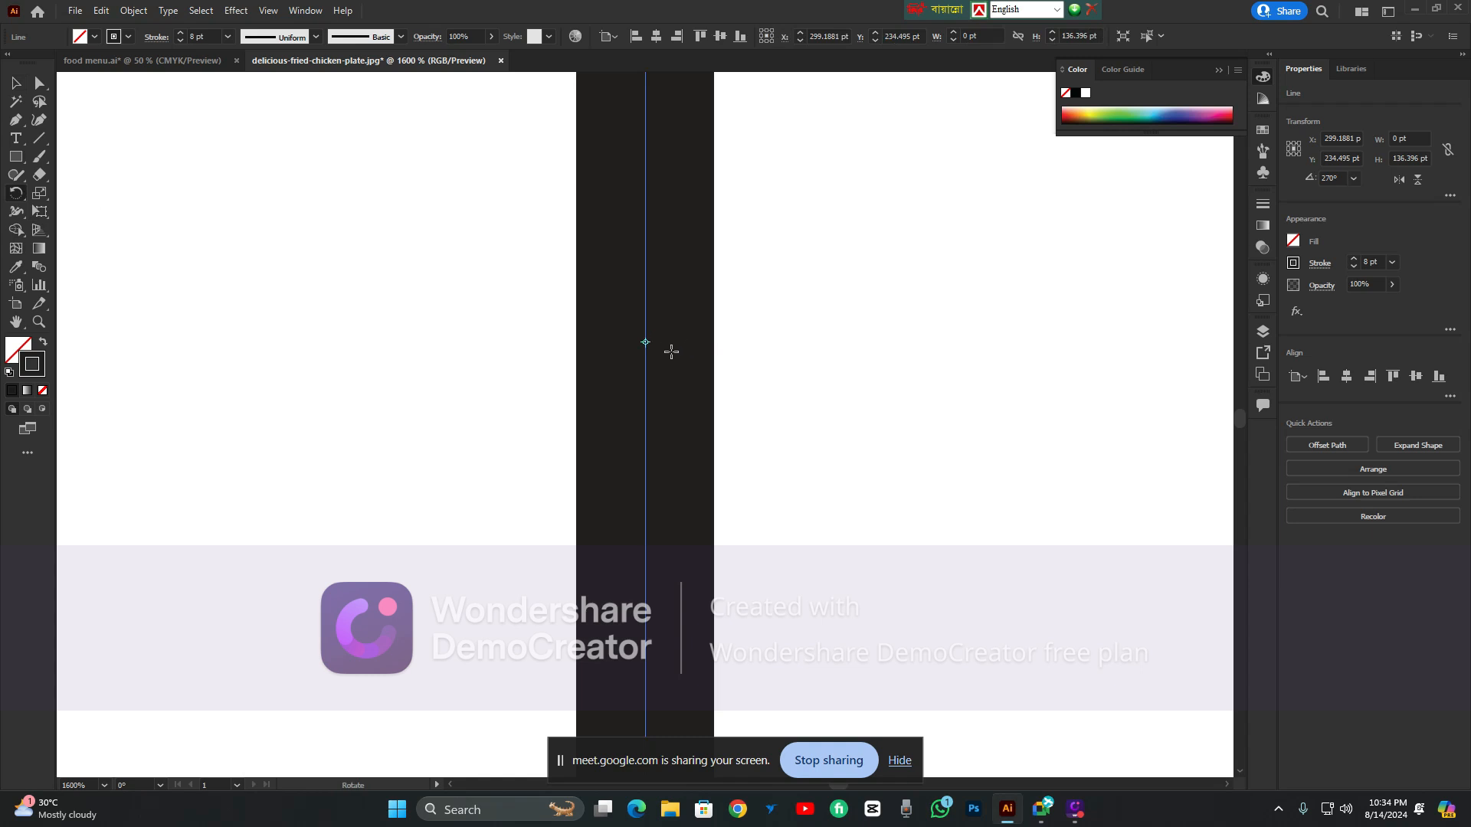
pyautogui.scroll(4, 656, 352)
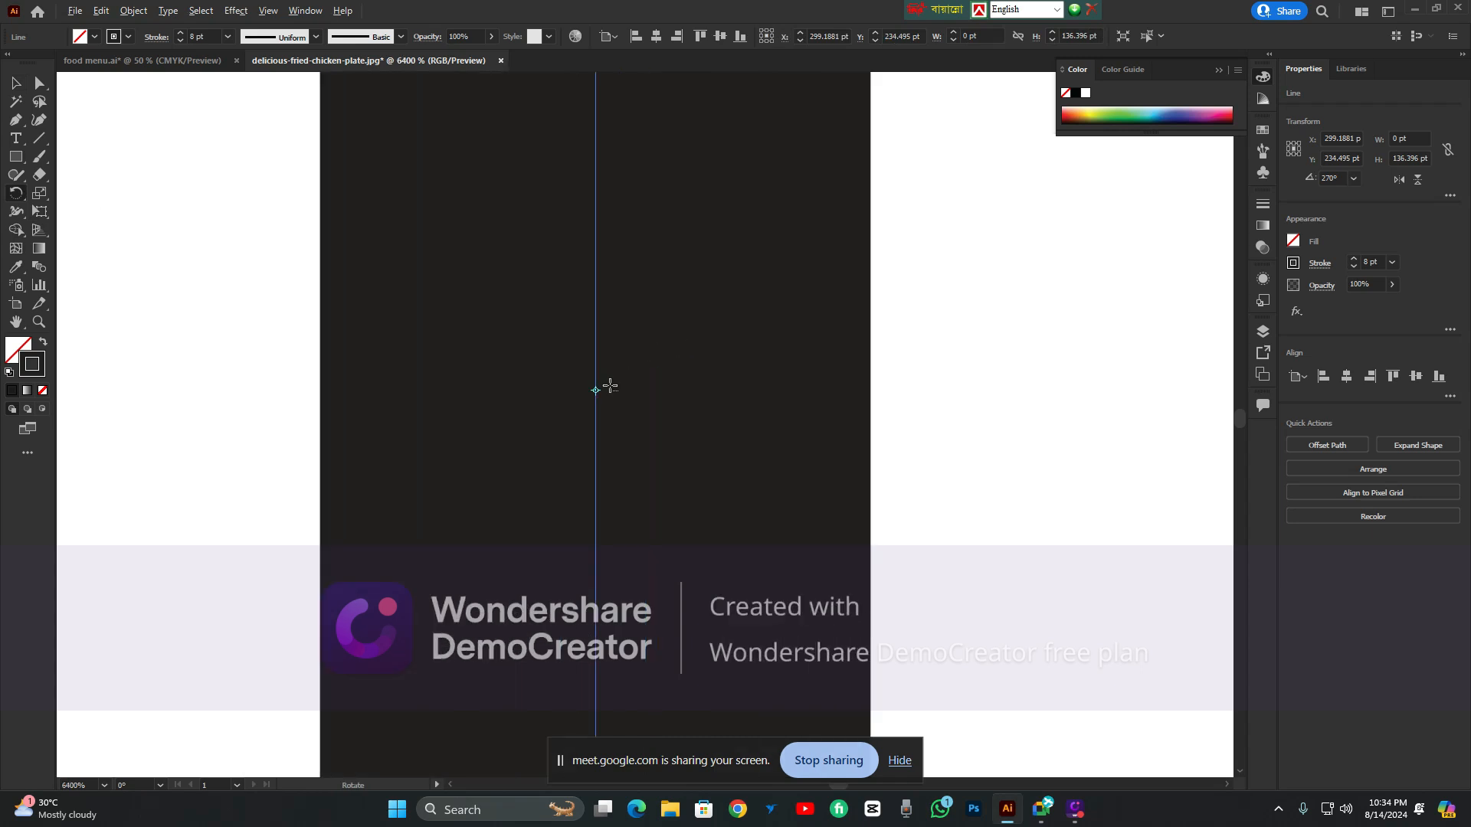
pyautogui.scroll(2, 604, 322)
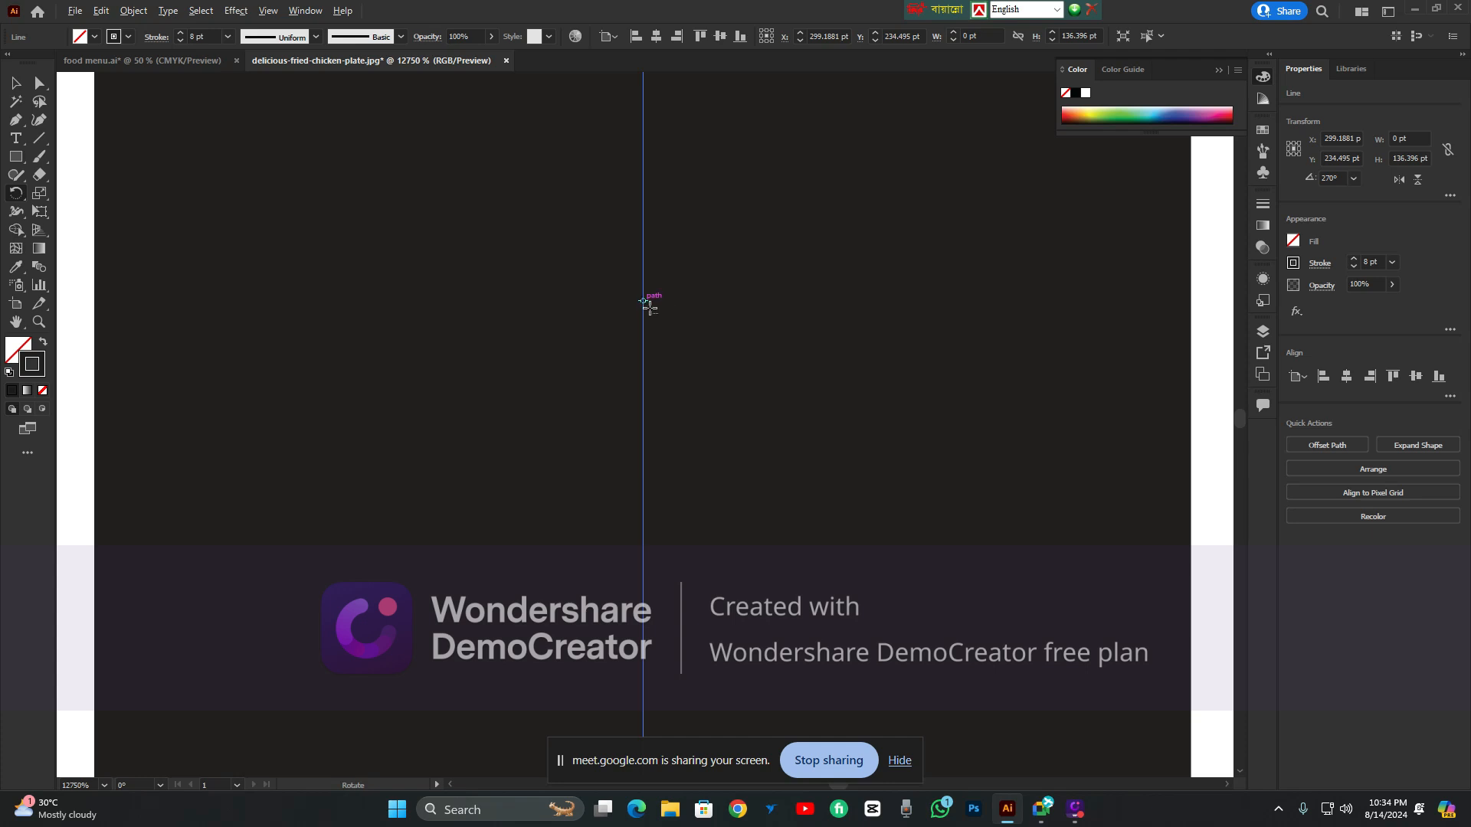
pyautogui.keyDown('alt'); pyautogui.click(649, 306); pyautogui.keyUp('alt')
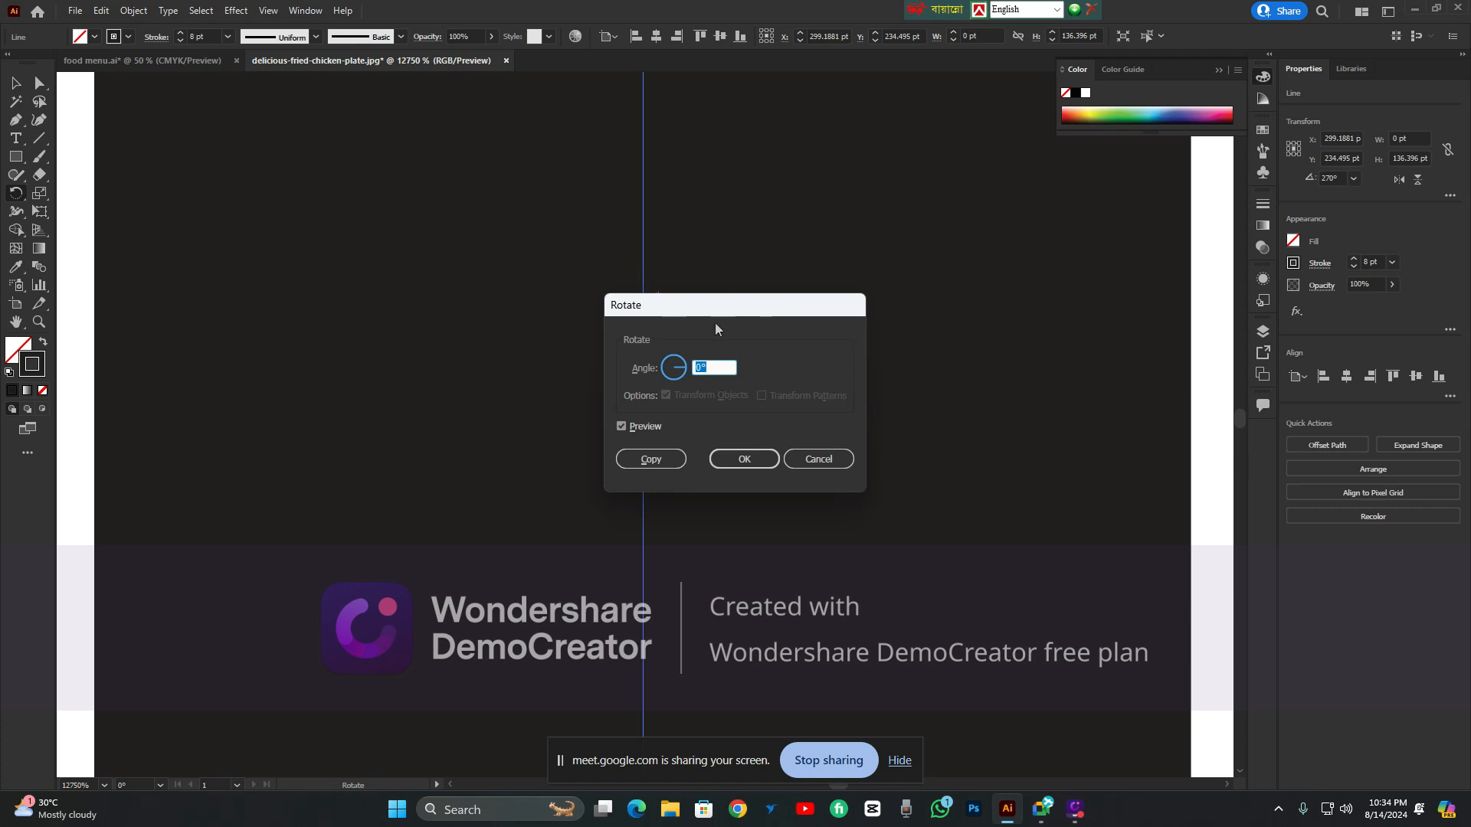
pyautogui.moveTo(721, 310); pyautogui.dragTo(931, 299)
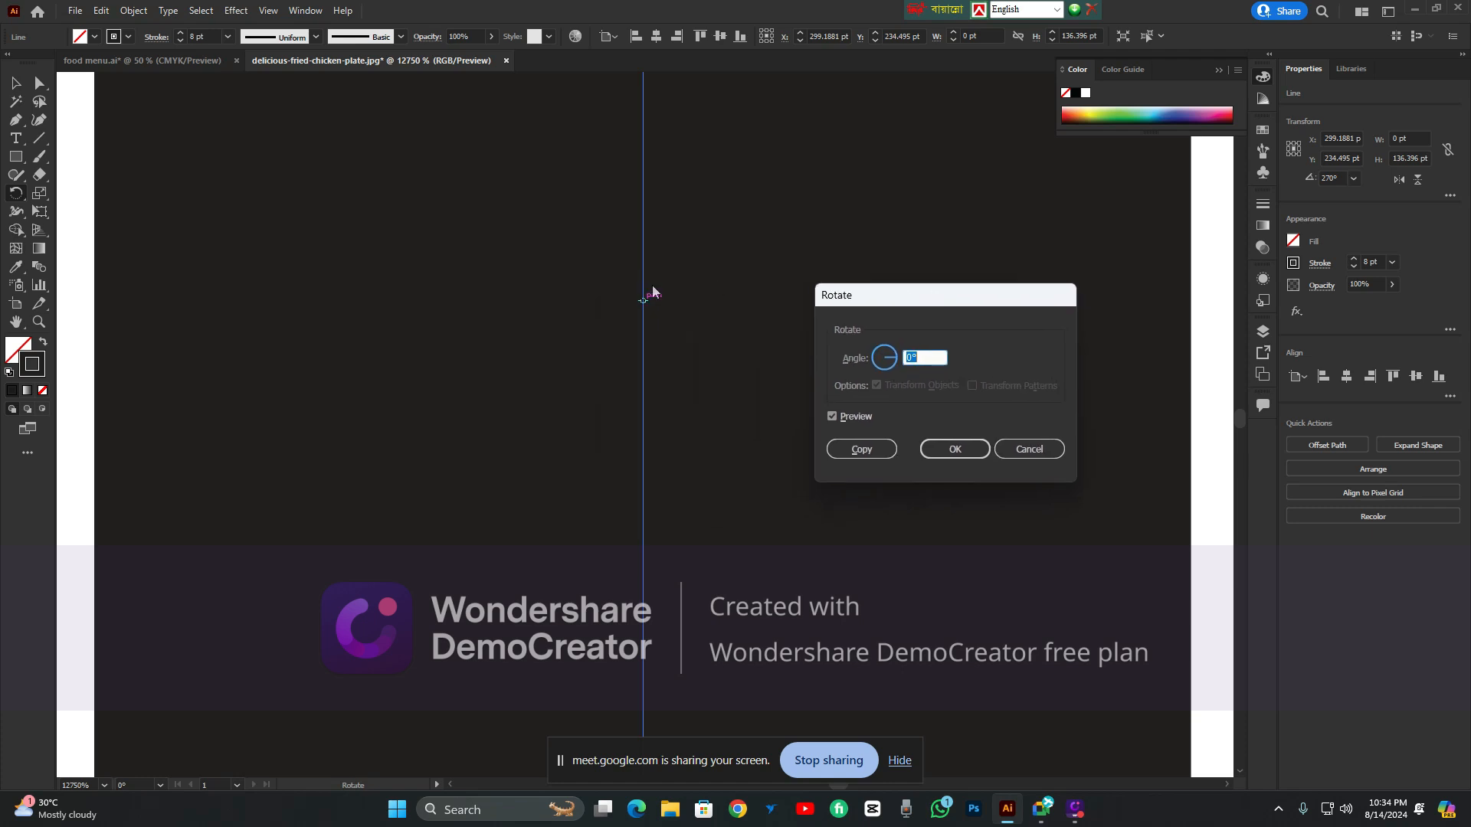
pyautogui.click(1021, 456)
# Start a rotation about the vertical line's centre with the preview turned off and the angle set to 45°
pyautogui.scroll(-5, 873, 390)
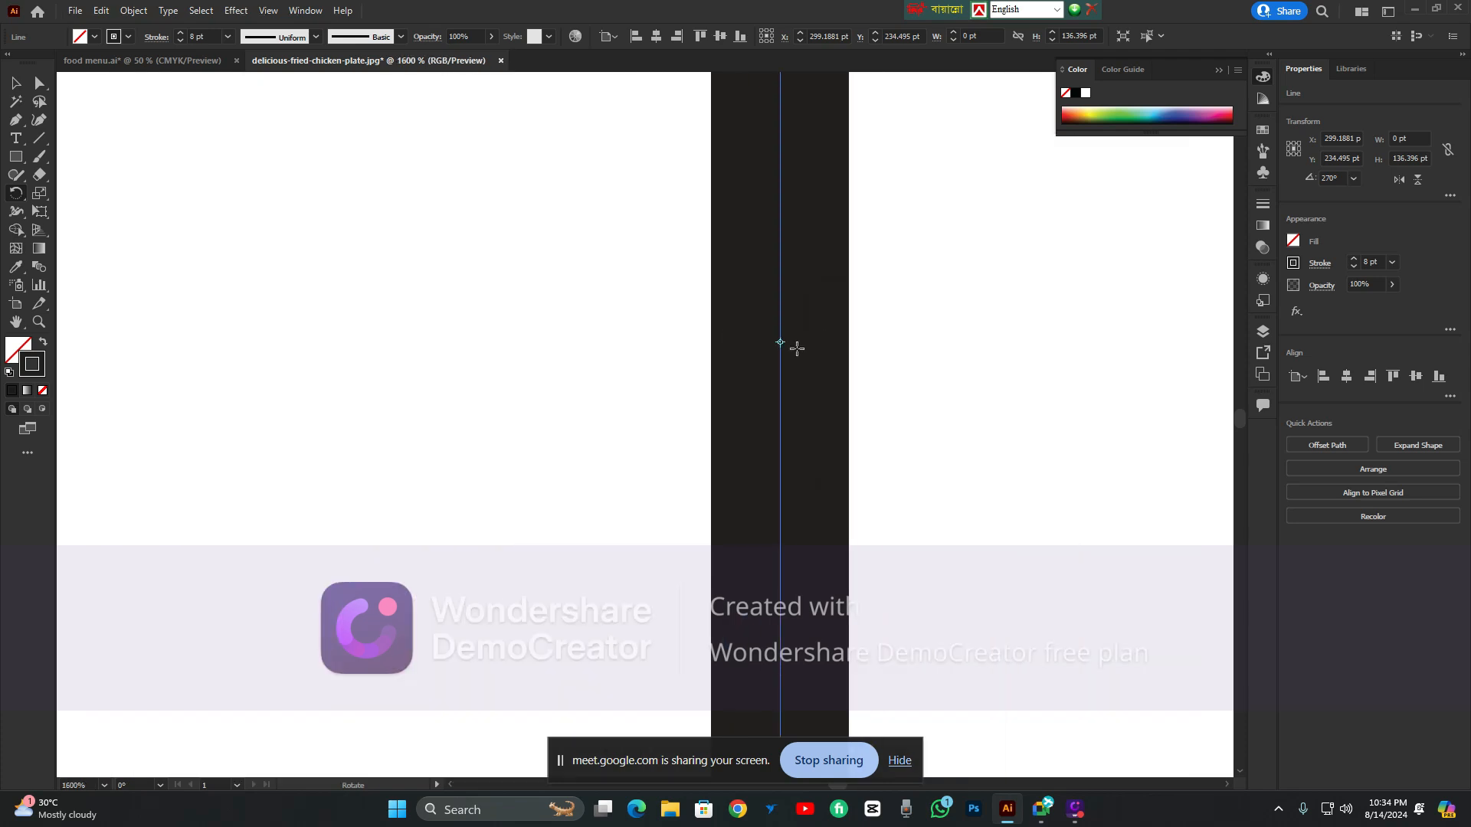
pyautogui.scroll(-4, 796, 349)
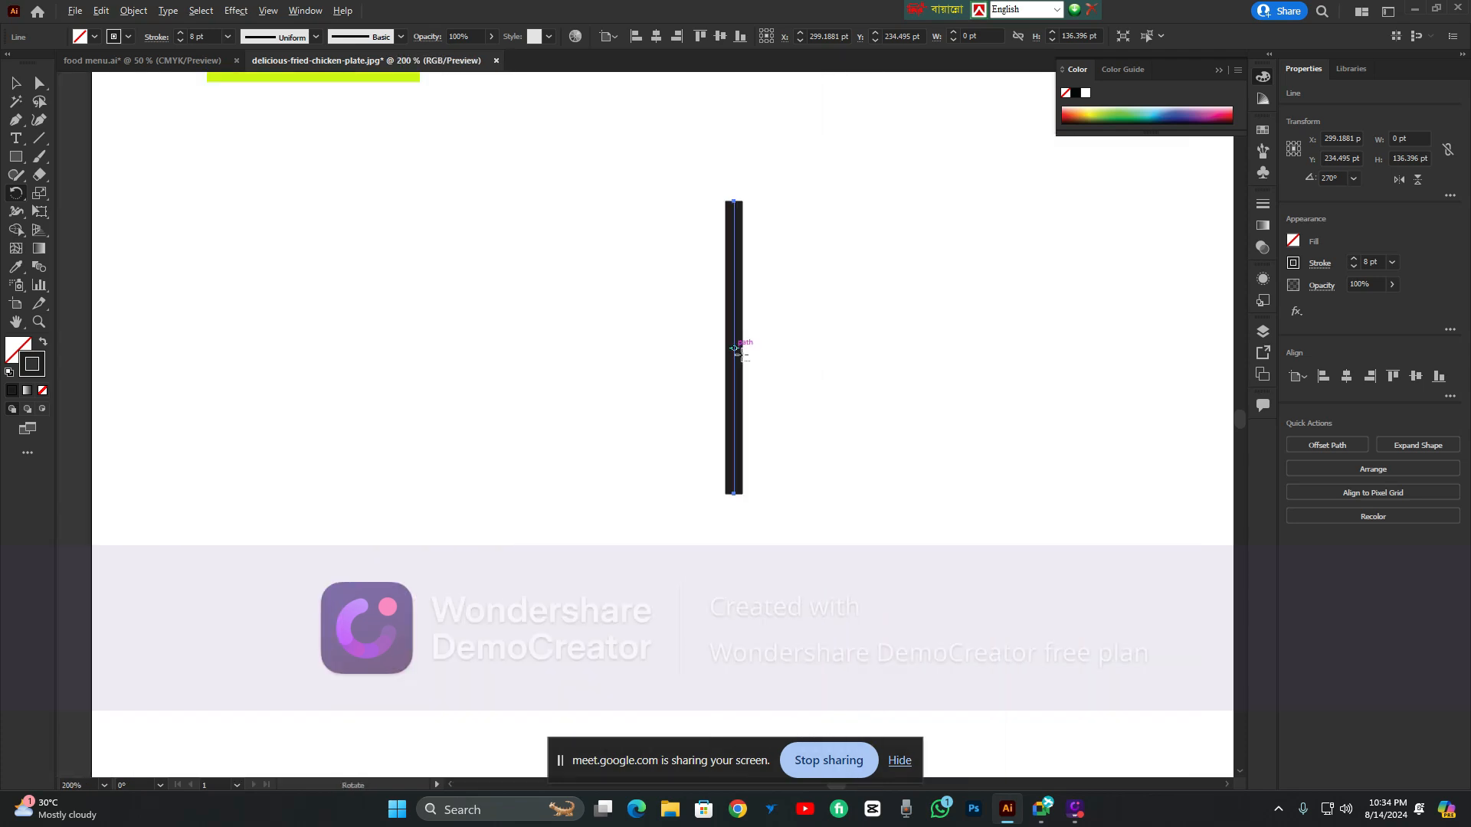
pyautogui.keyDown('alt'); pyautogui.click(735, 349); pyautogui.keyUp('alt')
pyautogui.moveTo(950, 293); pyautogui.dragTo(968, 233)
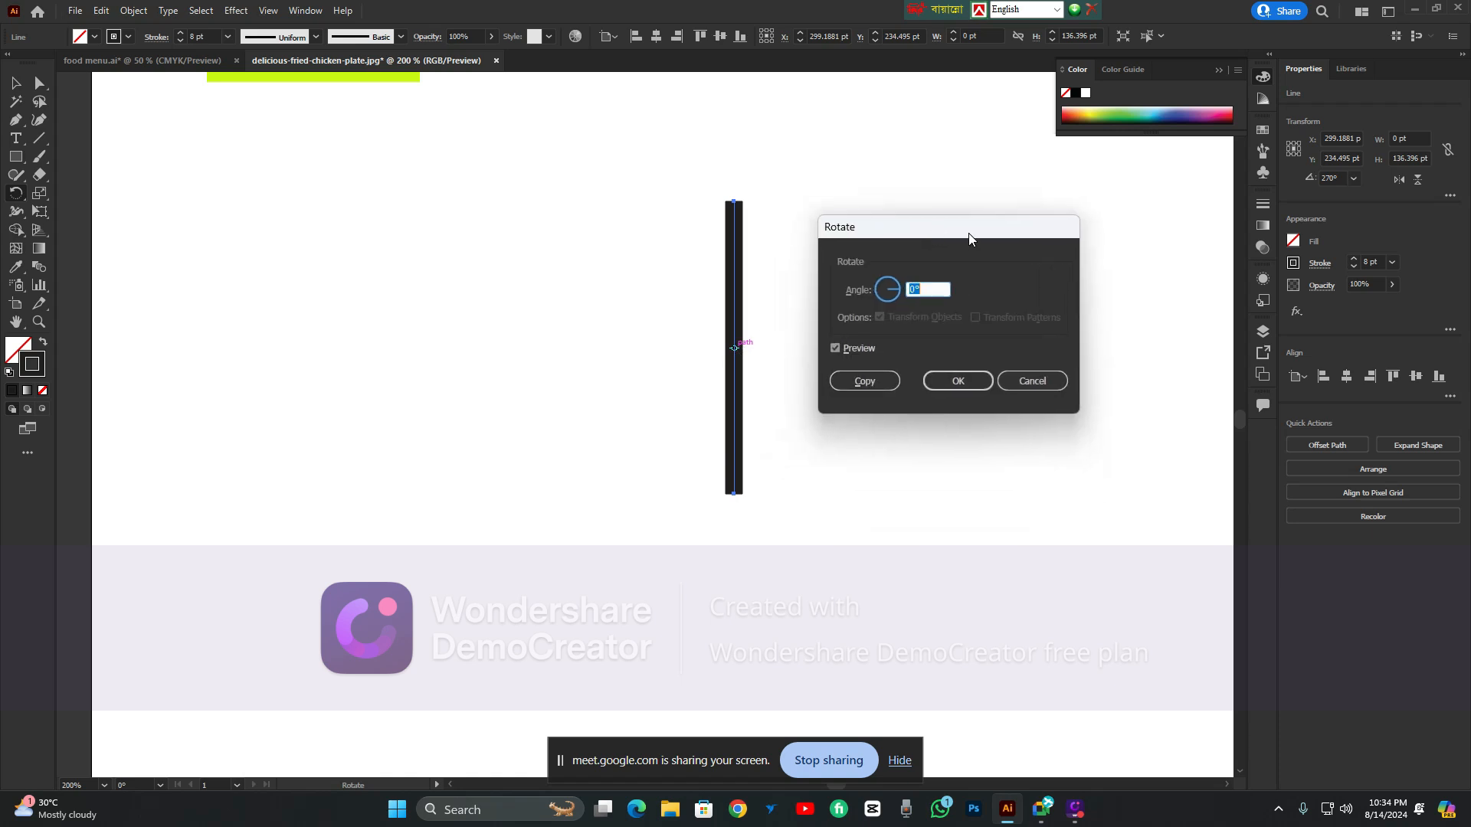
pyautogui.click(843, 353)
pyautogui.click(925, 291)
pyautogui.scroll(8, 925, 293)
pyautogui.scroll(5, 924, 295)
pyautogui.scroll(7, 924, 294)
pyautogui.scroll(-1, 925, 297)
# Switch to Google Meet, open the offer to extend the call, close its page and return to Illustrator
pyautogui.click(1042, 809)
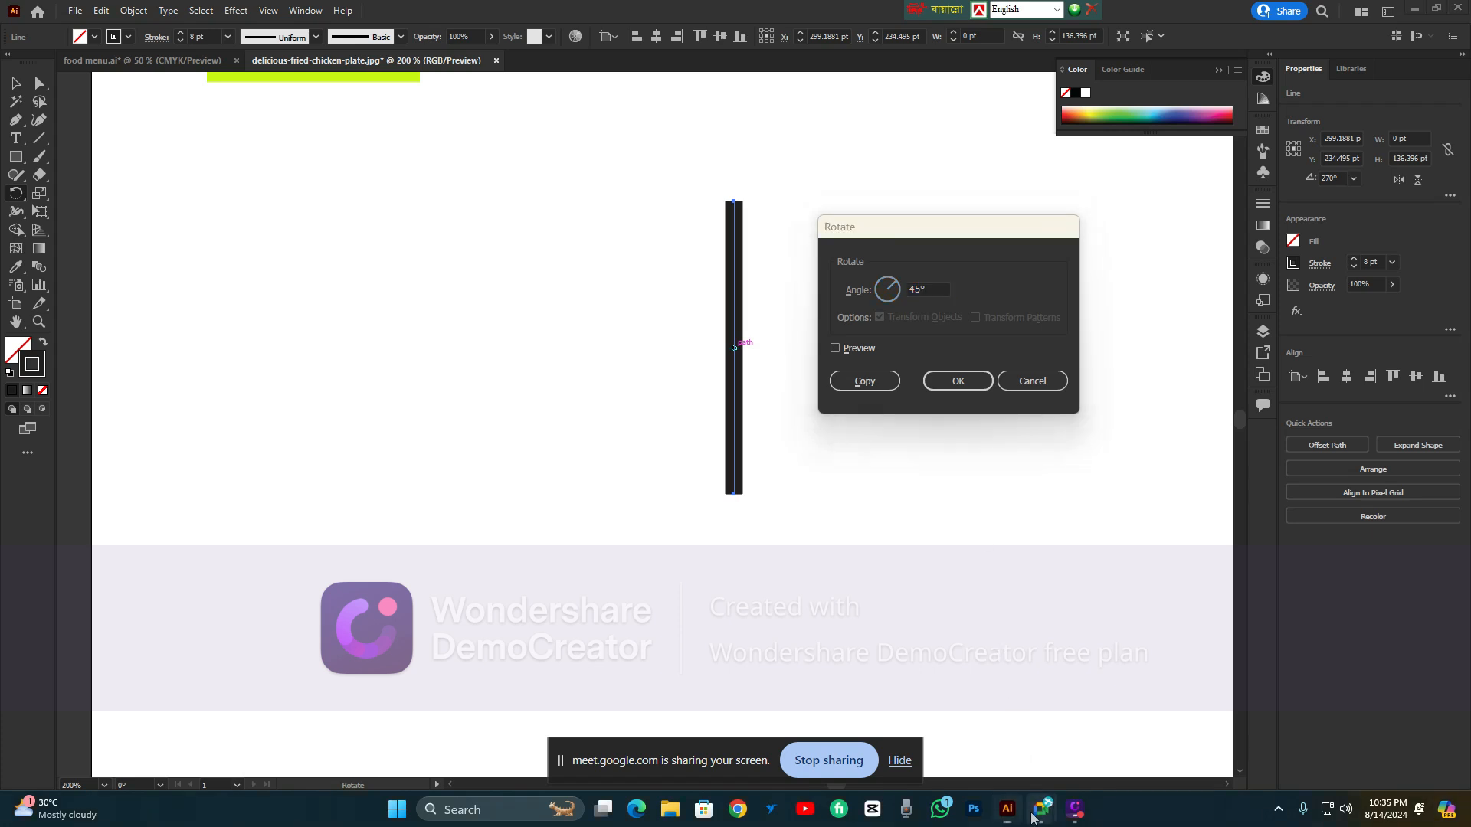
pyautogui.click(1004, 721)
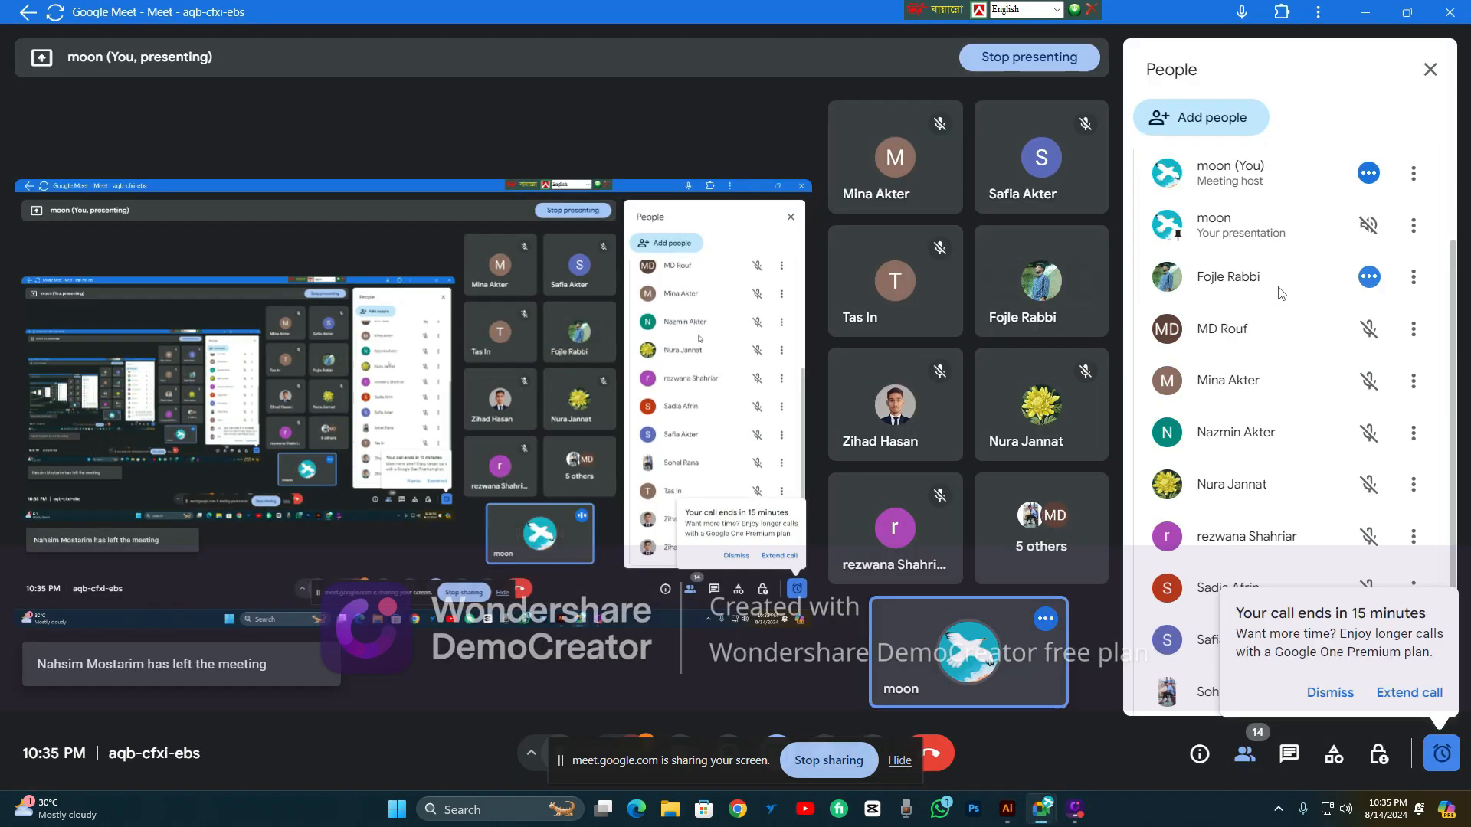
pyautogui.click(1402, 692)
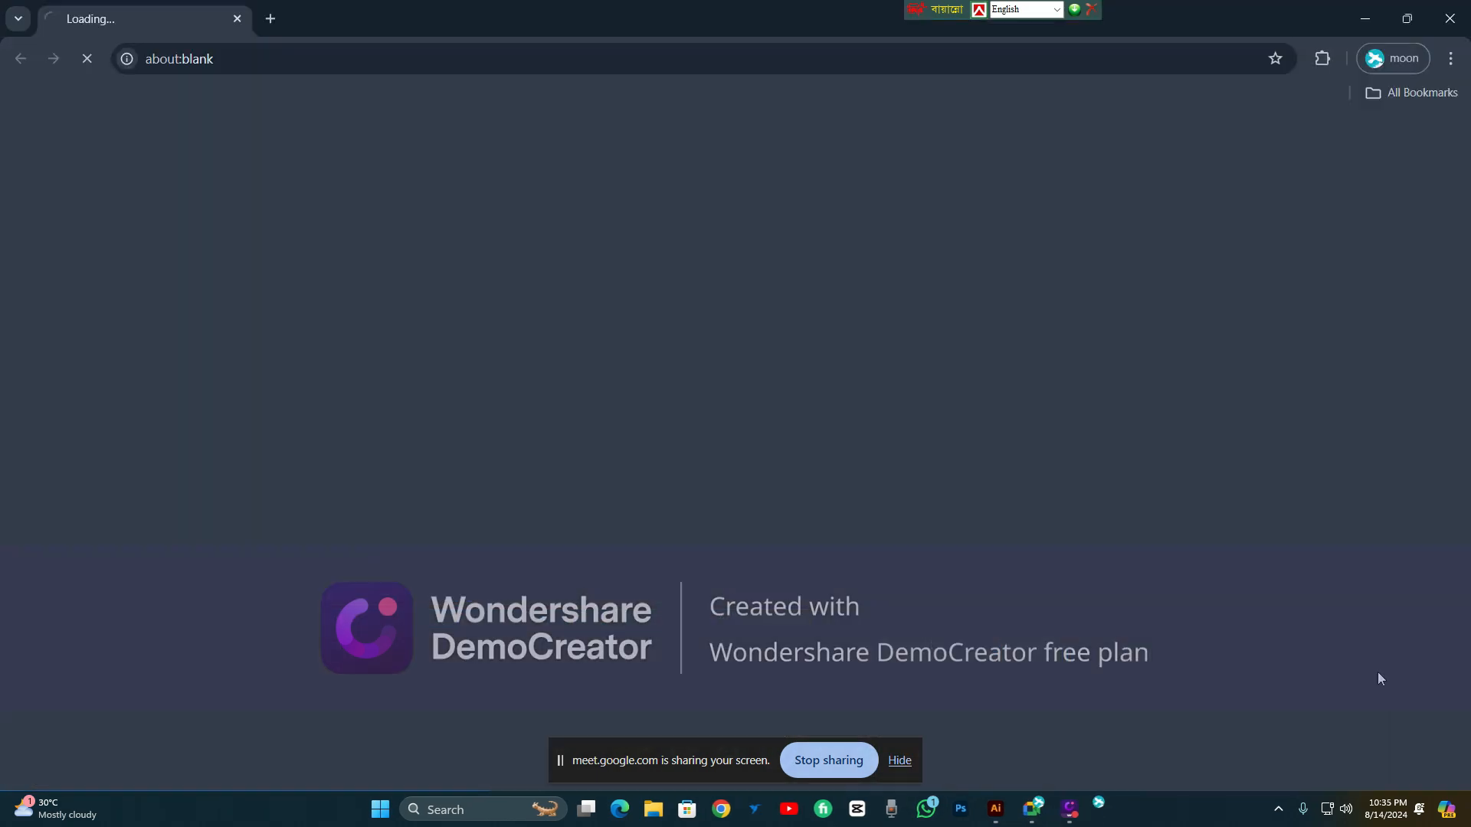
pyautogui.click(237, 18)
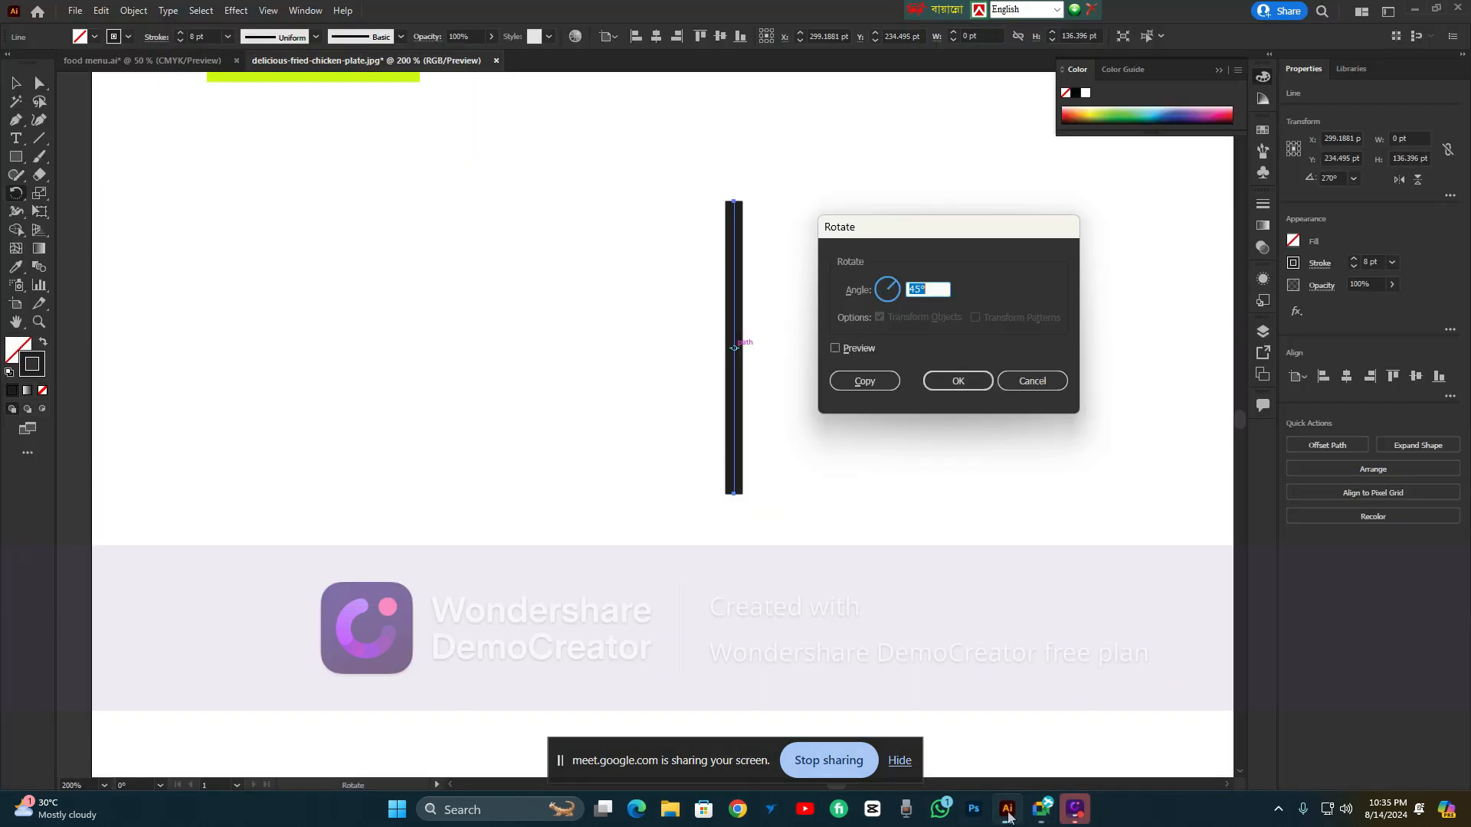
pyautogui.click(1006, 809)
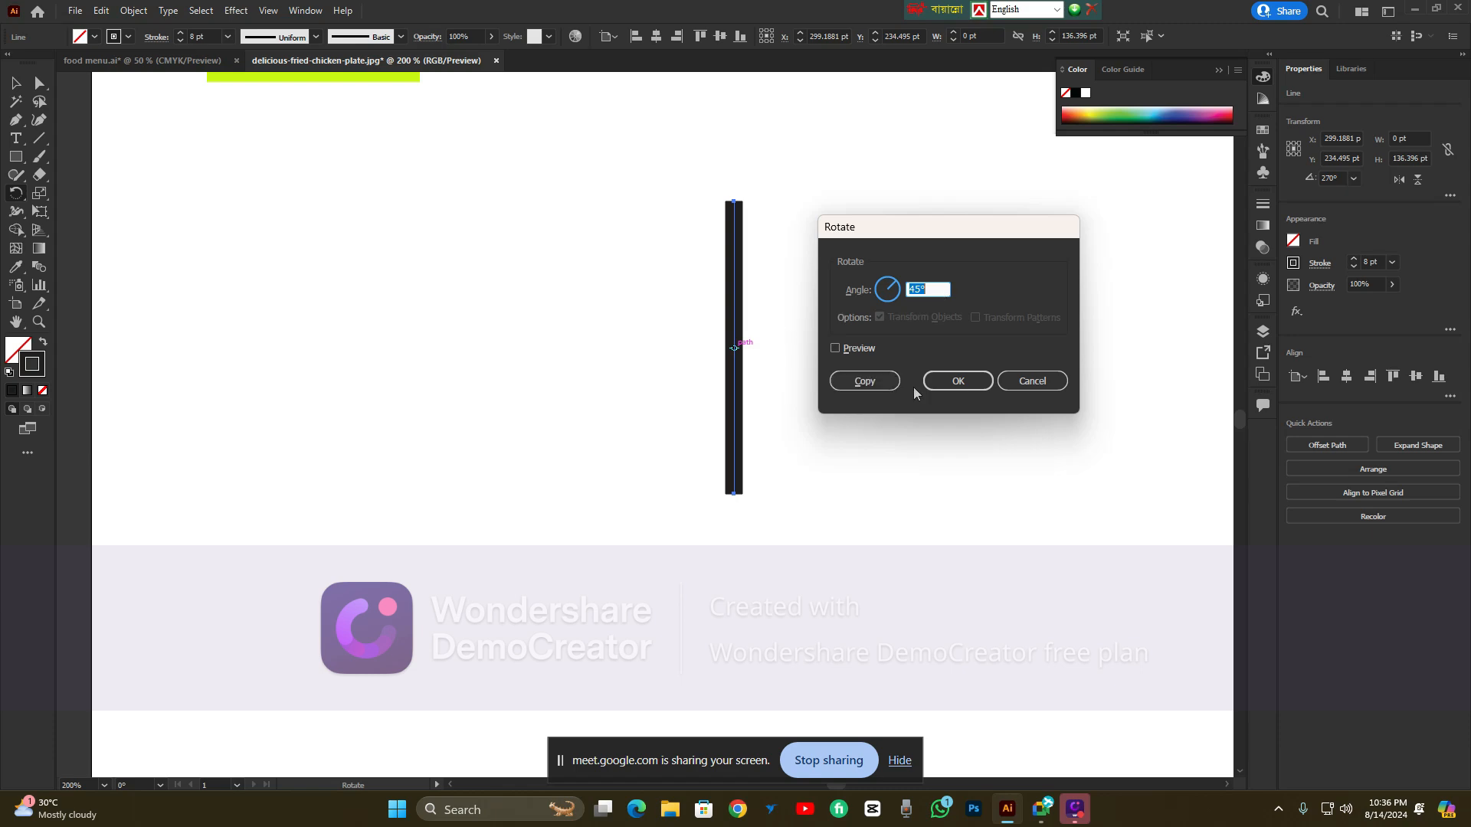
# Switch to Google Meet, admit the waiting participant to the call and return to Illustrator
pyautogui.click(1042, 809)
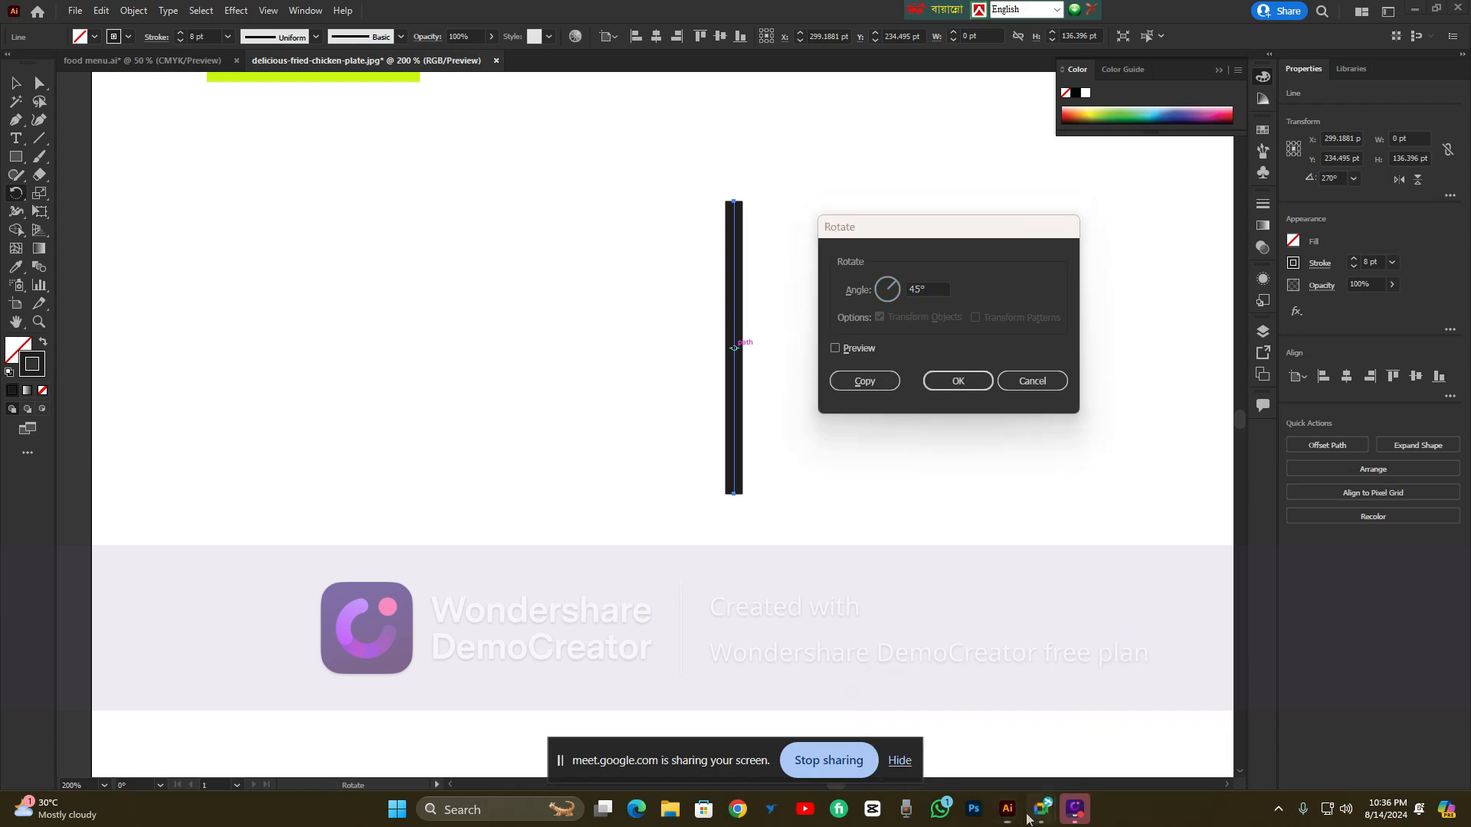
pyautogui.click(1004, 751)
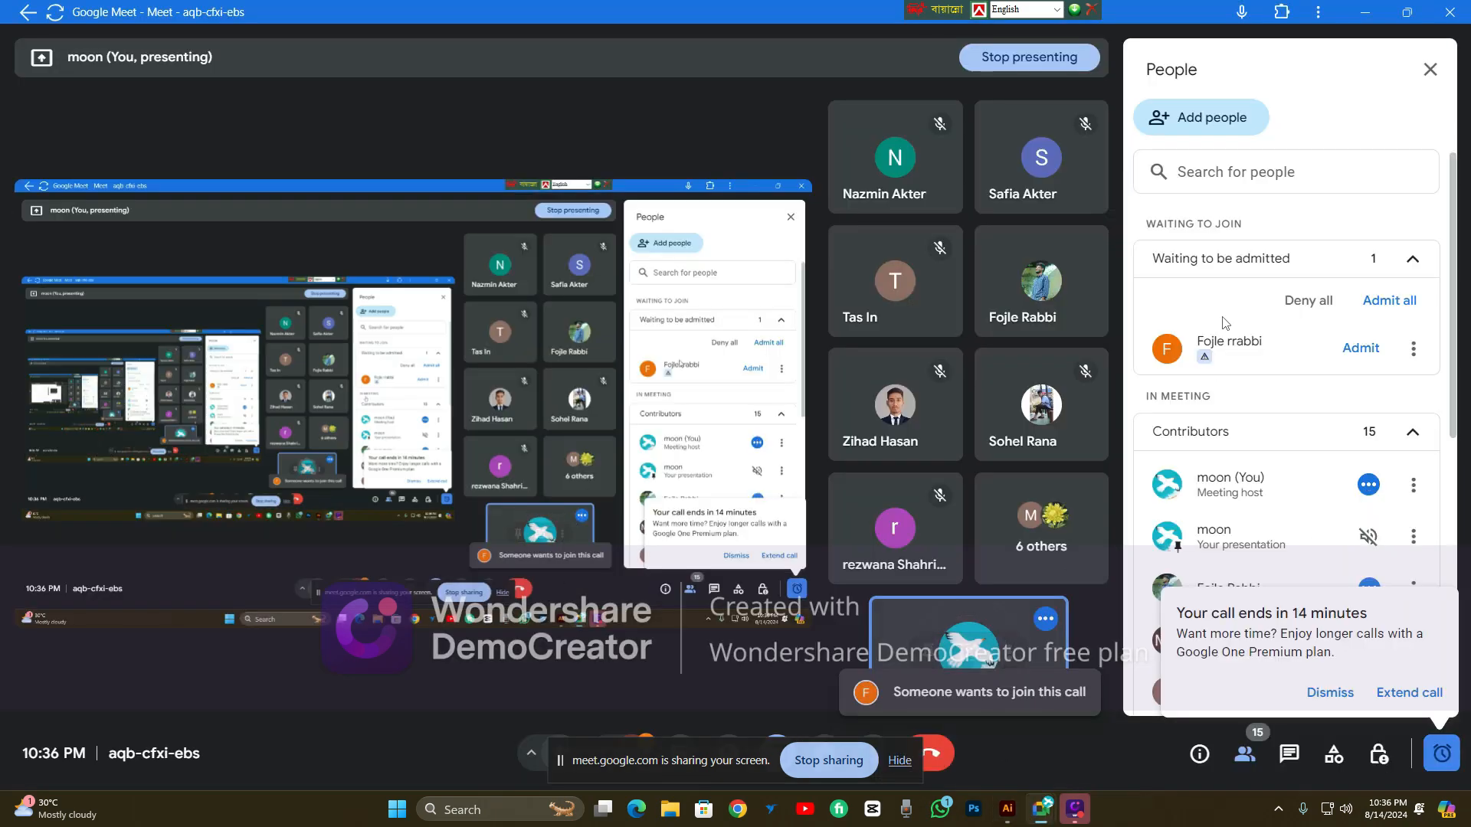
pyautogui.click(1356, 351)
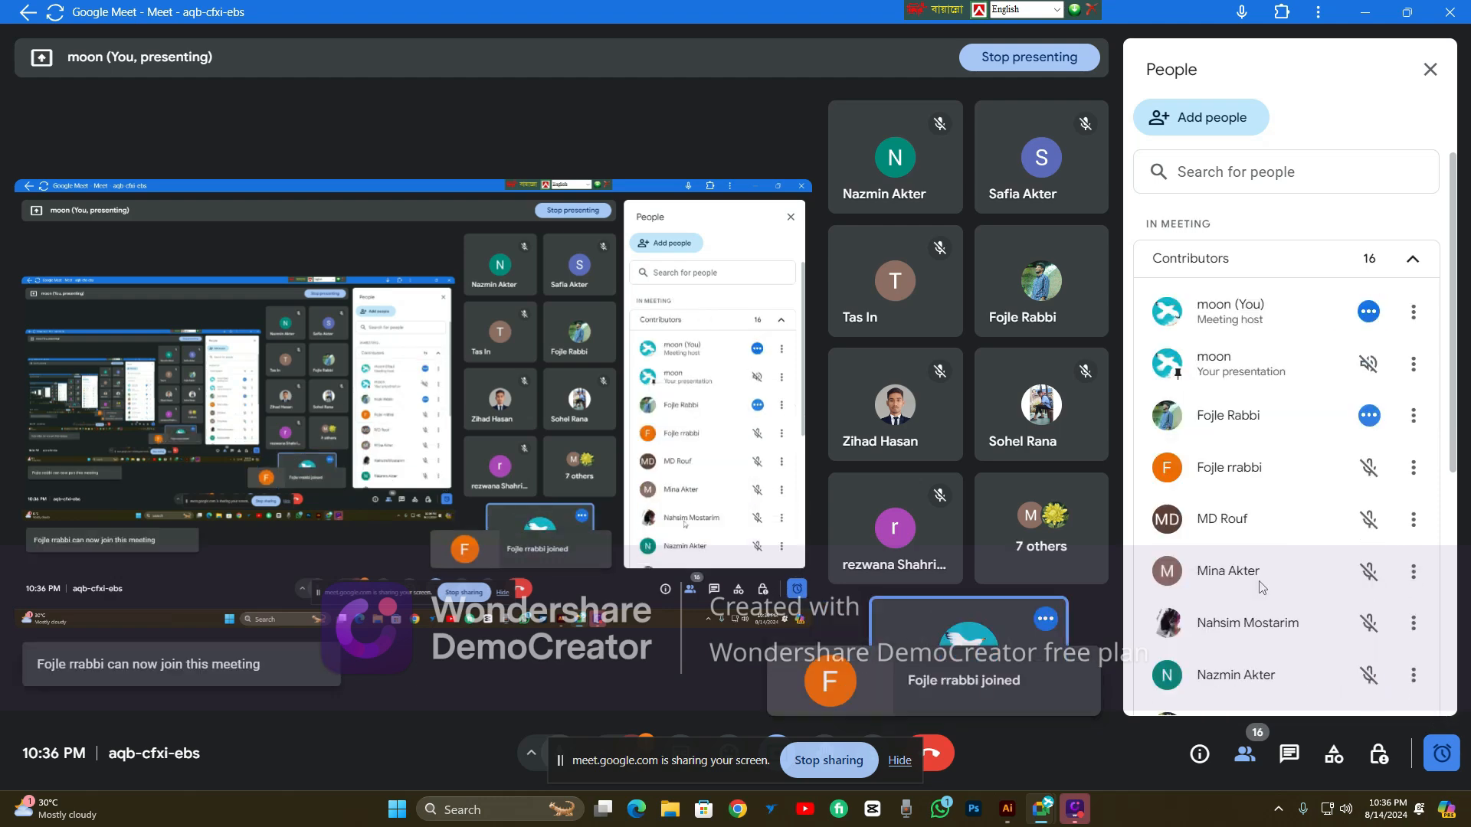
pyautogui.click(1009, 813)
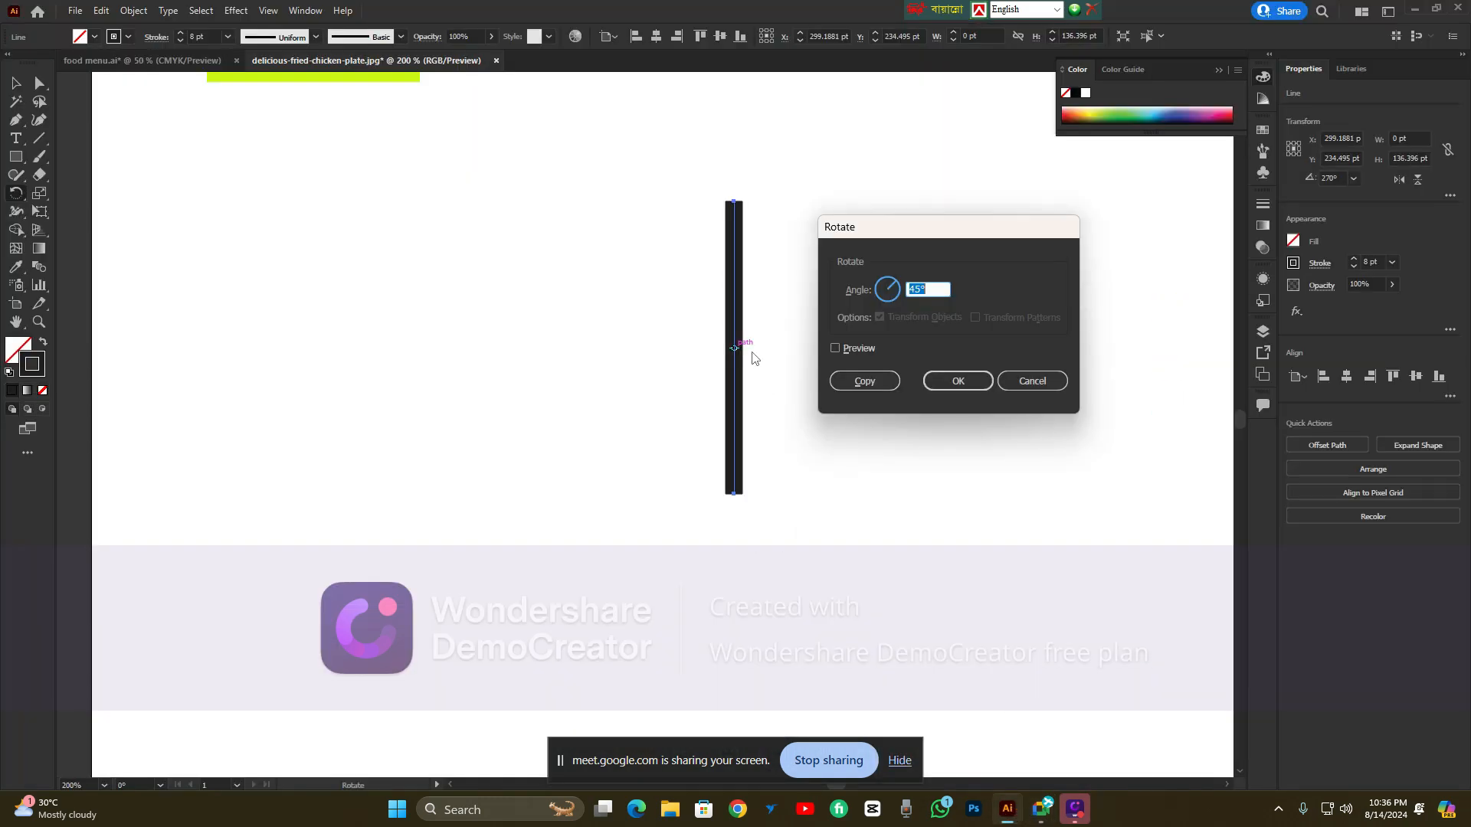
# Apply the 45° rotation to the vertical line and undo it
pyautogui.click(934, 383)
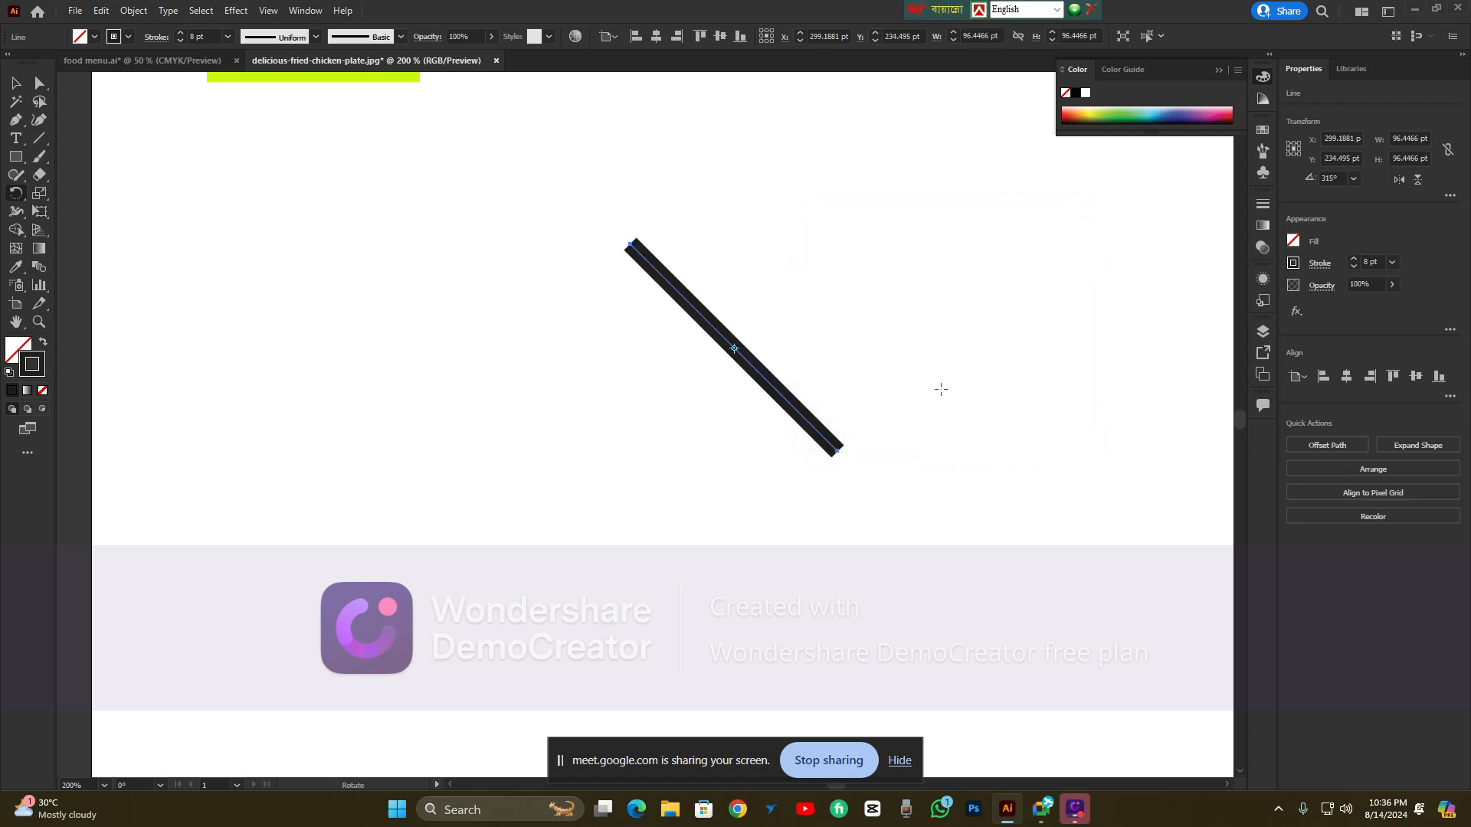
pyautogui.press('ctrl')
pyautogui.hotkey('ctrl', 'z')
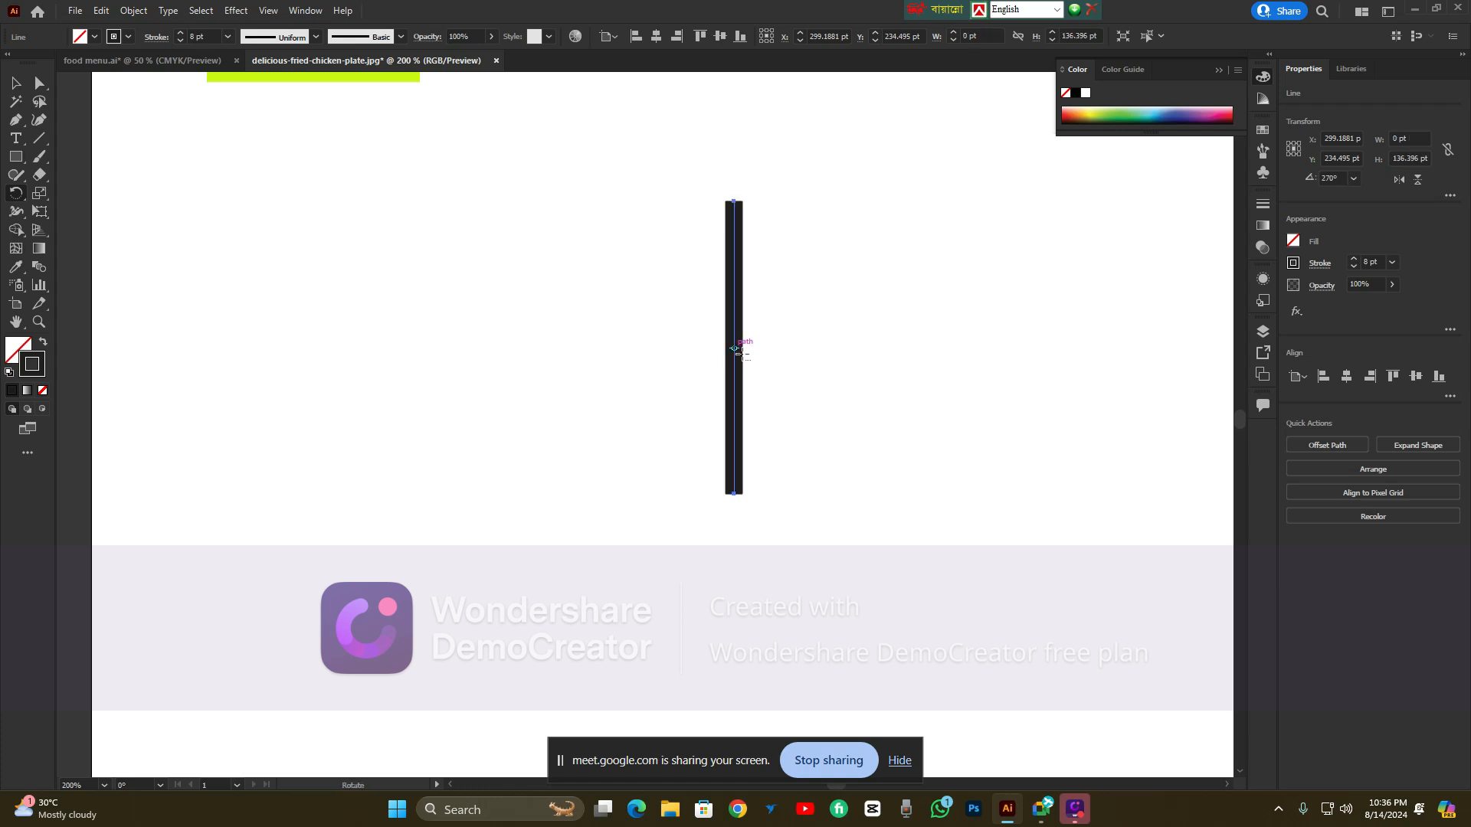
# Start a new rotation about the vertical line's centre, set the angle to 45° and turn on the preview
pyautogui.keyDown('alt'); pyautogui.click(735, 349); pyautogui.keyUp('alt')
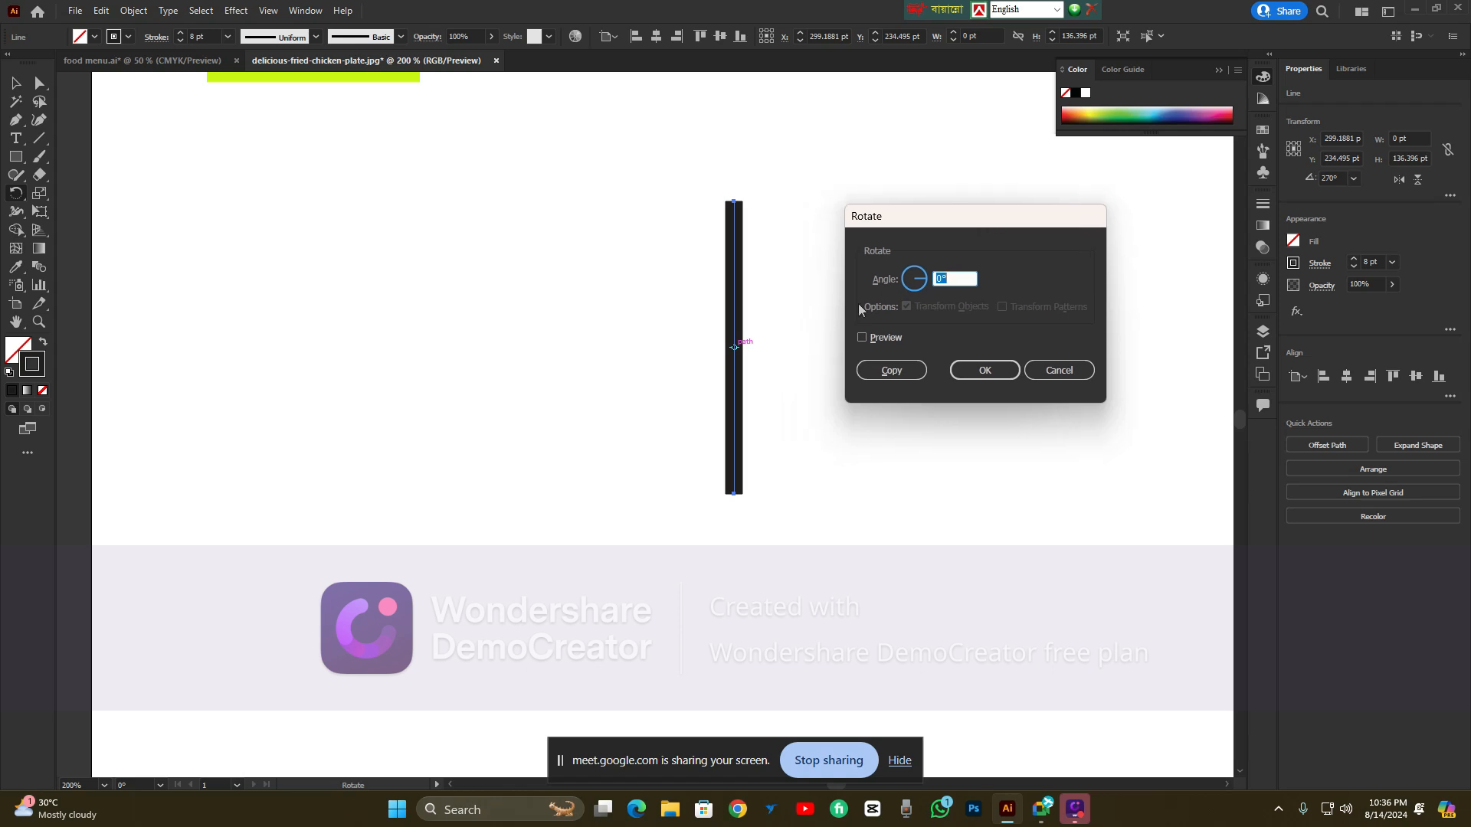
pyautogui.scroll(14, 949, 286)
pyautogui.scroll(4, 953, 286)
pyautogui.scroll(3, 956, 286)
pyautogui.click(862, 339)
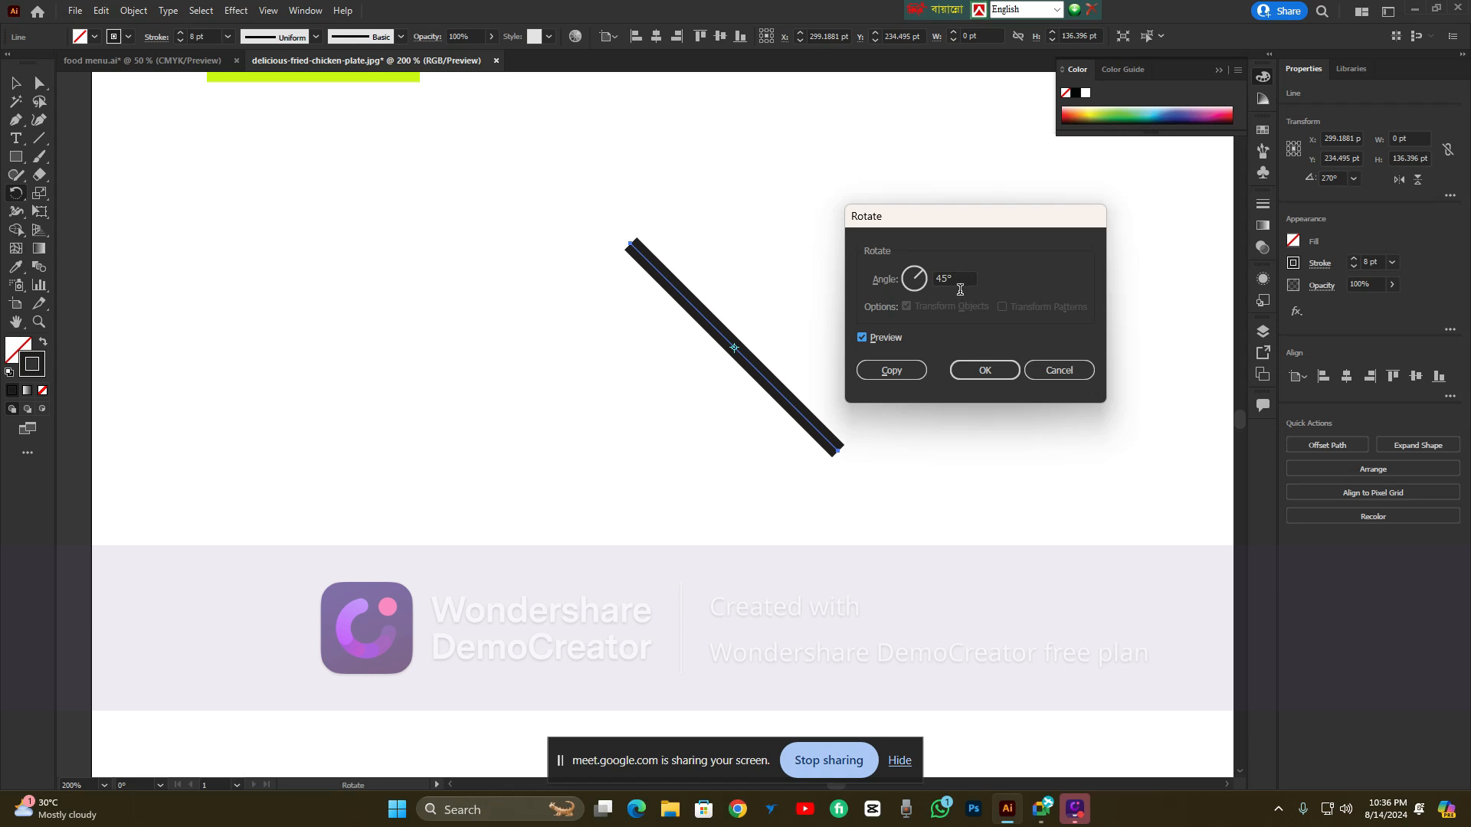
# Try different rotation angles with the live preview, settle on 50° and create a rotated copy of the vertical line
pyautogui.scroll(-7, 962, 288)
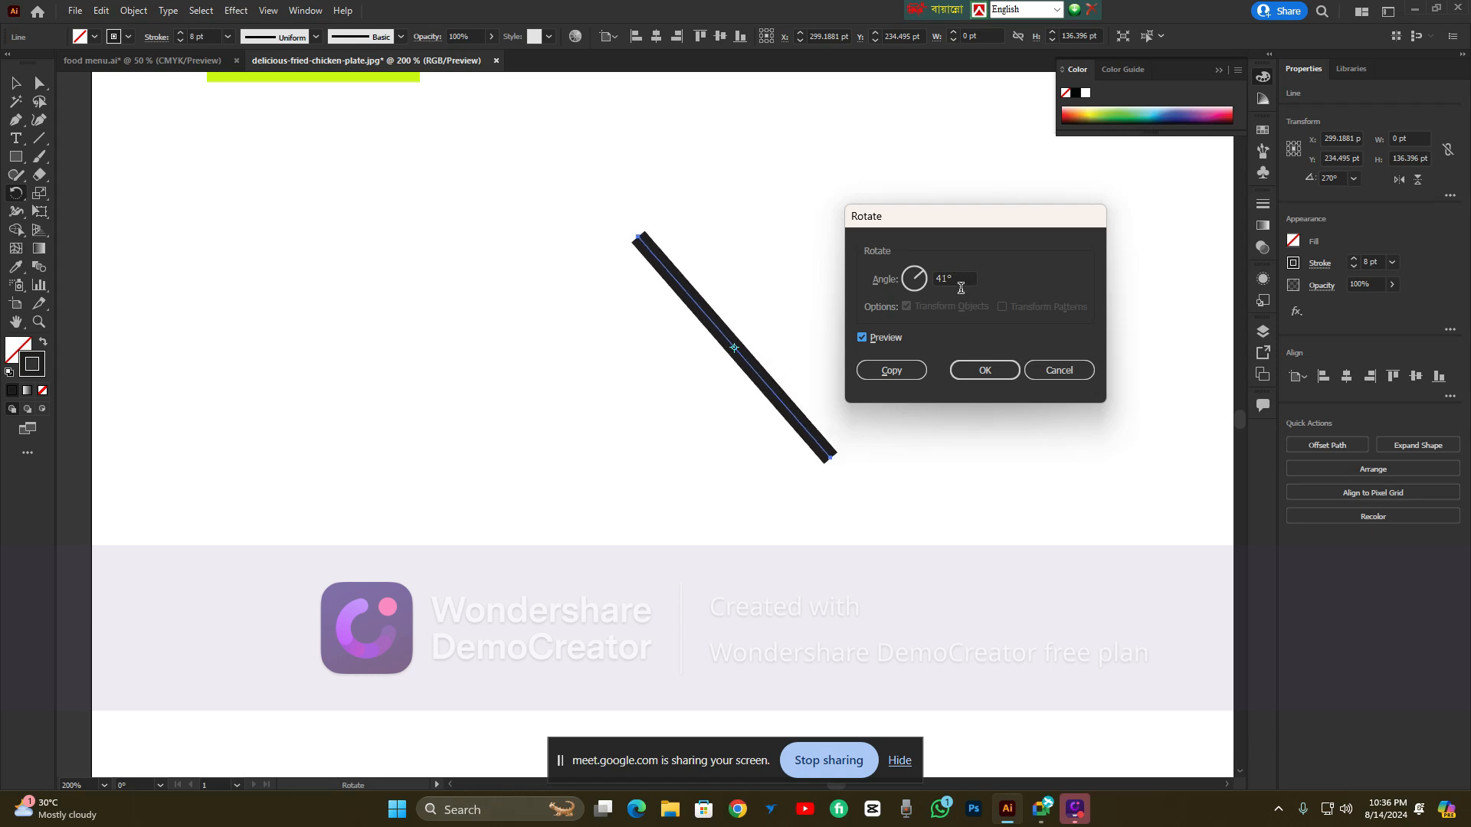
pyautogui.scroll(-15, 960, 287)
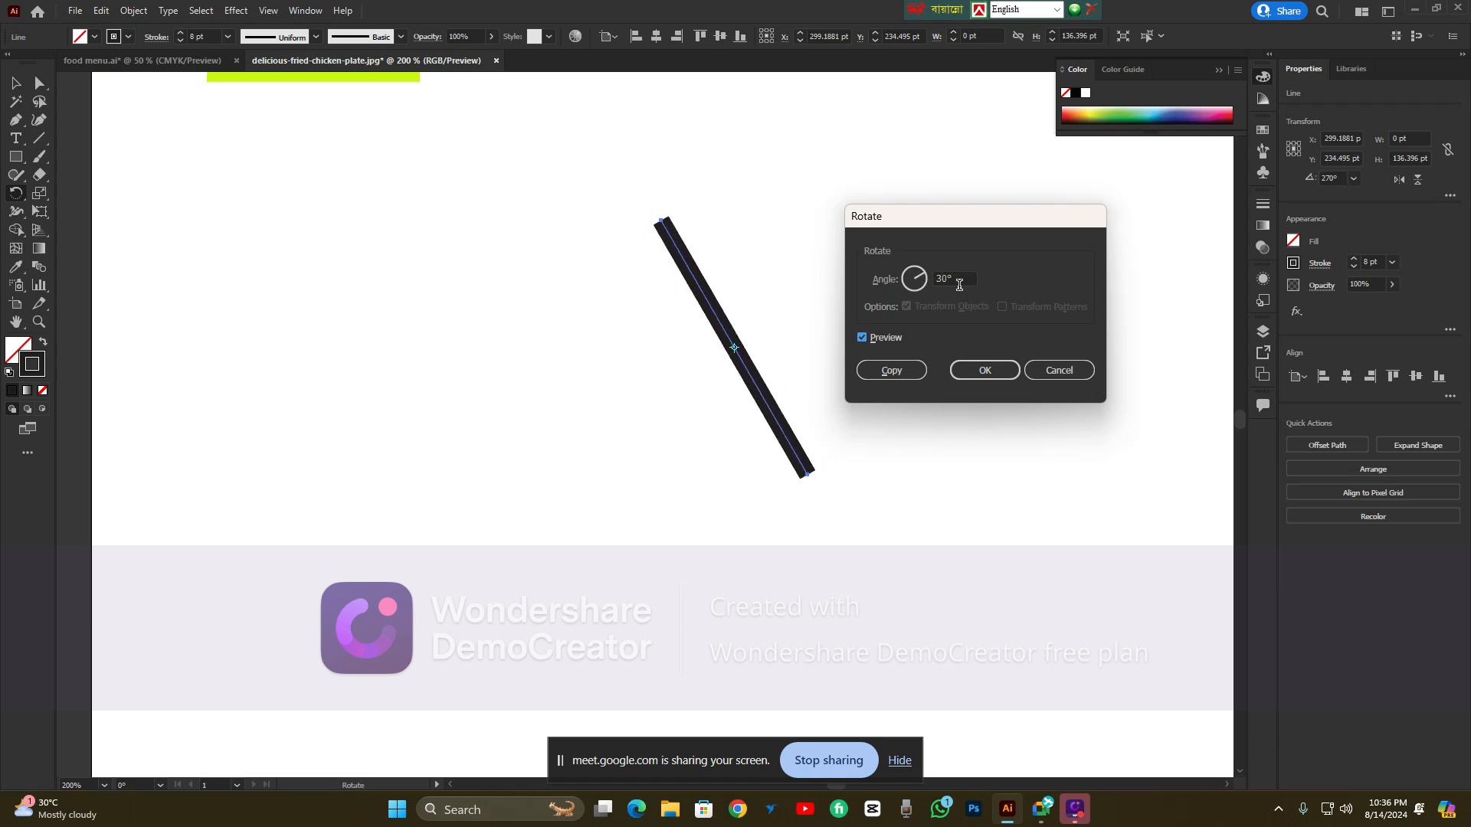
pyautogui.scroll(-16, 958, 285)
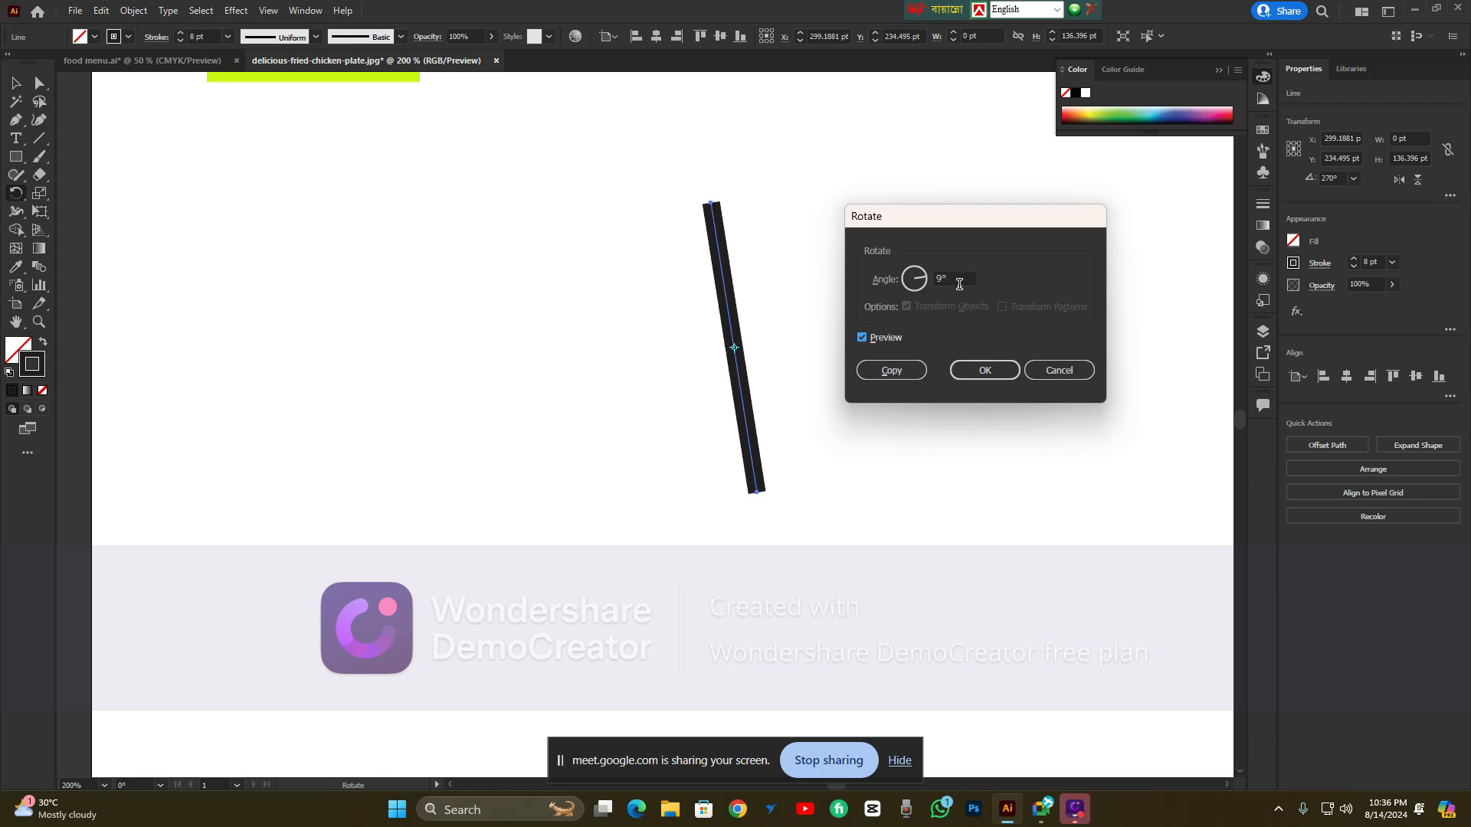
pyautogui.scroll(20, 959, 285)
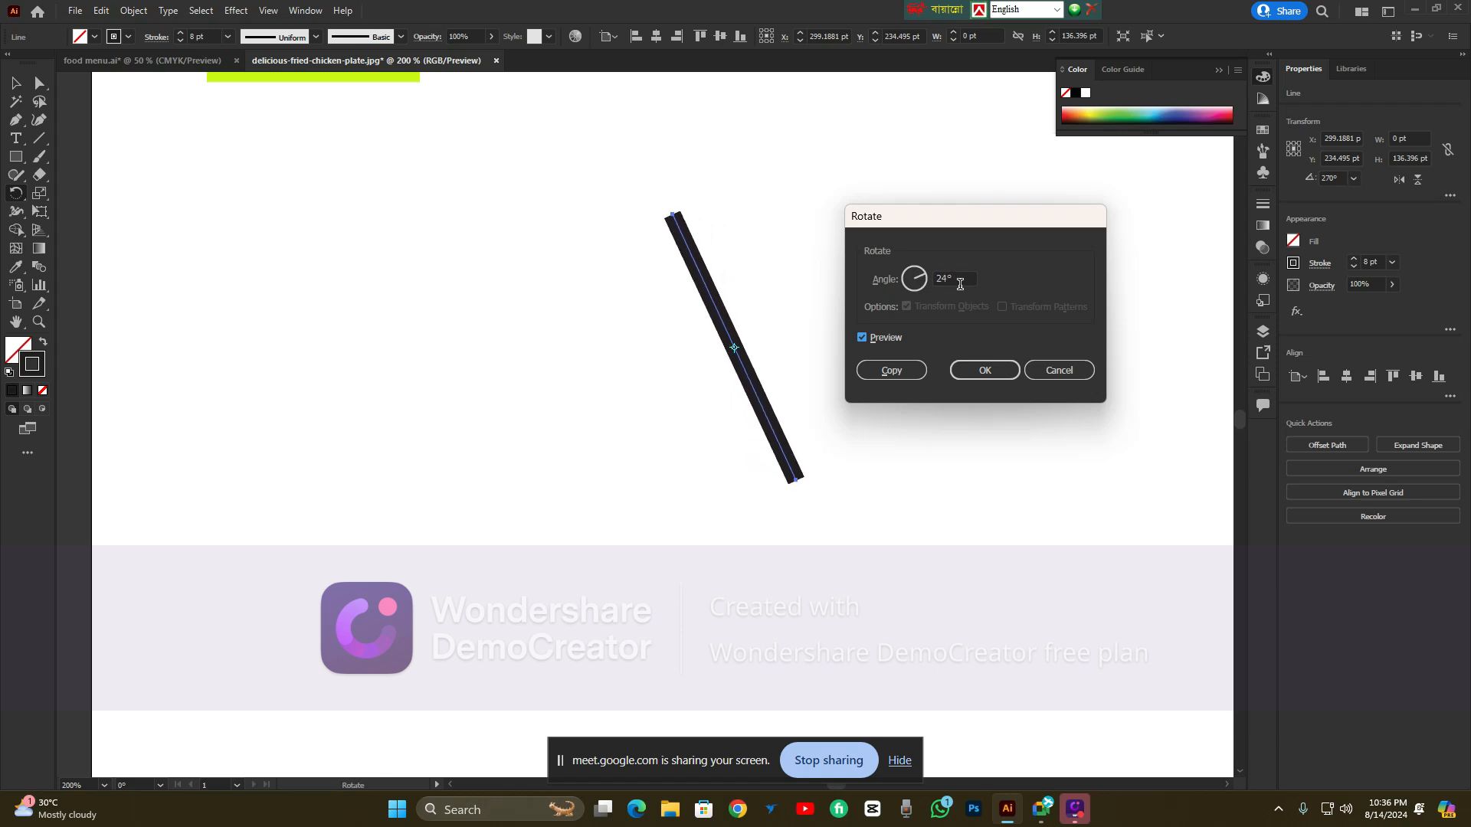
pyautogui.scroll(20, 958, 285)
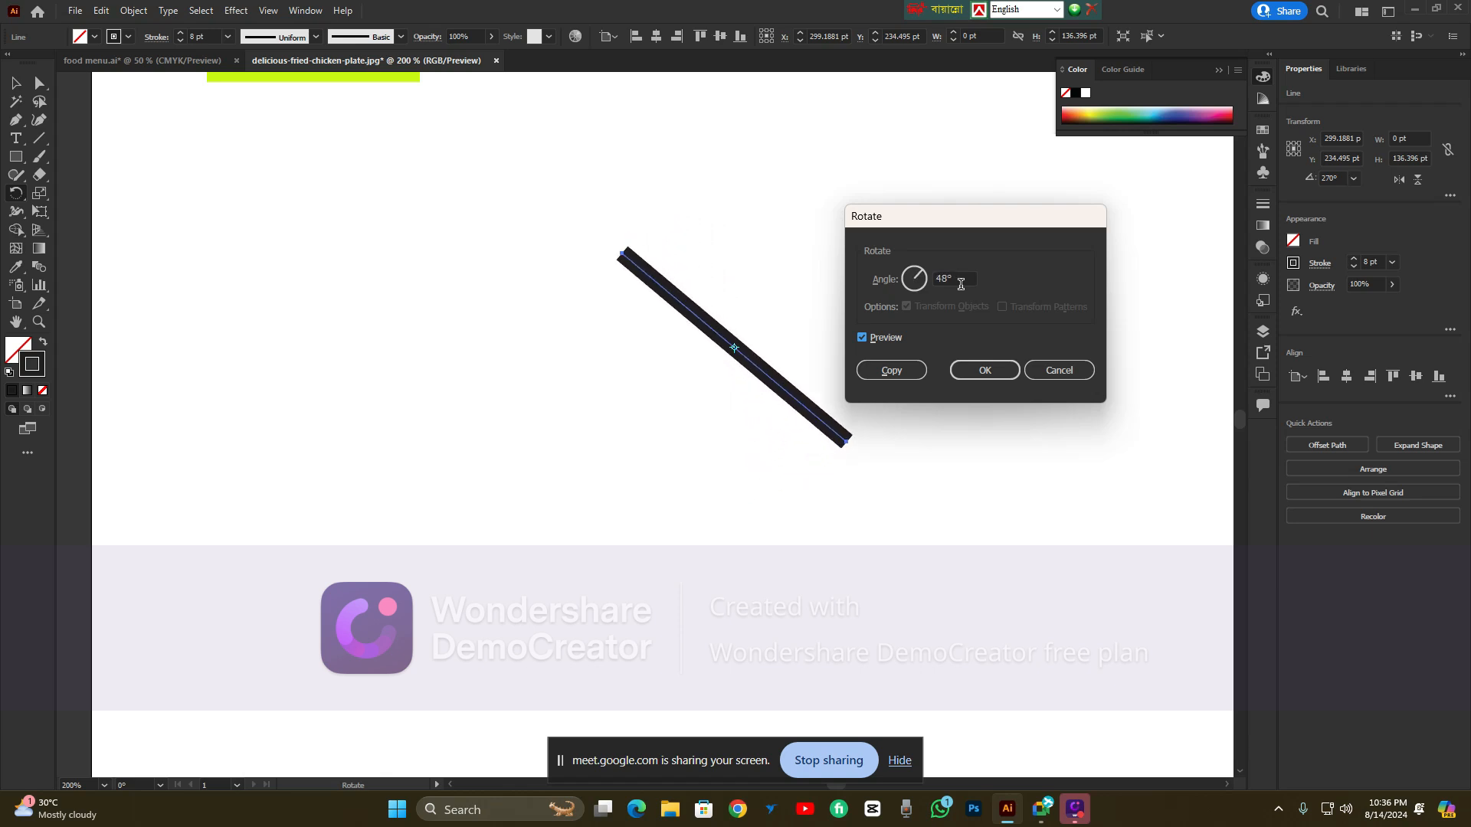
pyautogui.scroll(-1, 960, 284)
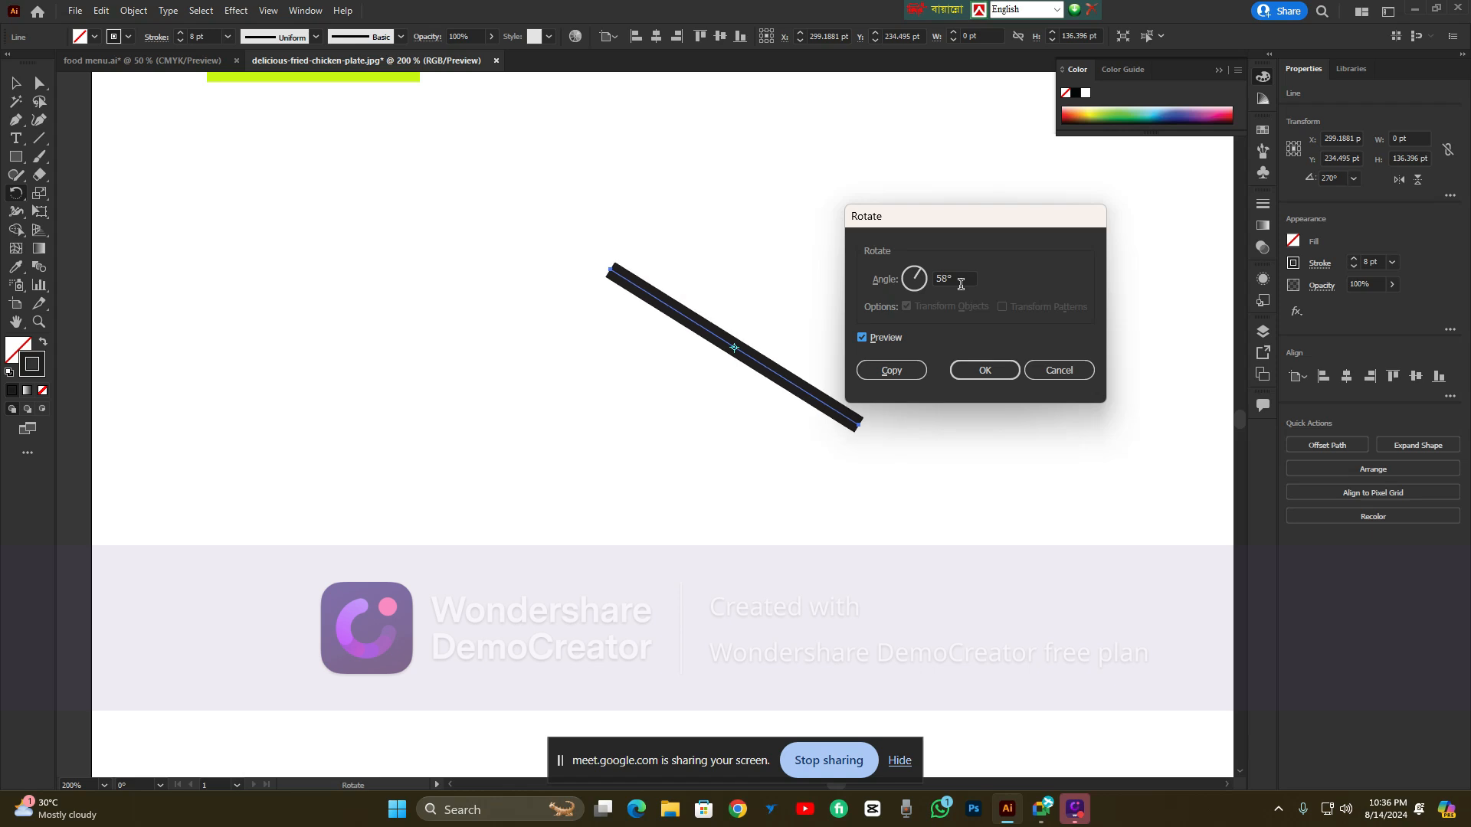
pyautogui.scroll(-6, 961, 284)
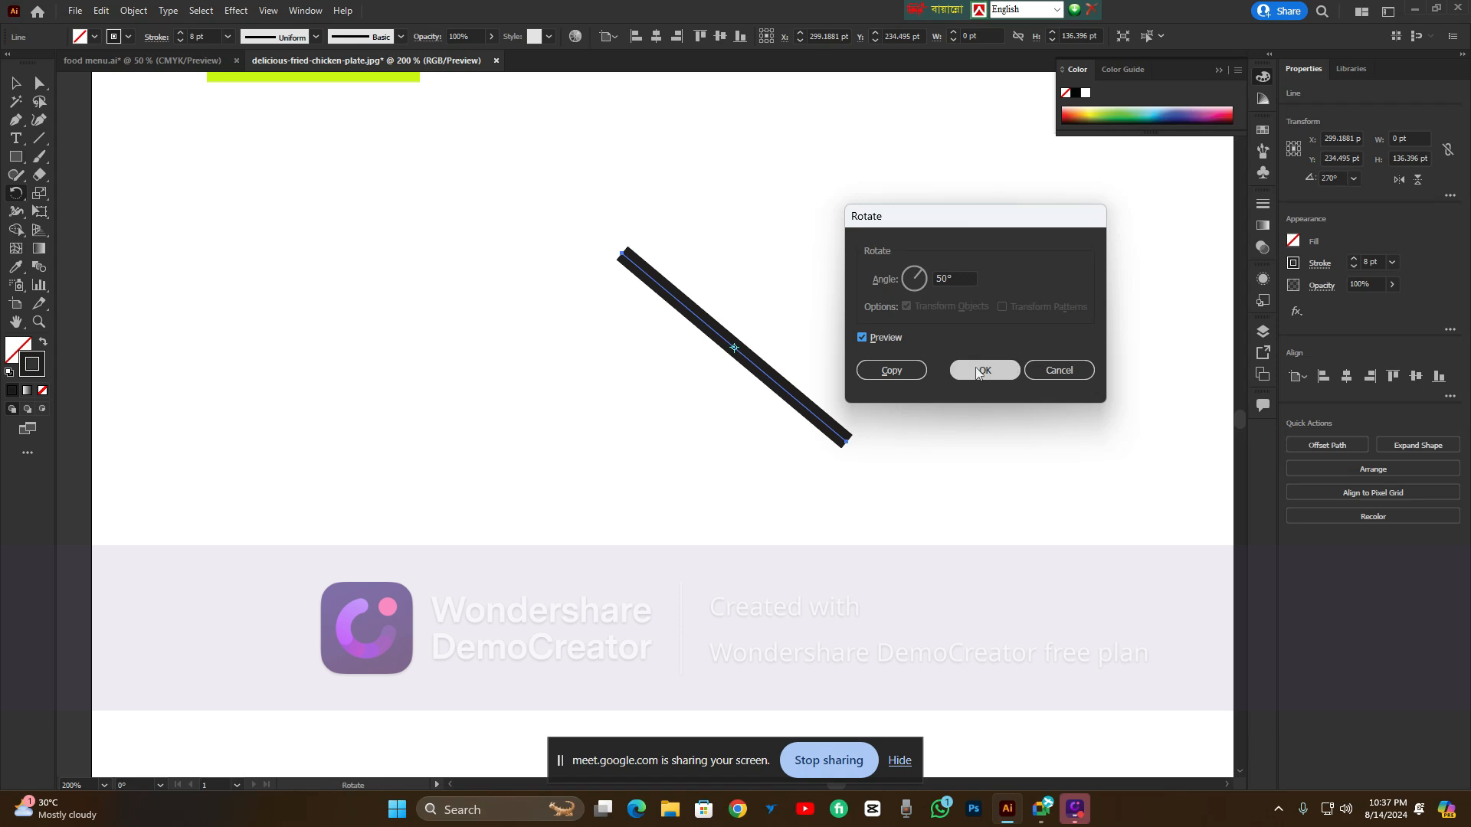
pyautogui.click(891, 371)
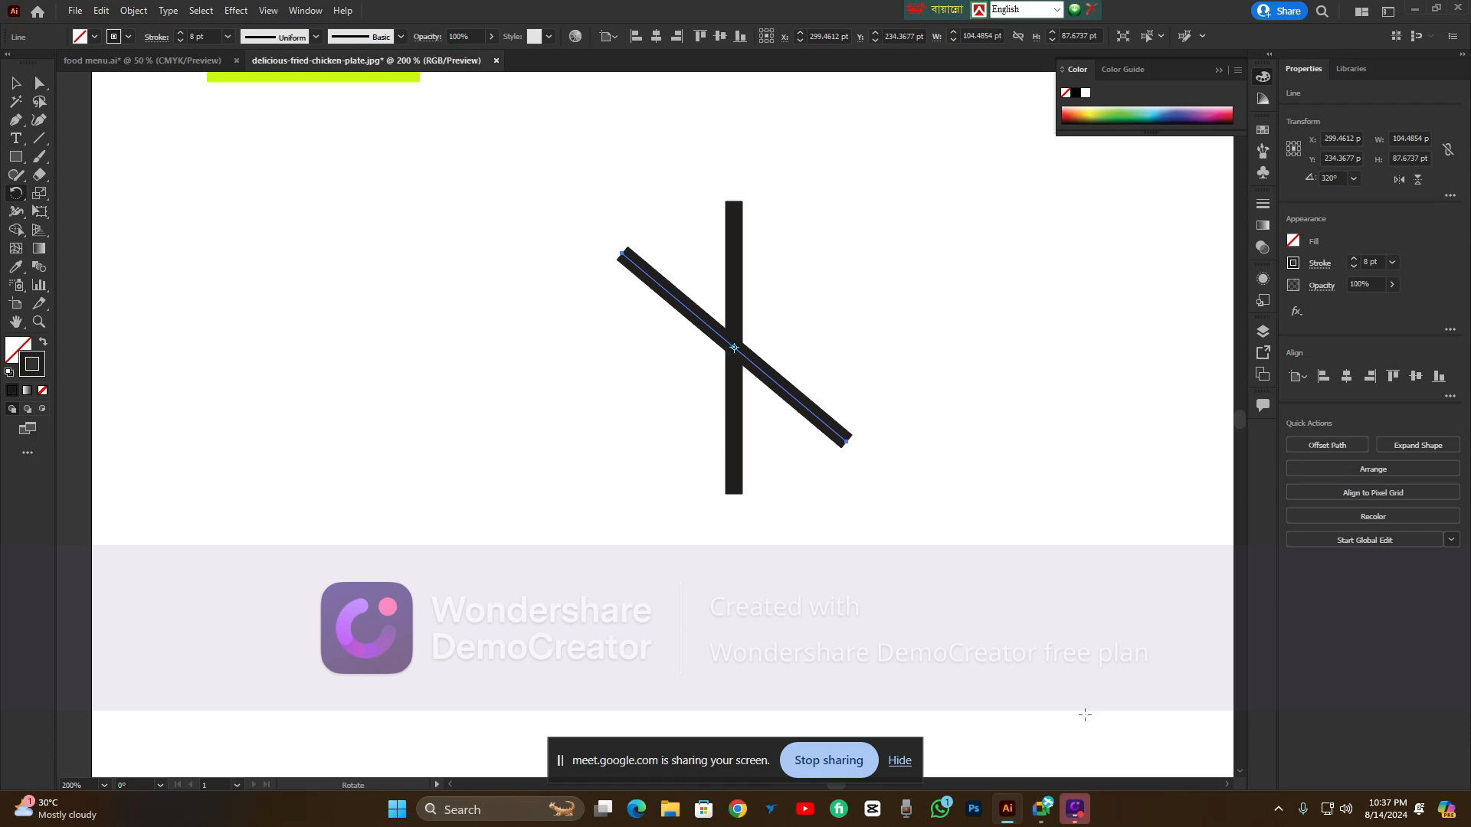
# Switch to Google Meet, admit the waiting participant, look through the participant list and return to Illustrator
pyautogui.moveTo(1042, 808)
pyautogui.click(962, 712)
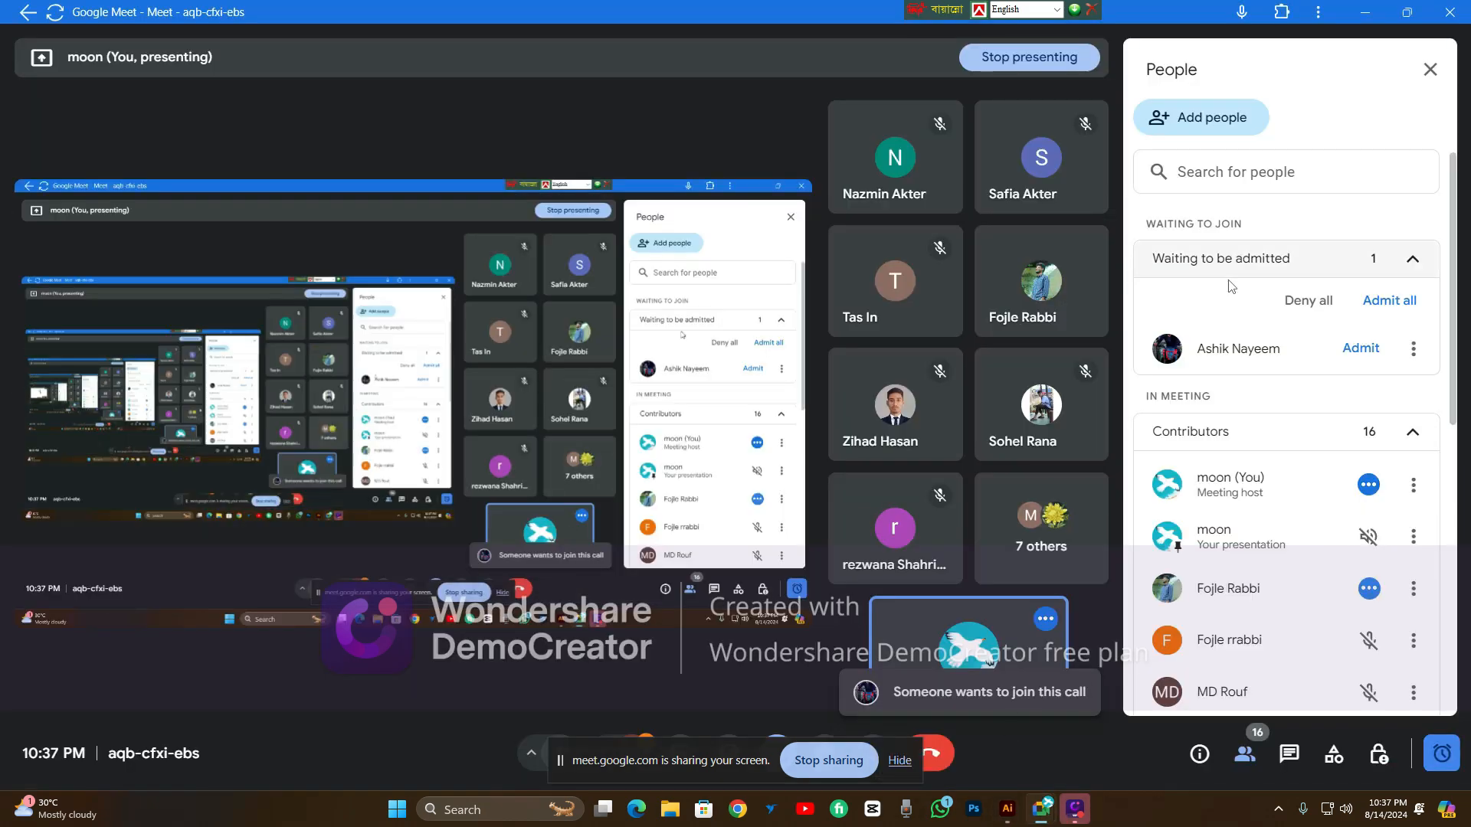
pyautogui.click(1360, 347)
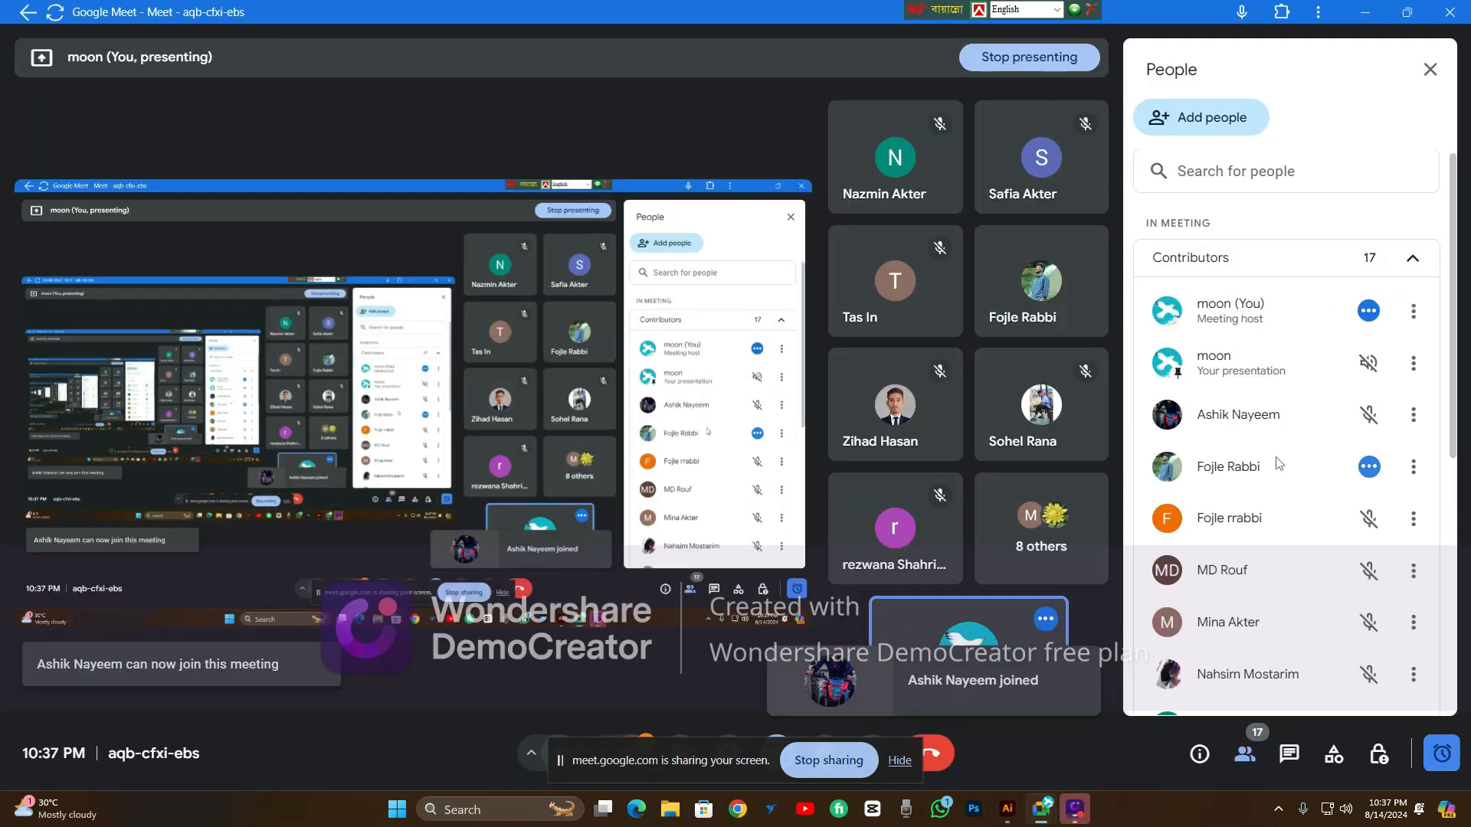
pyautogui.scroll(-6, 1278, 463)
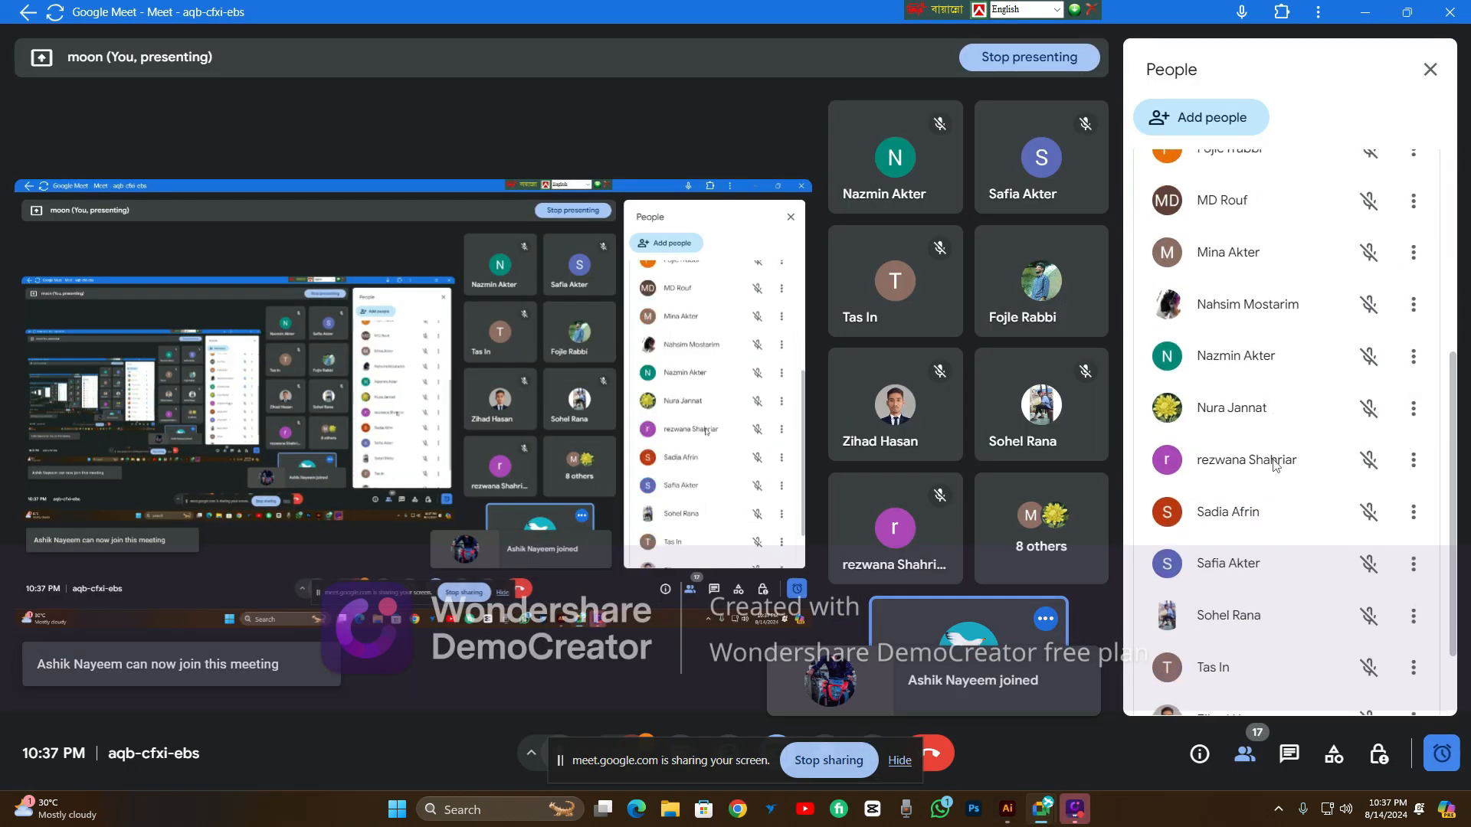
pyautogui.click(1005, 819)
# Undo the rotated copy and move the vertical line slightly up and right, to about X 306 pt, Y 217 pt
pyautogui.hotkey('ctrl', 'z')
pyautogui.hotkey('ctrl', 'z')
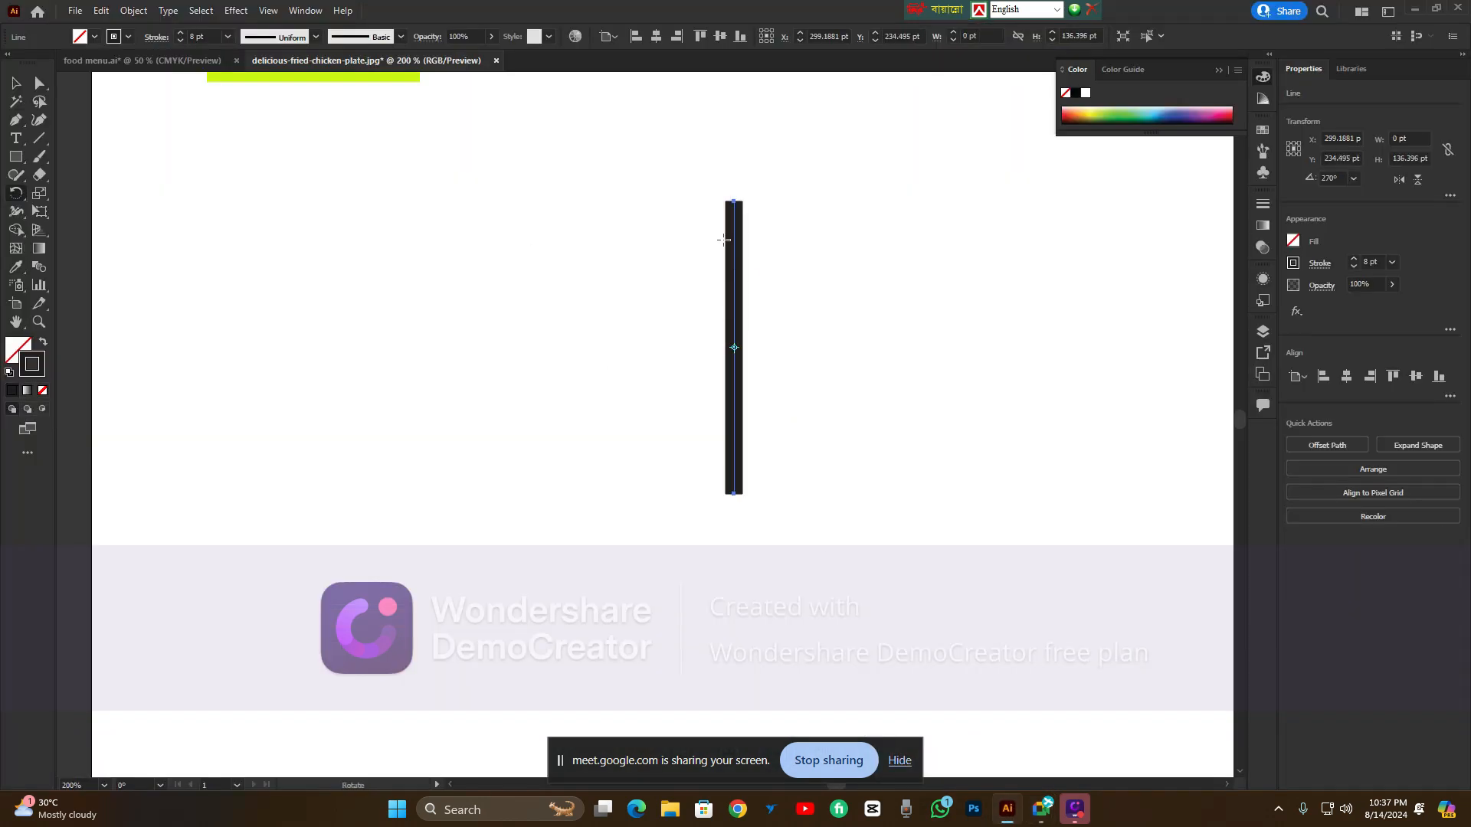
pyautogui.scroll(-2, 737, 350)
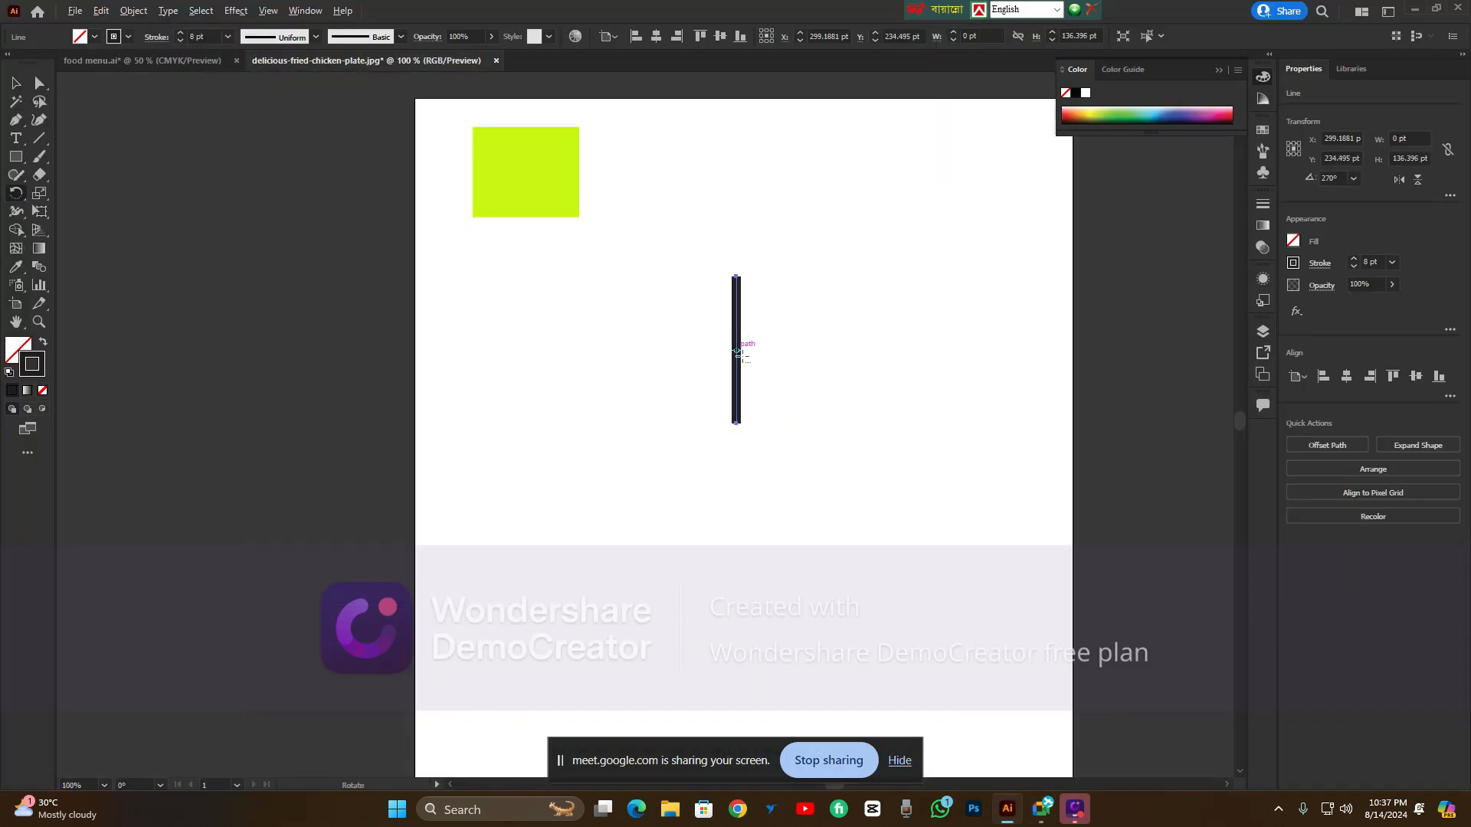
pyautogui.click(14, 82)
pyautogui.click(608, 270)
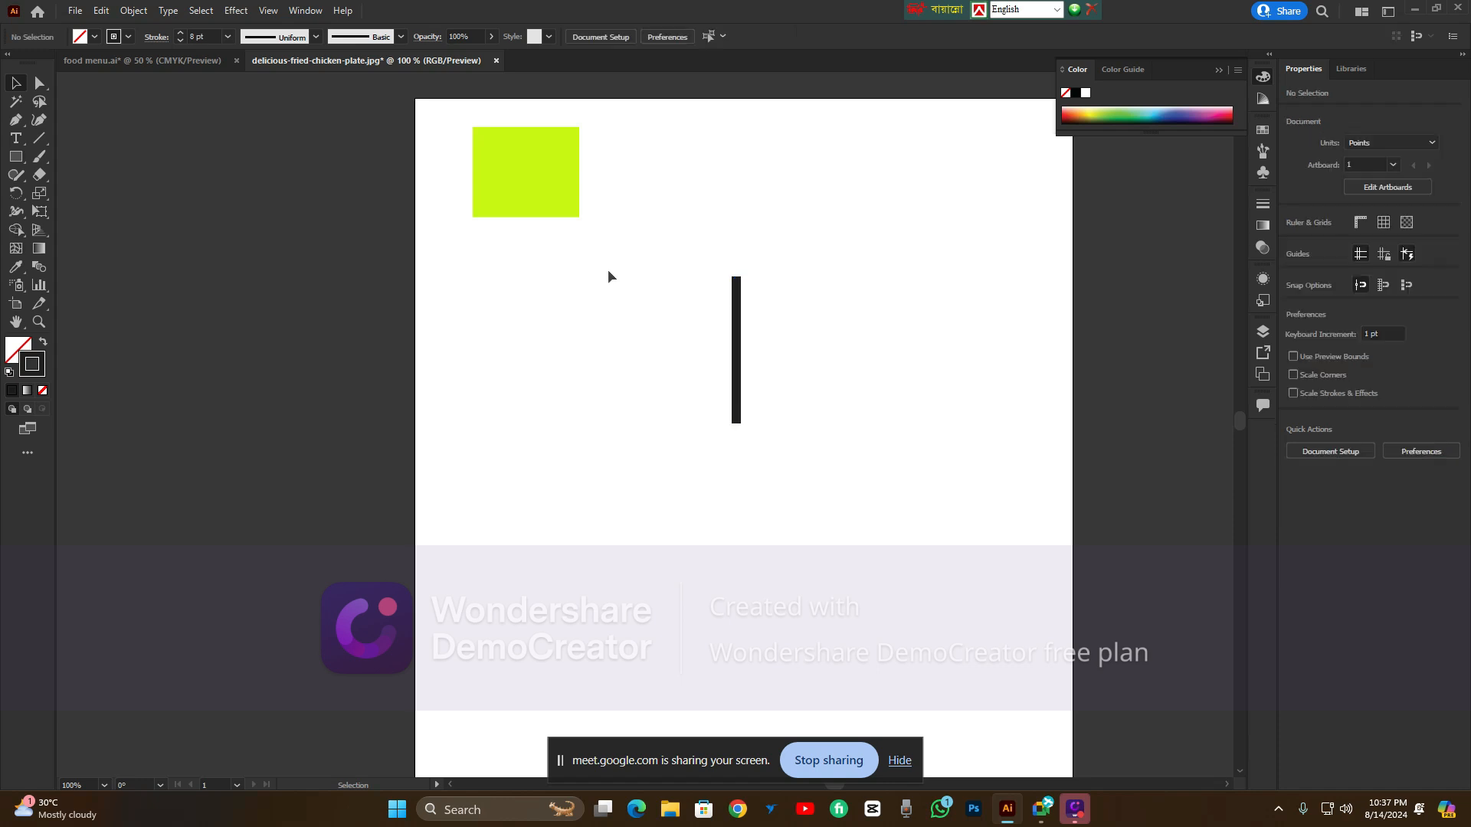
pyautogui.moveTo(743, 322); pyautogui.dragTo(748, 301)
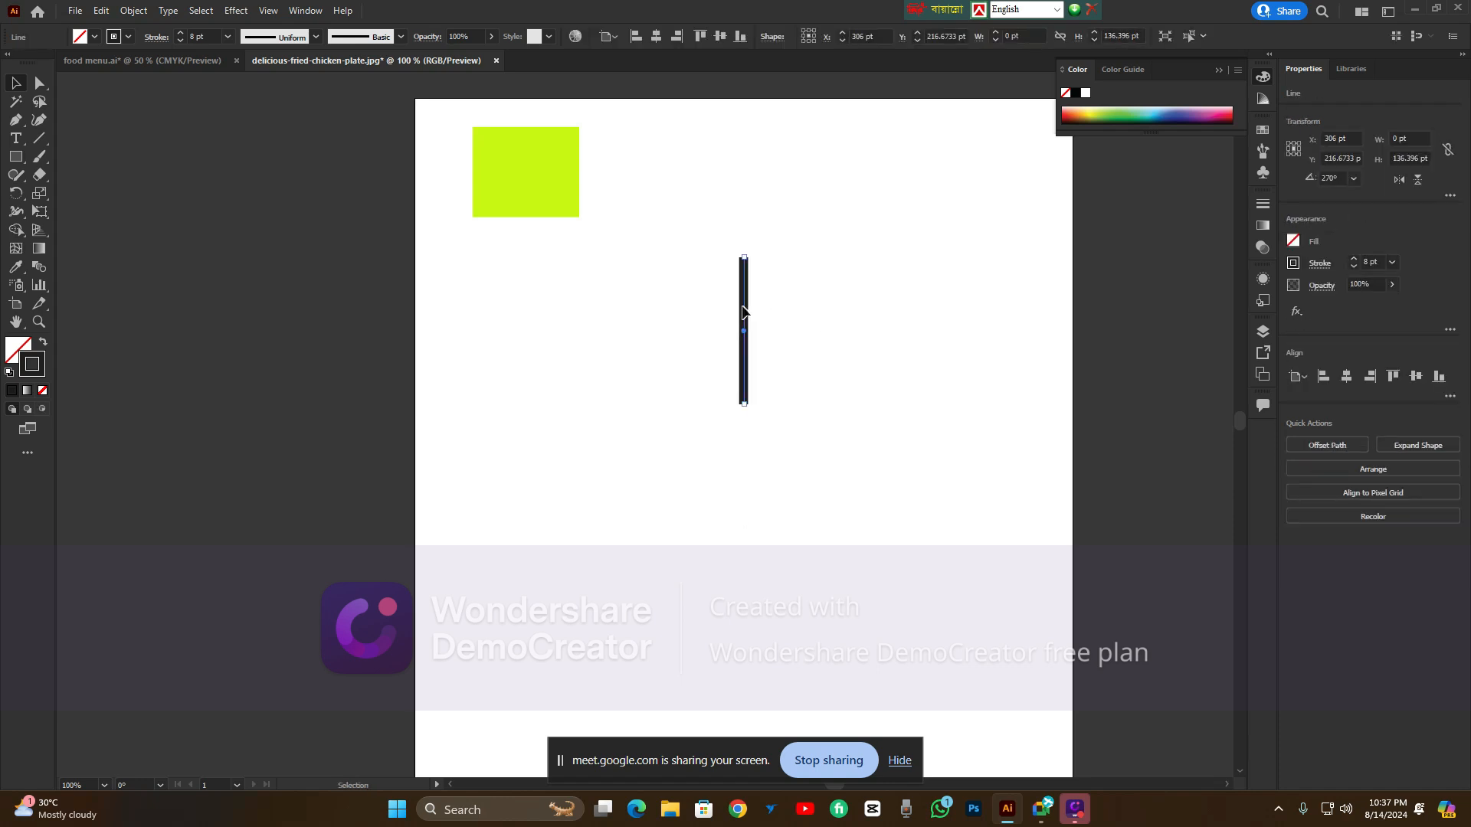
# Start a rotation about the vertical line's centre with the Rotate Tool and toggle the preview off and on again
pyautogui.click(18, 173)
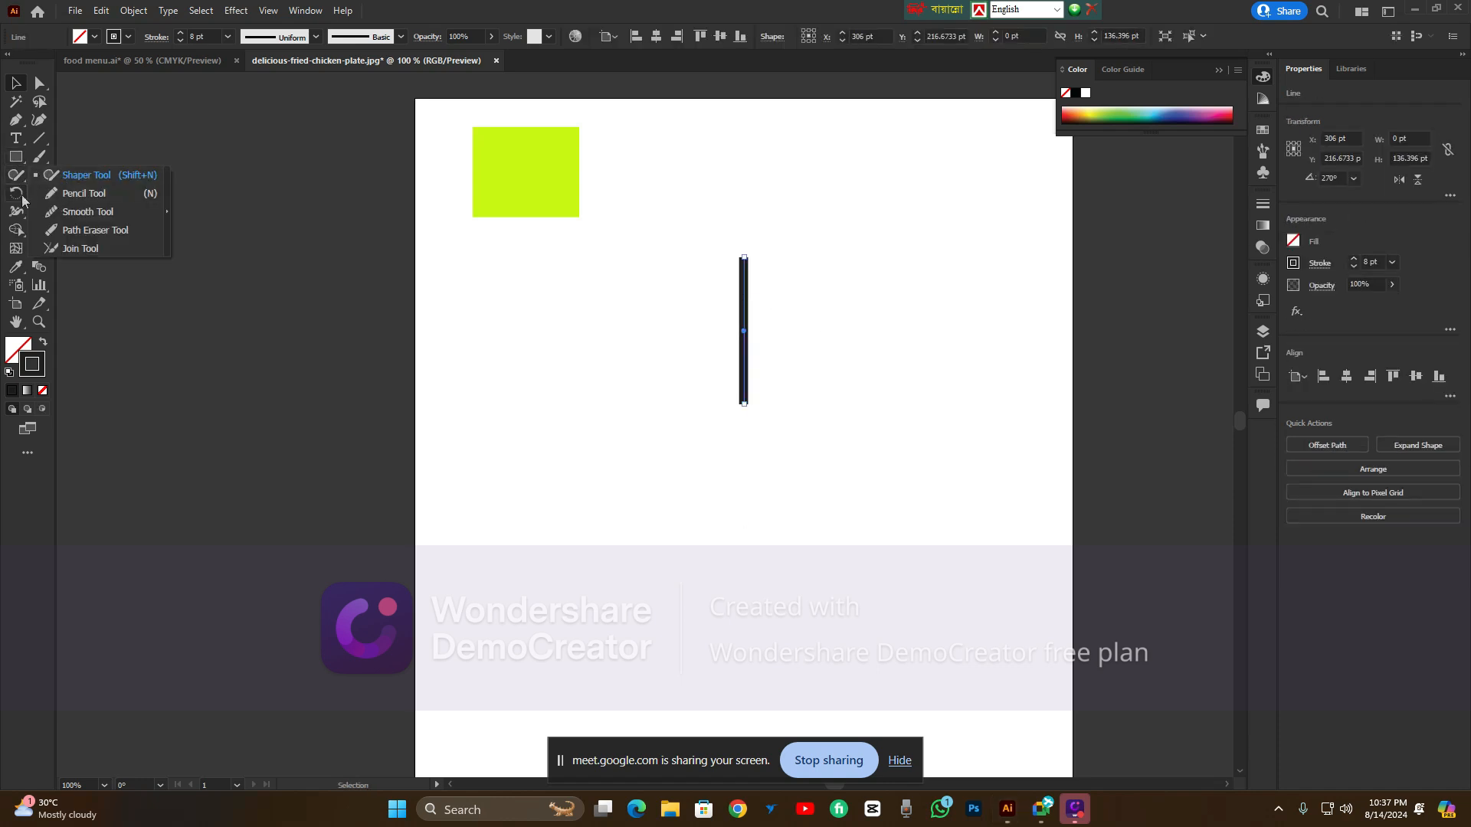
pyautogui.click(17, 194)
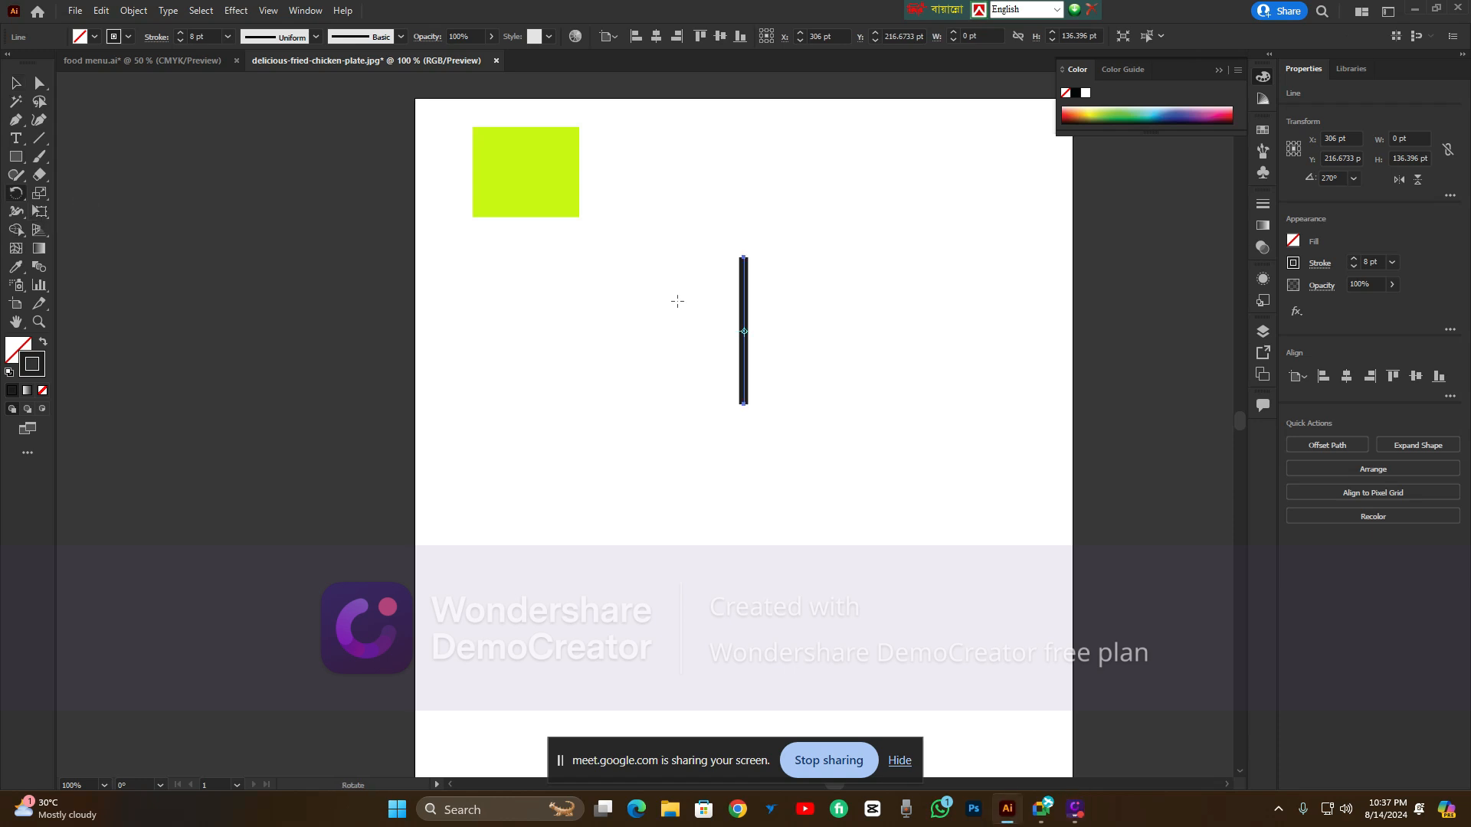
pyautogui.scroll(2, 758, 348)
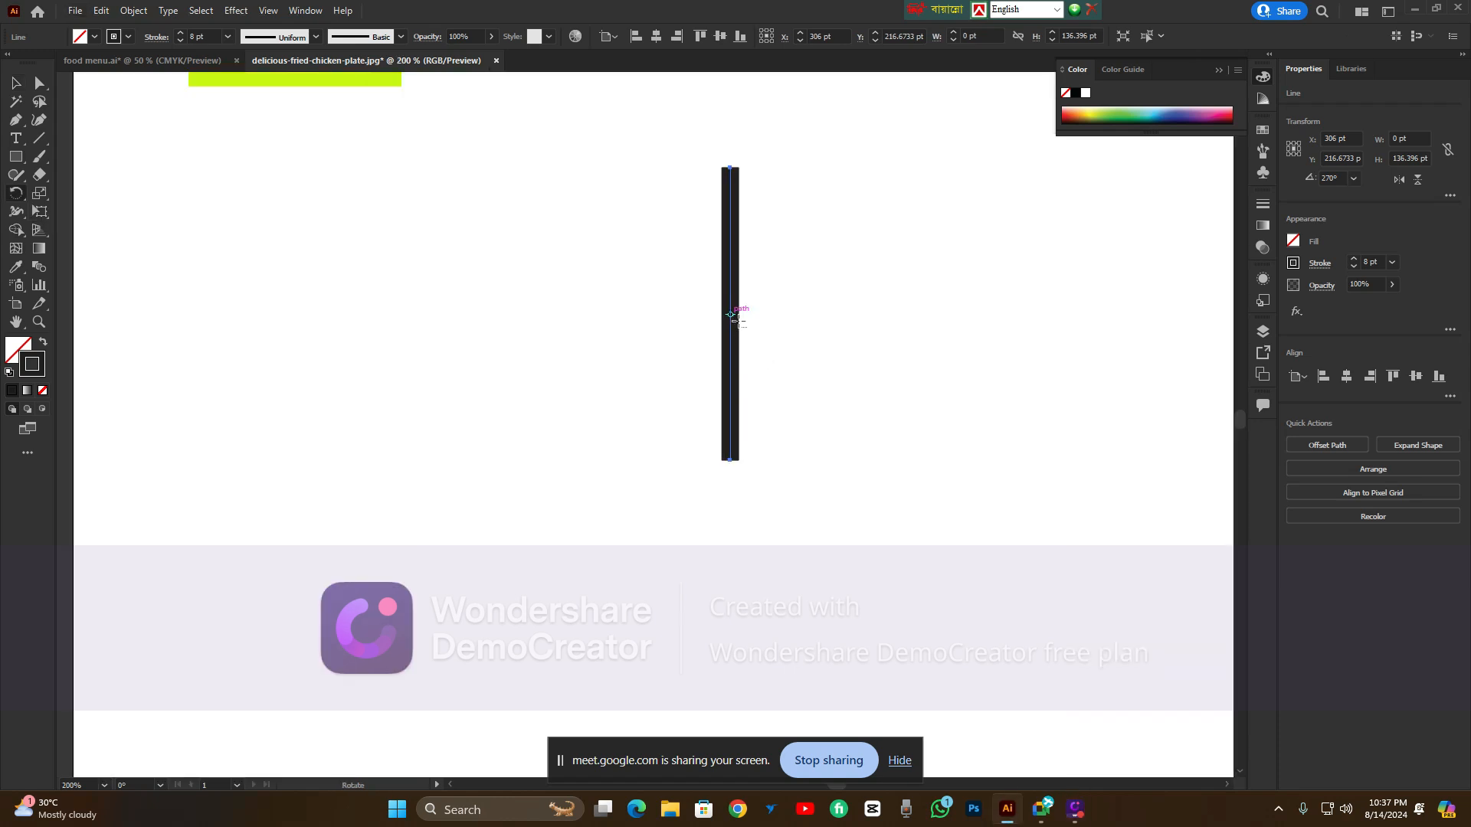
pyautogui.keyDown('alt'); pyautogui.click(731, 315); pyautogui.keyUp('alt')
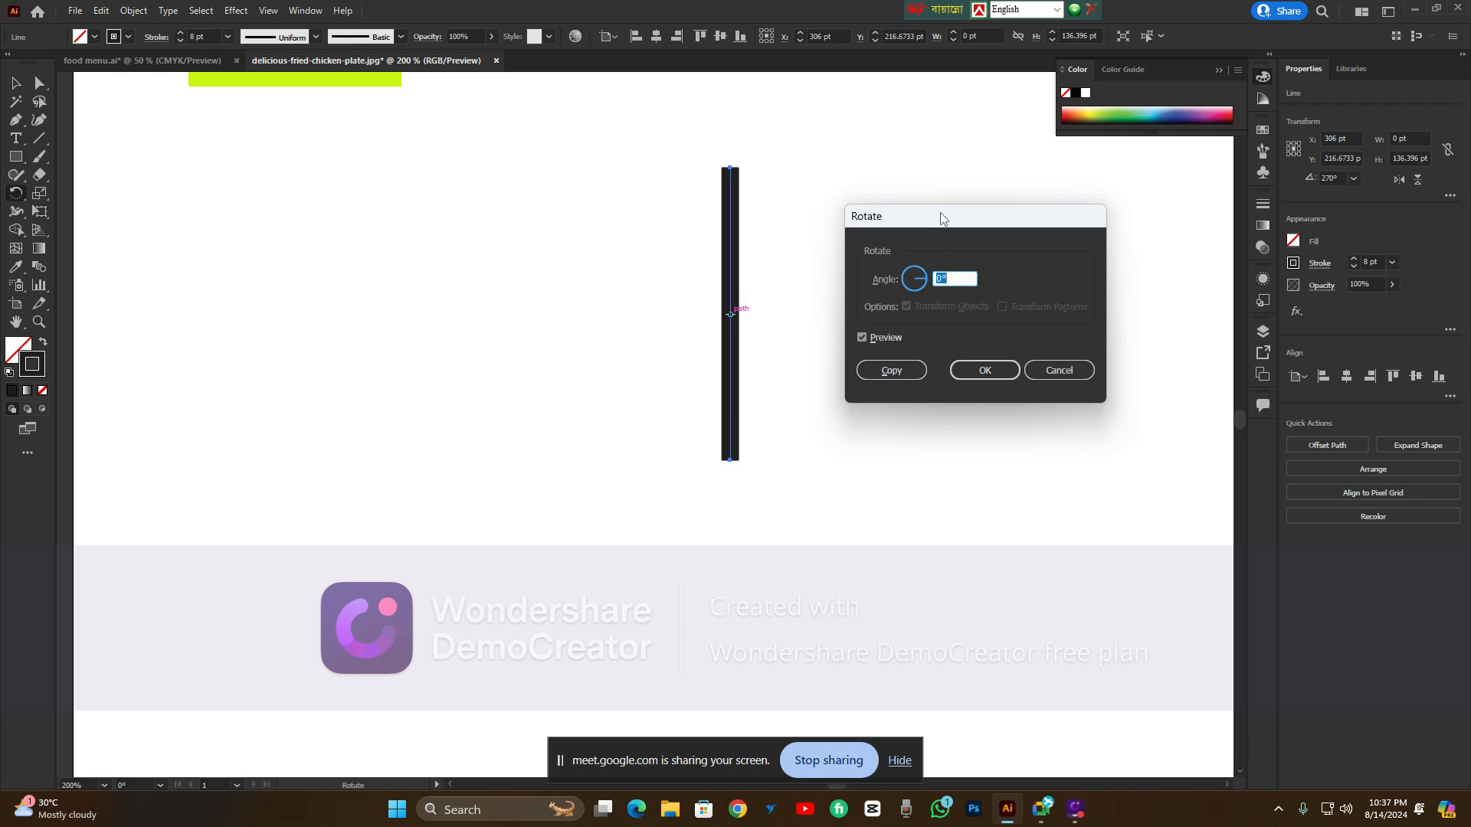
pyautogui.click(863, 338)
pyautogui.click(863, 337)
# Set the rotation angle to 30°, create a rotated copy of the vertical line and undo it
pyautogui.scroll(10, 952, 291)
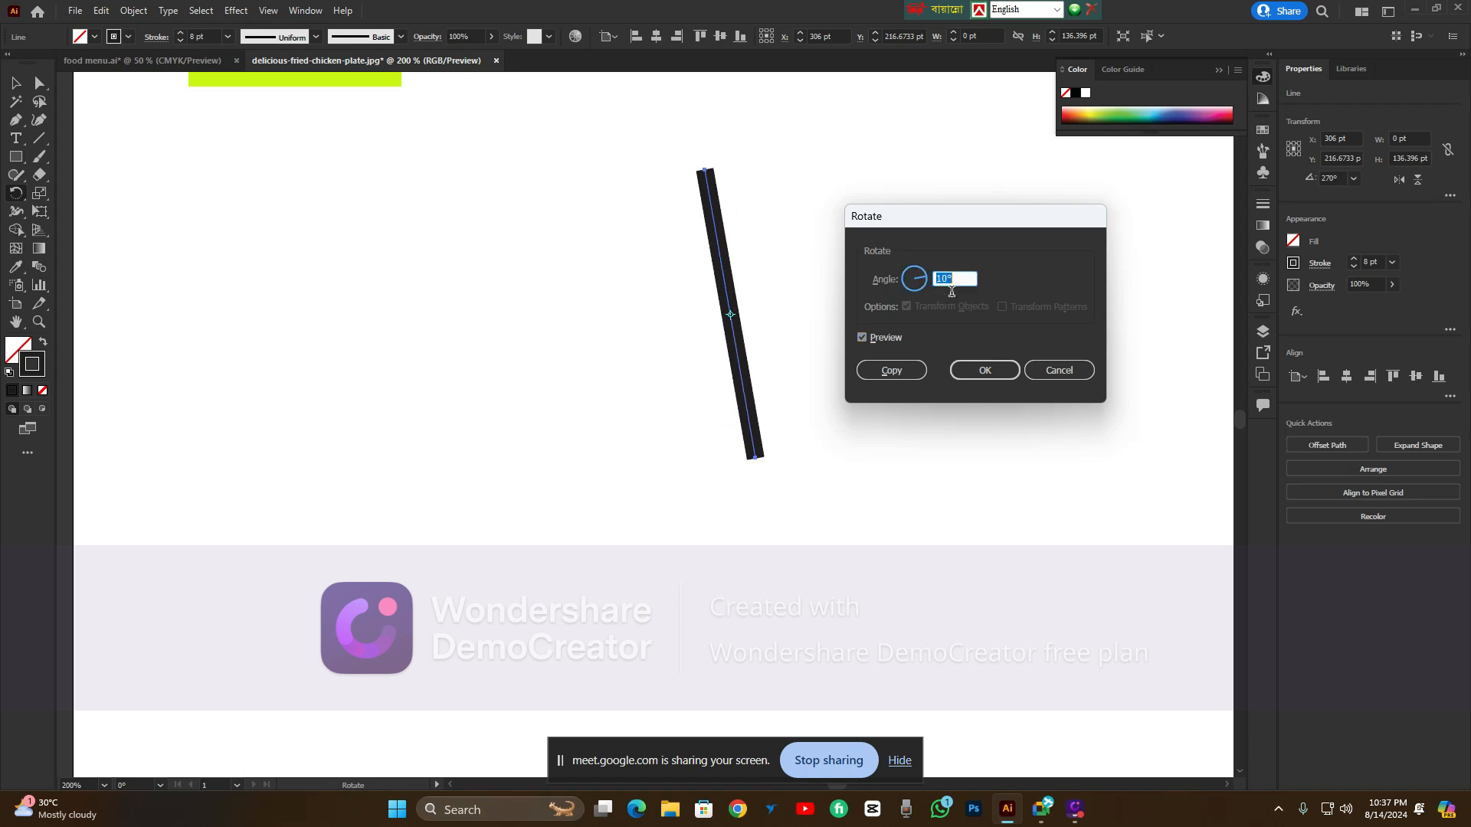
pyautogui.scroll(11, 954, 290)
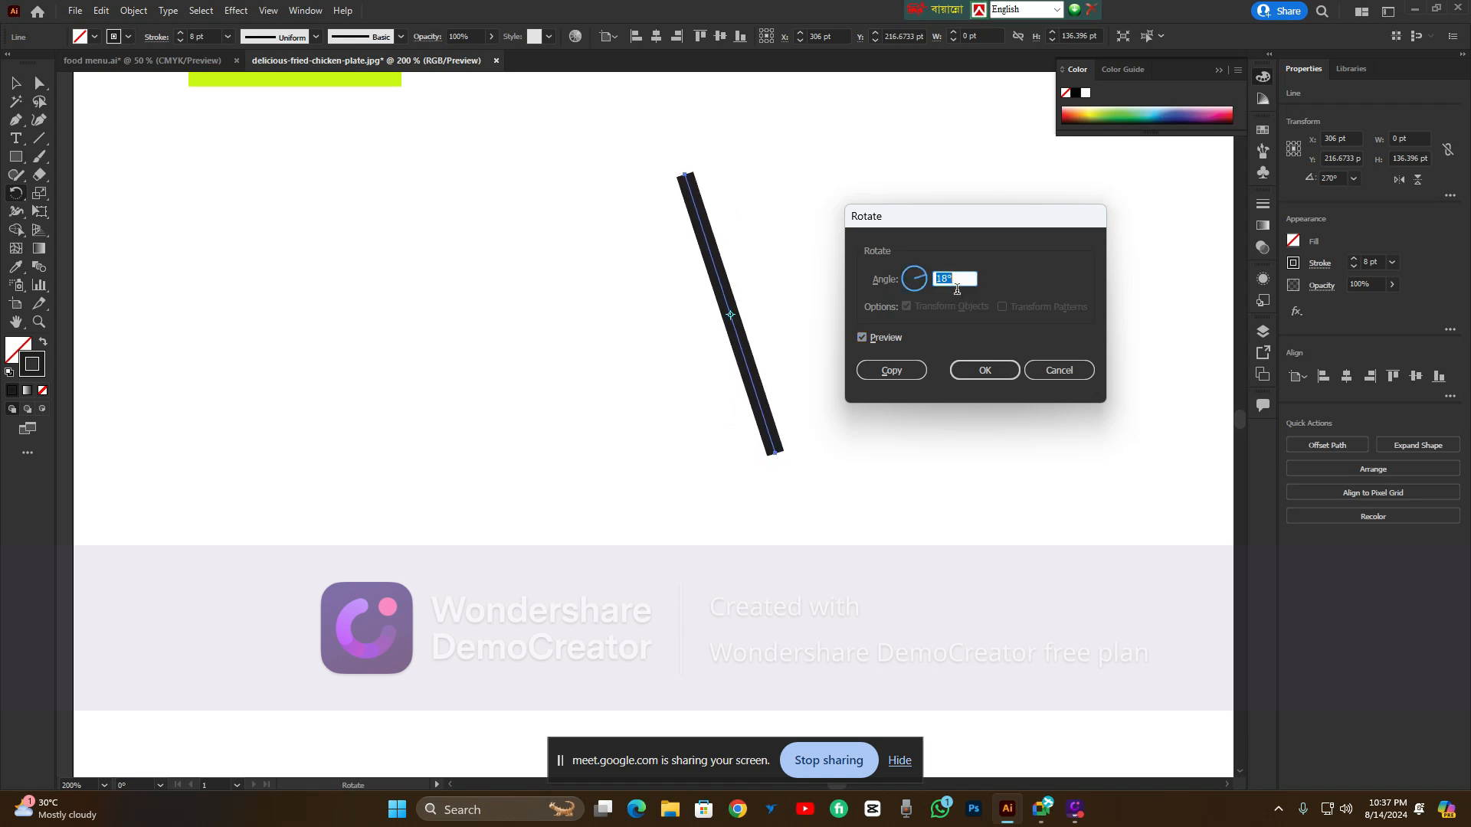
pyautogui.scroll(4, 957, 289)
pyautogui.scroll(5, 956, 290)
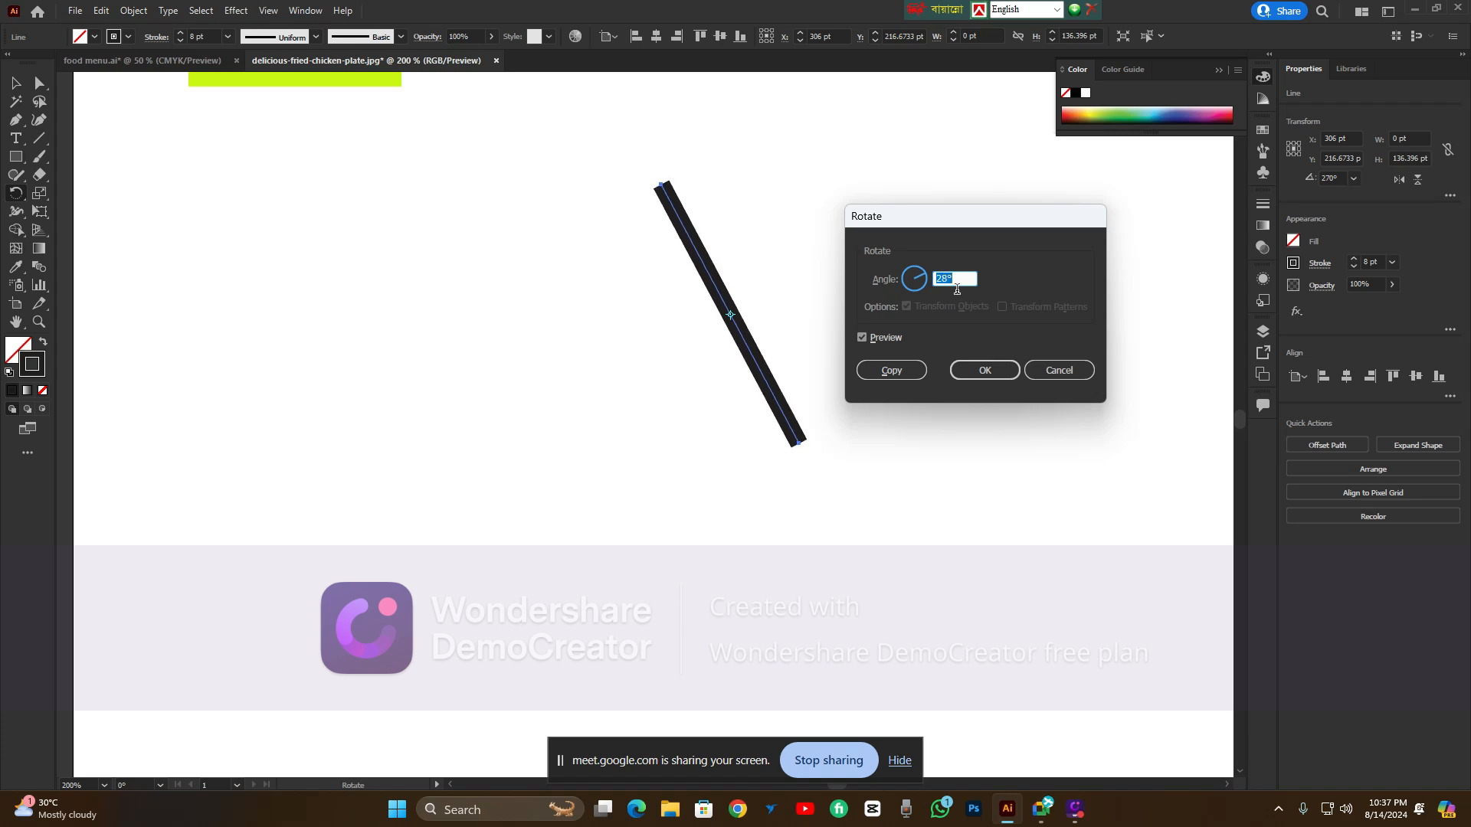
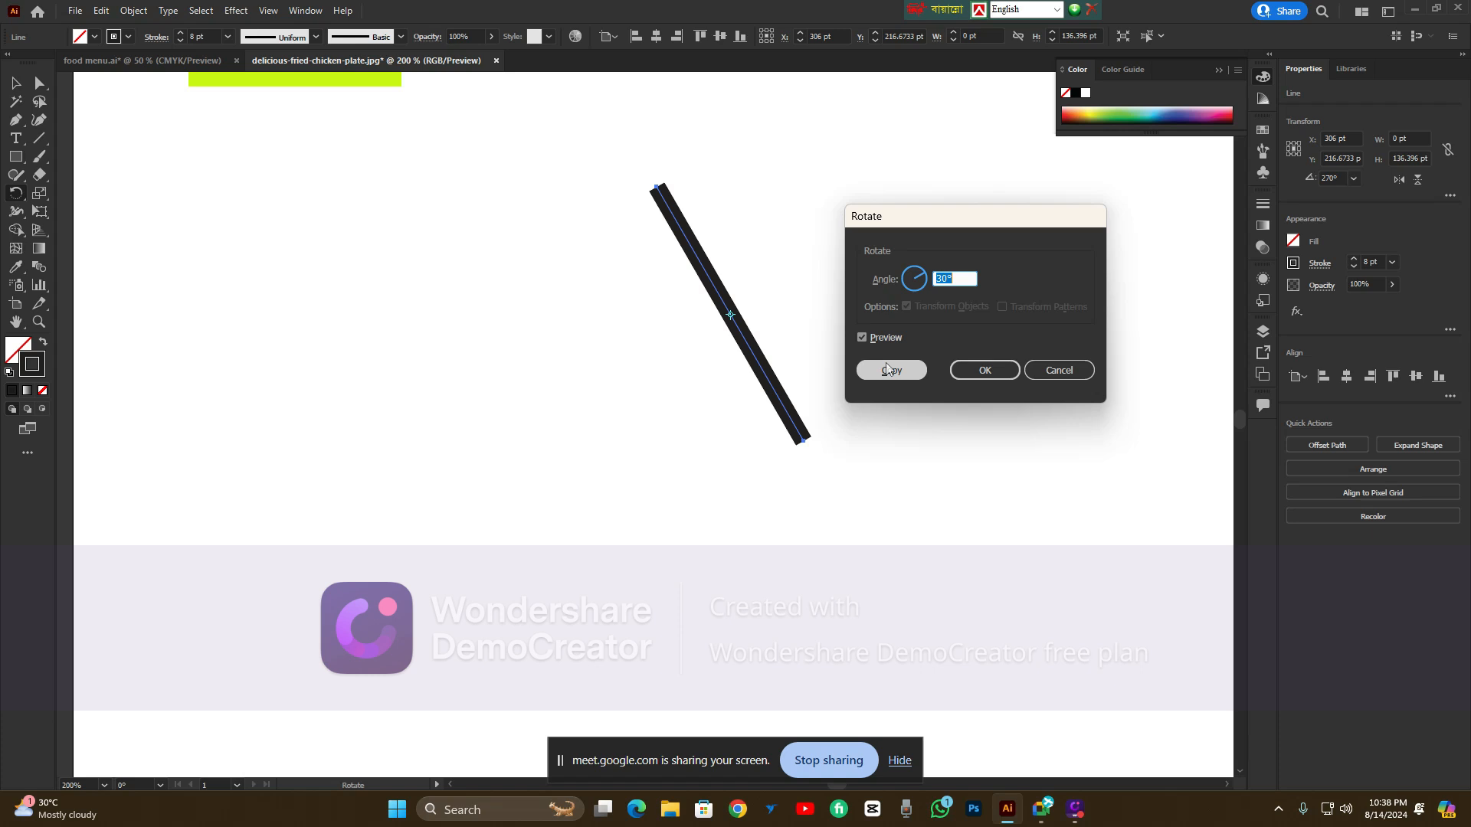
pyautogui.click(888, 370)
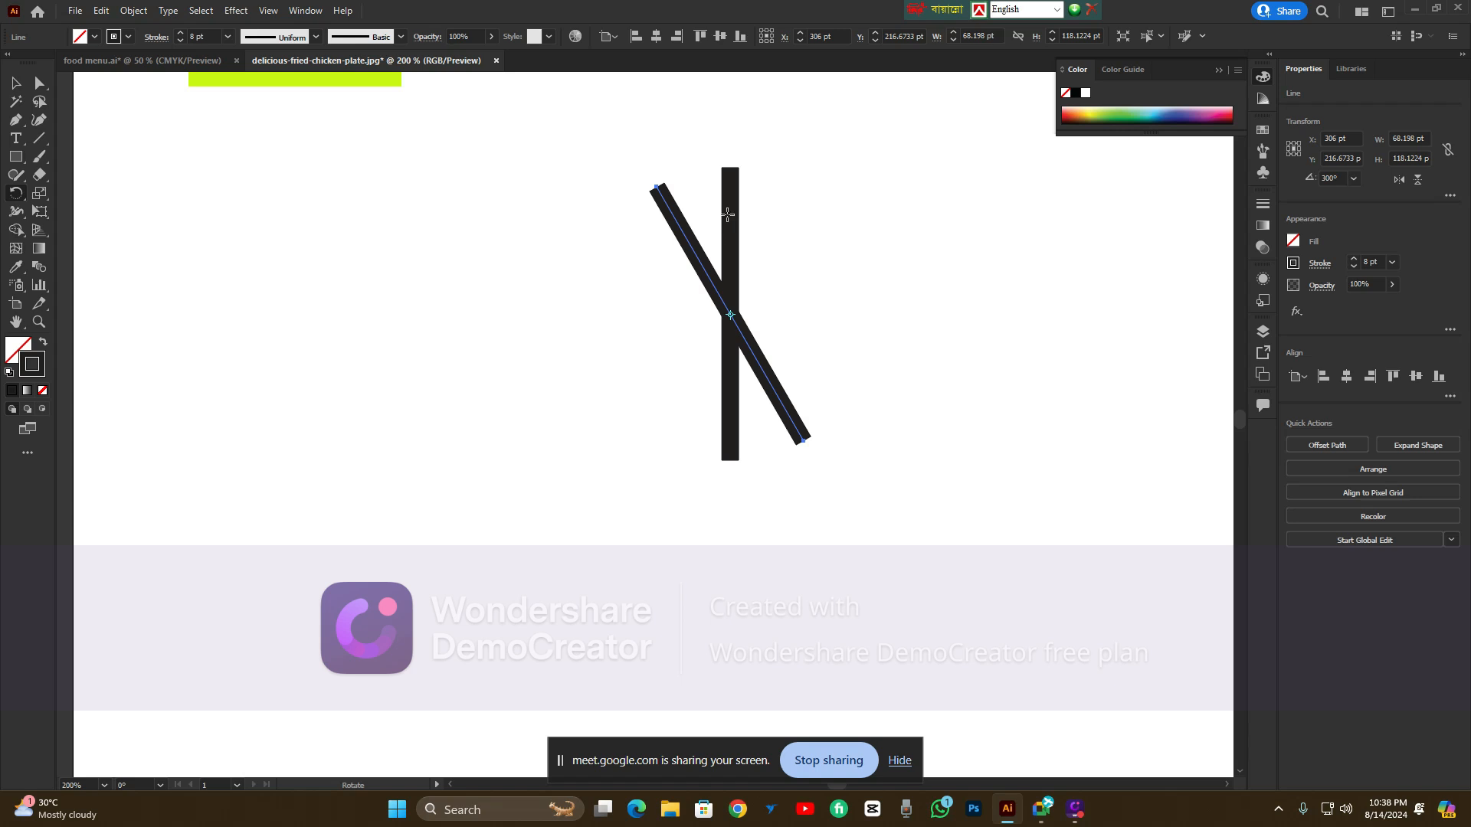
pyautogui.click(706, 314)
pyautogui.hotkey('ctrl', 'z')
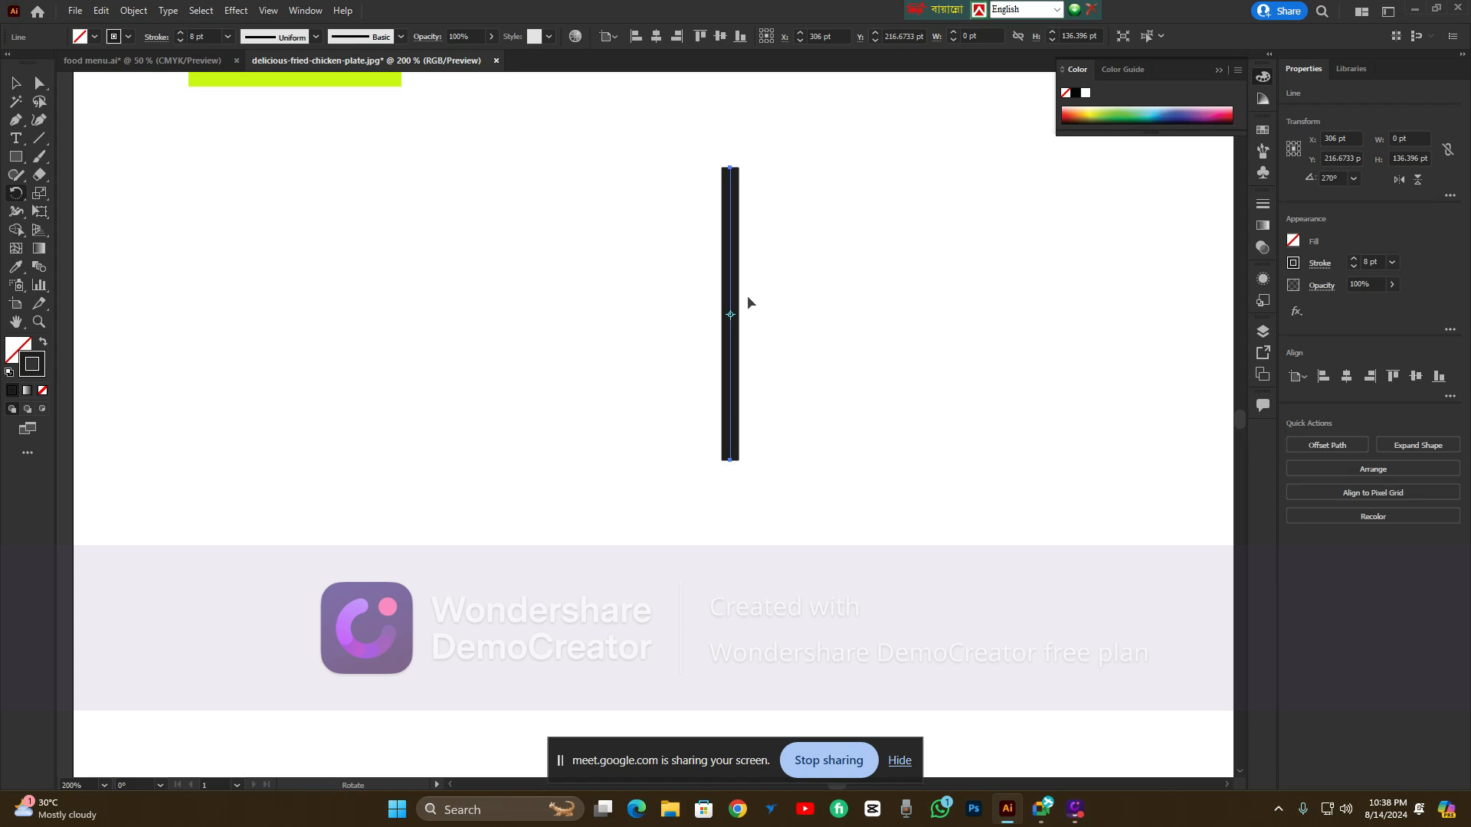
# Repeat the last transformation to recreate the 30° rotated copy of the line, and undo it
pyautogui.press('ctrl')
pyautogui.hotkey('ctrl', 'd')
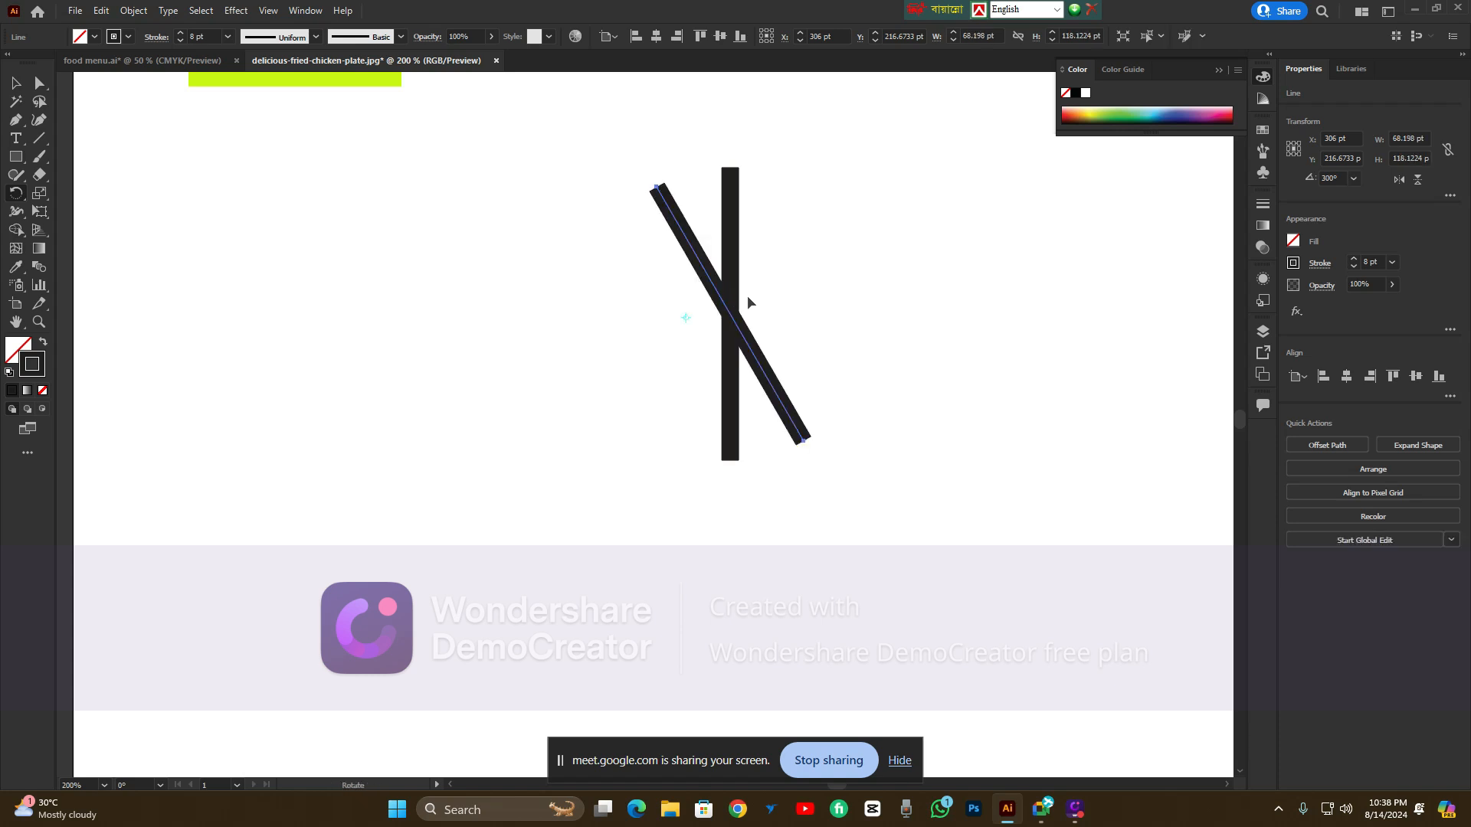
pyautogui.press('ctrl')
pyautogui.hotkey('ctrl', 'z')
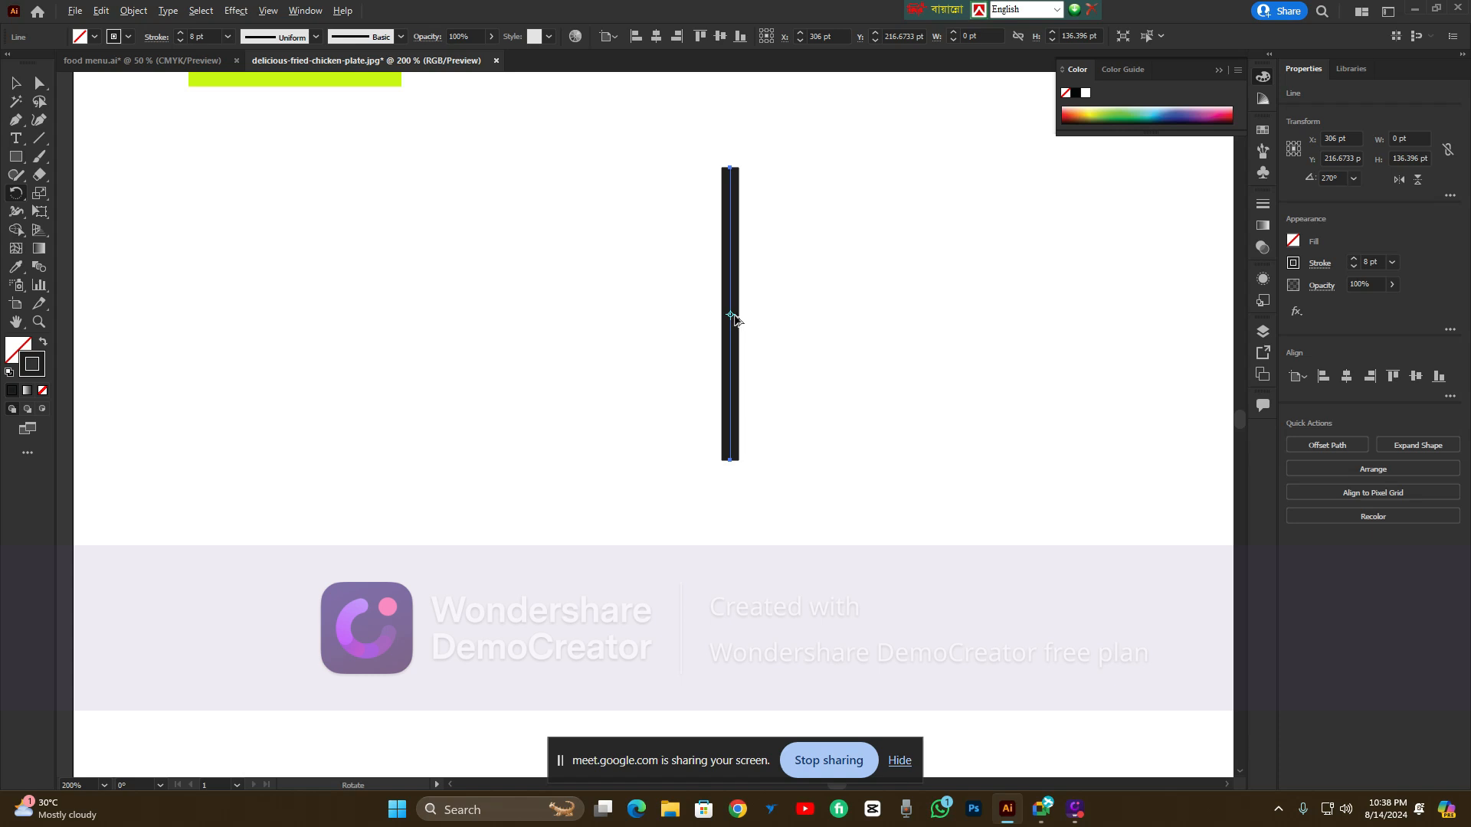
pyautogui.click(15, 82)
pyautogui.rightClick(13, 191)
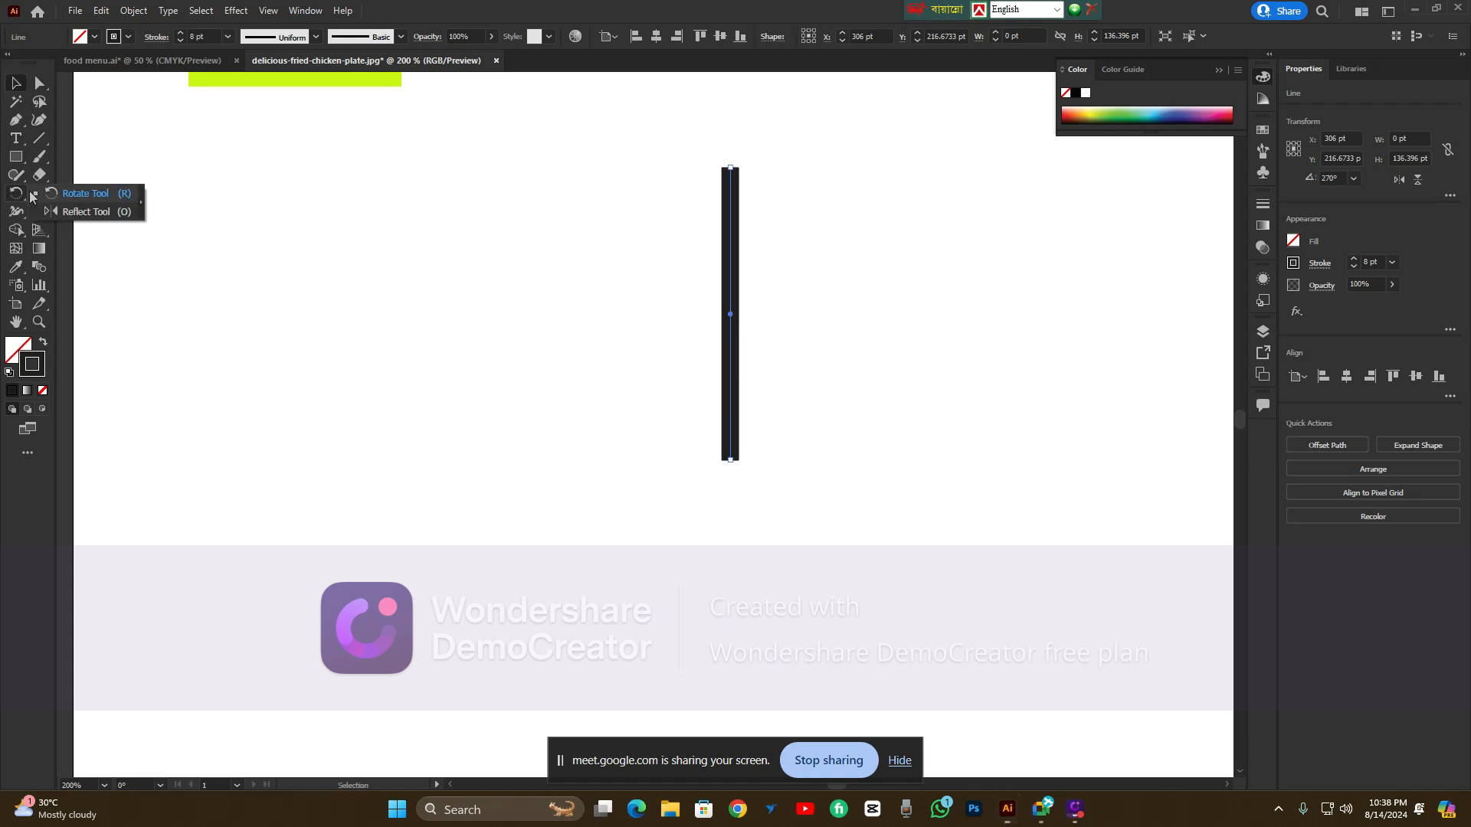
pyautogui.click(897, 190)
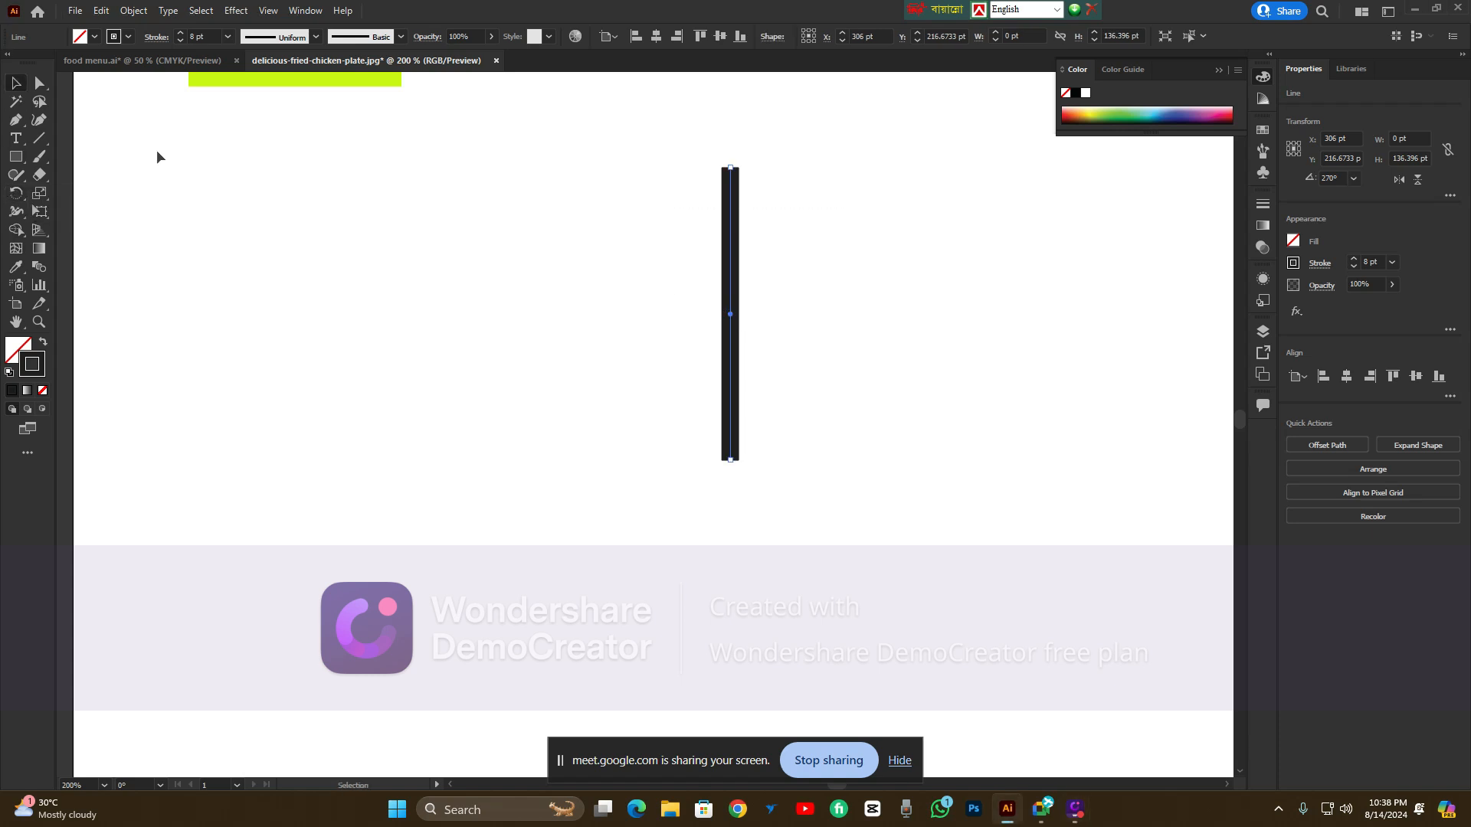
pyautogui.rightClick(14, 197)
pyautogui.click(85, 193)
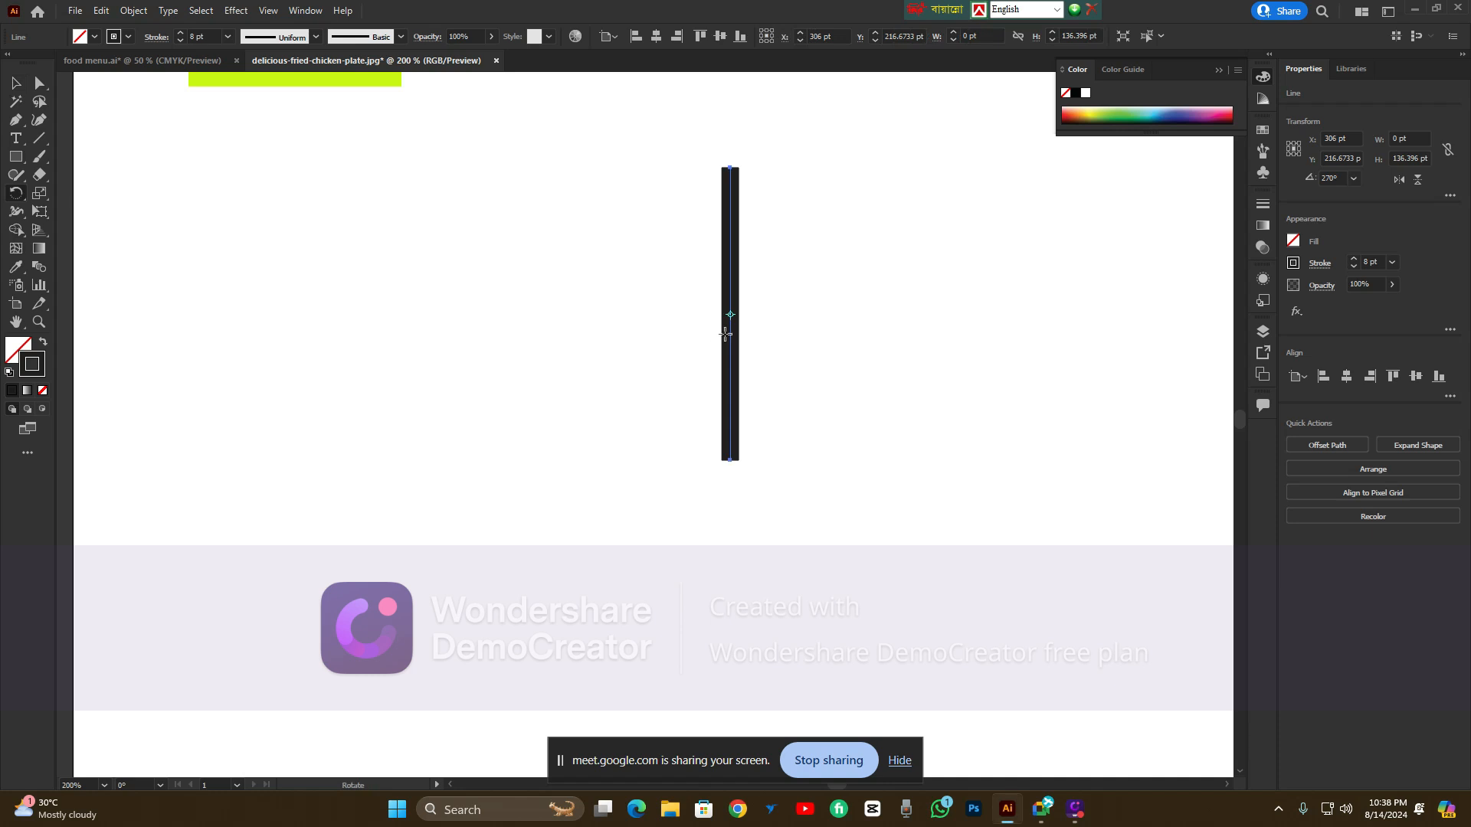
pyautogui.keyDown('alt'); pyautogui.click(730, 315); pyautogui.keyUp('alt')
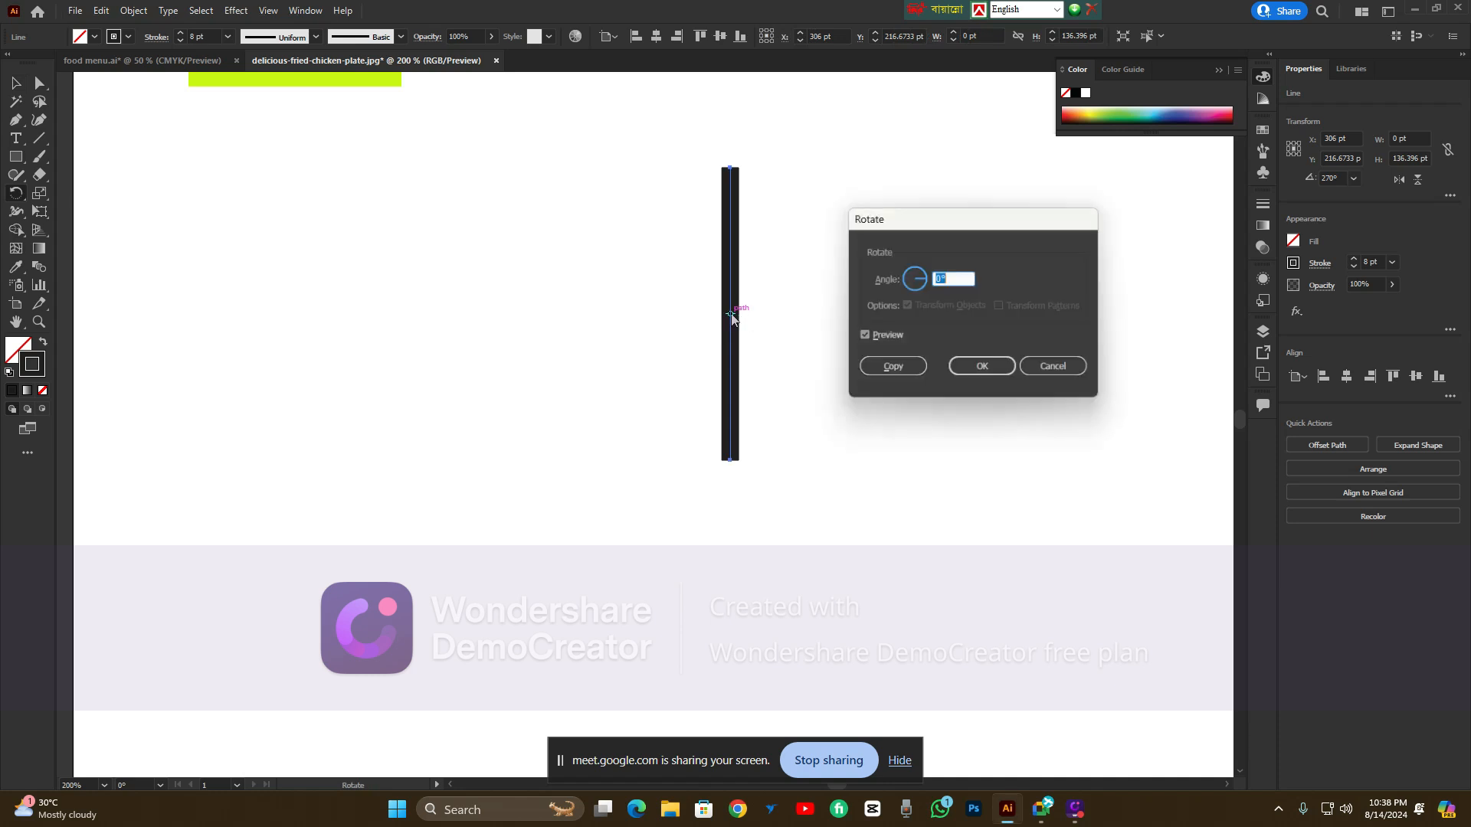
pyautogui.click(1048, 368)
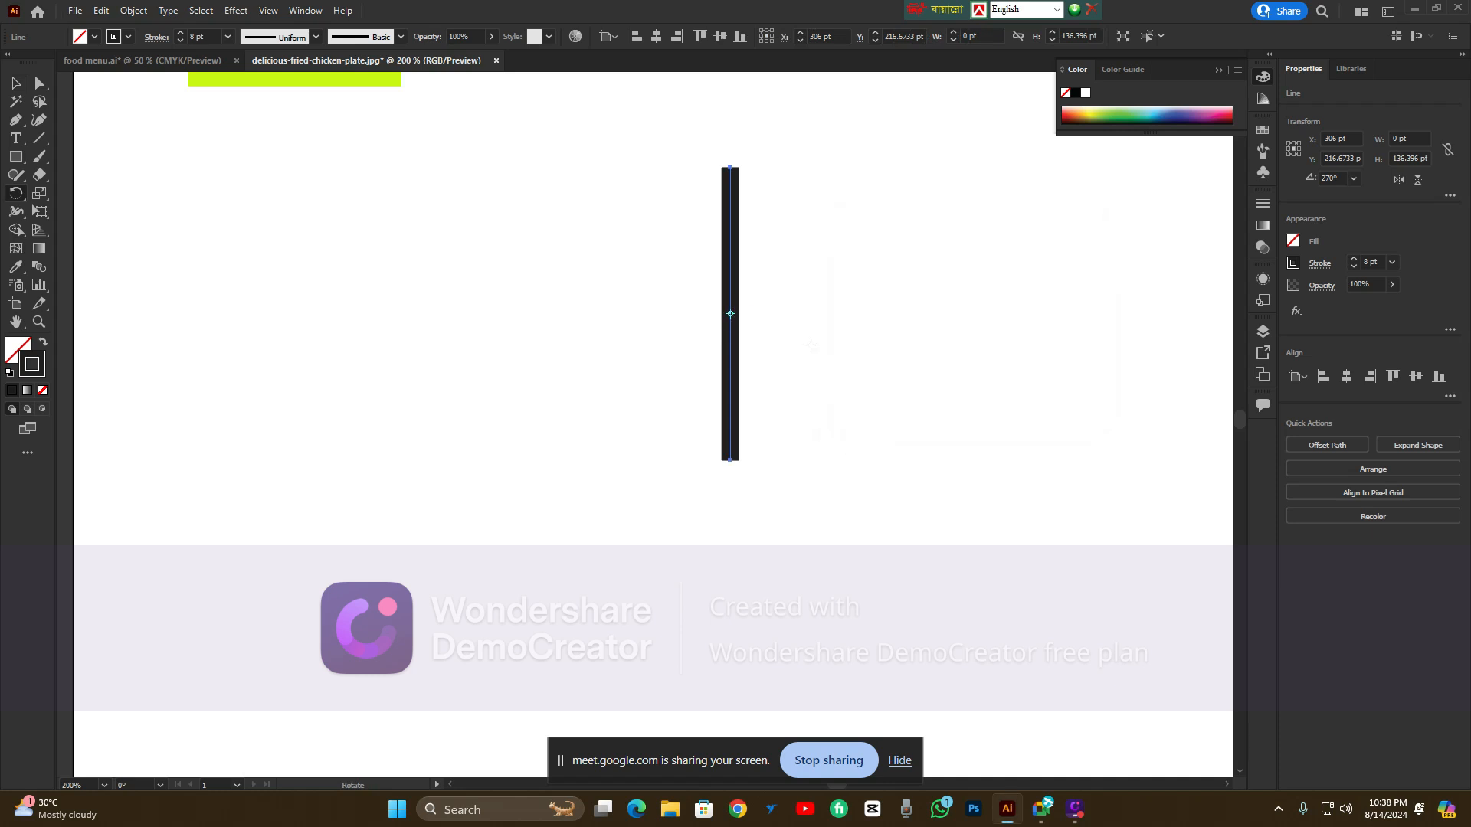
# Move the rotation reference point from the line's centre to the lower end of the vertical line
pyautogui.hotkey('ctrl', '+')
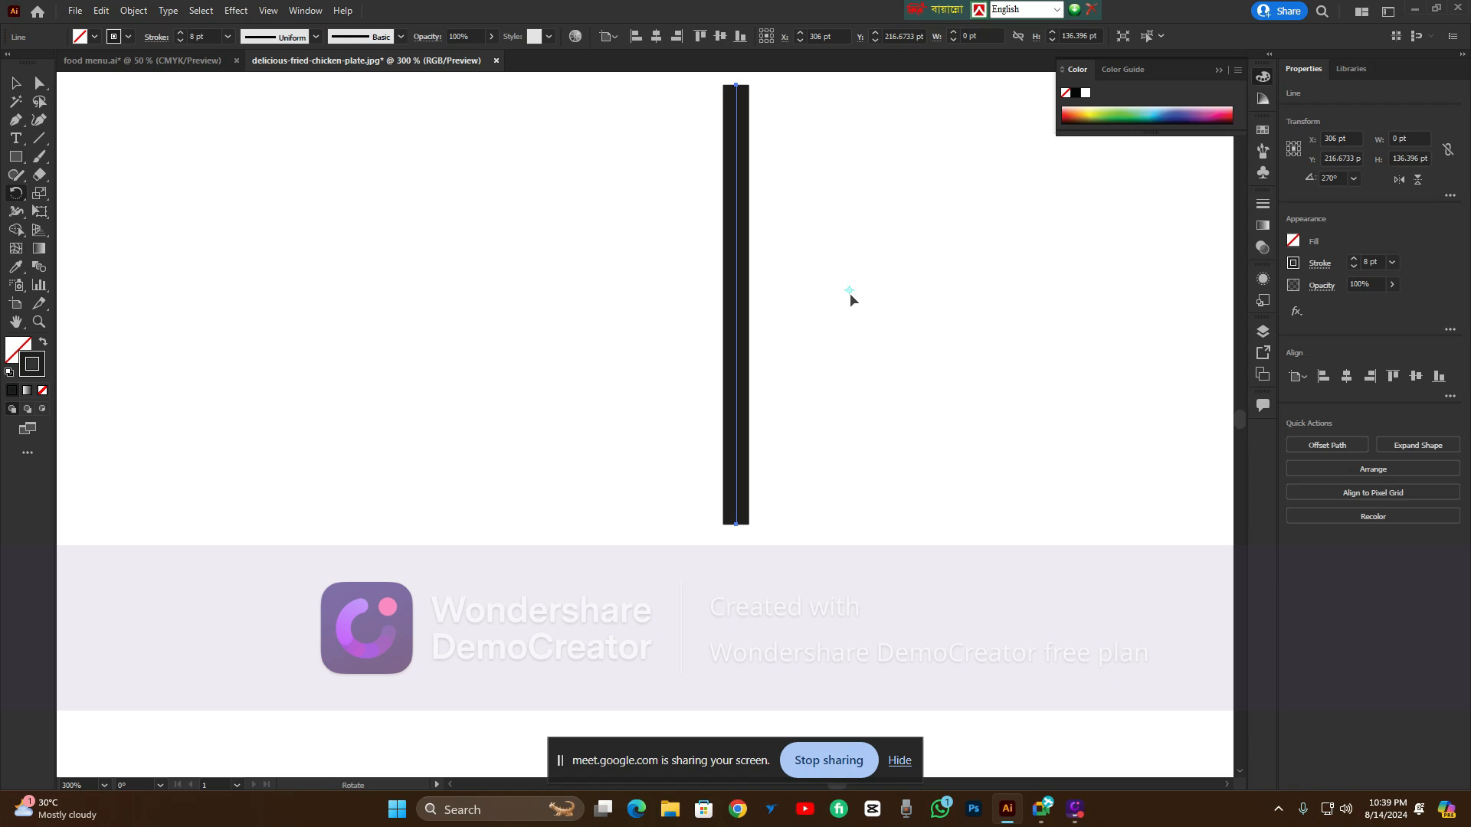
pyautogui.keyDown('alt'); pyautogui.scroll(-1, 693, 431); pyautogui.keyUp('alt')
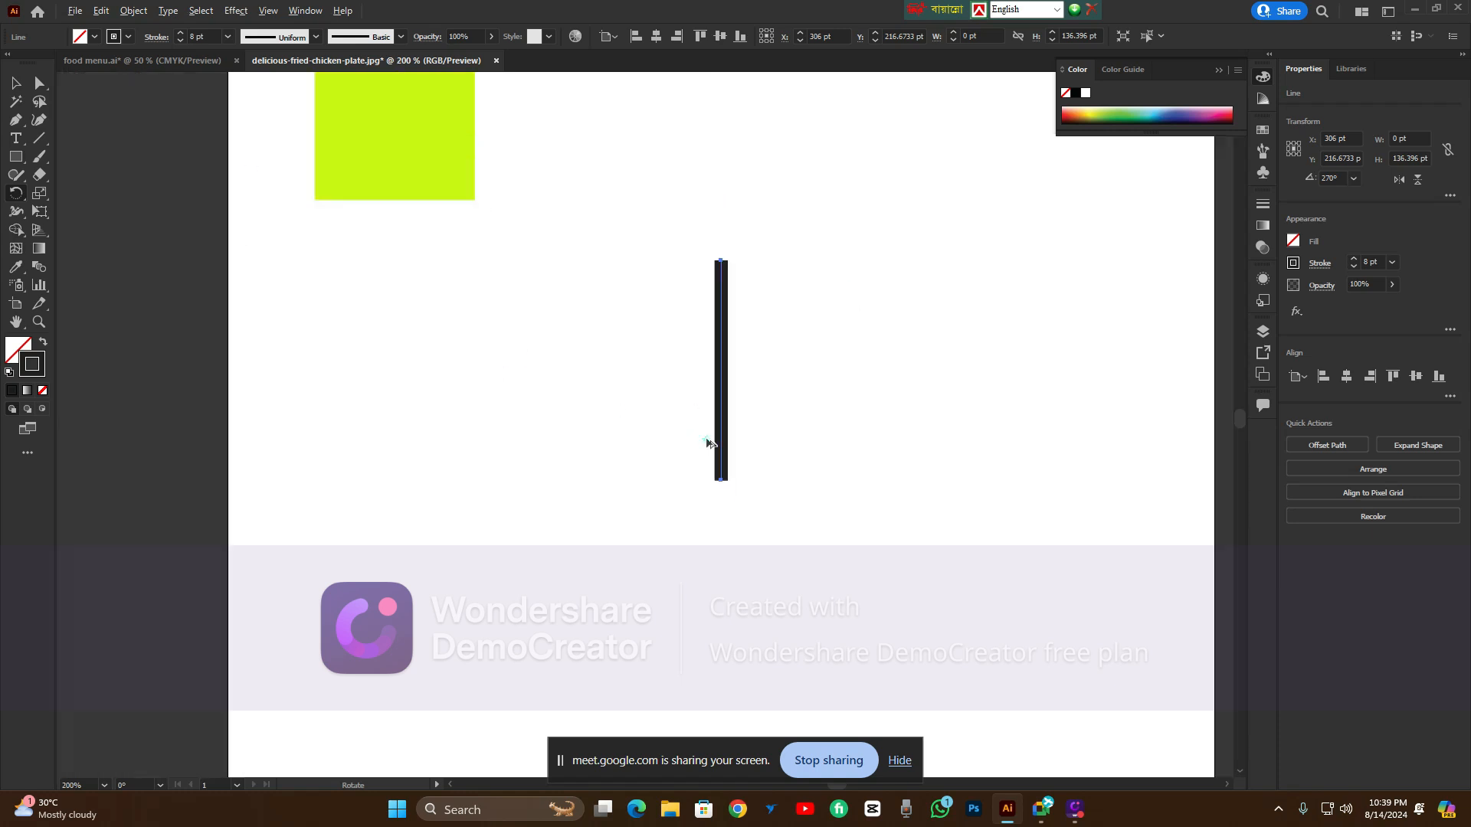
pyautogui.scroll(2, 686, 426)
pyautogui.scroll(-5, 691, 292)
pyautogui.keyDown('alt'); pyautogui.scroll(-1, 708, 276); pyautogui.keyUp('alt')
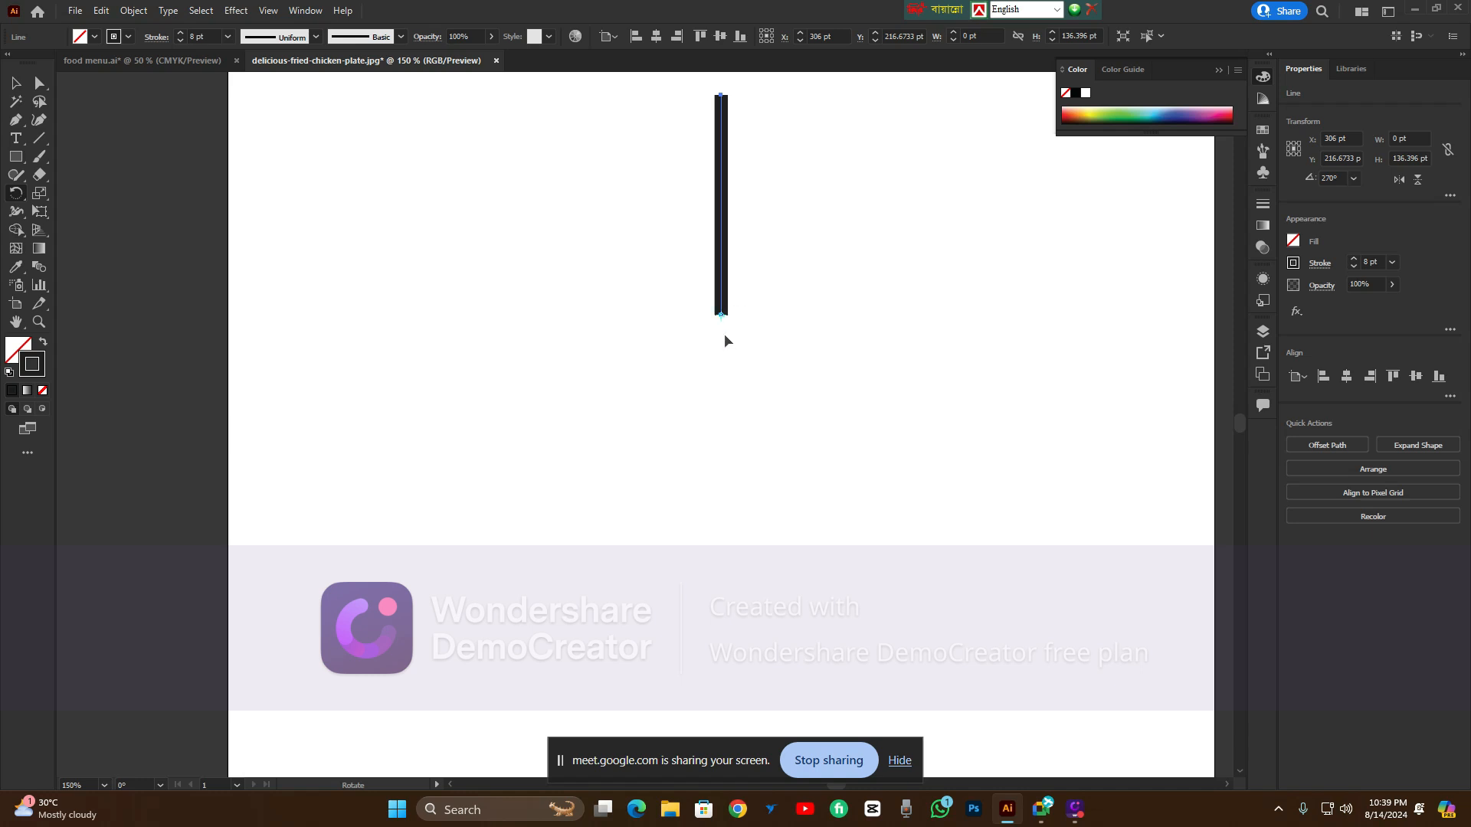
pyautogui.keyDown('alt'); pyautogui.scroll(3, 722, 335); pyautogui.keyUp('alt')
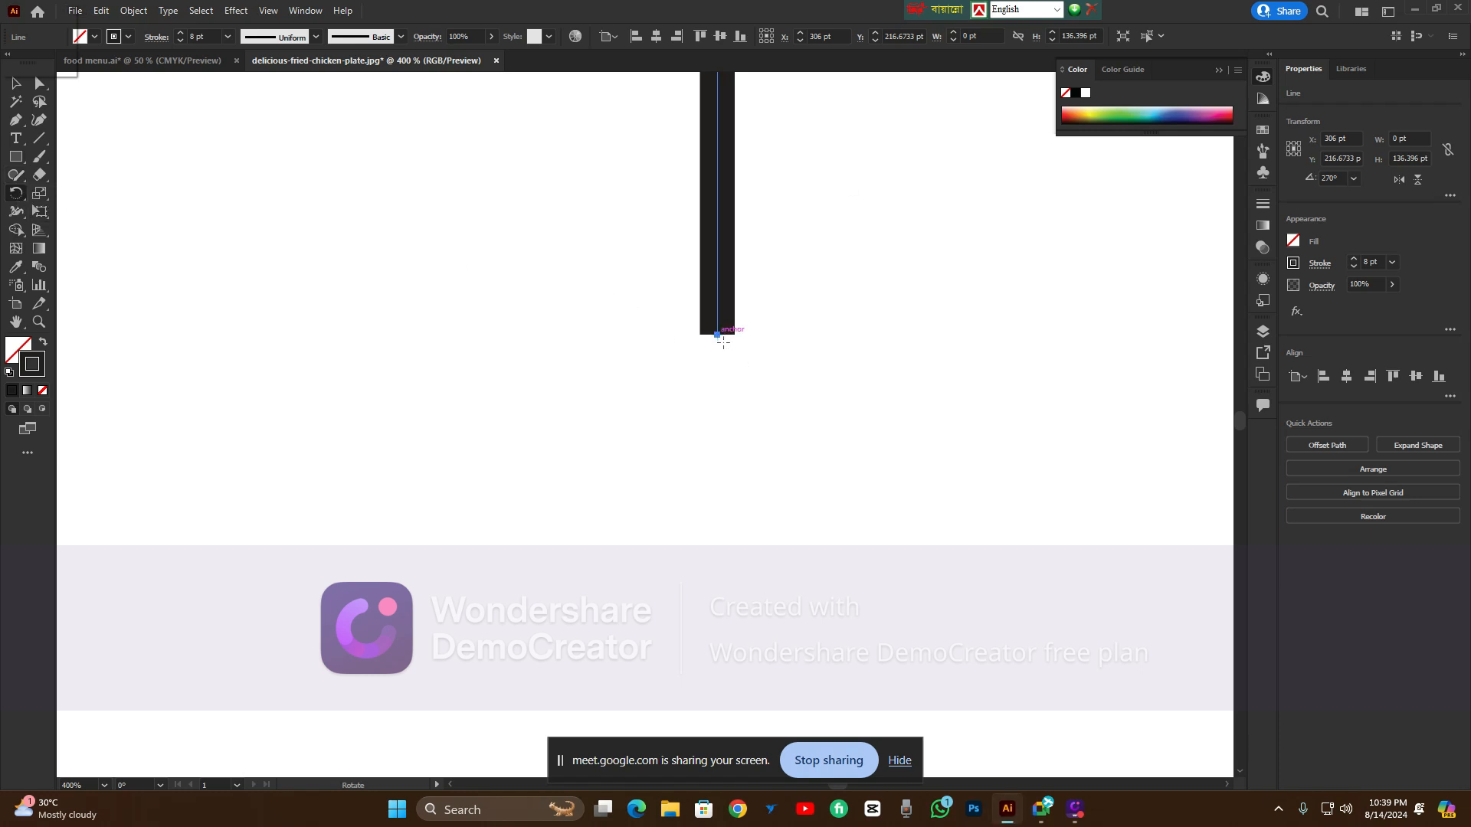
pyautogui.keyDown('alt'); pyautogui.click(723, 341); pyautogui.keyUp('alt')
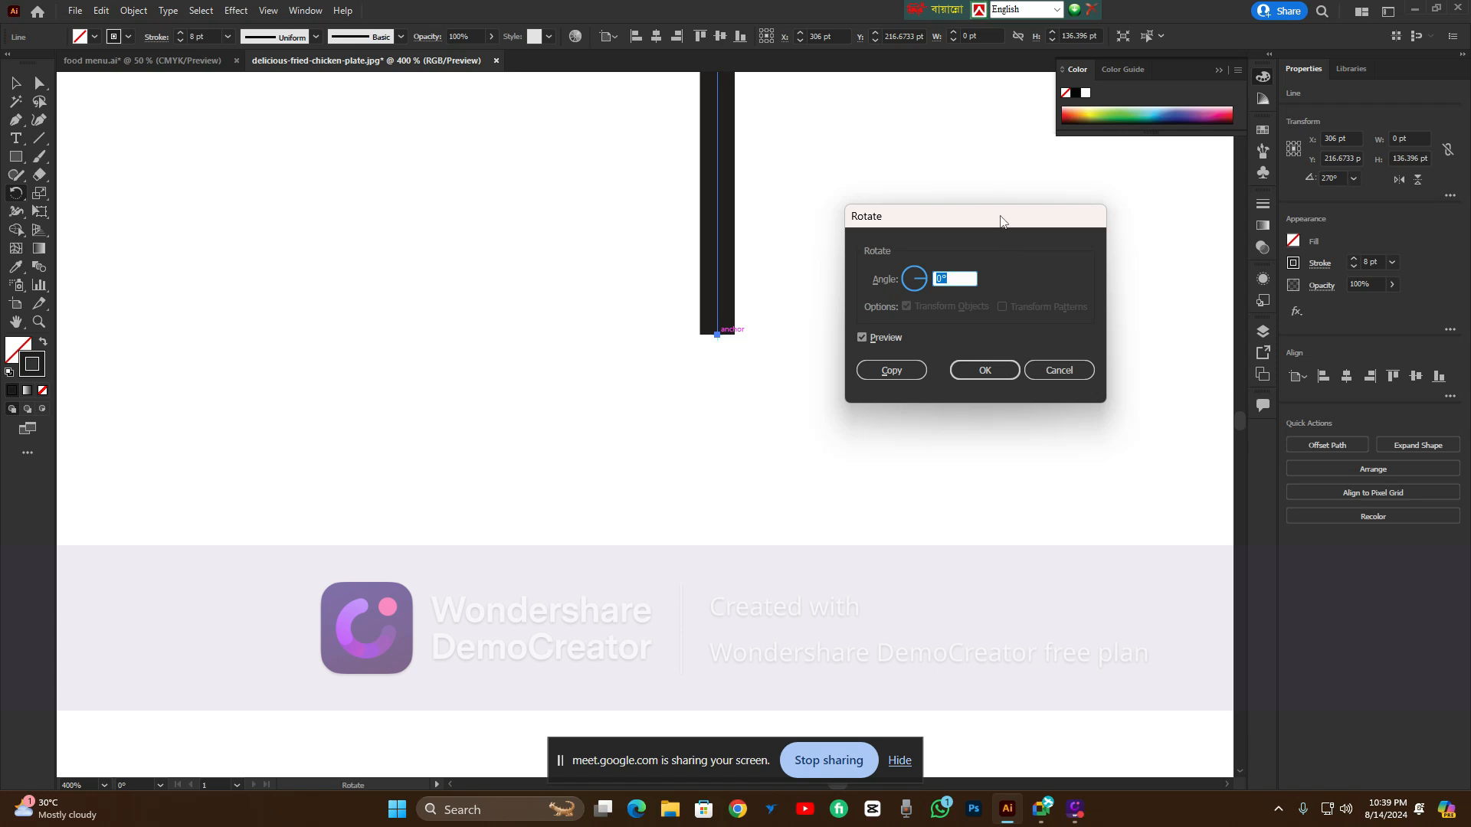
pyautogui.moveTo(1001, 220); pyautogui.dragTo(1002, 290)
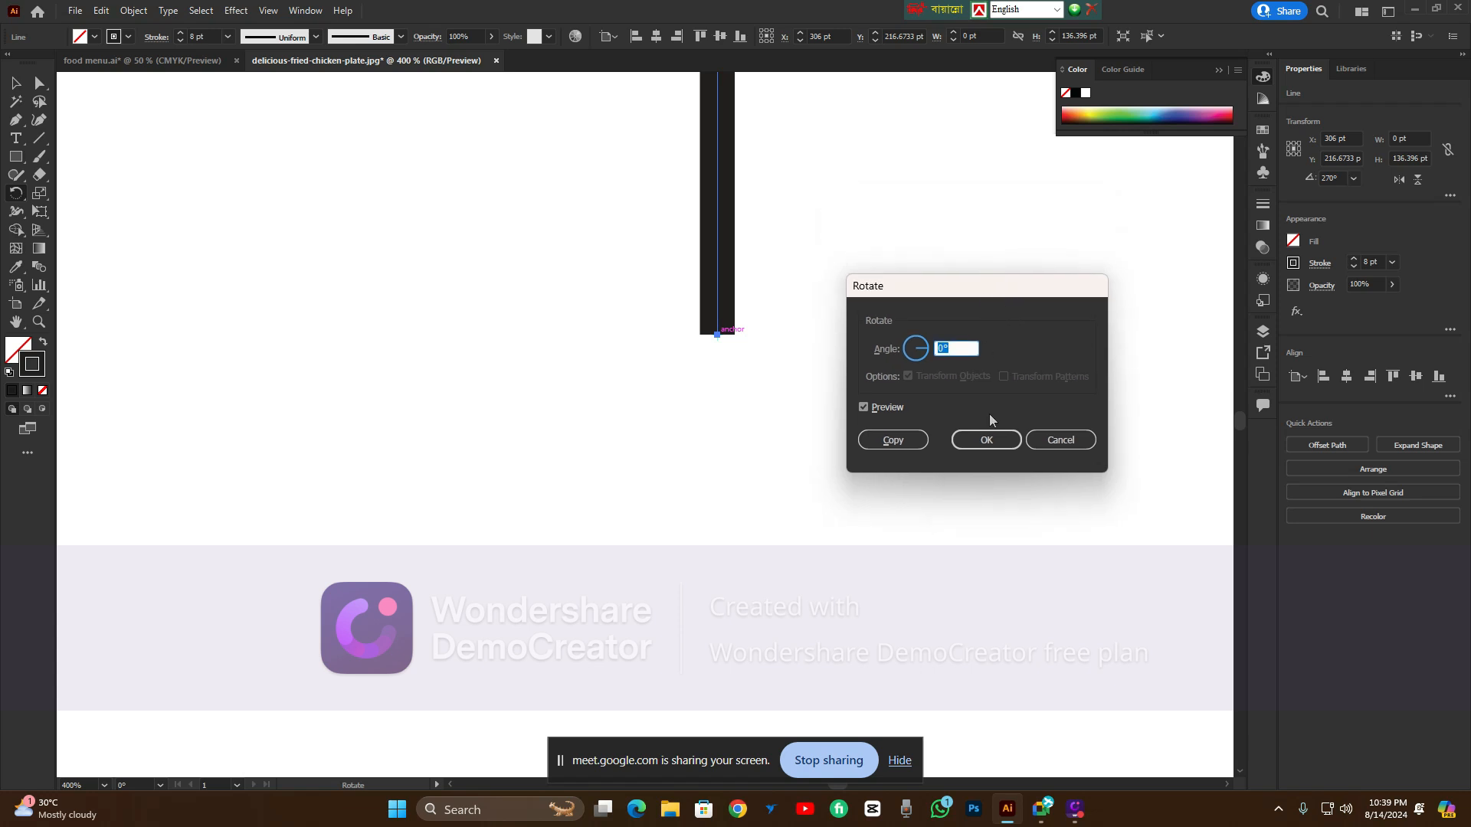
pyautogui.click(1060, 439)
pyautogui.hotkey('ctrl', '1')
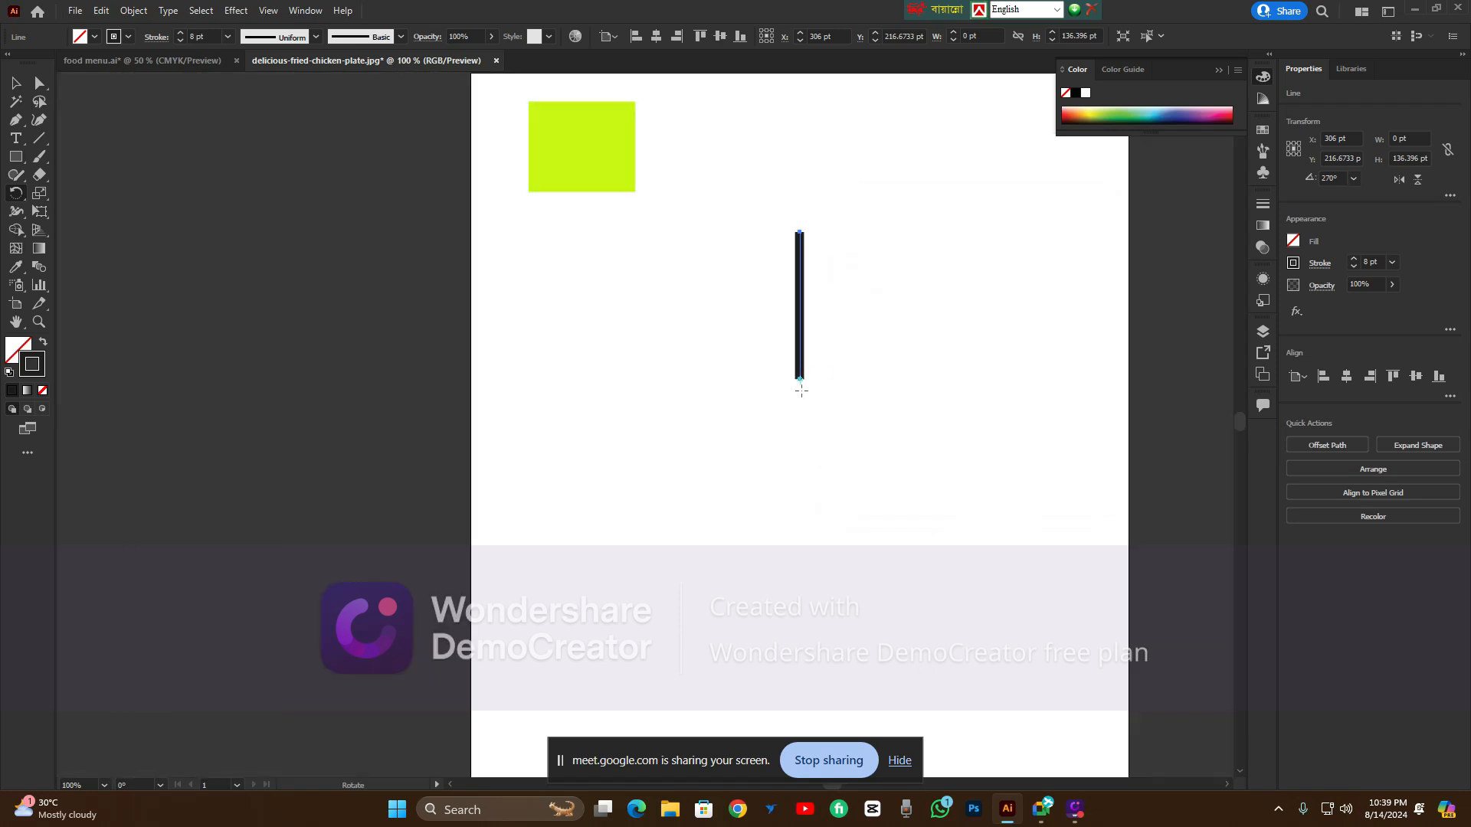
# Create a copy of the vertical line rotated 15° about its lower end with the Rotate Tool
pyautogui.keyDown('alt'); pyautogui.click(804, 379); pyautogui.keyUp('alt')
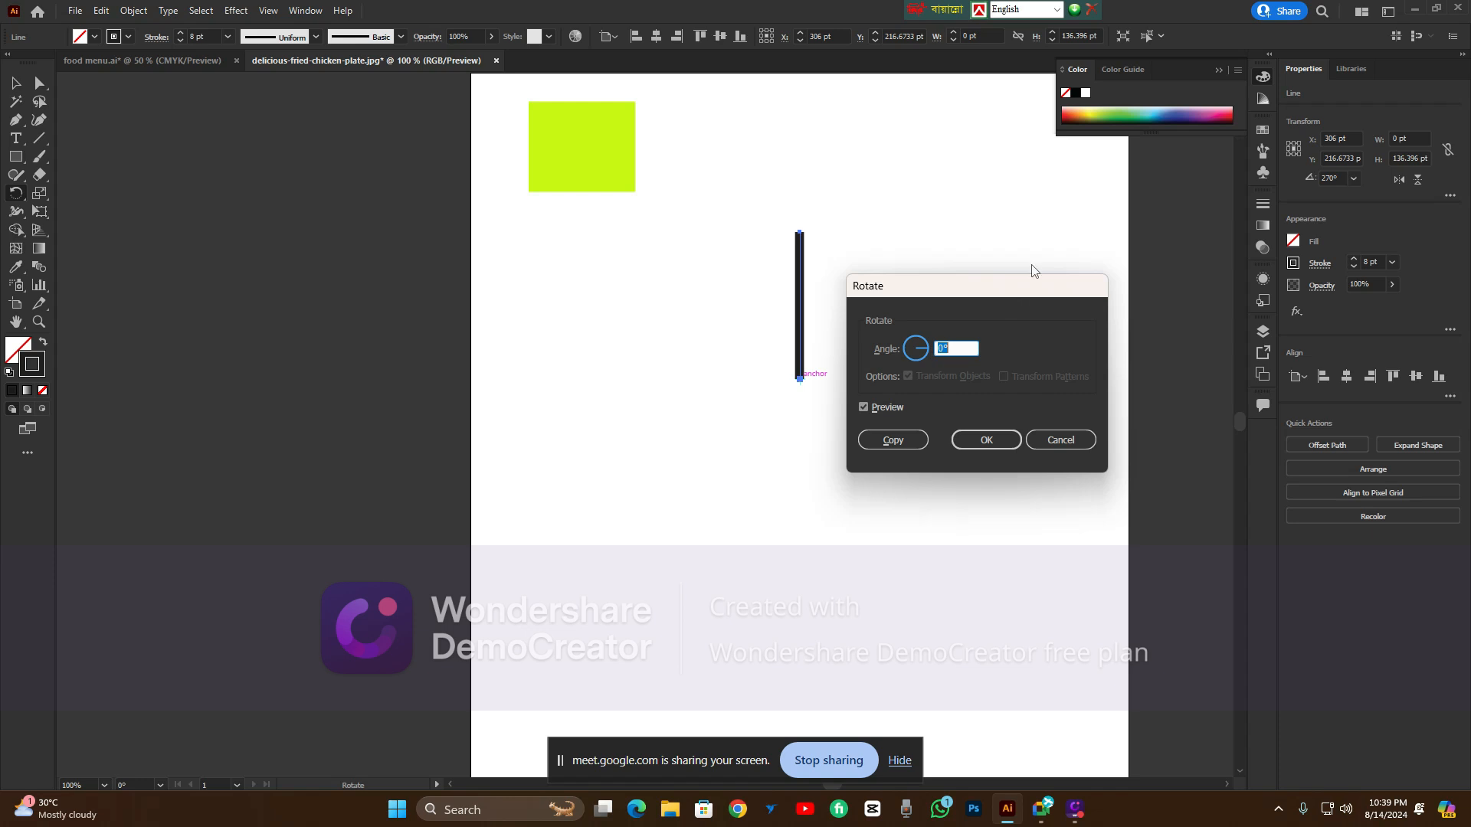
pyautogui.moveTo(997, 289); pyautogui.dragTo(1094, 245)
pyautogui.press('Up')
pyautogui.press('Up')
pyautogui.press('Up')
pyautogui.press('Up')
pyautogui.press('Up')
pyautogui.press('Up')
pyautogui.press('Up')
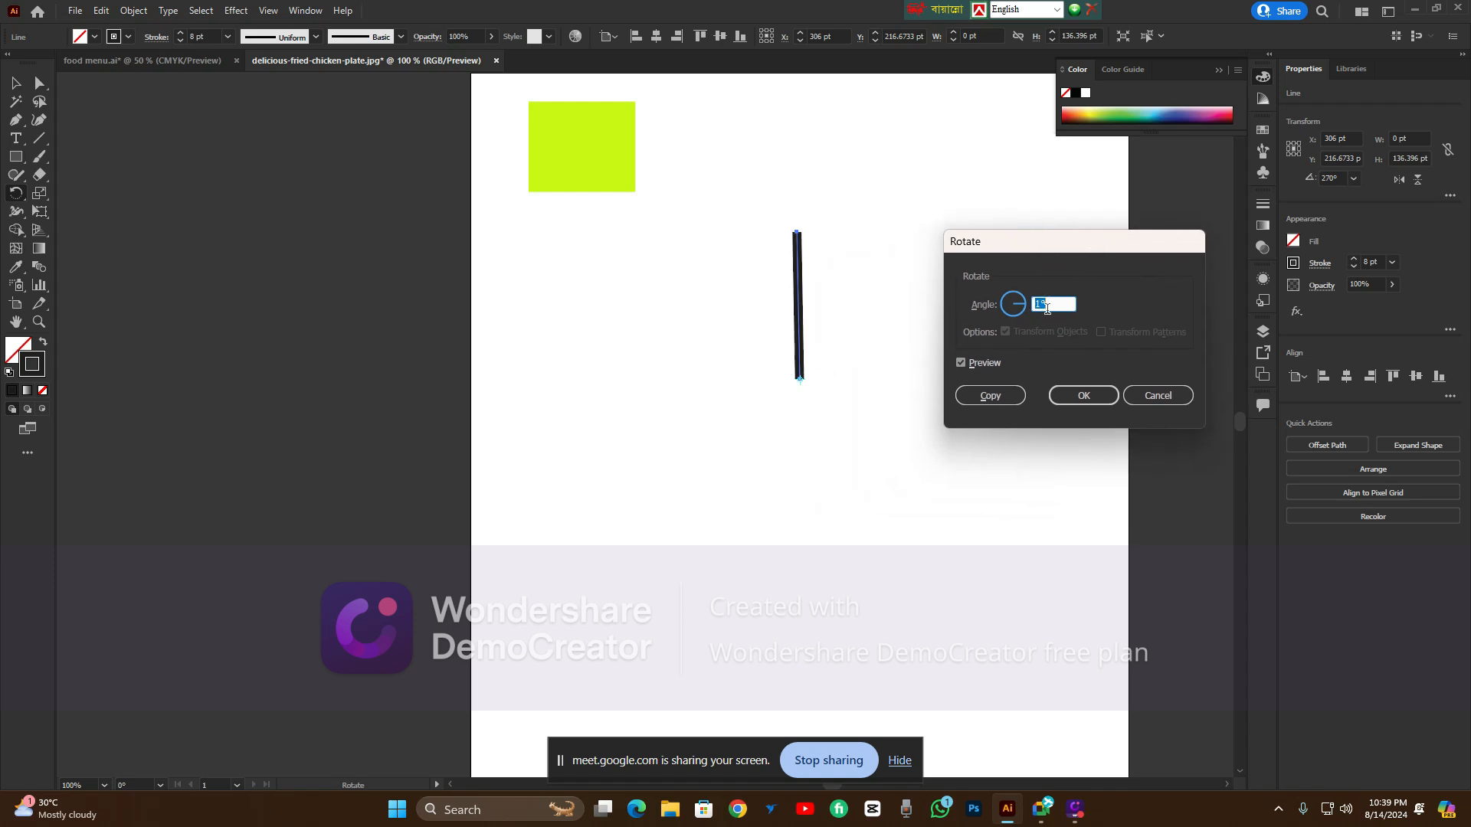
pyautogui.press('Up')
pyautogui.press('Up')
pyautogui.press('Up')
pyautogui.press('Up')
pyautogui.press('Up')
pyautogui.press('Up')
pyautogui.press('Up')
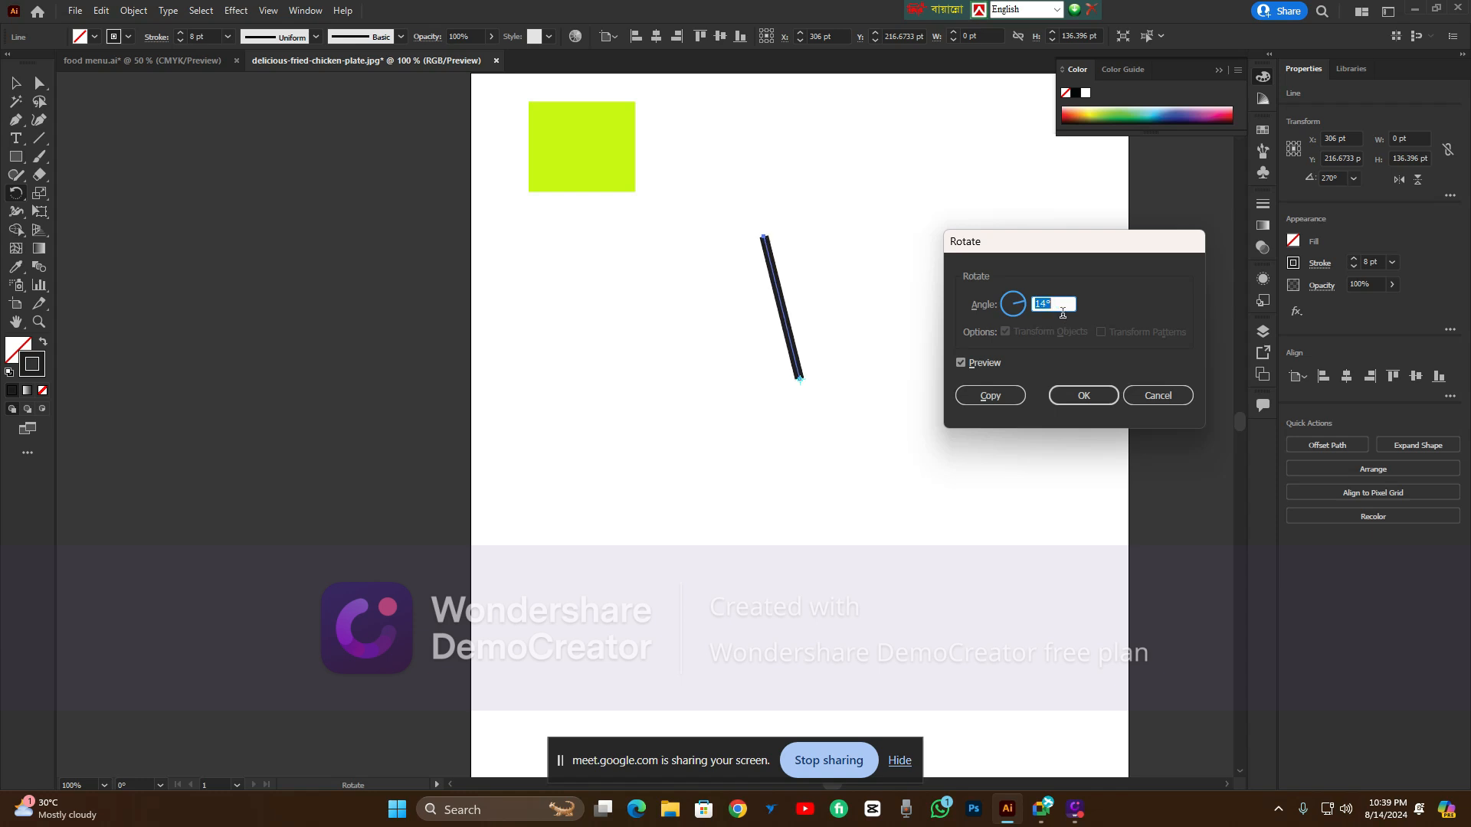
pyautogui.click(967, 395)
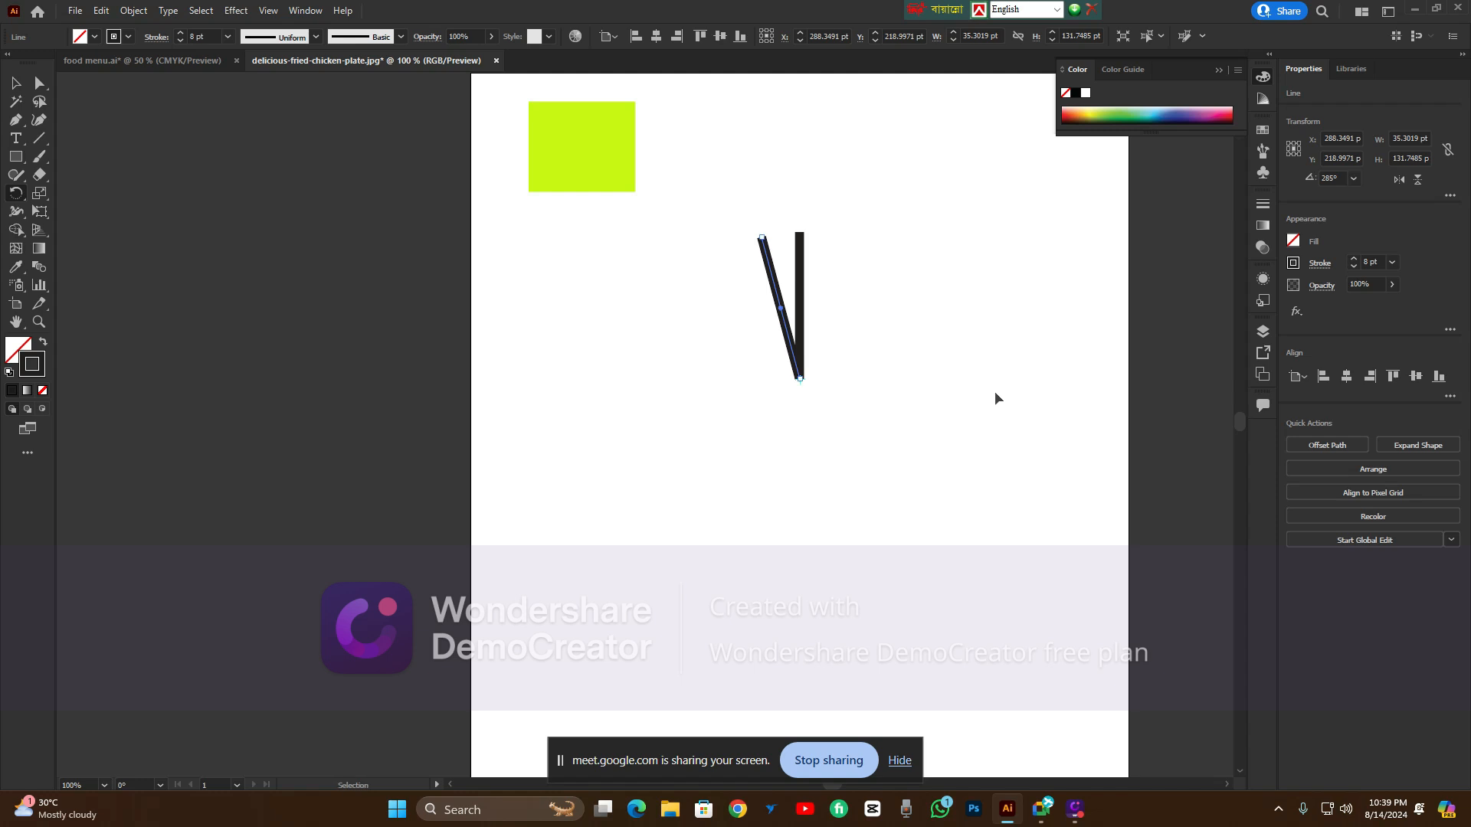
# Repeat the 15° rotated copy around the line's lower end until the lines form a full circle
pyautogui.hotkey('ctrl', 'd')
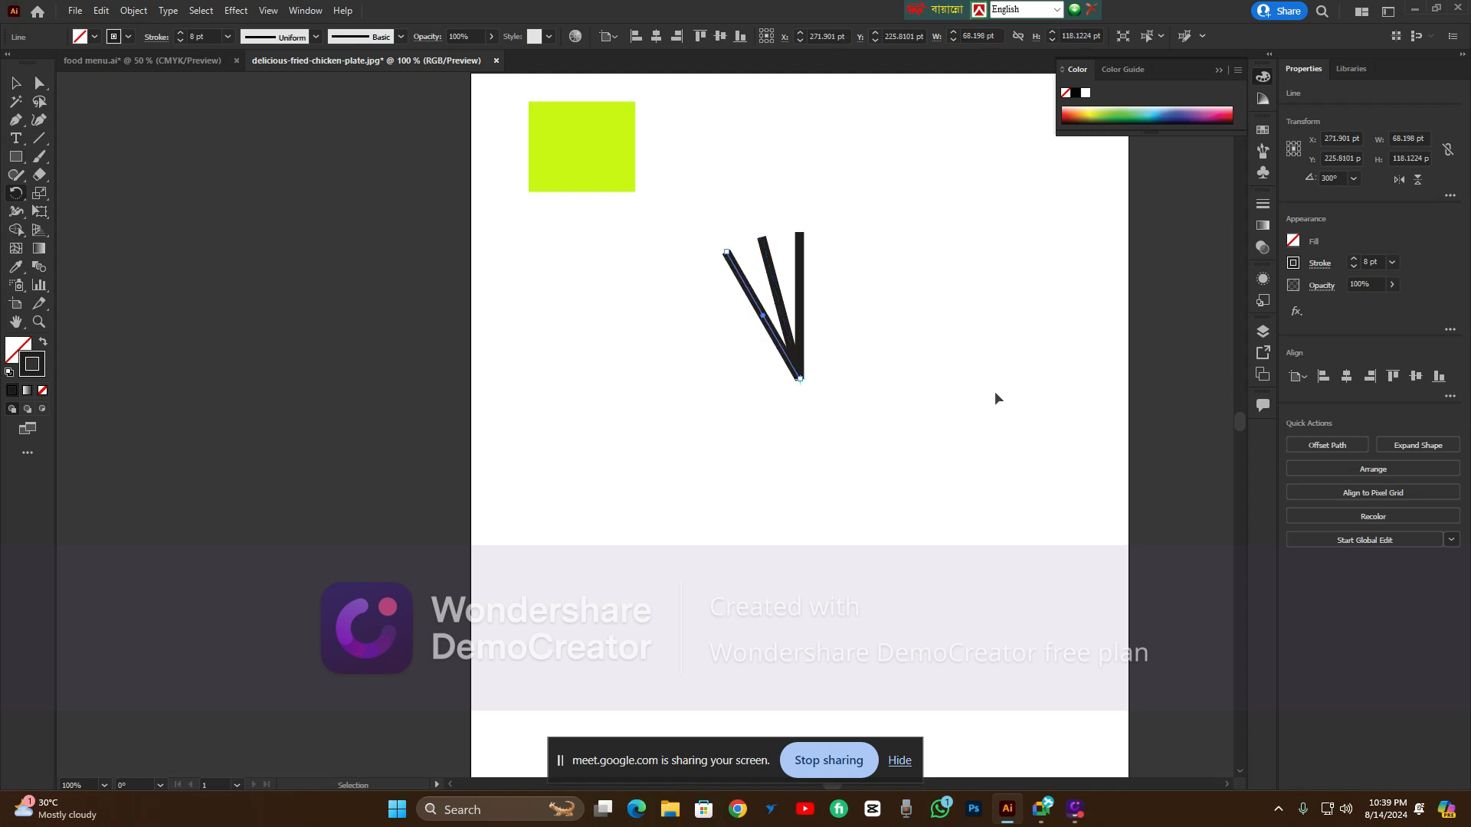
pyautogui.hotkey('ctrl', 'd')
pyautogui.hotkey('ctrl', 'd')
pyautogui.hotkey('ctrl', 'd')
pyautogui.hotkey('ctrl', 'd')
pyautogui.hotkey('ctrl', 'd')
pyautogui.hotkey('ctrl', 'd')
pyautogui.hotkey('ctrl', 'd')
pyautogui.hotkey('ctrl', 'd')
pyautogui.hotkey('ctrl', 'd')
pyautogui.hotkey('ctrl', 'd')
pyautogui.hotkey('ctrl', 'd')
pyautogui.hotkey('ctrl', 'd')
pyautogui.hotkey('ctrl', 'd')
pyautogui.hotkey('ctrl', 'd')
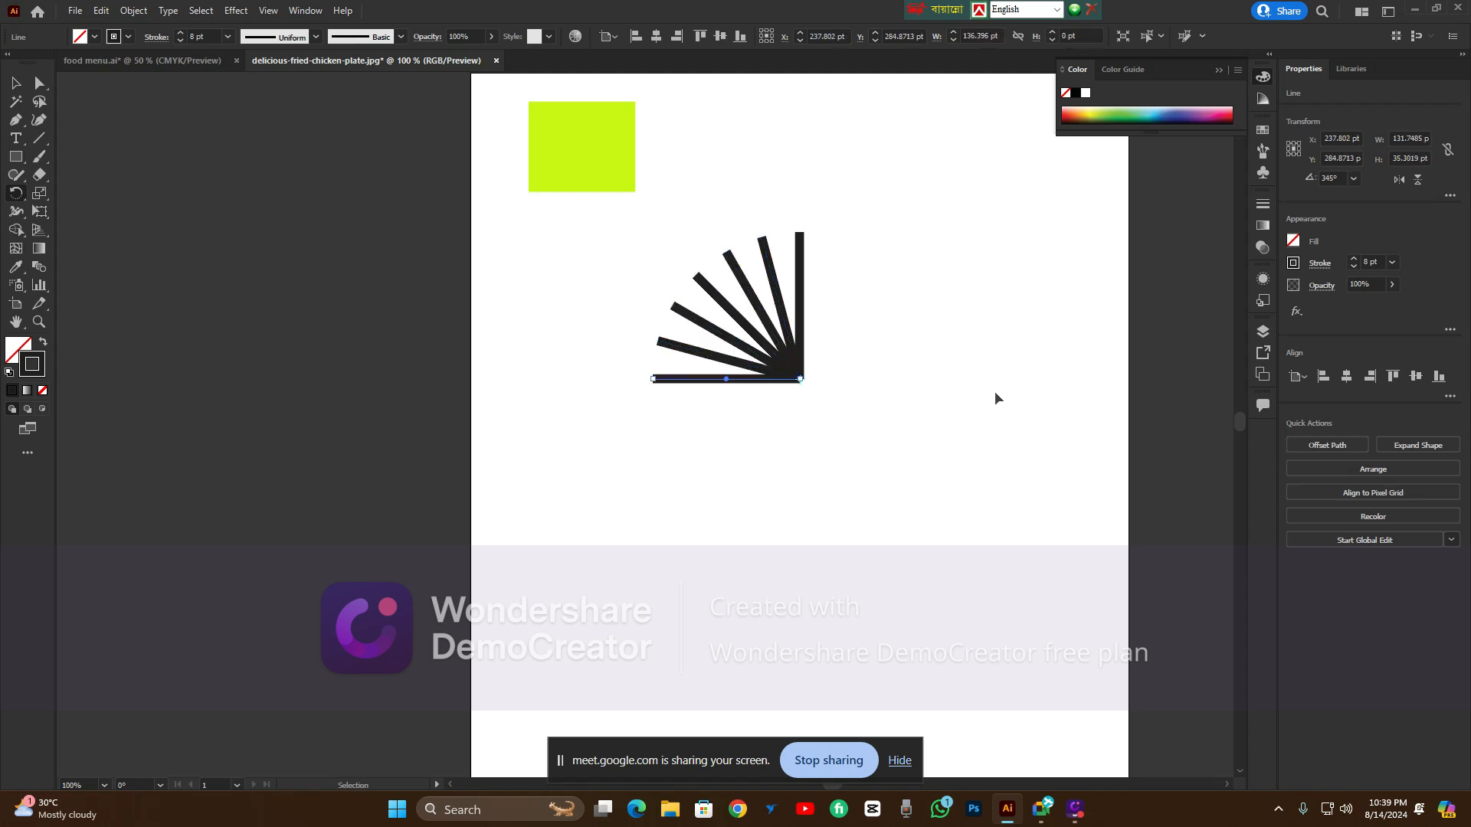
pyautogui.hotkey('ctrl', 'd')
pyautogui.hotkey('ctrl', 'd')
pyautogui.hotkey('ctrl', 'd')
pyautogui.hotkey('ctrl', 'd')
pyautogui.hotkey('ctrl', 'd')
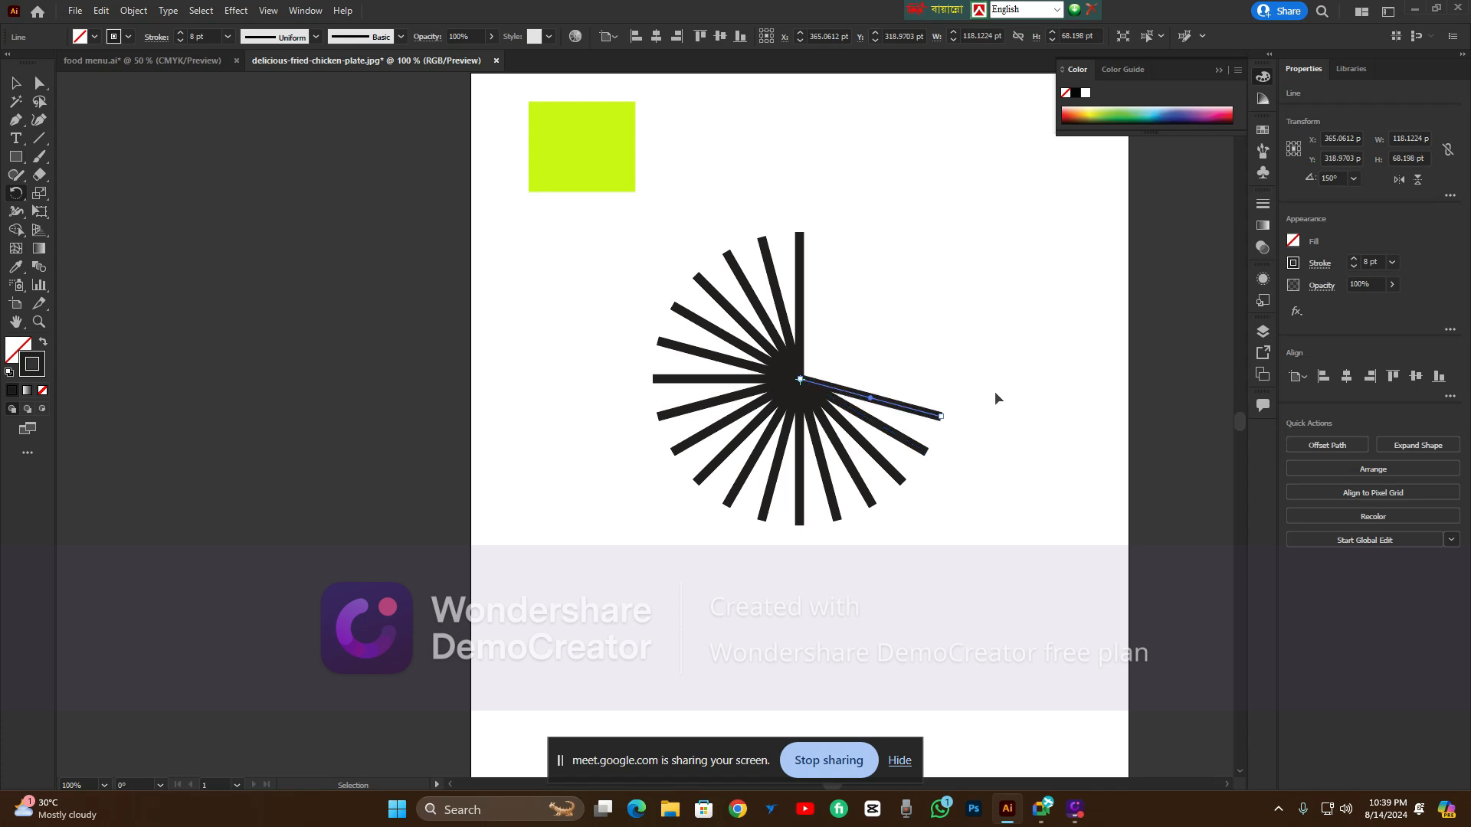
pyautogui.hotkey('ctrl', 'd')
pyautogui.hotkey('ctrl', 'd')
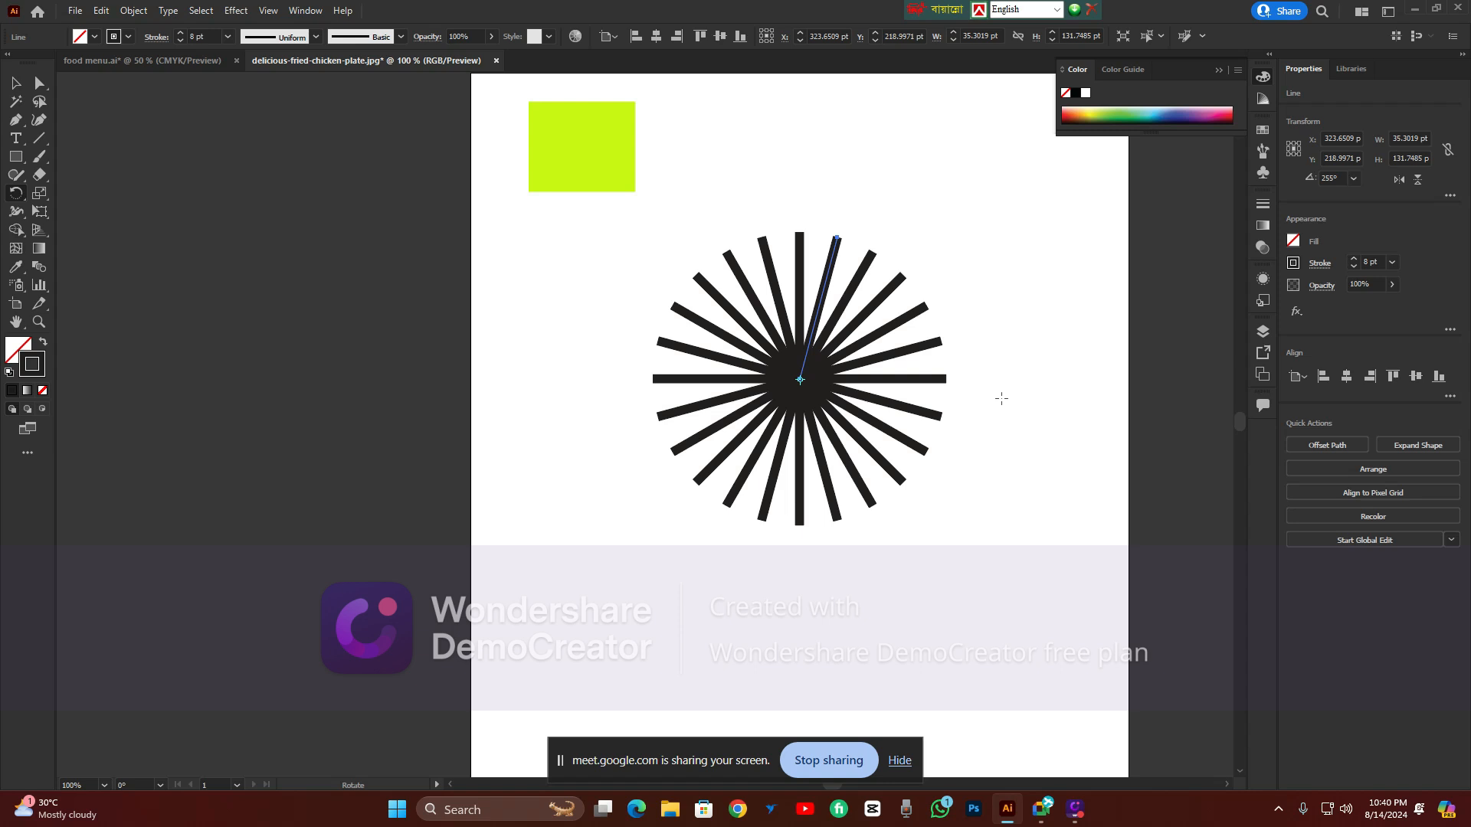
# Undo the repeated copies until only the vertical line and its first 15° copy remain
pyautogui.hotkey('ctrl', 'z')
pyautogui.hotkey('ctrl', 'z')
pyautogui.hotkey('ctrl', 'z')
pyautogui.hotkey('ctrl', 'z')
pyautogui.hotkey('ctrl', 'z')
pyautogui.hotkey('ctrl', 'z')
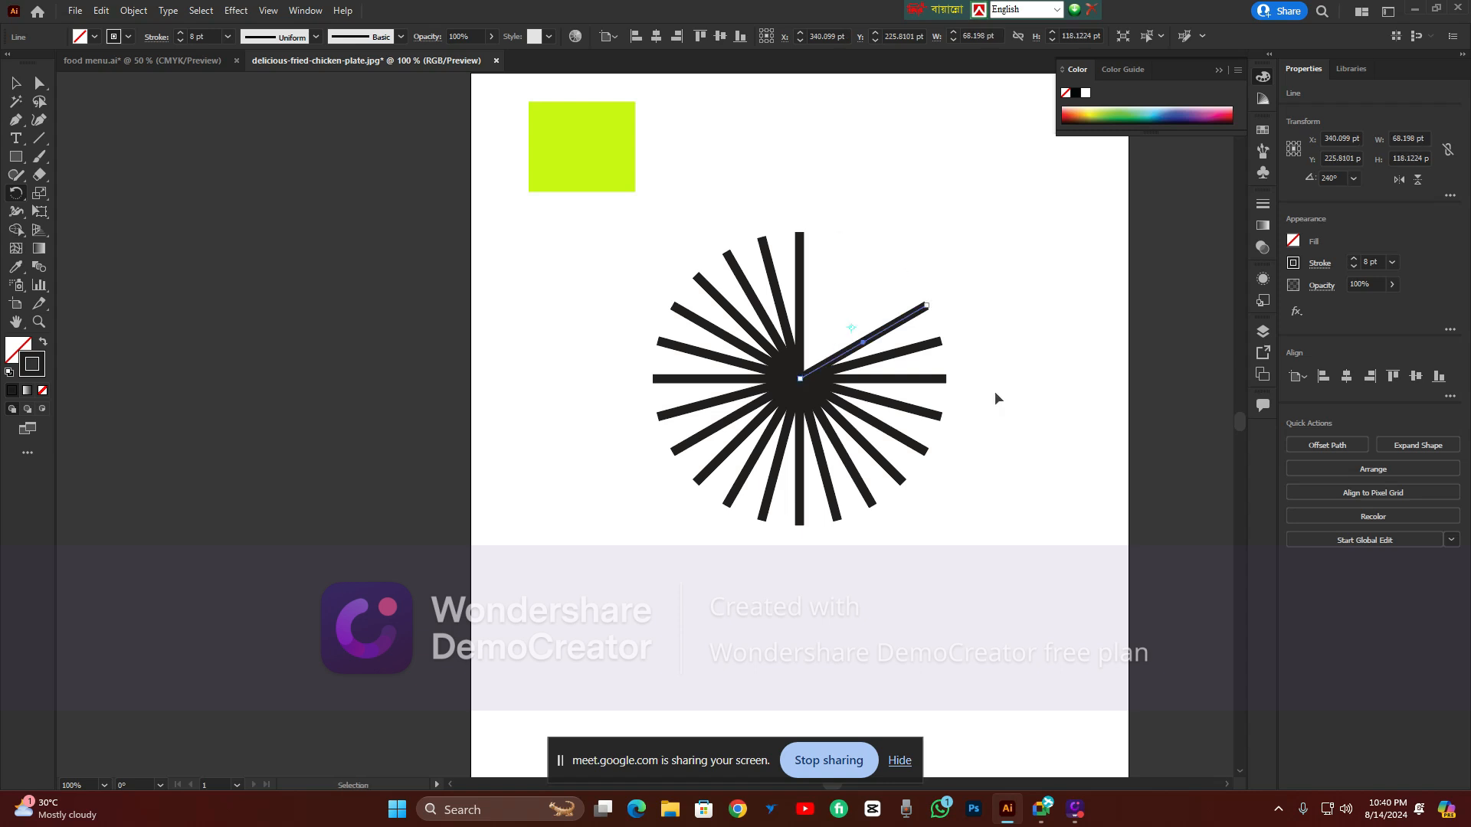
pyautogui.hotkey('ctrl', 'z')
pyautogui.hotkey('ctrl', 'z')
pyautogui.hotkey('ctrl', 'z')
pyautogui.hotkey('ctrl', 'z')
pyautogui.hotkey('ctrl', 'z')
pyautogui.hotkey('ctrl', 'z')
pyautogui.hotkey('ctrl', 'z')
pyautogui.hotkey('ctrl', 'z')
pyautogui.hotkey('ctrl', 'z')
pyautogui.hotkey('ctrl', 'z')
pyautogui.hotkey('ctrl', 'z')
pyautogui.hotkey('ctrl', 'z')
pyautogui.hotkey('ctrl', 'z')
pyautogui.hotkey('ctrl', 'z')
pyautogui.hotkey('ctrl', 'z')
pyautogui.hotkey('ctrl', 'z')
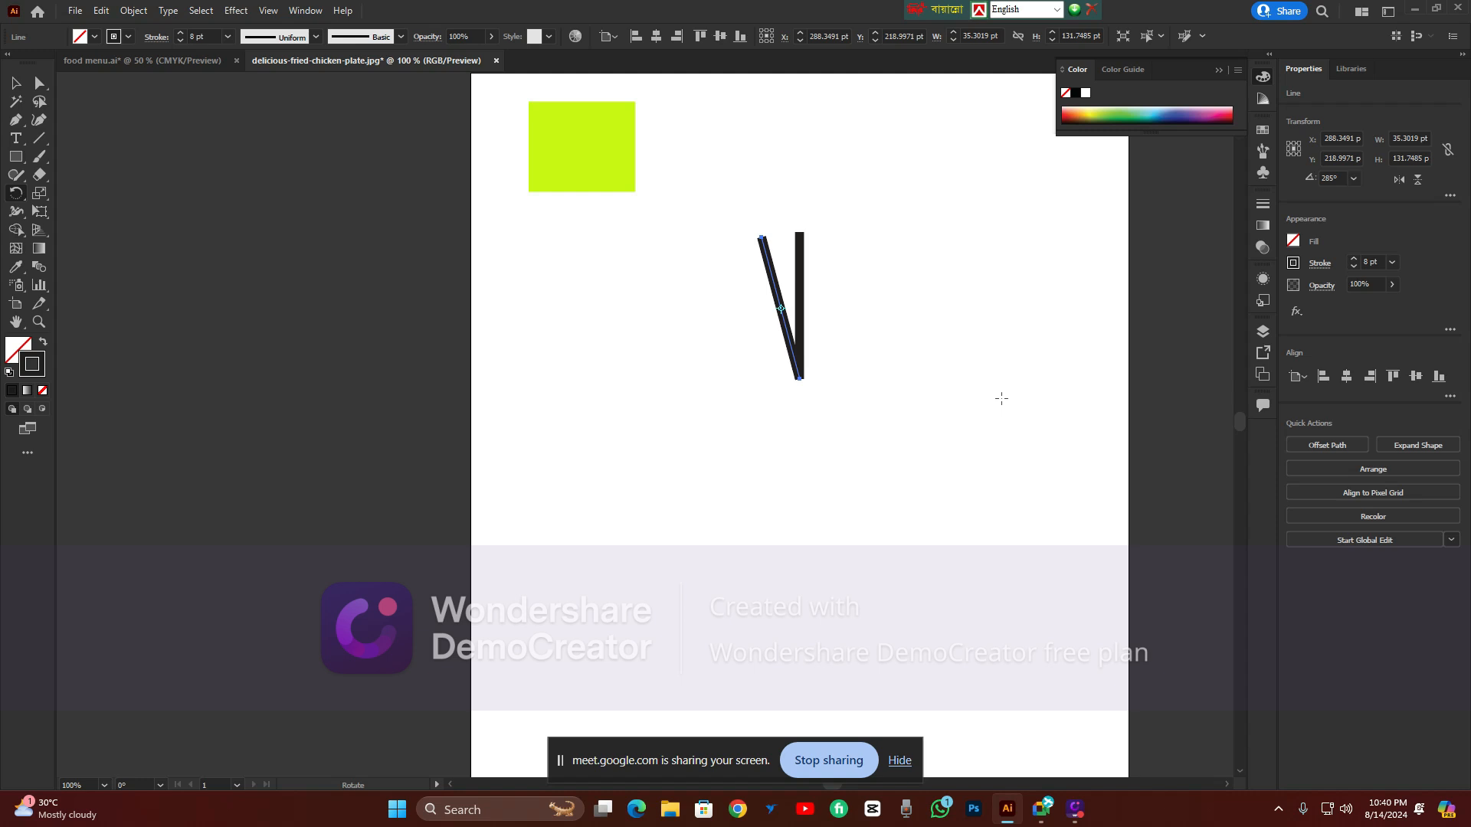
# Rebuild the full starburst by repeating the last rotated copy all the way around the lower end
pyautogui.press('v')
pyautogui.press('r')
pyautogui.hotkey('ctrl', 'd')
pyautogui.press('v')
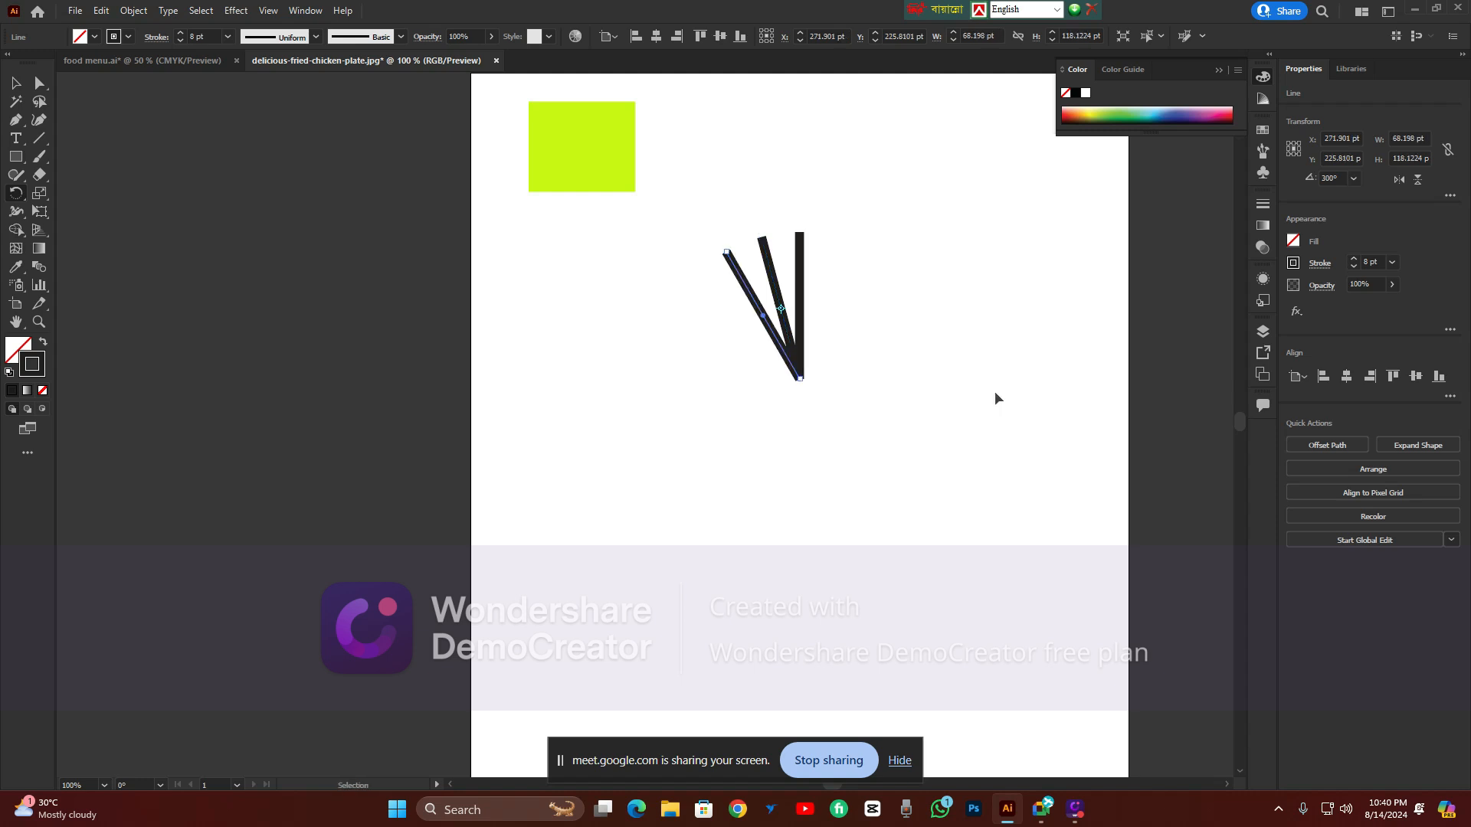
pyautogui.hotkey('ctrl', 'd')
pyautogui.hotkey('ctrl', 'd')
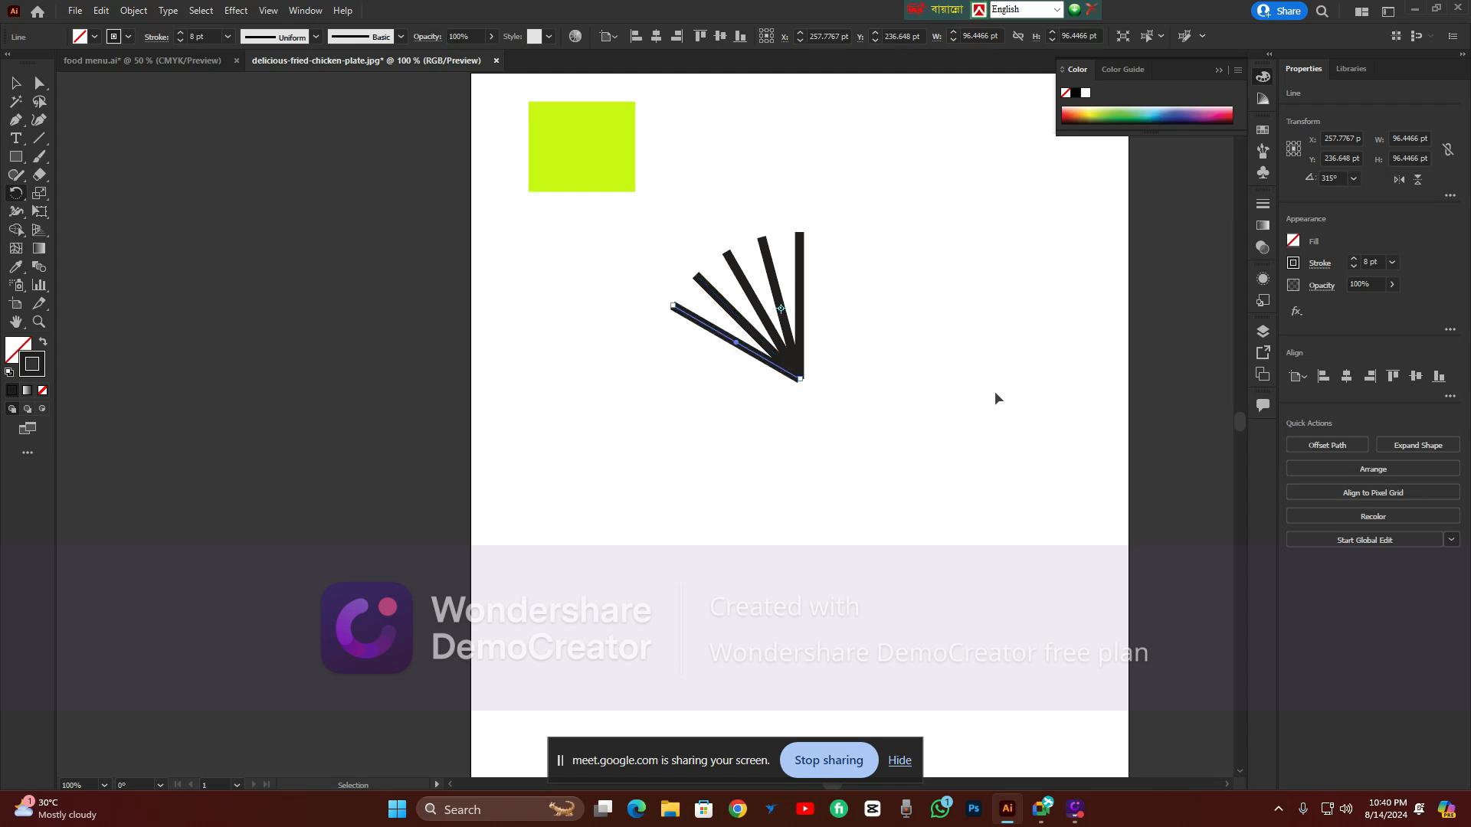
pyautogui.hotkey('ctrl', 'd')
pyautogui.hotkey('ctrl', 'd')
pyautogui.hotkey('ctrl', 'd')
pyautogui.hotkey('ctrl', 'd')
pyautogui.hotkey('ctrl', 'd')
pyautogui.hotkey('ctrl', 'd')
pyautogui.hotkey('ctrl', 'd')
pyautogui.hotkey('ctrl', 'd')
pyautogui.hotkey('ctrl', 'd')
pyautogui.hotkey('ctrl', 'd')
pyautogui.hotkey('ctrl', 'd')
pyautogui.hotkey('ctrl', 'd')
pyautogui.hotkey('ctrl', 'd')
pyautogui.hotkey('ctrl', 'd')
pyautogui.hotkey('ctrl', 'd')
pyautogui.hotkey('ctrl', 'd')
pyautogui.hotkey('ctrl', 'd')
pyautogui.hotkey('ctrl', 'd')
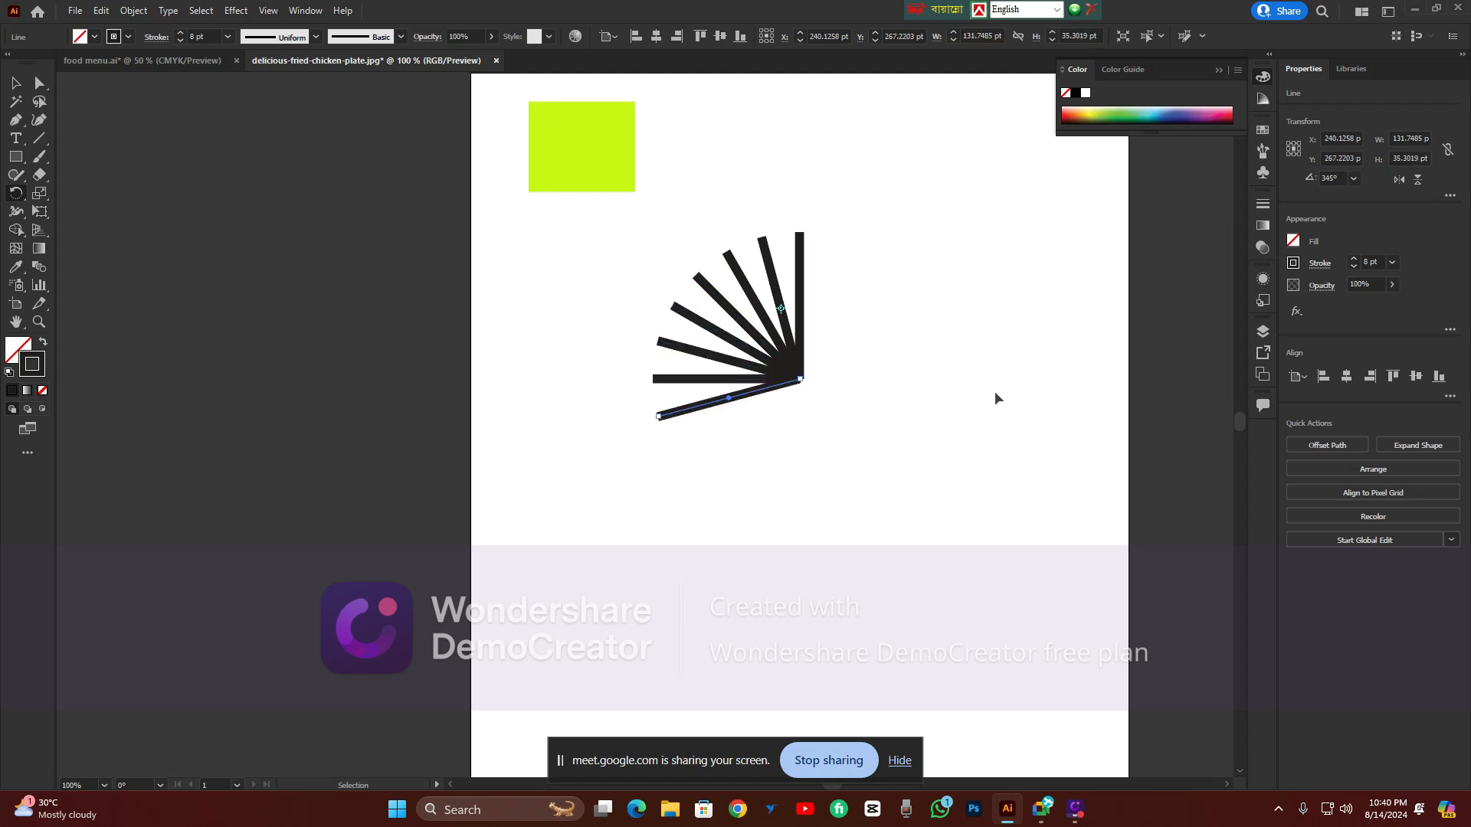
pyautogui.hotkey('ctrl', 'd')
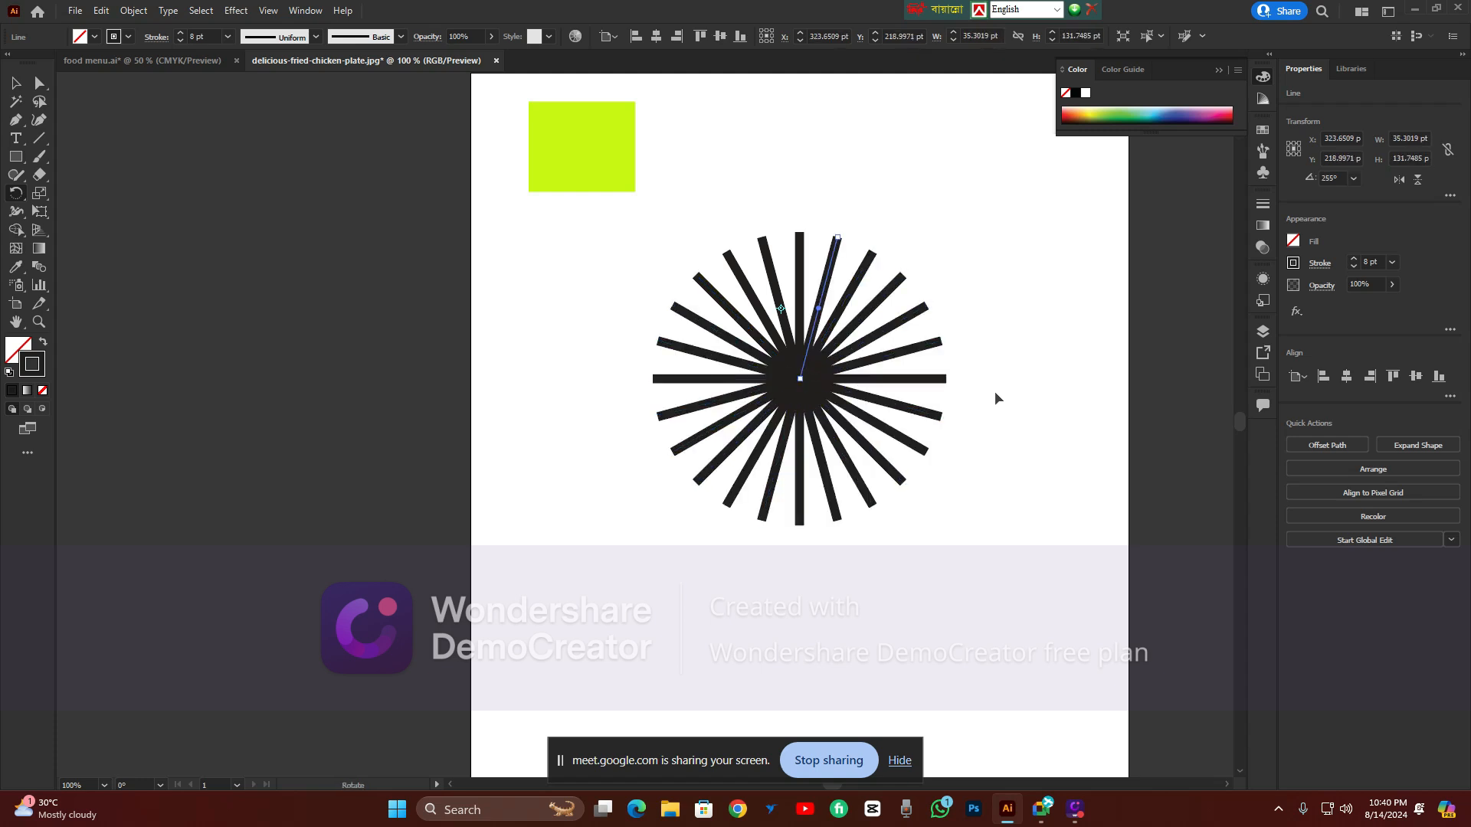
# Deselect the starburst and view it at the full artboard and at 100%
pyautogui.click(15, 85)
pyautogui.click(429, 213)
pyautogui.scroll(-1, 893, 376)
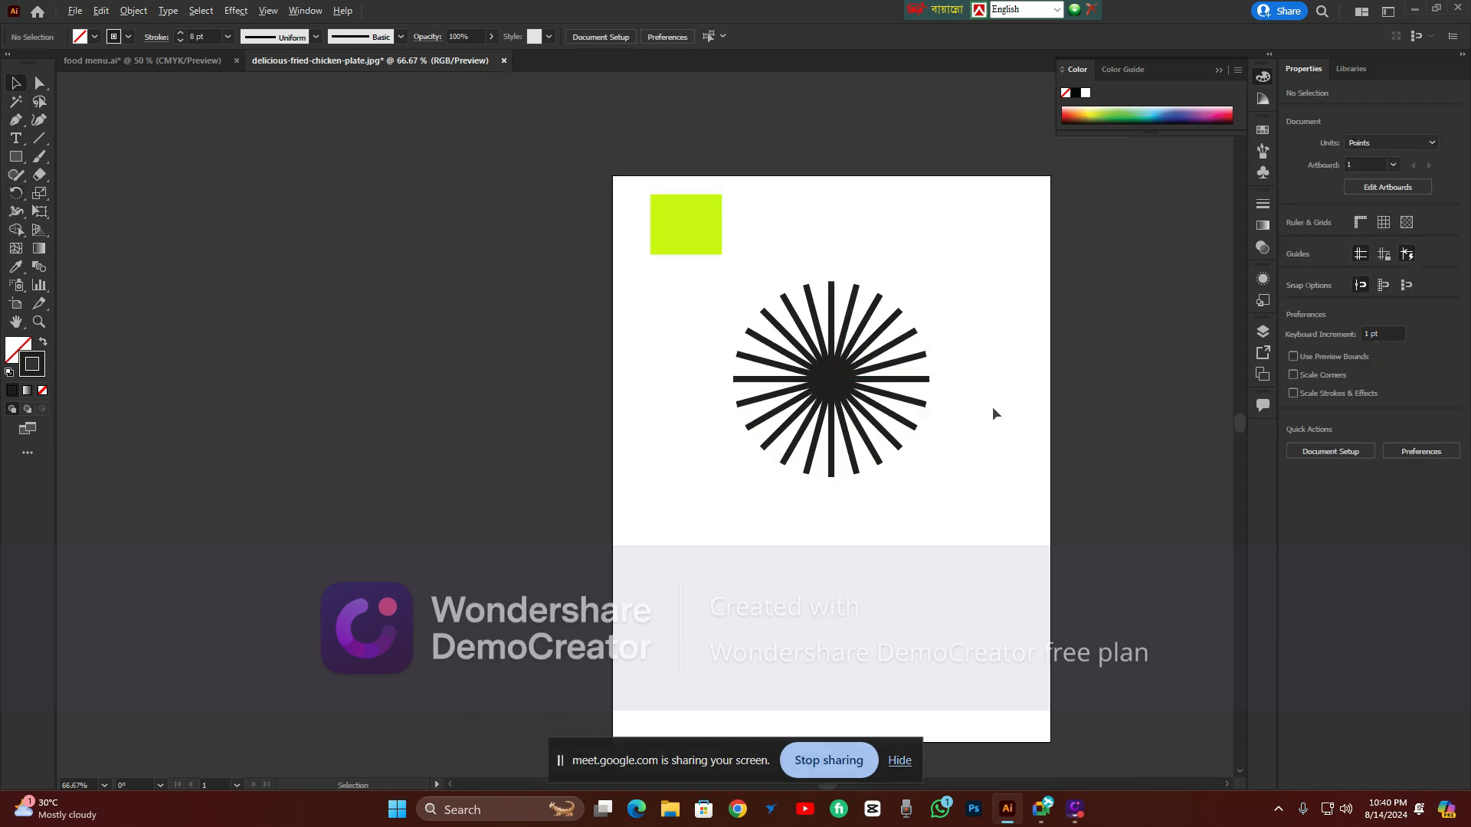
pyautogui.scroll(1, 992, 406)
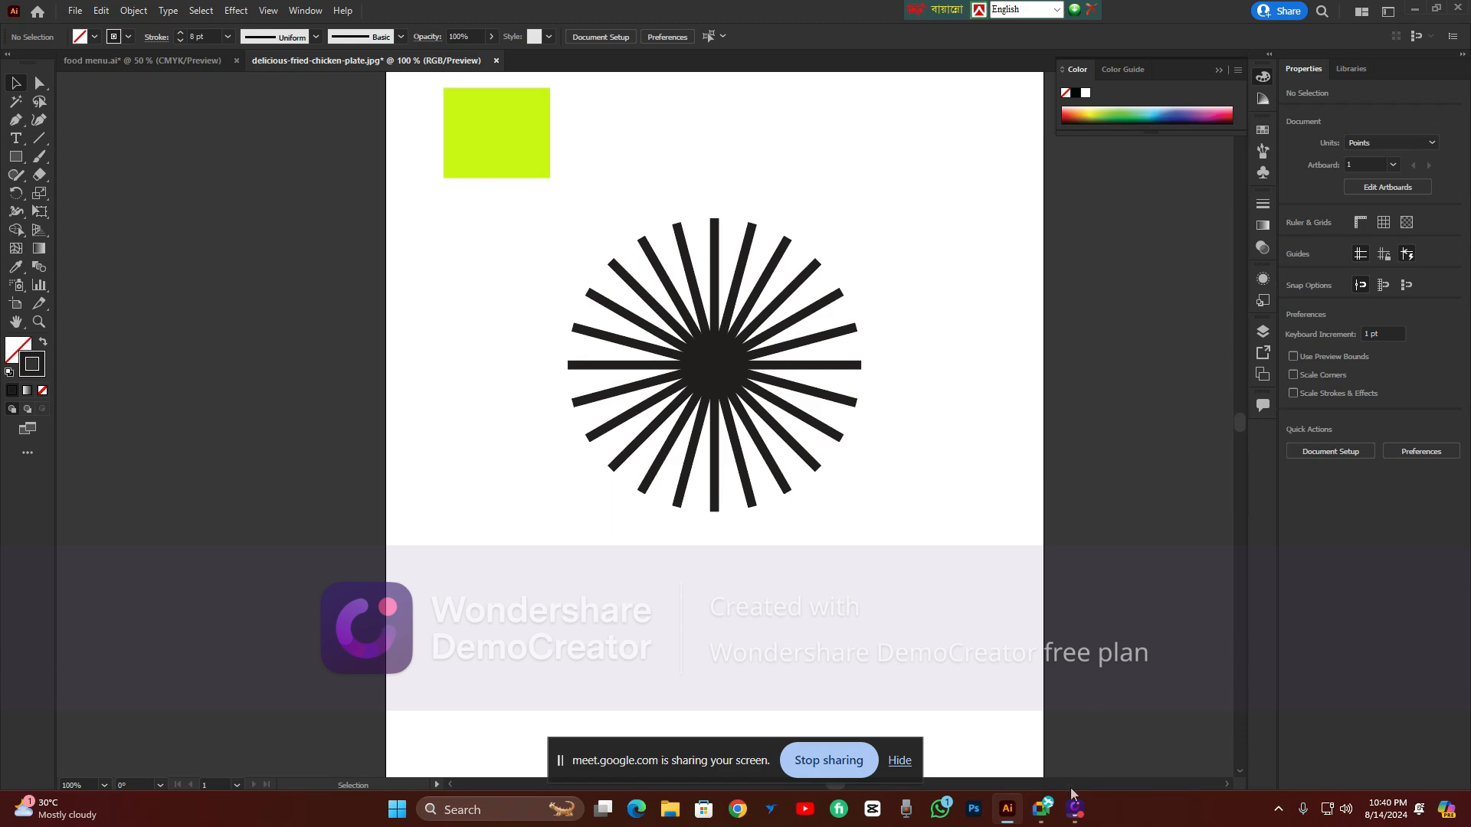
# Switch to Google Meet to check the participants list, and return to the Illustrator document
pyautogui.moveTo(1040, 808)
pyautogui.click(1012, 718)
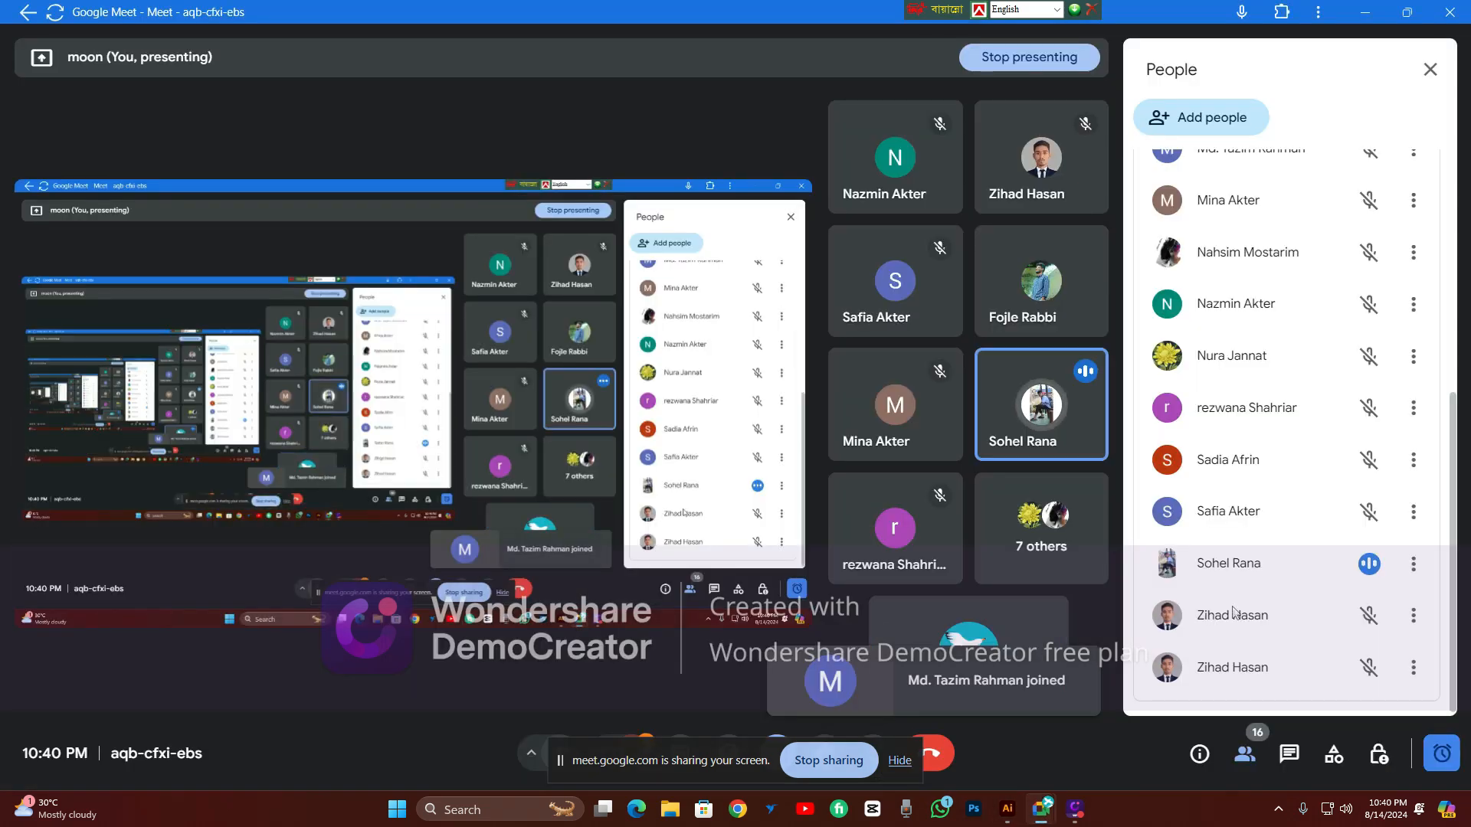
pyautogui.moveTo(1007, 808)
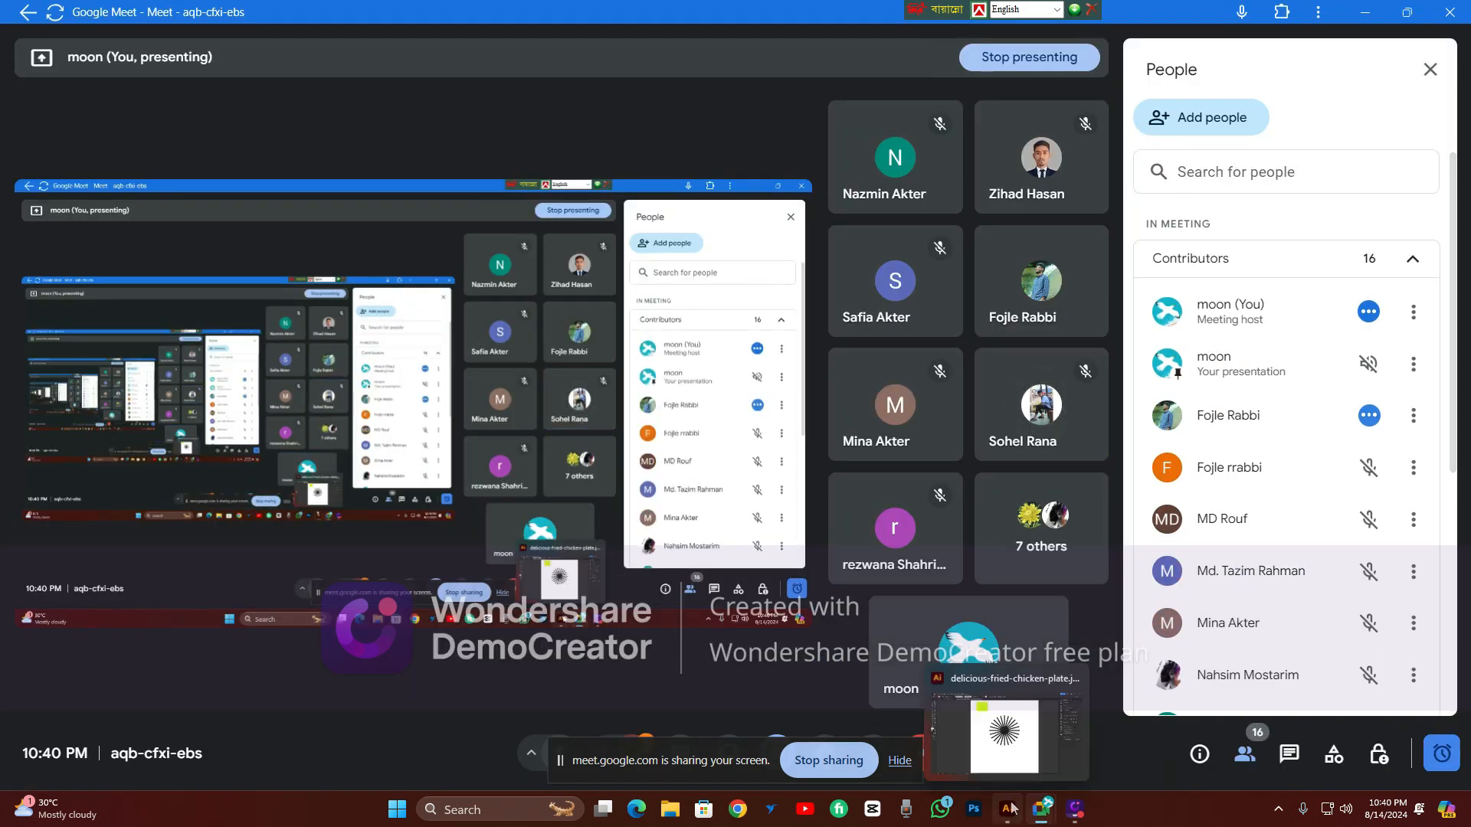
pyautogui.click(1001, 732)
# Undo all the rotated copies of the starburst until only the original vertical line remains
pyautogui.moveTo(619, 150); pyautogui.dragTo(875, 548)
pyautogui.click(938, 494)
pyautogui.hotkey('ctrl', 'z')
pyautogui.hotkey('ctrl', 'z')
pyautogui.hotkey('ctrl', 'z')
pyautogui.hotkey('ctrl', 'z')
pyautogui.hotkey('ctrl', 'z')
pyautogui.hotkey('ctrl', 'z')
pyautogui.hotkey('ctrl', 'z')
pyautogui.hotkey('ctrl', 'z')
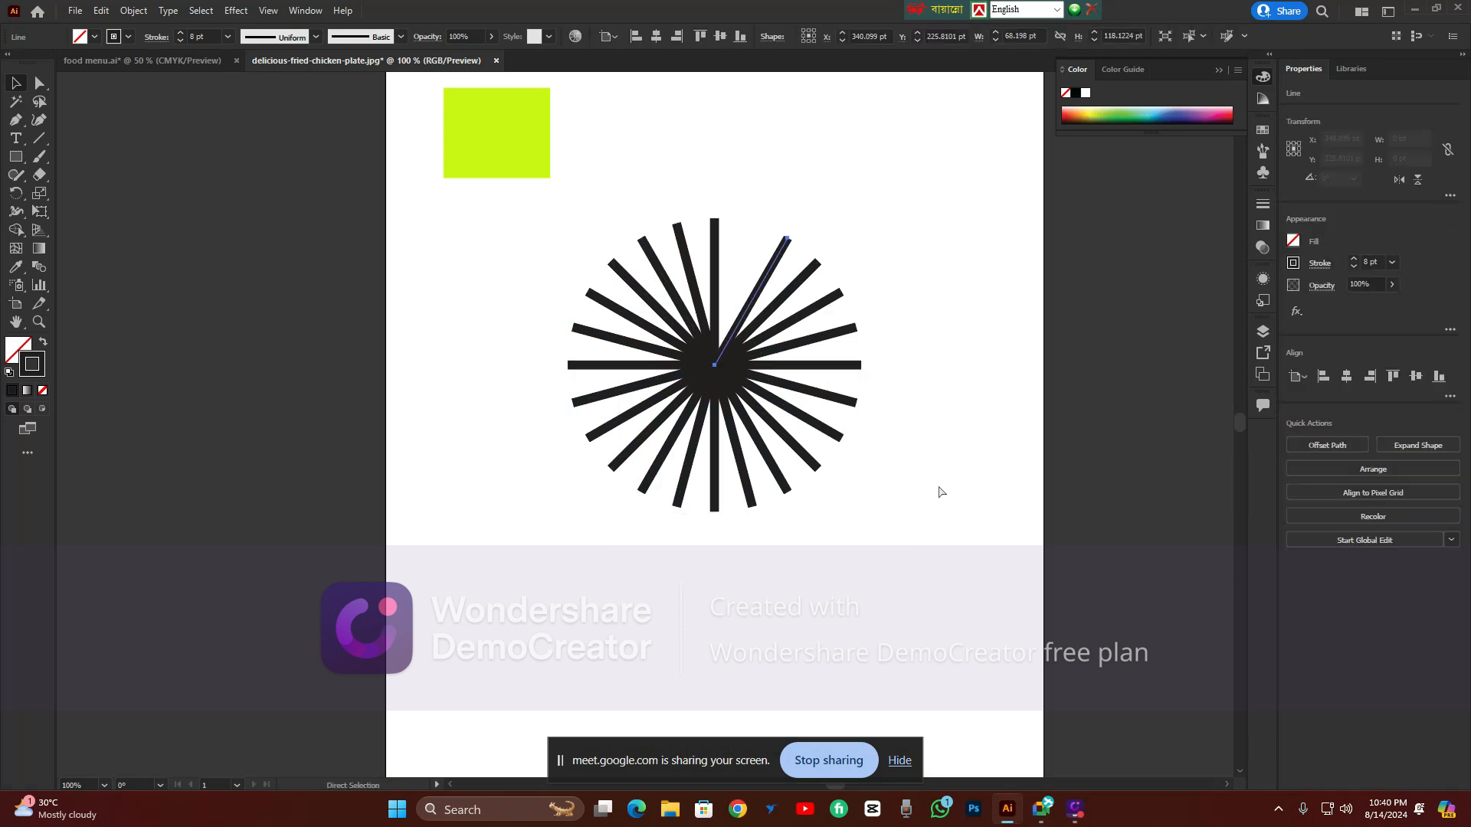
pyautogui.hotkey('ctrl', 'z')
pyautogui.hotkey('ctrl', 'z')
pyautogui.hotkey('ctrl', 'z')
pyautogui.hotkey('ctrl', 'z')
pyautogui.hotkey('ctrl', 'z')
pyautogui.hotkey('ctrl', 'z')
pyautogui.hotkey('ctrl', 'z')
pyautogui.hotkey('ctrl', 'z')
pyautogui.hotkey('ctrl', 'z')
pyautogui.hotkey('ctrl', 'z')
pyautogui.hotkey('ctrl', 'z')
pyautogui.hotkey('ctrl', 'z')
pyautogui.hotkey('ctrl', 'z')
pyautogui.hotkey('ctrl', 'z')
pyautogui.hotkey('ctrl', 'z')
pyautogui.hotkey('ctrl', 'z')
pyautogui.hotkey('ctrl', 'z')
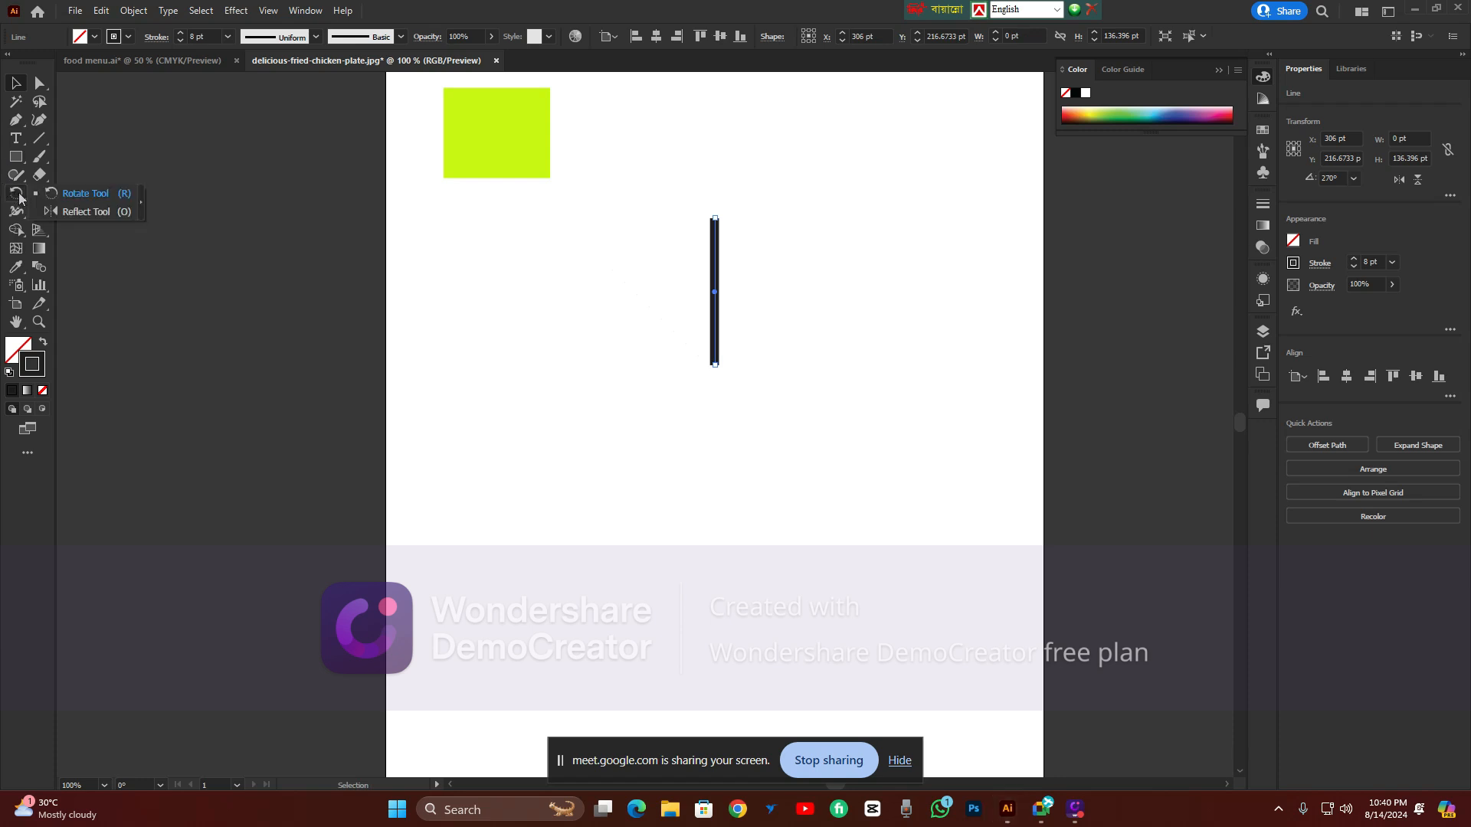
pyautogui.click(16, 193)
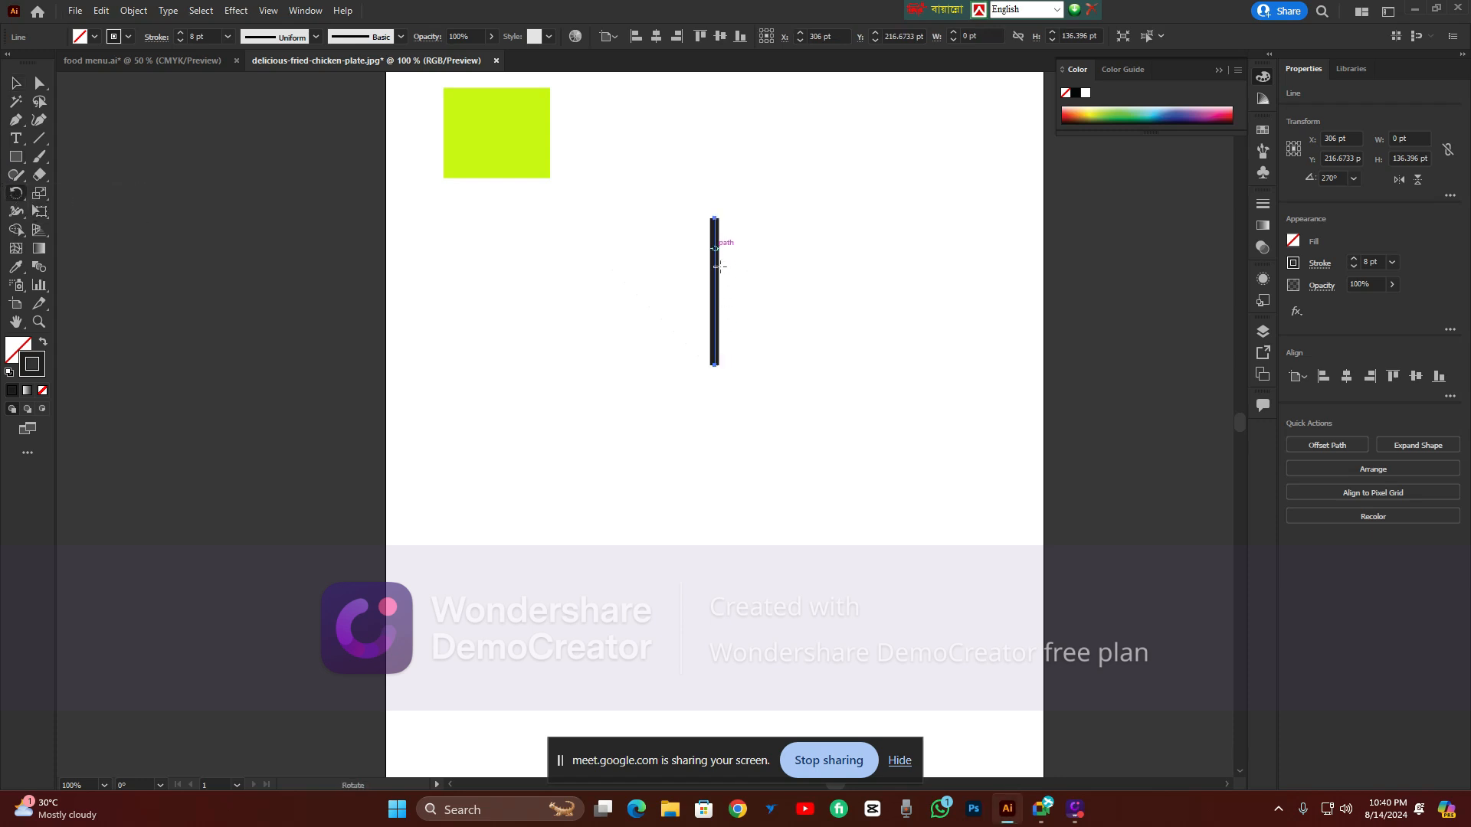
pyautogui.keyDown('alt'); pyautogui.click(715, 218); pyautogui.keyUp('alt')
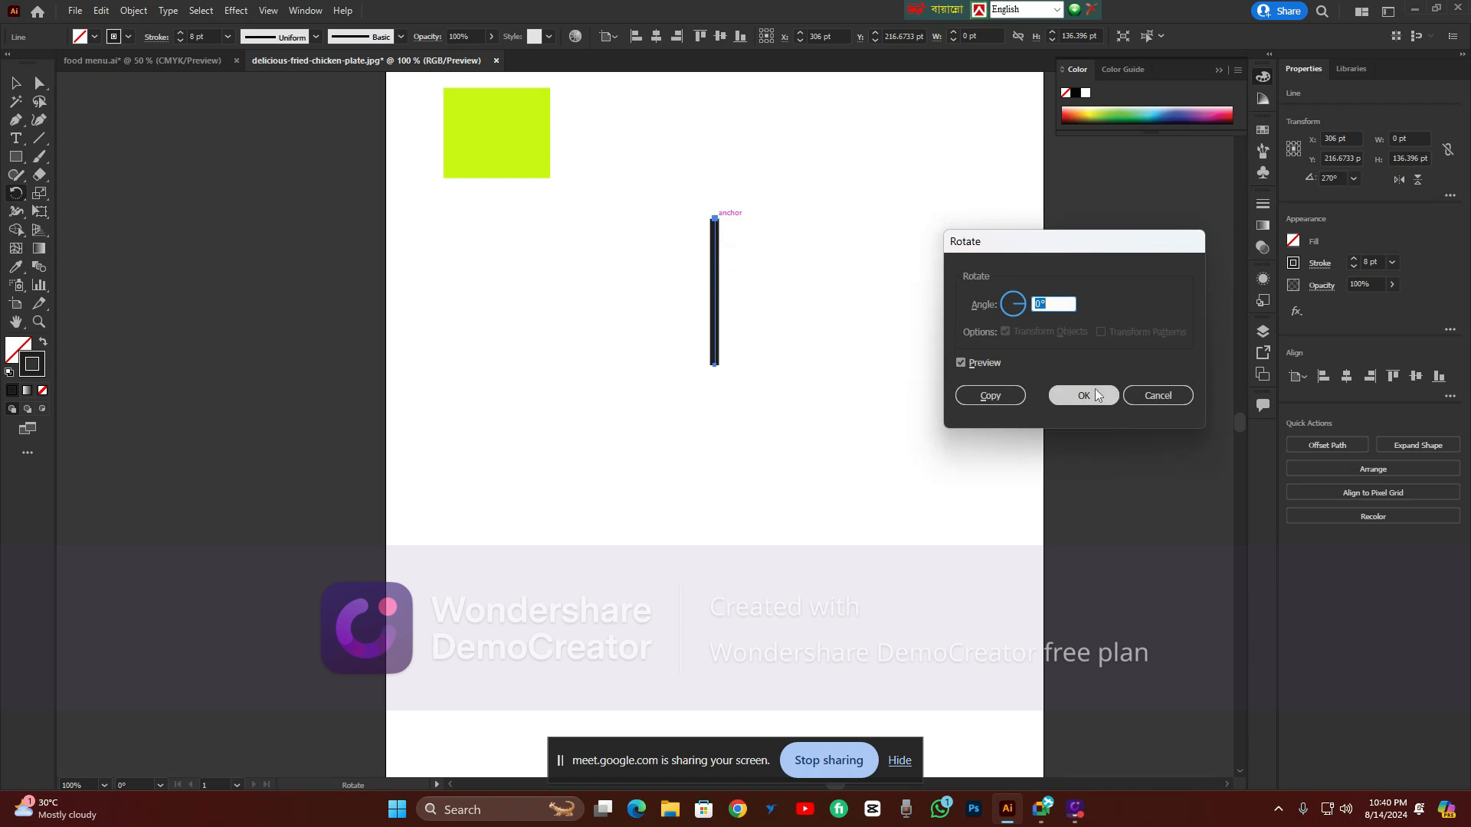
pyautogui.click(1157, 396)
# Delete the vertical line and move the green rectangle to the horizontal centre of the artboard
pyautogui.scroll(2, 99, 145)
pyautogui.click(16, 83)
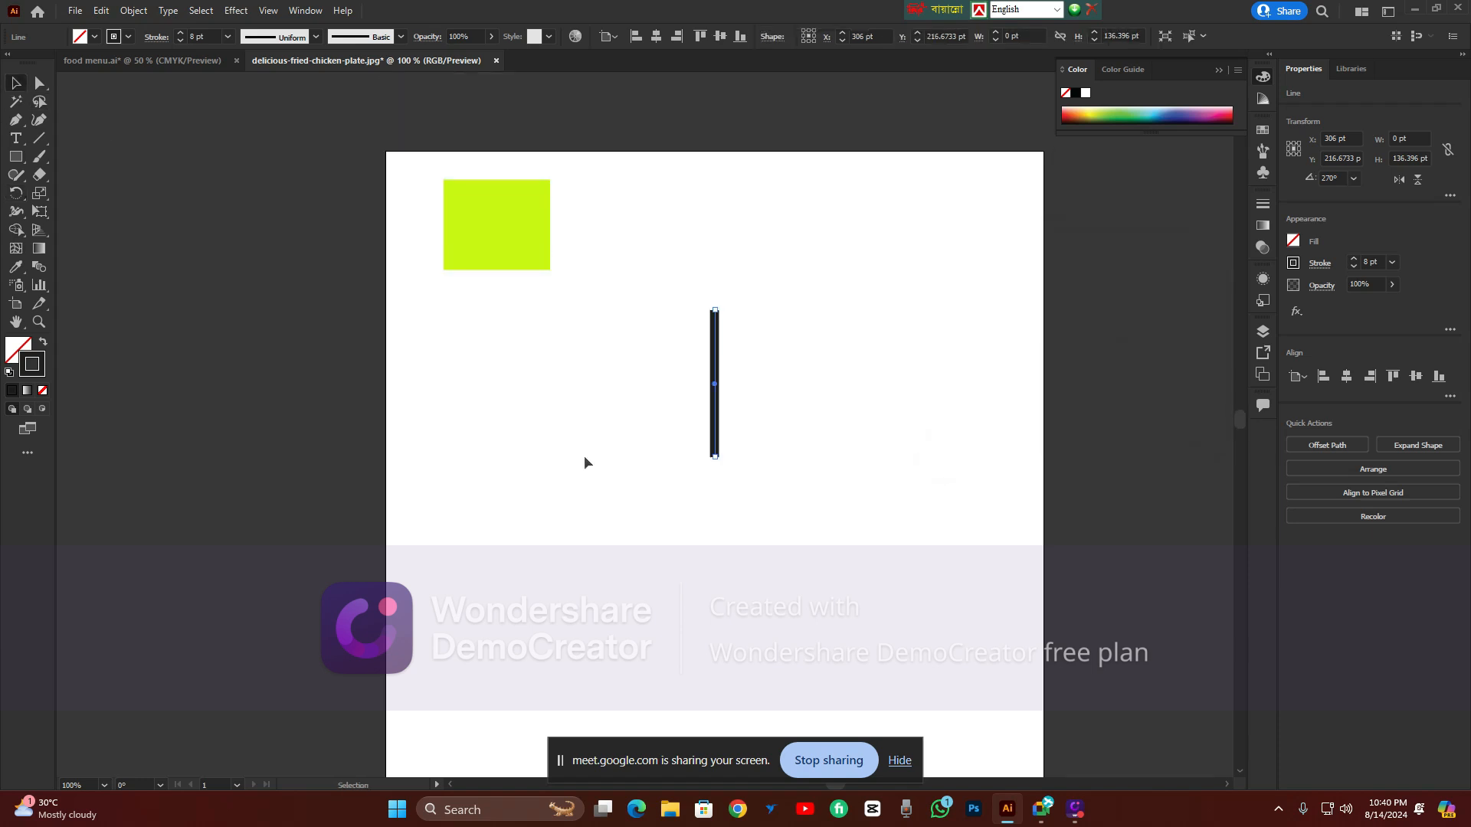
pyautogui.press('Delete')
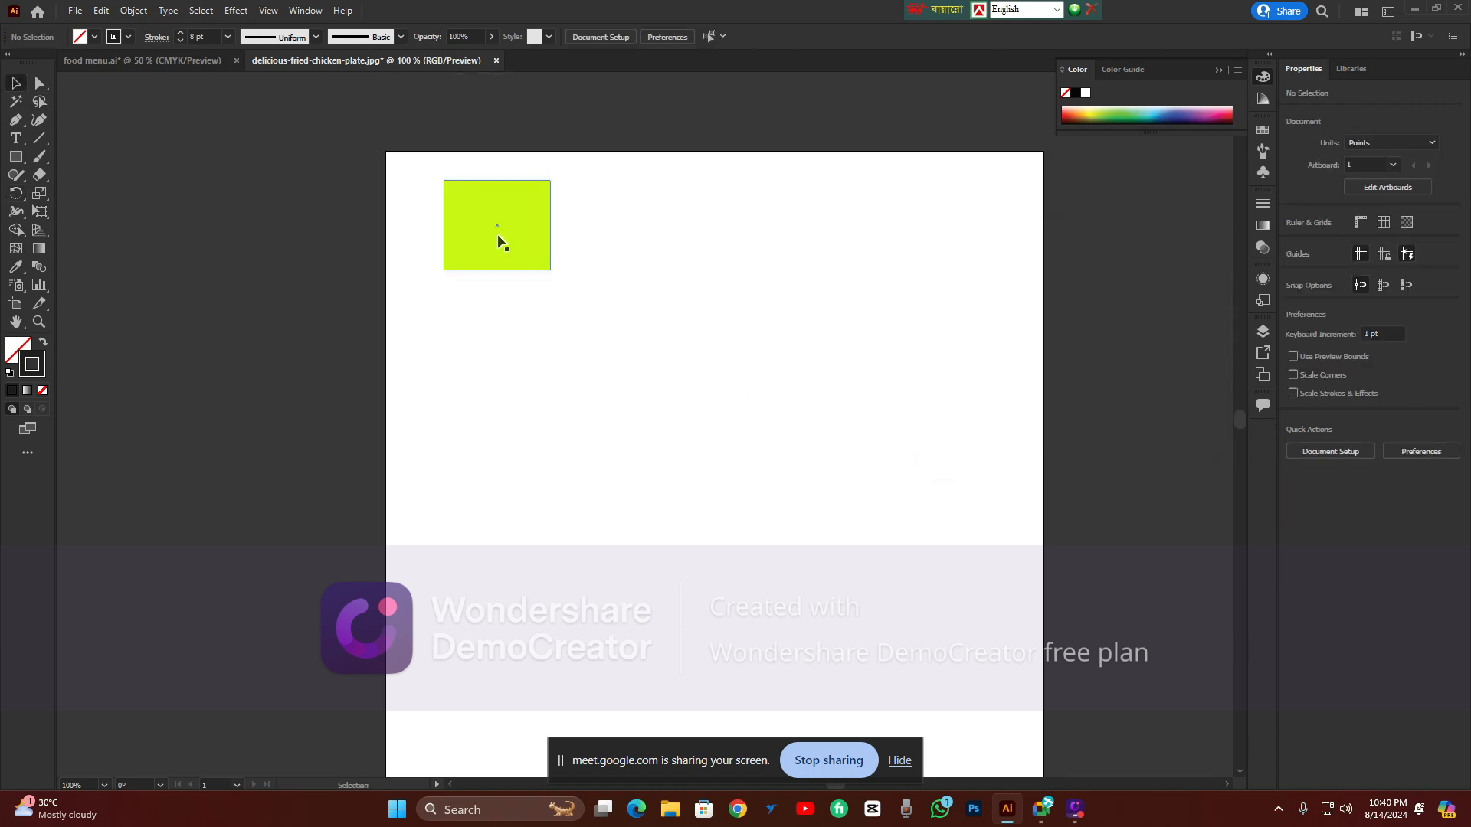
pyautogui.moveTo(500, 237); pyautogui.dragTo(716, 403)
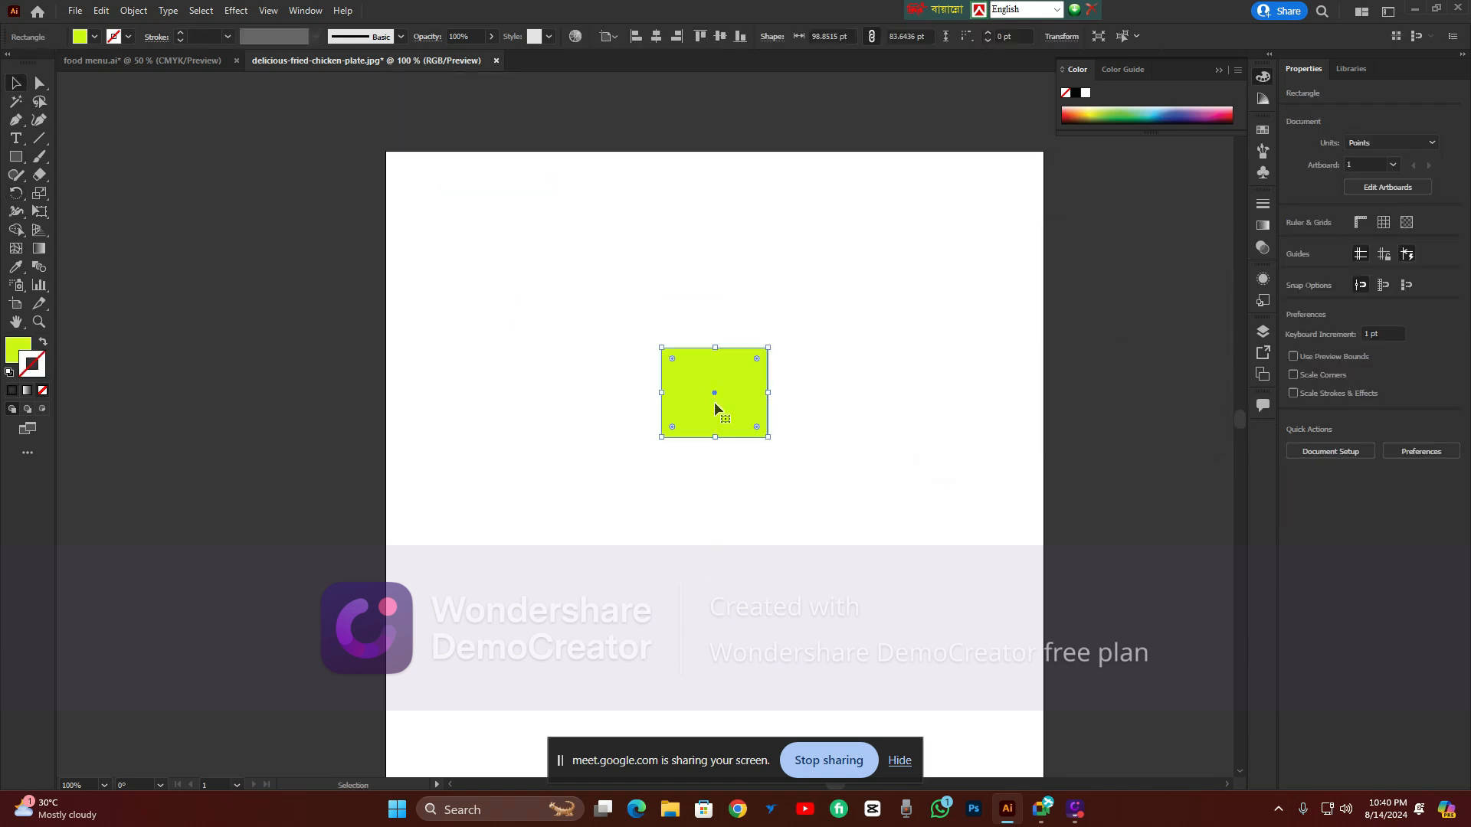
# Create a copy of the green rectangle rotated 35° about its centre with the Rotate Tool
pyautogui.click(17, 193)
pyautogui.scroll(-3, 678, 358)
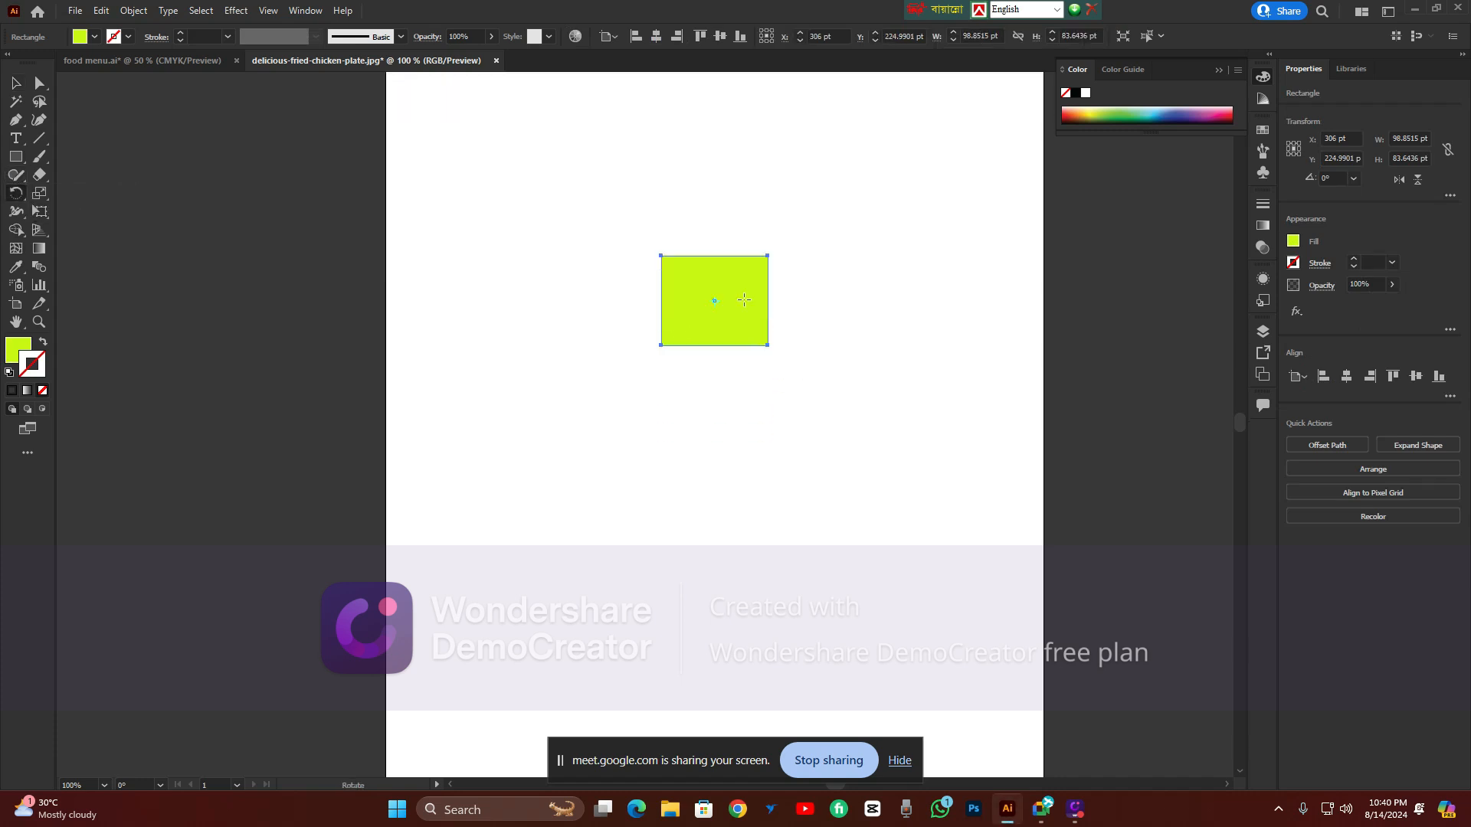
pyautogui.keyDown('alt'); pyautogui.click(722, 307); pyautogui.keyUp('alt')
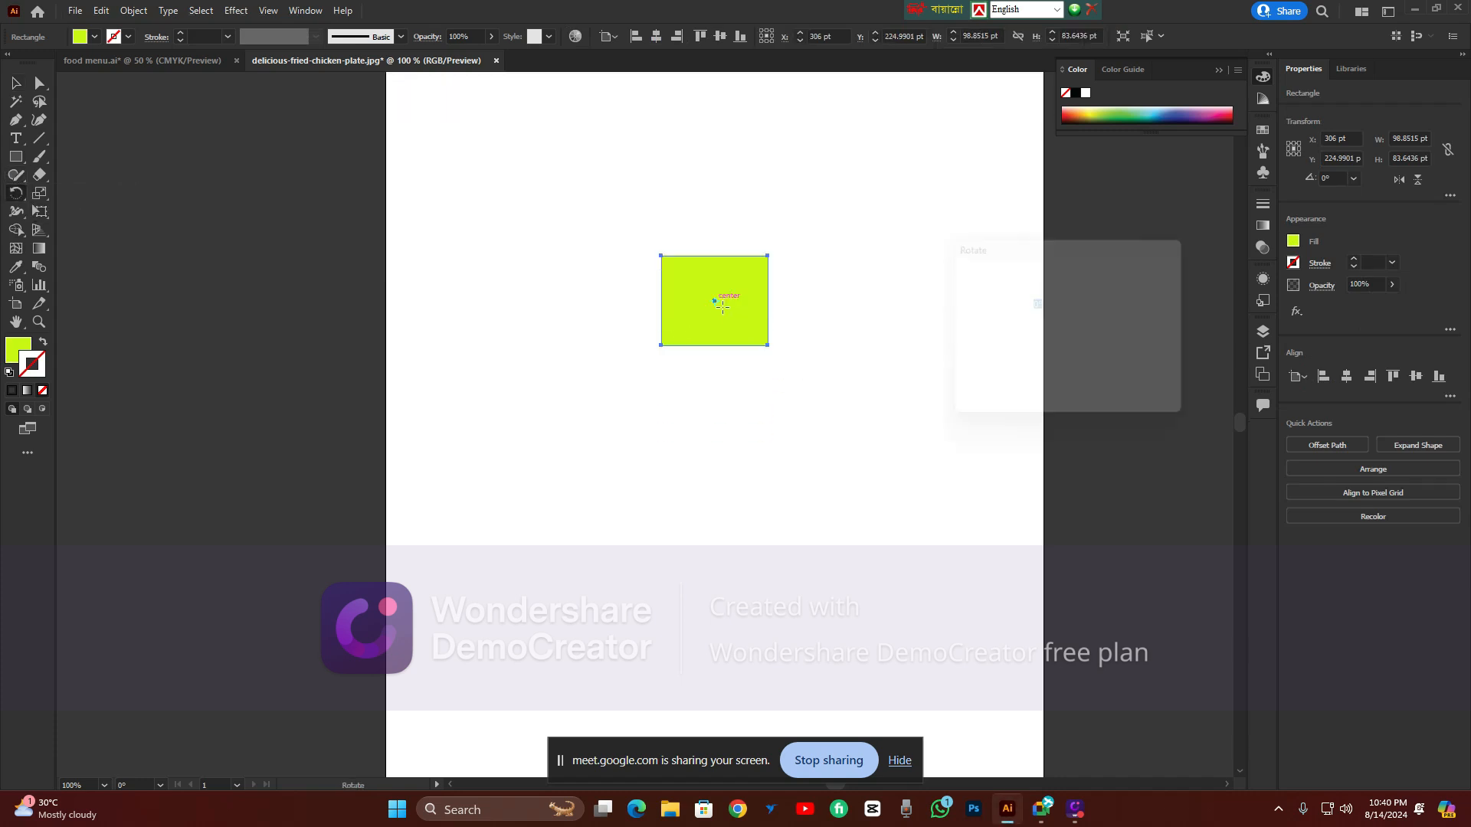
pyautogui.write('10')
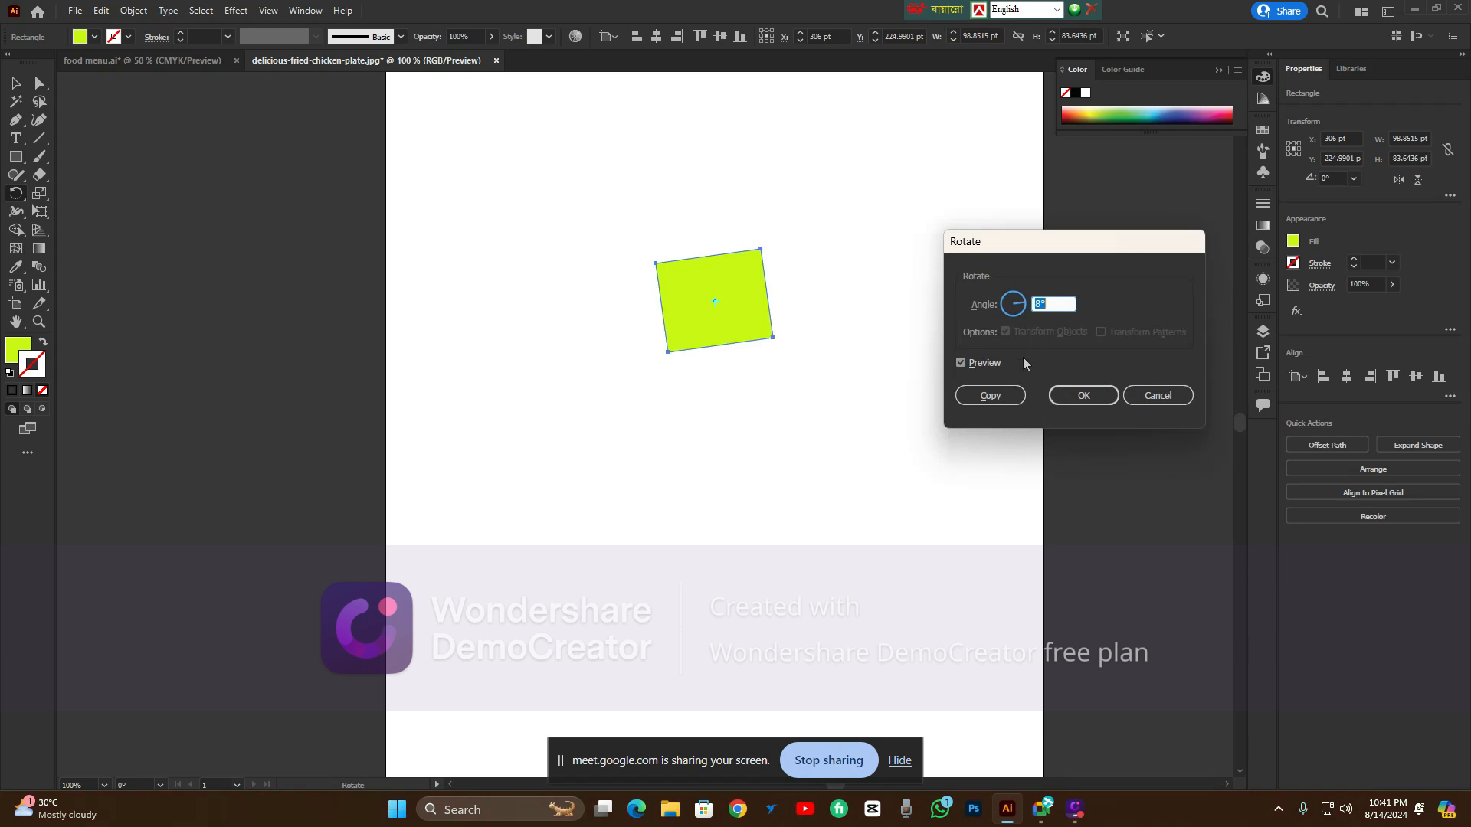
pyautogui.scroll(20, 1071, 315)
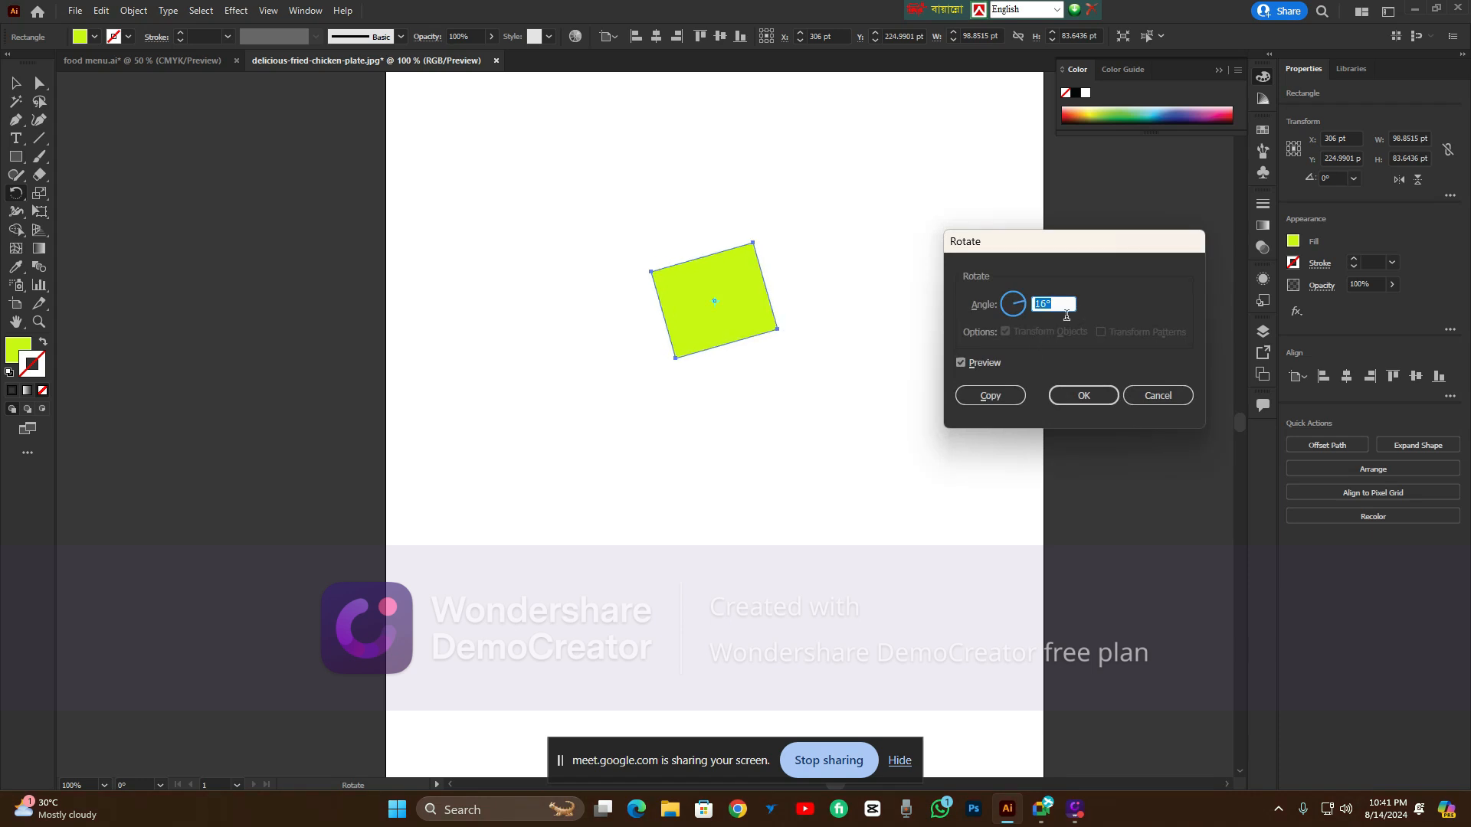
pyautogui.click(1005, 403)
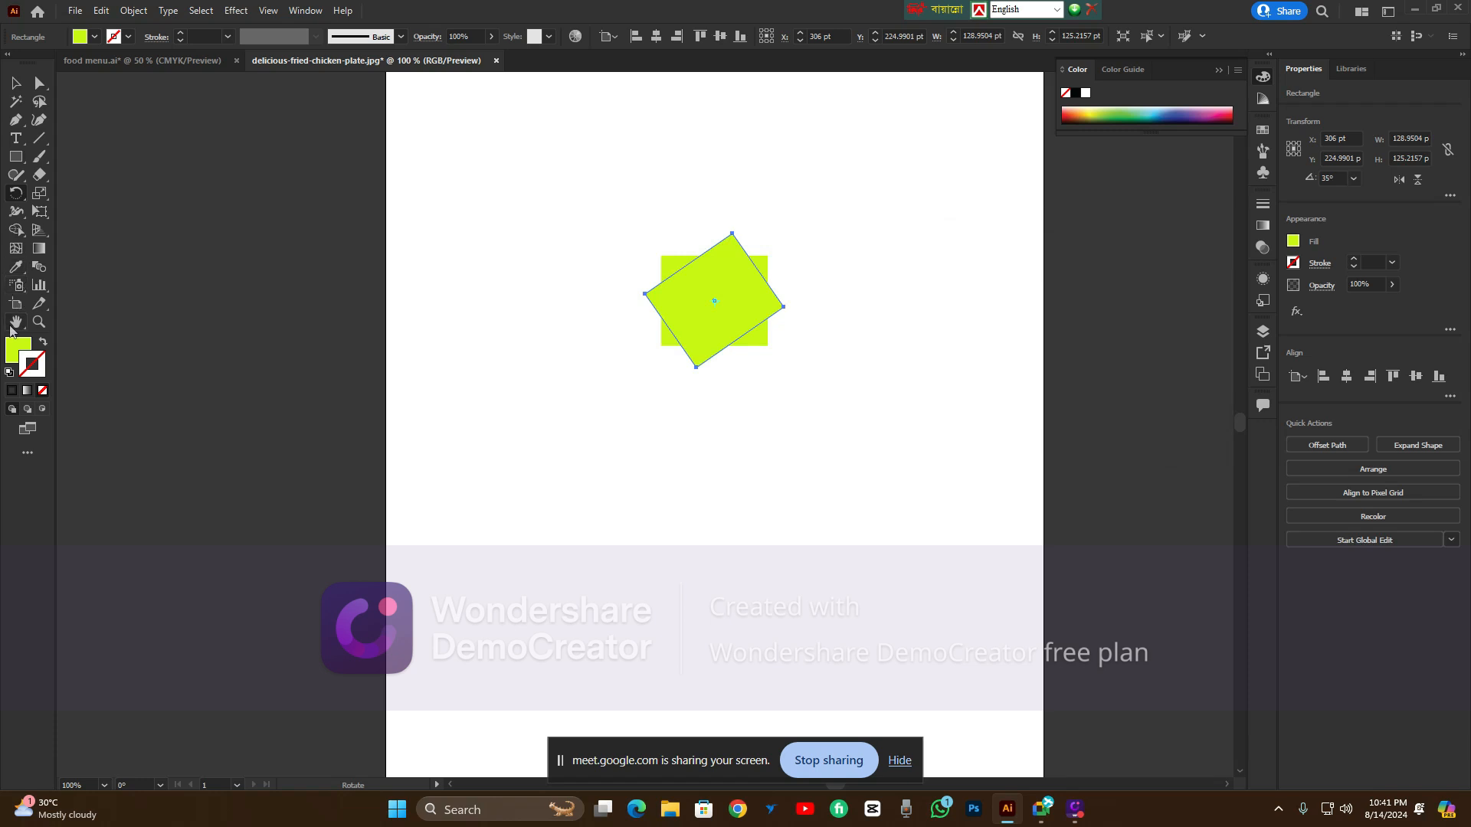
# Fill the rotated rectangle copy with the dark grey sampled from the area outside the artboard
pyautogui.click(15, 268)
pyautogui.click(219, 268)
pyautogui.click(11, 88)
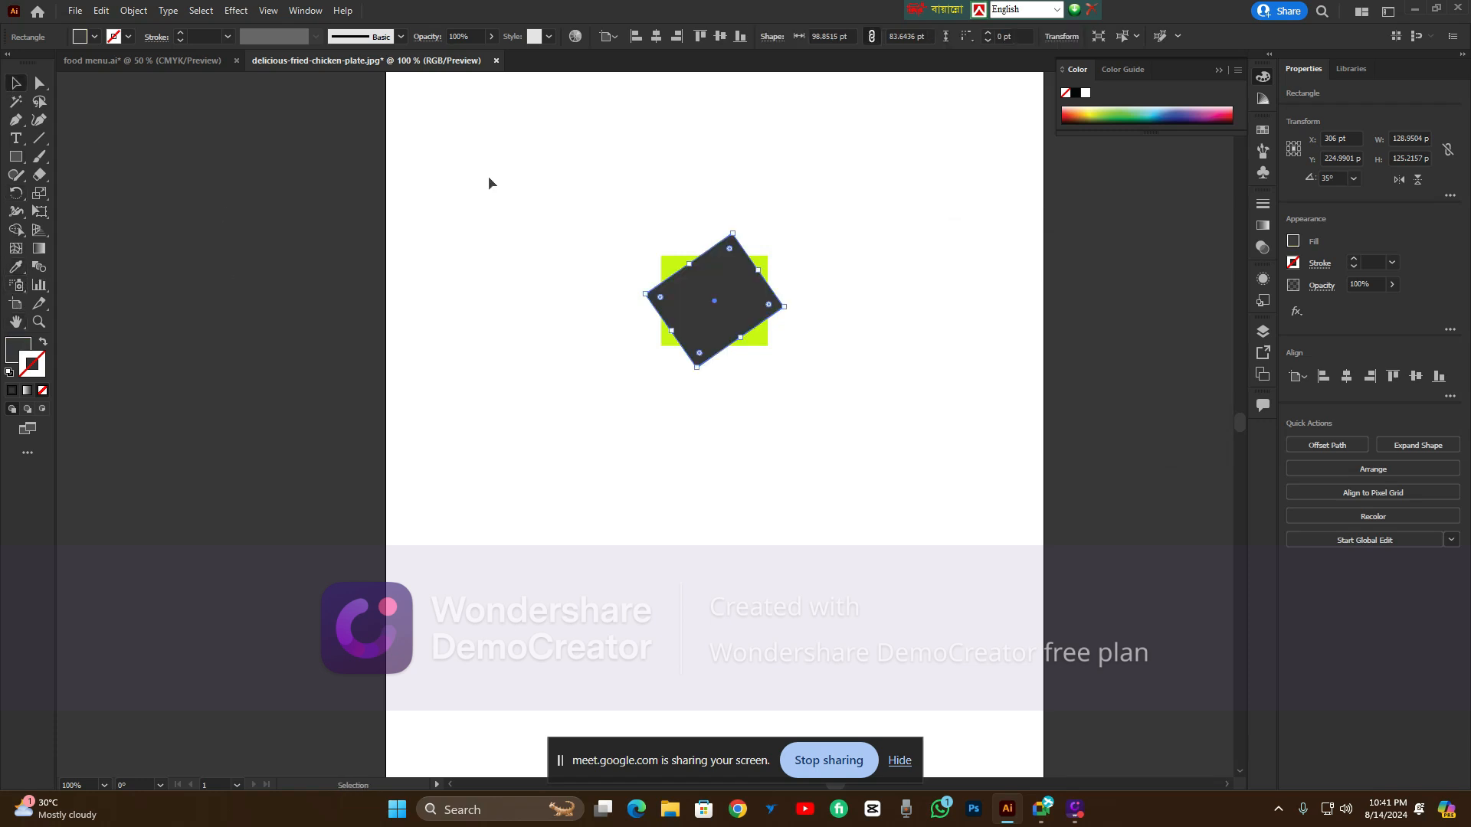
# Repeat the 35° rotated copy of the dark grey rectangle around its centre eight times and fill the newest copy with the artboard's white
pyautogui.hotkey('ctrl', 'd')
pyautogui.hotkey('ctrl', 'd')
pyautogui.hotkey('ctrl', 'd')
pyautogui.hotkey('ctrl', 'd')
pyautogui.hotkey('ctrl', 'd')
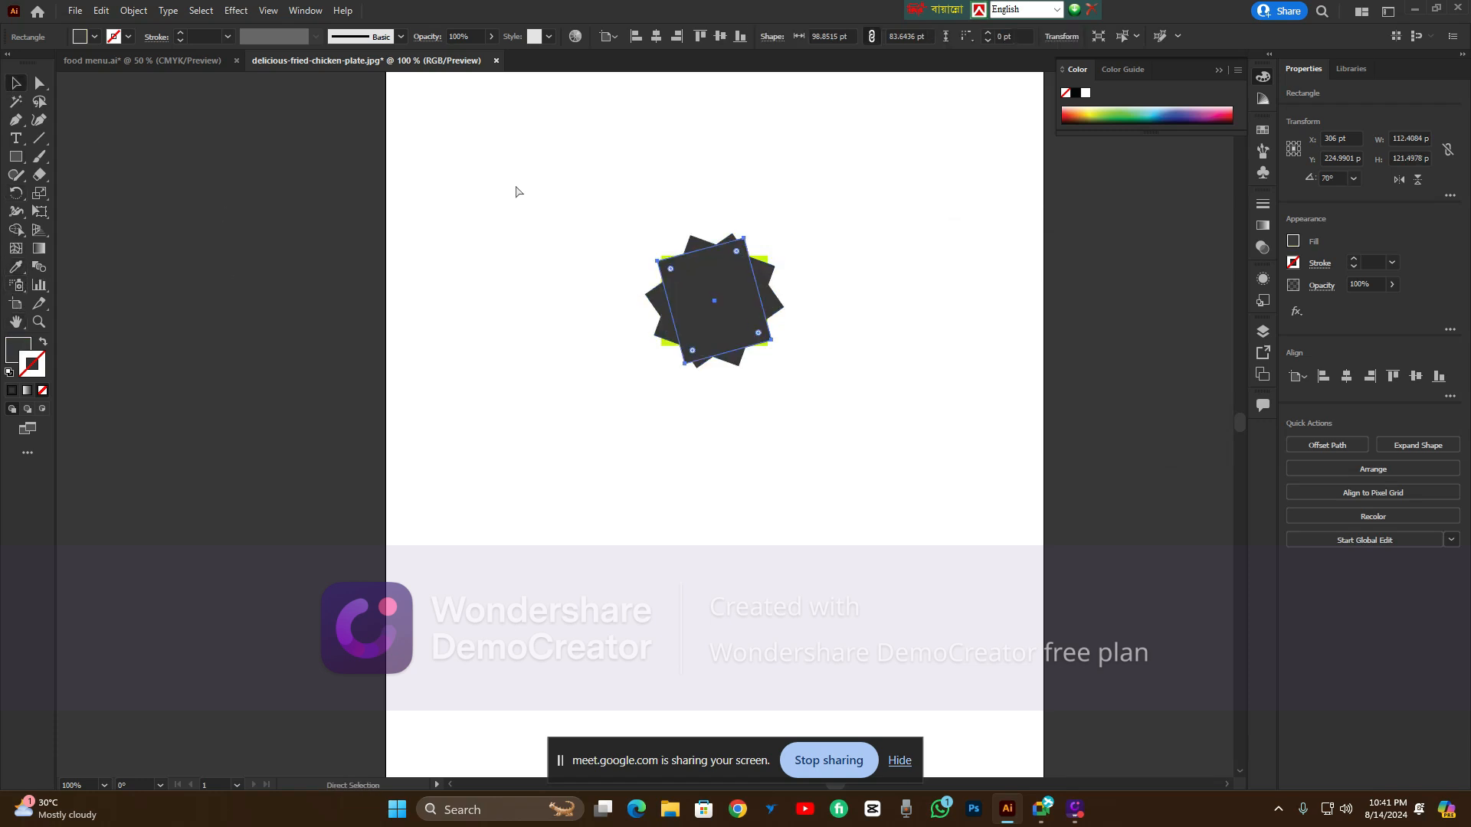
pyautogui.hotkey('ctrl', 'd')
pyautogui.hotkey('ctrl', 'd')
pyautogui.hotkey('ctrl', 'd')
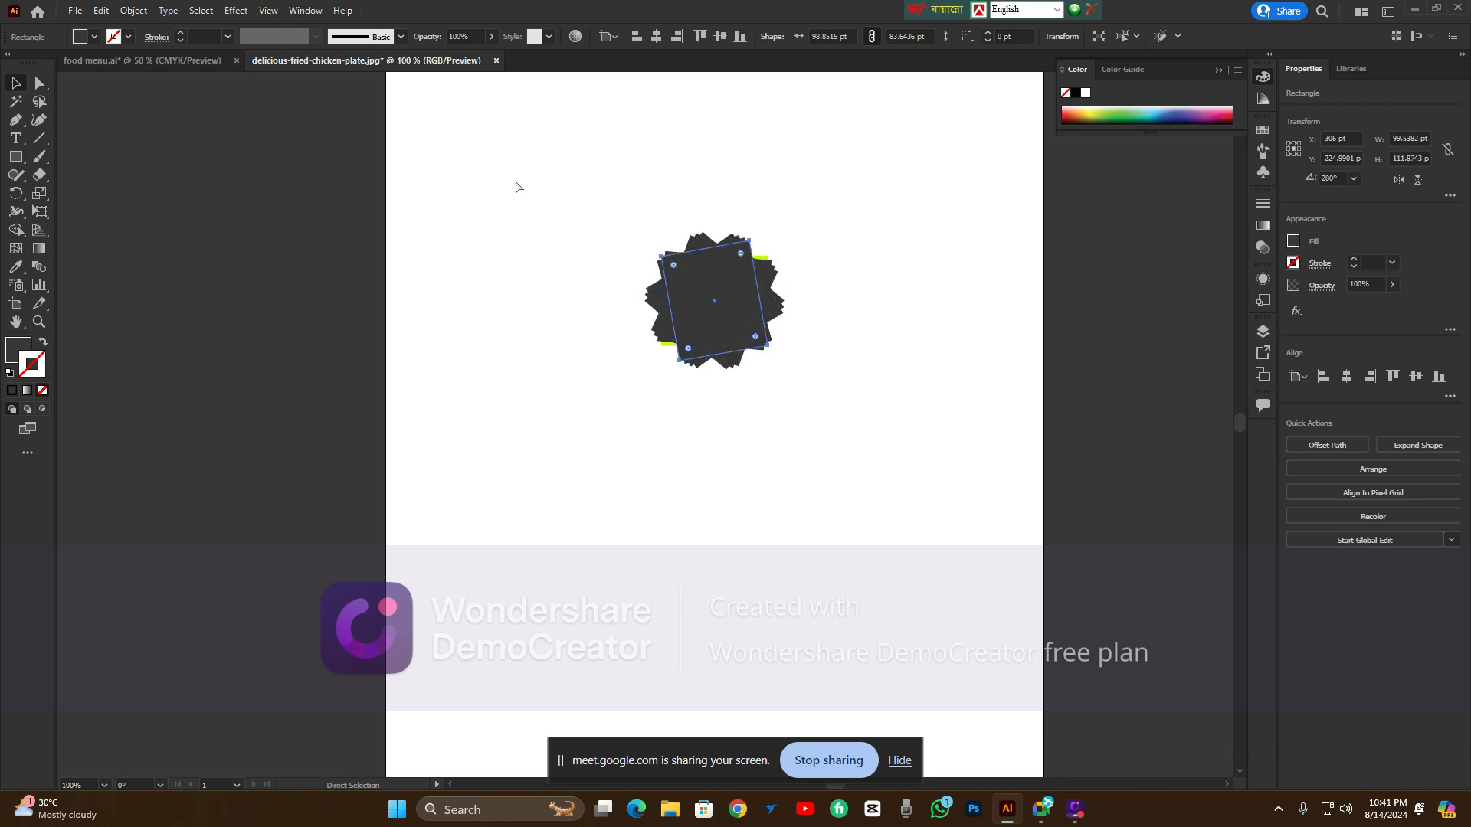
pyautogui.click(26, 265)
pyautogui.click(563, 273)
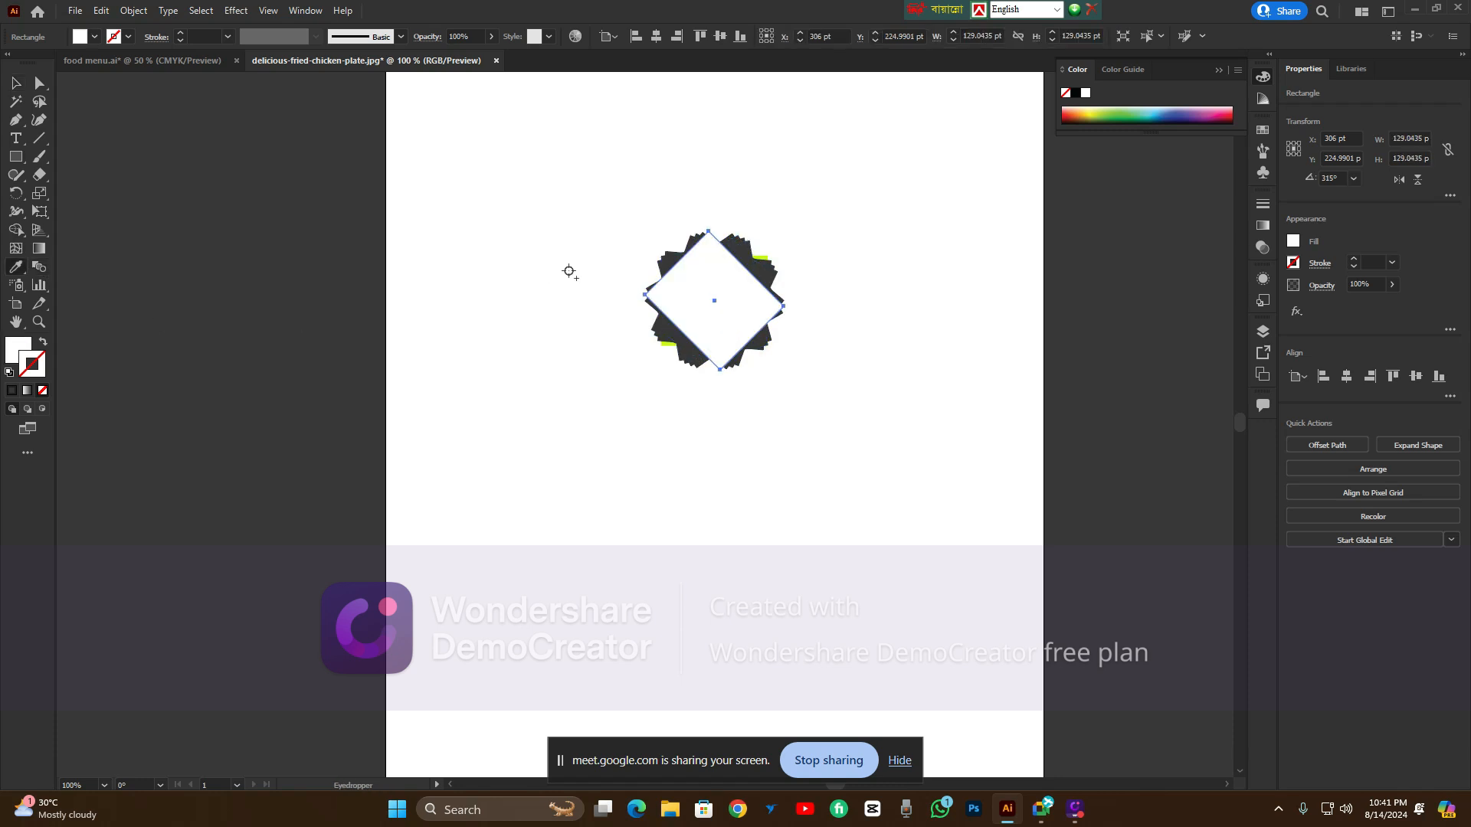
# Delete all the overlapping rotated rectangles from the artboard
pyautogui.click(16, 83)
pyautogui.moveTo(526, 165); pyautogui.dragTo(967, 416)
pyautogui.press('Delete')
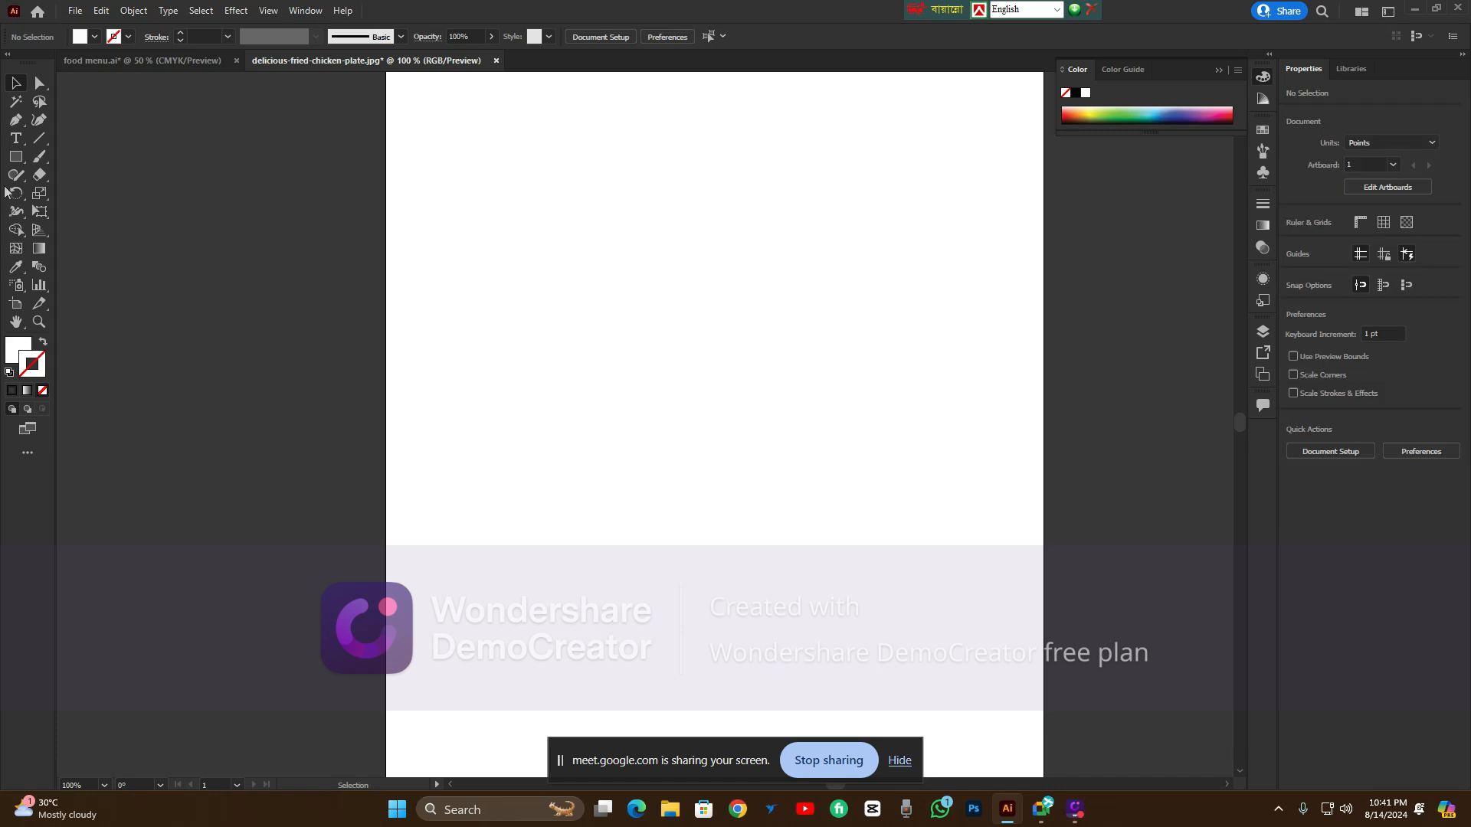
# Draw a square about 154 pt wide in the upper left of the artboard and fill it with crimson red
pyautogui.click(15, 157)
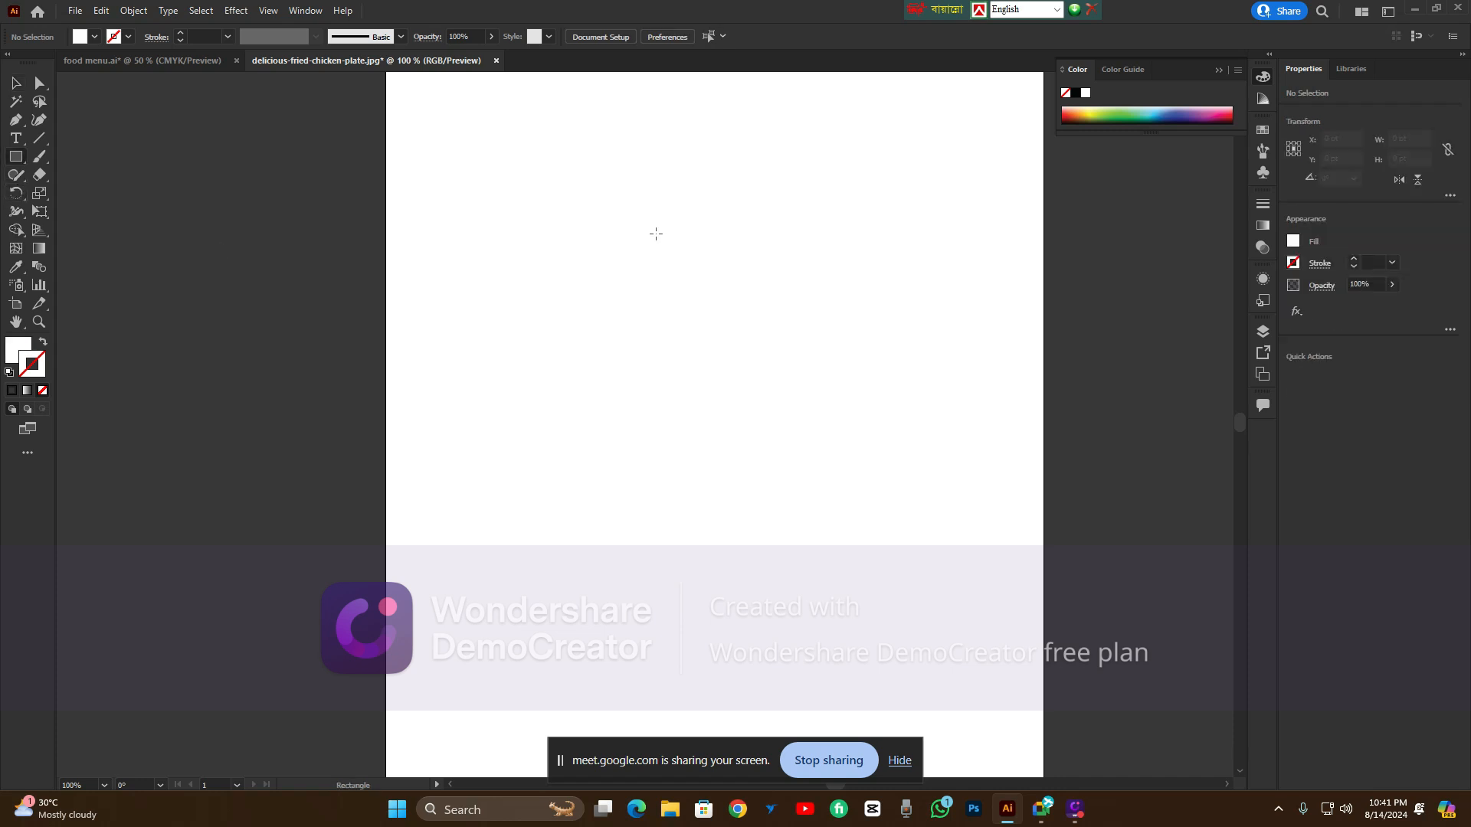
pyautogui.moveTo(566, 216); pyautogui.dragTo(650, 298)
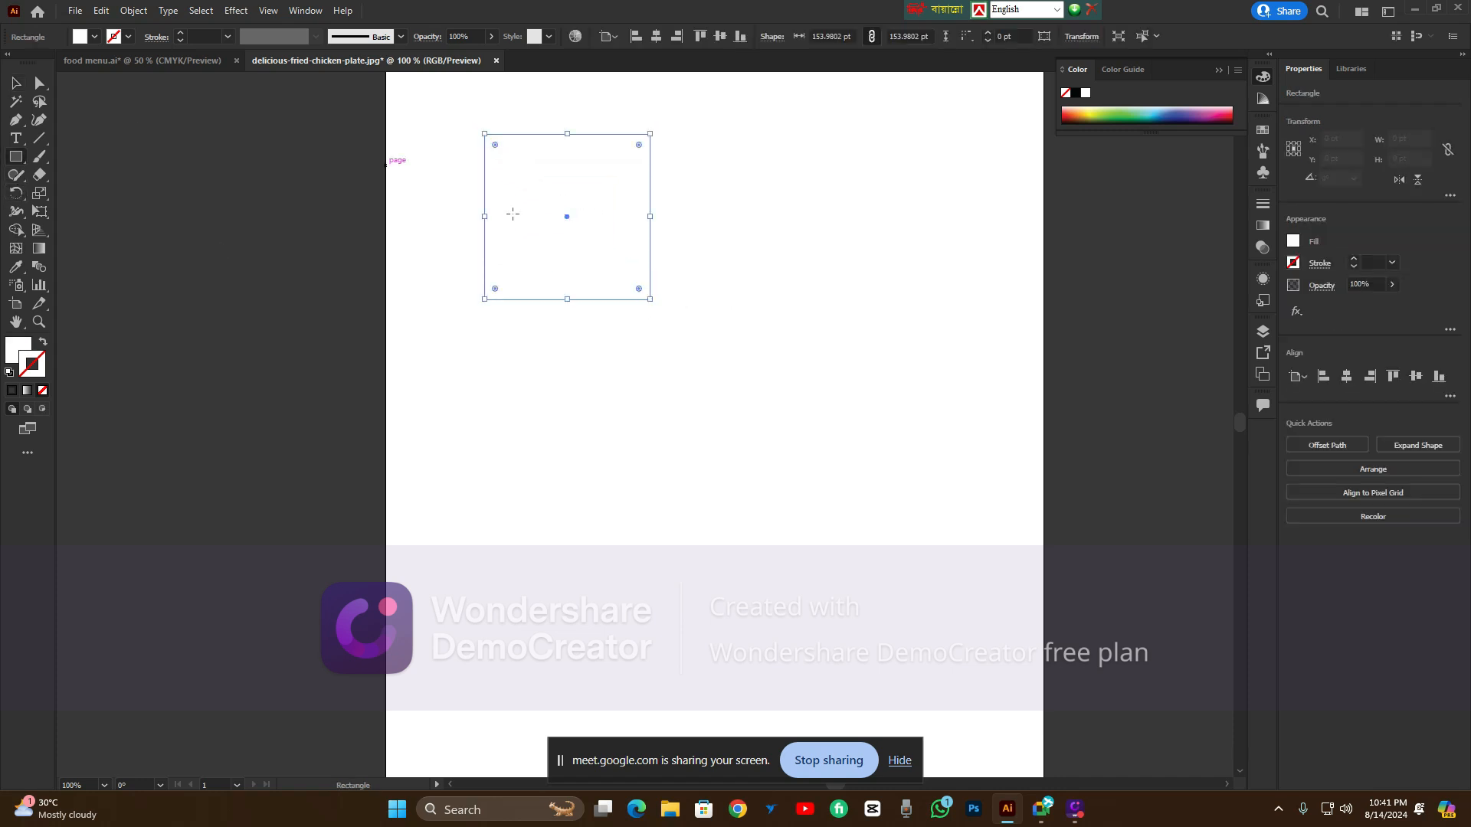
pyautogui.doubleClick(19, 351)
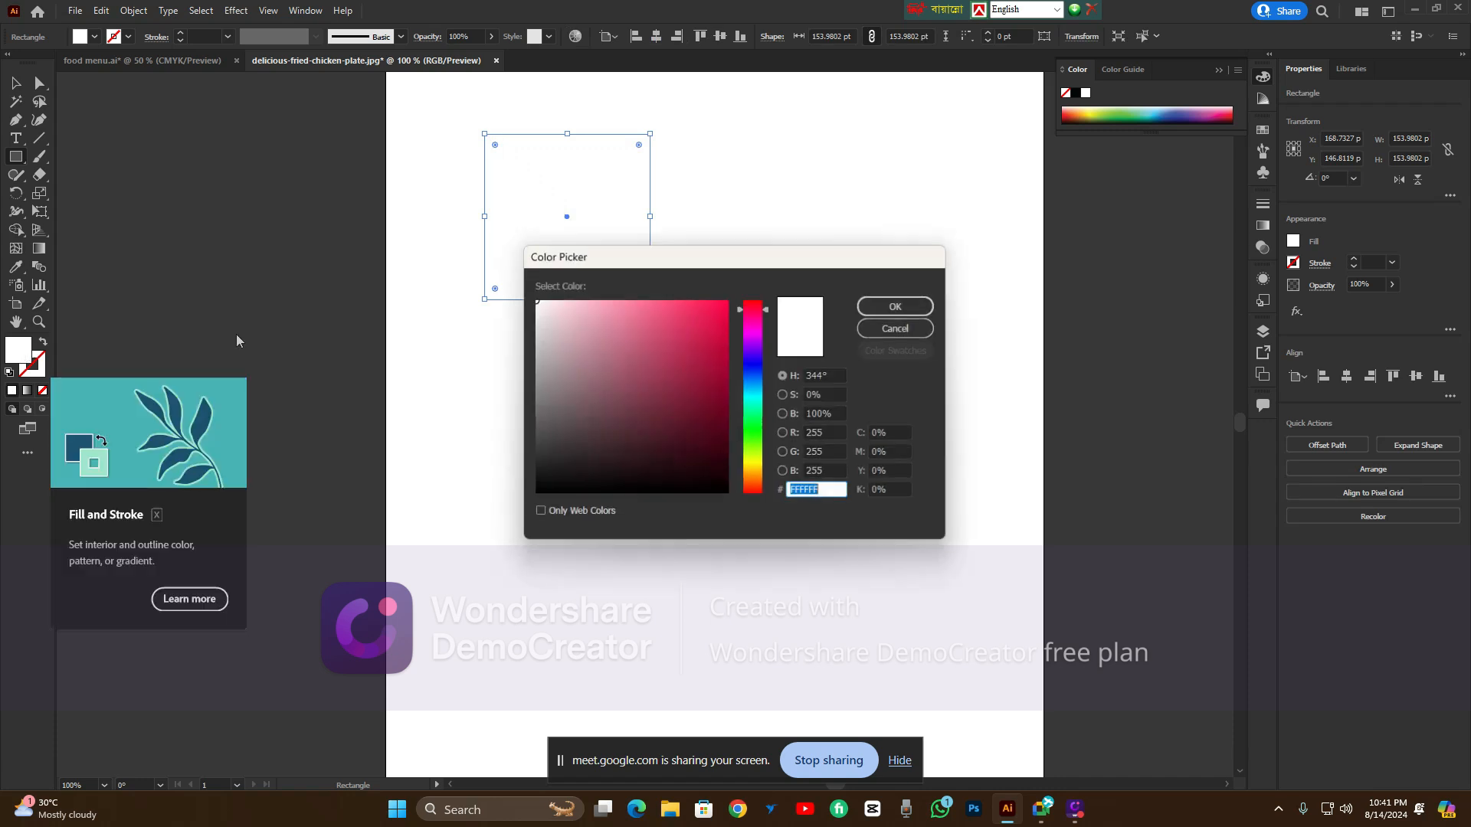
pyautogui.click(726, 308)
pyautogui.click(897, 306)
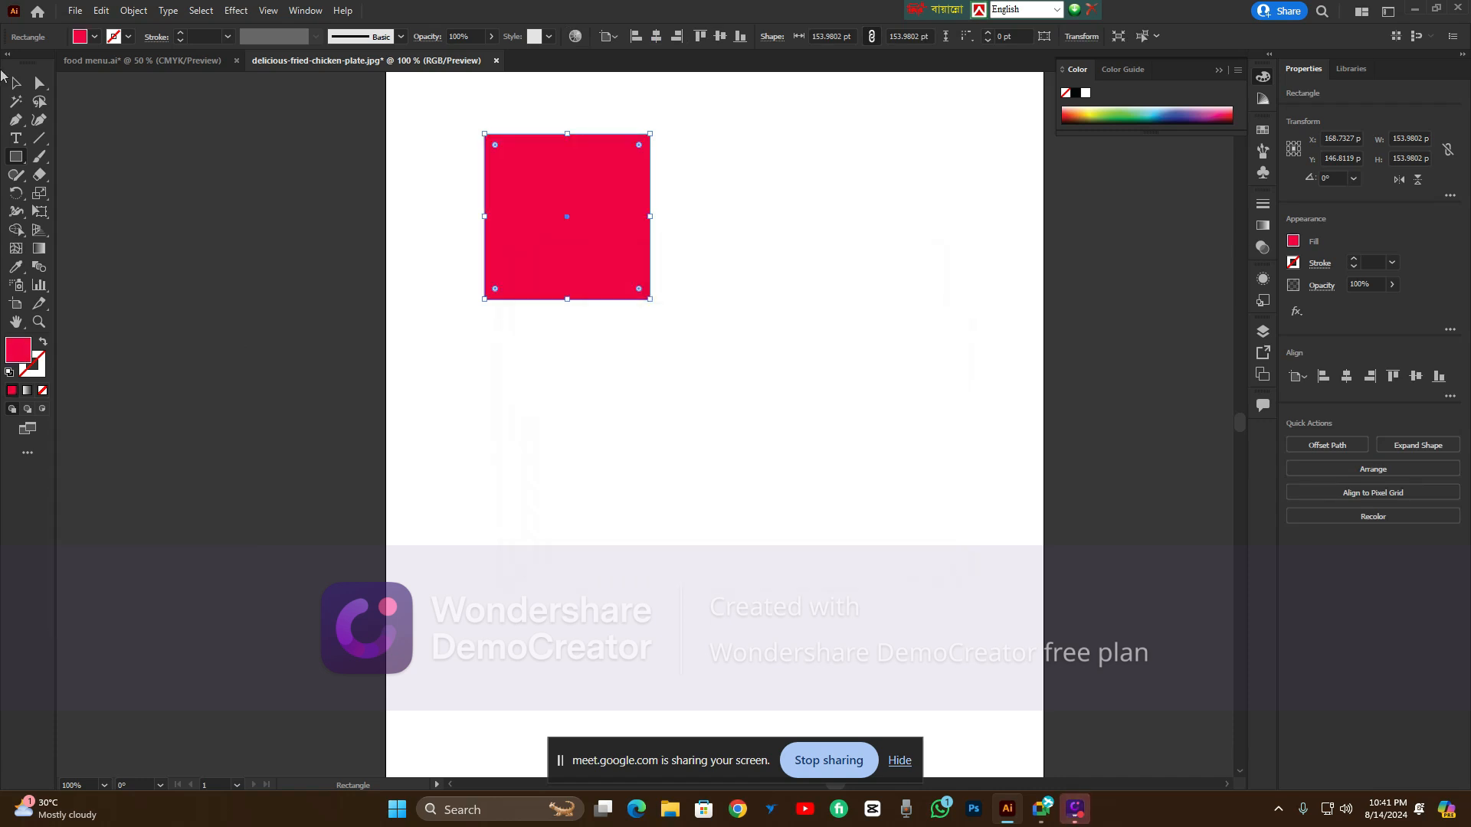
# Move the red square close to the artboard's left edge, centred at about X 88 pt, Y 164 pt
pyautogui.click(16, 83)
pyautogui.moveTo(567, 171); pyautogui.dragTo(505, 210)
pyautogui.click(16, 193)
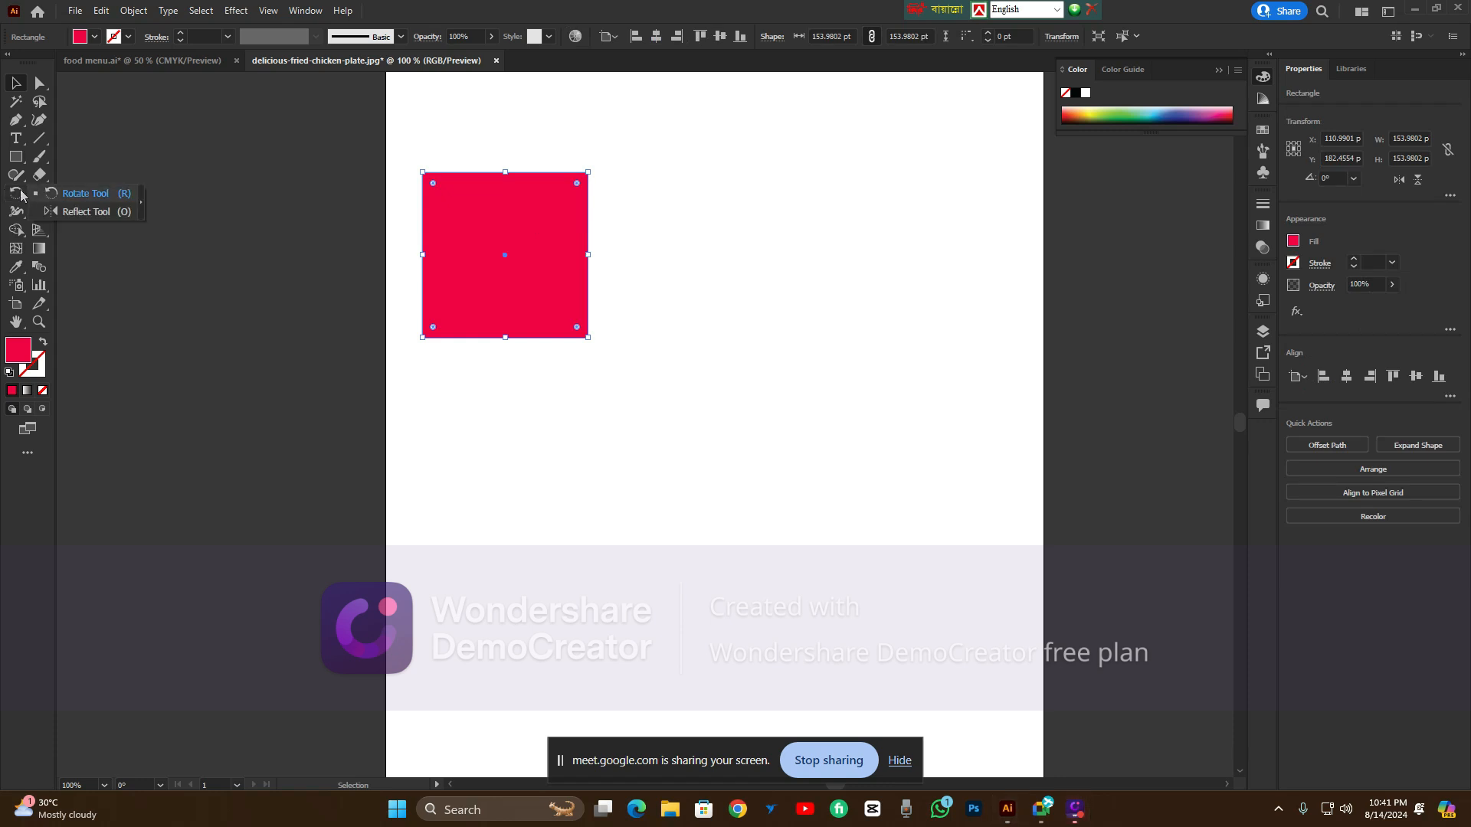
pyautogui.click(59, 212)
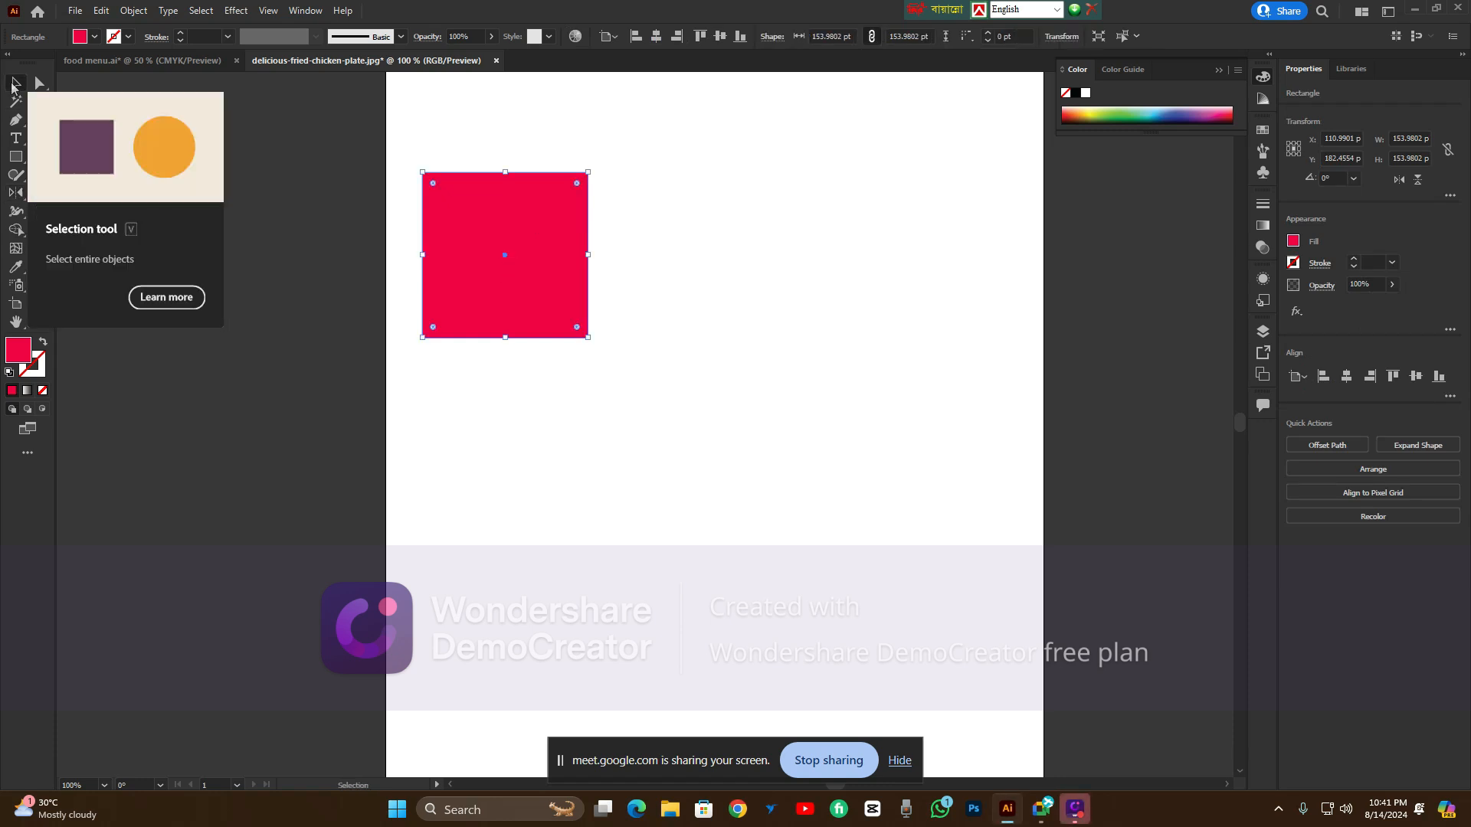
pyautogui.click(15, 86)
pyautogui.moveTo(521, 265); pyautogui.dragTo(496, 245)
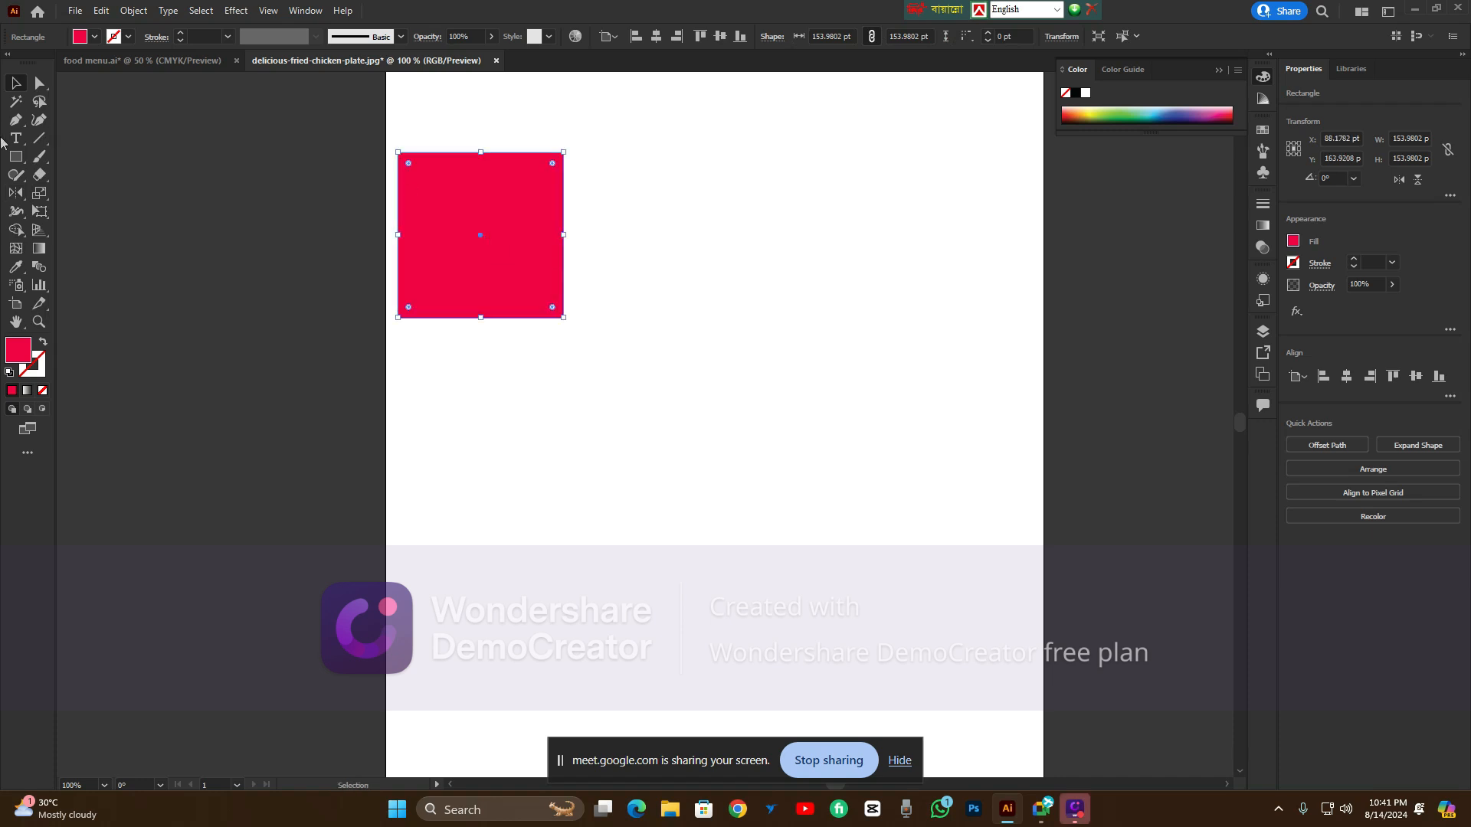
# Open the Reflect options for the red square about its centre to examine the horizontal, vertical and angle axis choices
pyautogui.click(11, 196)
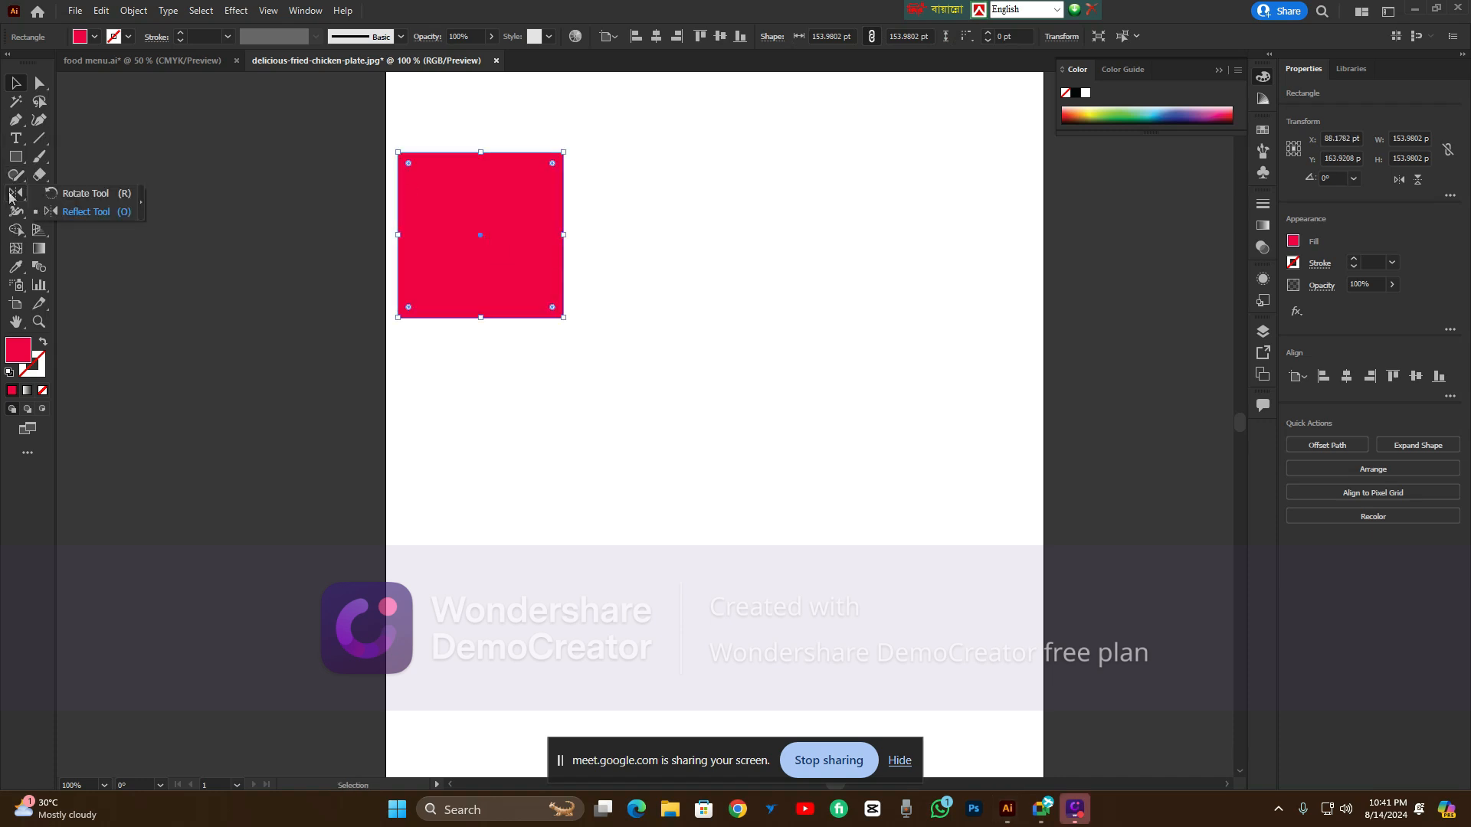
pyautogui.click(66, 213)
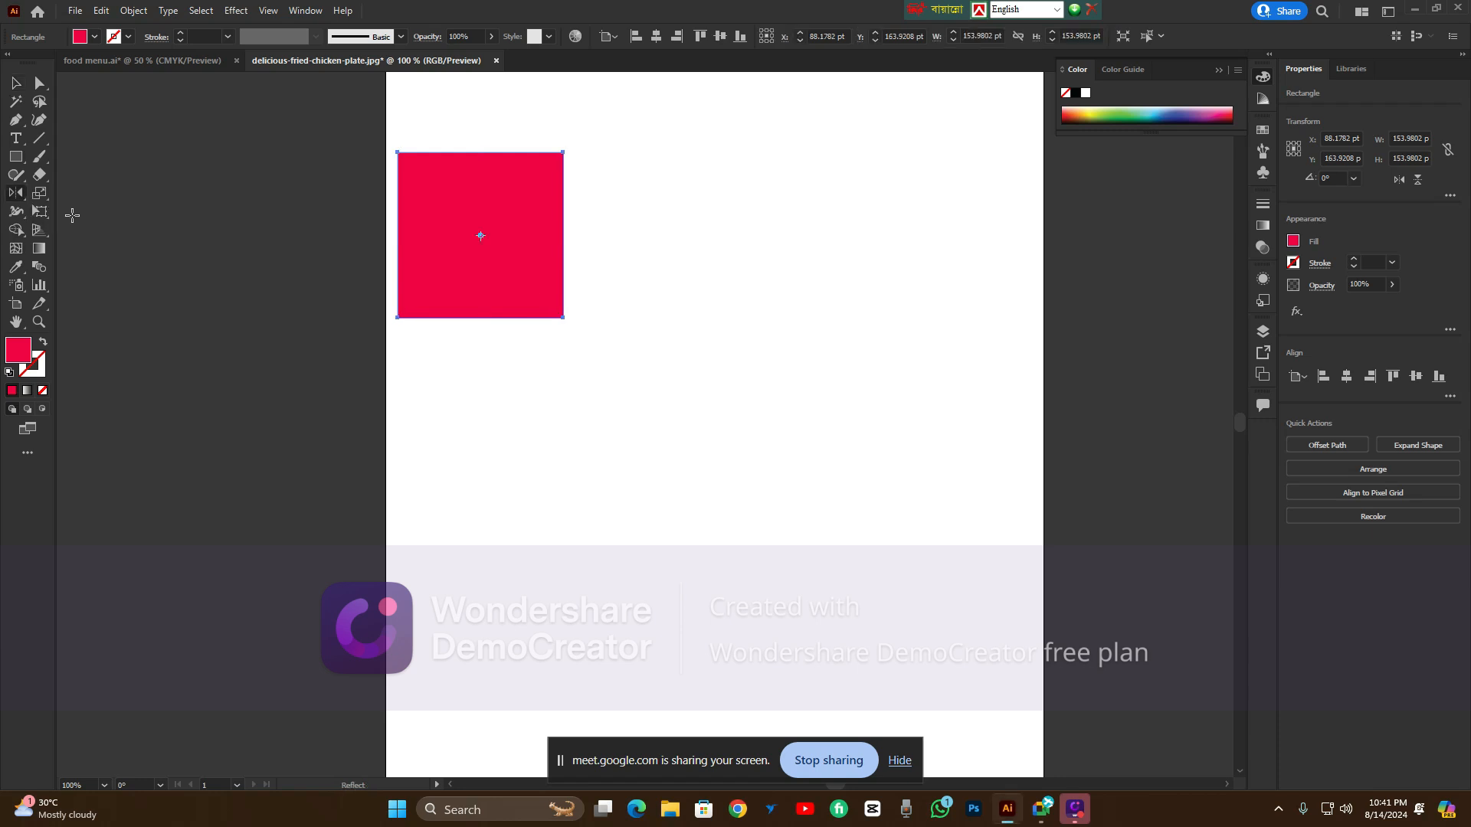
pyautogui.scroll(1, 488, 240)
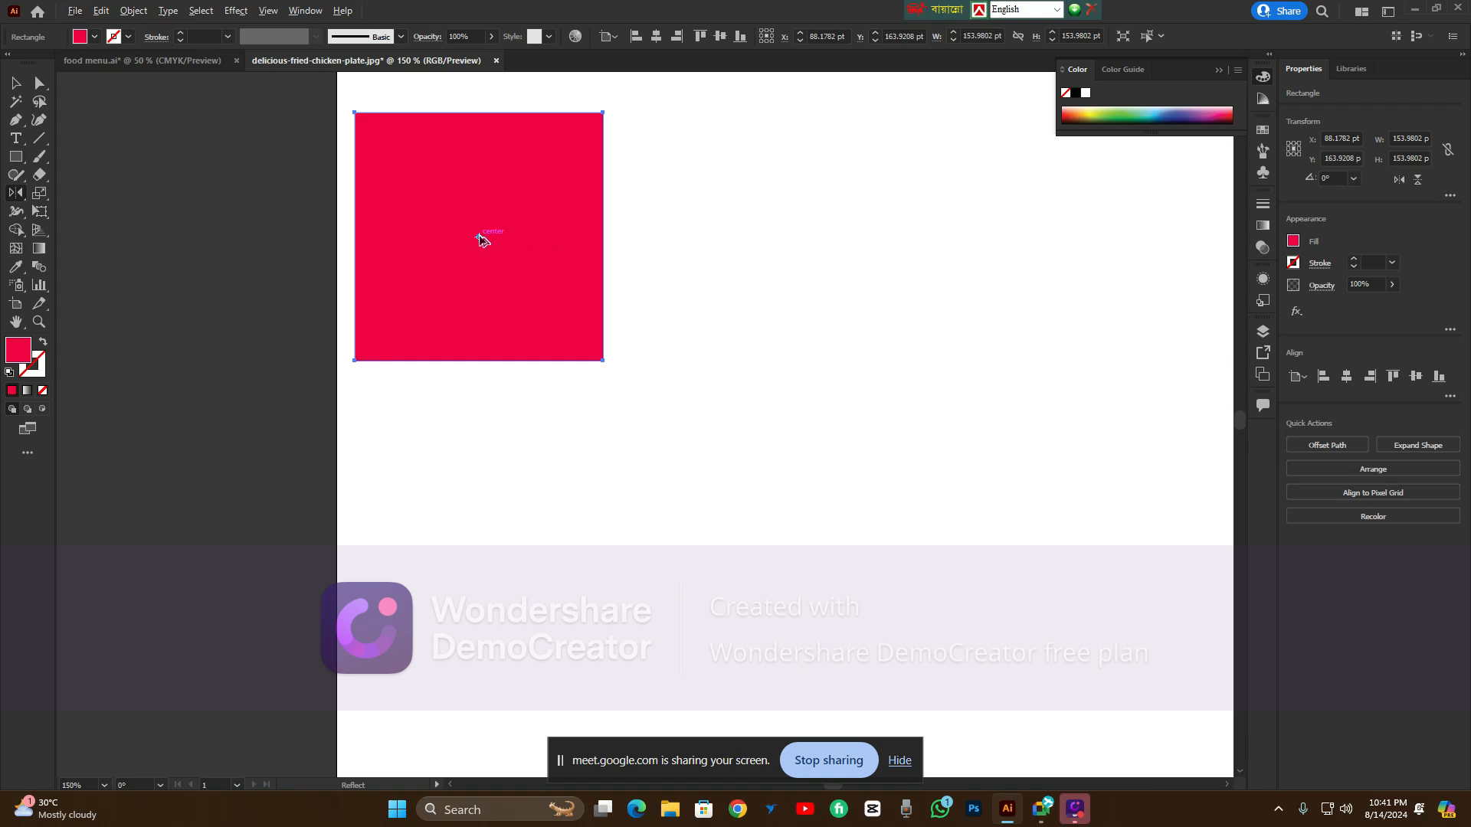
pyautogui.scroll(-2, 481, 239)
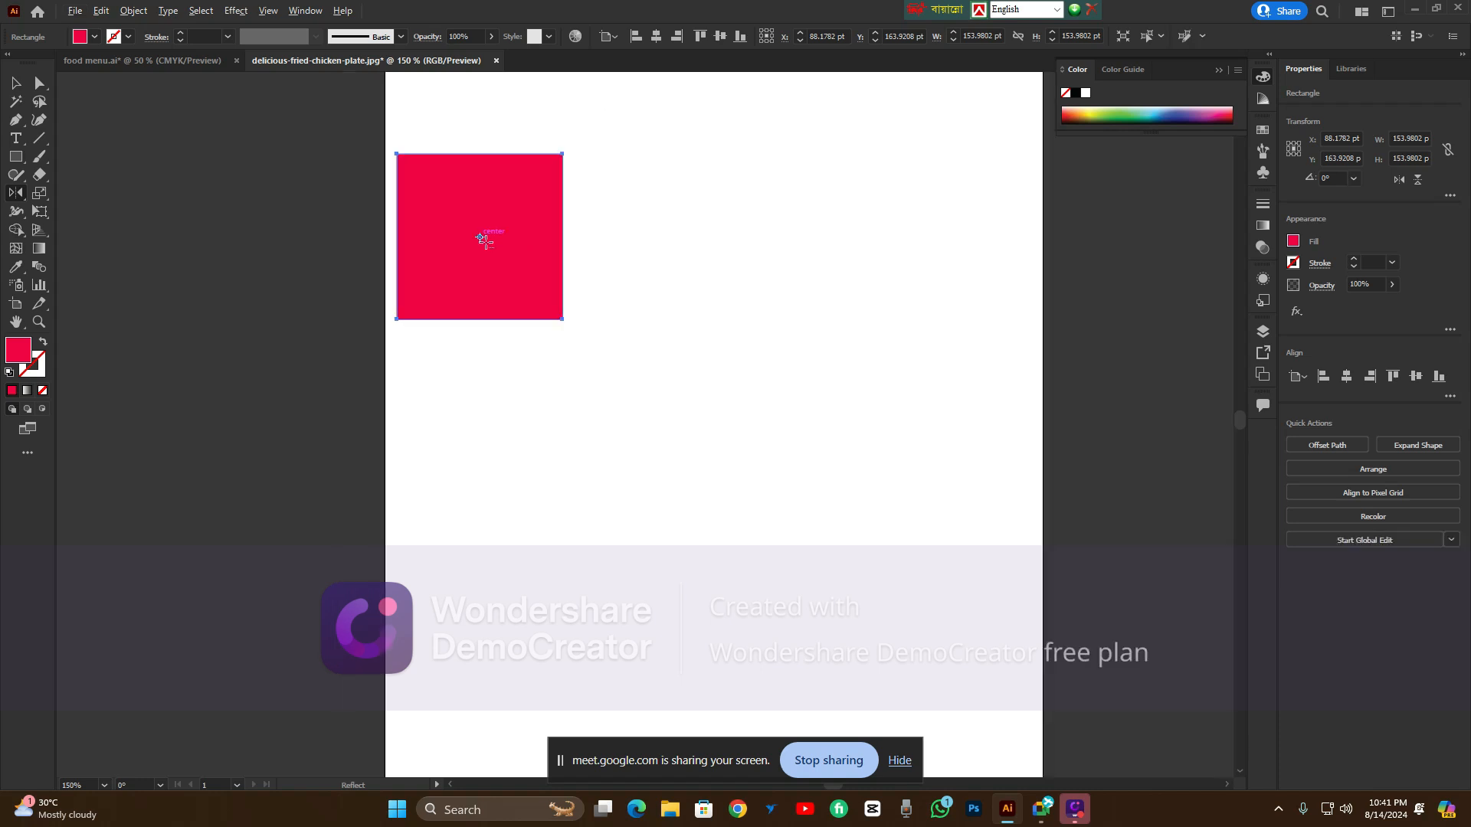
pyautogui.keyDown('alt'); pyautogui.click(480, 236); pyautogui.keyUp('alt')
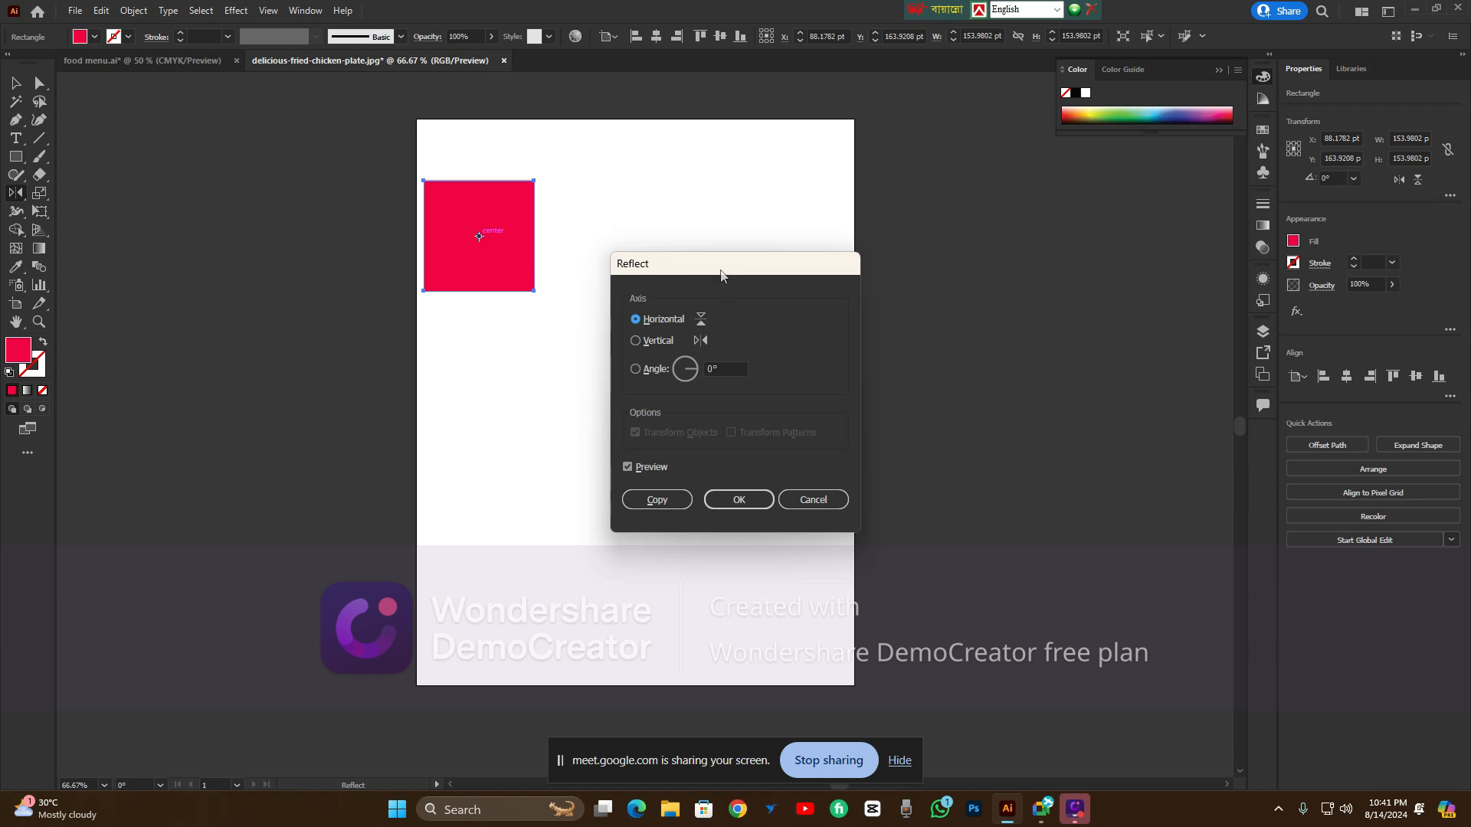
pyautogui.moveTo(720, 274); pyautogui.dragTo(877, 231)
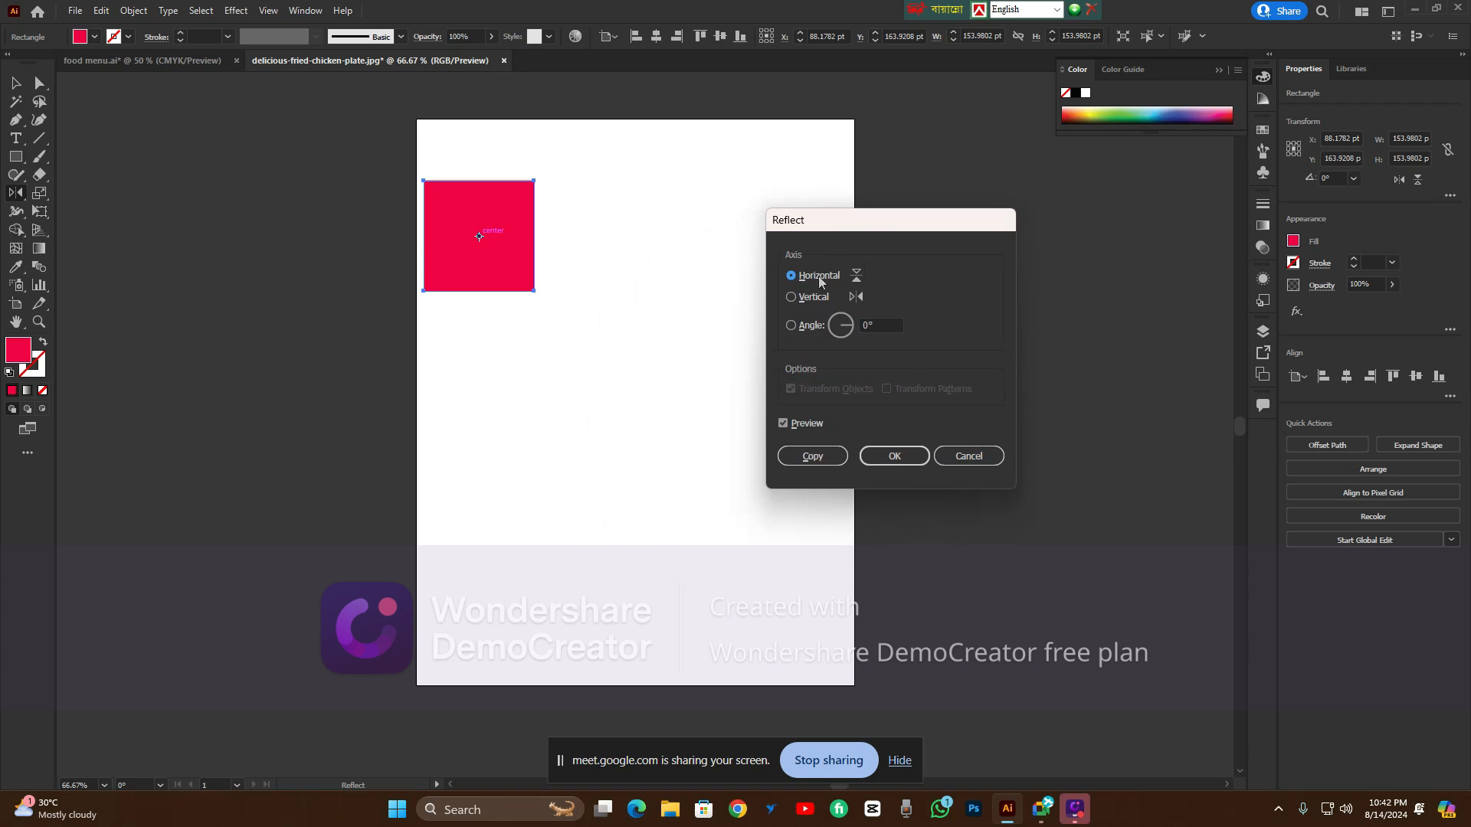
pyautogui.moveTo(859, 220); pyautogui.dragTo(949, 192)
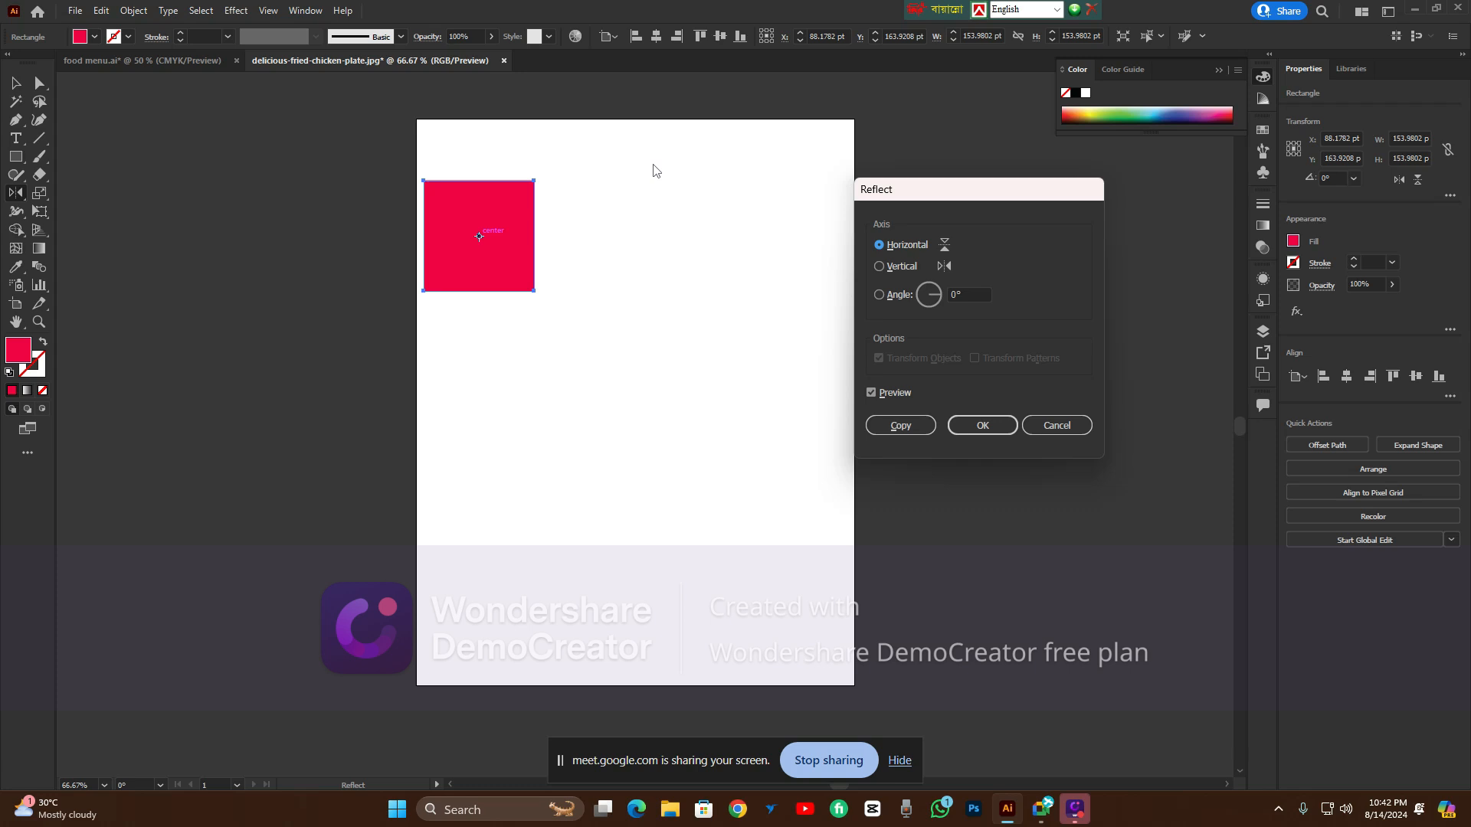
# Switch to the Google Meet window, look through the list of meeting participants, and return to Illustrator
pyautogui.click(1042, 821)
pyautogui.click(1001, 740)
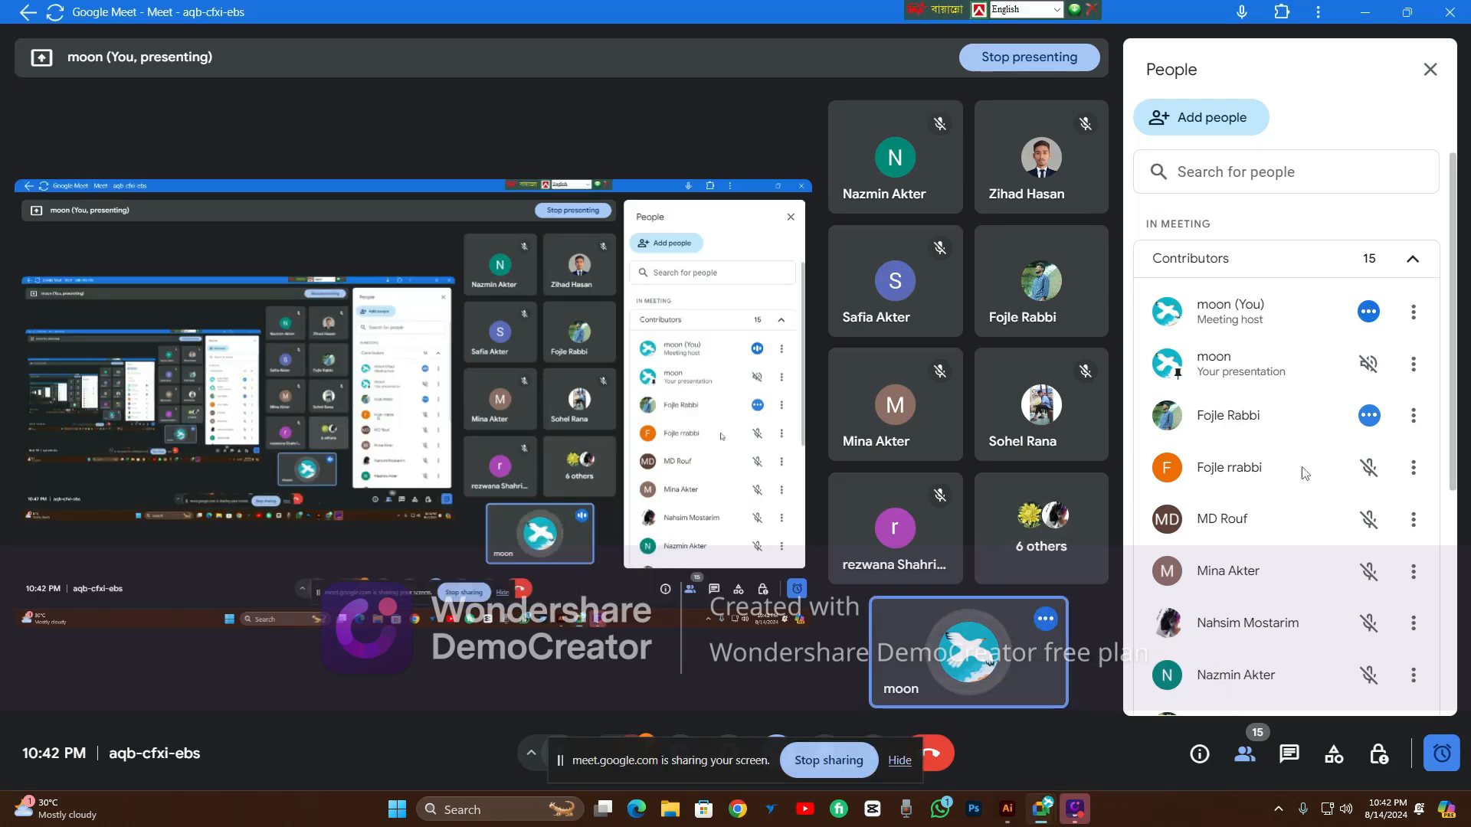
pyautogui.scroll(-5, 1234, 534)
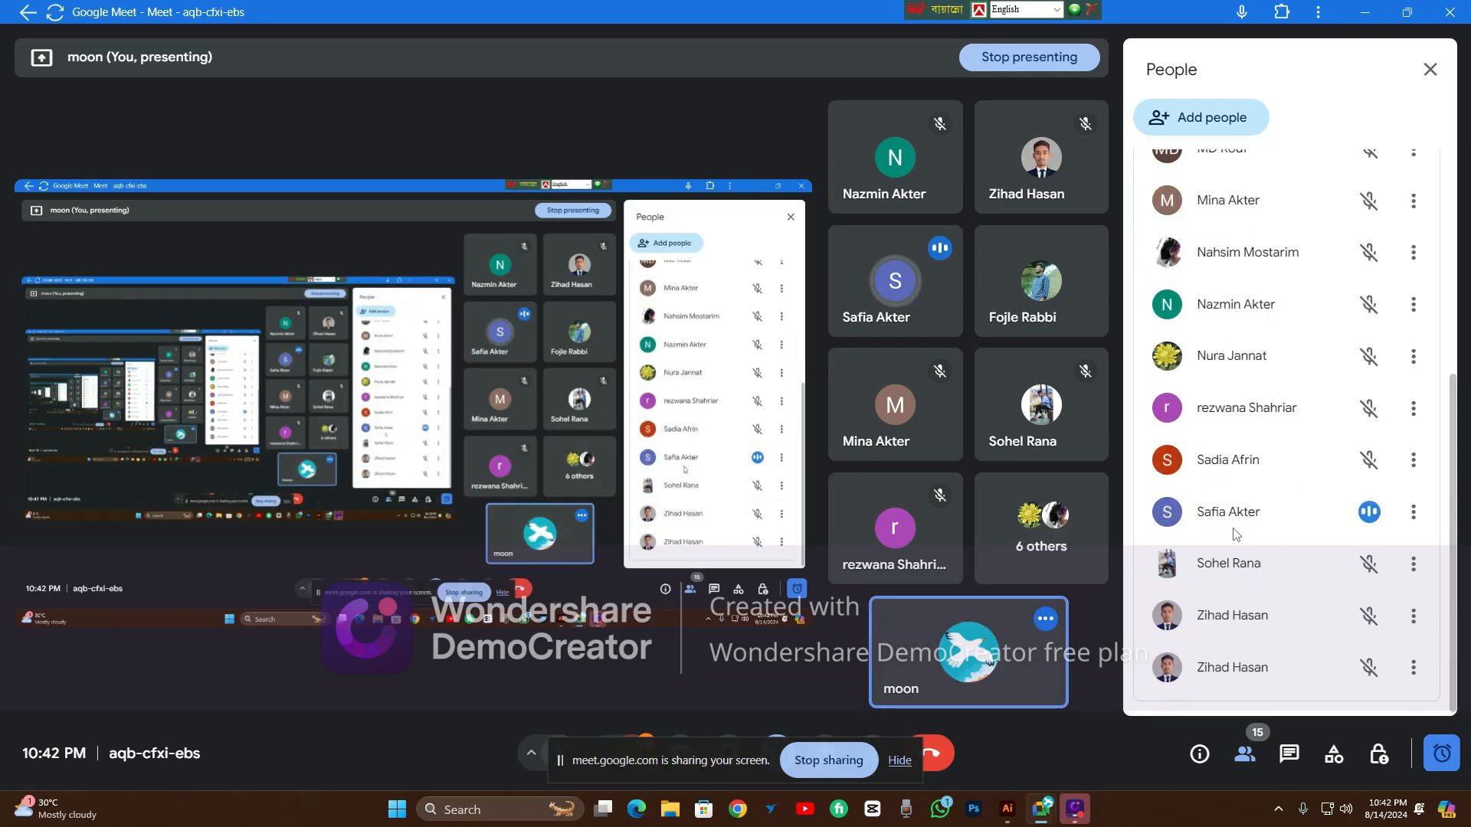
pyautogui.scroll(6, 1235, 534)
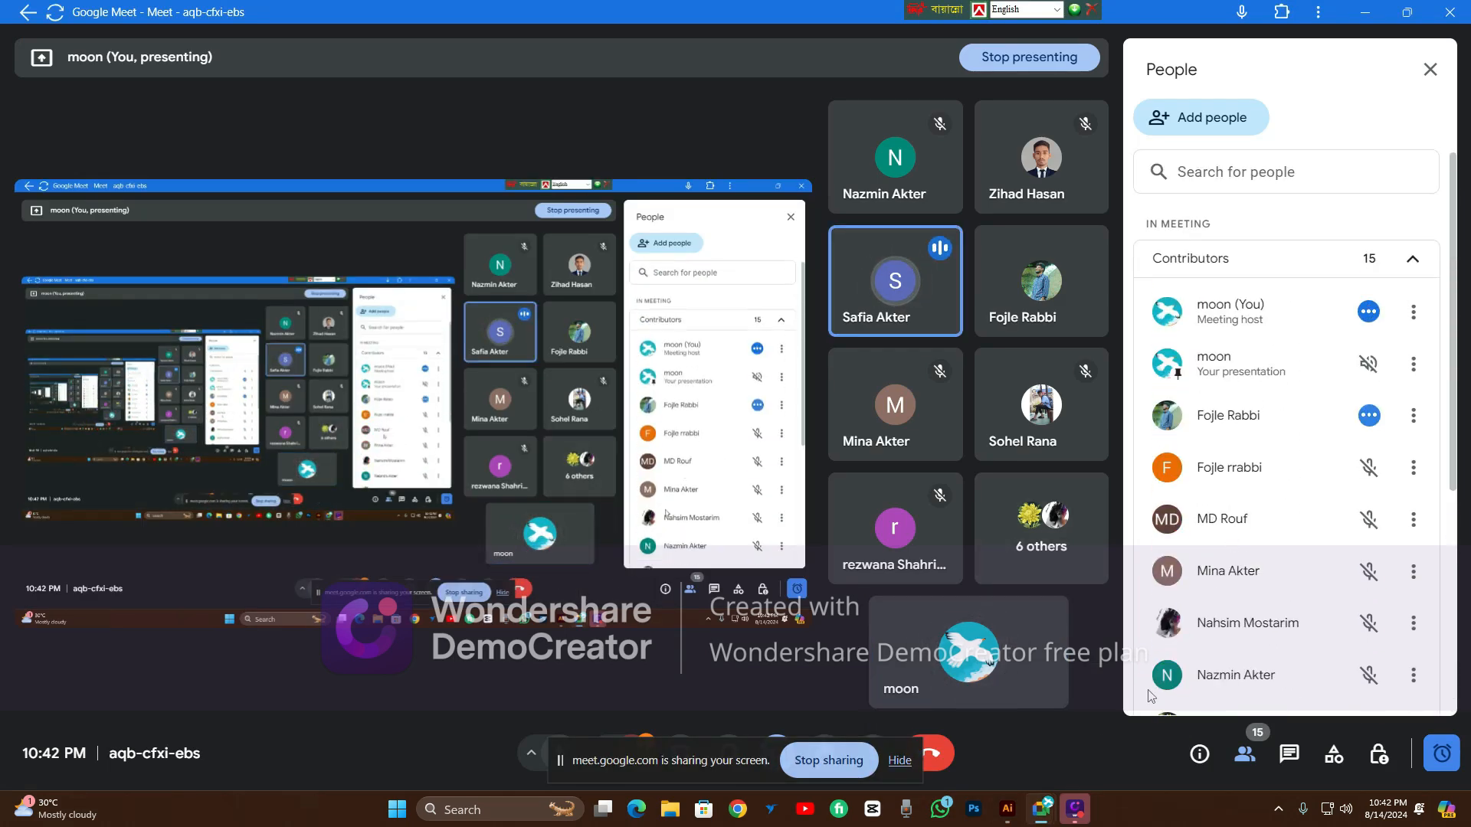
pyautogui.click(1007, 809)
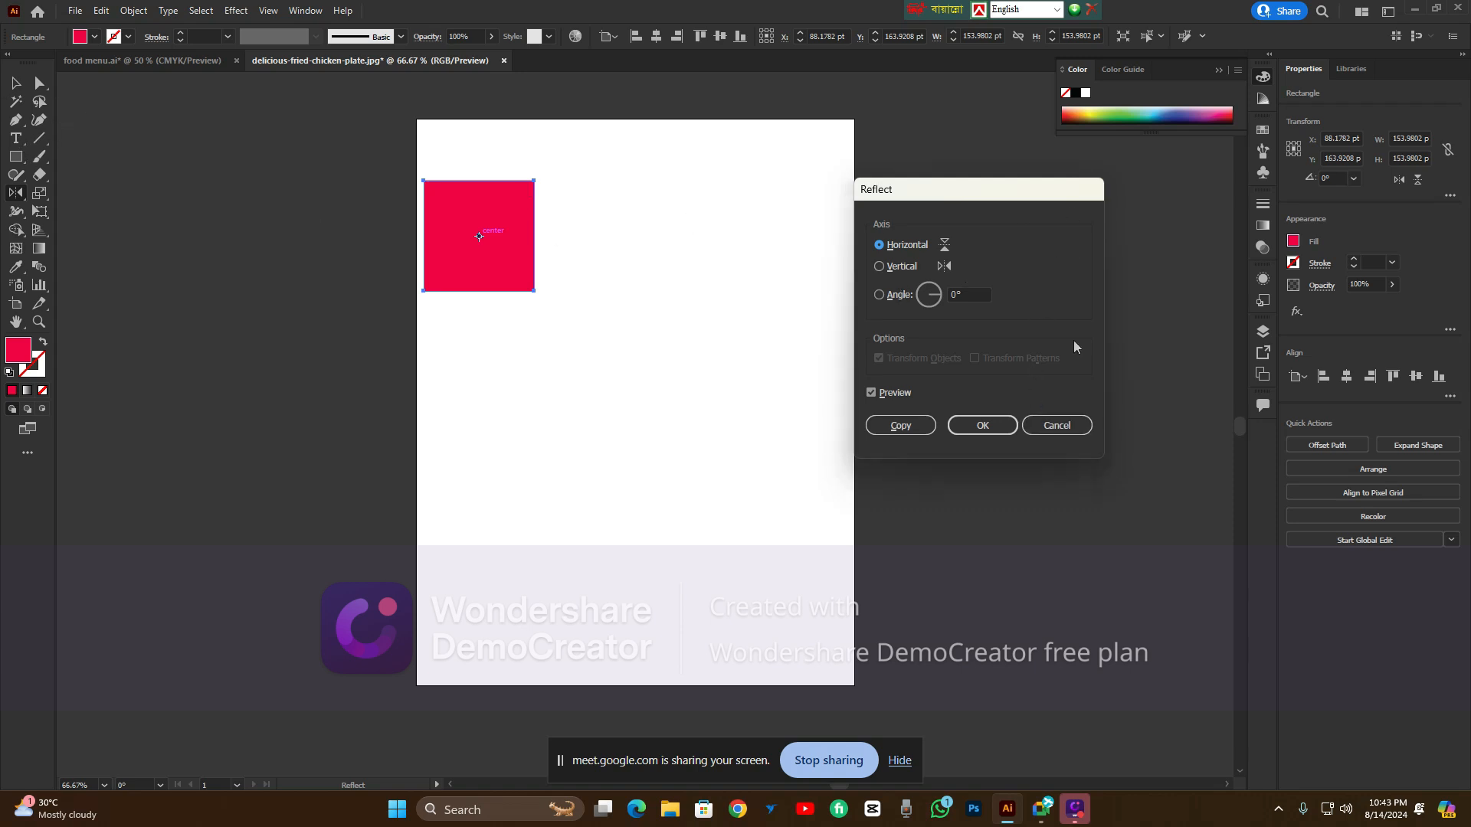
# Cancel the reflection and place a letter "h", enlarged to about 272 pt, at the right side of the artboard
pyautogui.click(1049, 425)
pyautogui.click(15, 139)
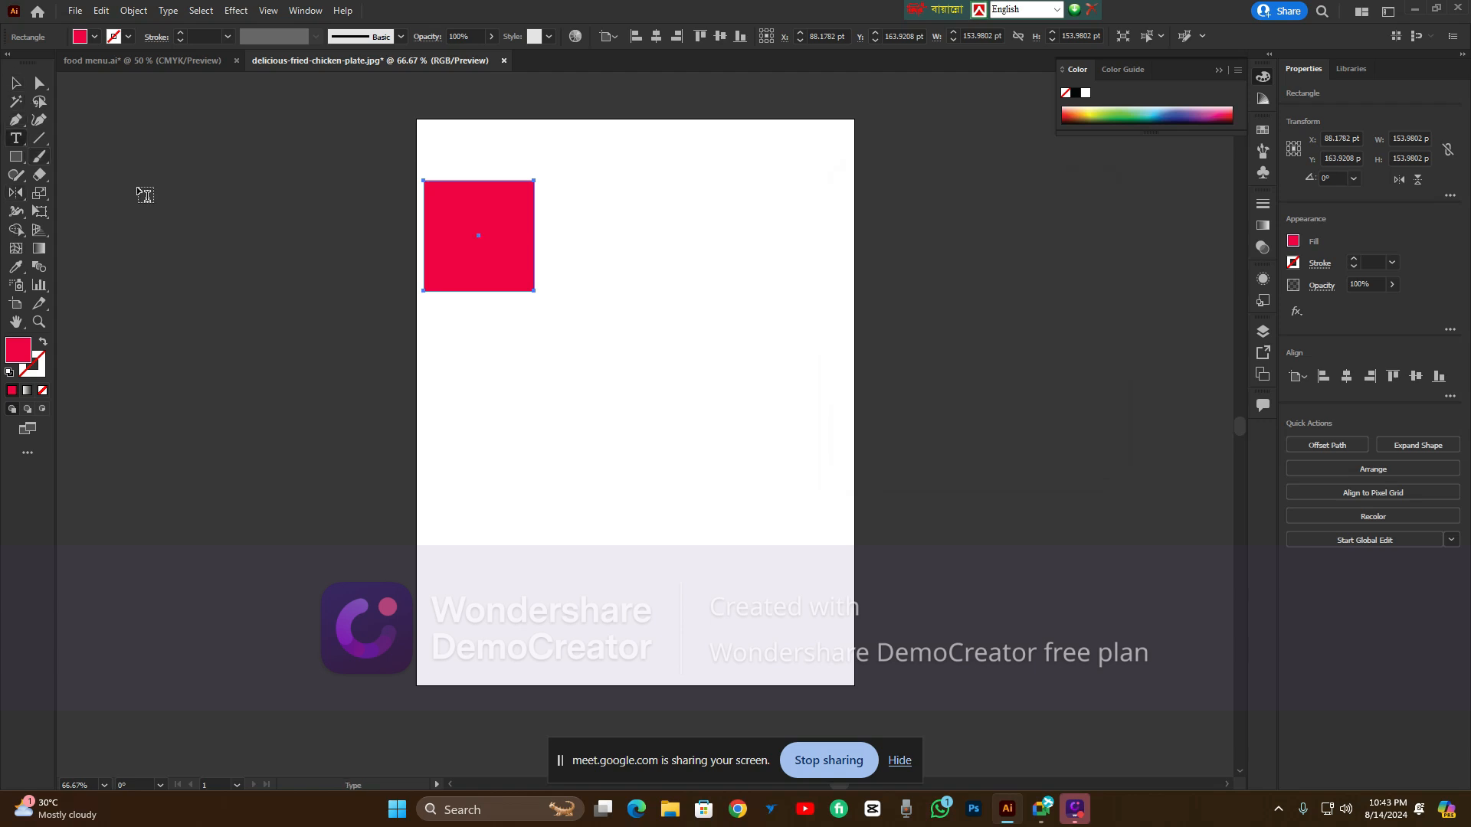
pyautogui.click(579, 431)
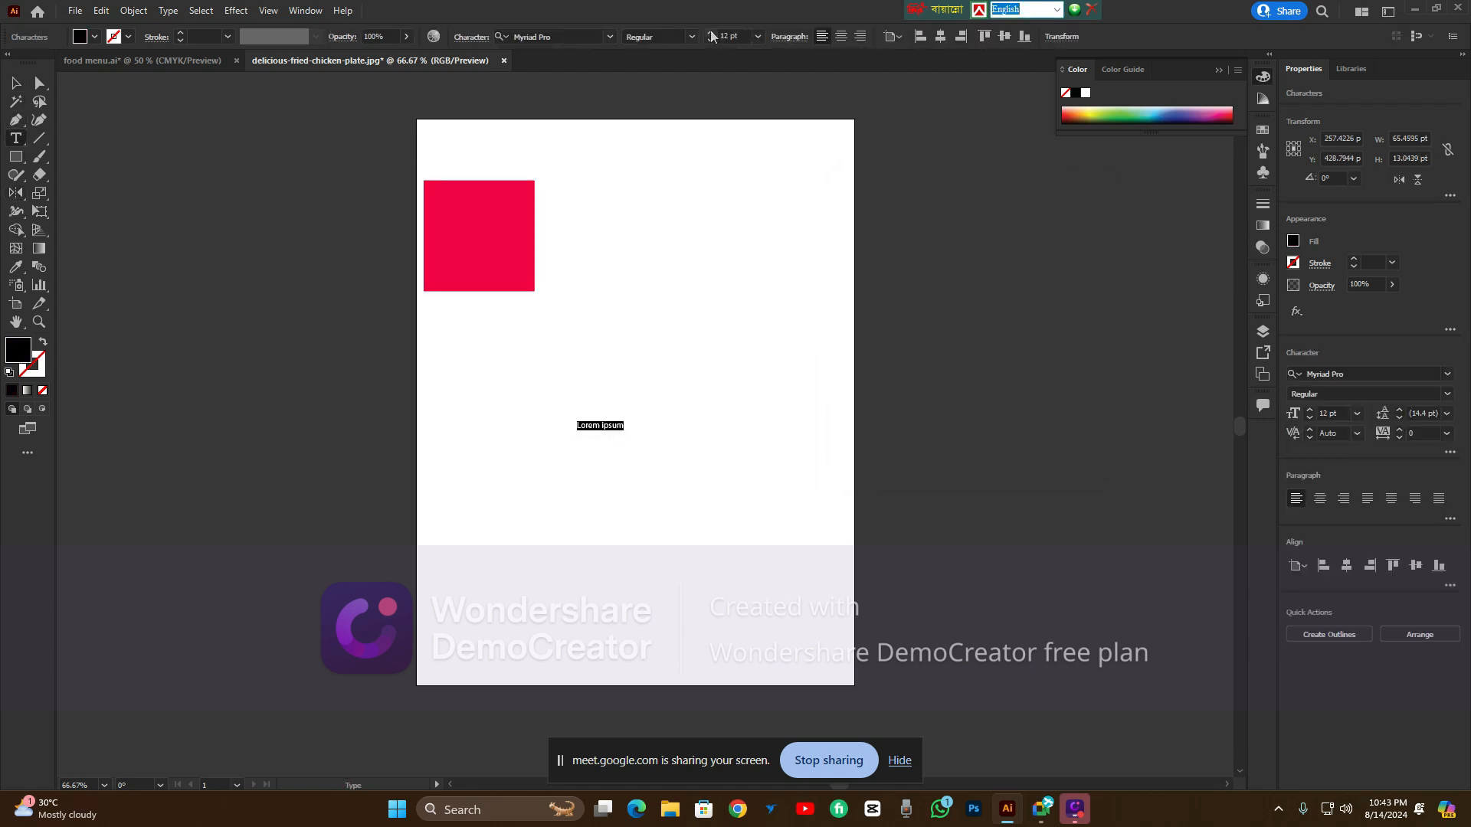
pyautogui.press('BackSpace')
pyautogui.write('h')
pyautogui.click(15, 83)
pyautogui.moveTo(594, 438); pyautogui.dragTo(650, 534)
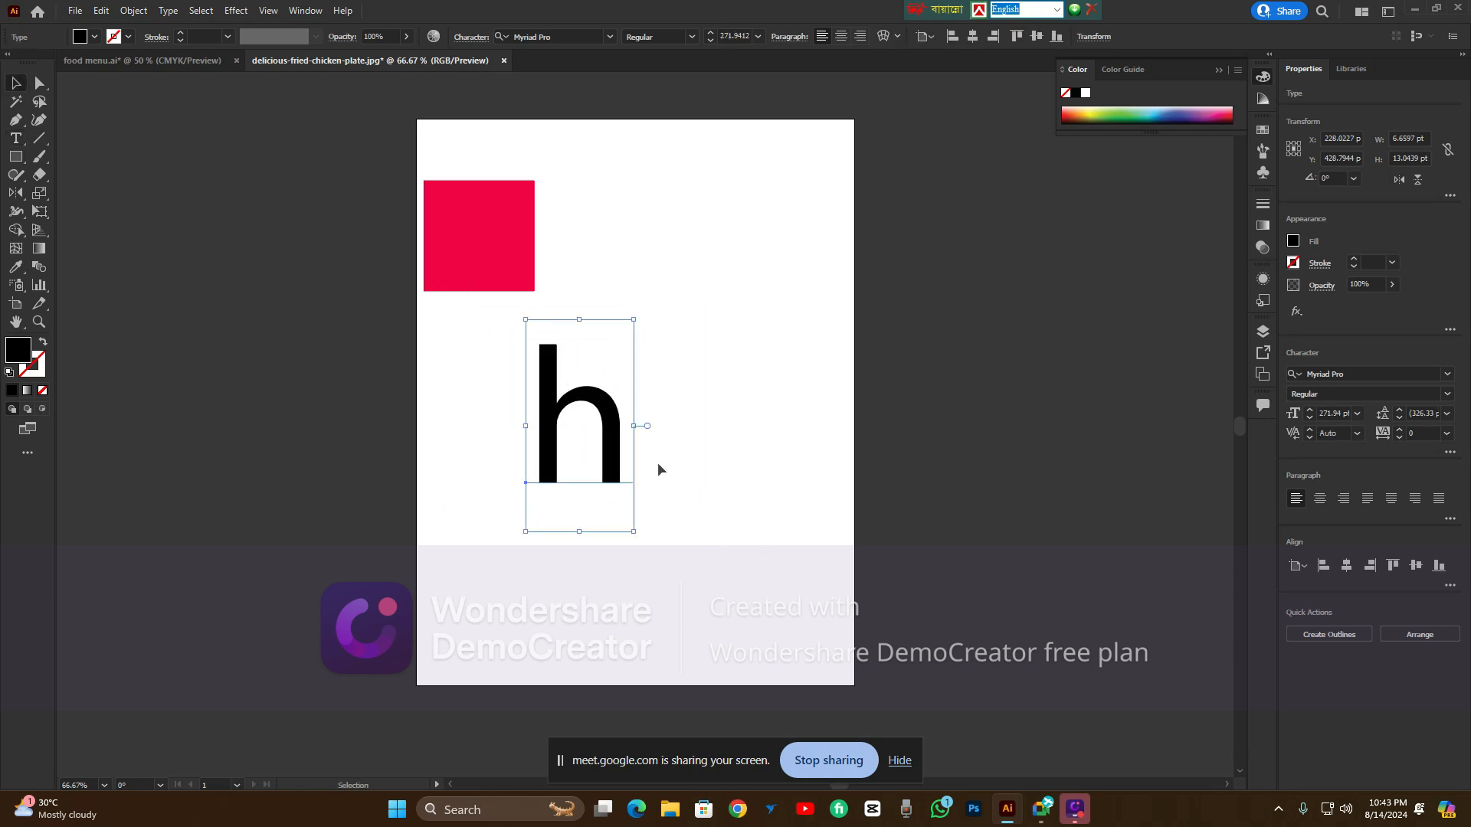
pyautogui.moveTo(627, 417); pyautogui.dragTo(757, 301)
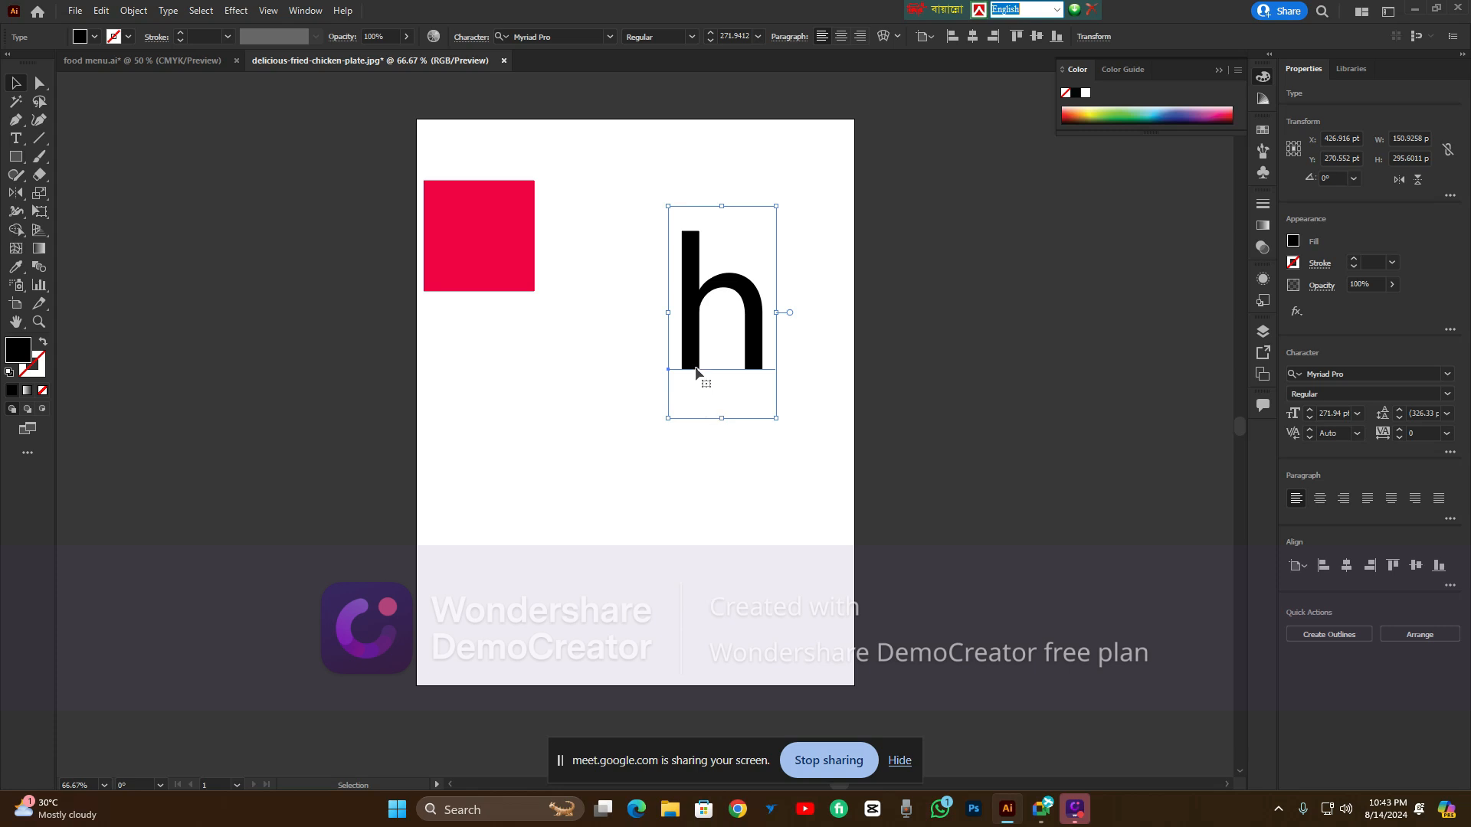
pyautogui.click(623, 352)
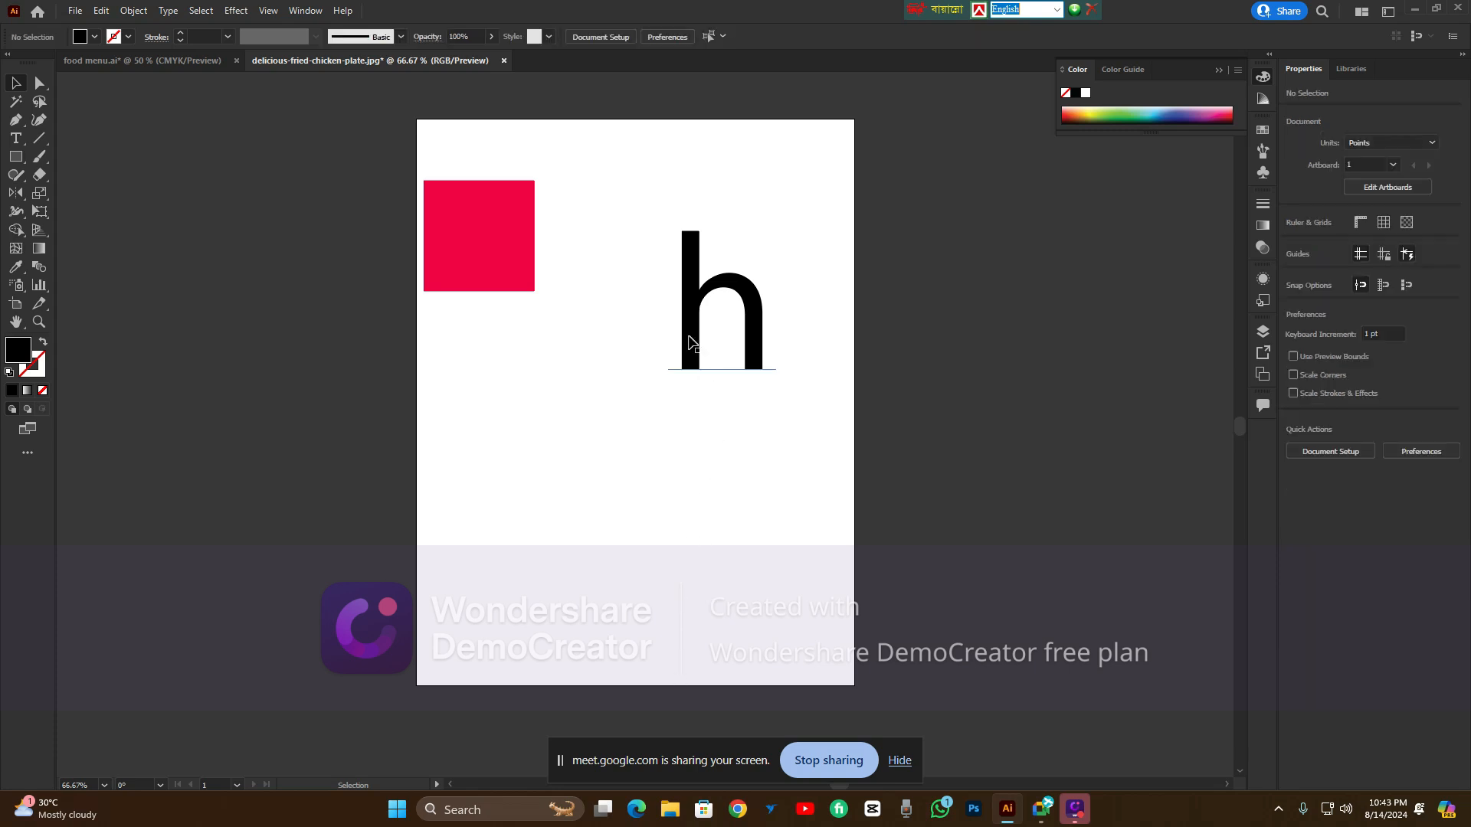
pyautogui.moveTo(689, 338); pyautogui.dragTo(750, 346)
# Add a letter "v" enlarged to about 275 pt and place it below the red square
pyautogui.click(15, 138)
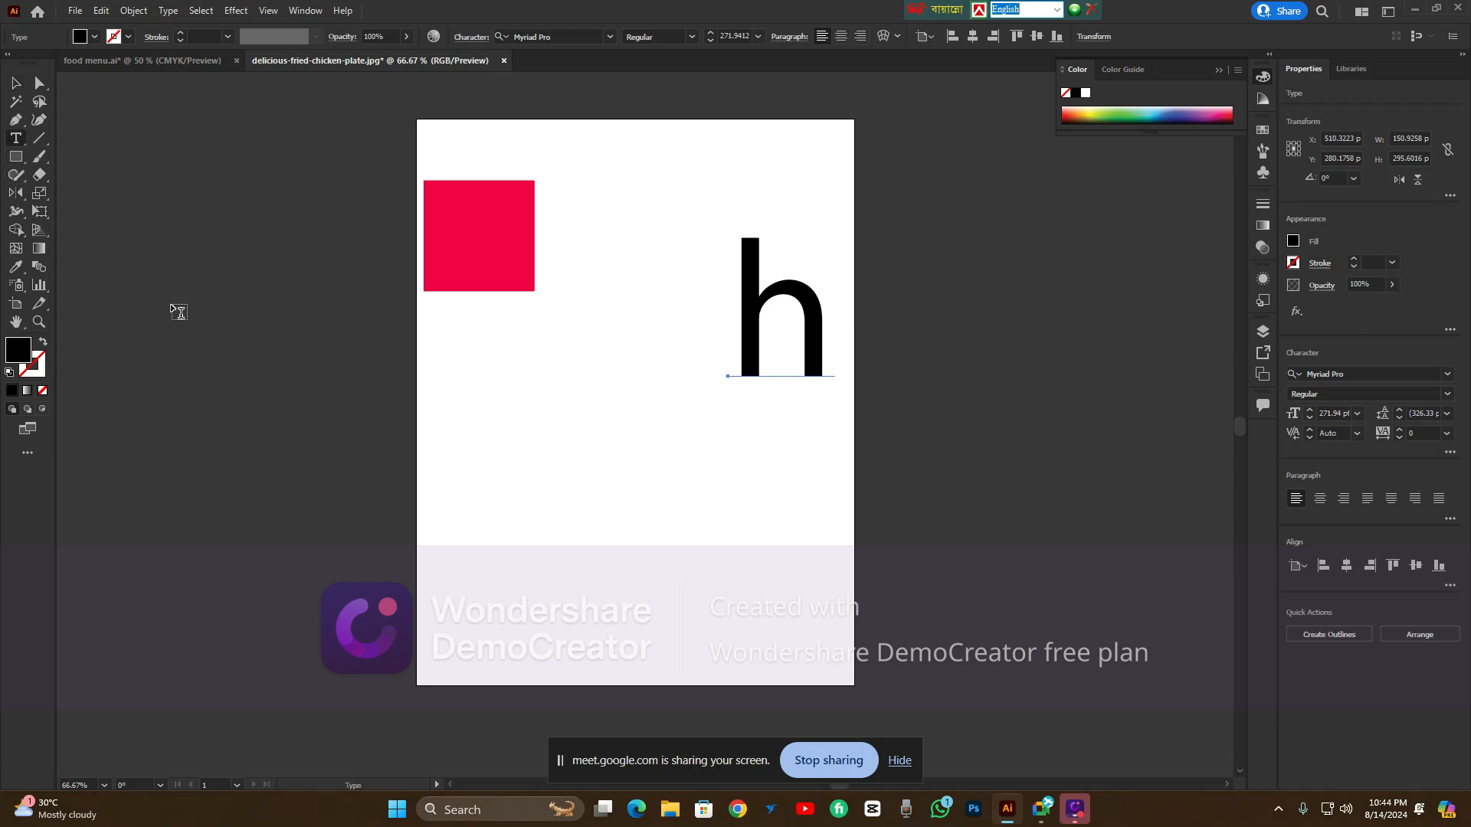
pyautogui.click(487, 496)
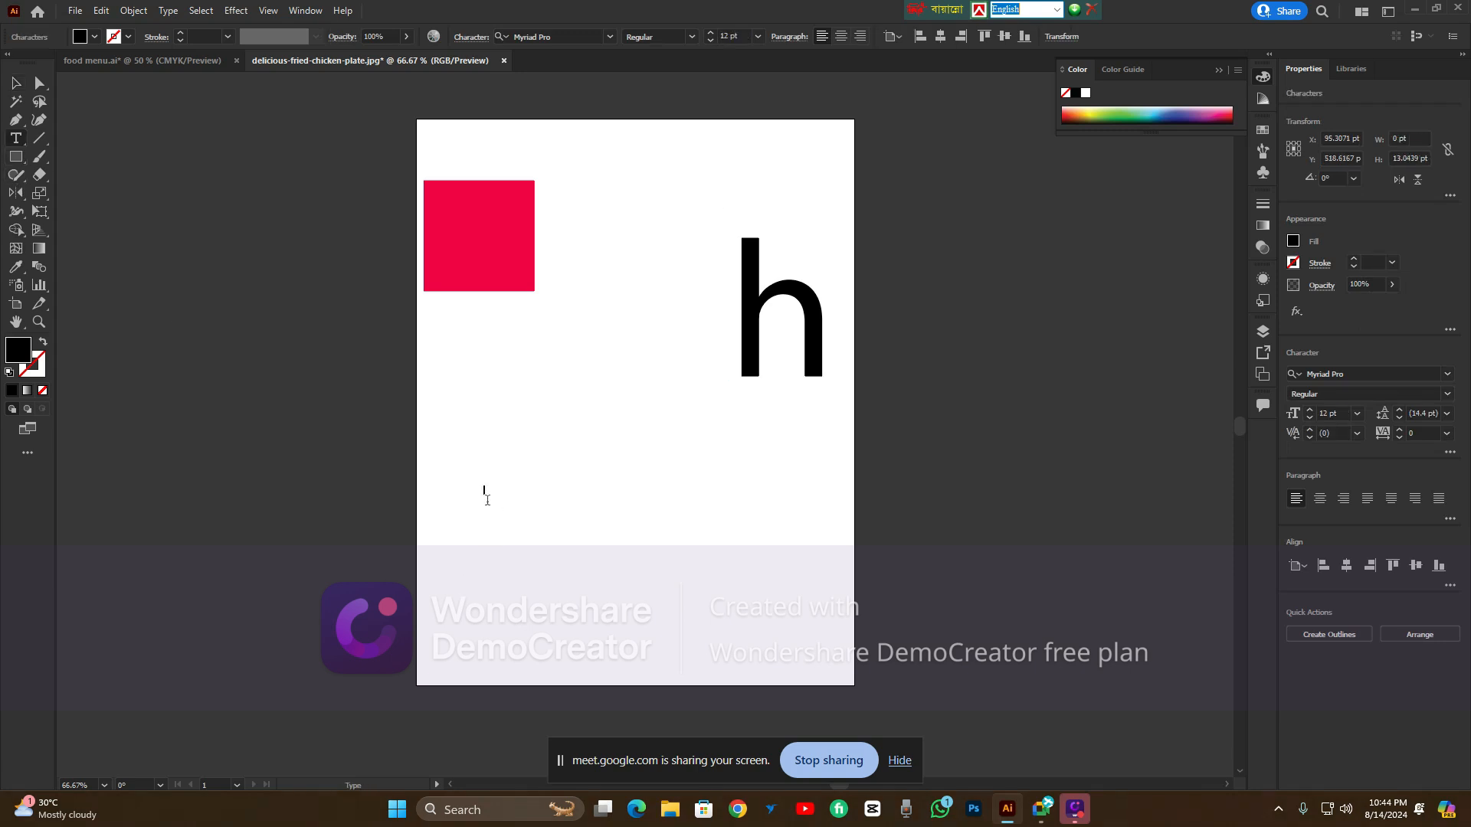
pyautogui.write('y')
pyautogui.click(17, 83)
pyautogui.moveTo(500, 496); pyautogui.dragTo(551, 544)
pyautogui.moveTo(512, 495); pyautogui.dragTo(553, 450)
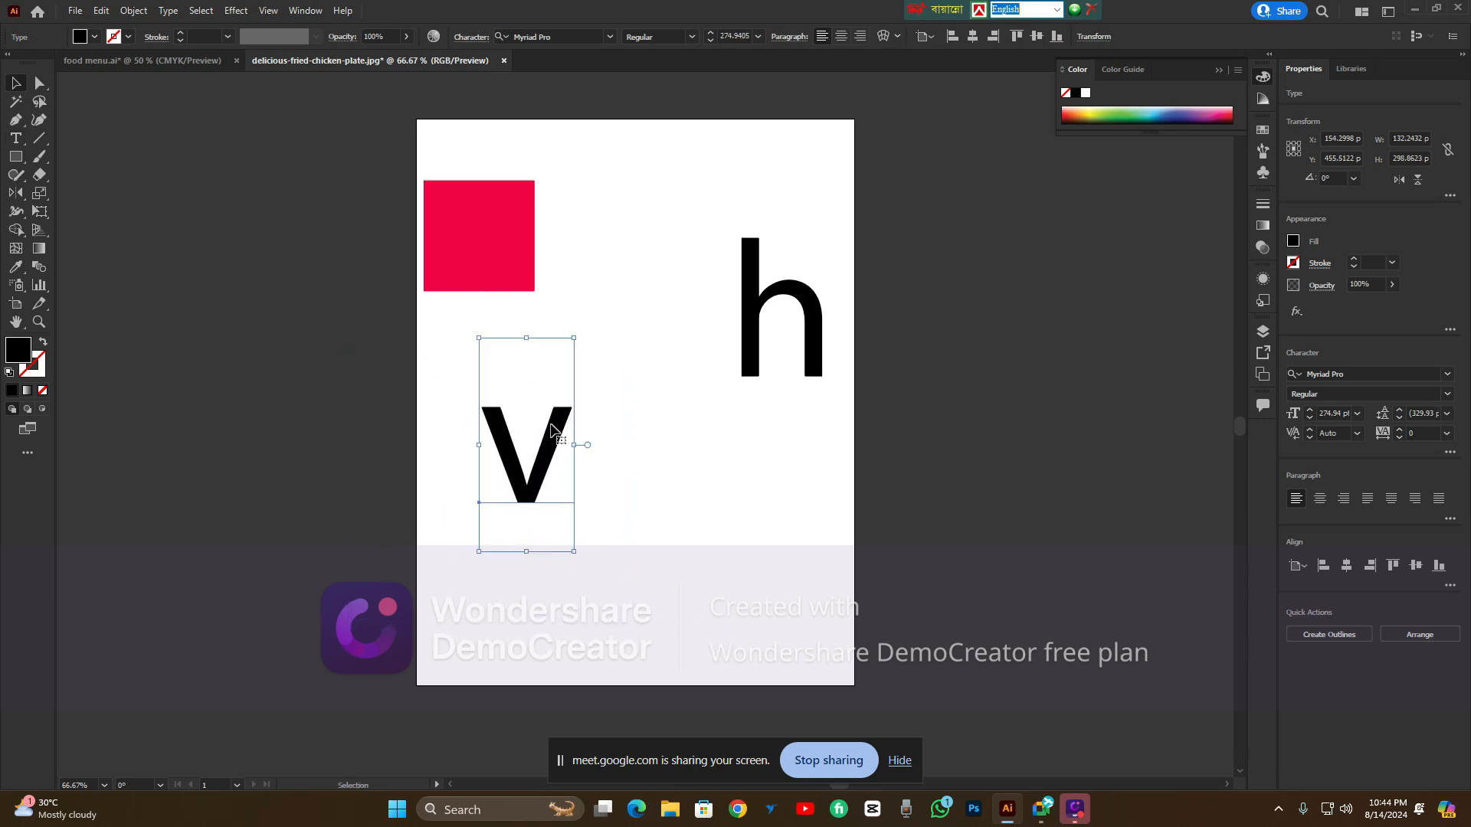
# Convert the letter "v" to outlines and deselect it
pyautogui.rightClick(580, 469)
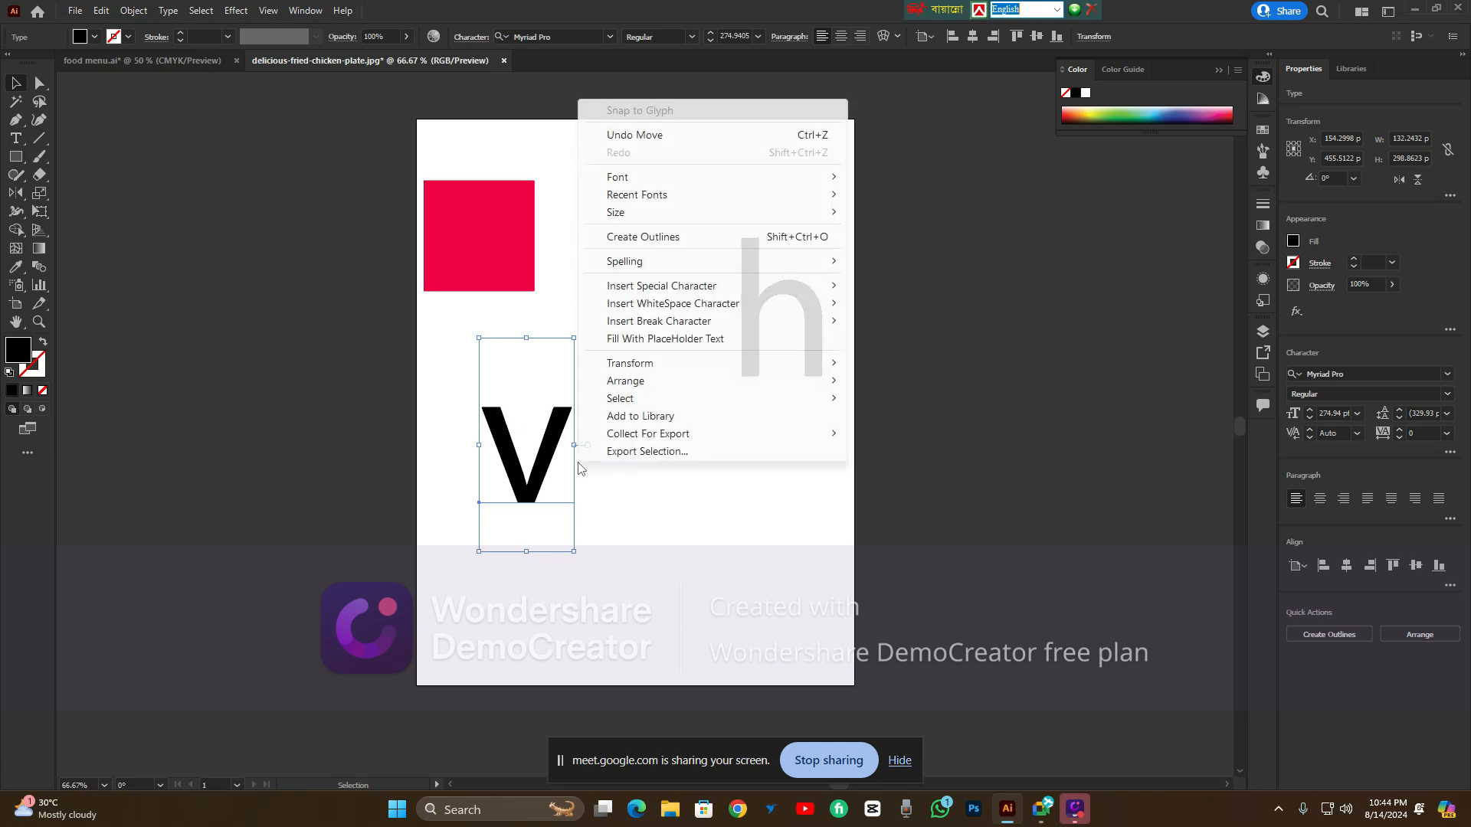
pyautogui.click(605, 236)
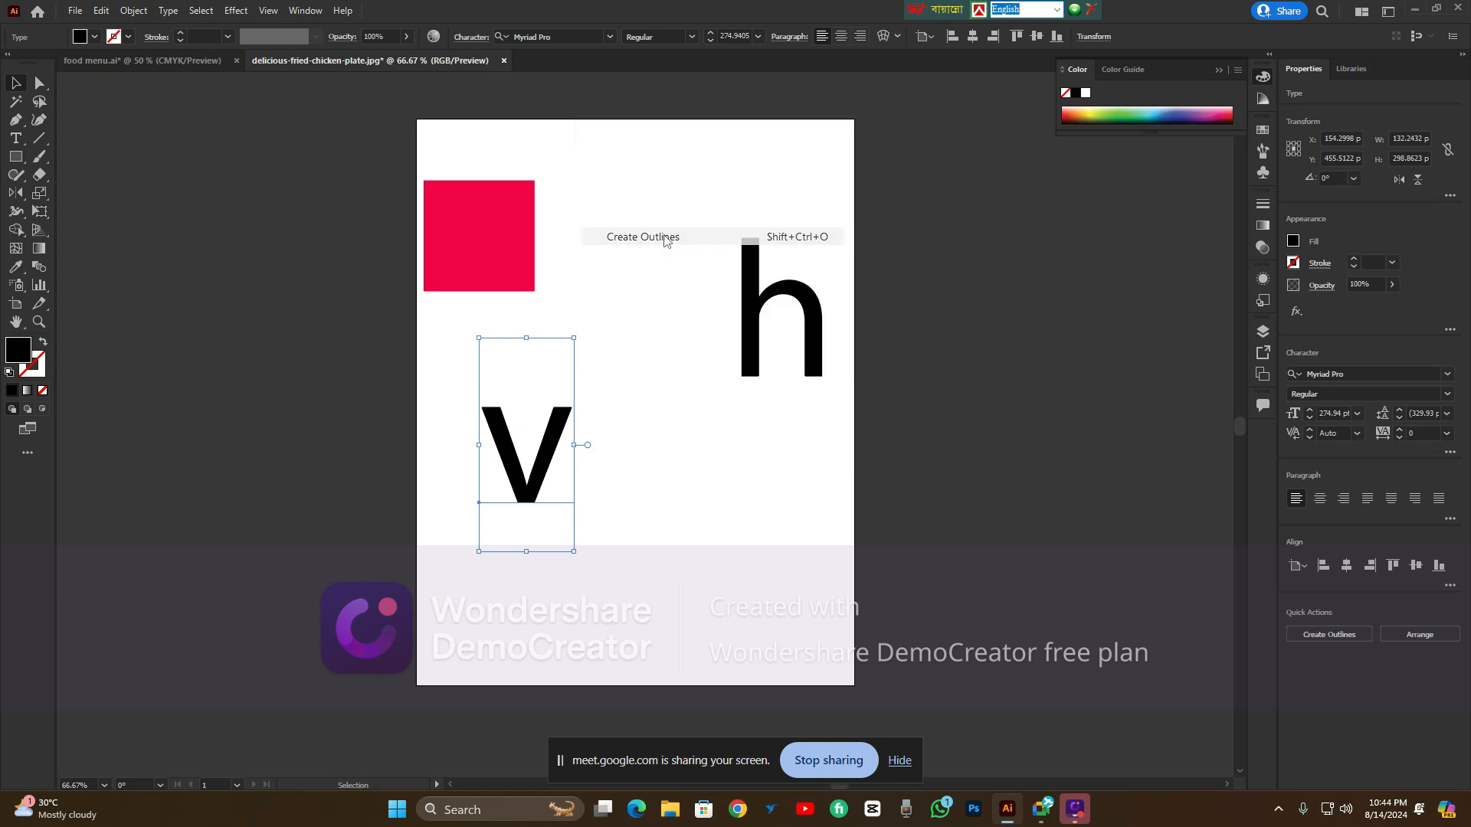
pyautogui.click(637, 396)
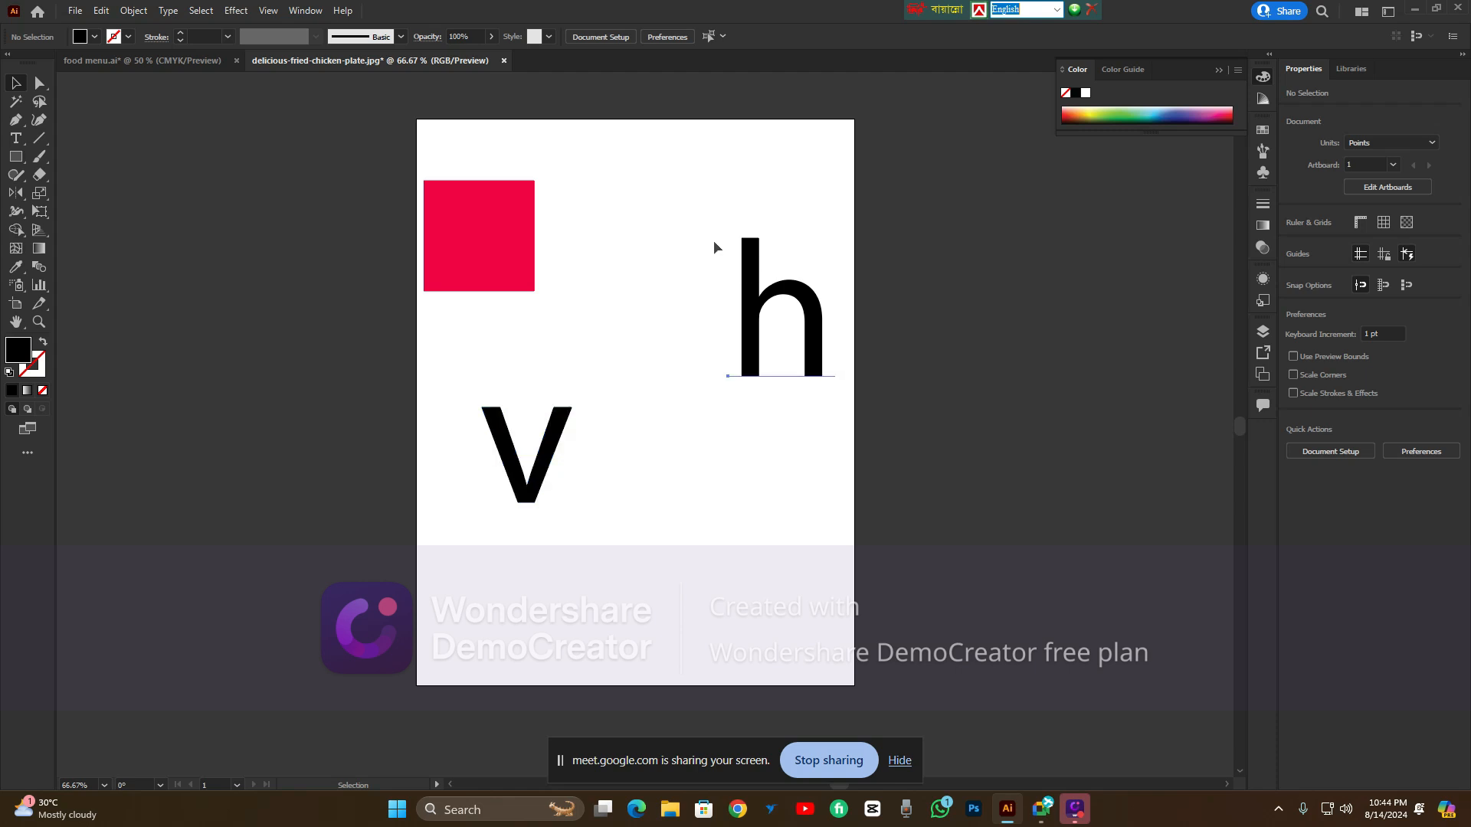
# Move the letter "h" up beside the red square, centred at about X 377 pt, Y 205 pt
pyautogui.moveTo(773, 368); pyautogui.dragTo(677, 315)
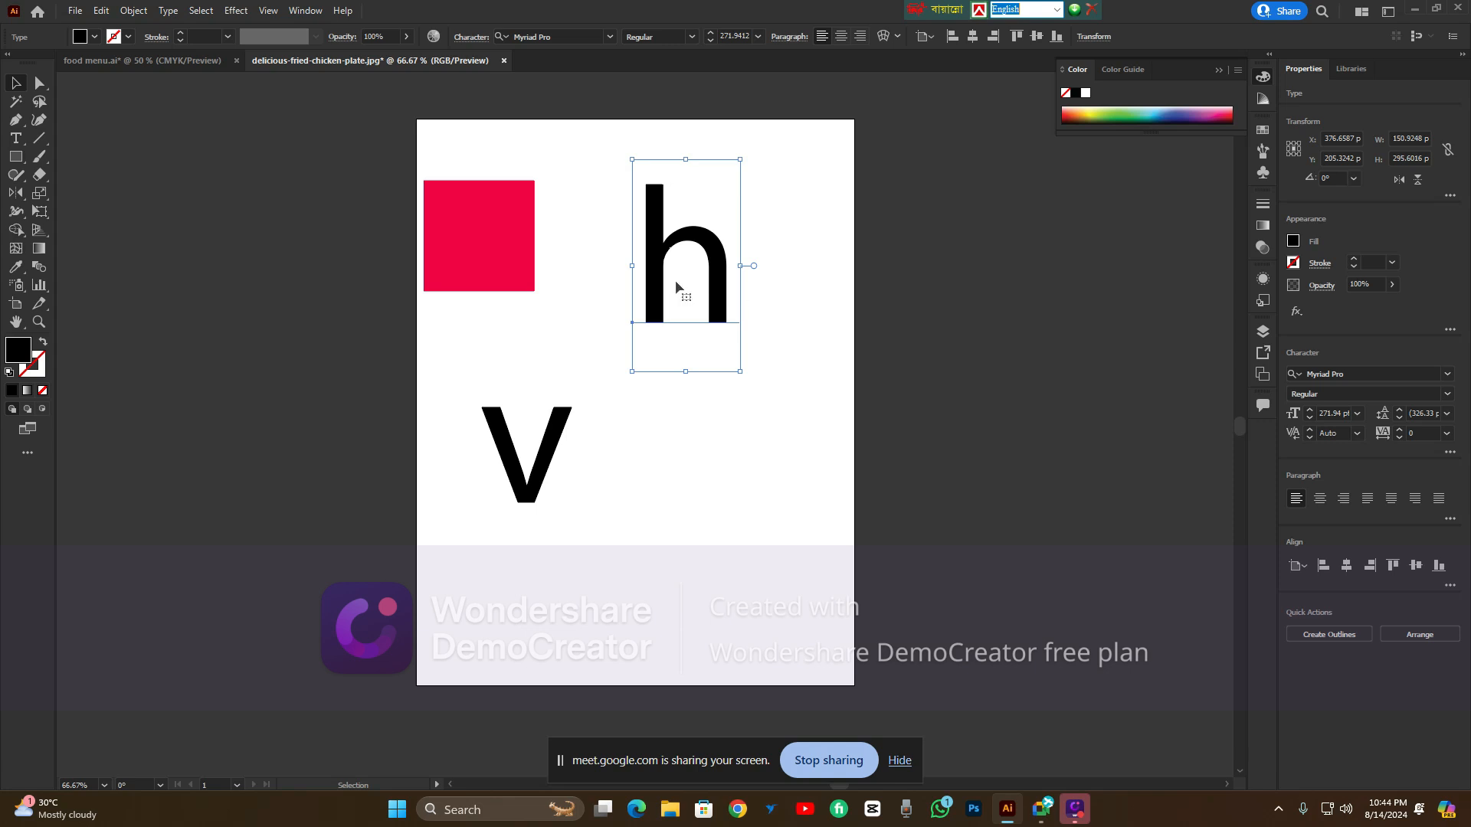
pyautogui.click(591, 302)
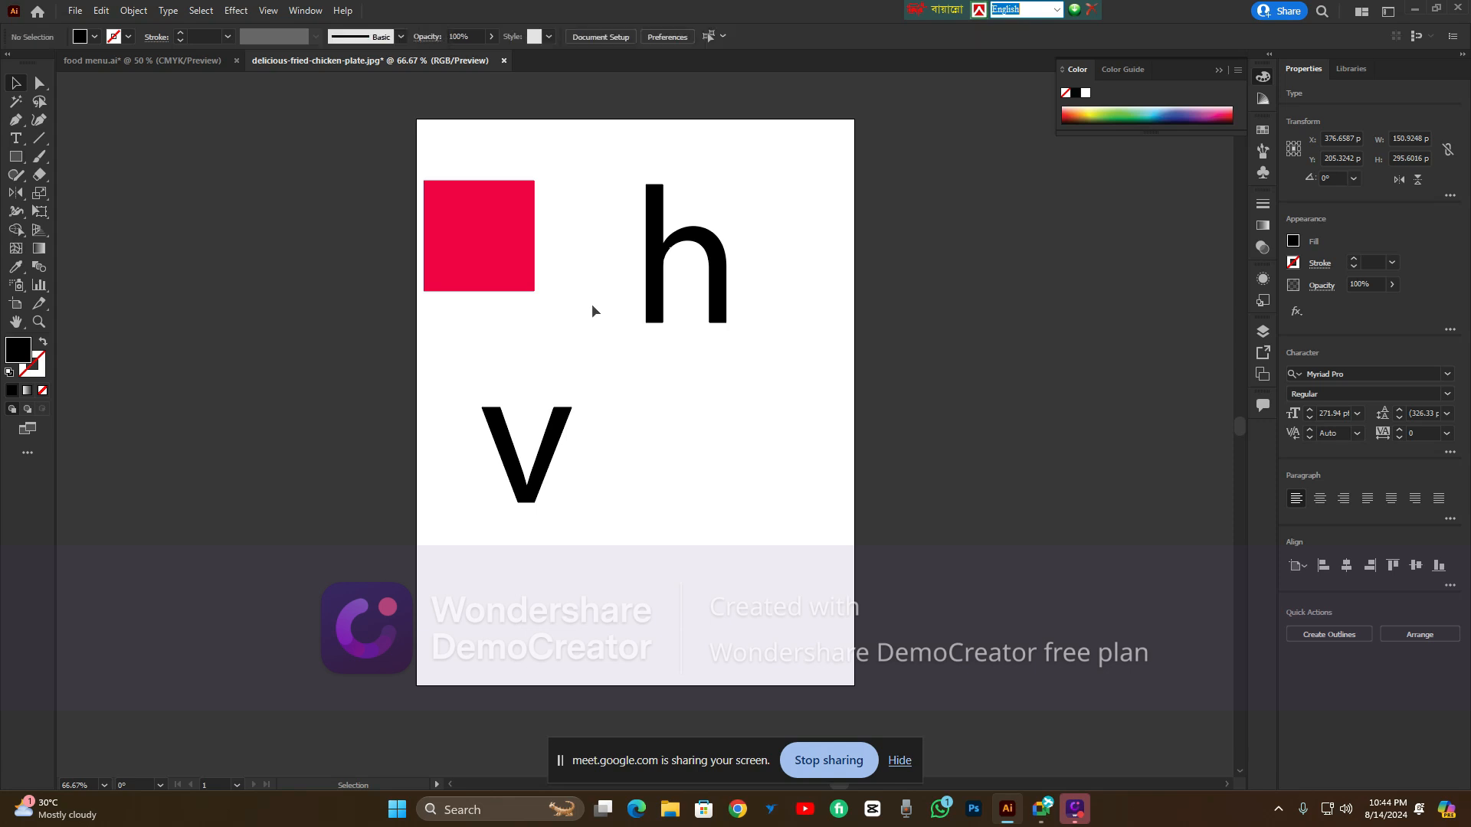
# Move the letter "v" directly below the letter "h", centred at about X 384 pt, Y 440 pt, and deselect it
pyautogui.moveTo(554, 437); pyautogui.dragTo(720, 418)
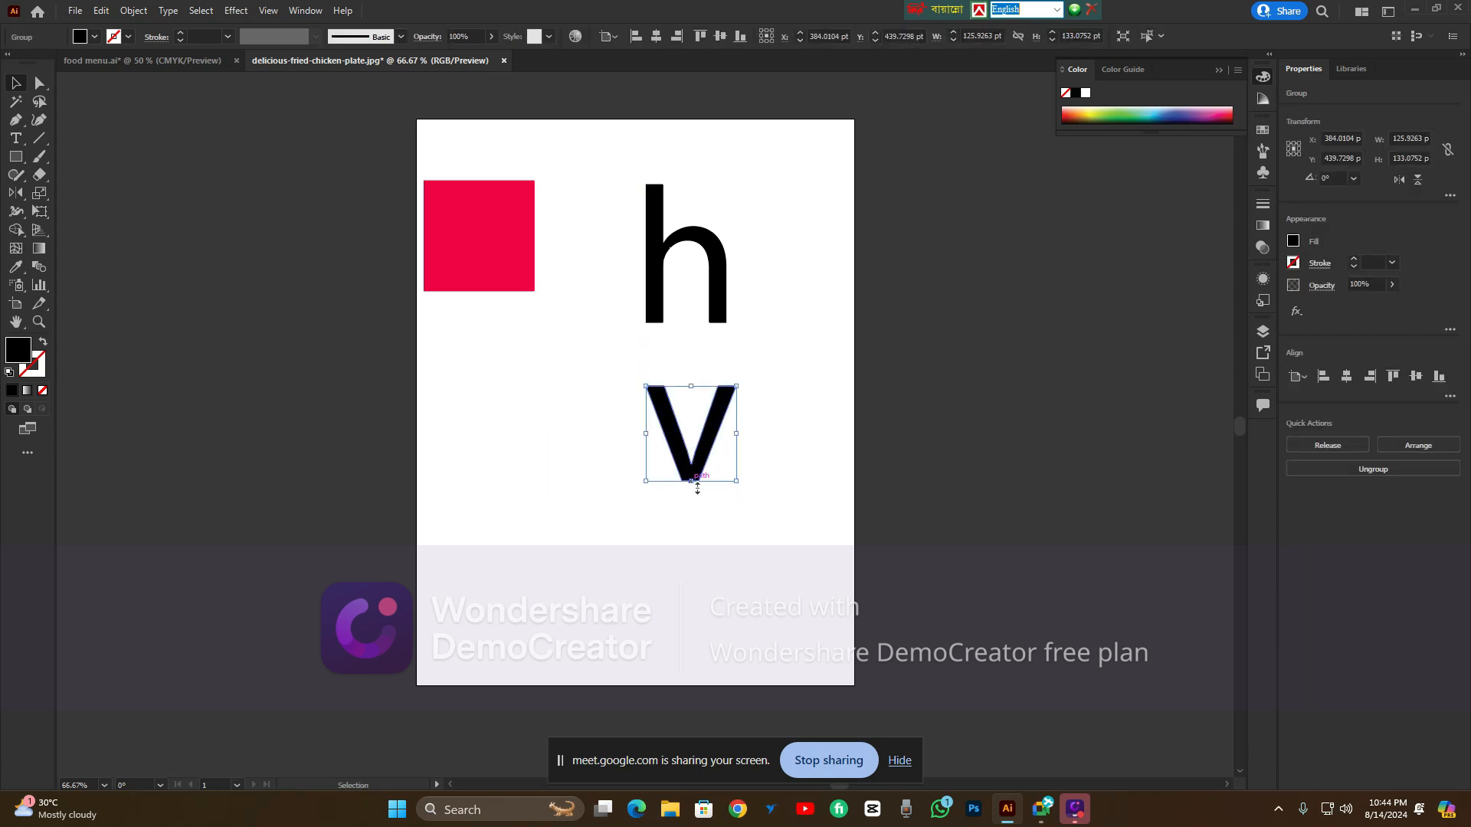
pyautogui.click(619, 461)
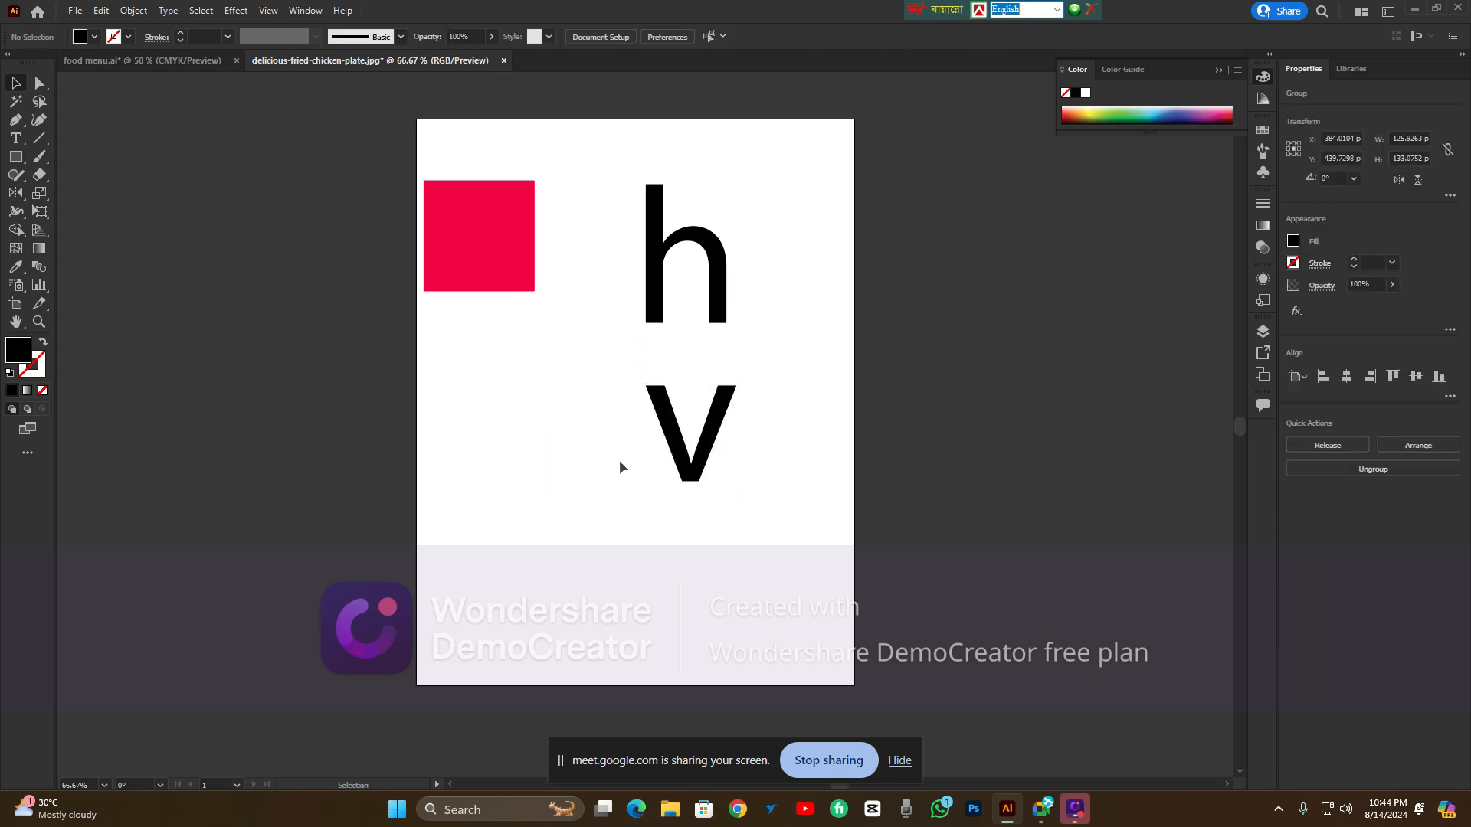
pyautogui.click(696, 481)
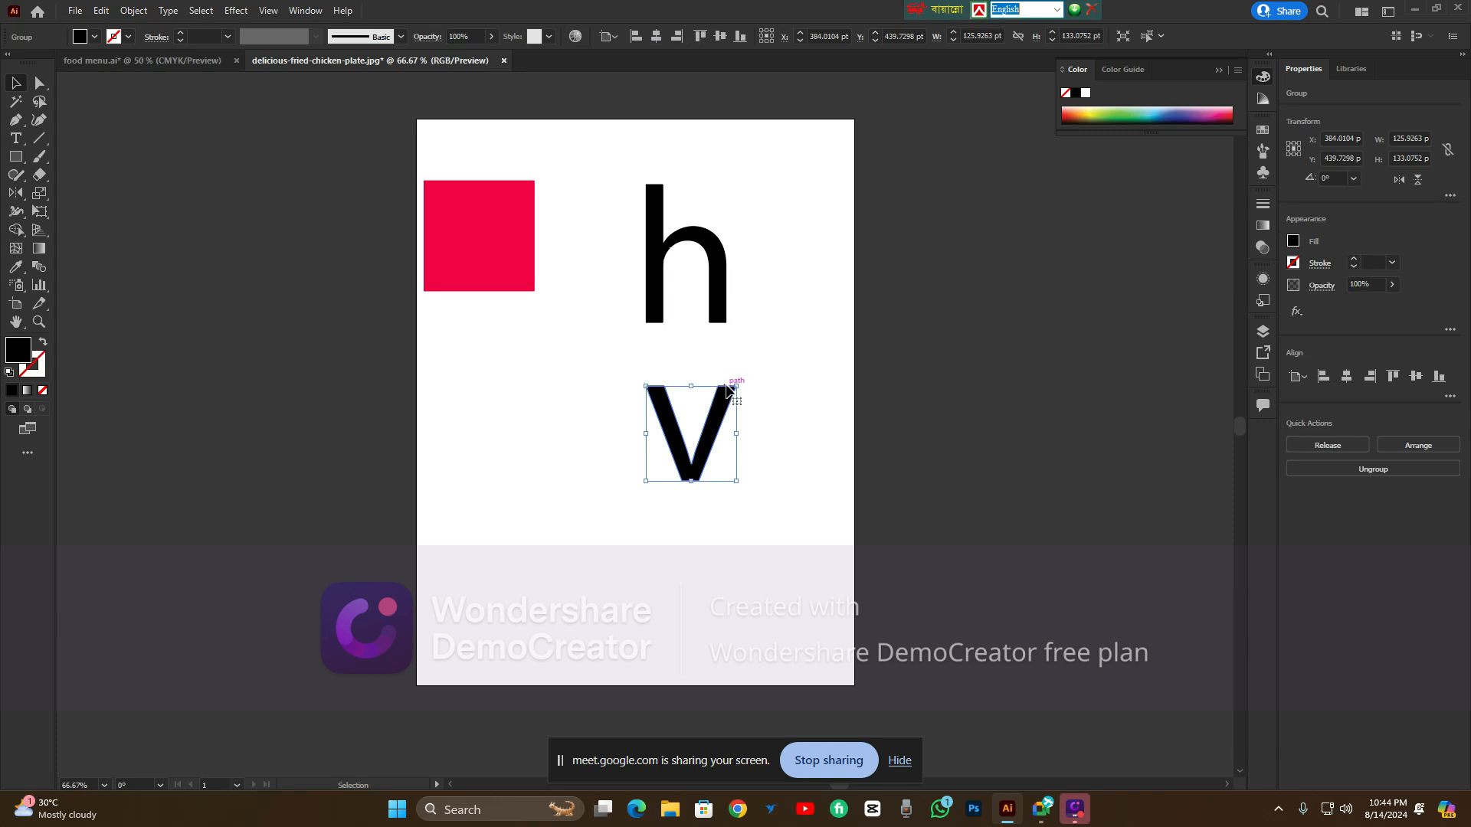
pyautogui.click(611, 421)
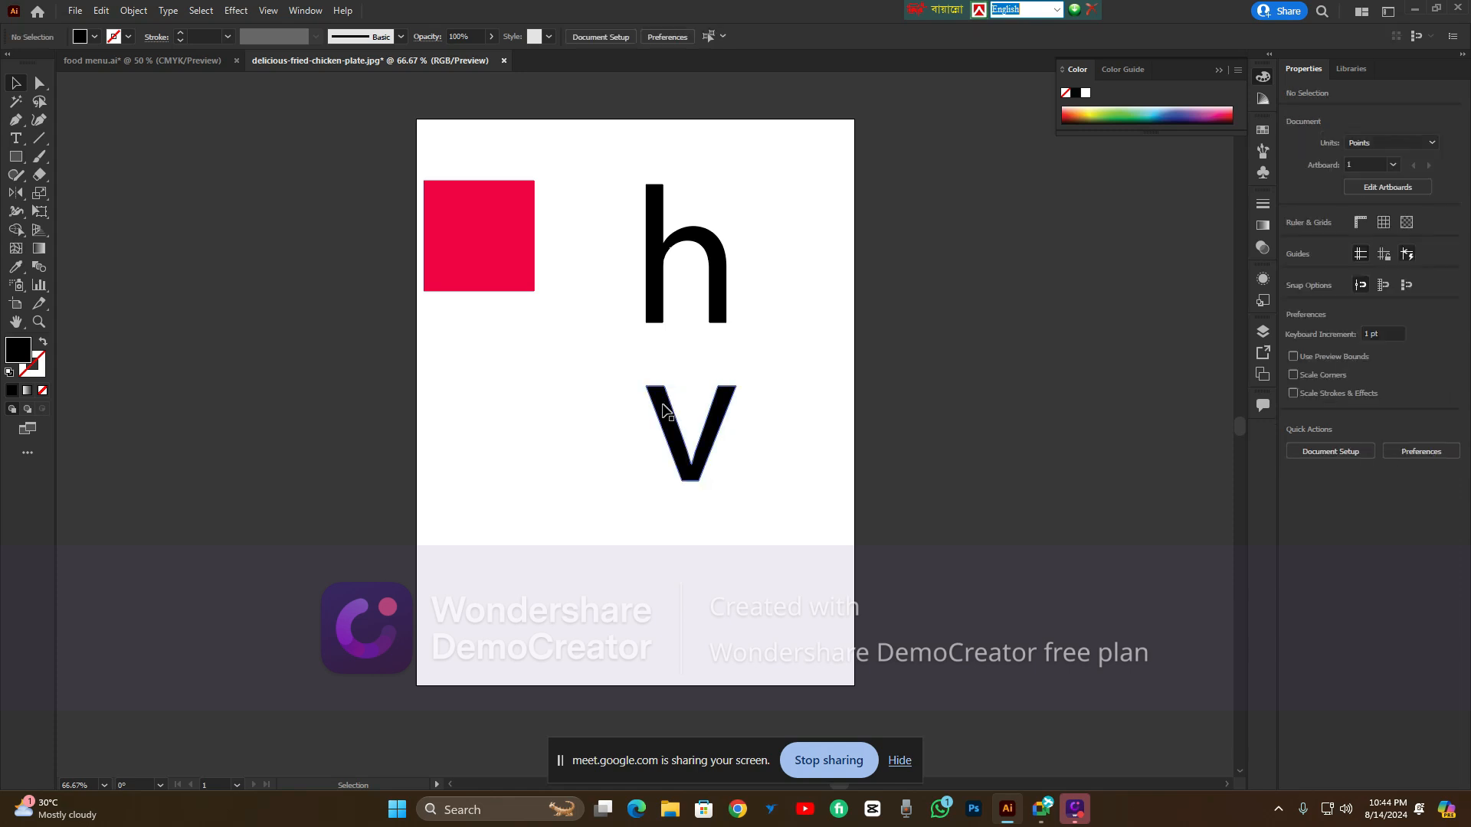
pyautogui.click(725, 408)
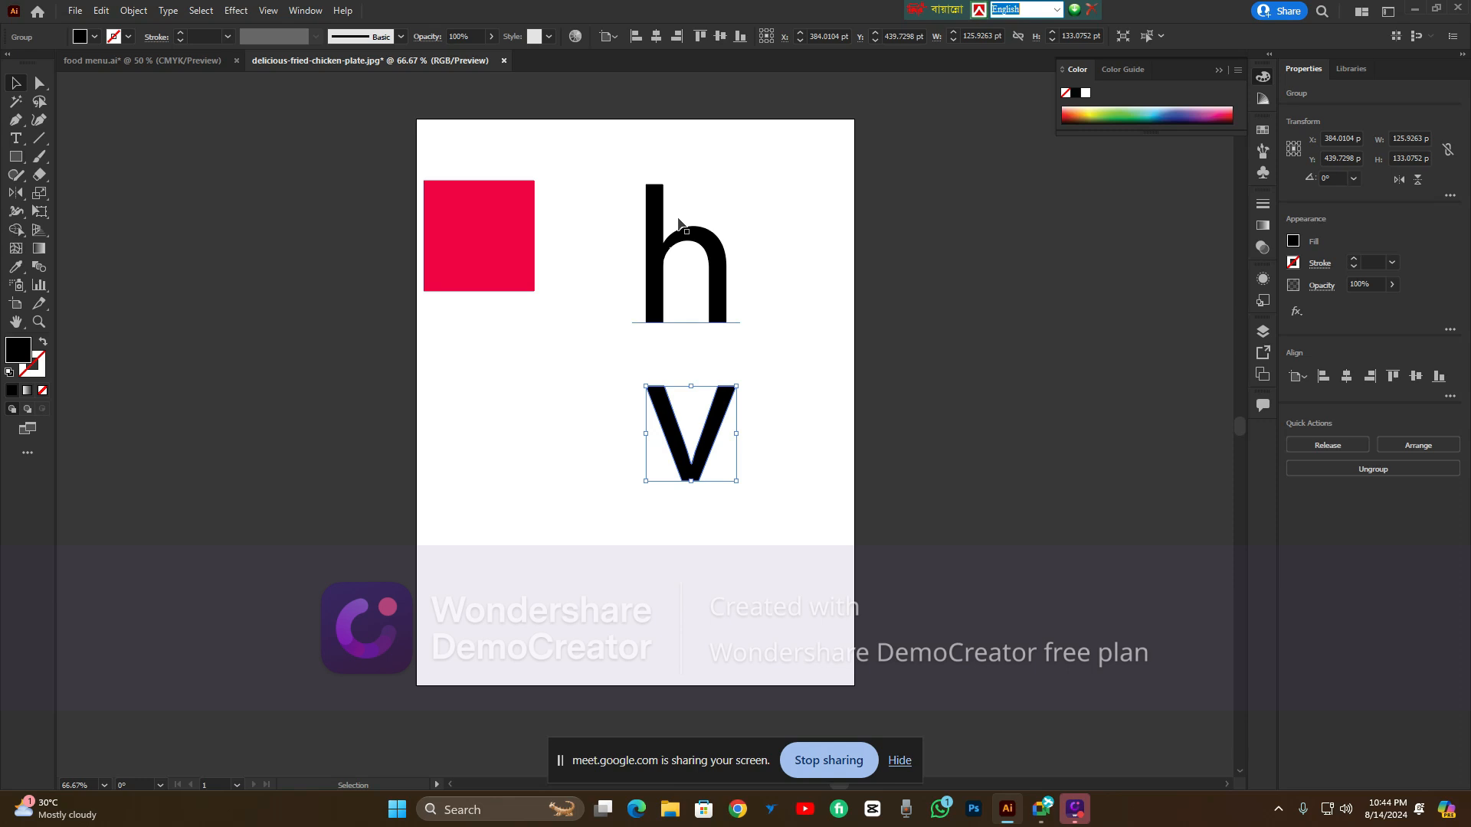
pyautogui.click(1018, 71)
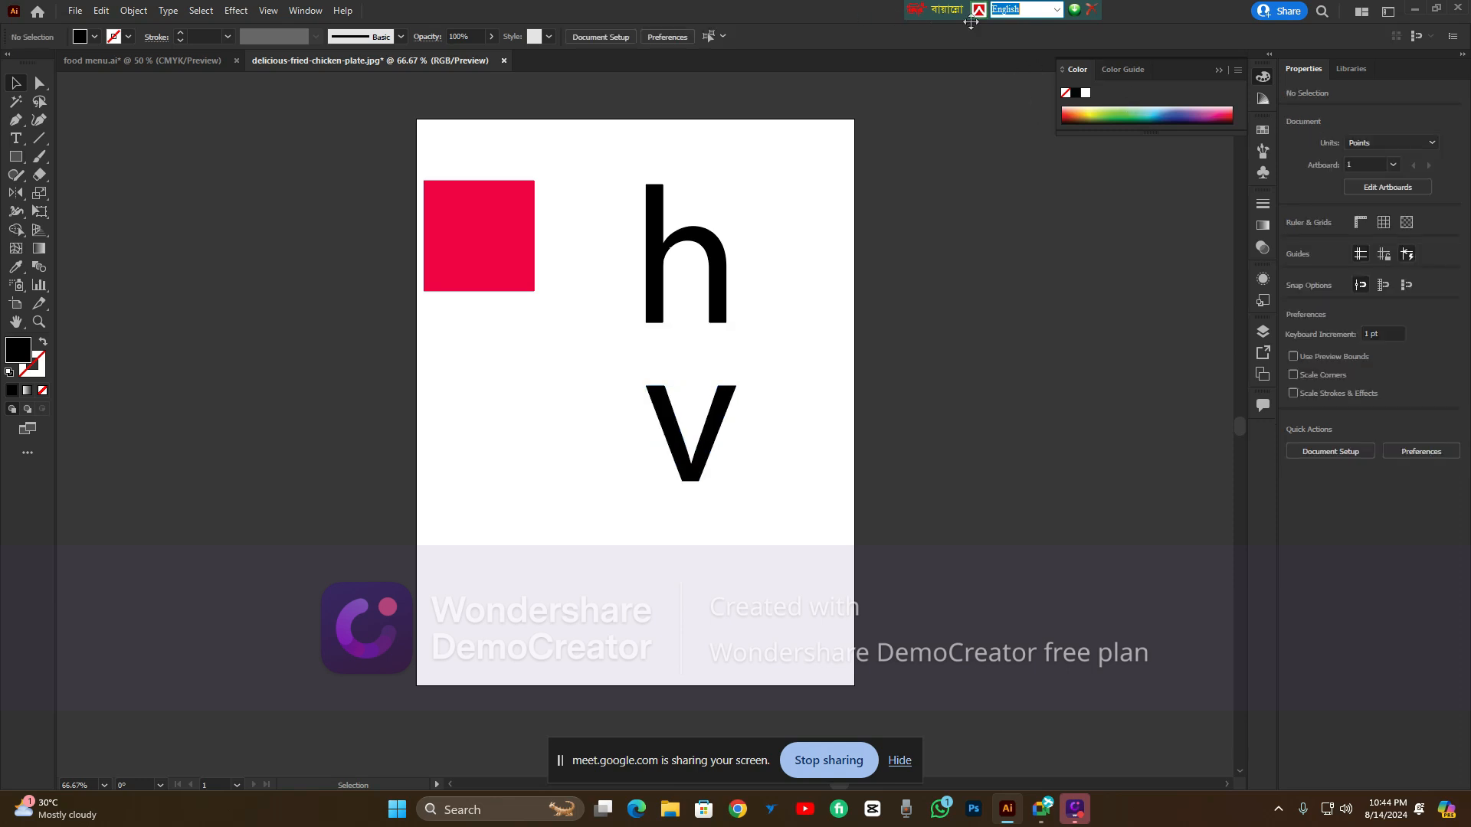
# Delete the letters "h" and "v" from the artboard
pyautogui.click(961, 160)
pyautogui.moveTo(650, 230); pyautogui.dragTo(692, 189)
pyautogui.press('Delete')
pyautogui.moveTo(672, 409); pyautogui.dragTo(648, 245)
pyautogui.press('Delete')
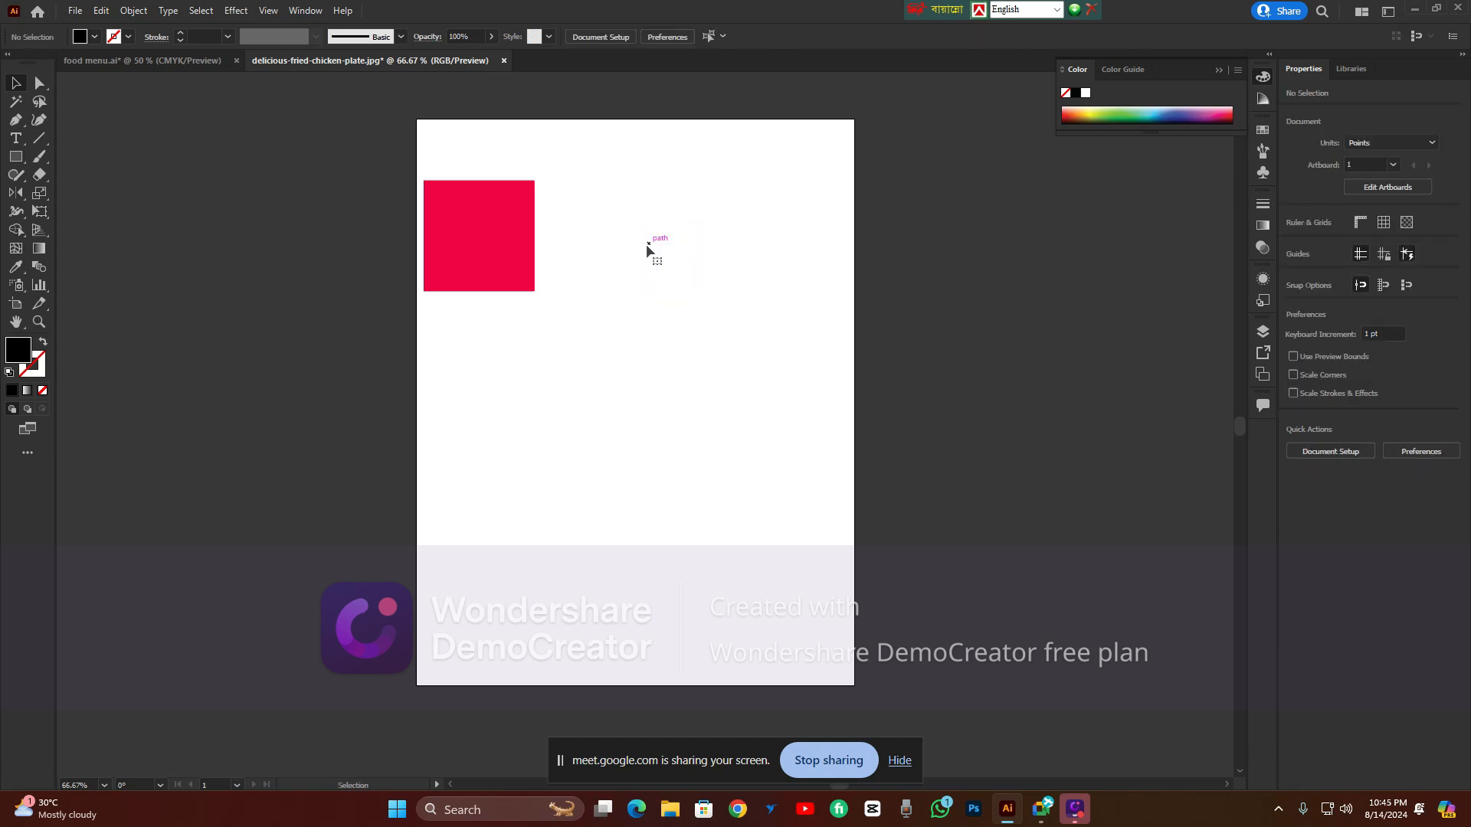
pyautogui.click(481, 249)
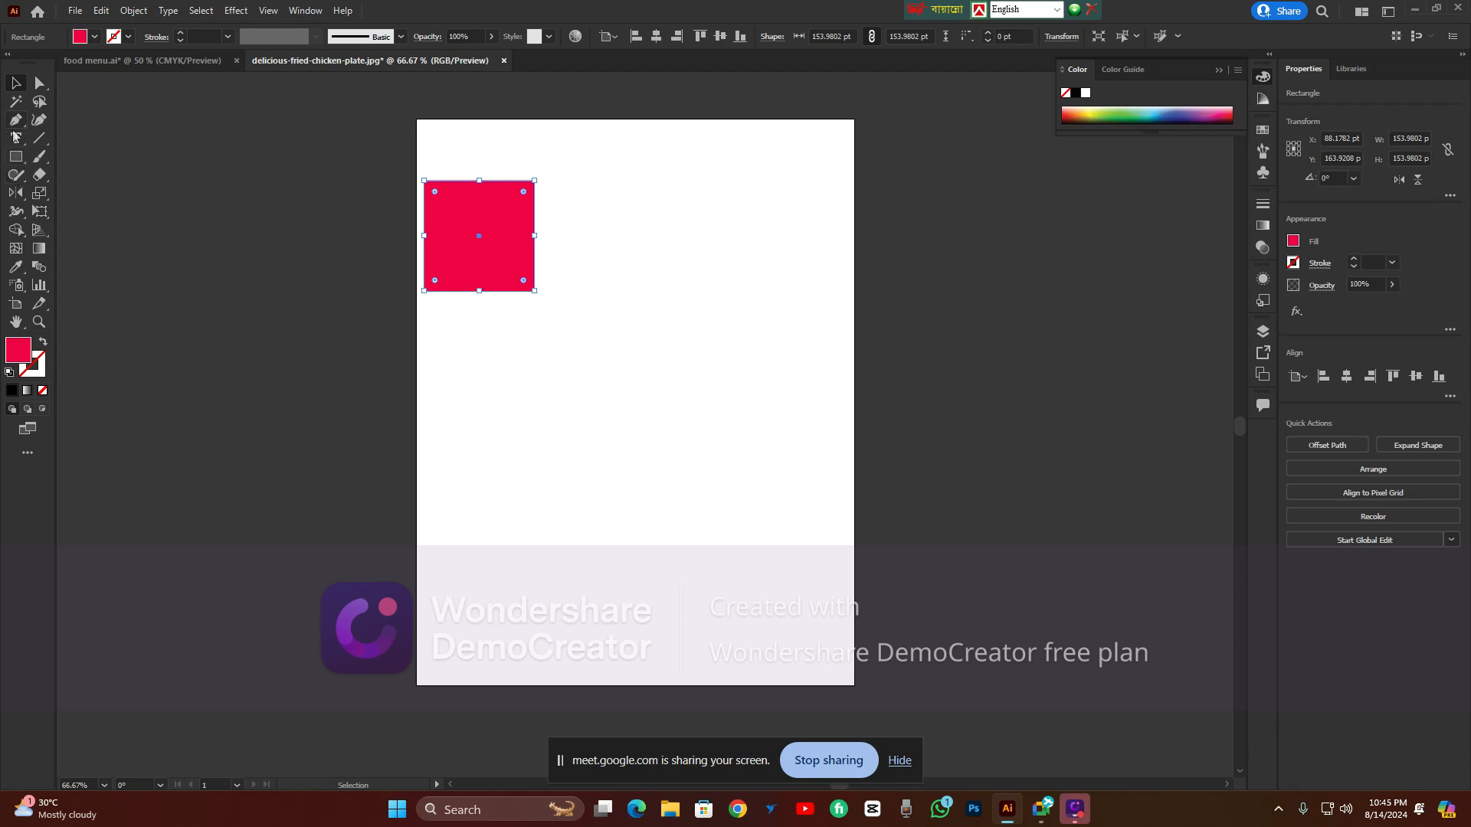
pyautogui.moveTo(15, 192); pyautogui.dragTo(78, 213)
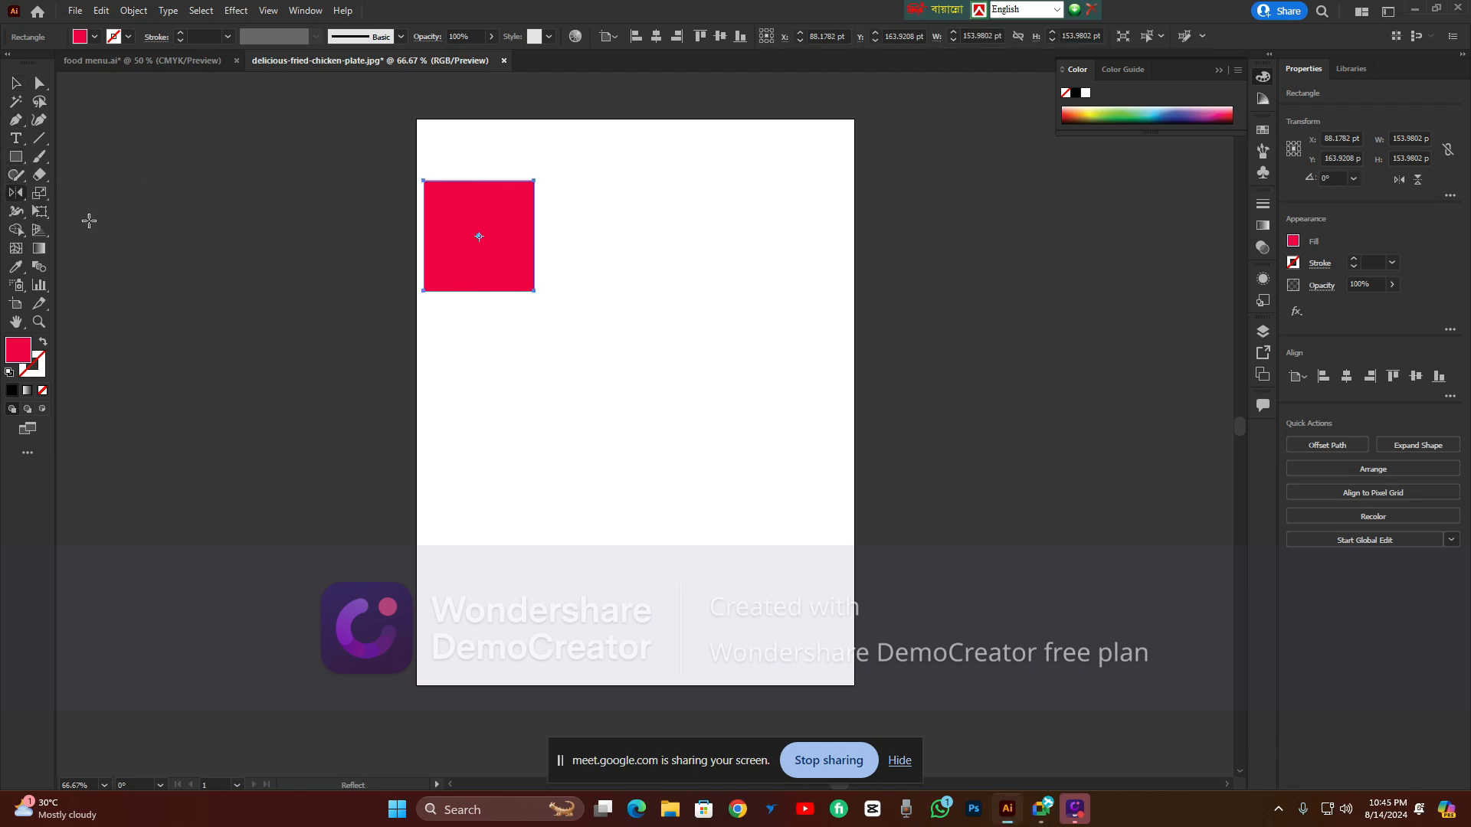
pyautogui.keyDown('alt'); pyautogui.click(479, 237); pyautogui.keyUp('alt')
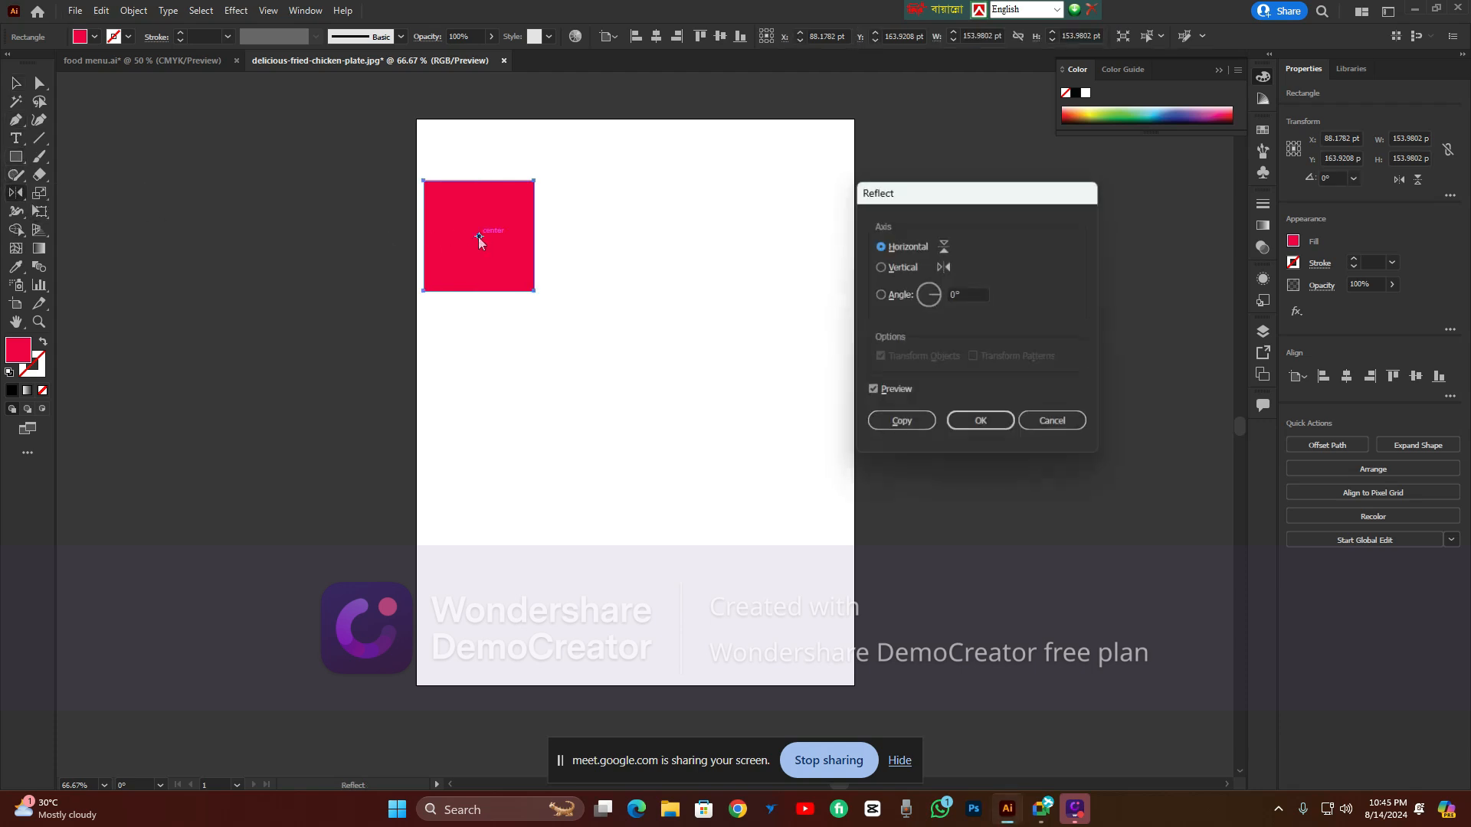
pyautogui.click(1080, 427)
pyautogui.click(17, 82)
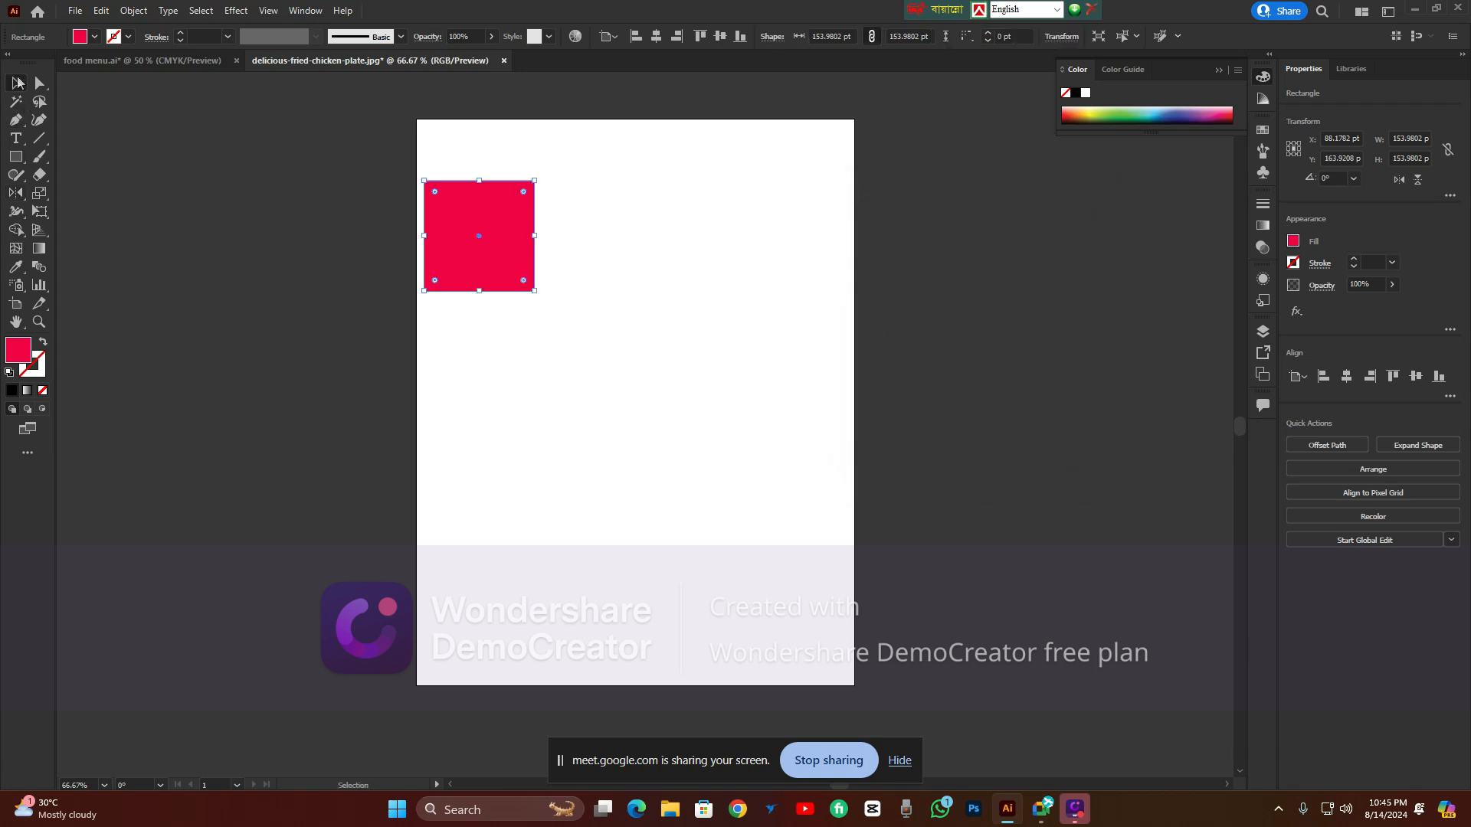
pyautogui.click(319, 230)
# Create a reflected copy of the red square across a vertical axis through its centre
pyautogui.click(475, 240)
pyautogui.rightClick(16, 194)
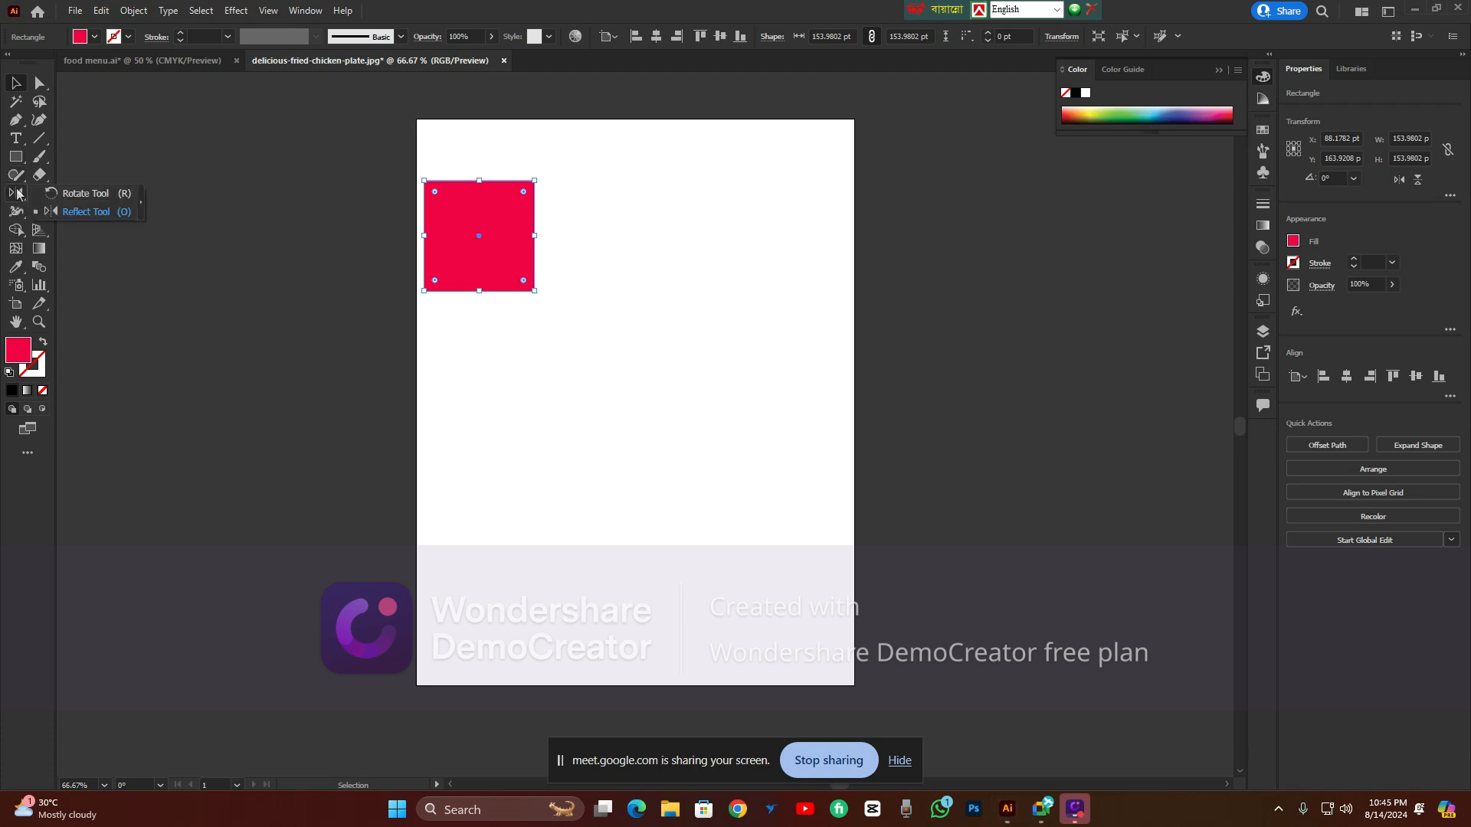
pyautogui.click(94, 213)
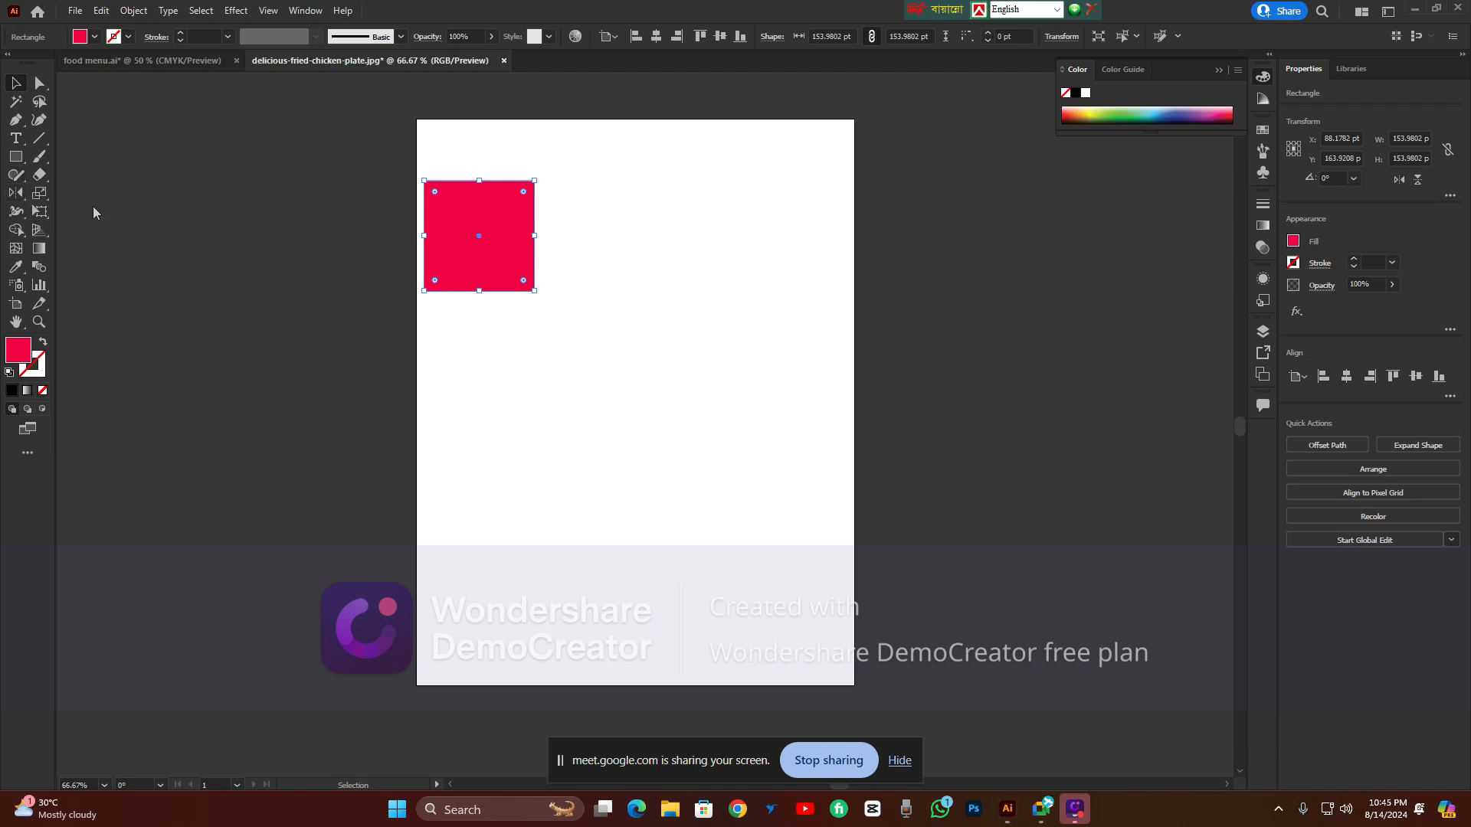
pyautogui.hotkey('ctrl', '=')
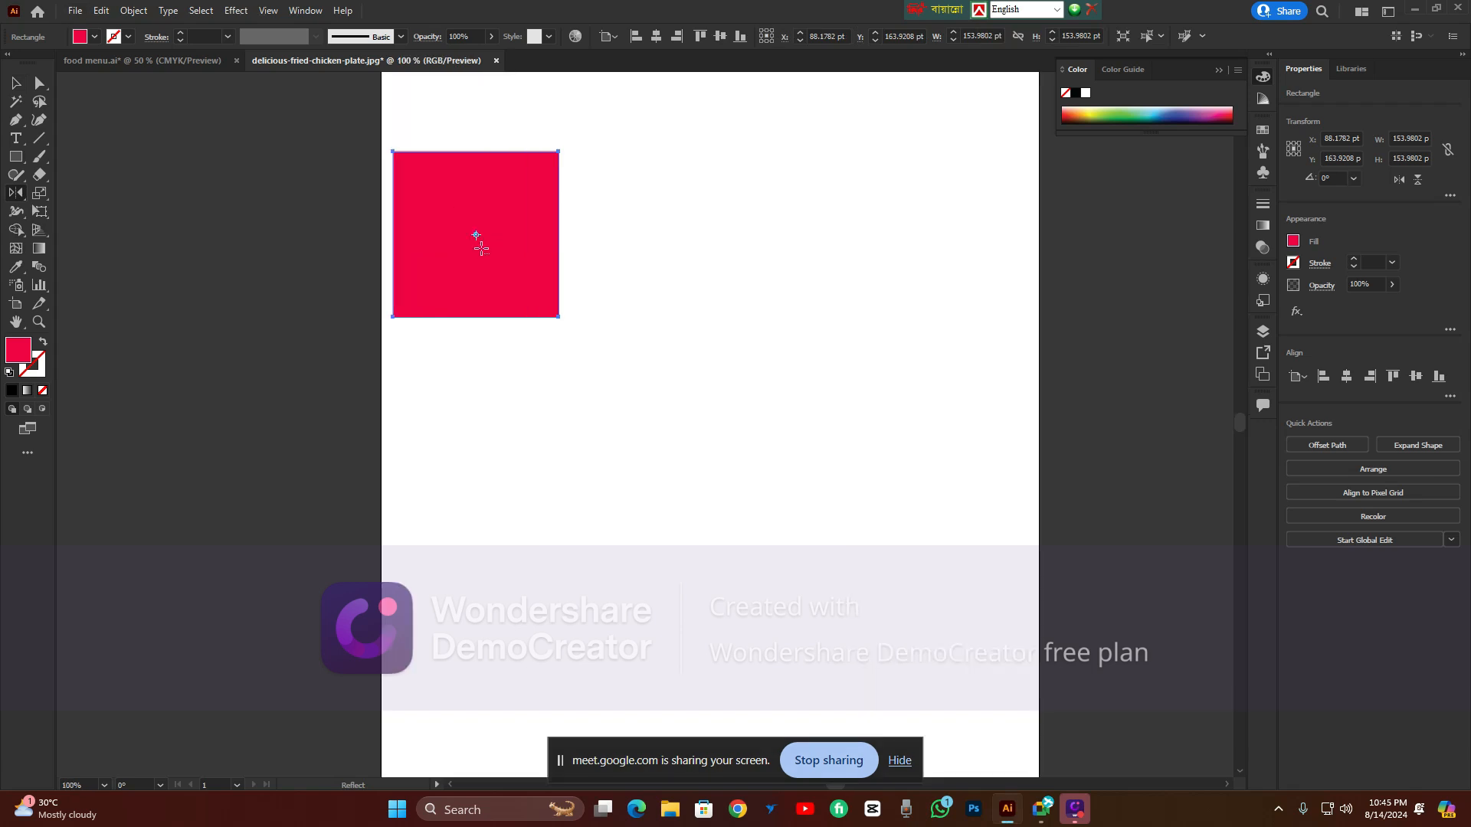
pyautogui.keyDown('alt'); pyautogui.click(476, 235); pyautogui.keyUp('alt')
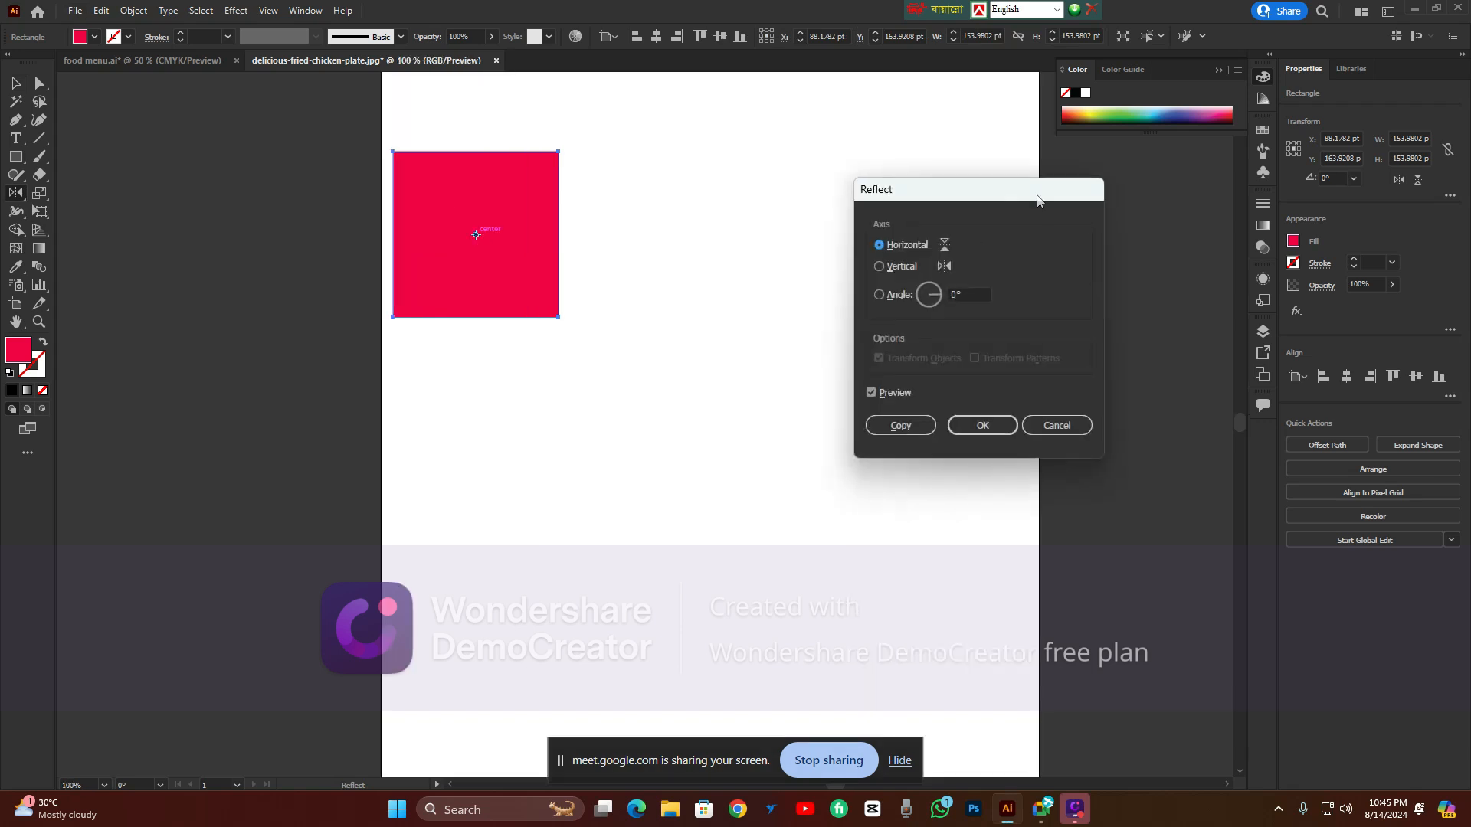
pyautogui.moveTo(1026, 189); pyautogui.dragTo(1080, 253)
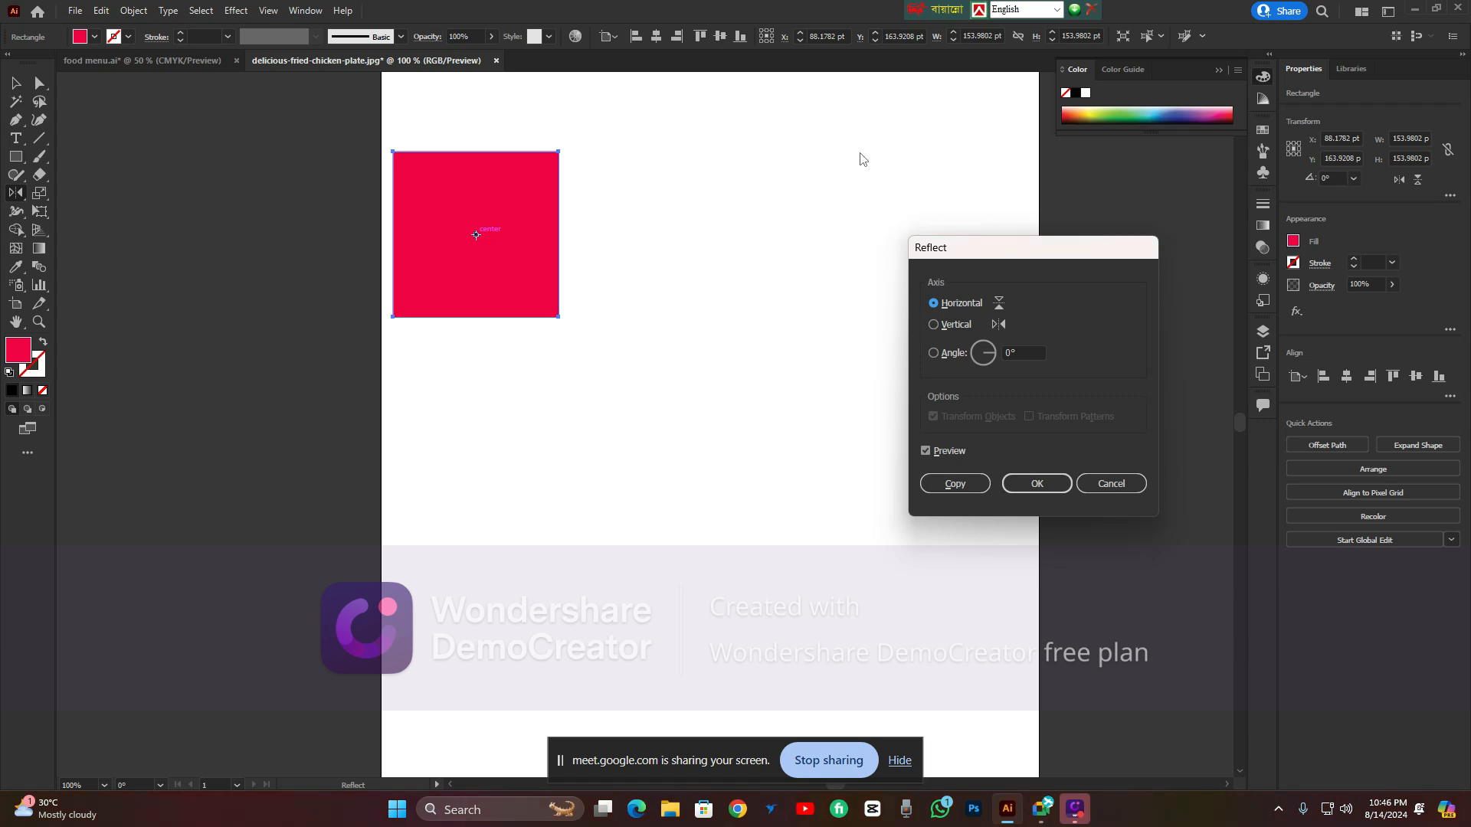
pyautogui.click(934, 325)
pyautogui.scroll(3, 1027, 360)
pyautogui.scroll(-2, 1024, 360)
pyautogui.scroll(-1, 1025, 360)
pyautogui.click(955, 484)
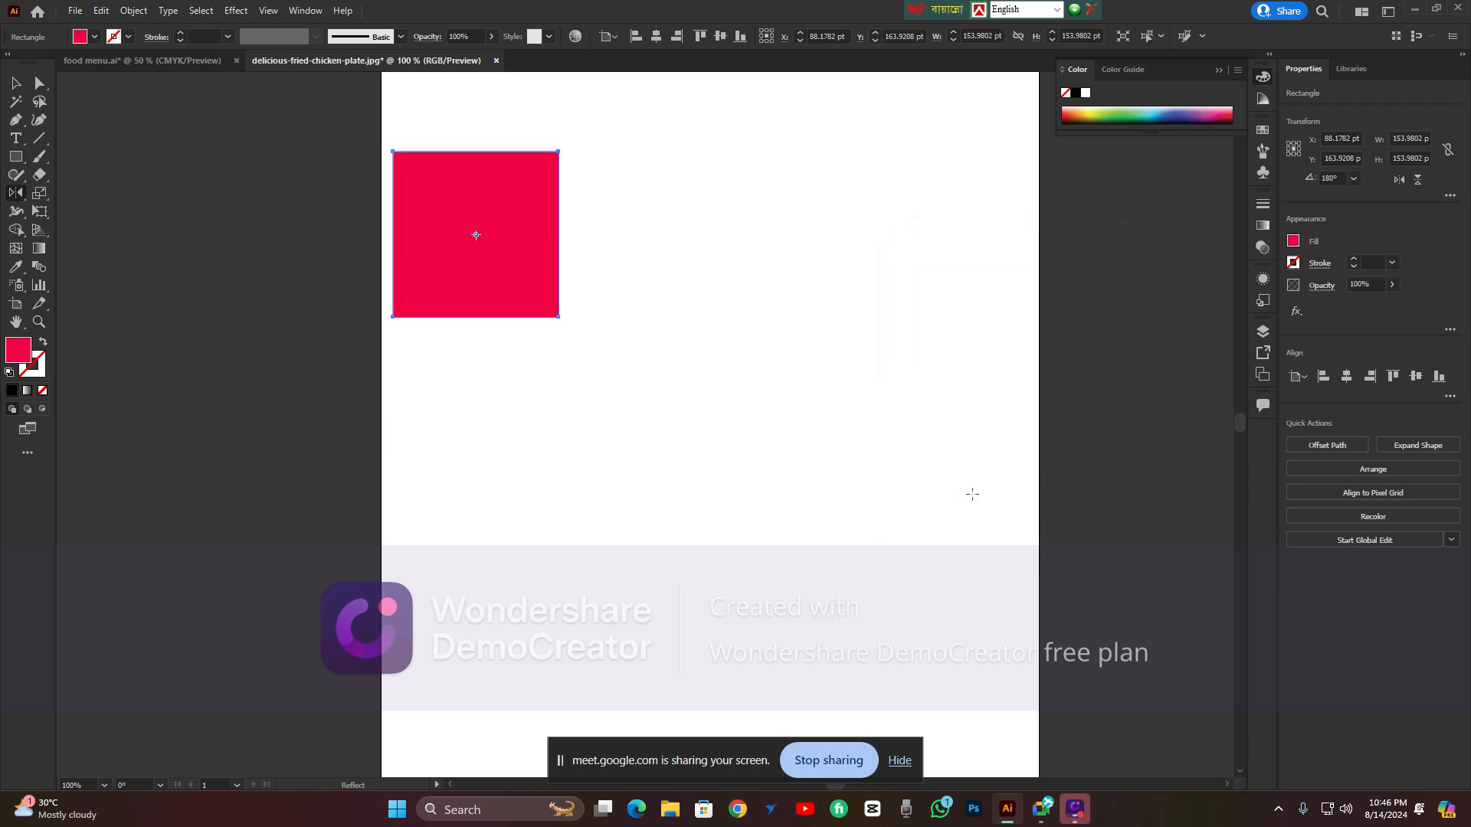
pyautogui.scroll(-2, 972, 494)
pyautogui.scroll(2, 732, 388)
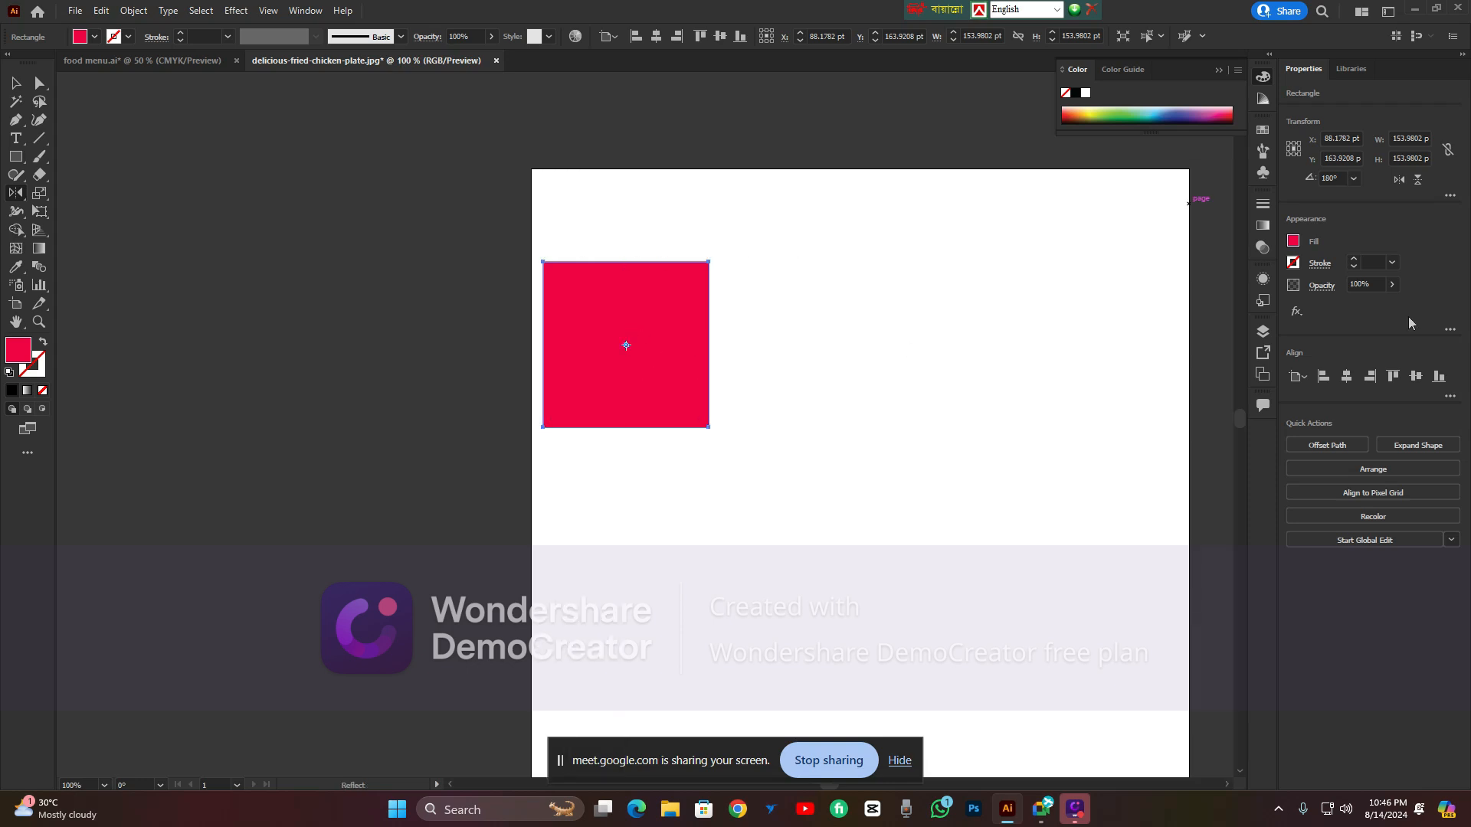
# Move the reflected copy across the artboard to about X 490 pt, Y 168 pt, and delete it
pyautogui.click(16, 80)
pyautogui.click(400, 134)
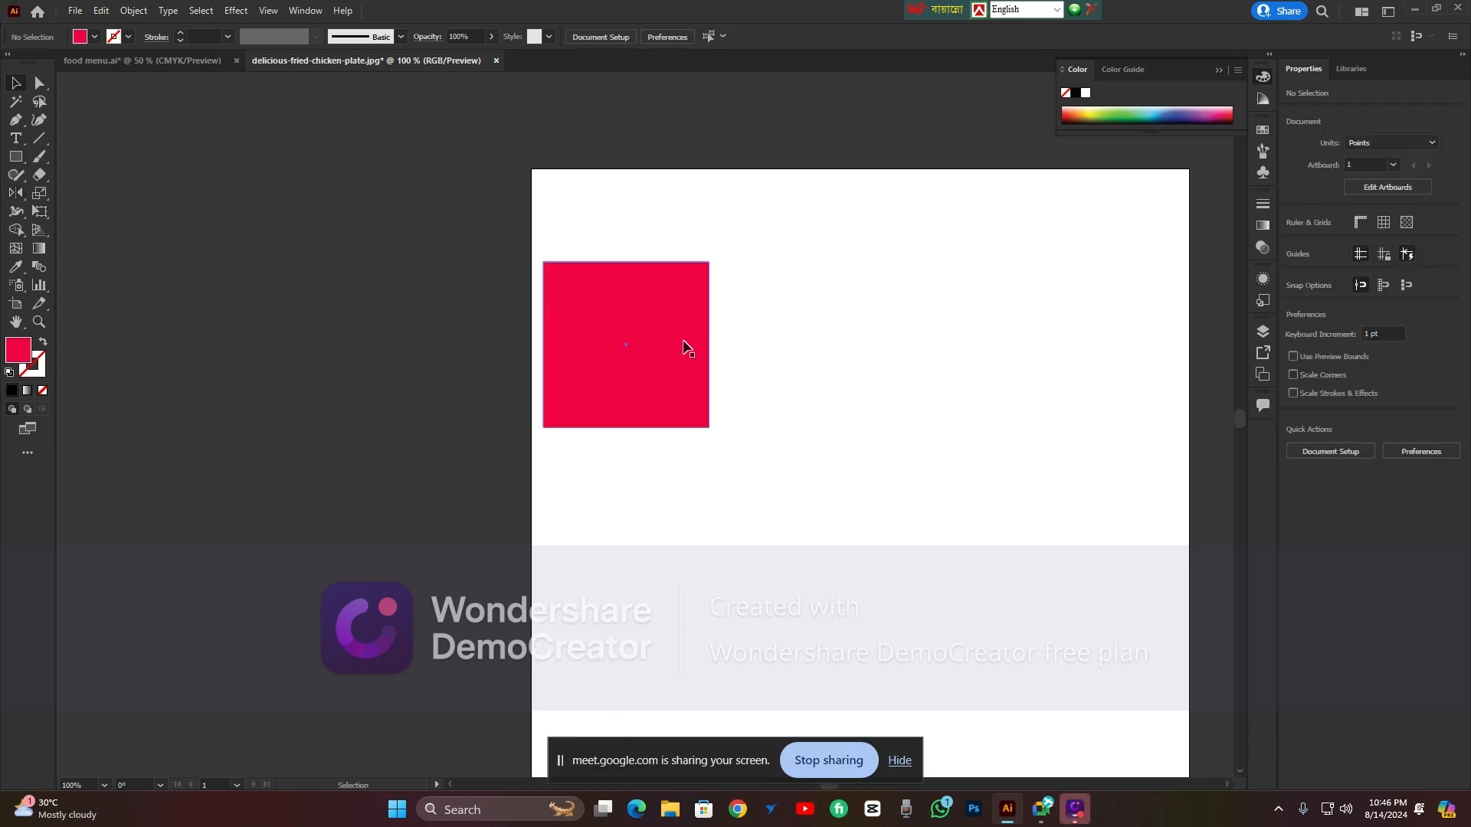
pyautogui.moveTo(686, 354); pyautogui.dragTo(1119, 352)
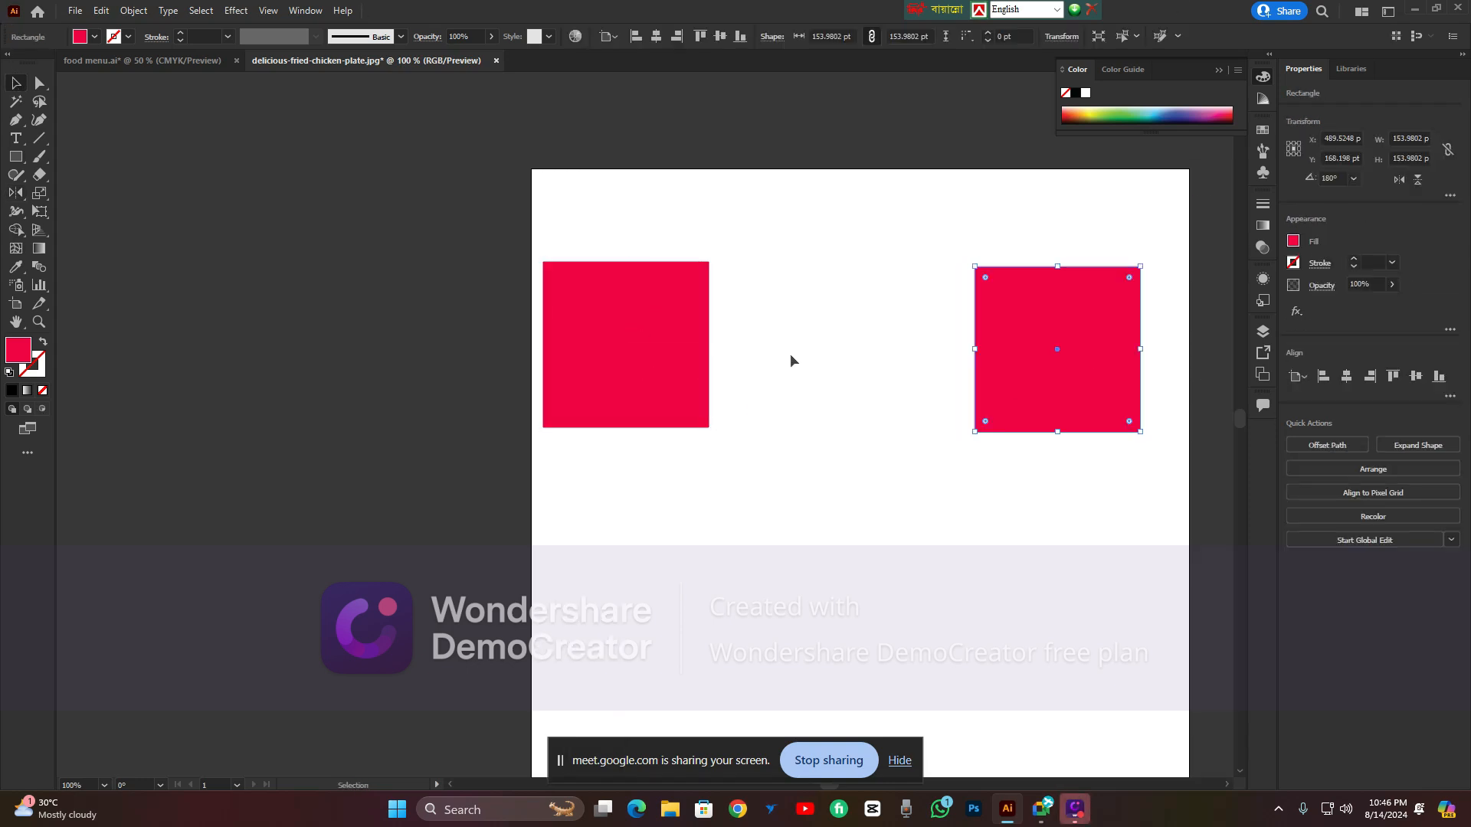
pyautogui.moveTo(997, 345); pyautogui.dragTo(871, 317)
pyautogui.press('Delete')
pyautogui.click(593, 376)
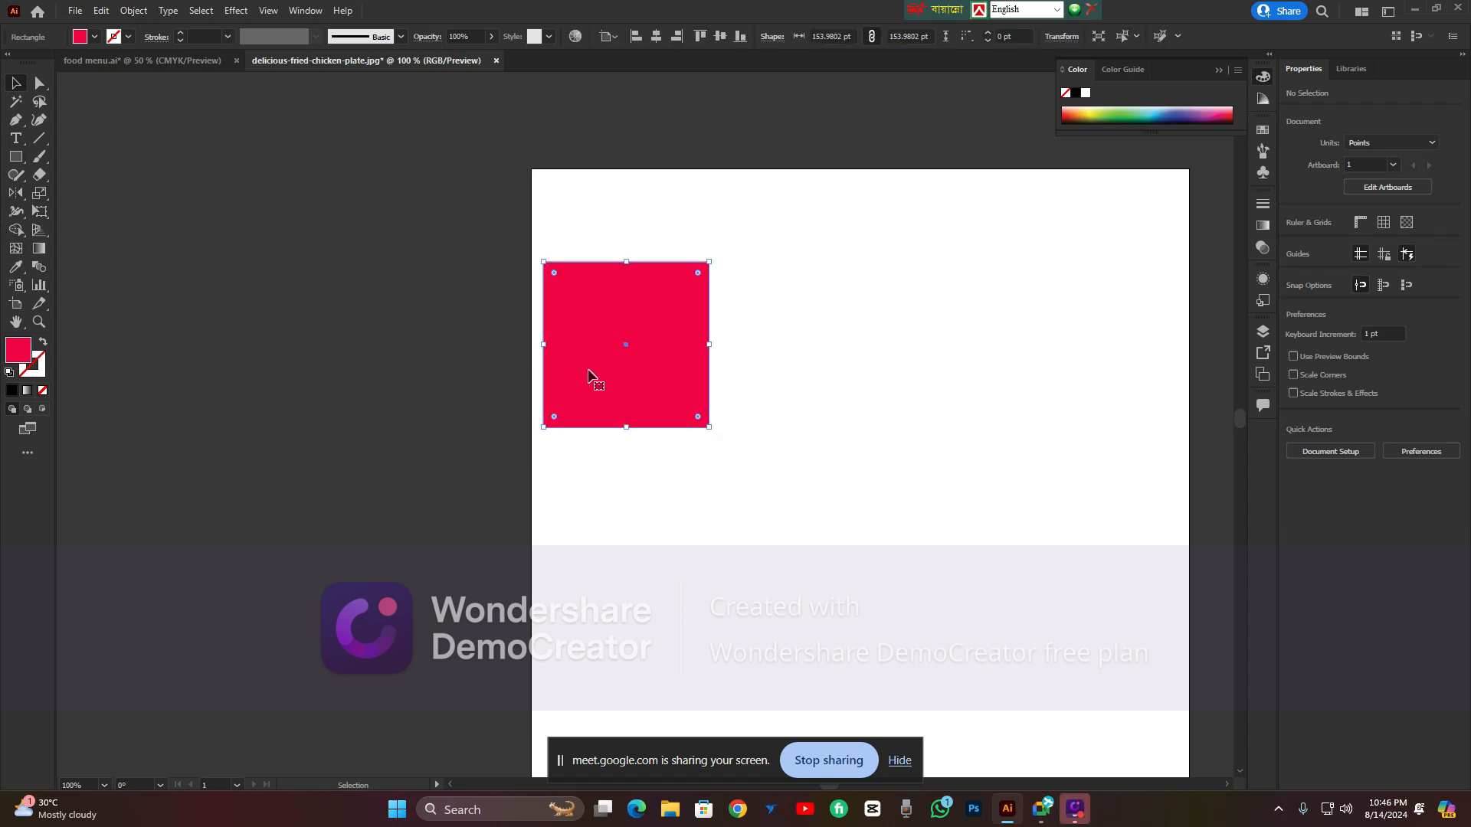
pyautogui.moveTo(15, 192); pyautogui.dragTo(76, 207)
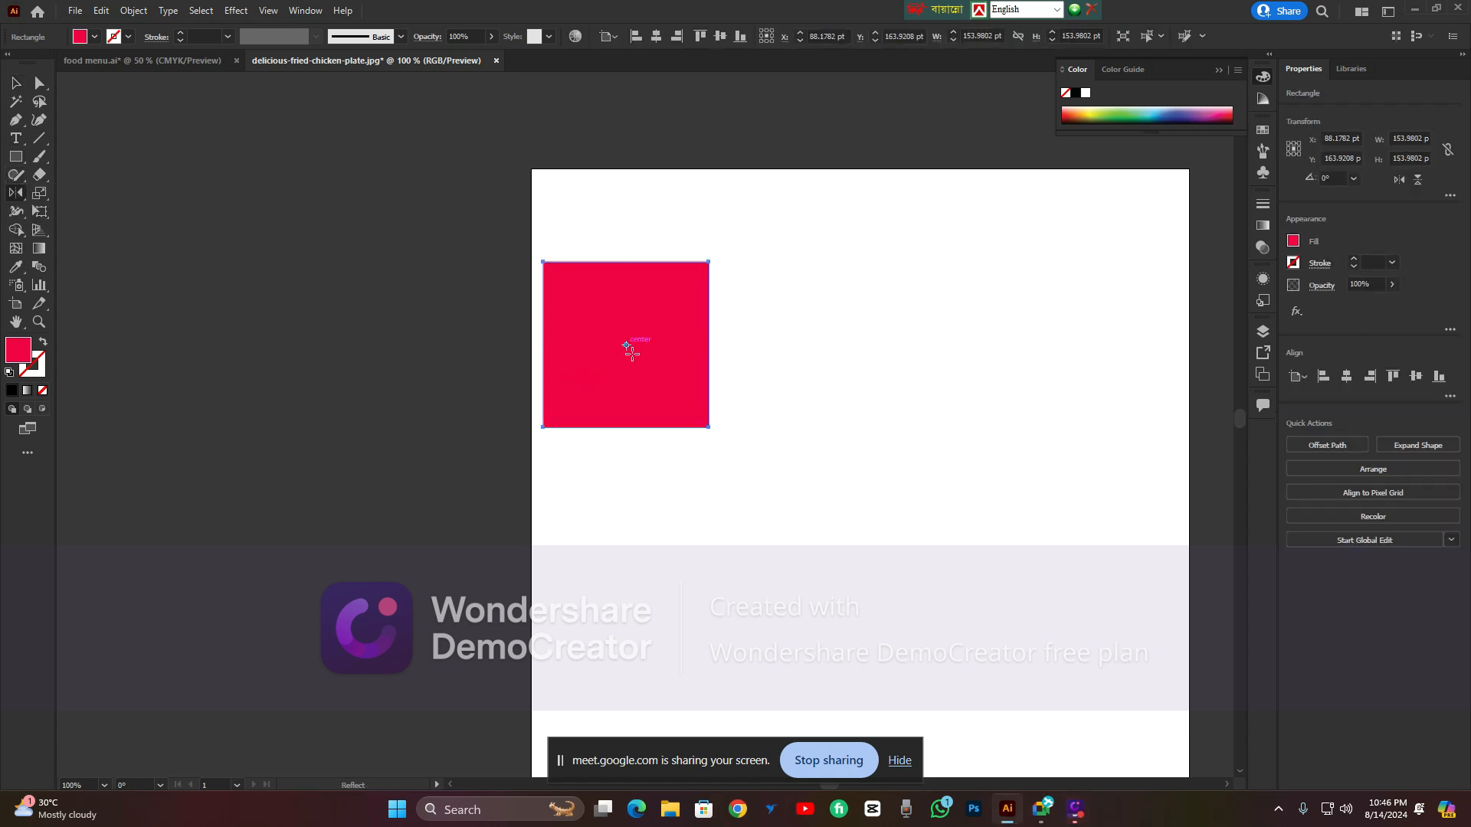
pyautogui.click(670, 350)
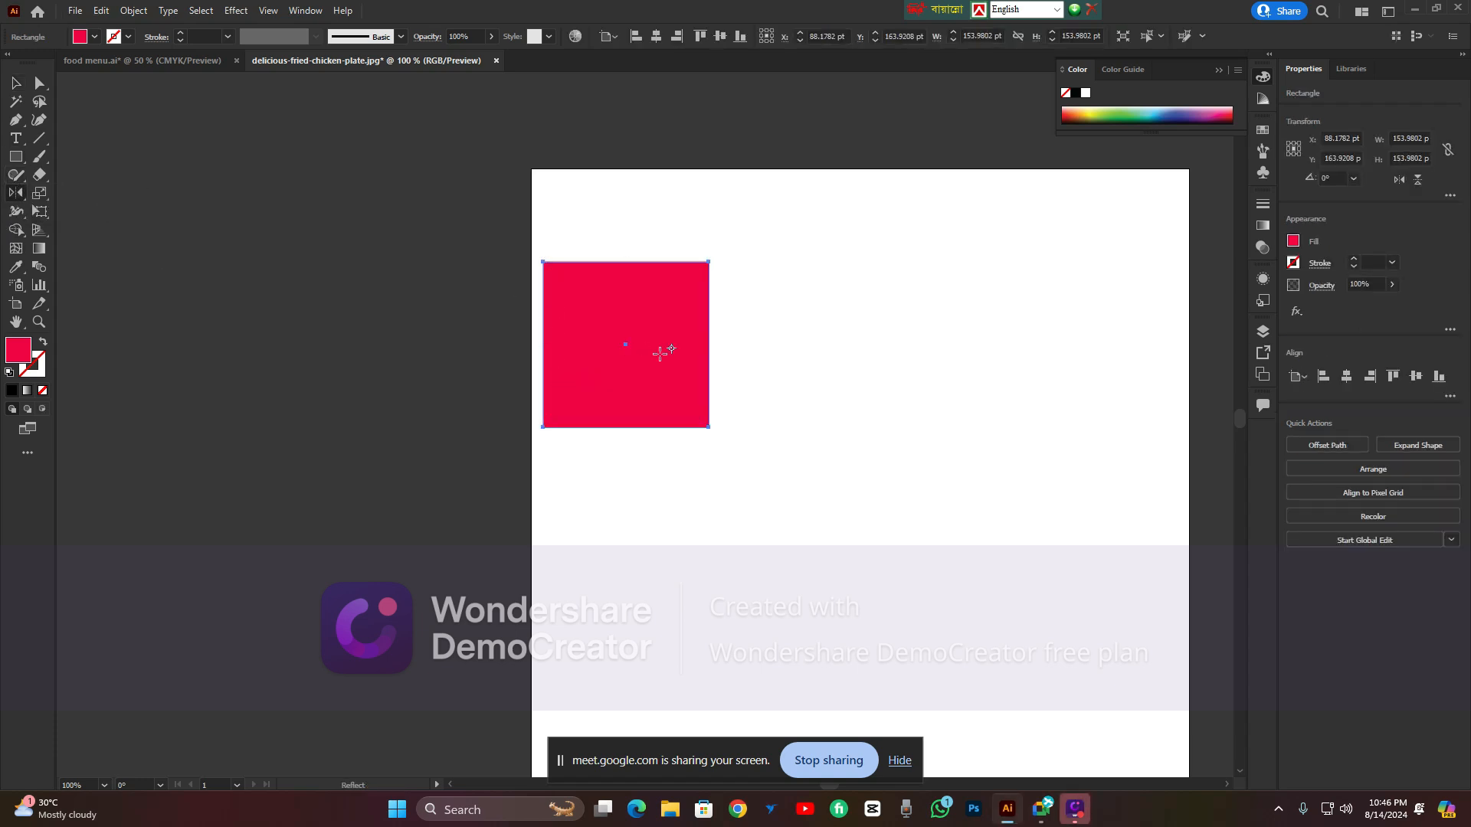
pyautogui.keyDown('alt'); pyautogui.click(882, 348); pyautogui.keyUp('alt')
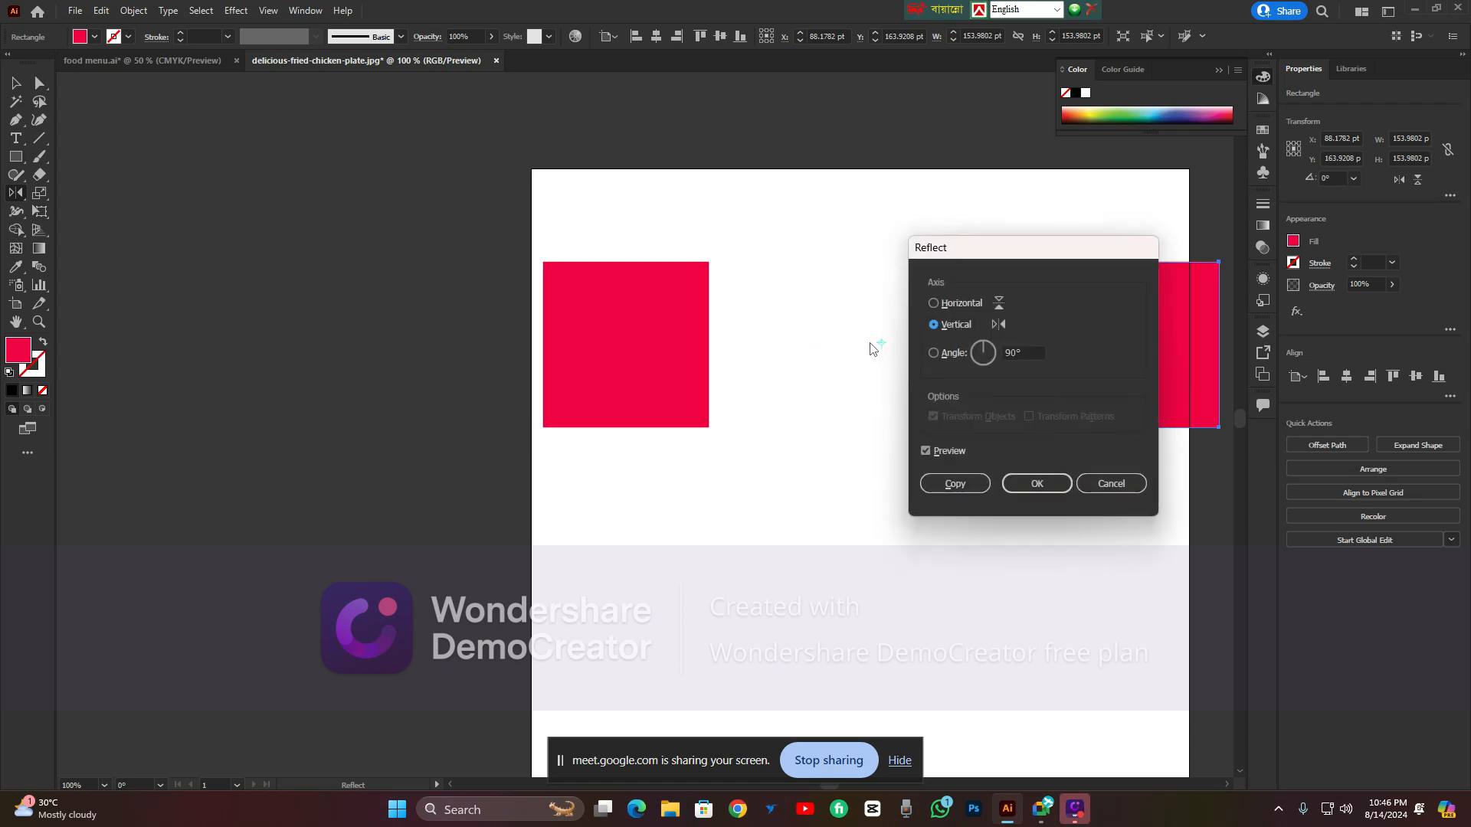
pyautogui.click(1109, 484)
# Reflect a copy of the red square freehand at about 28° around a point to its right, and delete the copy
pyautogui.hscroll(5, 903, 408)
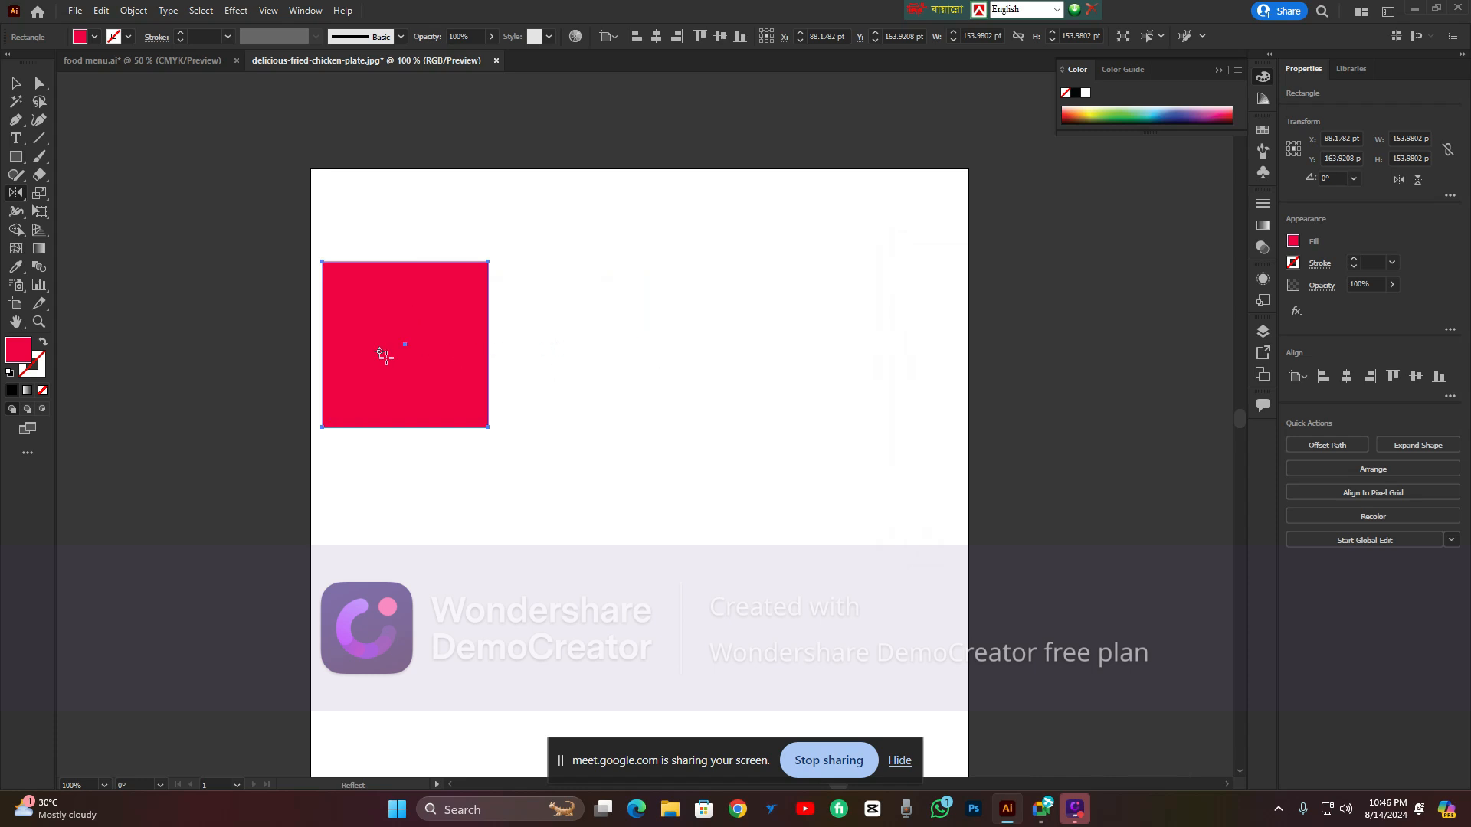
pyautogui.scroll(2, 675, 355)
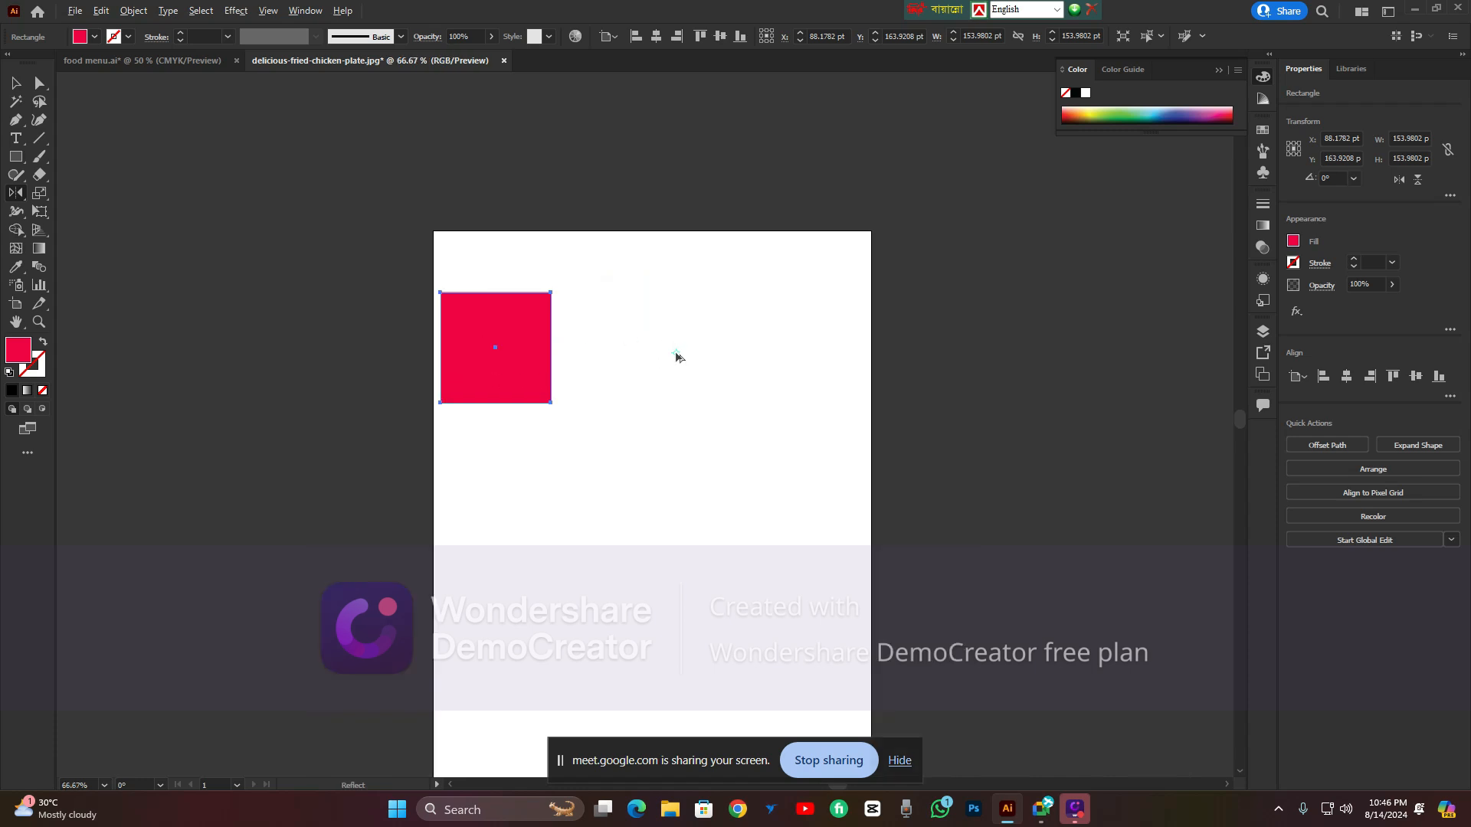
pyautogui.scroll(-3, 675, 337)
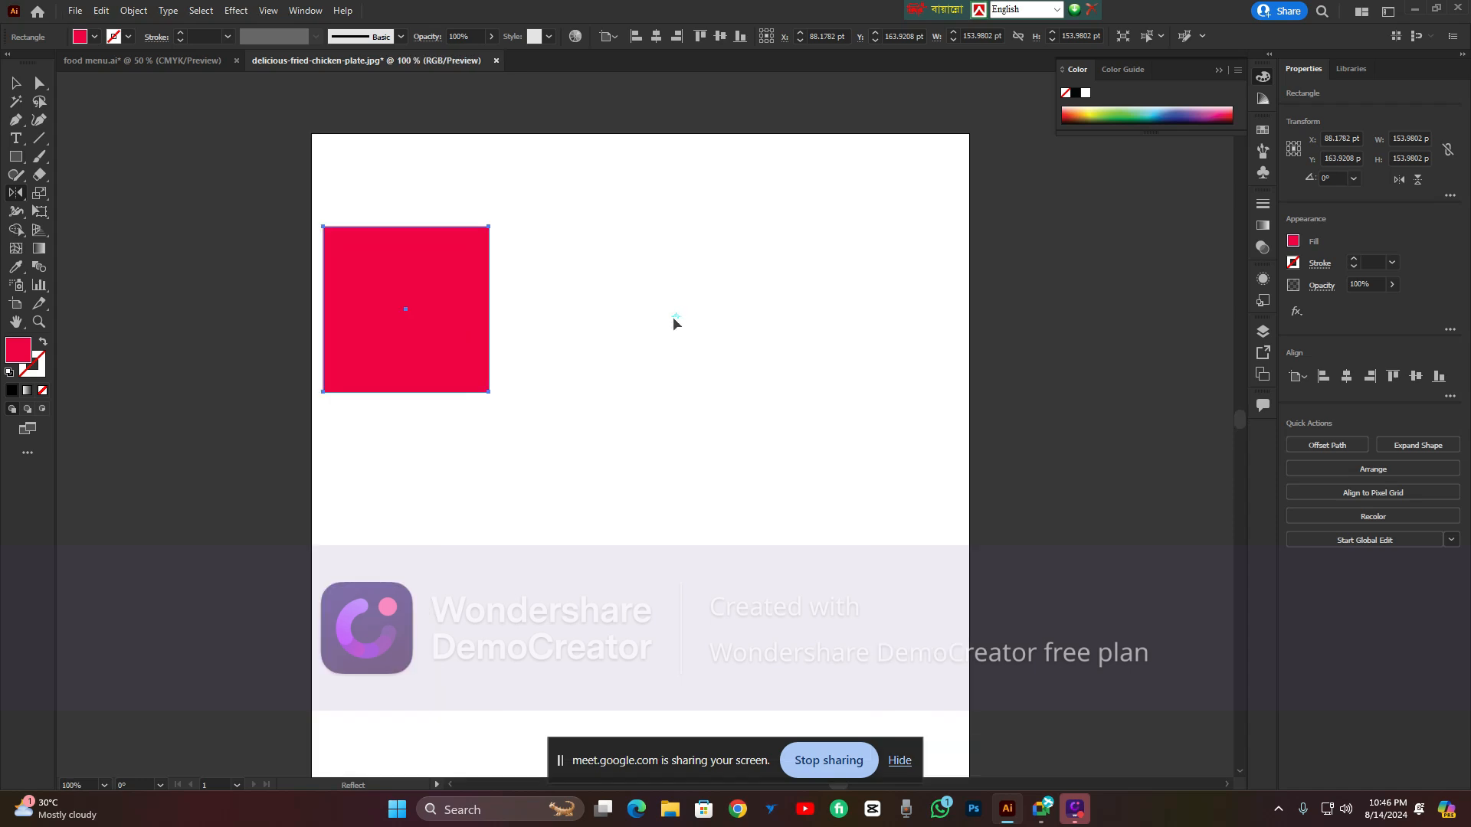
pyautogui.moveTo(674, 320); pyautogui.dragTo(677, 319)
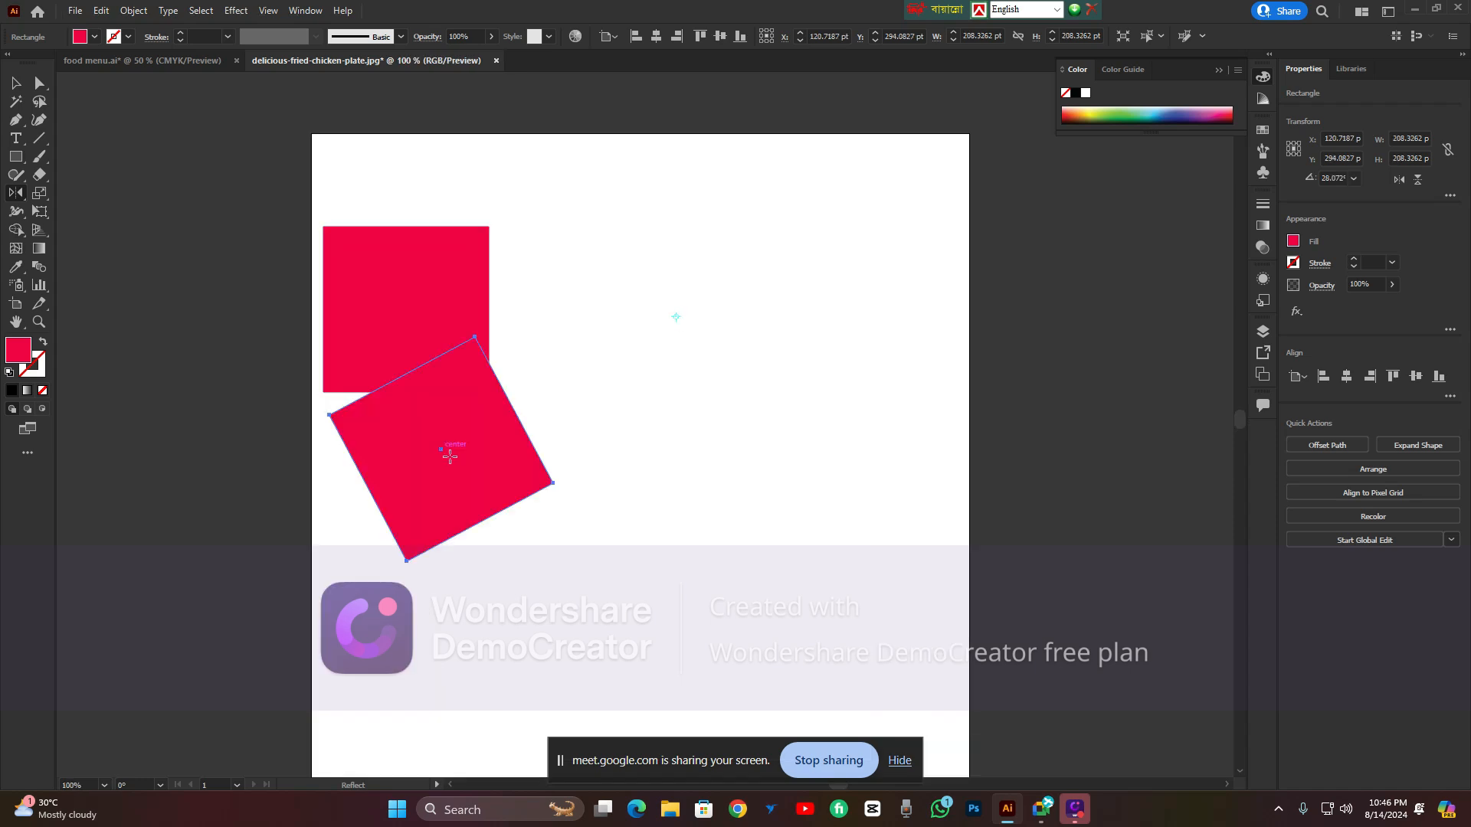
pyautogui.press('Delete')
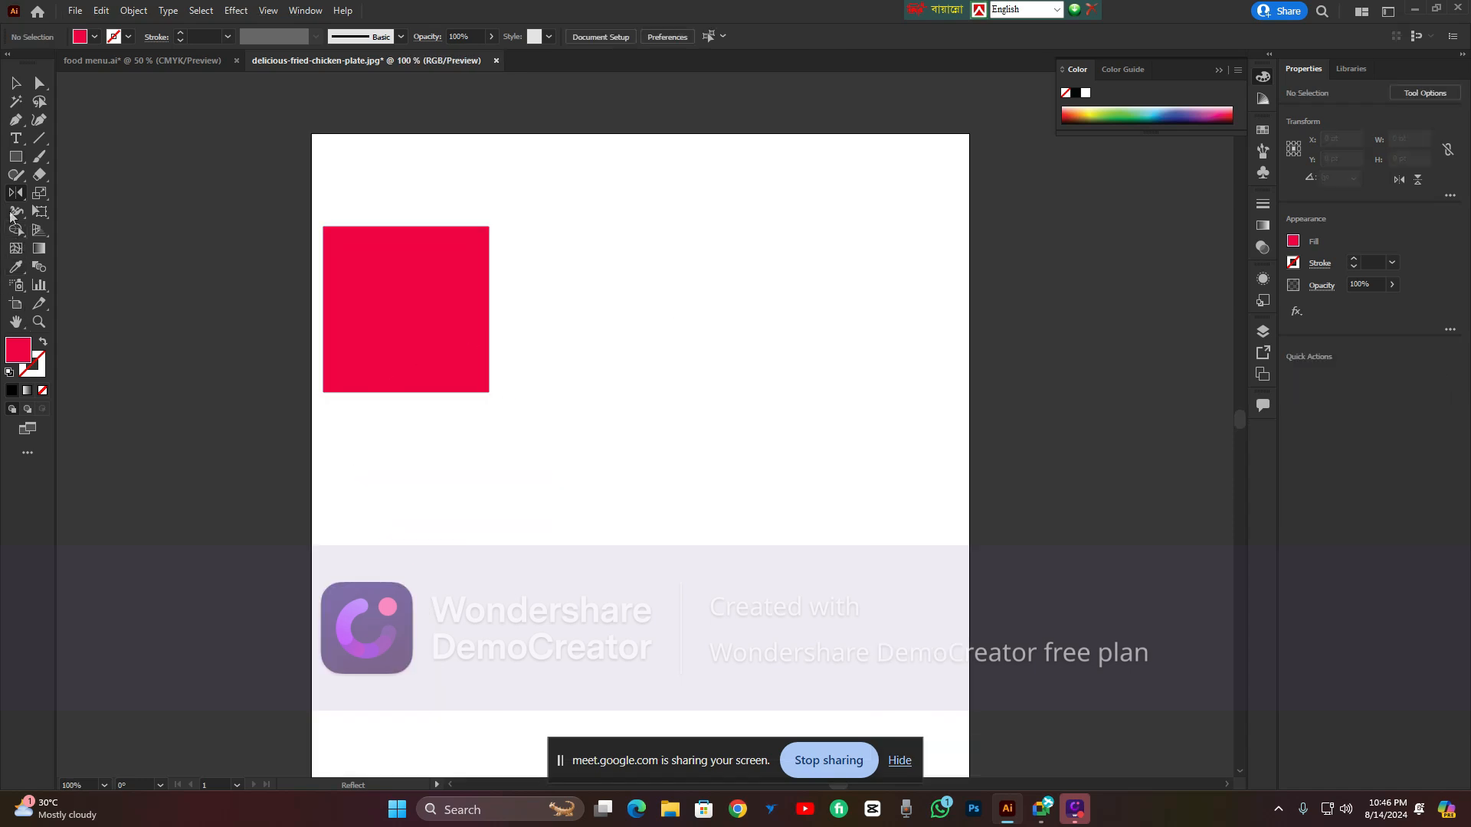
# Preview a reflection of the red square across a vertical axis through a point to its right, toggling the preview off and on
pyautogui.moveTo(16, 193); pyautogui.dragTo(79, 214)
pyautogui.click(15, 83)
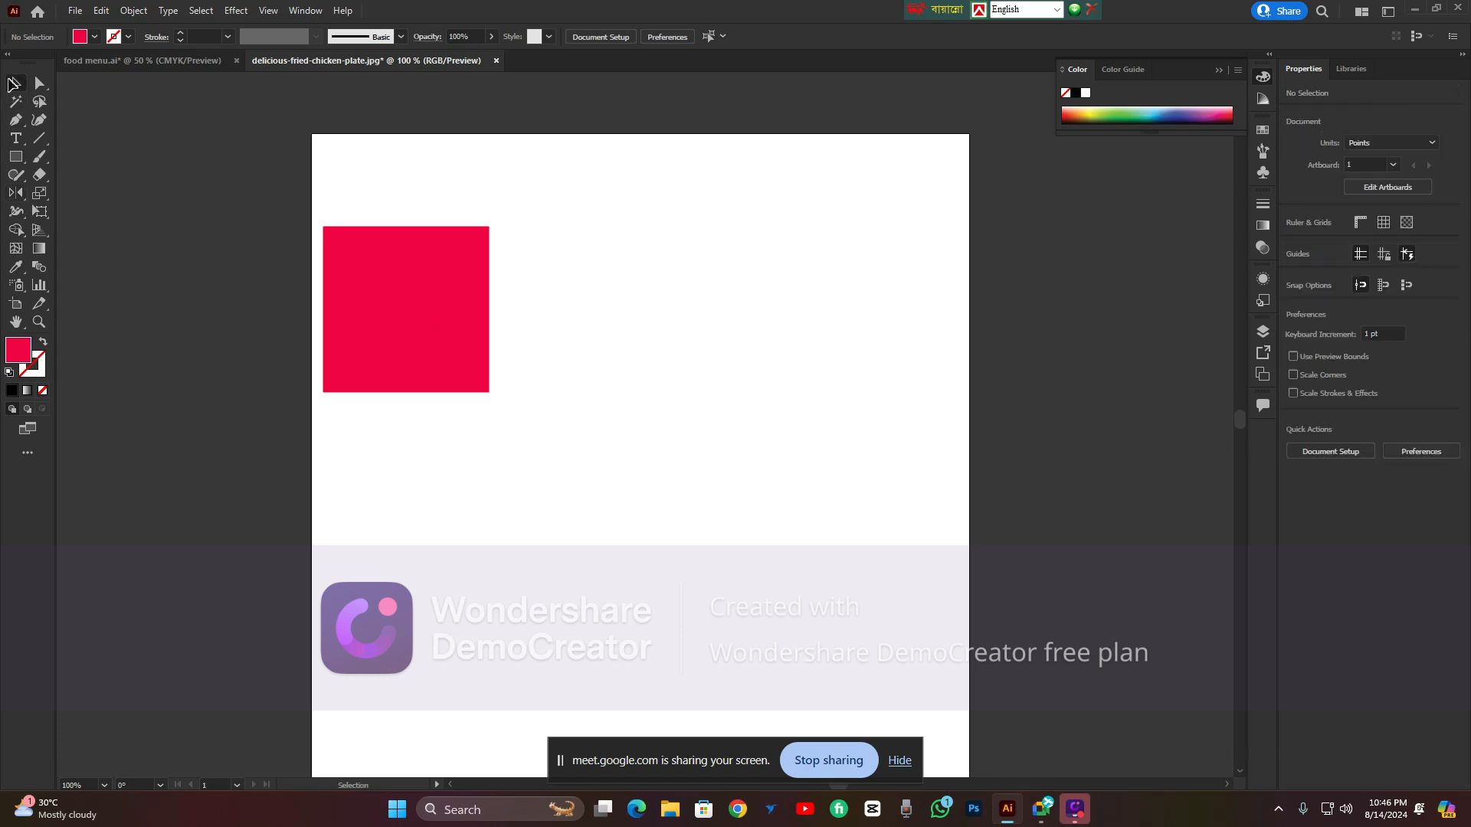
pyautogui.click(353, 308)
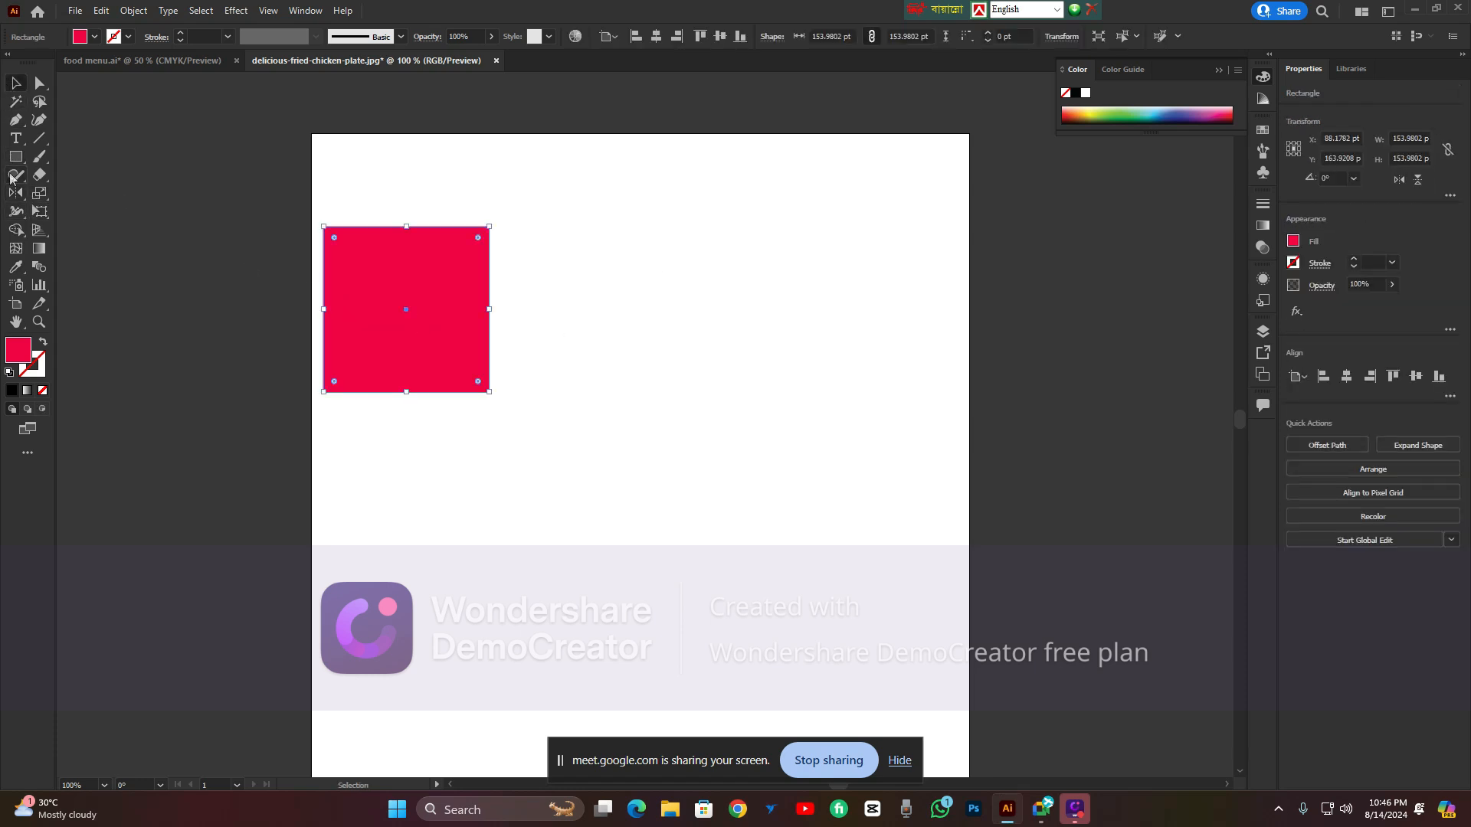
pyautogui.click(16, 194)
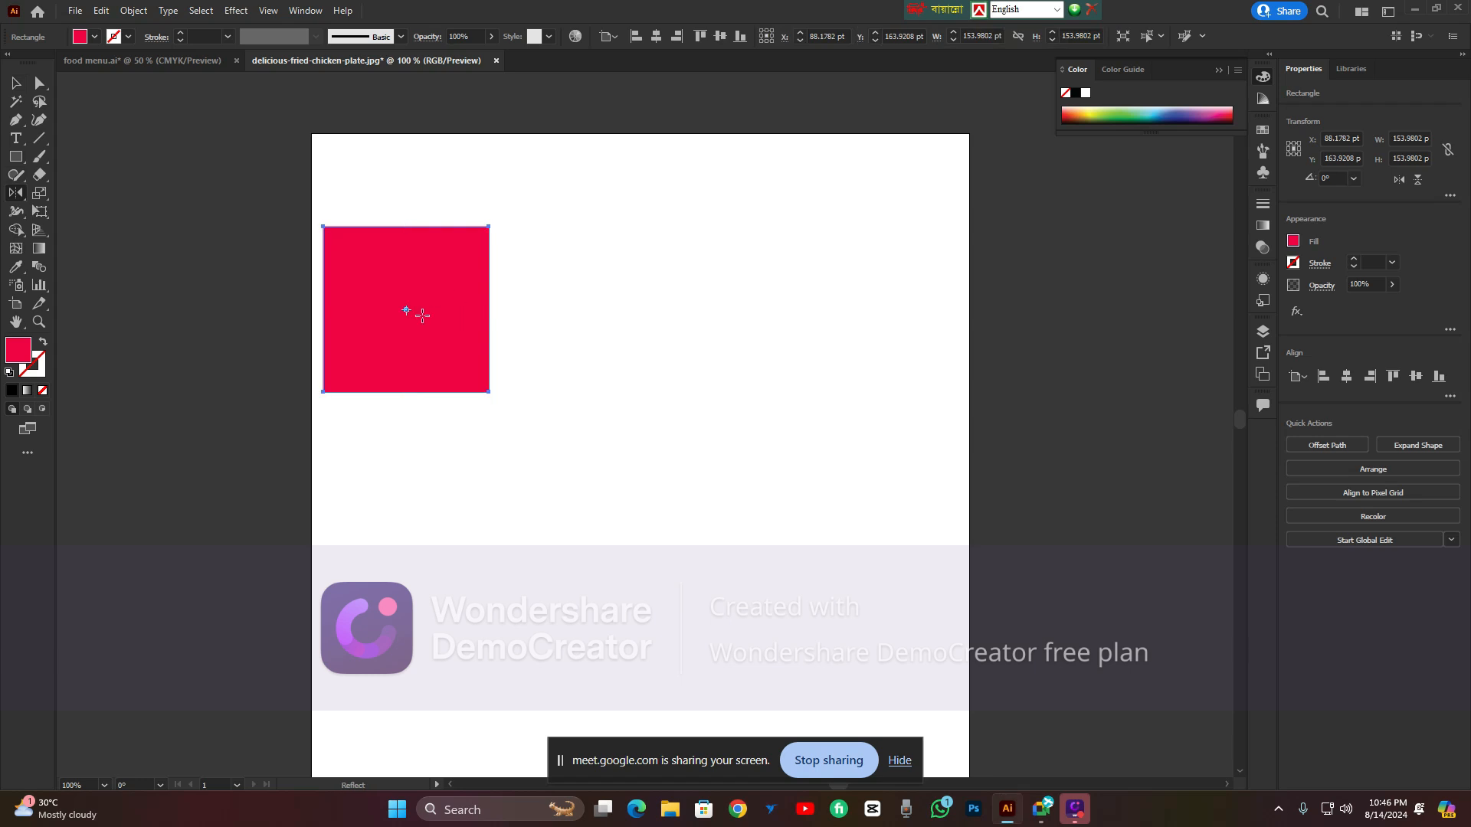
pyautogui.moveTo(412, 314); pyautogui.dragTo(587, 321)
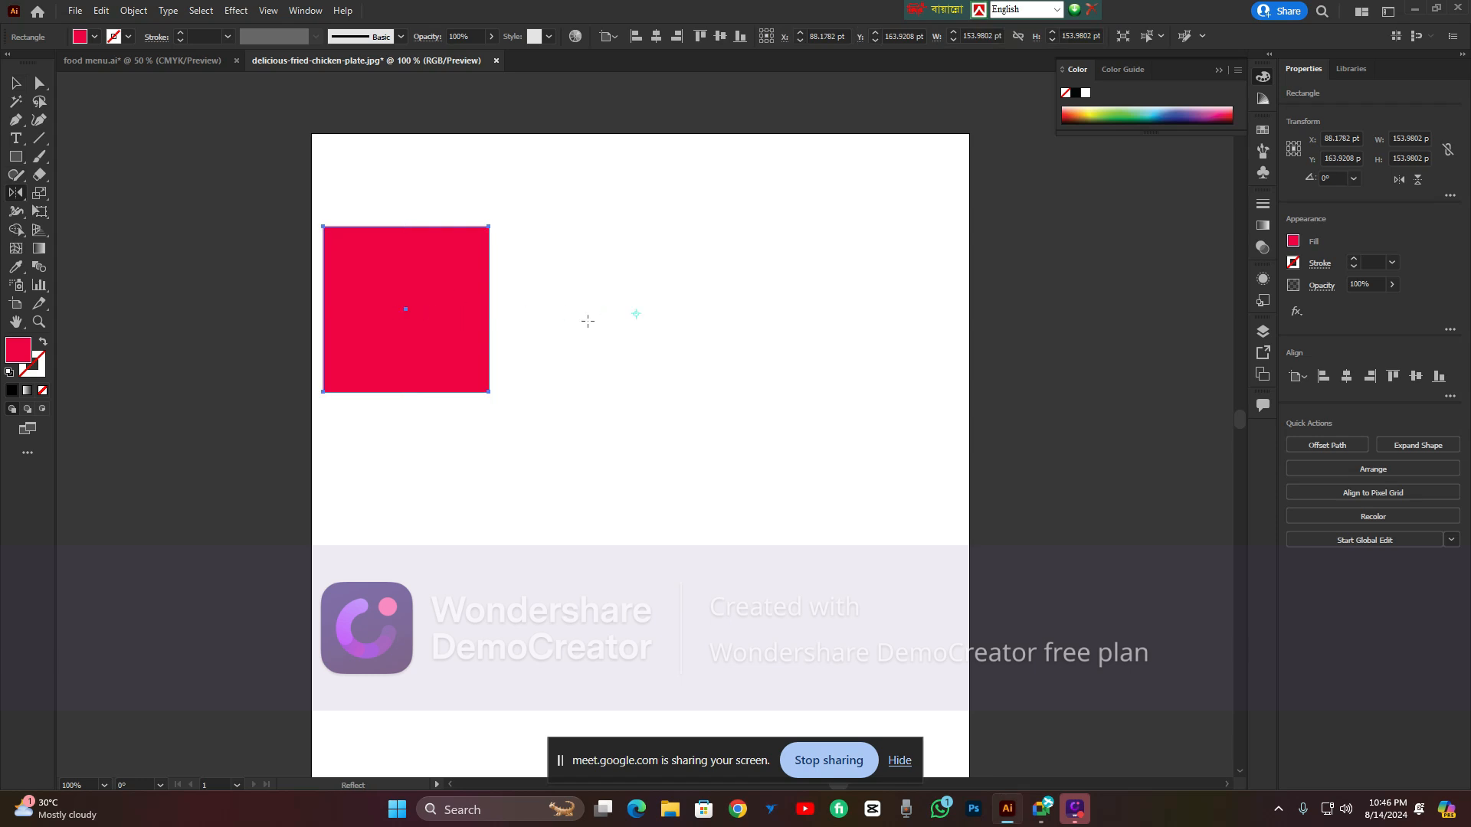
pyautogui.keyDown('alt'); pyautogui.click(705, 315); pyautogui.keyUp('alt')
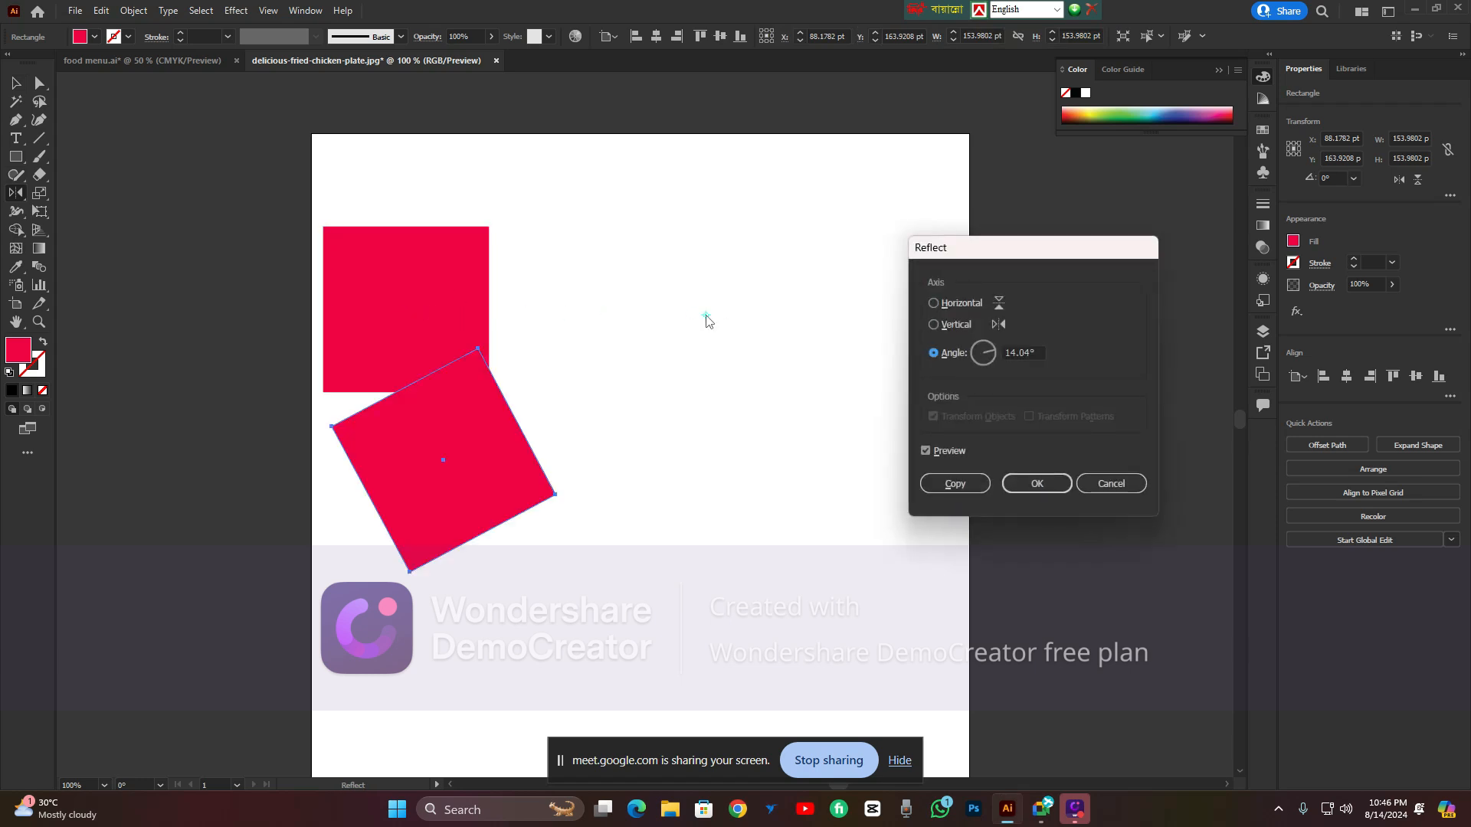
pyautogui.click(933, 324)
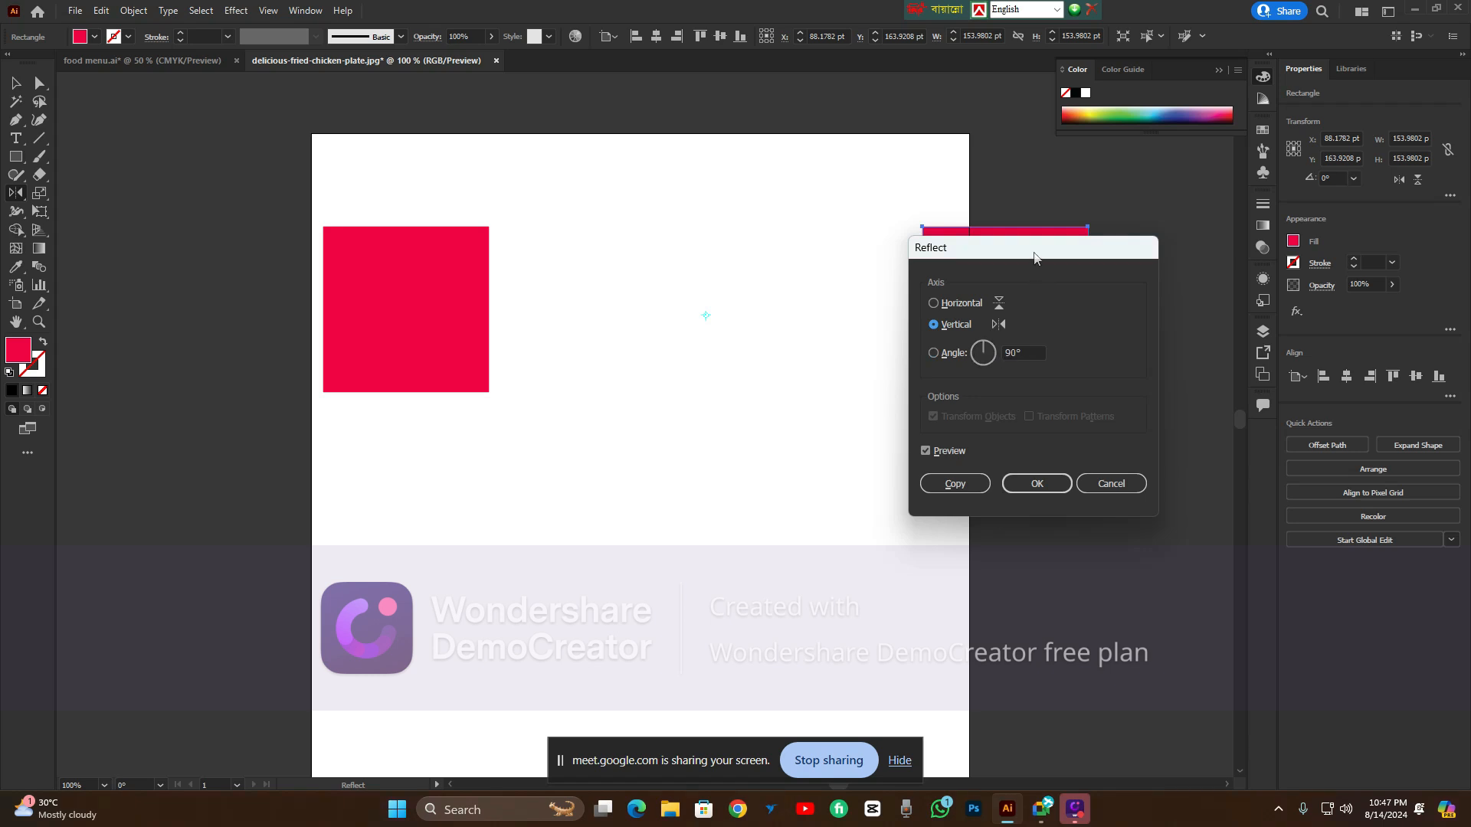
pyautogui.moveTo(1032, 253); pyautogui.dragTo(675, 396)
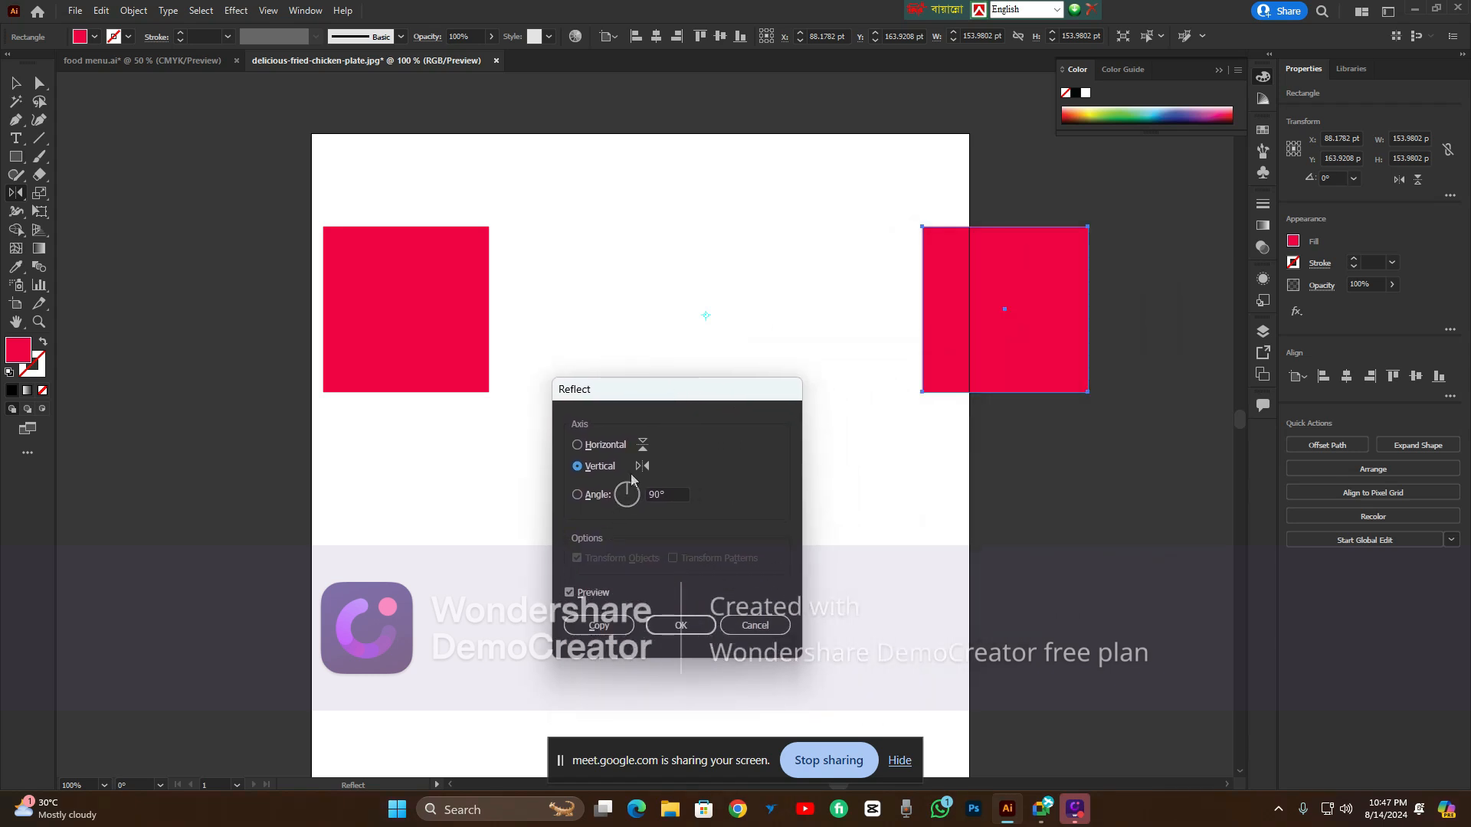
pyautogui.click(569, 592)
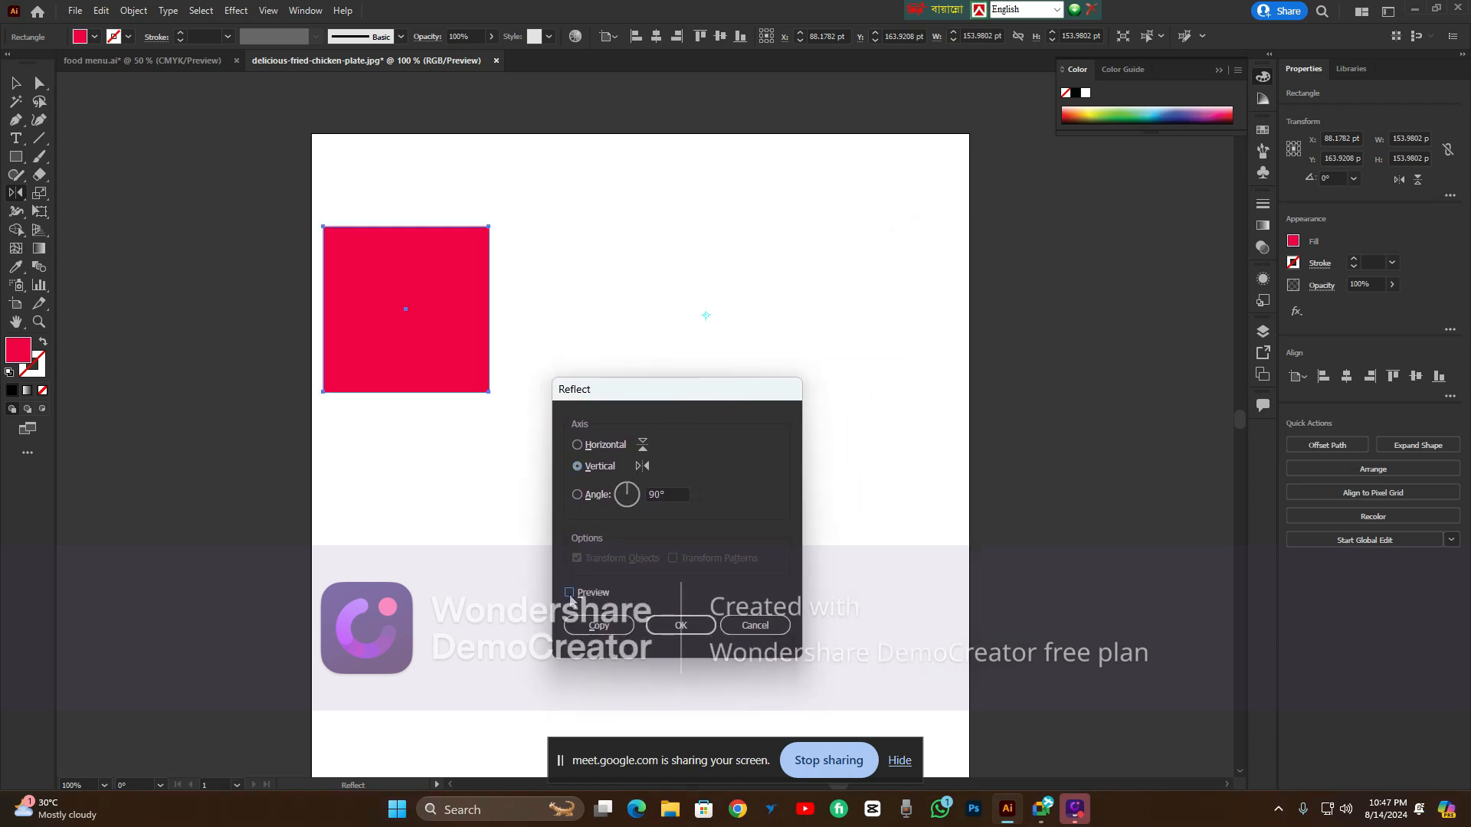
pyautogui.click(569, 593)
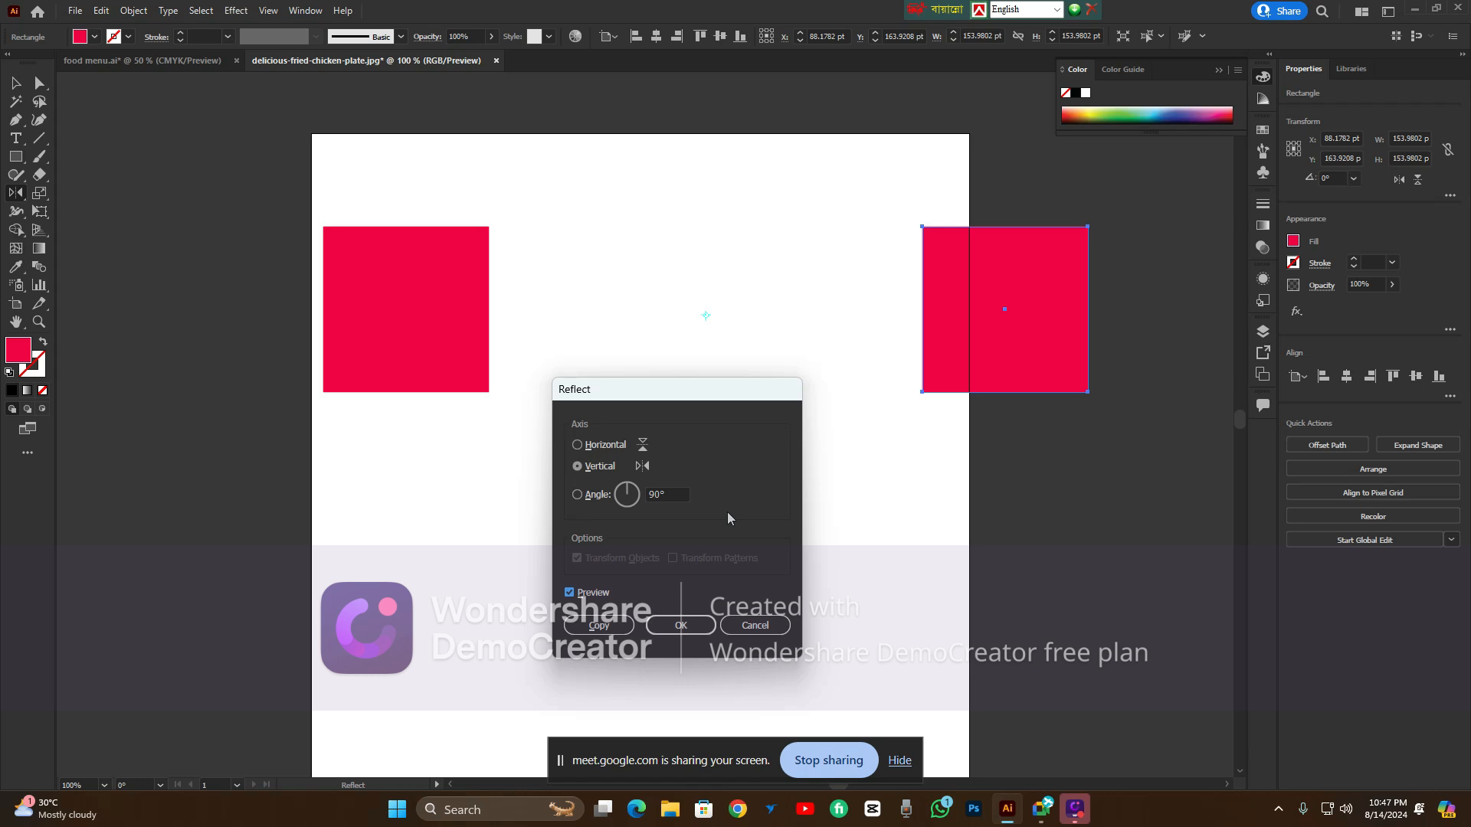
# Create a copy of the red square reflected across a horizontal axis through the point to its right, and delete the copy
pyautogui.click(577, 445)
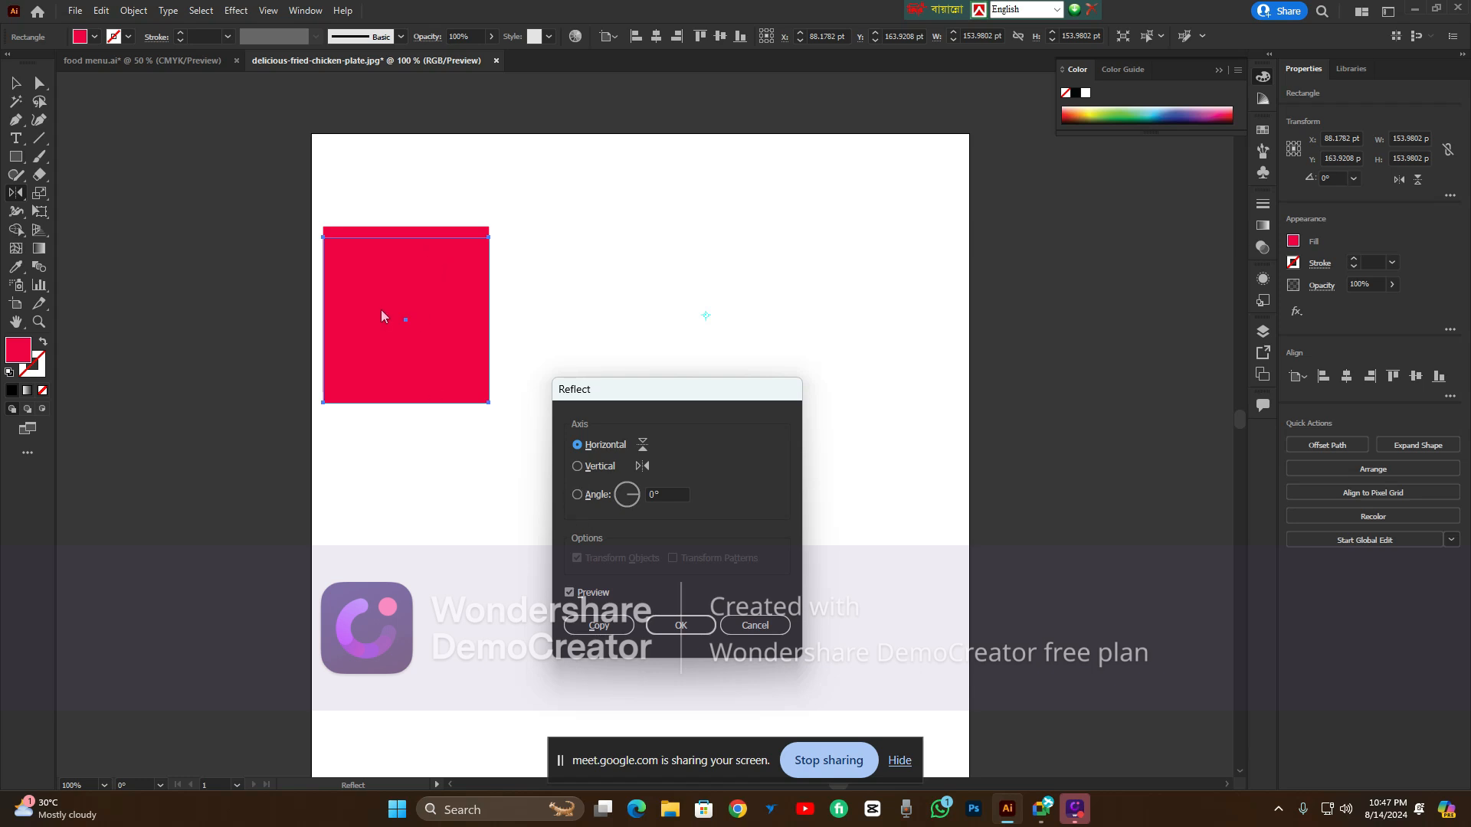
pyautogui.scroll(7, 657, 502)
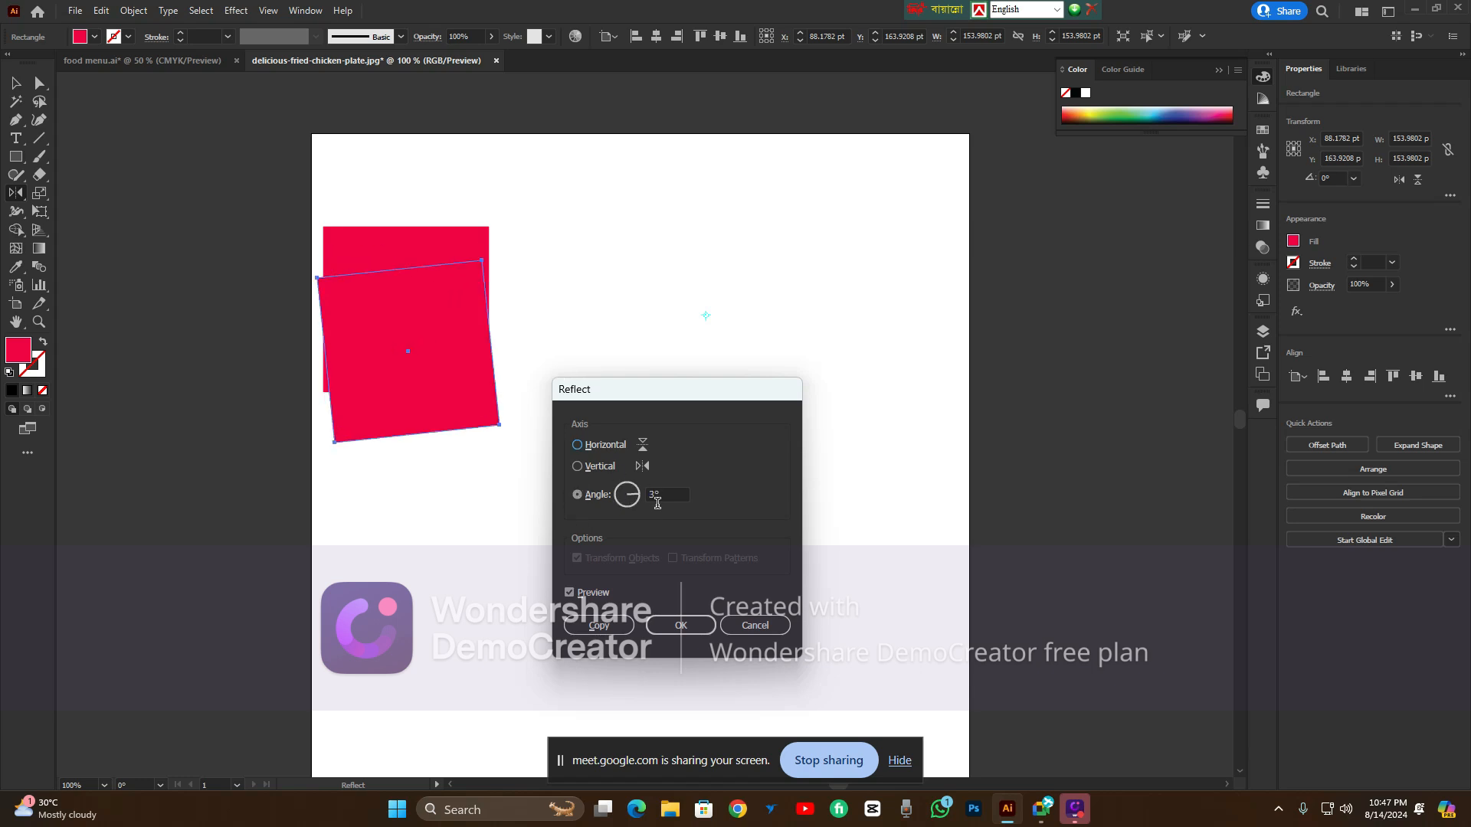
pyautogui.scroll(-7, 657, 503)
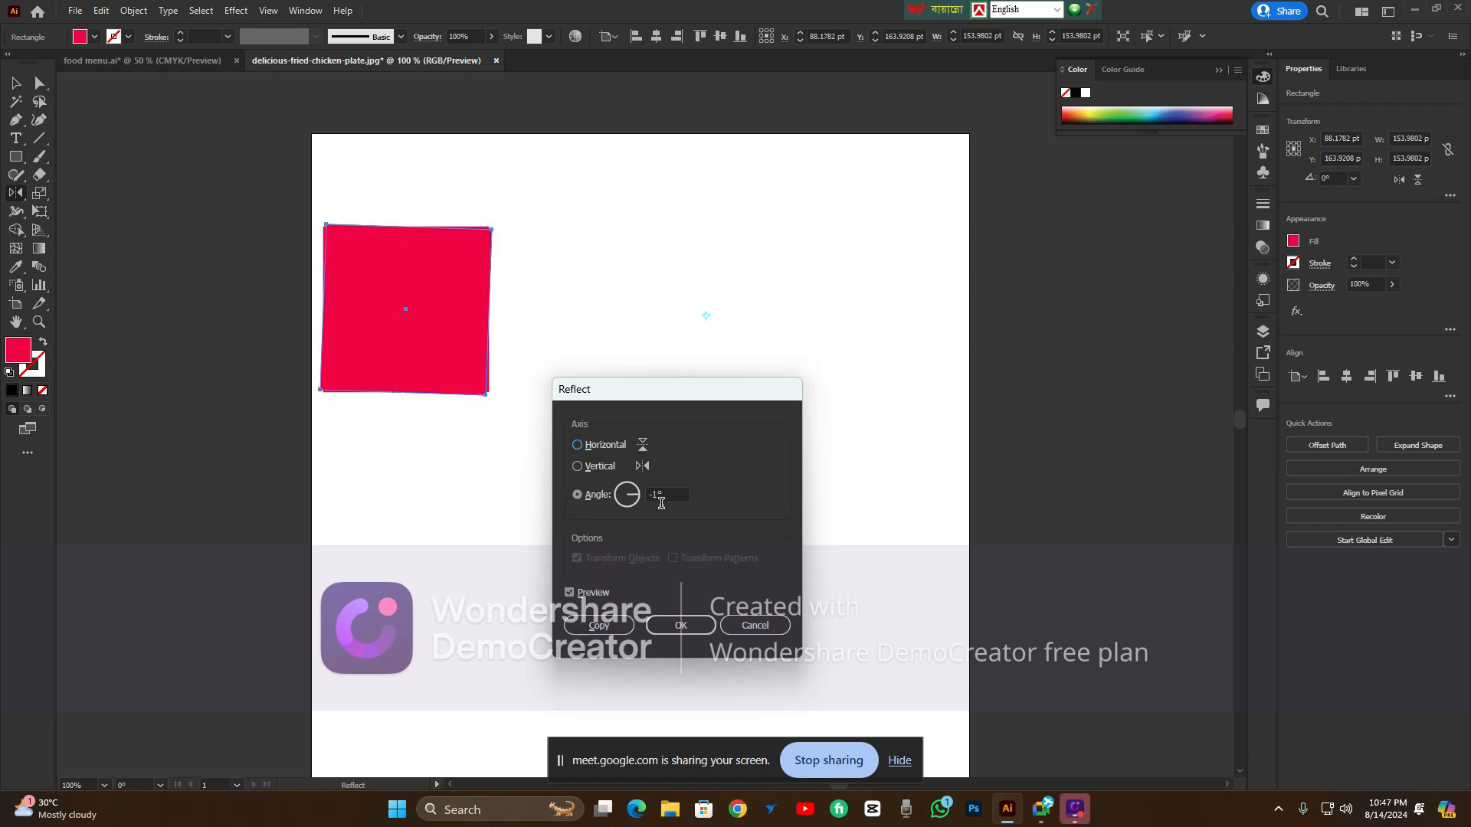
pyautogui.click(622, 626)
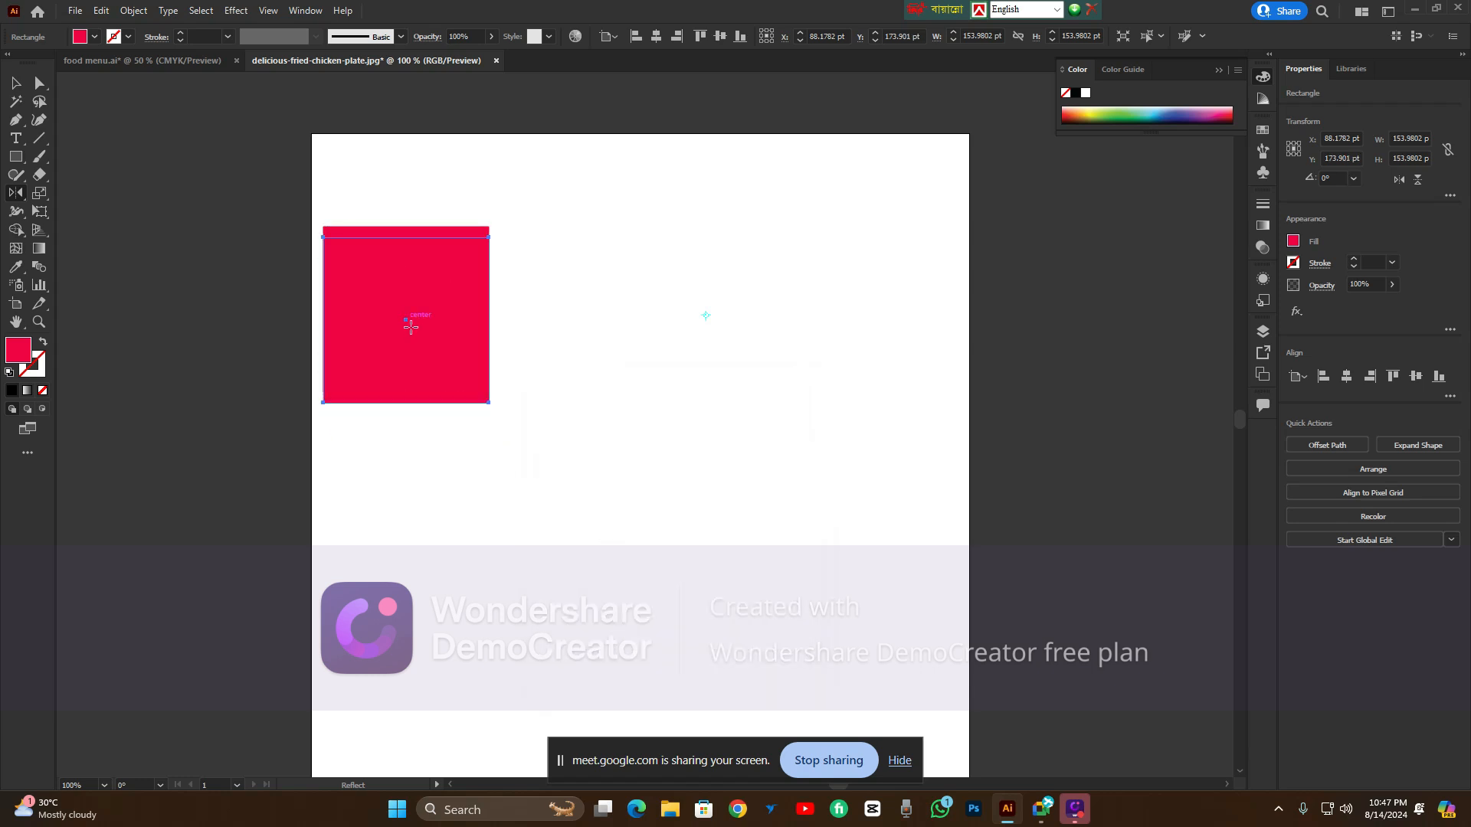
pyautogui.moveTo(412, 326); pyautogui.dragTo(537, 524)
pyautogui.press('Delete')
pyautogui.click(15, 83)
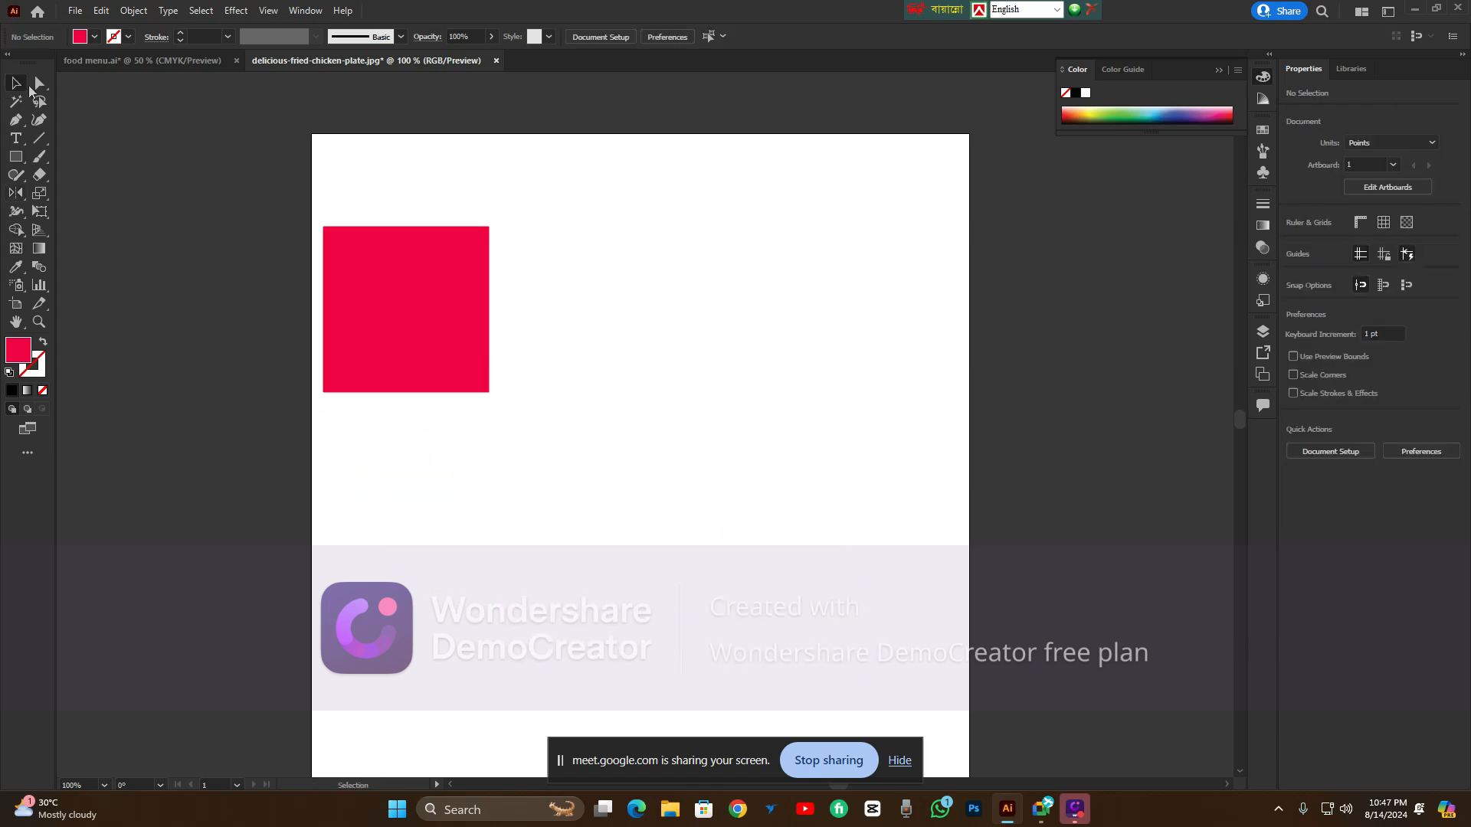
# Pull the overlapping duplicate off the red square and delete it, and move the remaining square to about X 187 pt, Y 152 pt
pyautogui.moveTo(429, 291); pyautogui.dragTo(679, 269)
pyautogui.scroll(-1, 680, 268)
pyautogui.press('Delete')
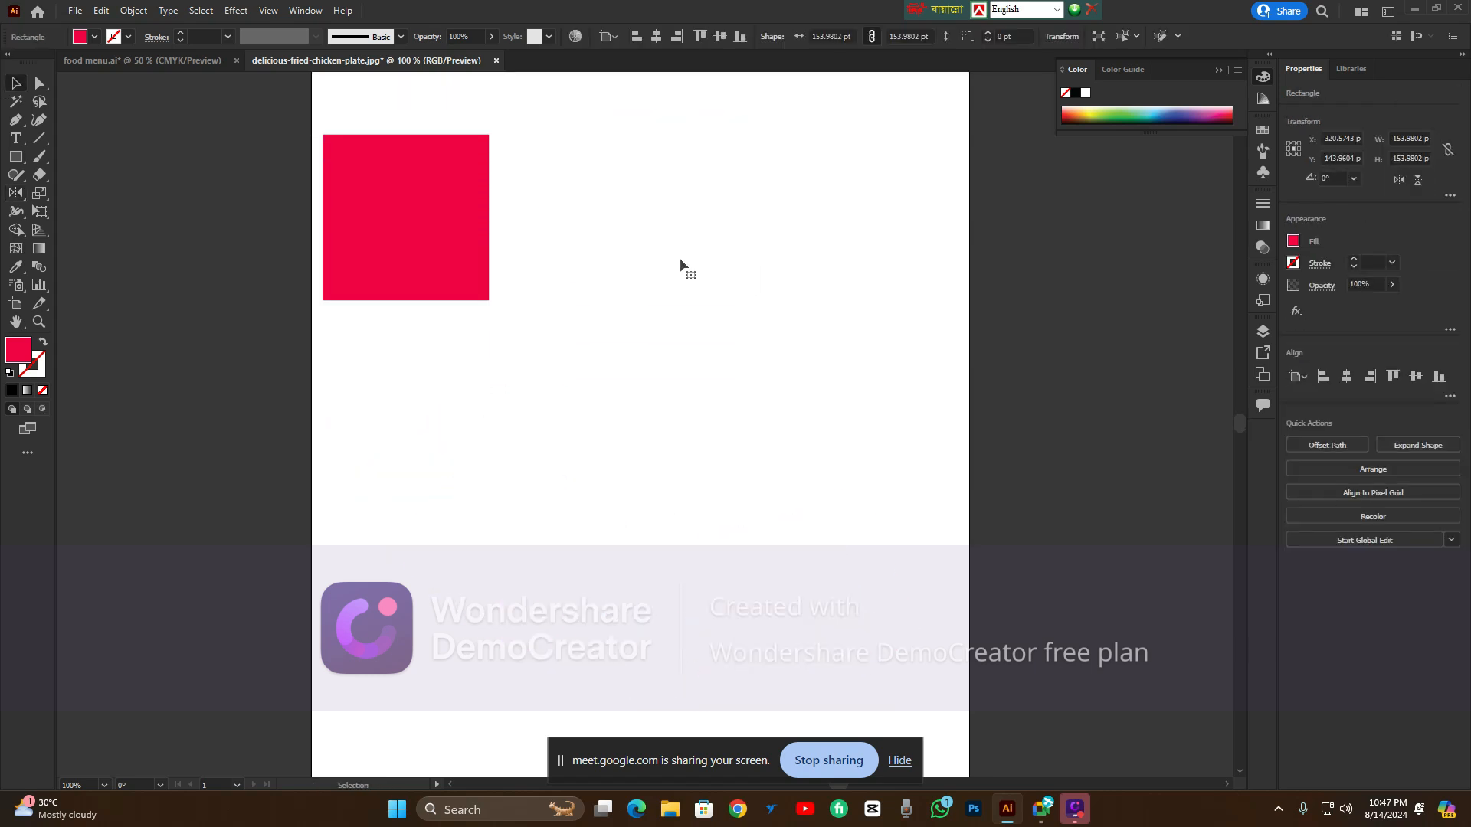
pyautogui.moveTo(429, 246); pyautogui.dragTo(512, 228)
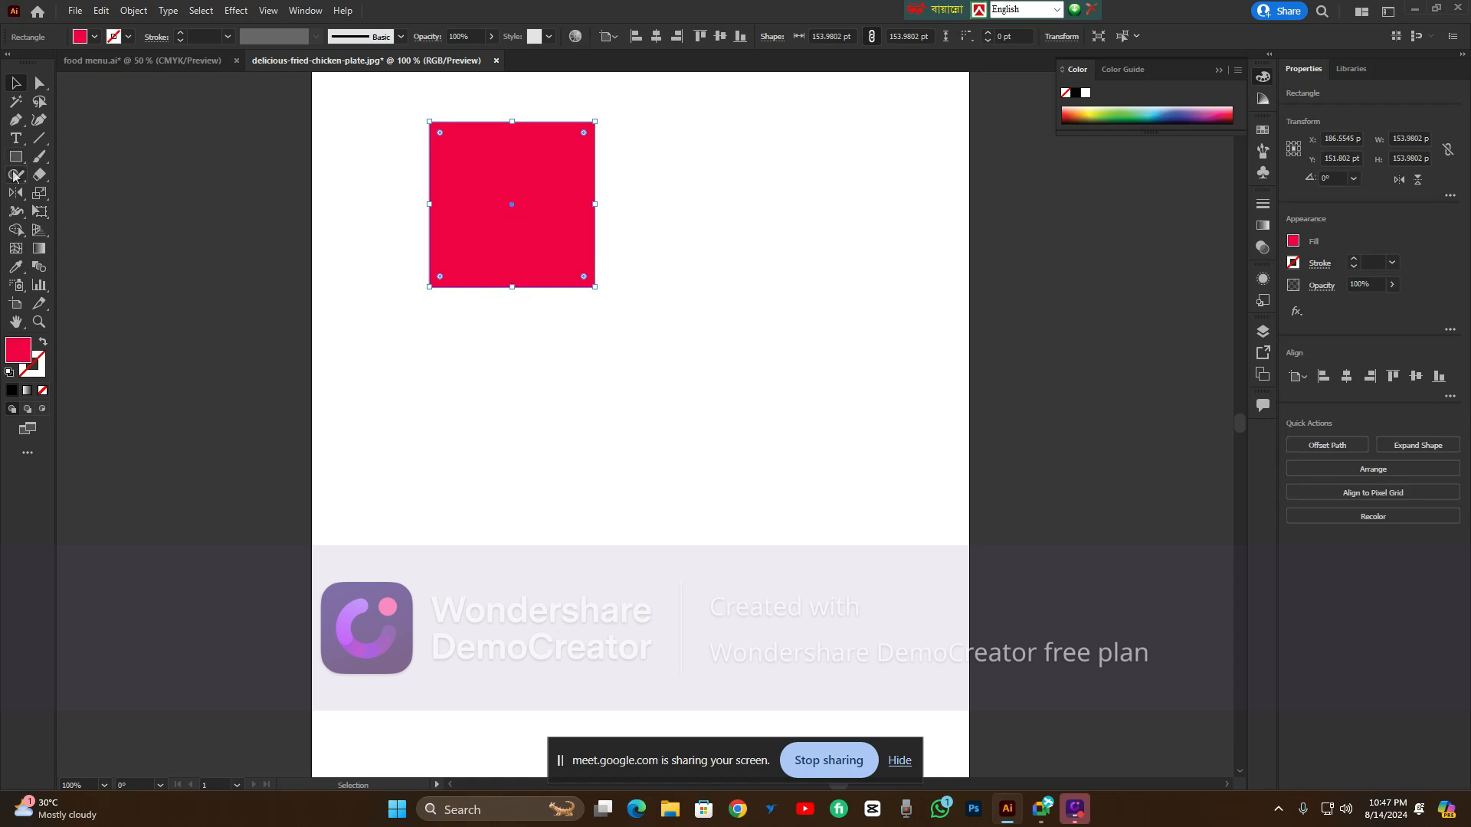
# Create a copy of the red square reflected at a 10° axis angle around a point beyond its lower-right corner
pyautogui.moveTo(15, 193); pyautogui.dragTo(86, 218)
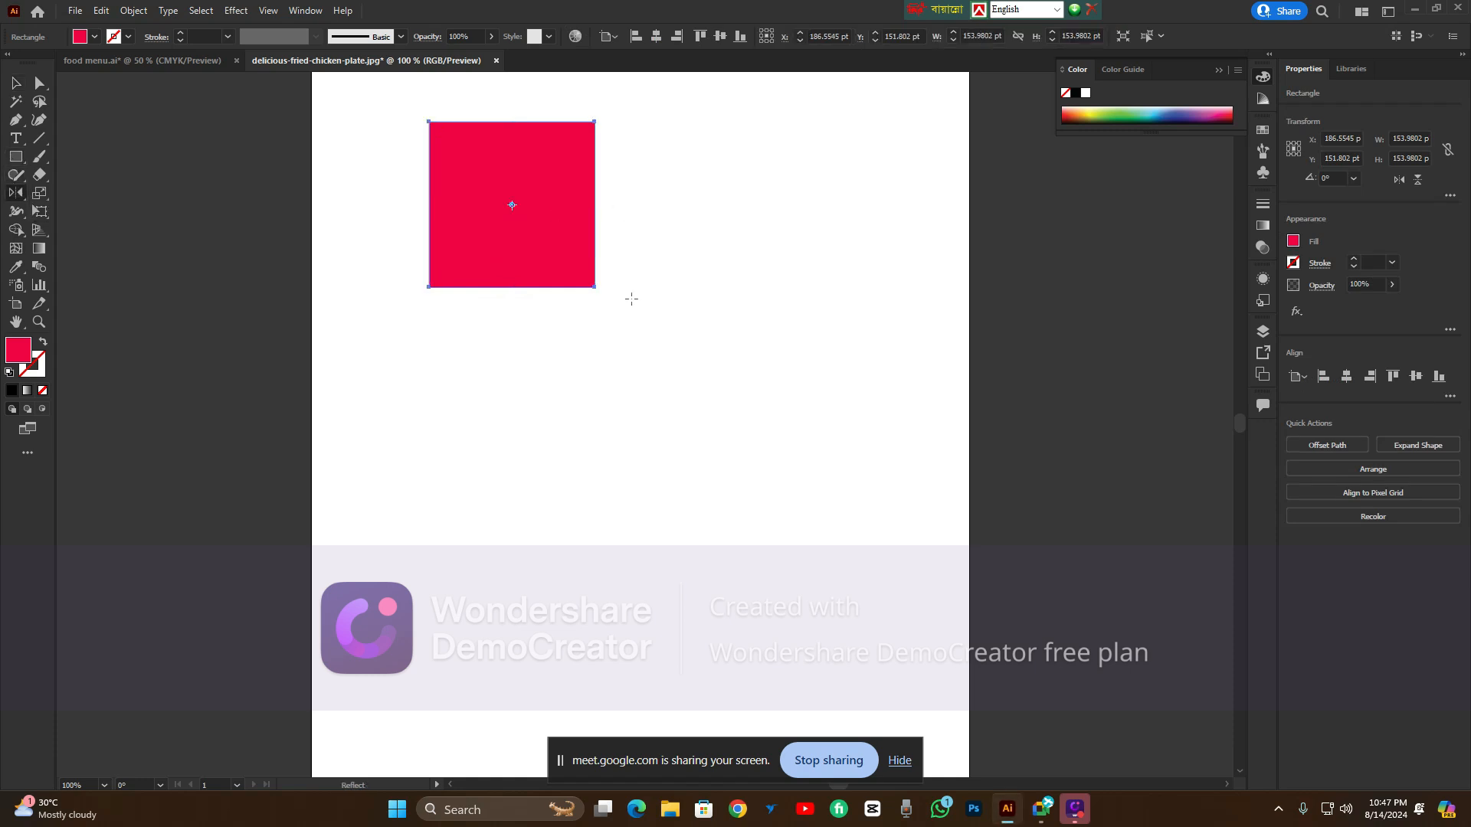
pyautogui.keyDown('alt'); pyautogui.click(720, 319); pyautogui.keyUp('alt')
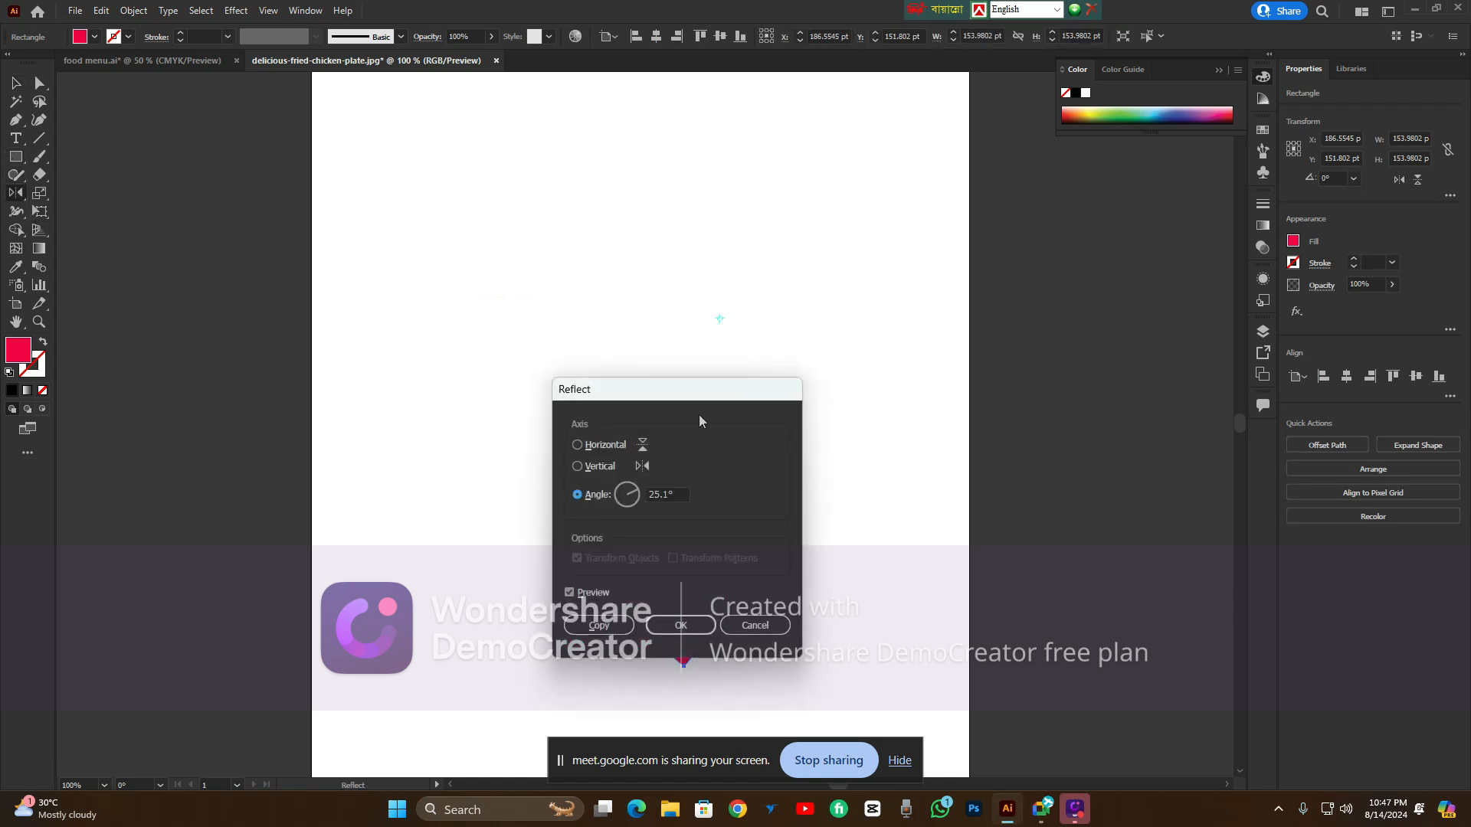
pyautogui.moveTo(702, 390); pyautogui.dragTo(966, 285)
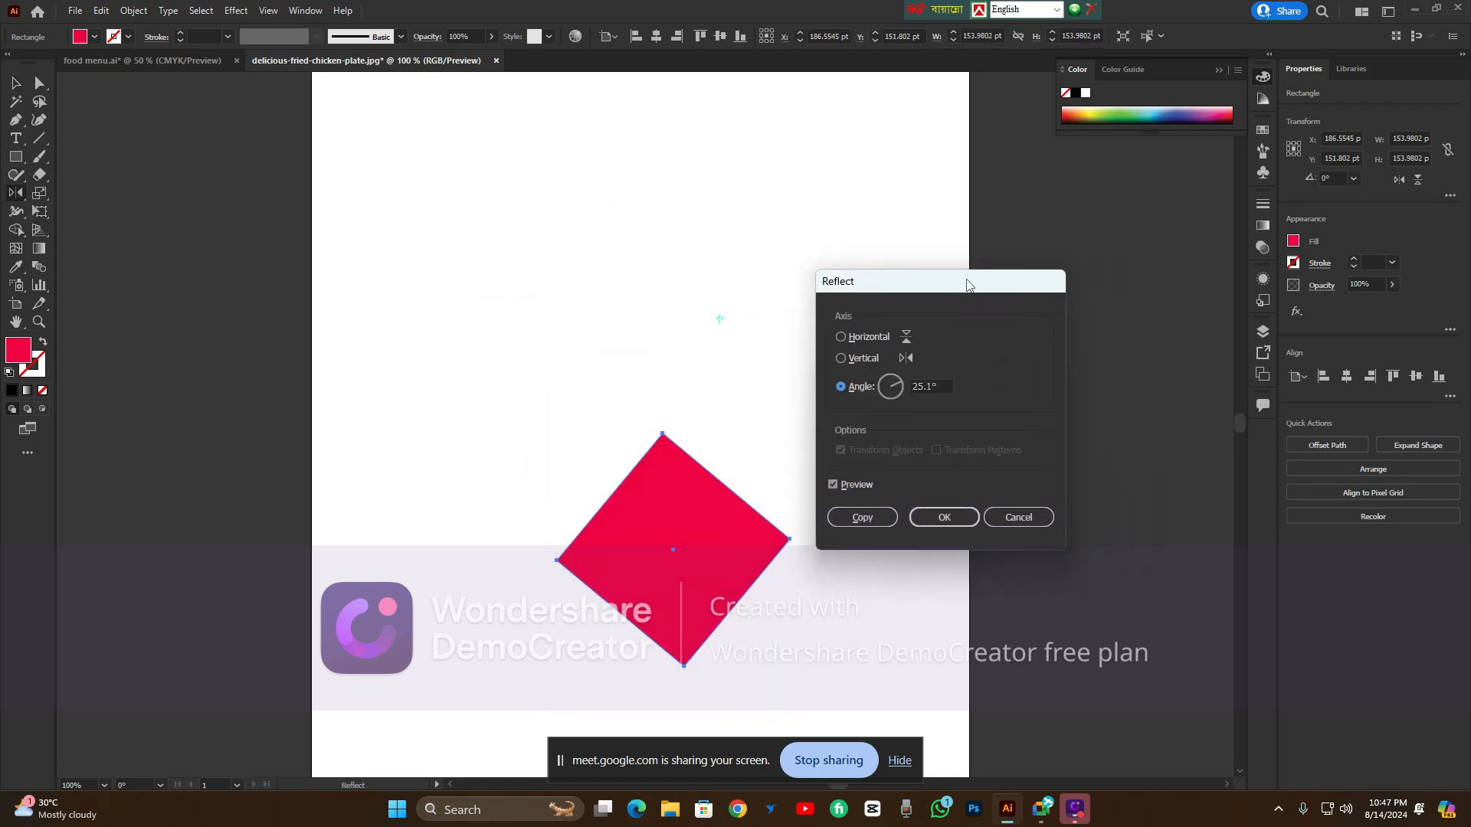
pyautogui.click(841, 337)
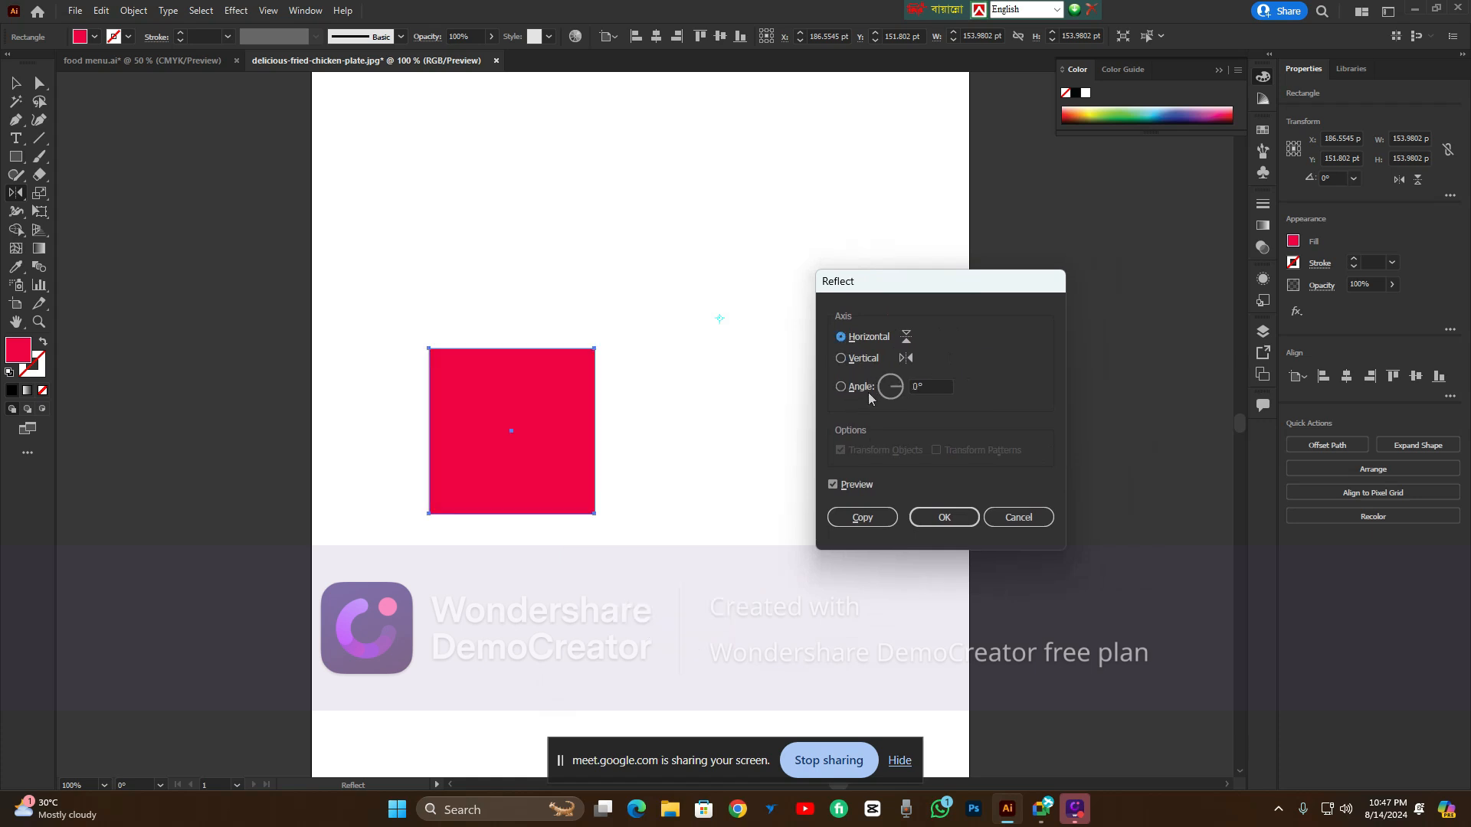
pyautogui.scroll(4, 923, 393)
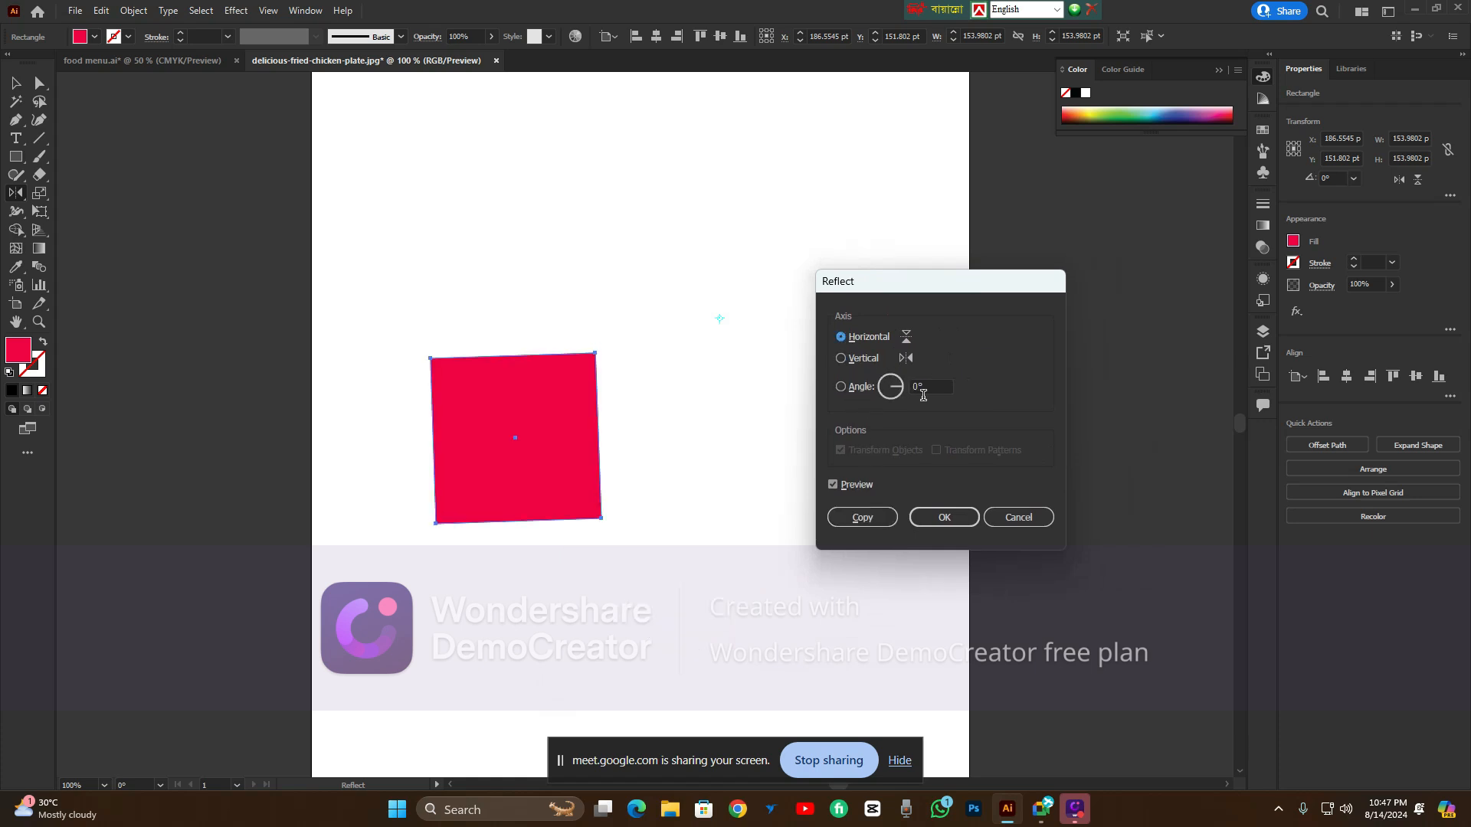
pyautogui.scroll(6, 923, 393)
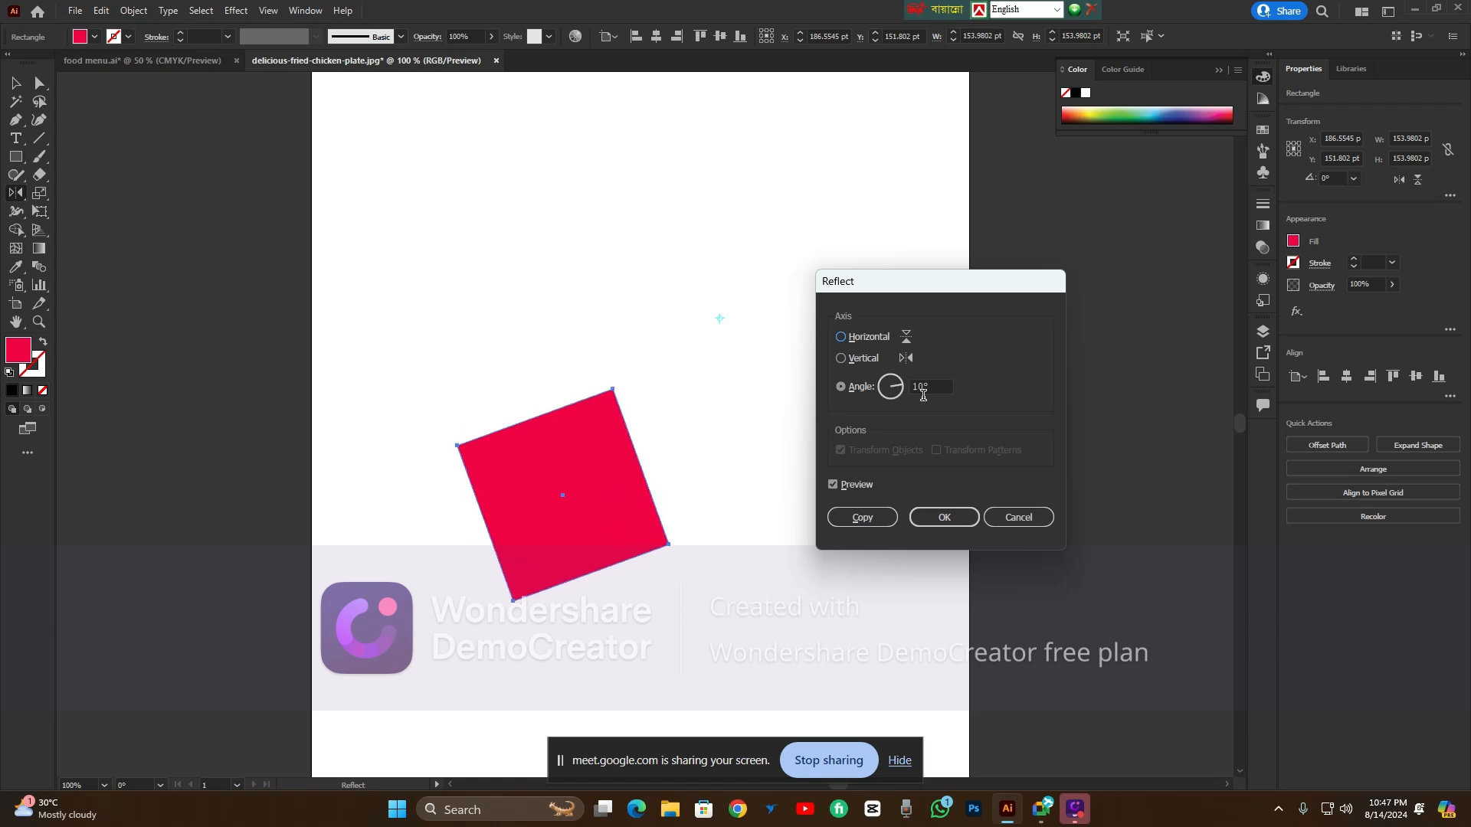
pyautogui.click(873, 519)
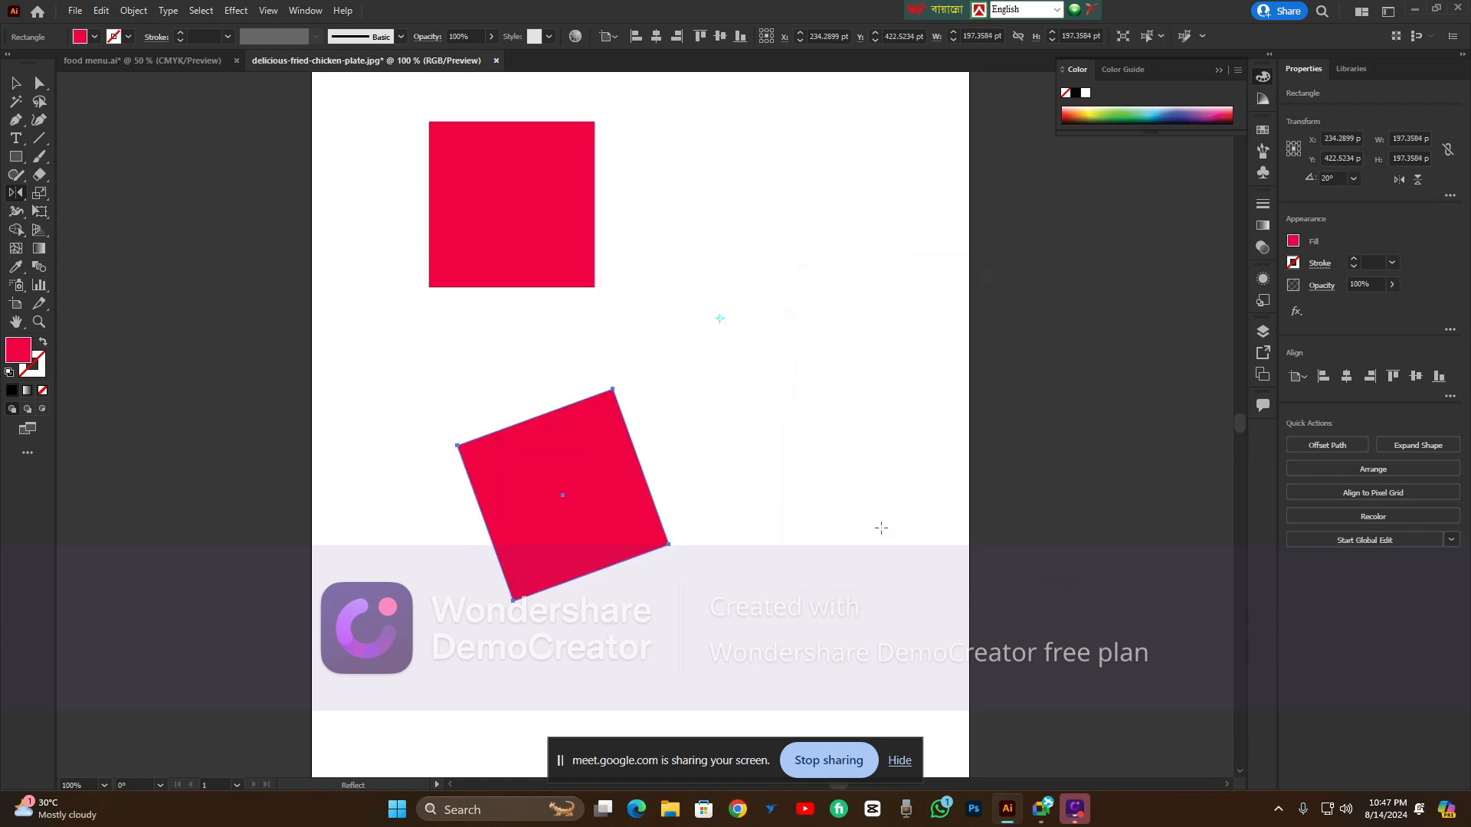
# Repeat the reflection to place another copy over the original square, and pull that copy aside and delete it
pyautogui.press('v')
pyautogui.hotkey('ctrl', 'd')
pyautogui.scroll(-2, 874, 523)
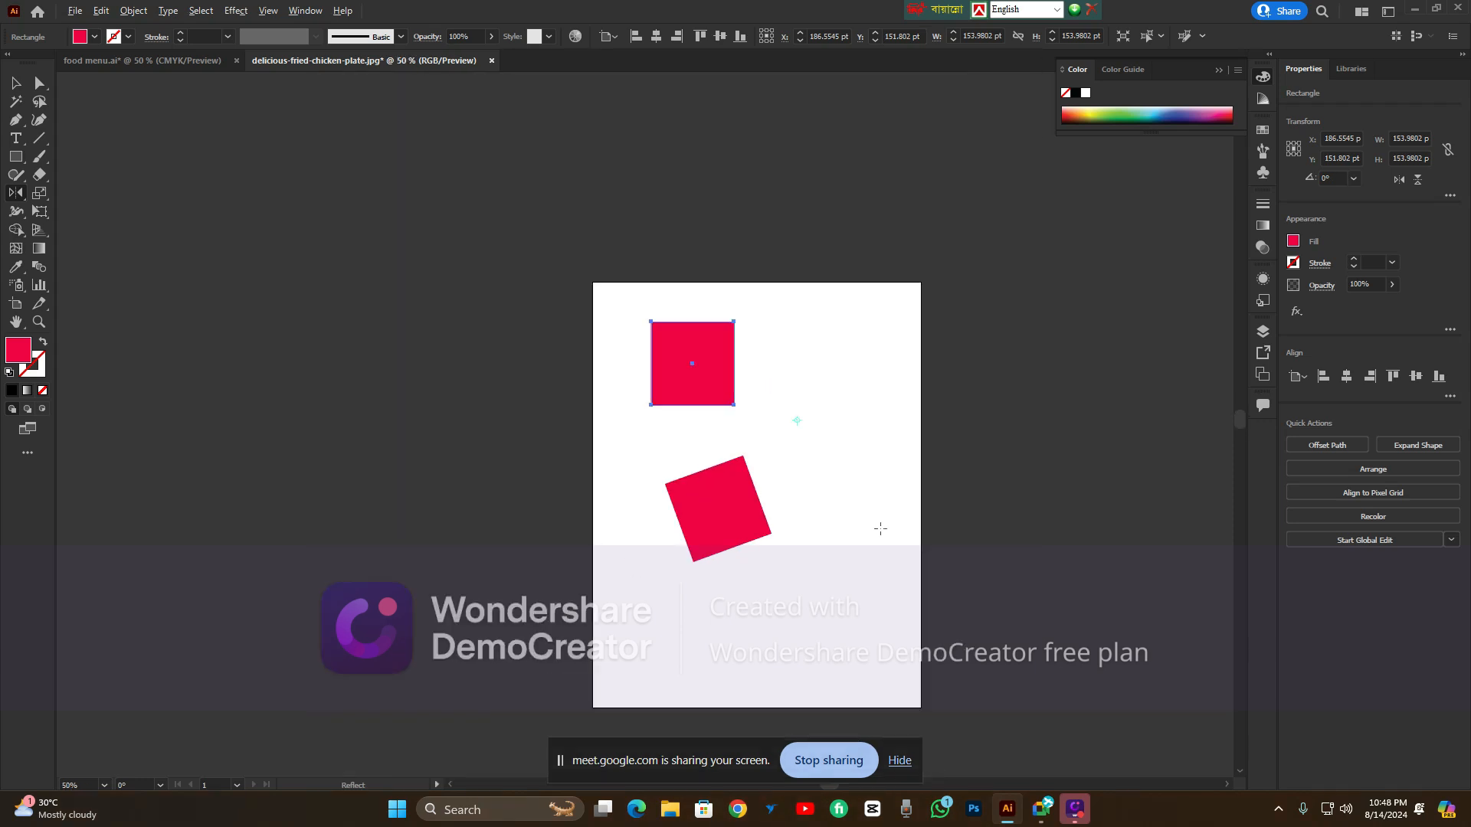
pyautogui.press('o')
pyautogui.click(34, 86)
pyautogui.click(13, 83)
pyautogui.click(561, 291)
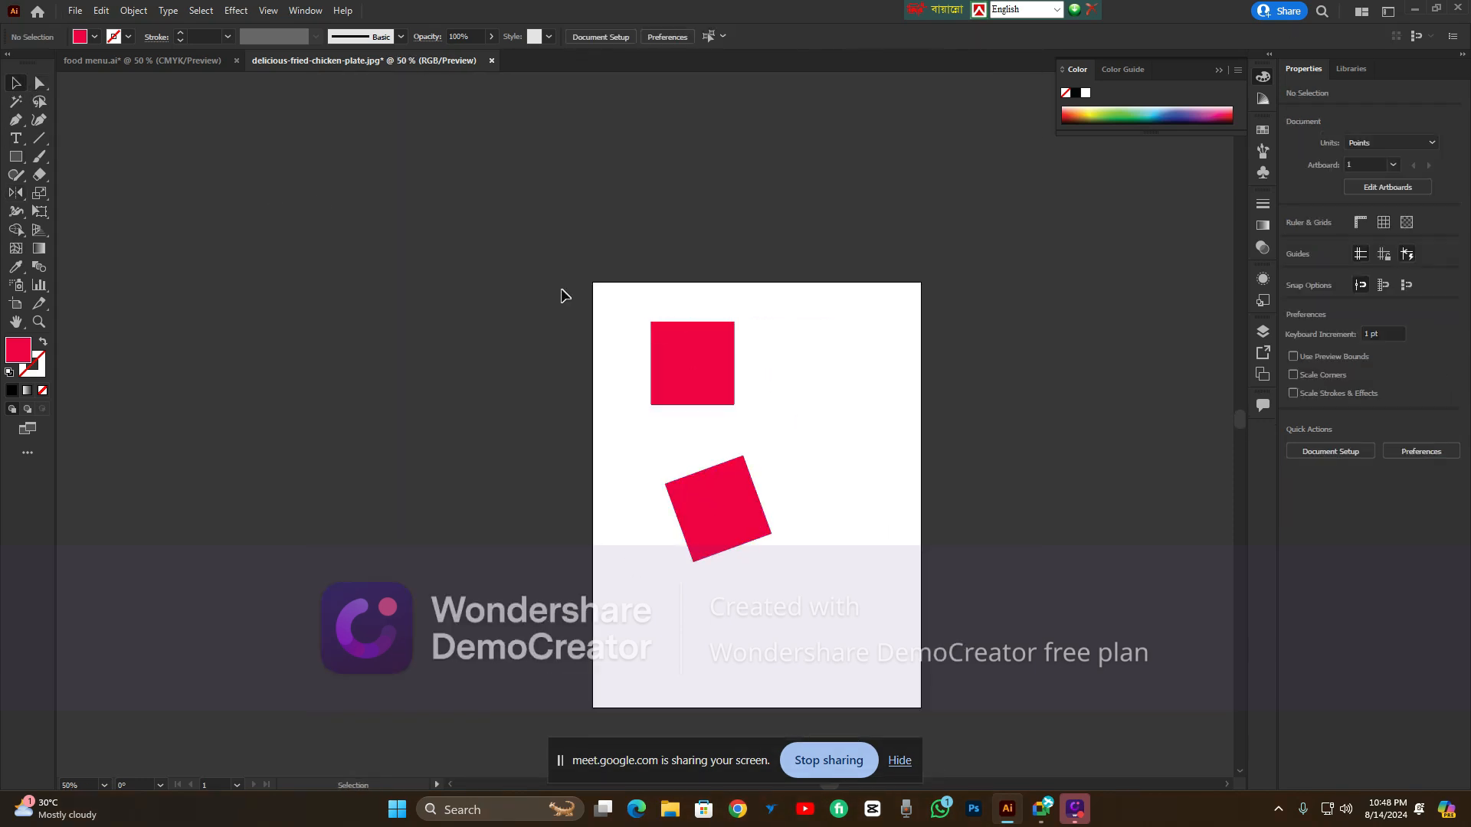
pyautogui.hscroll(3, 741, 392)
pyautogui.moveTo(597, 399); pyautogui.dragTo(775, 398)
pyautogui.press('Delete')
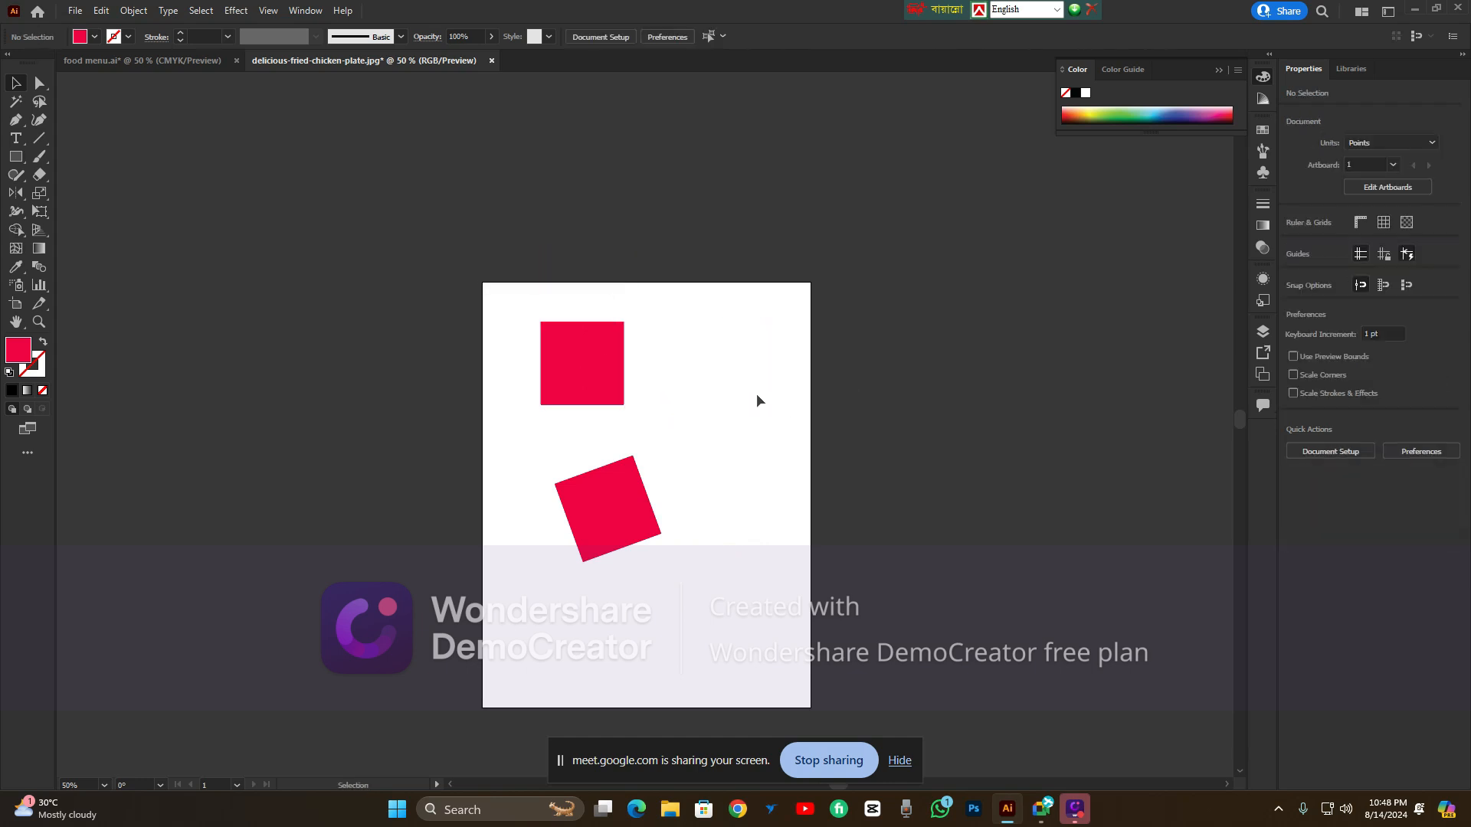
pyautogui.click(14, 196)
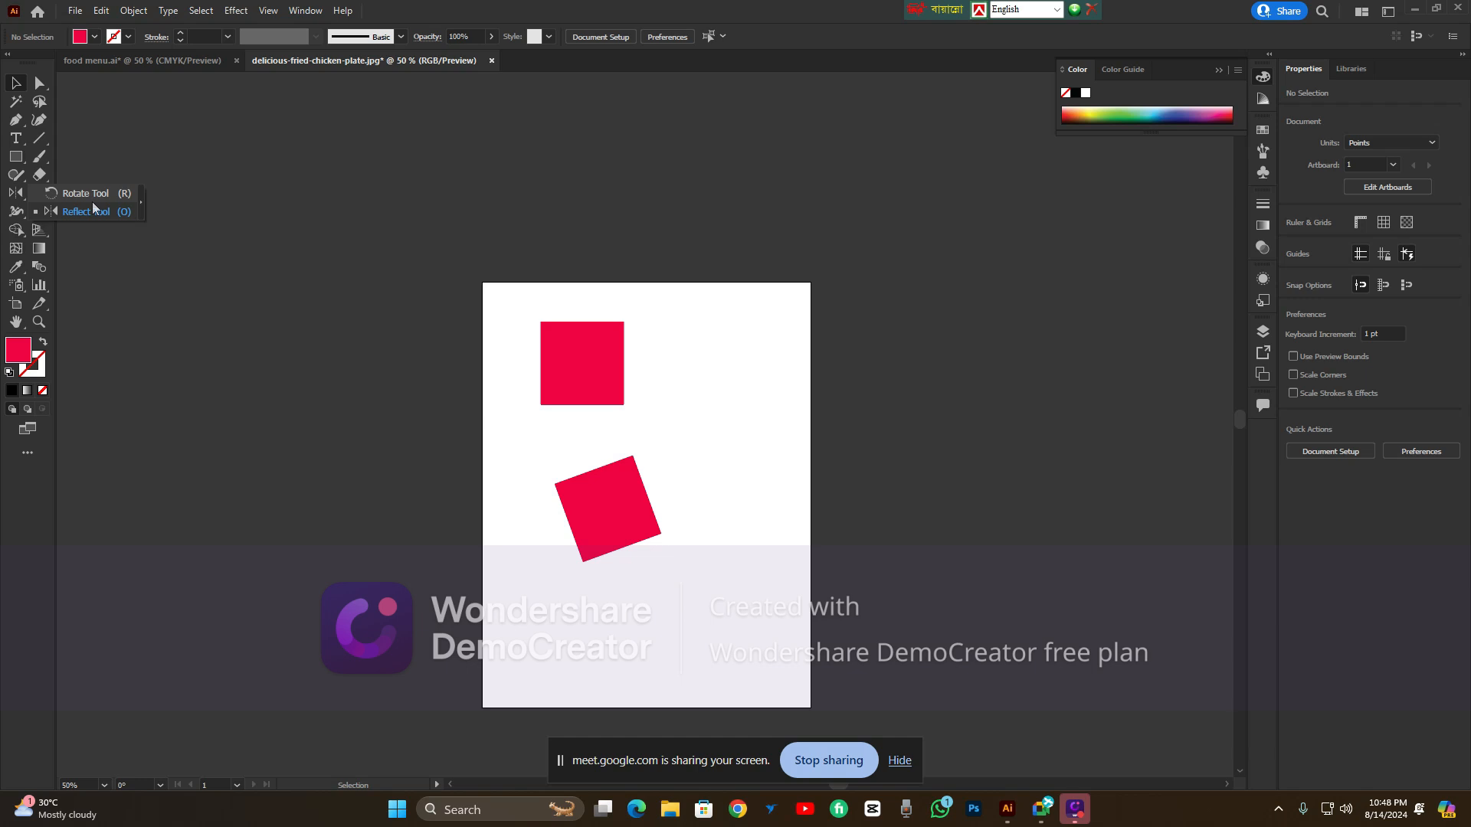
pyautogui.click(322, 220)
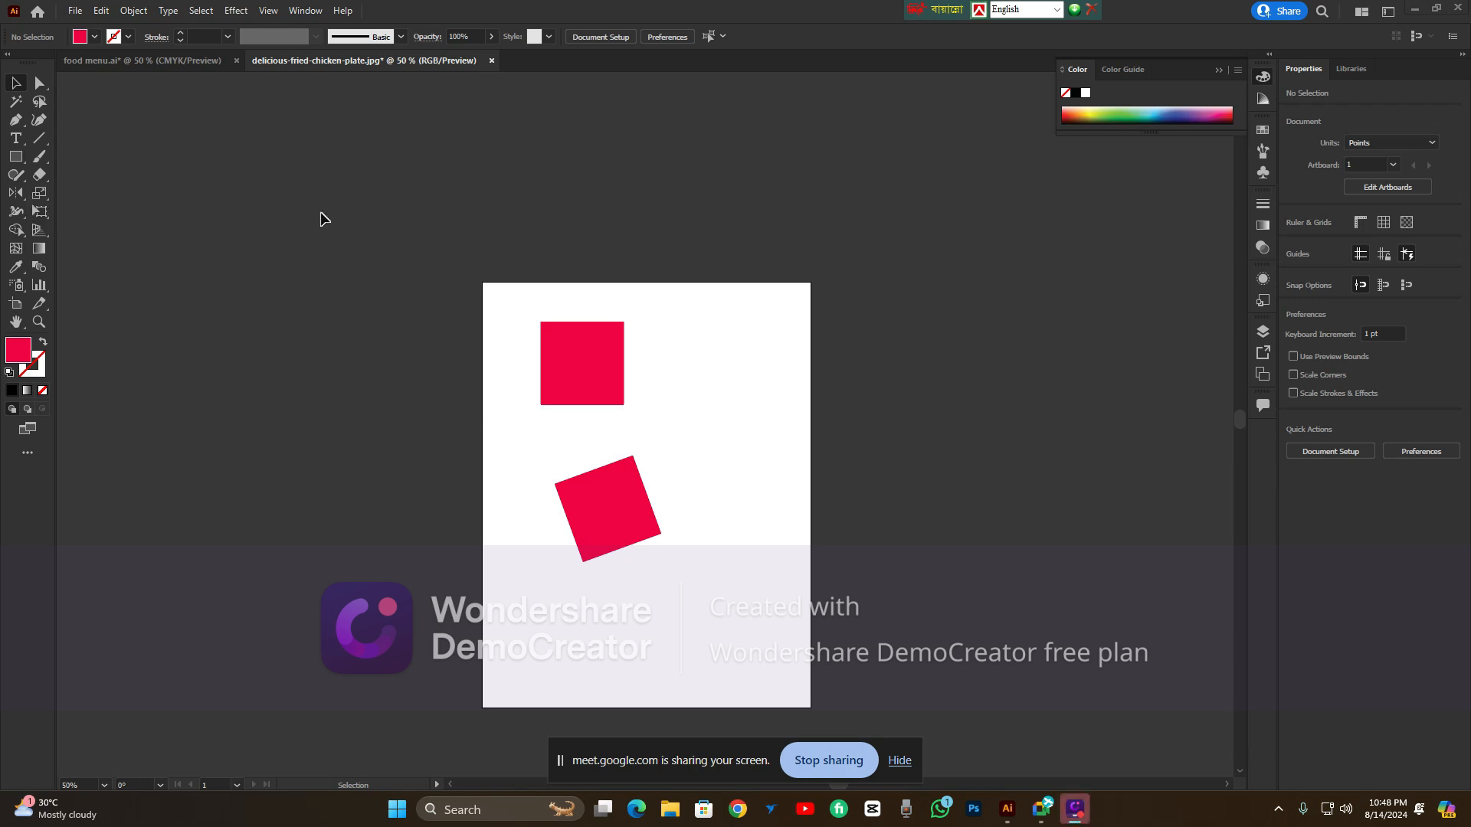